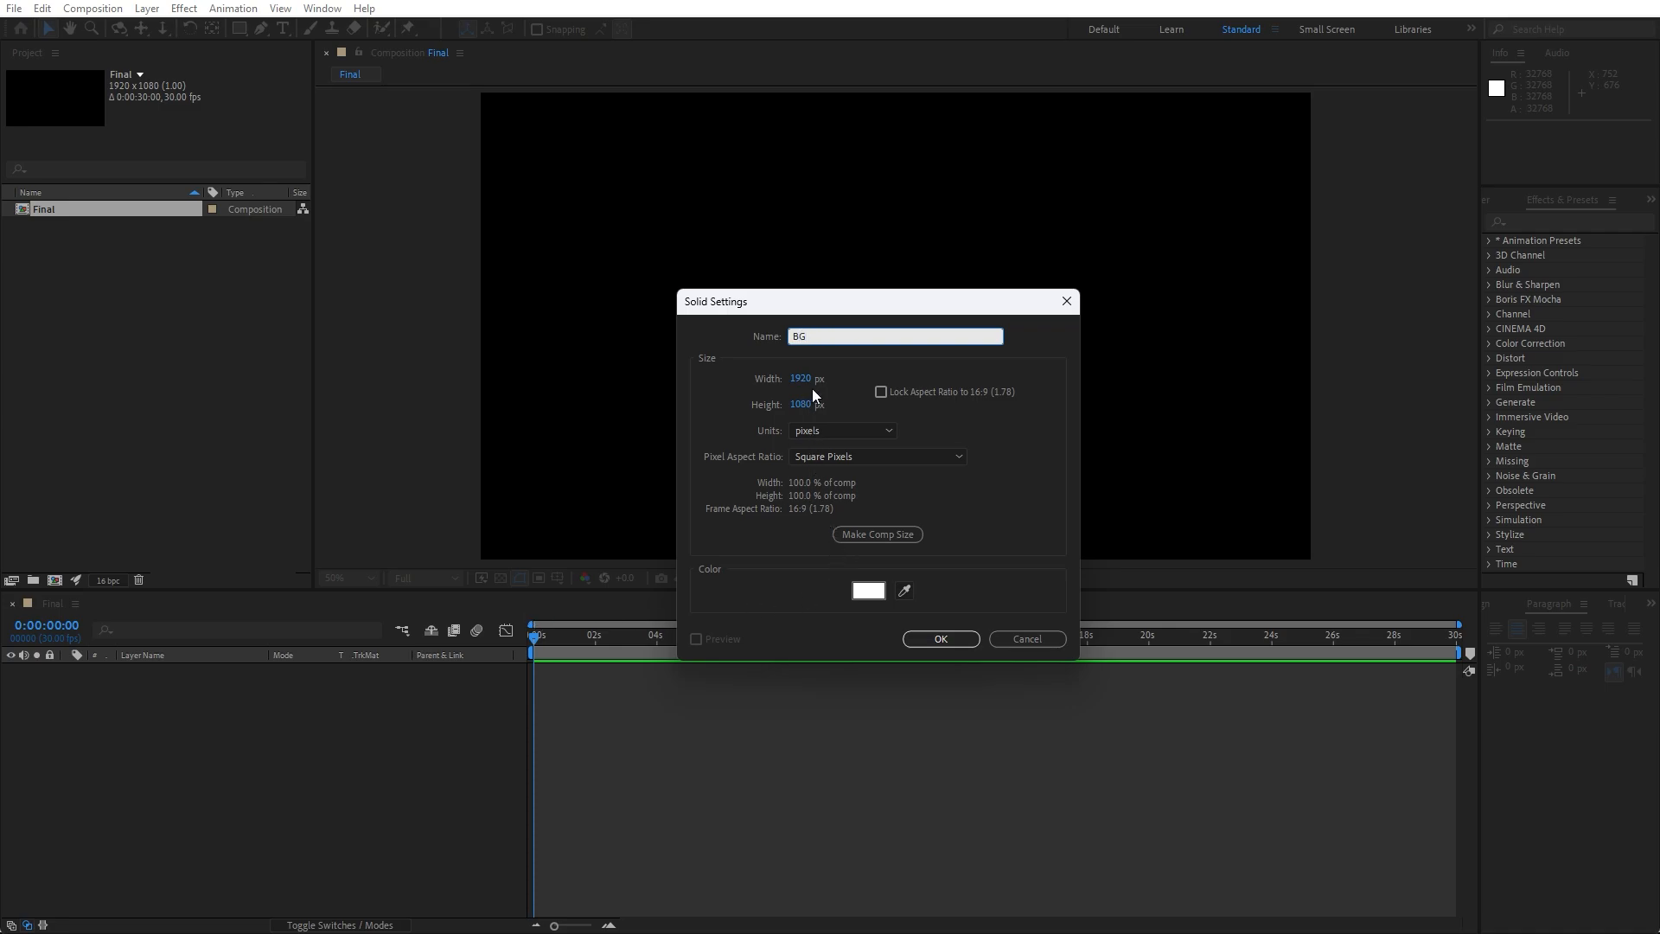
# - Create the white full-frame BG solid and apply the 4-Color Gradient effect to it
pyautogui.click(941, 641)
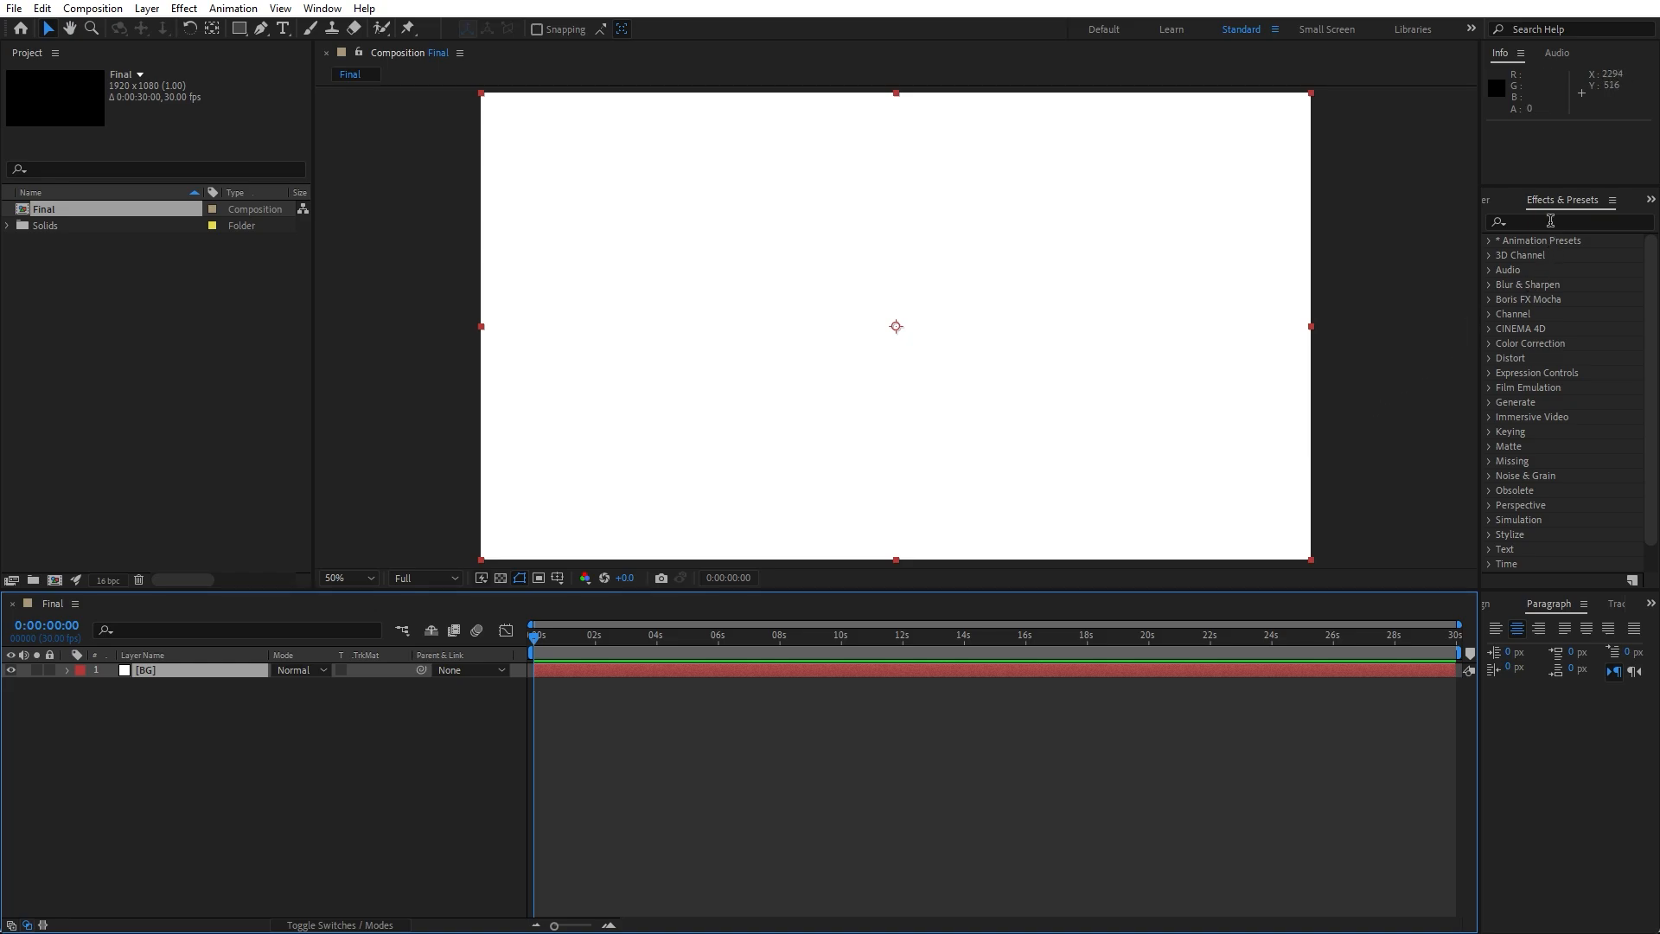
pyautogui.click(322, 8)
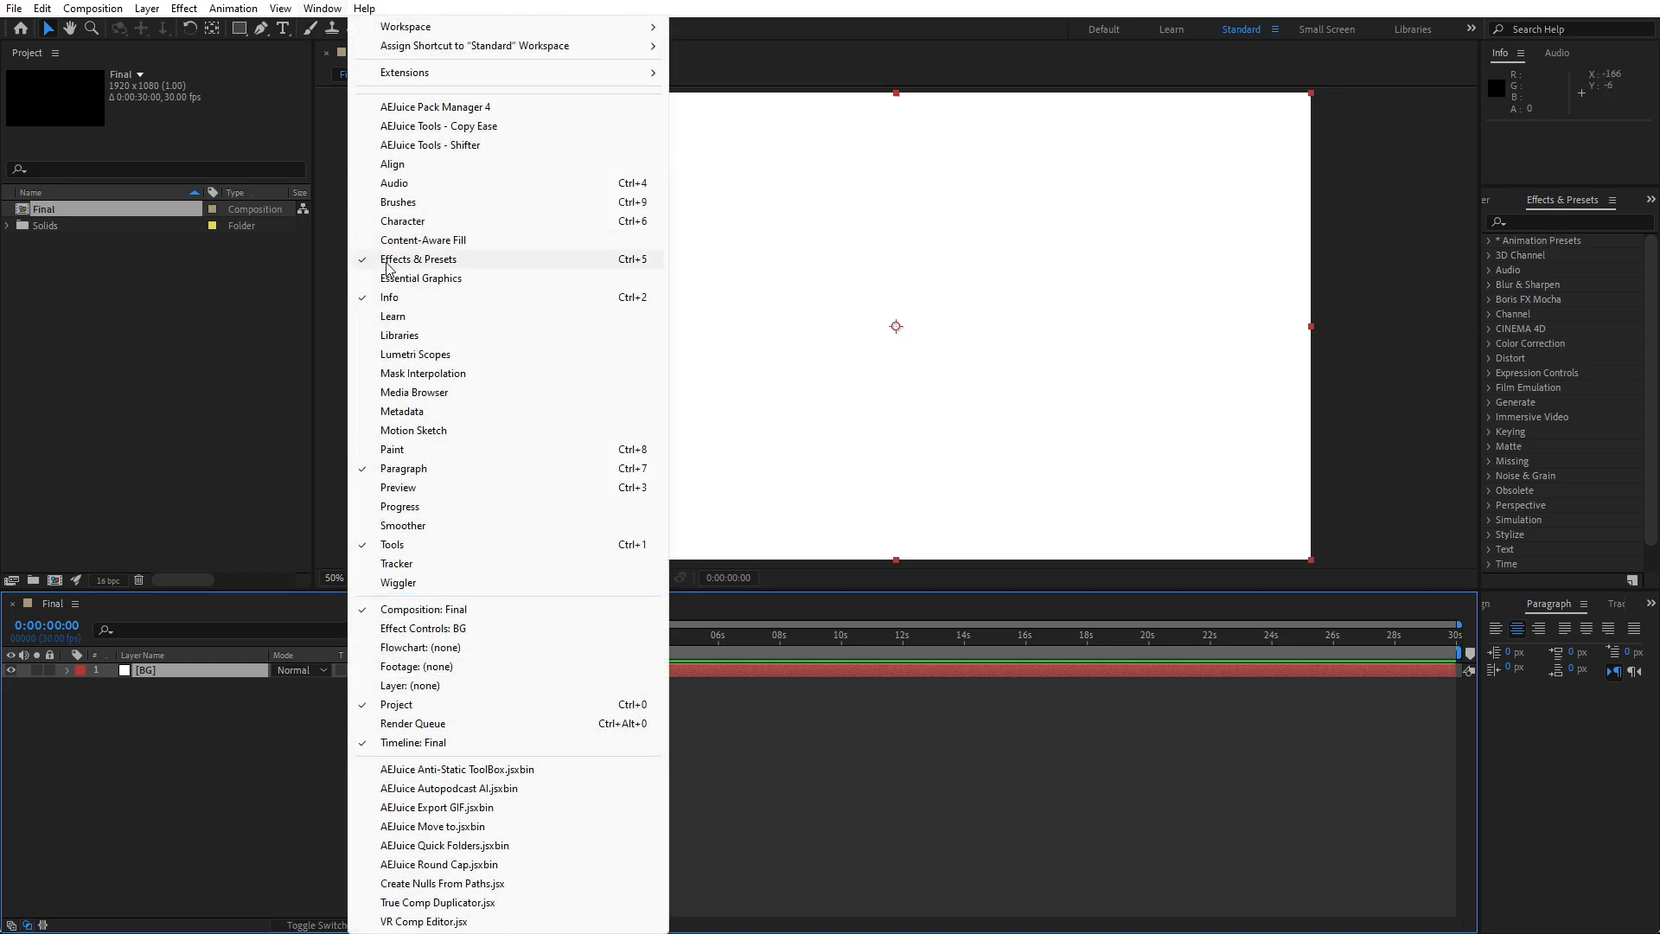
pyautogui.click(1540, 221)
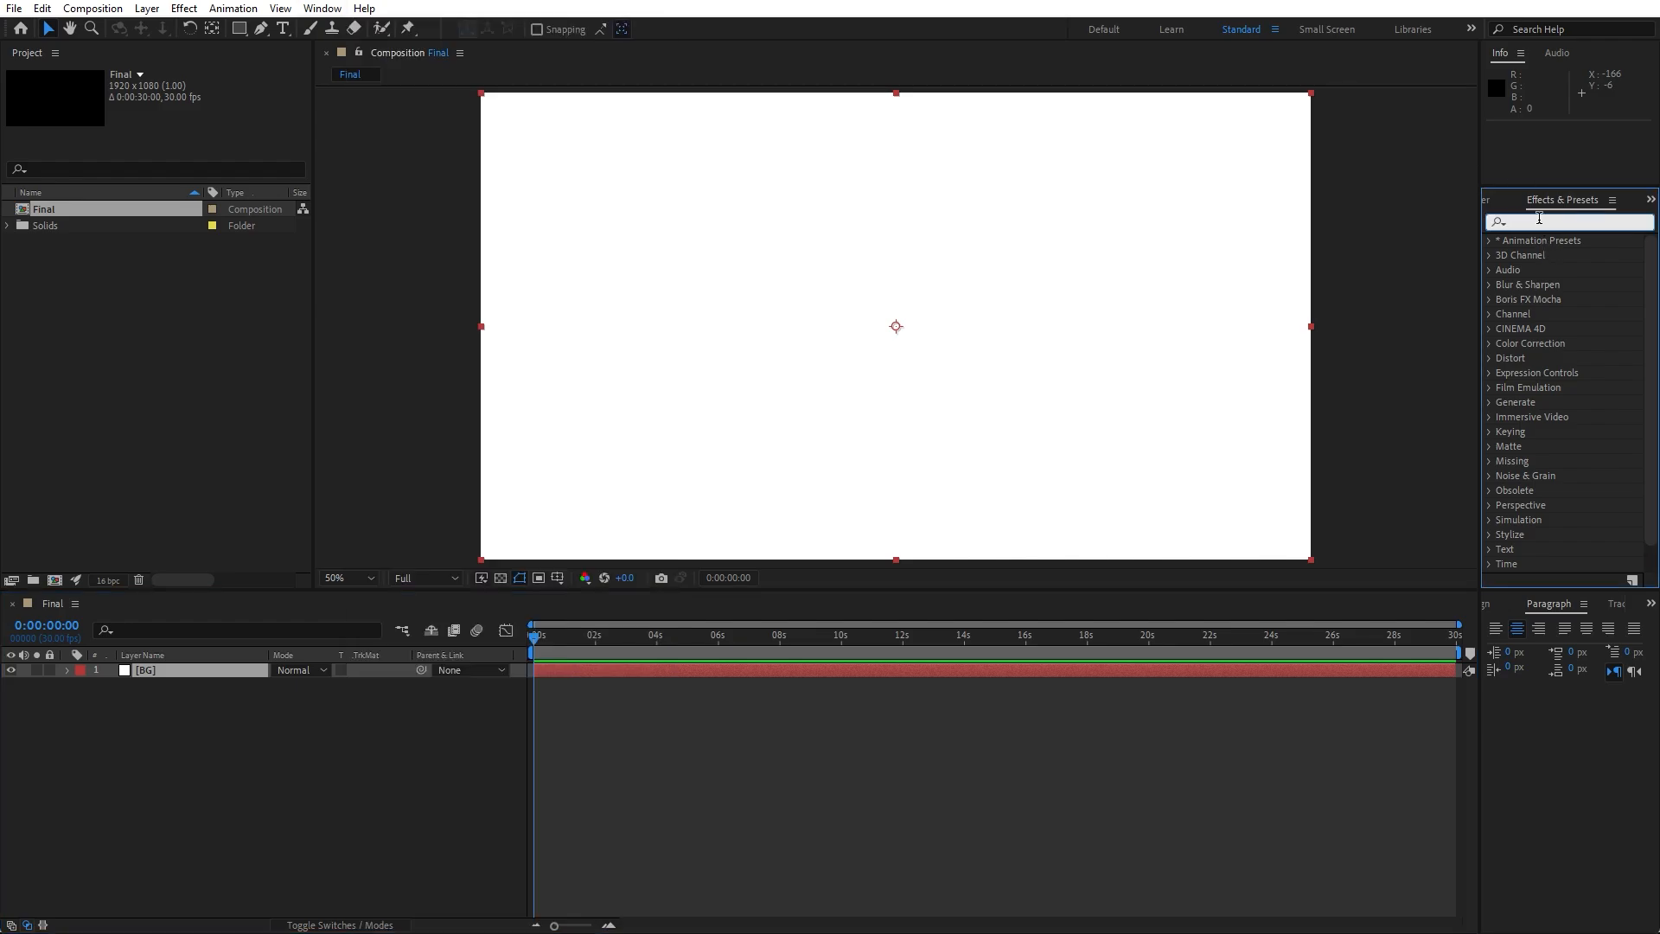
pyautogui.write('4-')
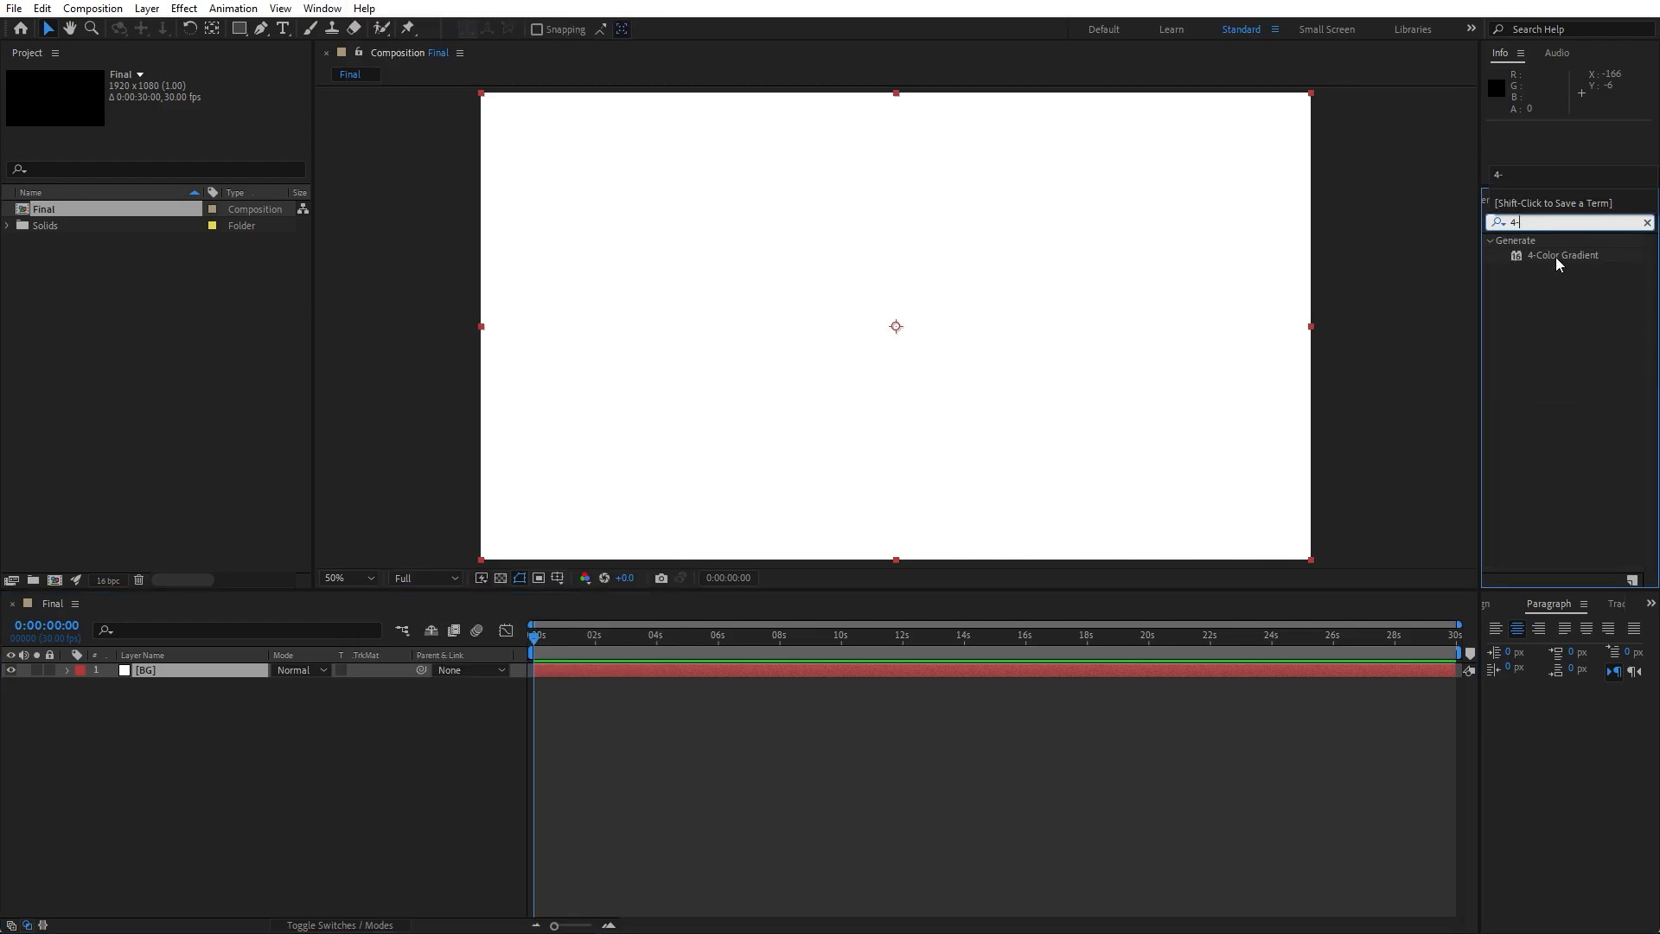
pyautogui.moveTo(1556, 255); pyautogui.dragTo(194, 675)
# - Make gradient Colors 1 and 4 black and move their points outside the frame, to about (-68, -76) and (2100, 1232)
pyautogui.scroll(-2, 801, 430)
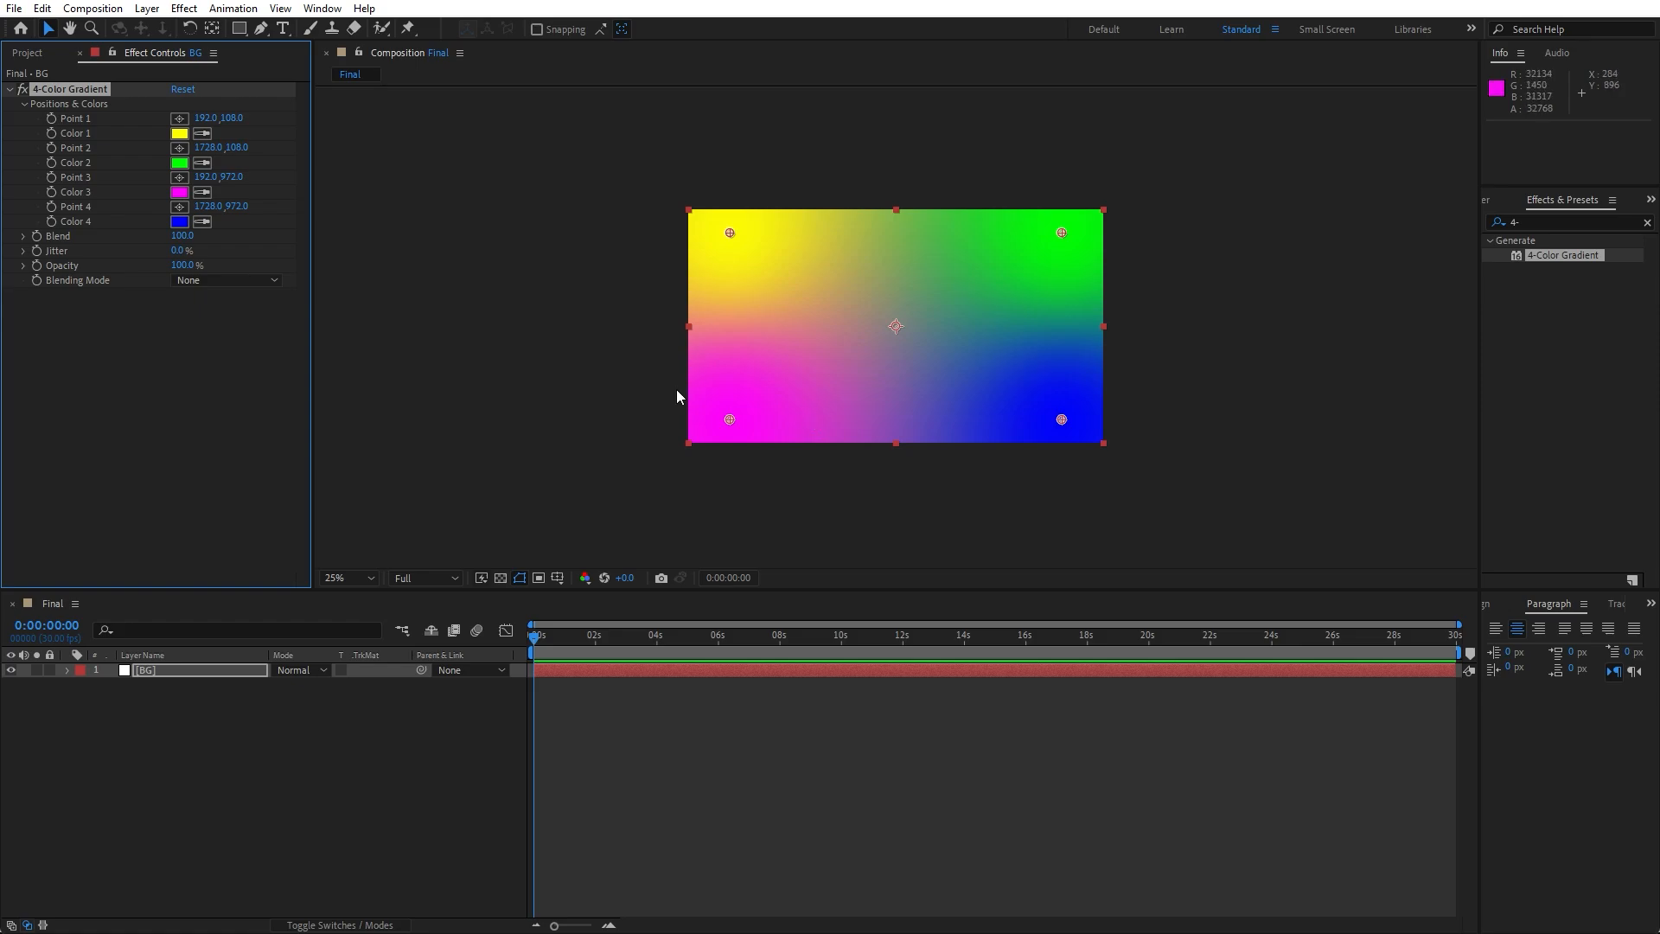
pyautogui.click(179, 133)
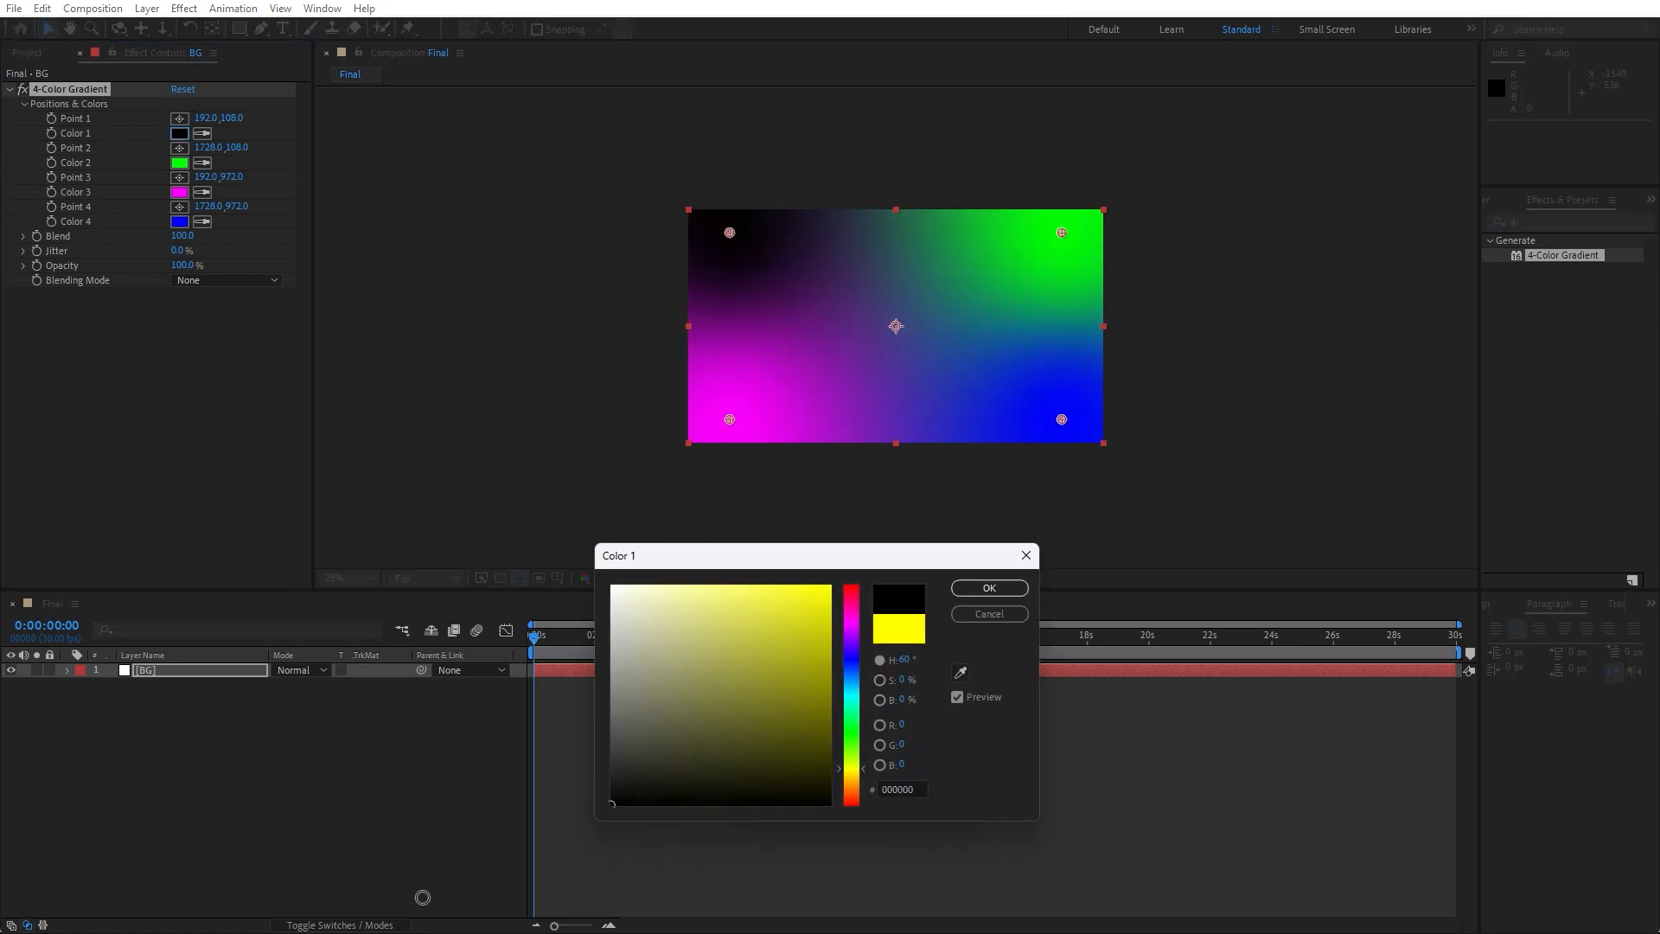
pyautogui.click(990, 588)
pyautogui.click(204, 222)
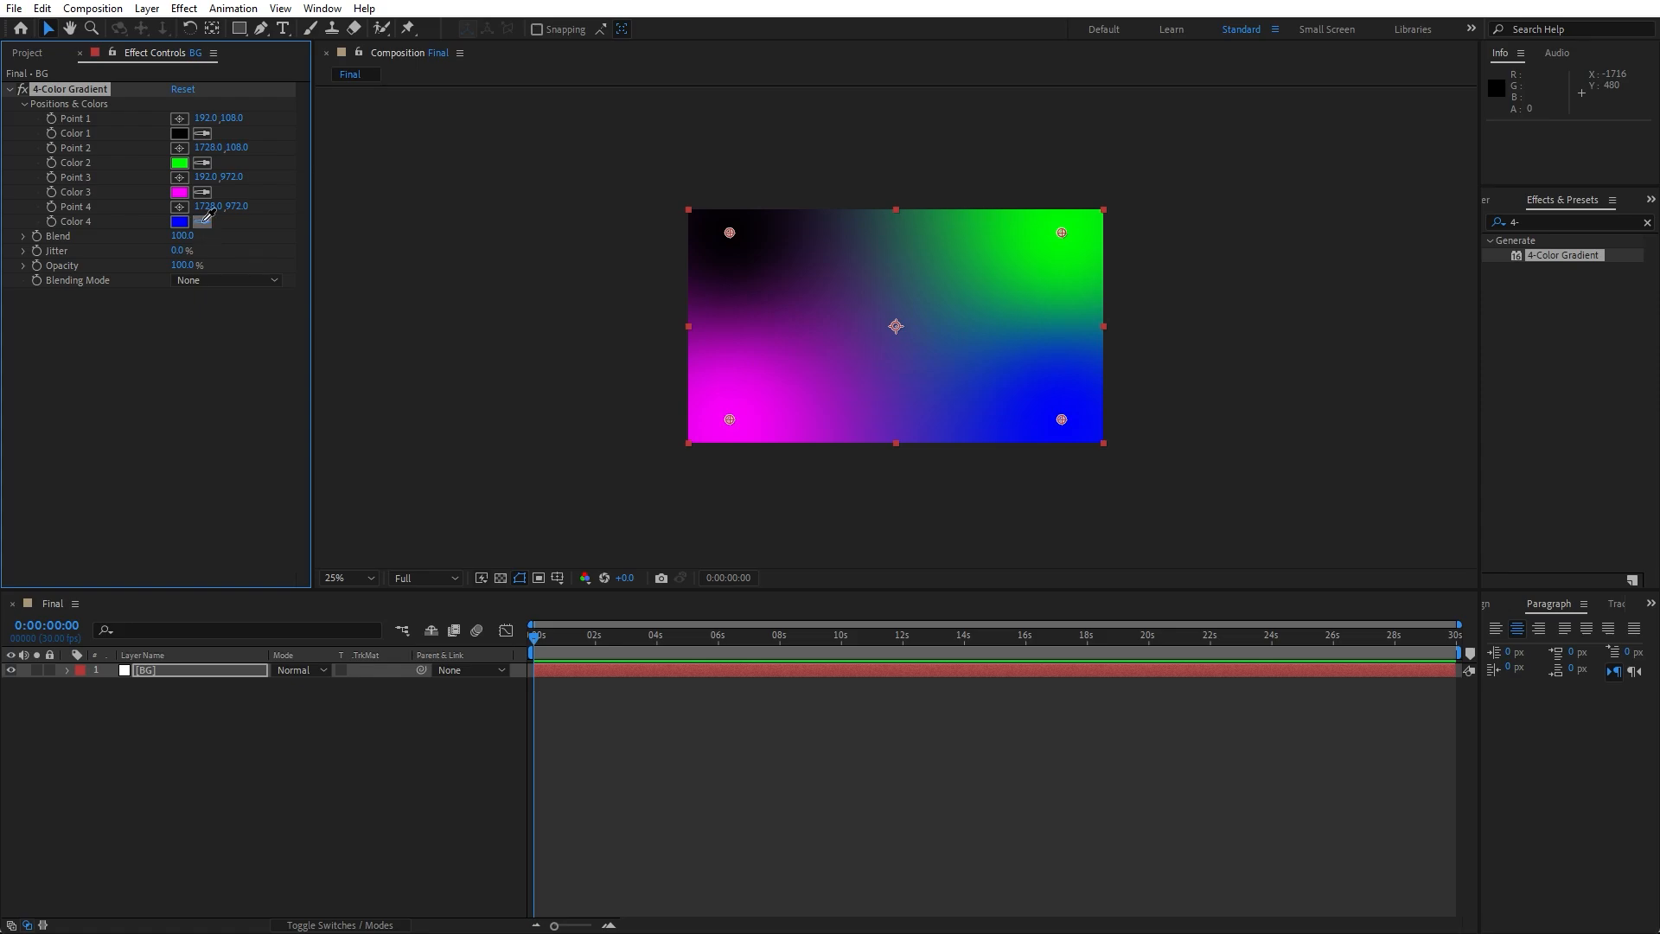
pyautogui.click(647, 315)
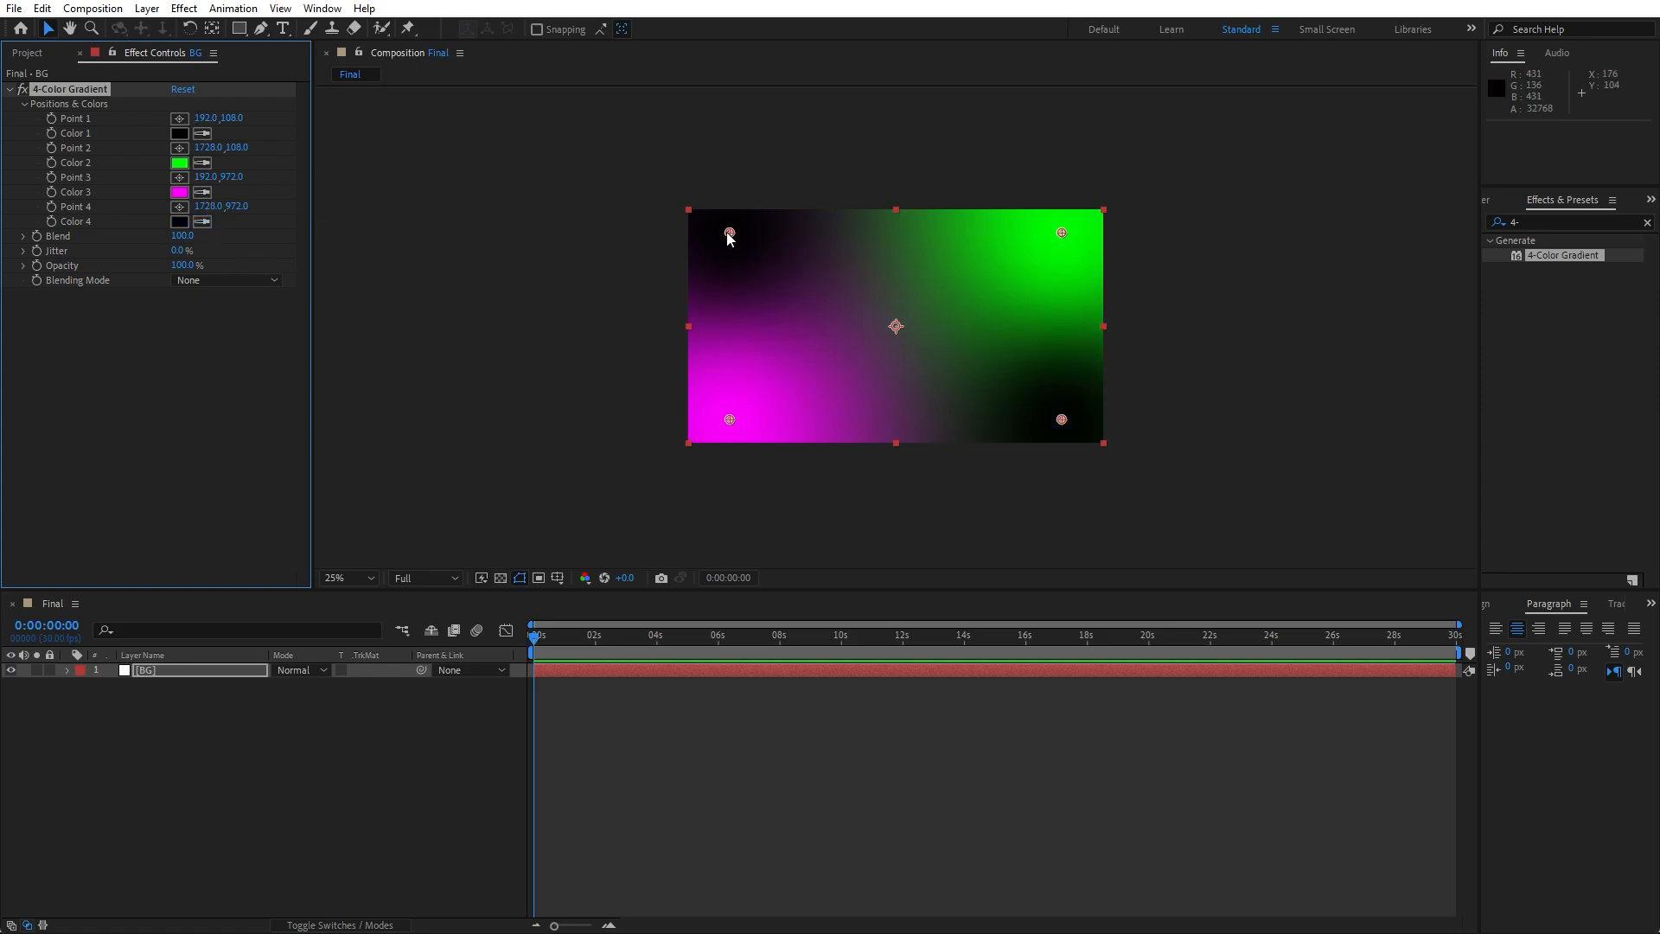
pyautogui.moveTo(730, 233); pyautogui.dragTo(674, 193)
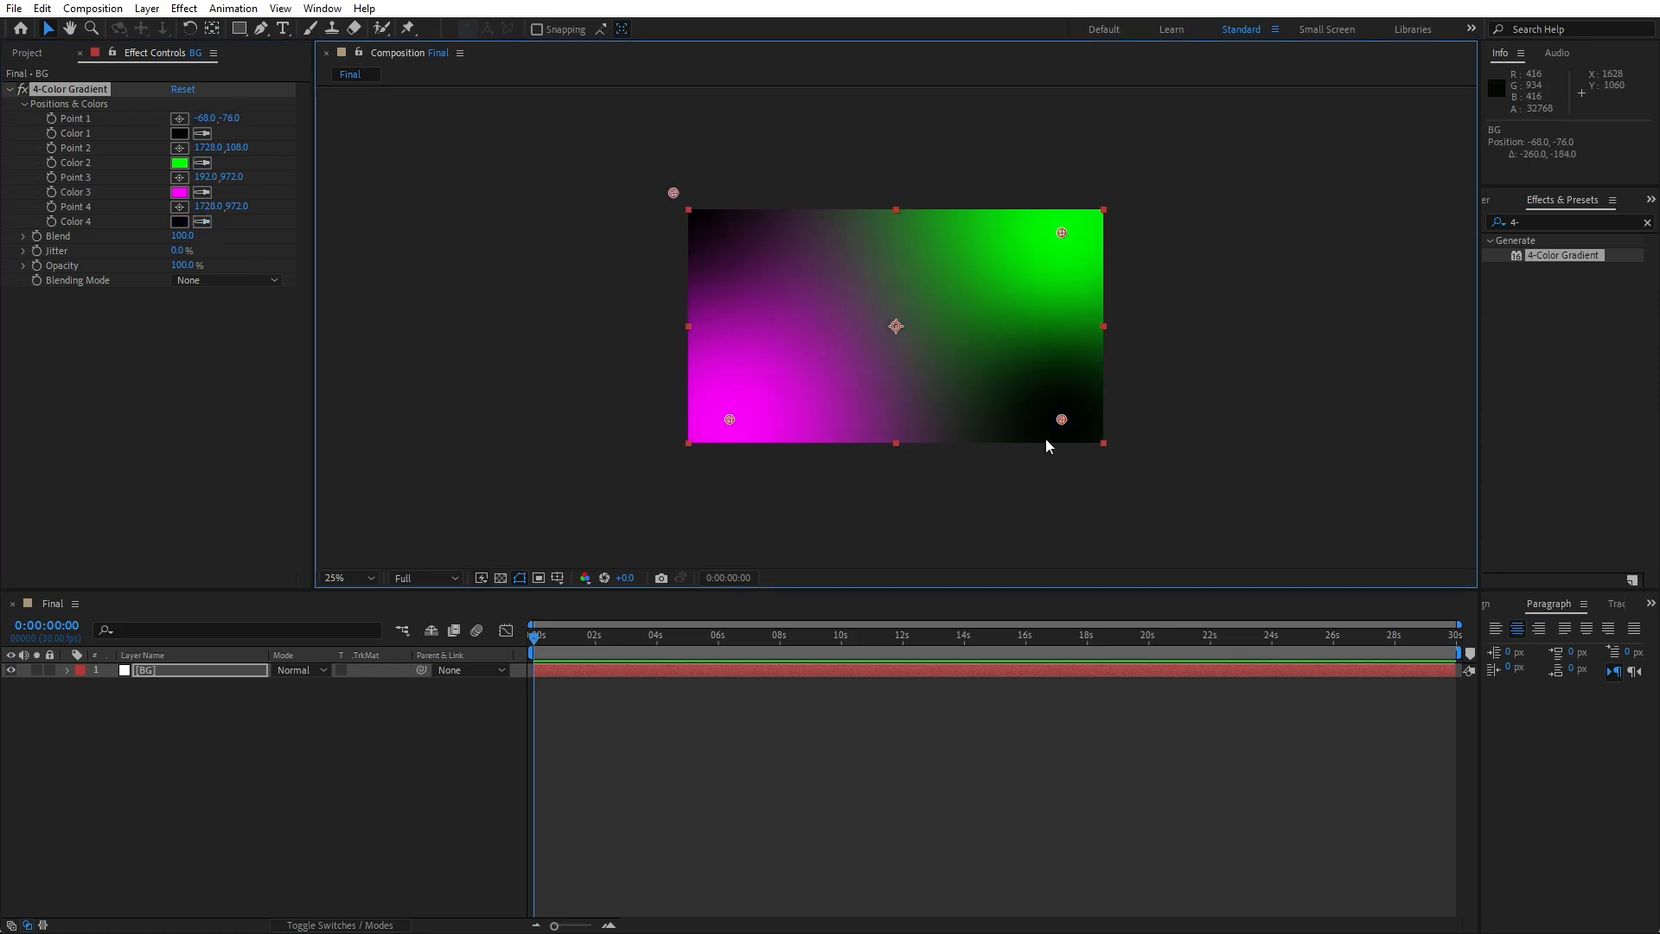
pyautogui.moveTo(1062, 422); pyautogui.dragTo(1137, 474)
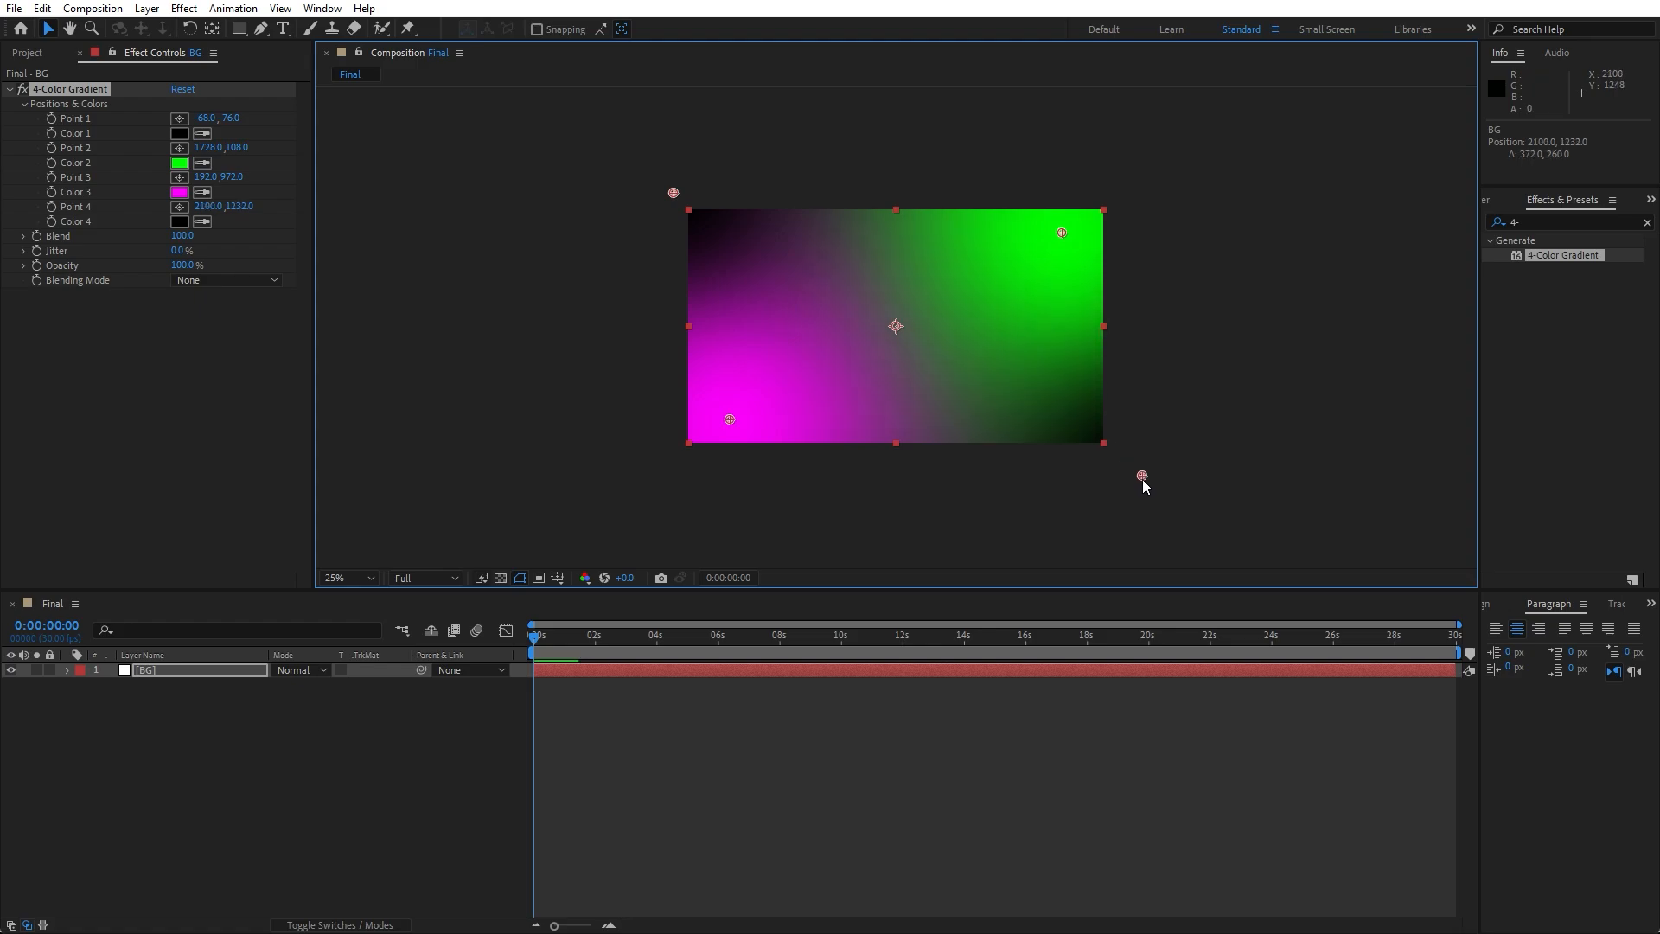
# - Set the gradient's Color 2 to a very dark brown, about 281900
pyautogui.click(179, 163)
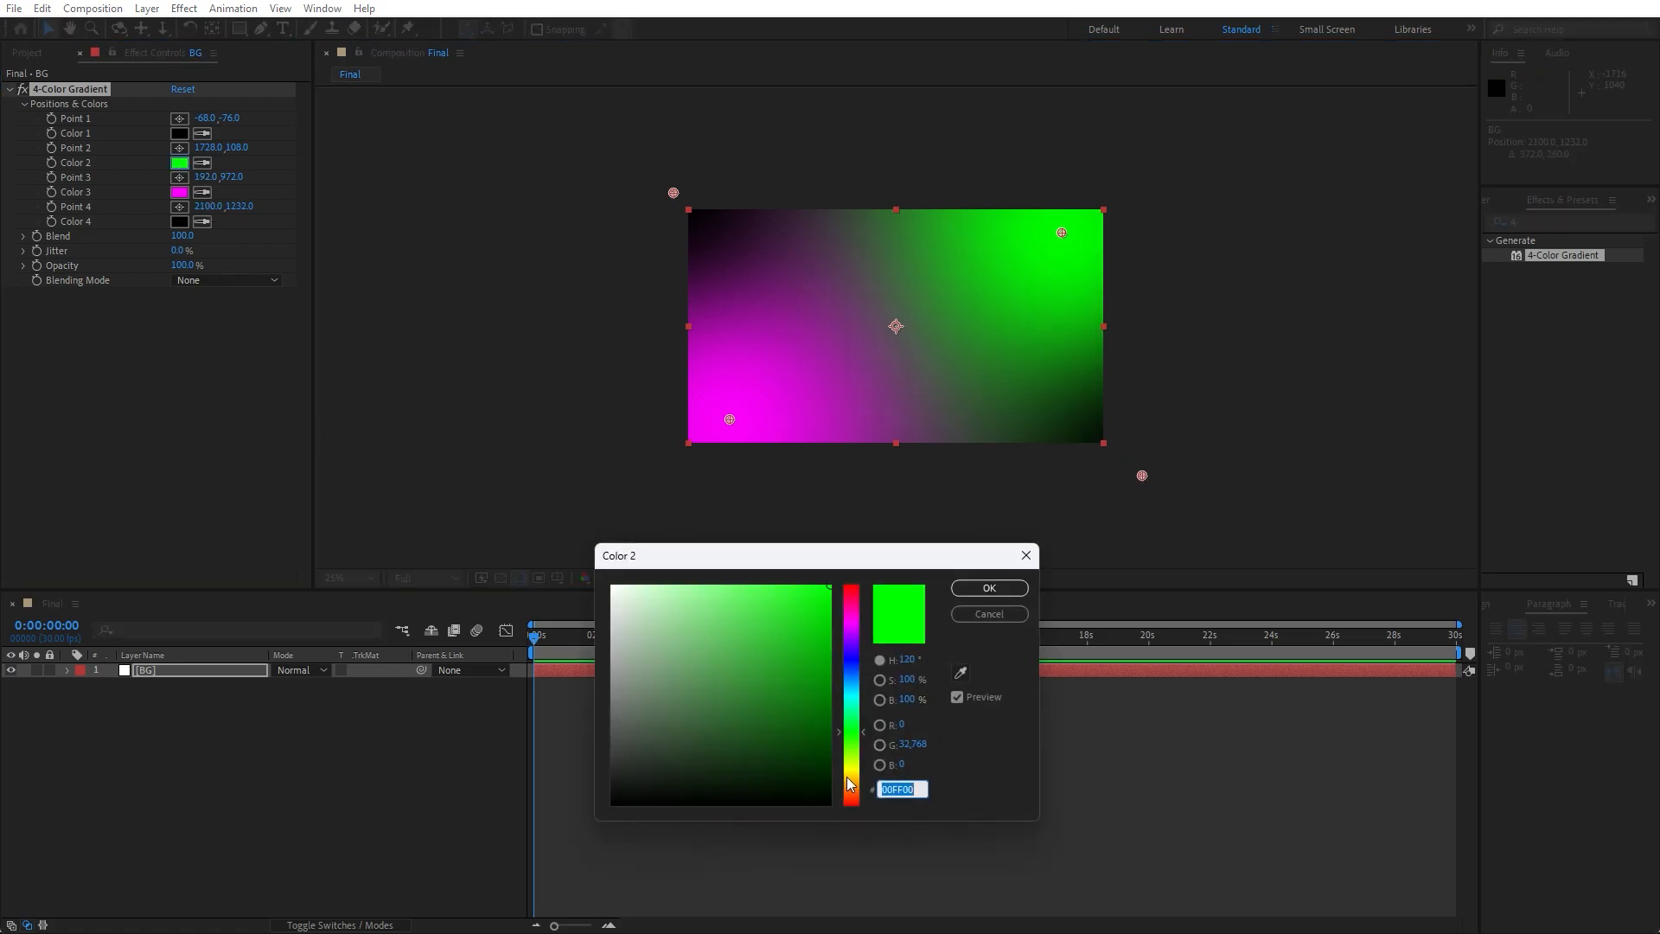
pyautogui.click(849, 781)
pyautogui.moveTo(816, 767); pyautogui.dragTo(834, 773)
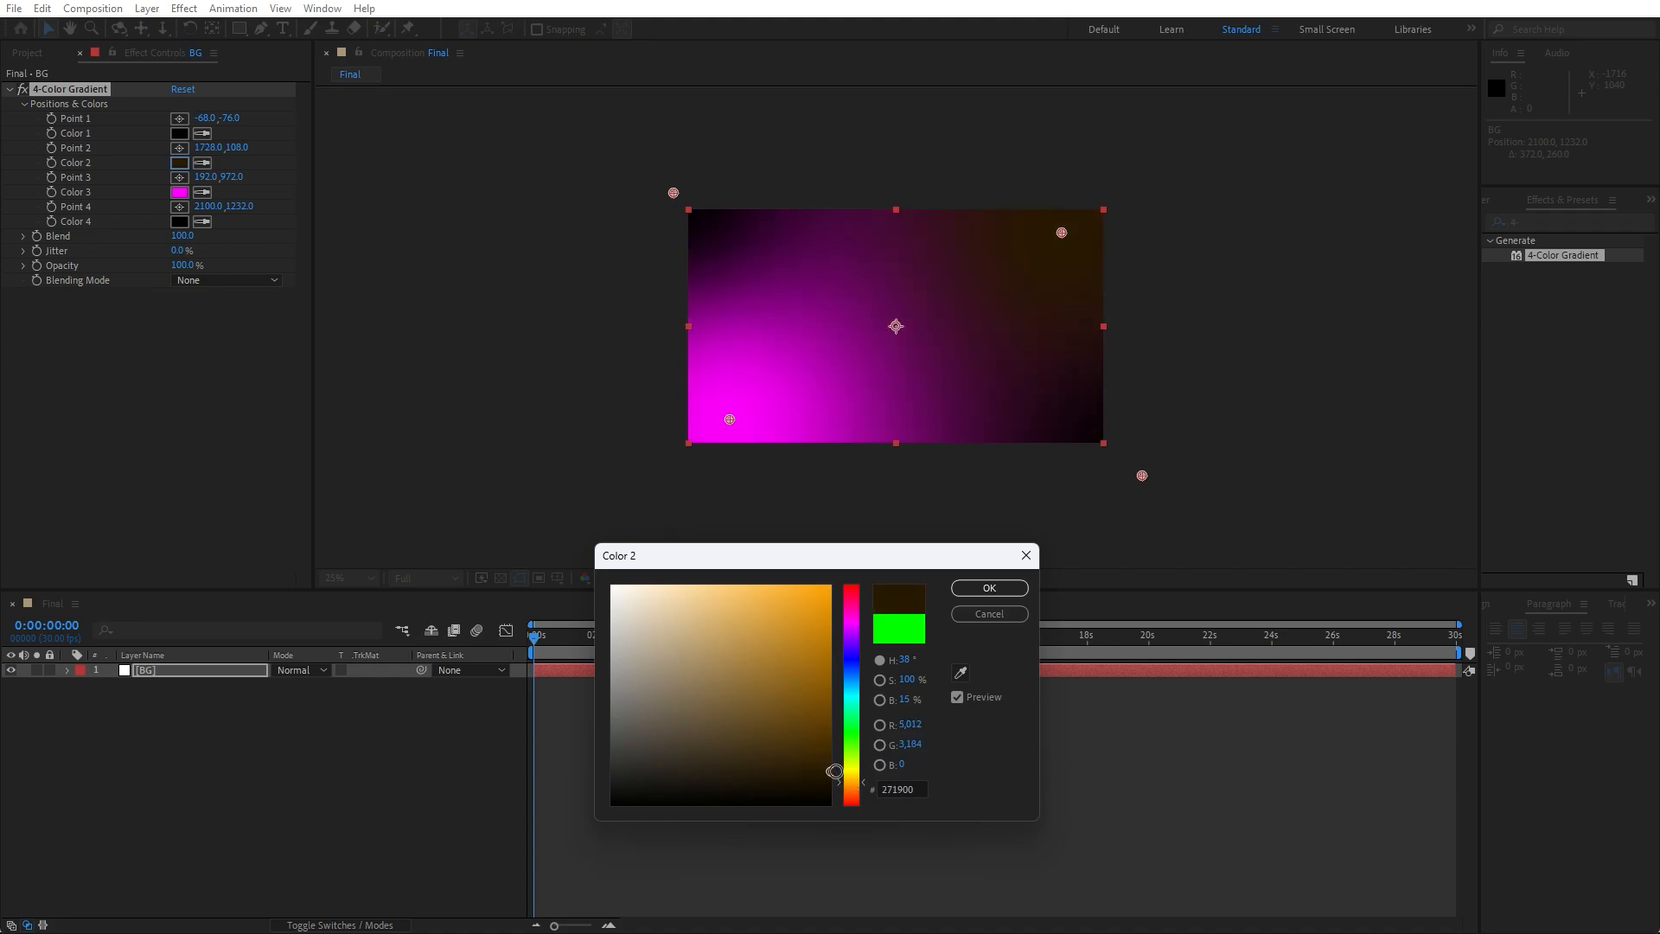
pyautogui.click(990, 588)
# - Sample the gradient's Color 2 into Color 3, and brighten Color 3 slightly to 2C1C00
pyautogui.click(202, 192)
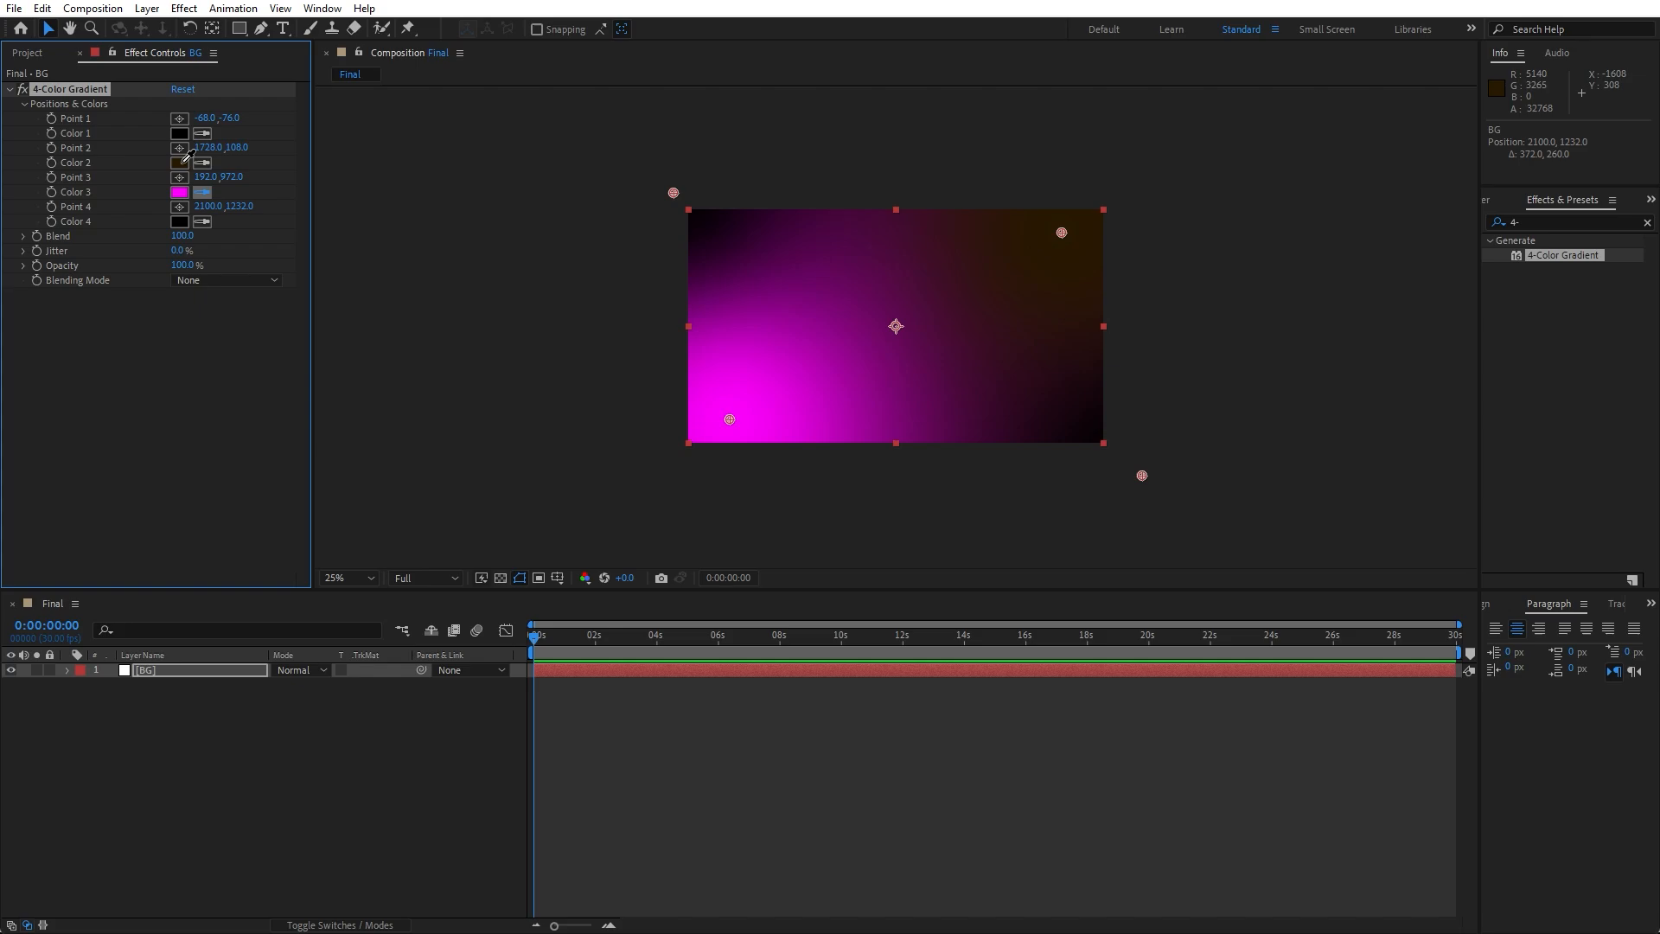
pyautogui.click(181, 162)
pyautogui.click(179, 192)
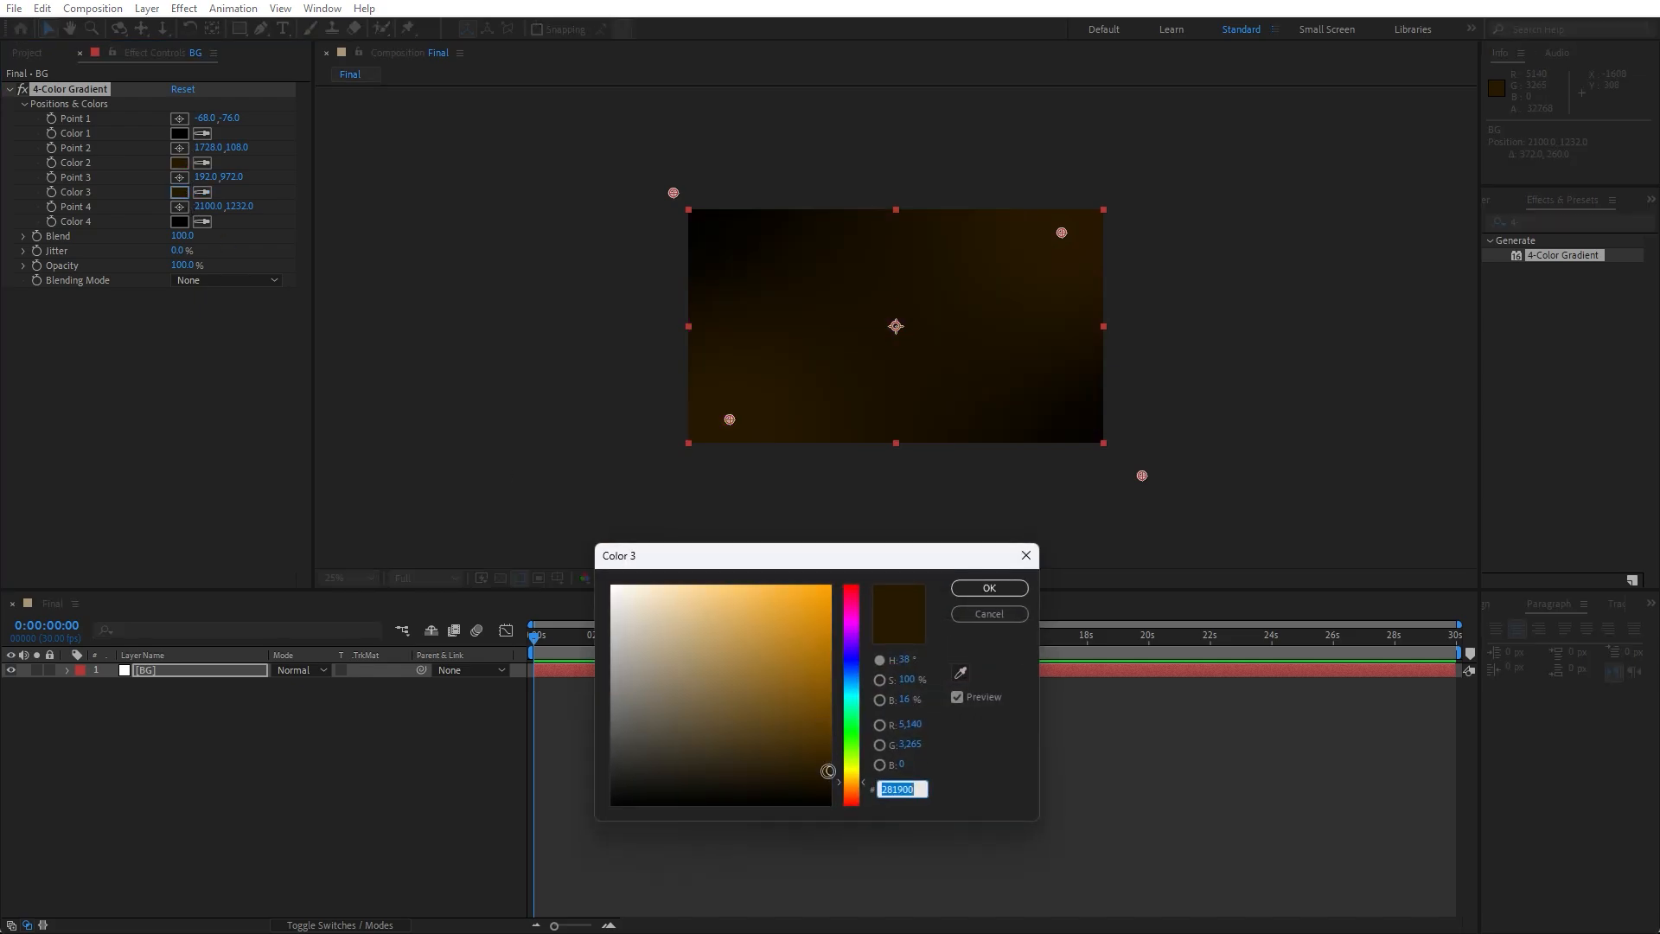
pyautogui.click(829, 767)
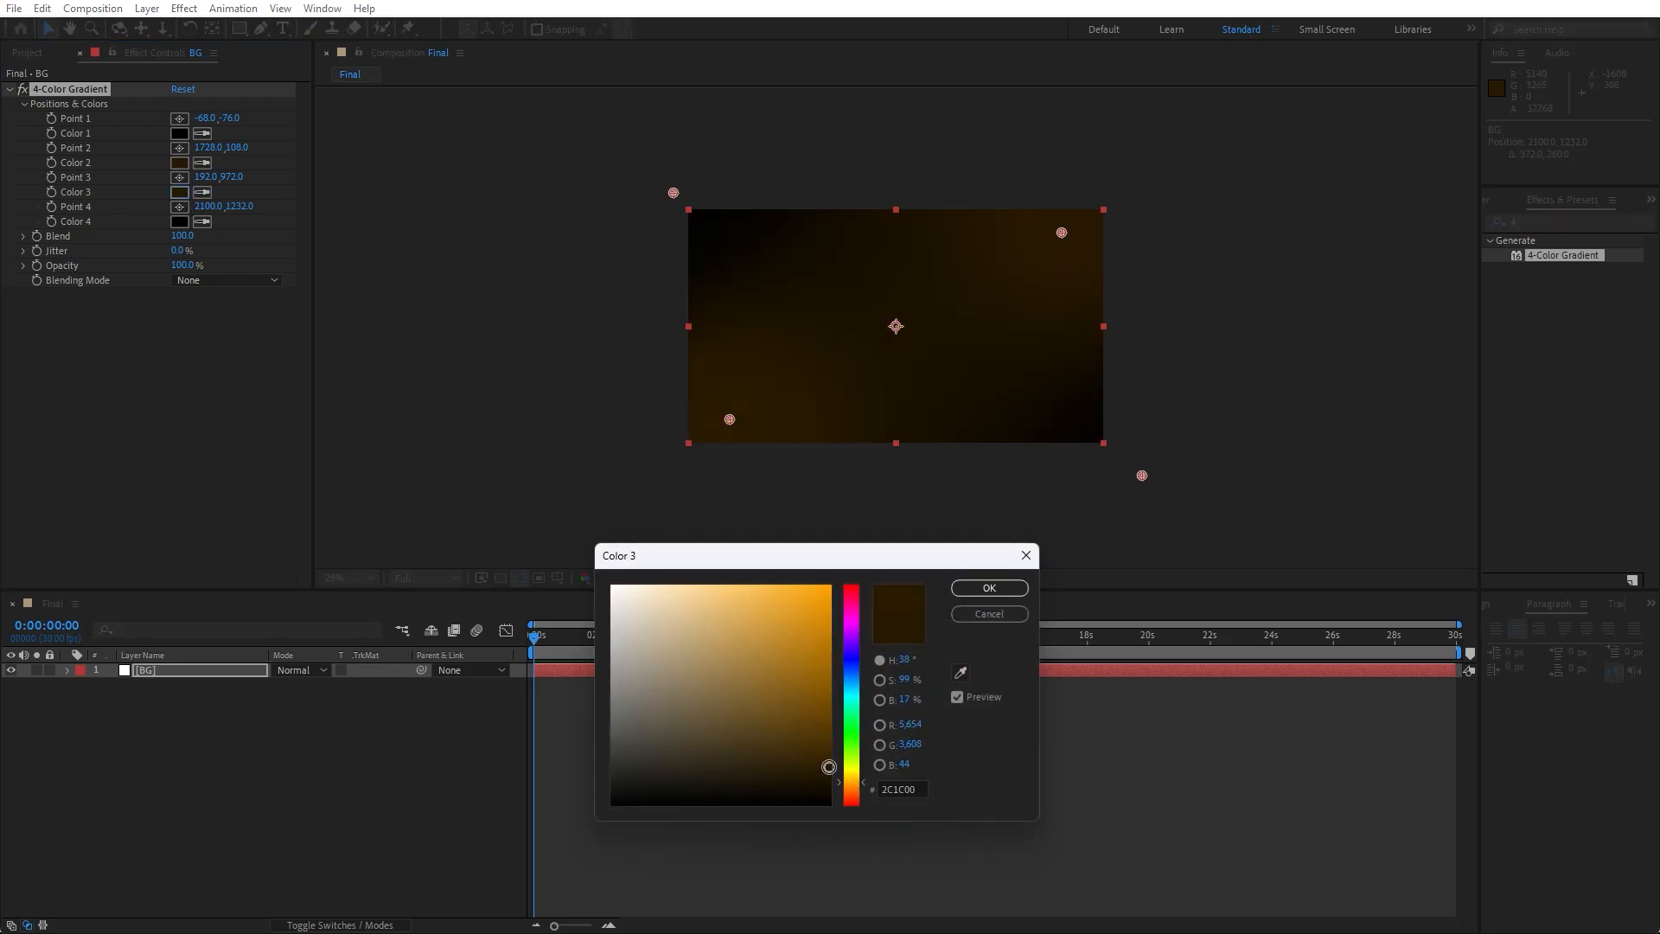
pyautogui.click(989, 588)
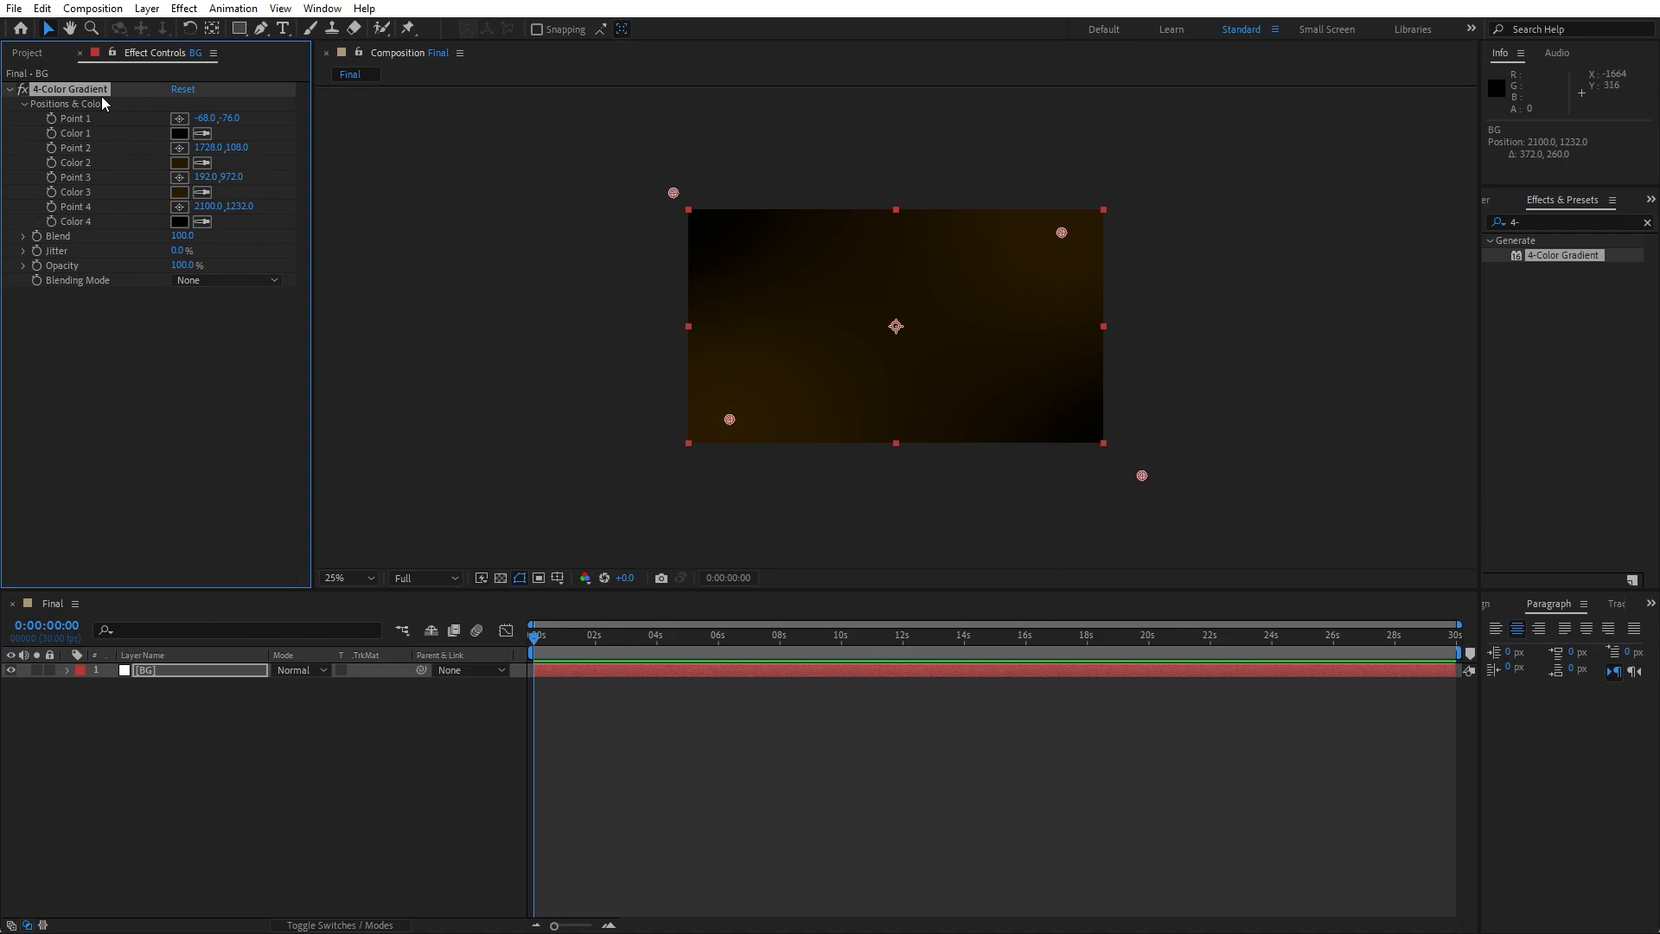
# - Close the effect settings and add a new white 1920 x 1080 px solid named FN to the Final composition
pyautogui.click(80, 53)
pyautogui.rightClick(257, 781)
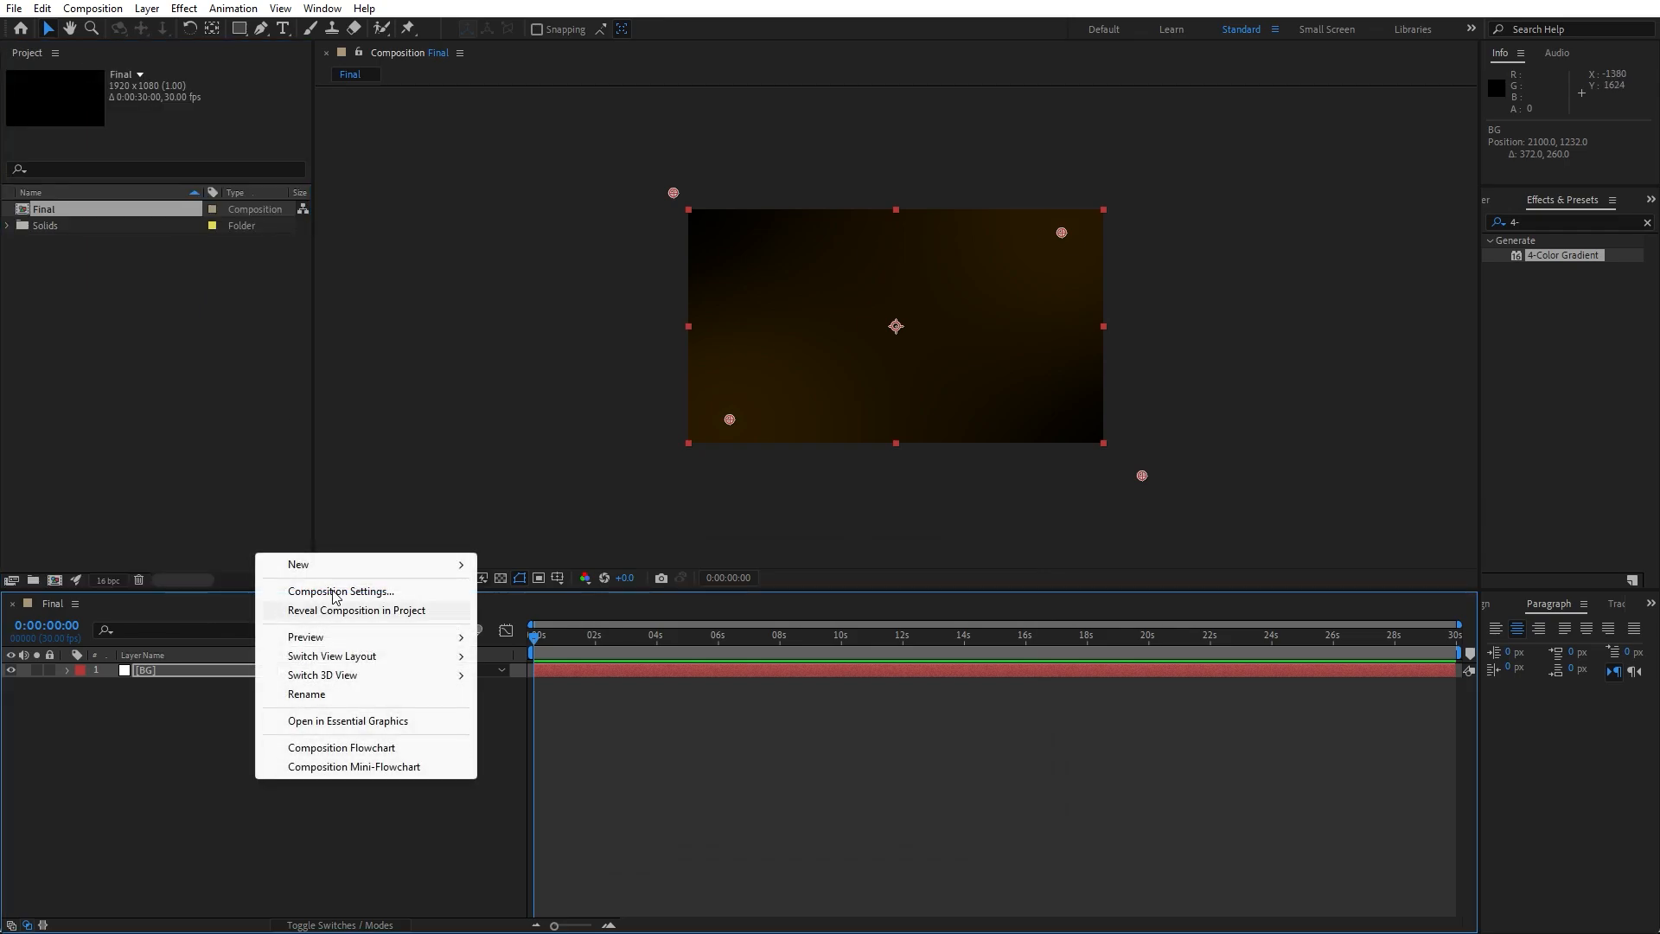
pyautogui.moveTo(327, 566)
pyautogui.click(551, 608)
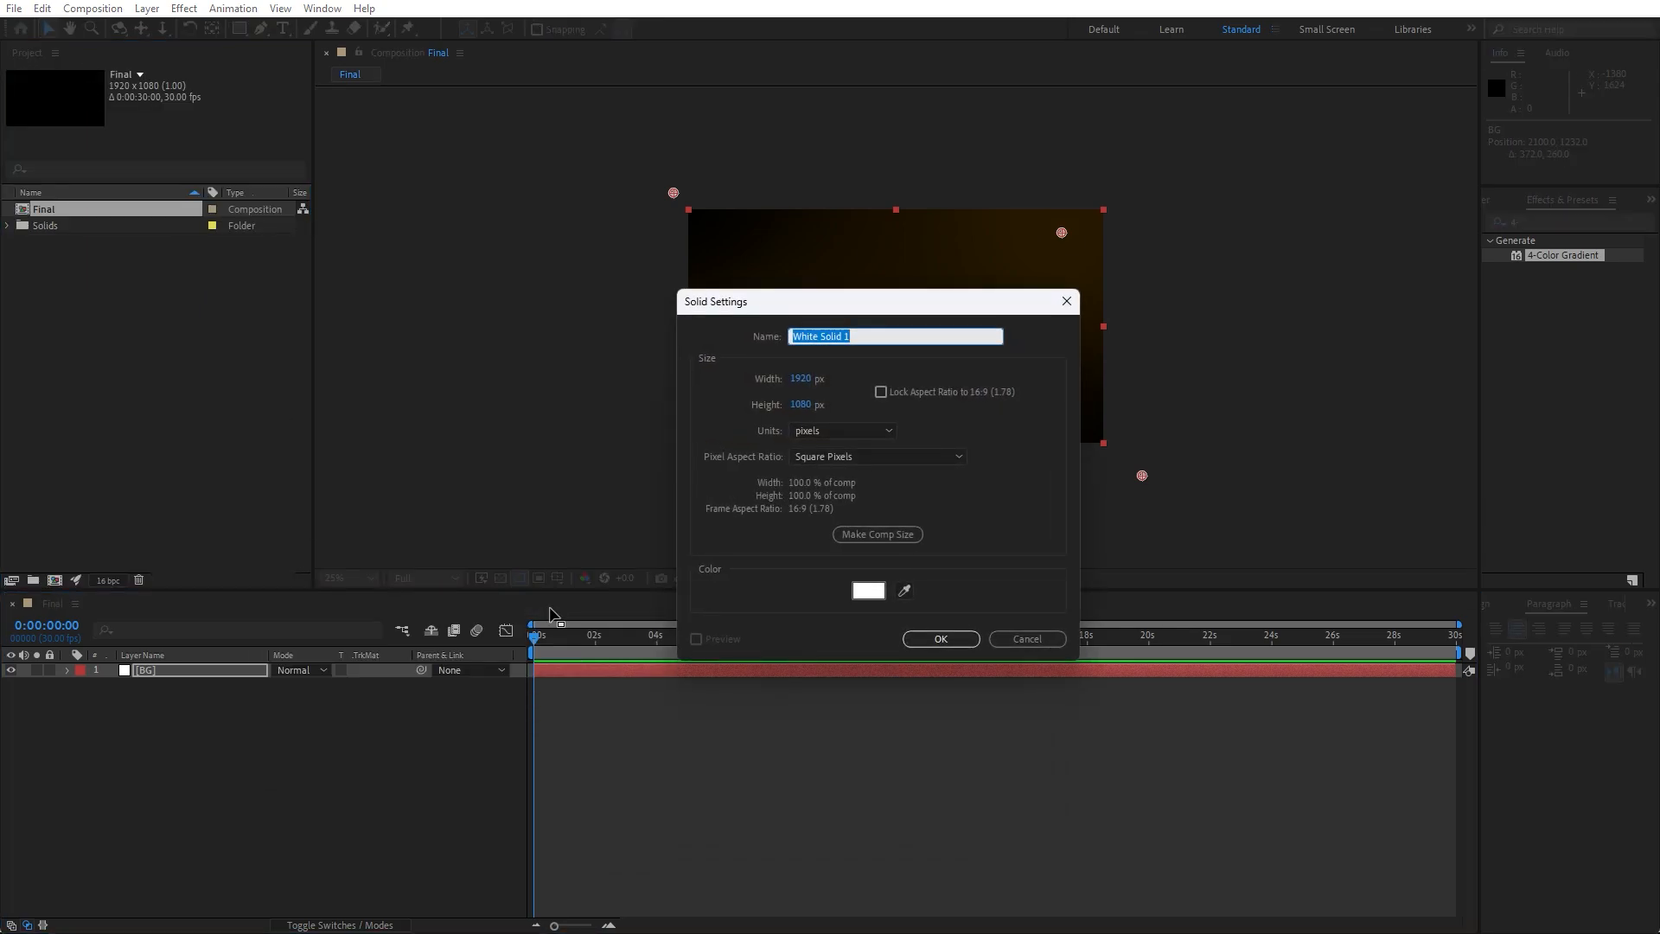
pyautogui.write('FN')
pyautogui.click(941, 638)
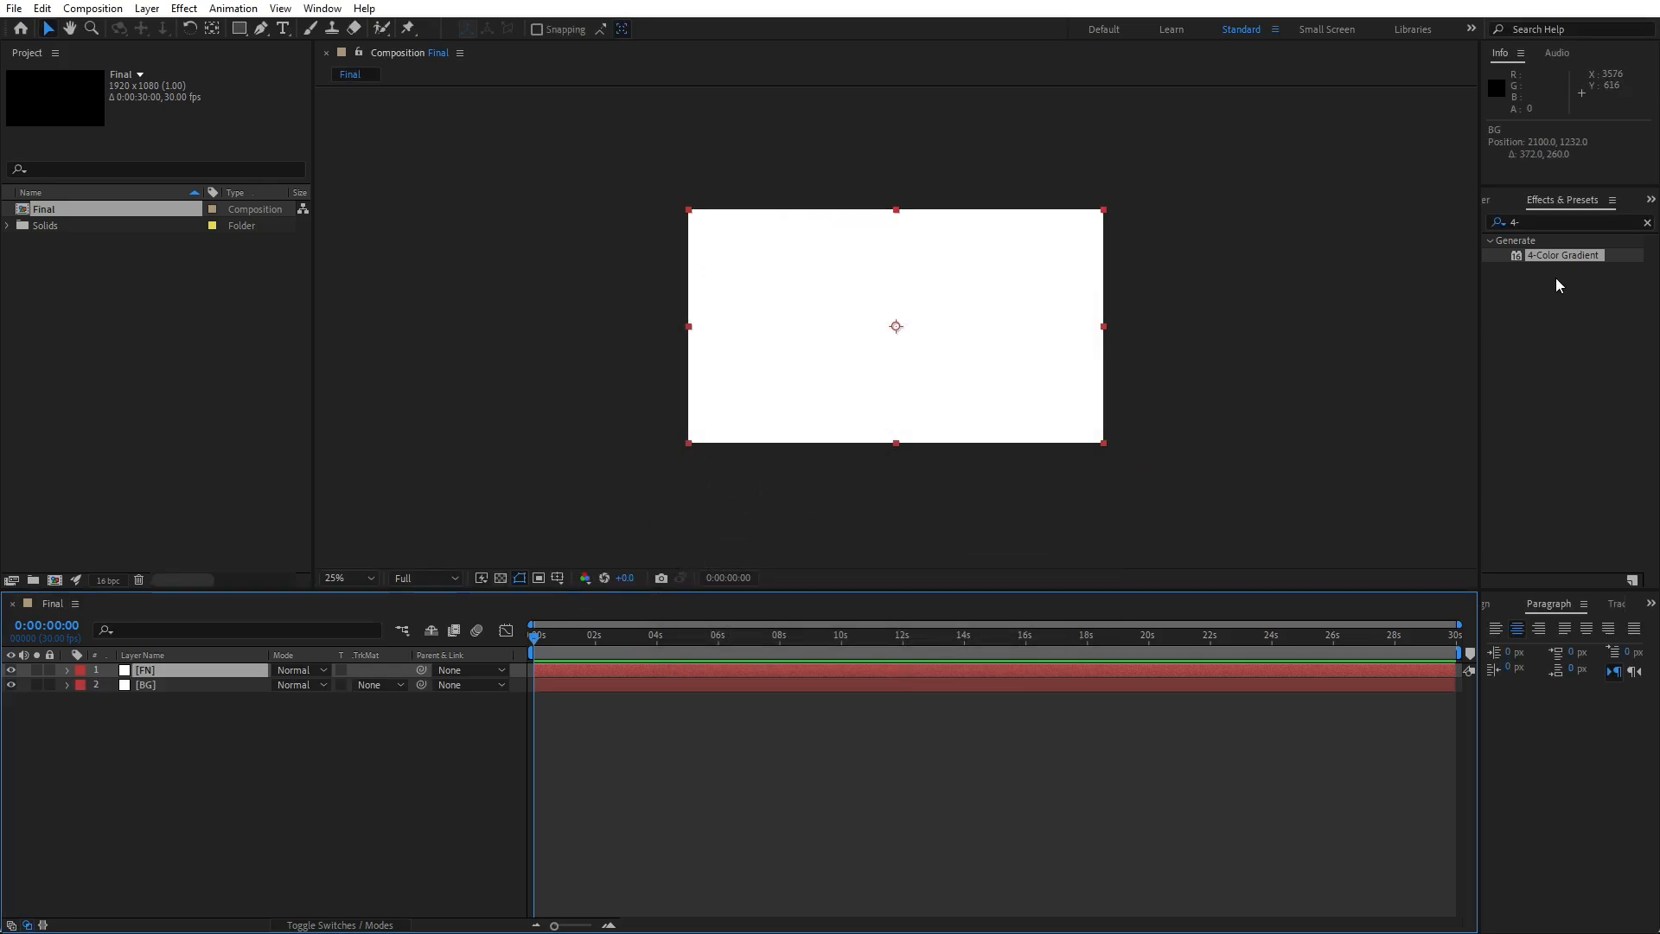
# - Apply Fractal Noise to the FN layer, with fractal type Turbulent Basic and noise type Spline
pyautogui.click(1570, 222)
pyautogui.write('fract')
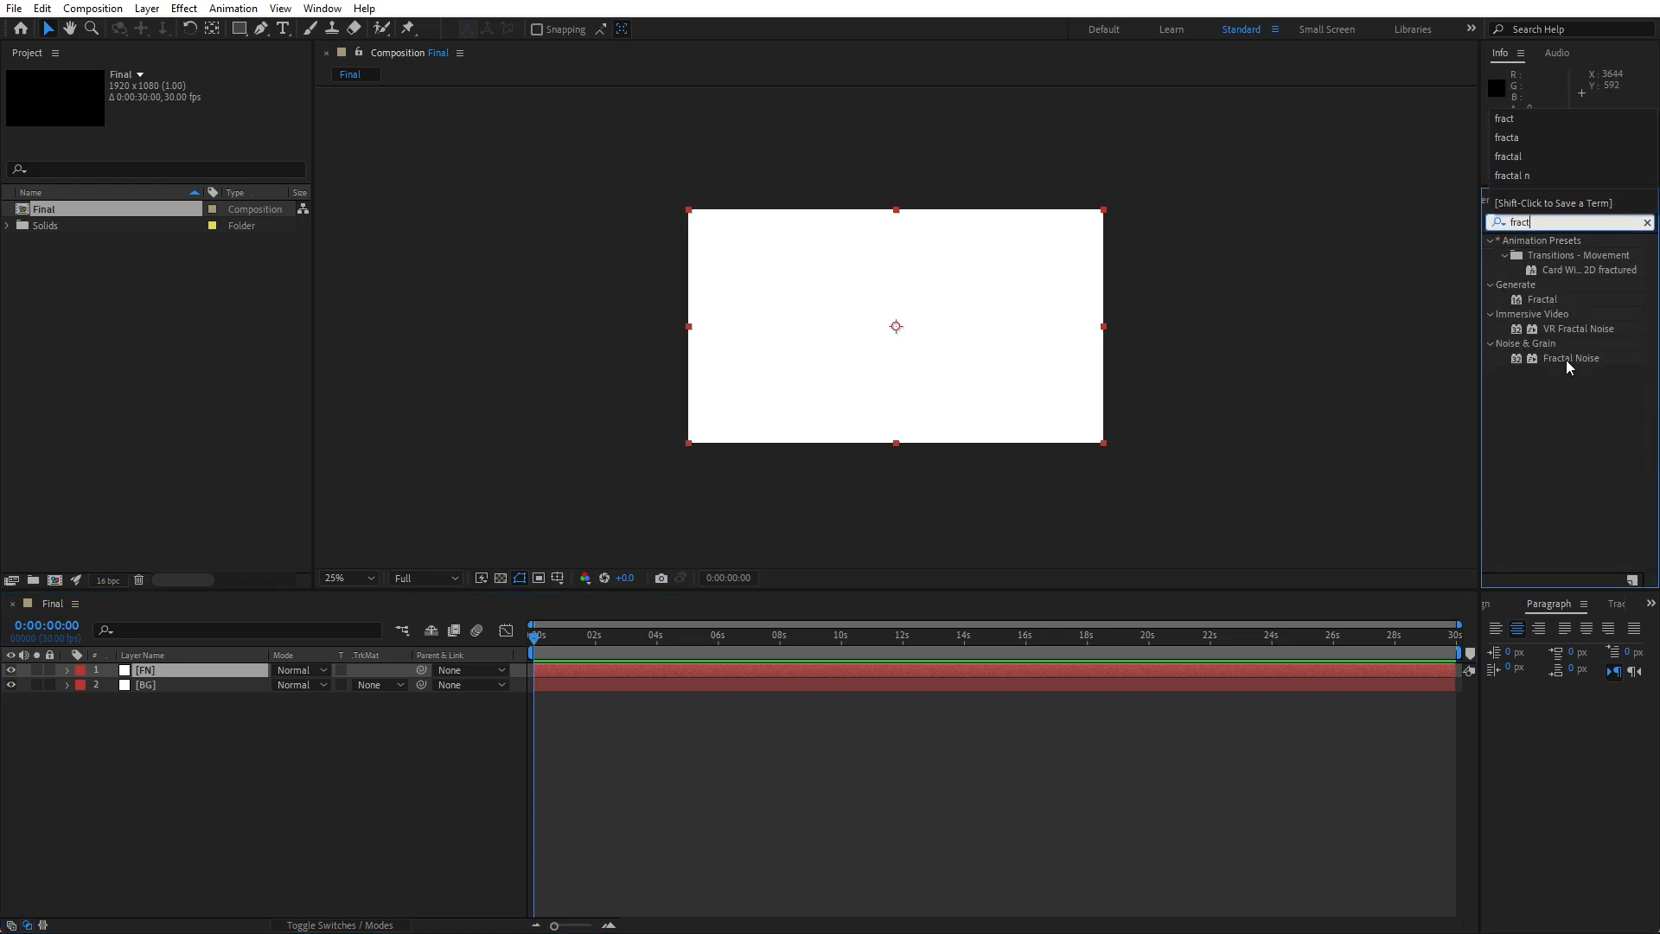
pyautogui.moveTo(1565, 360); pyautogui.dragTo(178, 673)
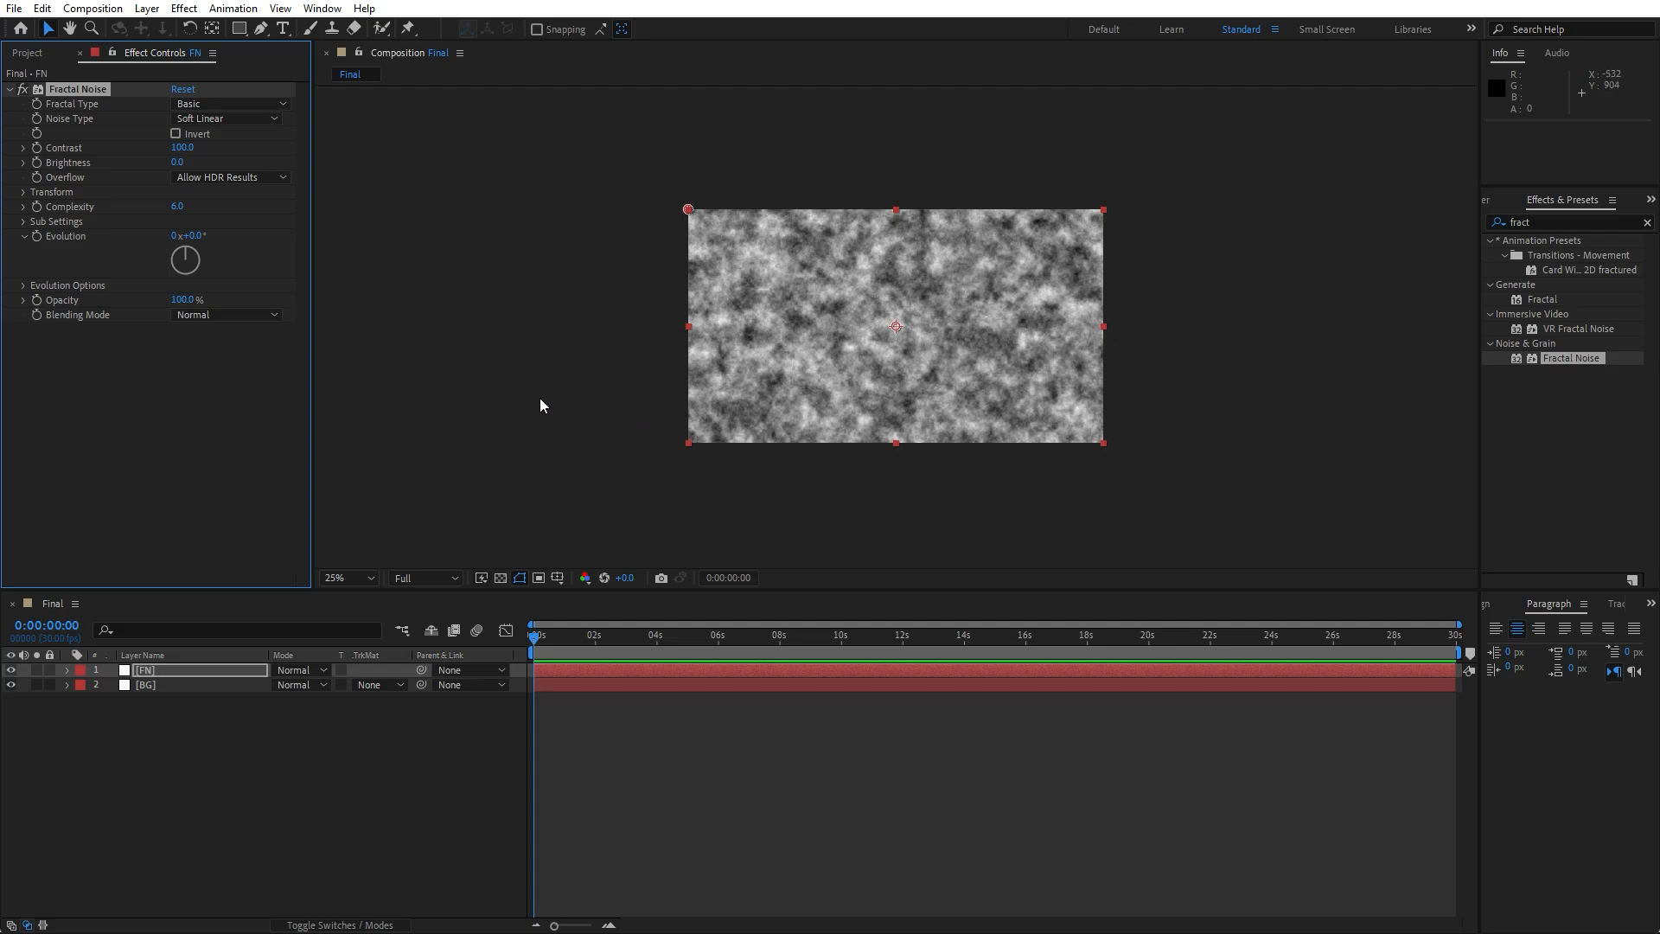
pyautogui.click(208, 104)
pyautogui.click(249, 169)
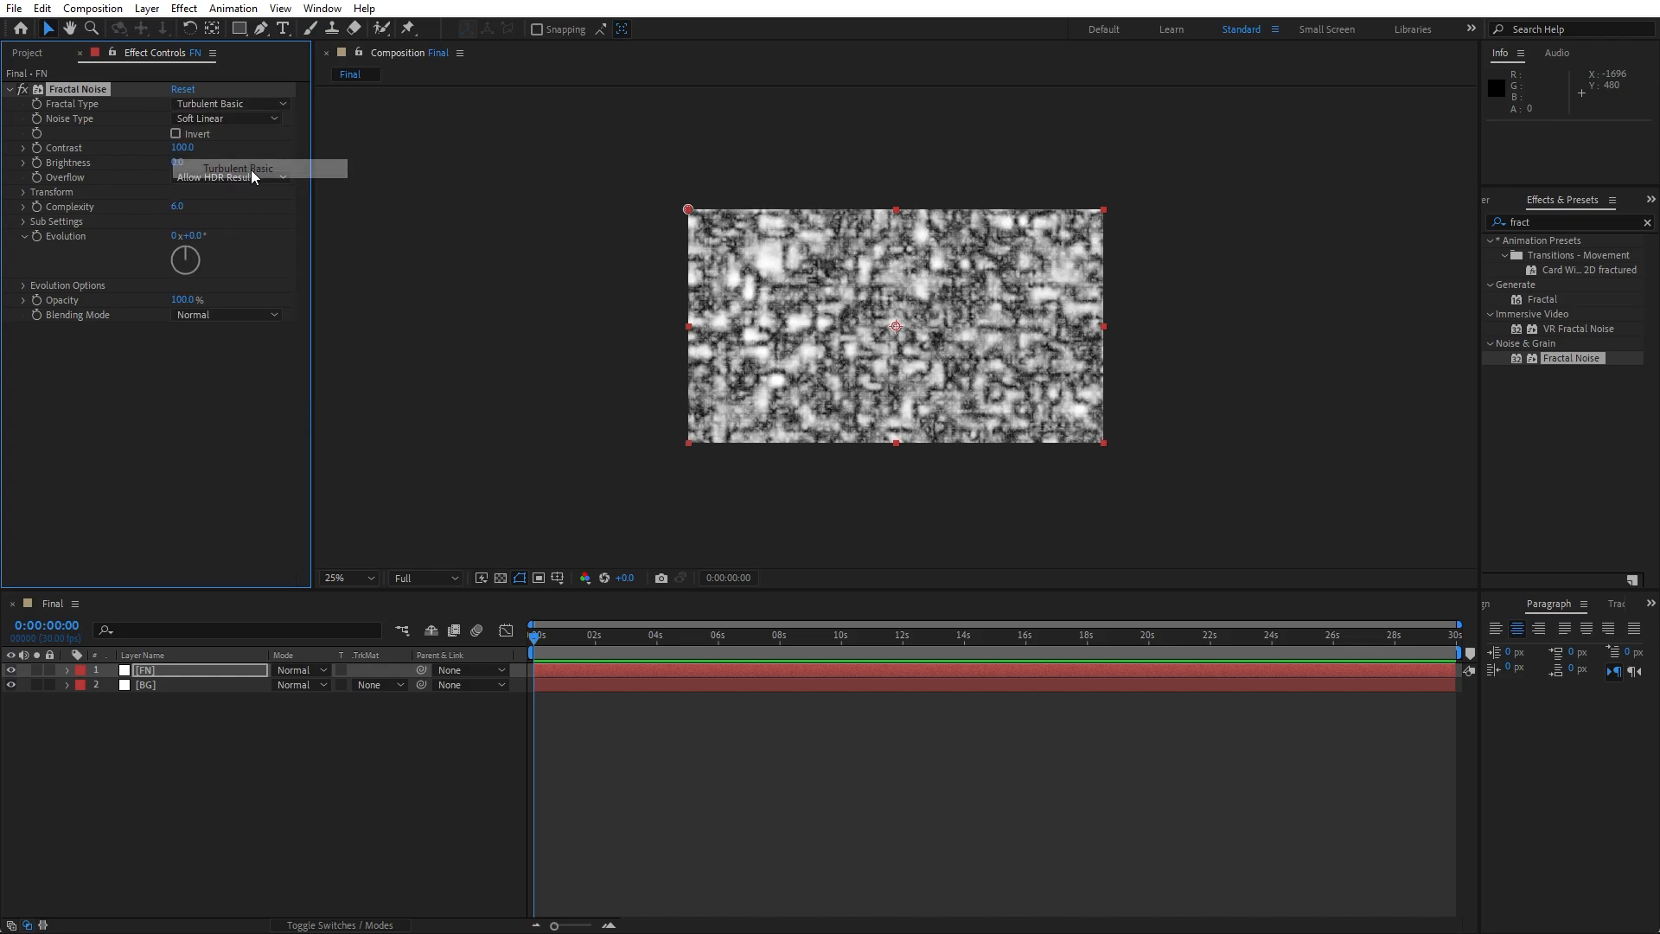
pyautogui.click(215, 119)
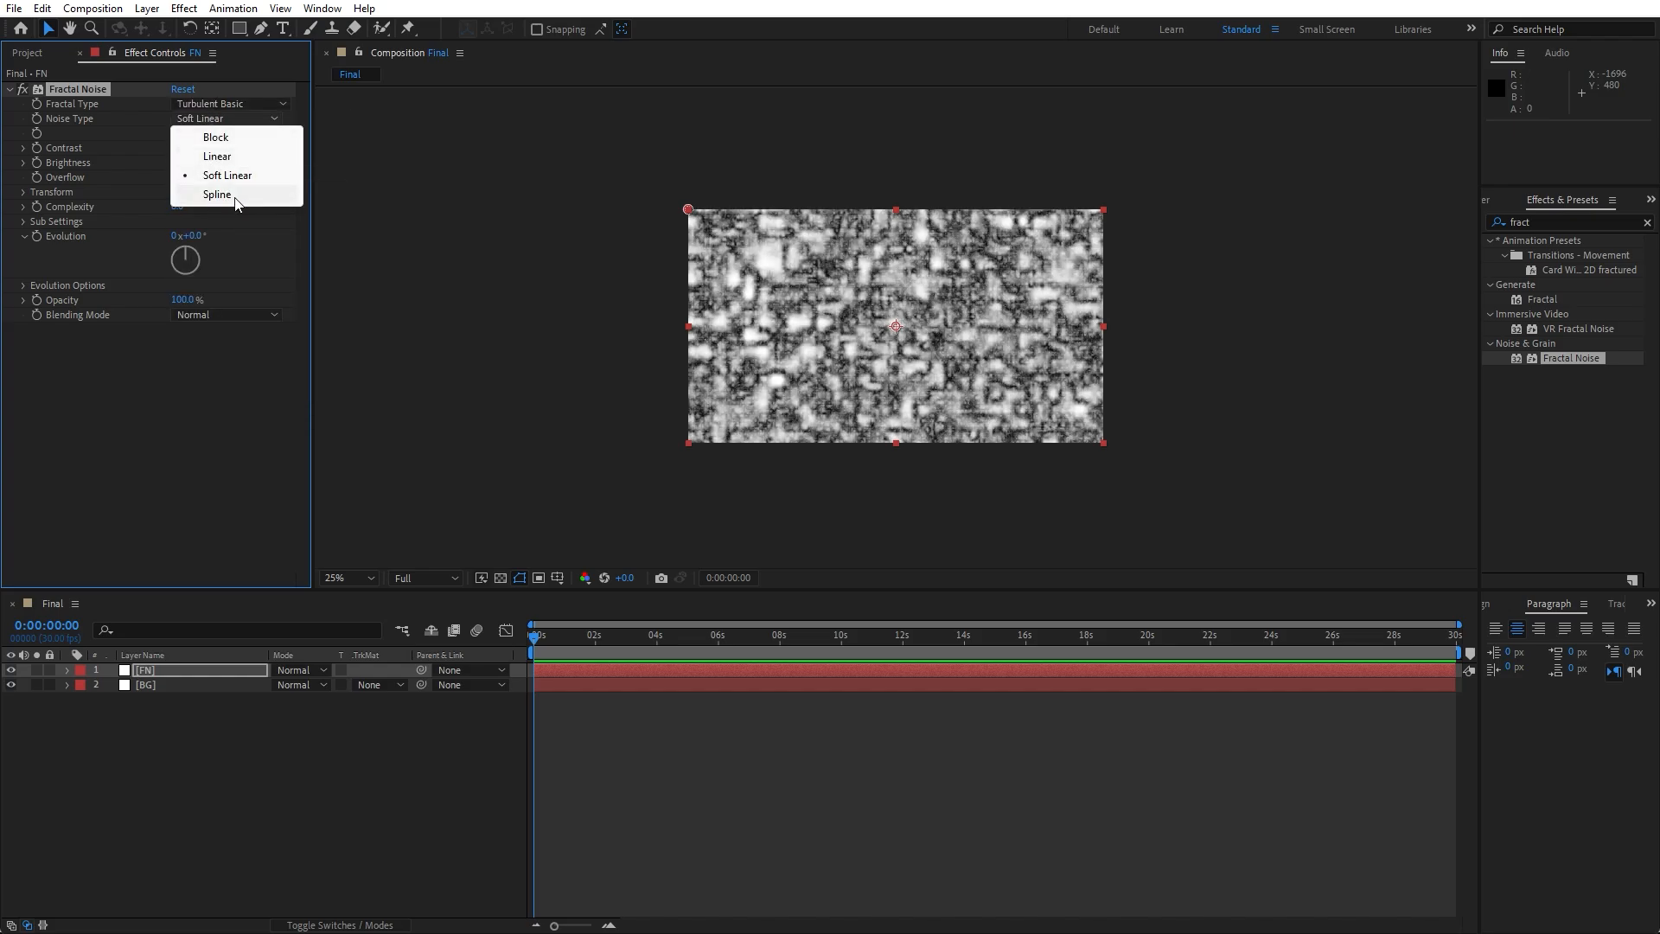
pyautogui.click(235, 194)
# - Set the Fractal Noise contrast to 125, brightness to -25 and complexity to 20
pyautogui.click(185, 149)
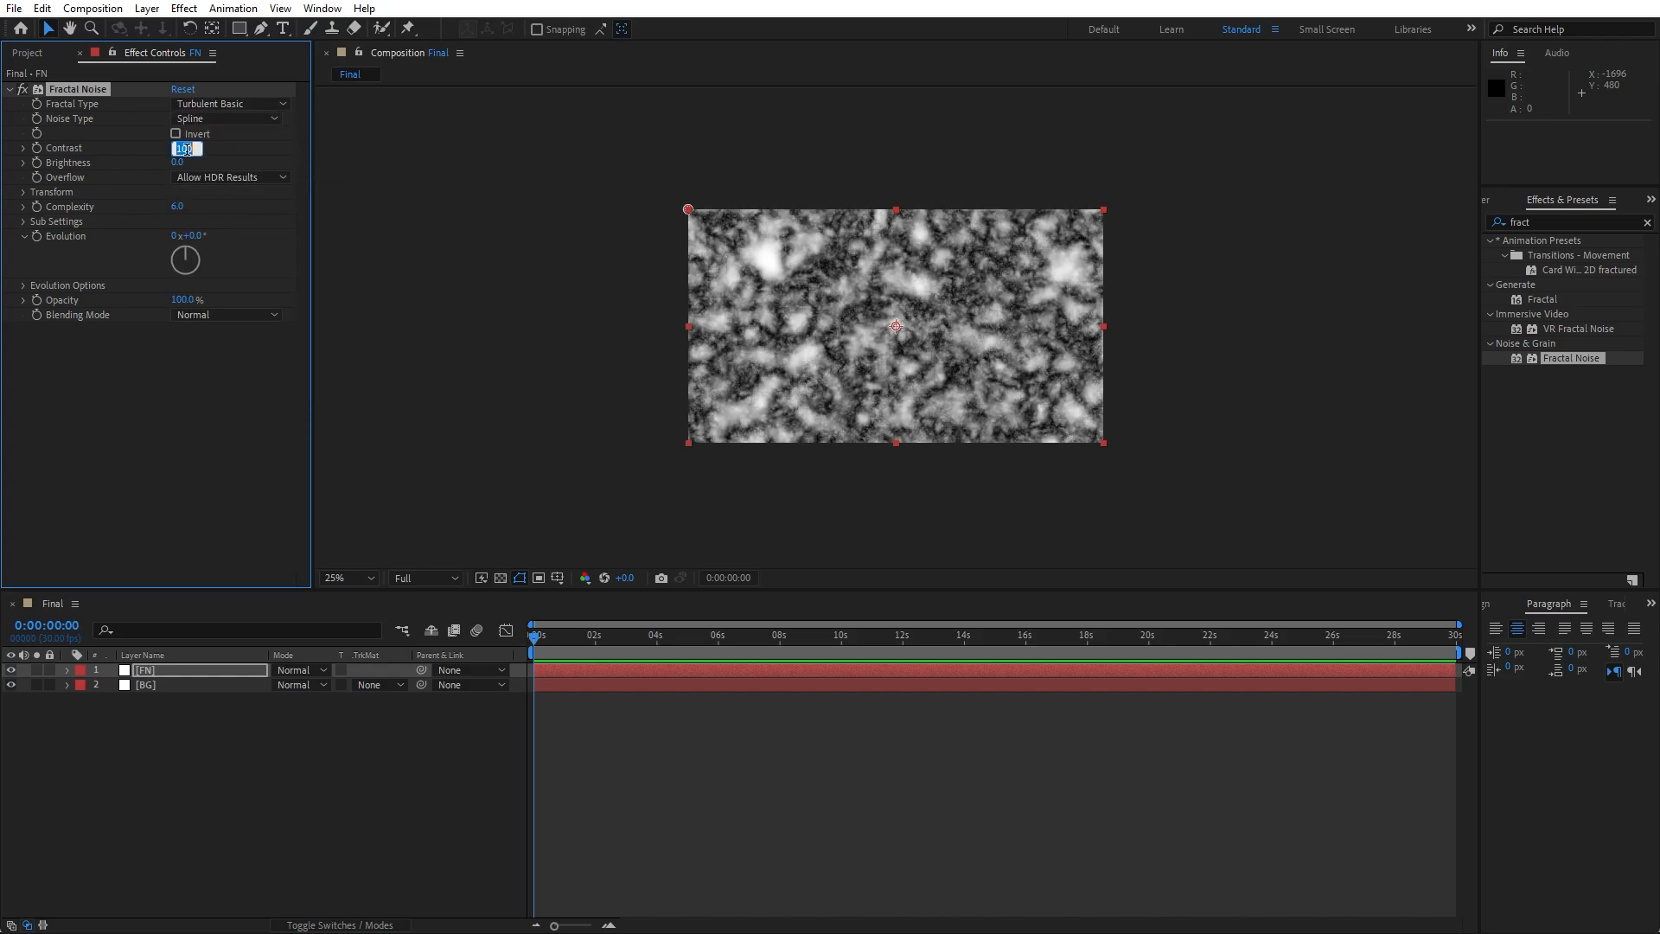
pyautogui.write('125')
pyautogui.click(182, 164)
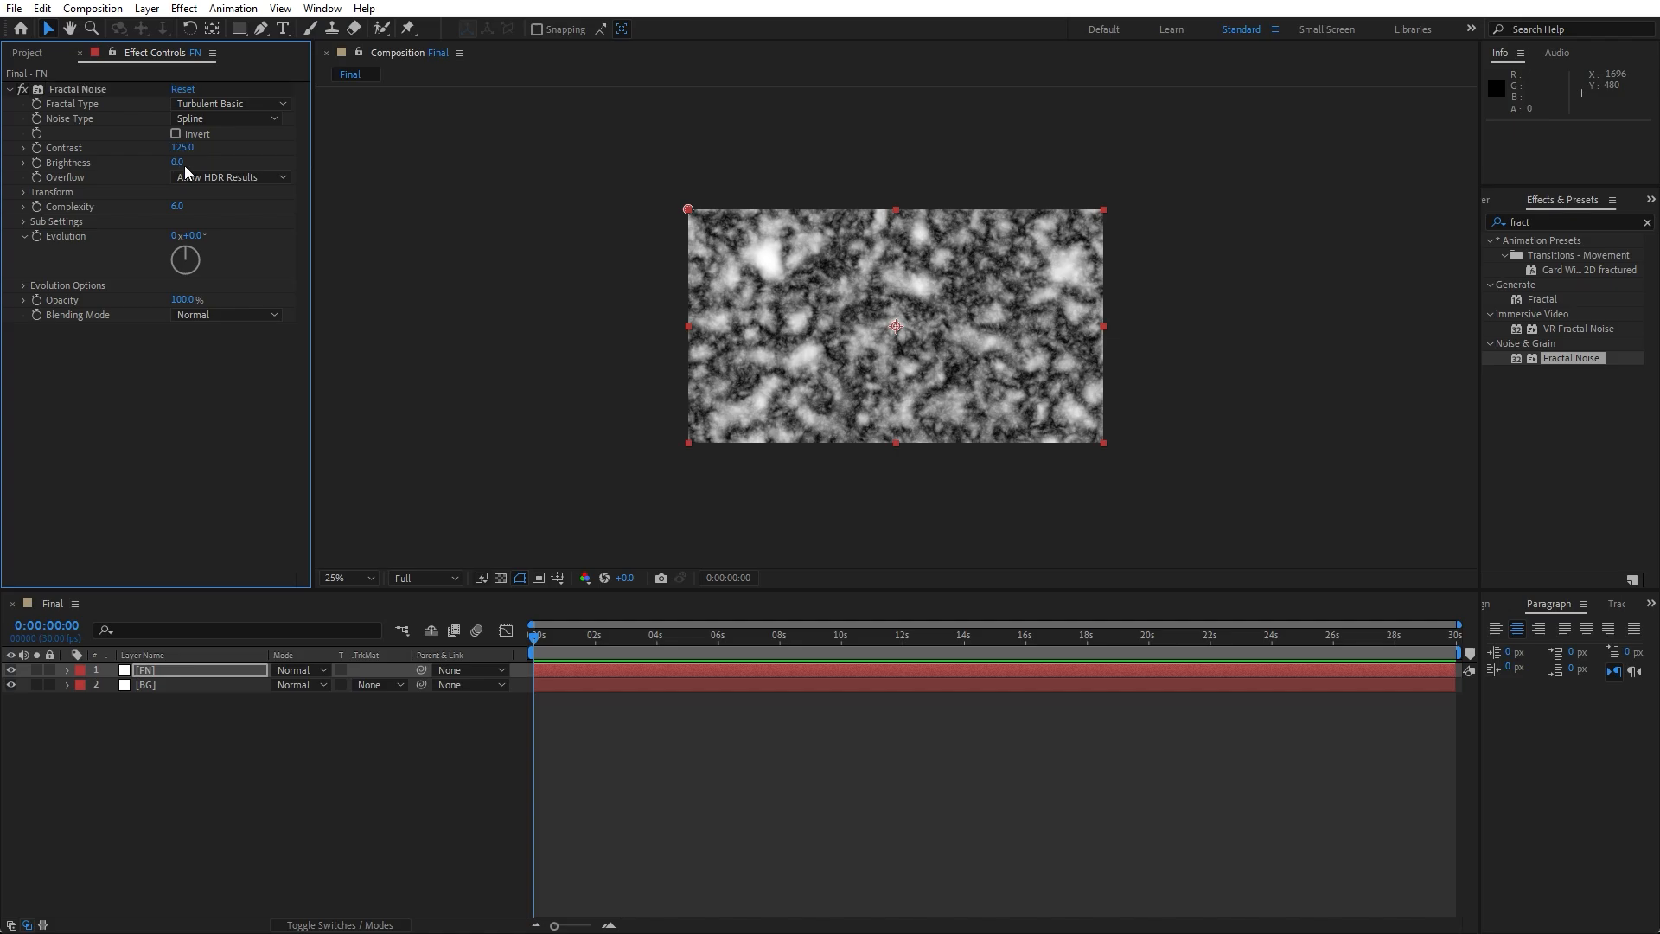
pyautogui.write('-25')
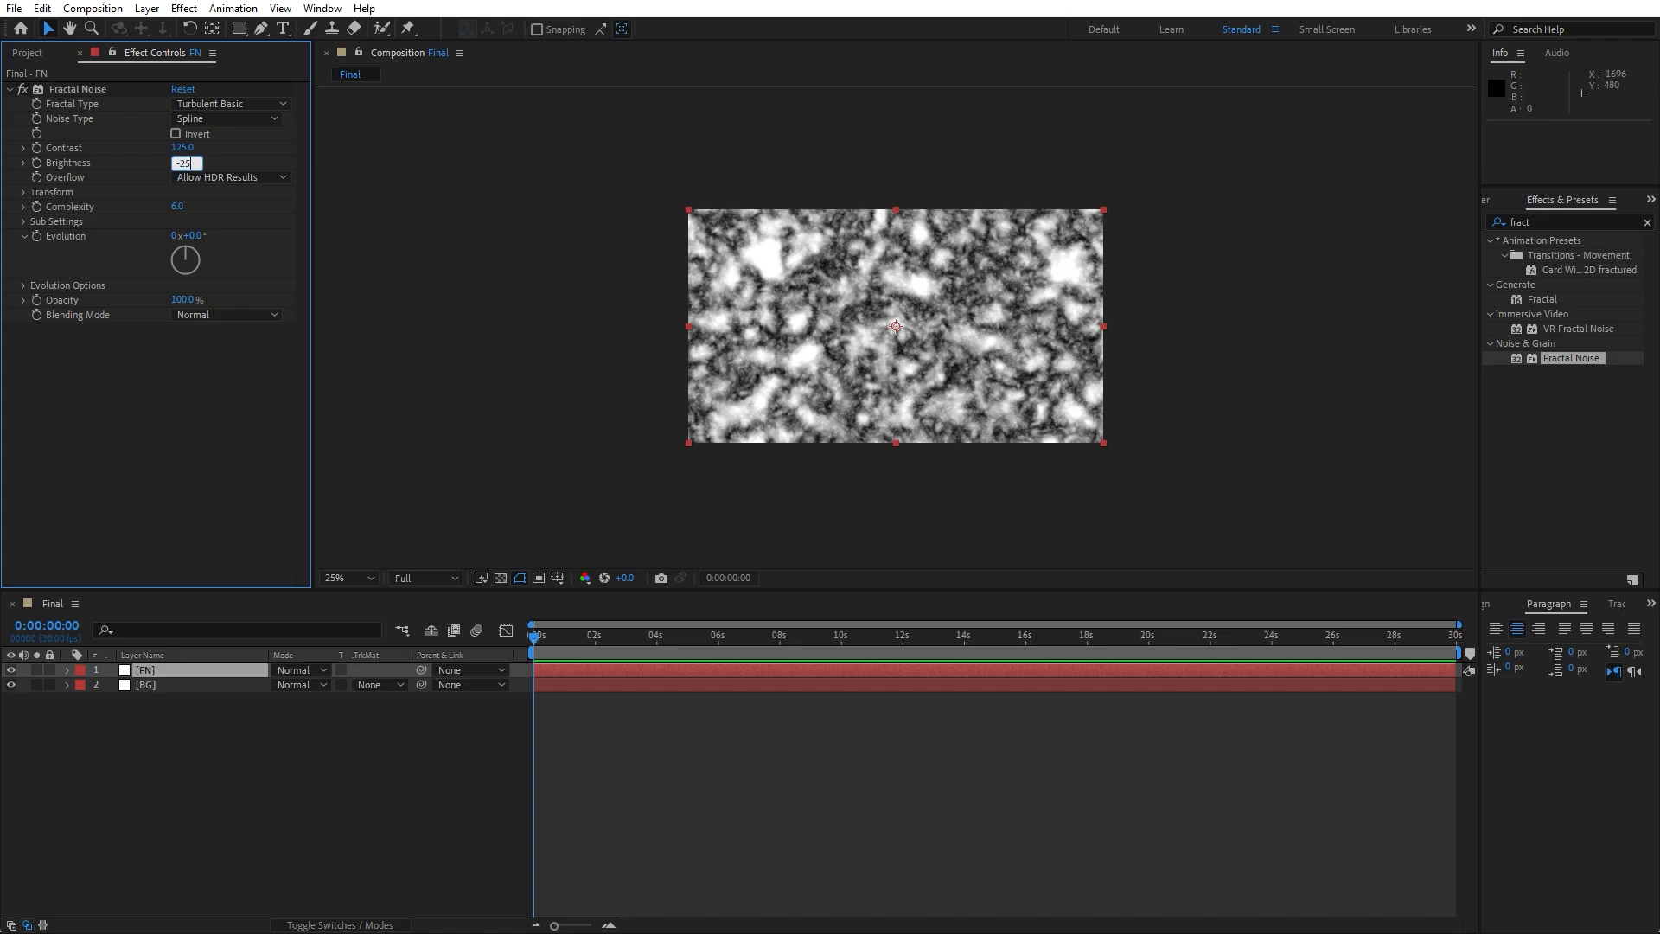
pyautogui.click(206, 438)
pyautogui.click(178, 208)
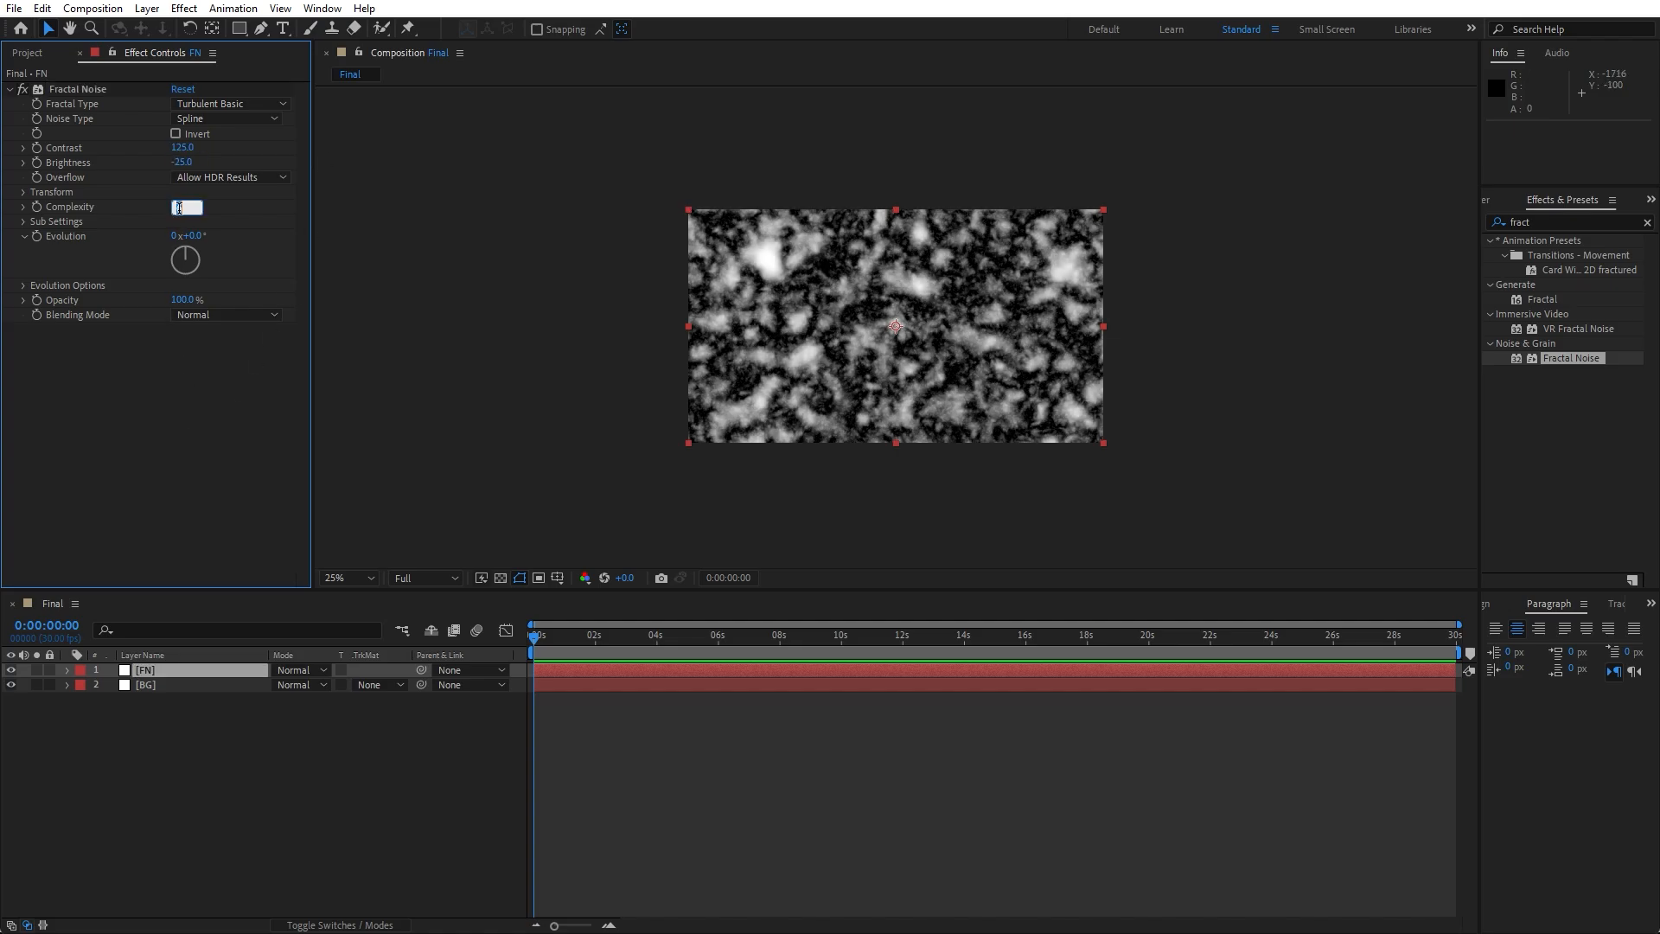
pyautogui.click(207, 416)
# - Set the uniform scale in the Fractal Noise transform settings to 700
pyautogui.click(23, 192)
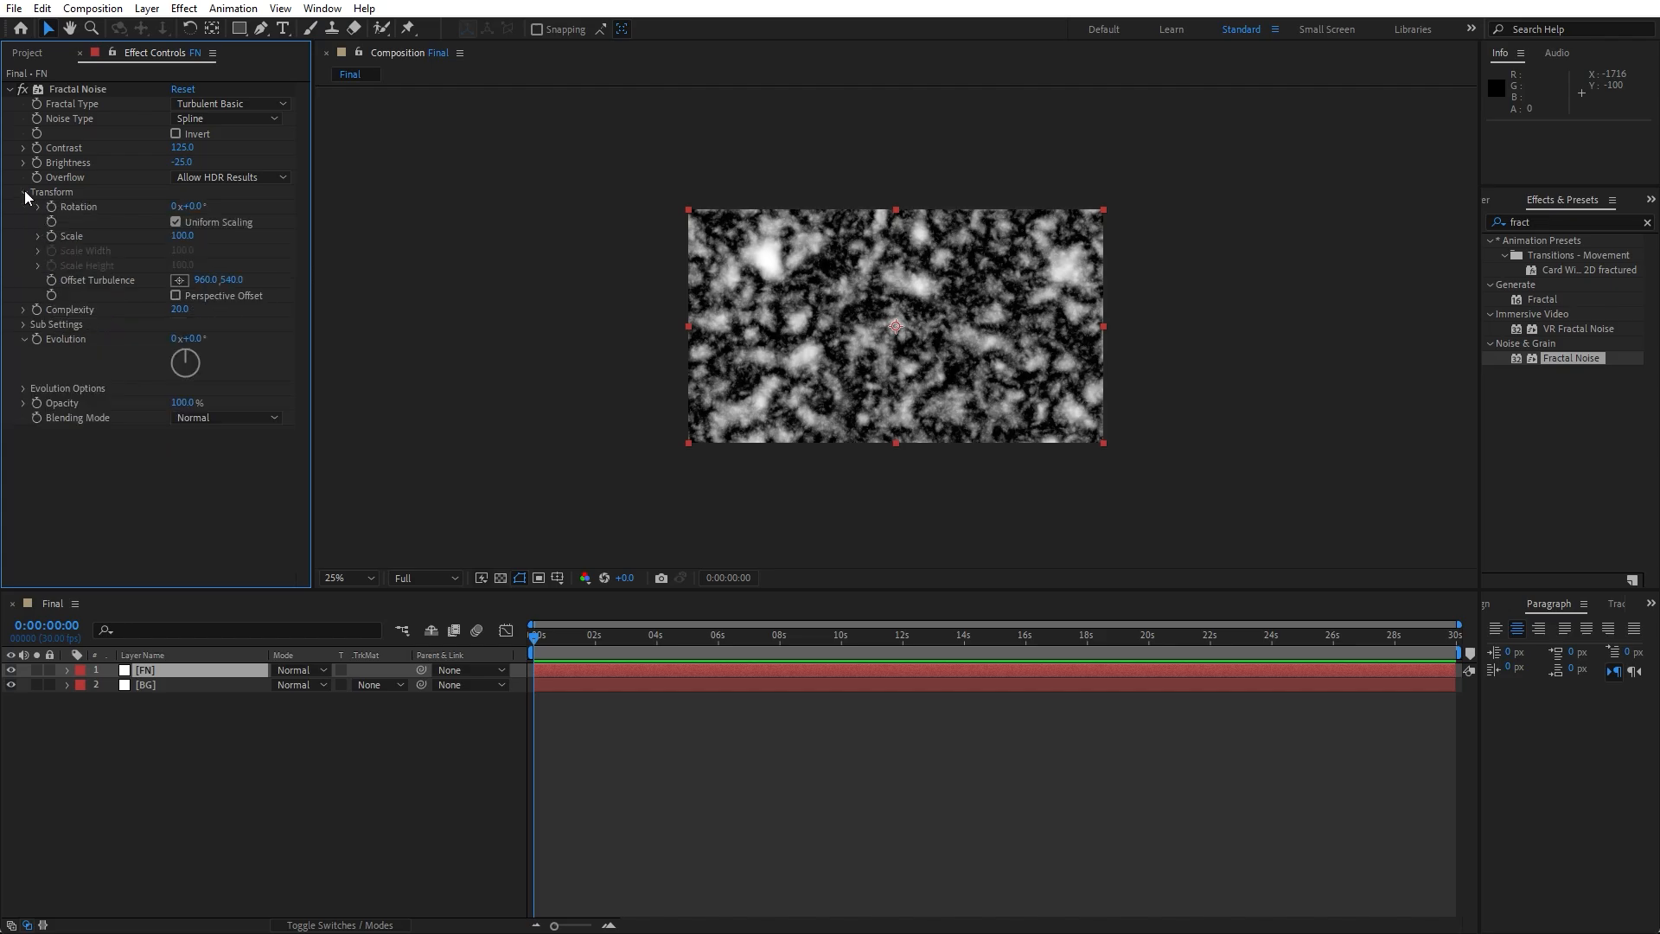
pyautogui.click(179, 236)
pyautogui.press('Return')
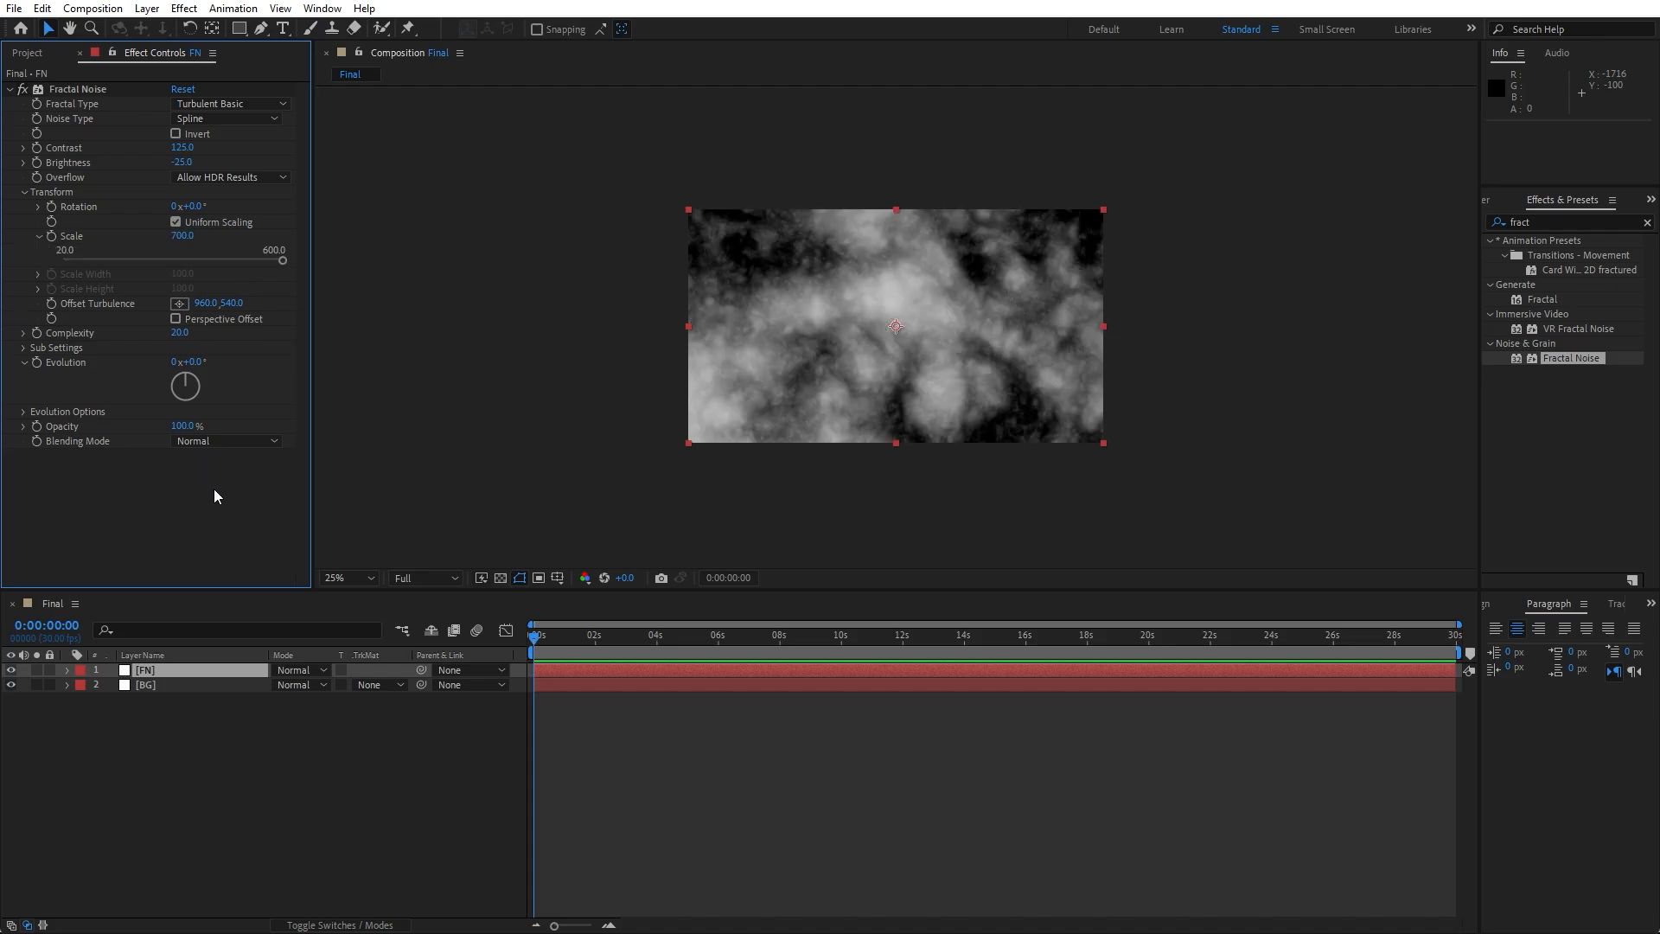
# - Set the sub rotation in the Fractal Noise sub settings to 80 degrees
pyautogui.click(23, 348)
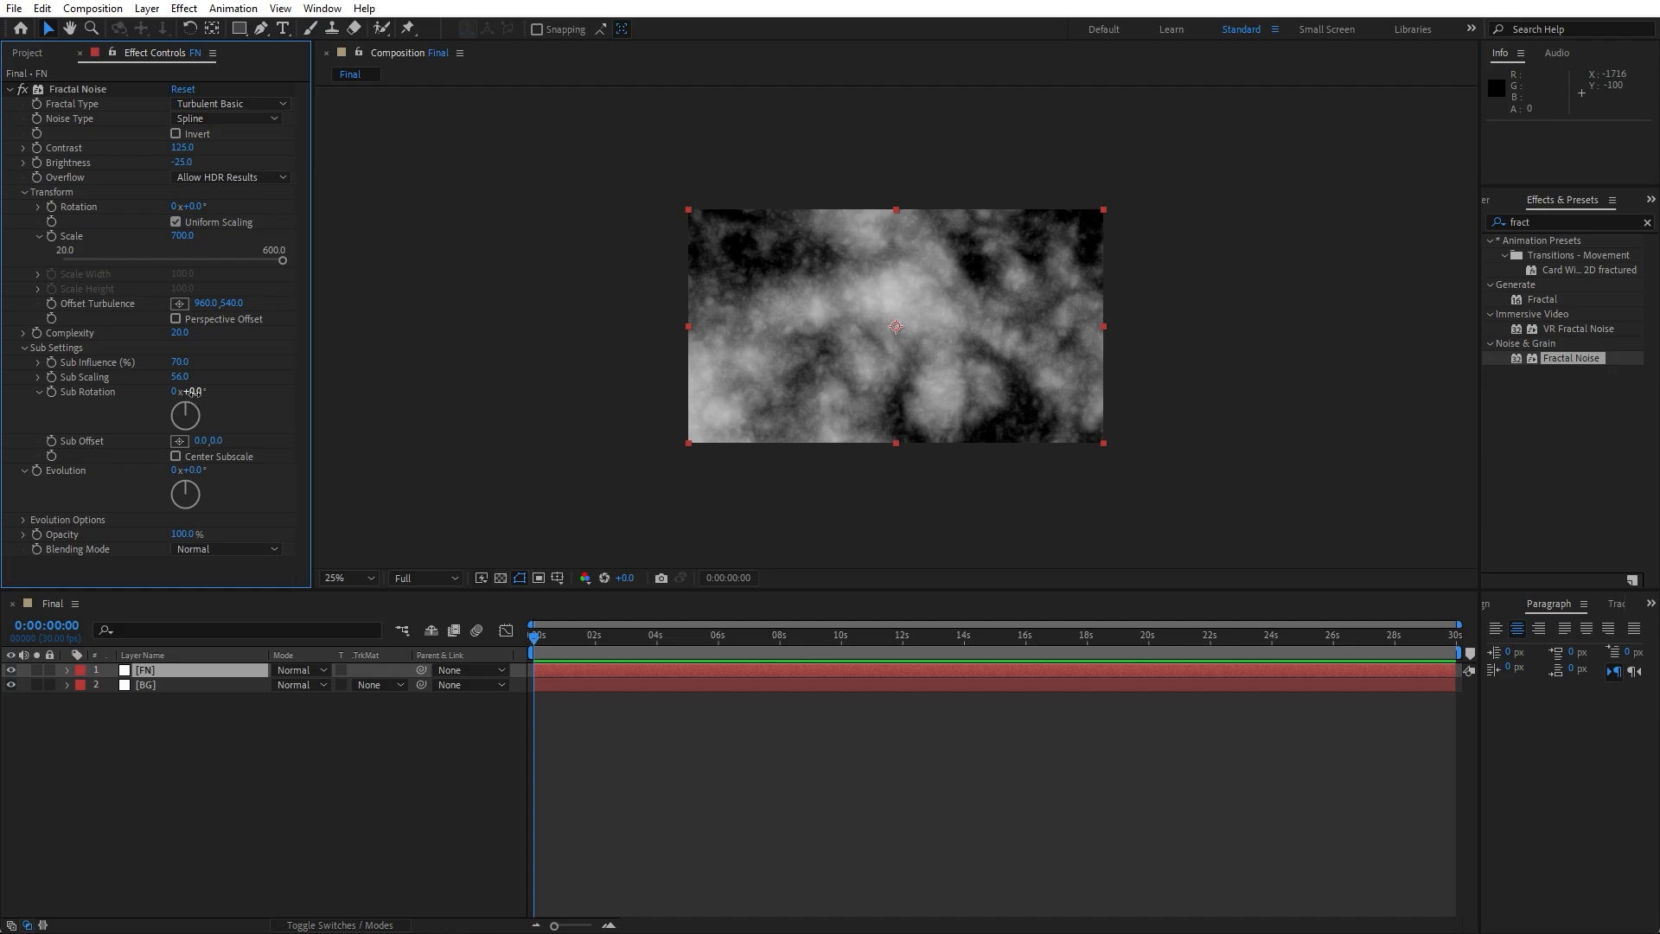
pyautogui.click(193, 393)
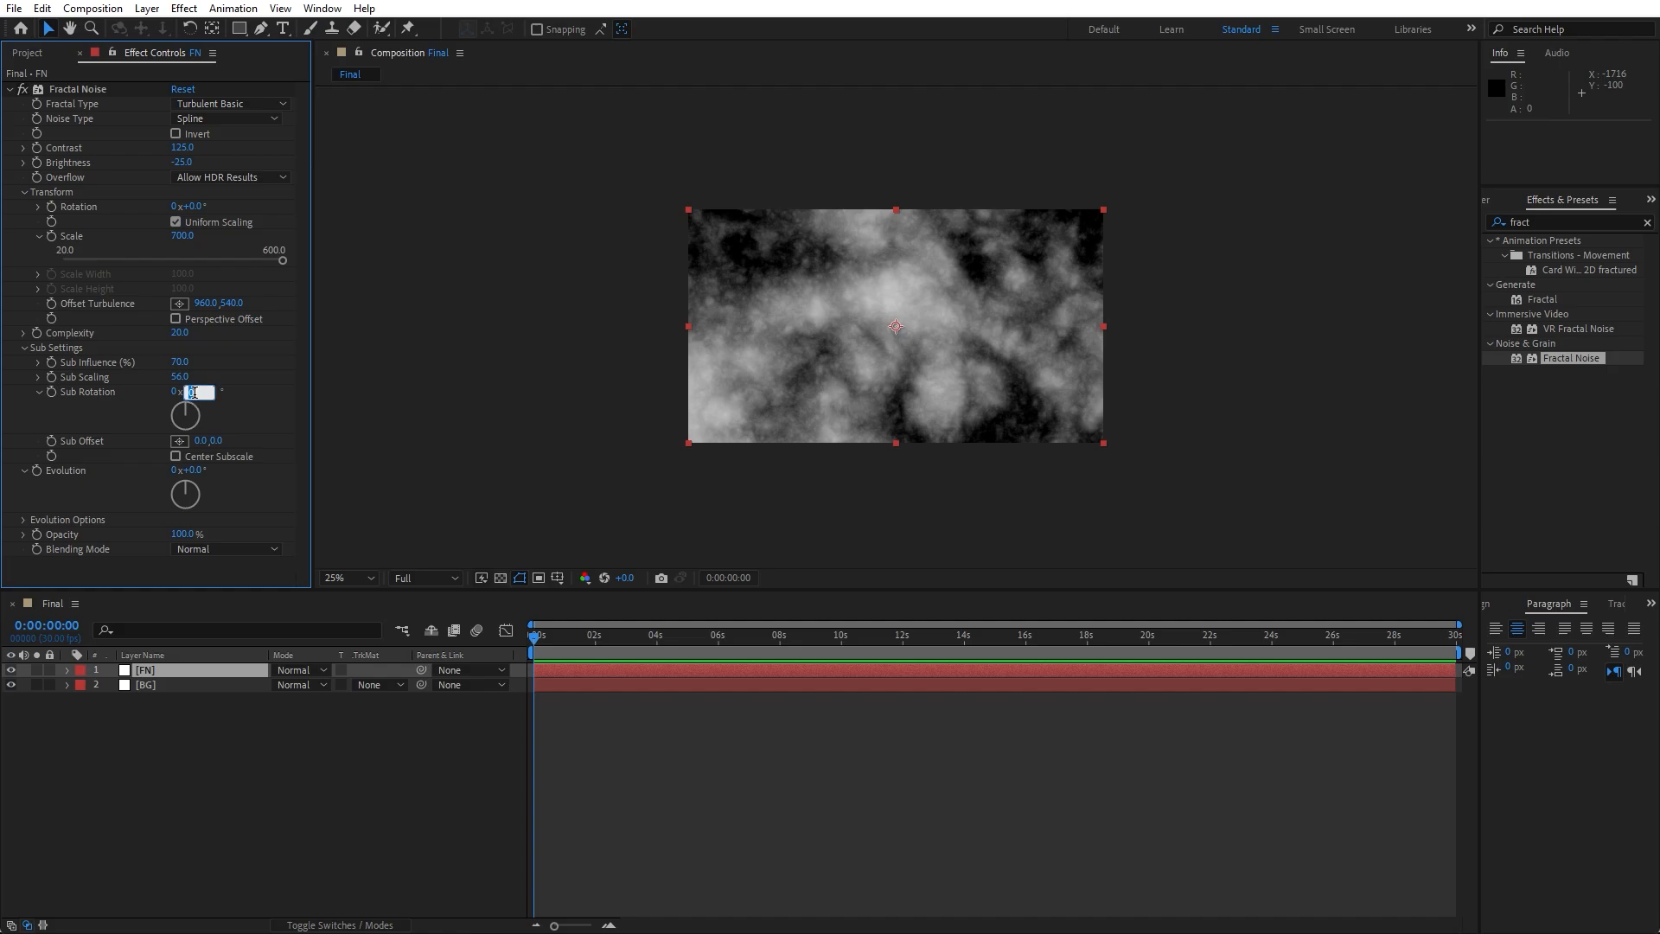
pyautogui.click(195, 755)
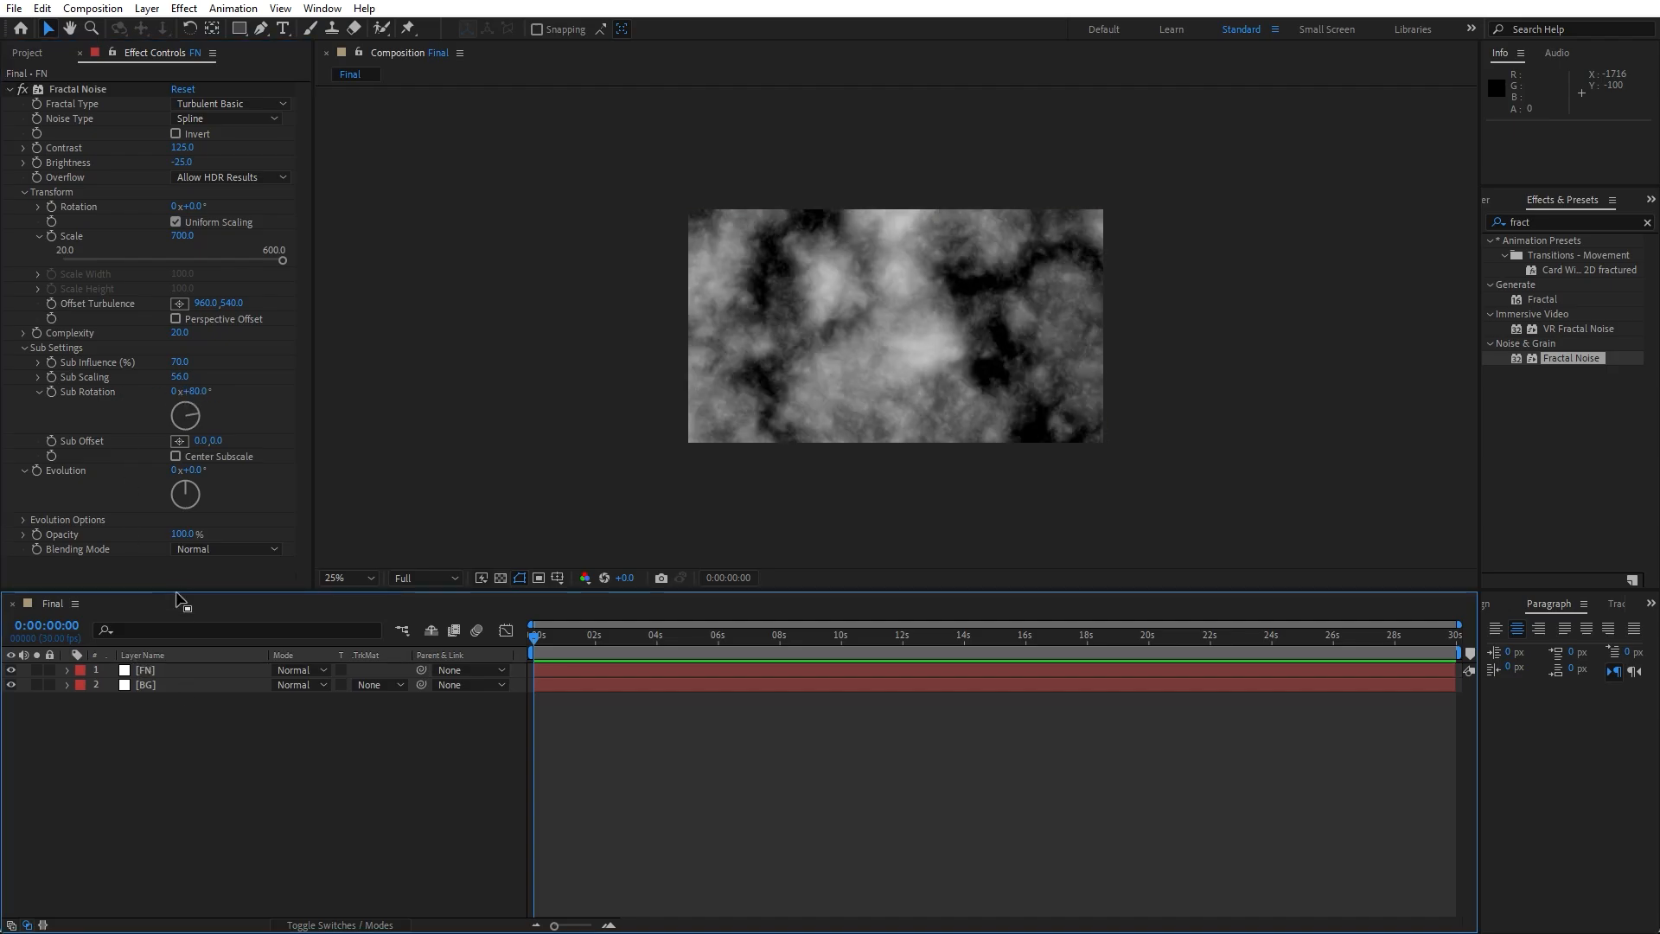
pyautogui.click(23, 348)
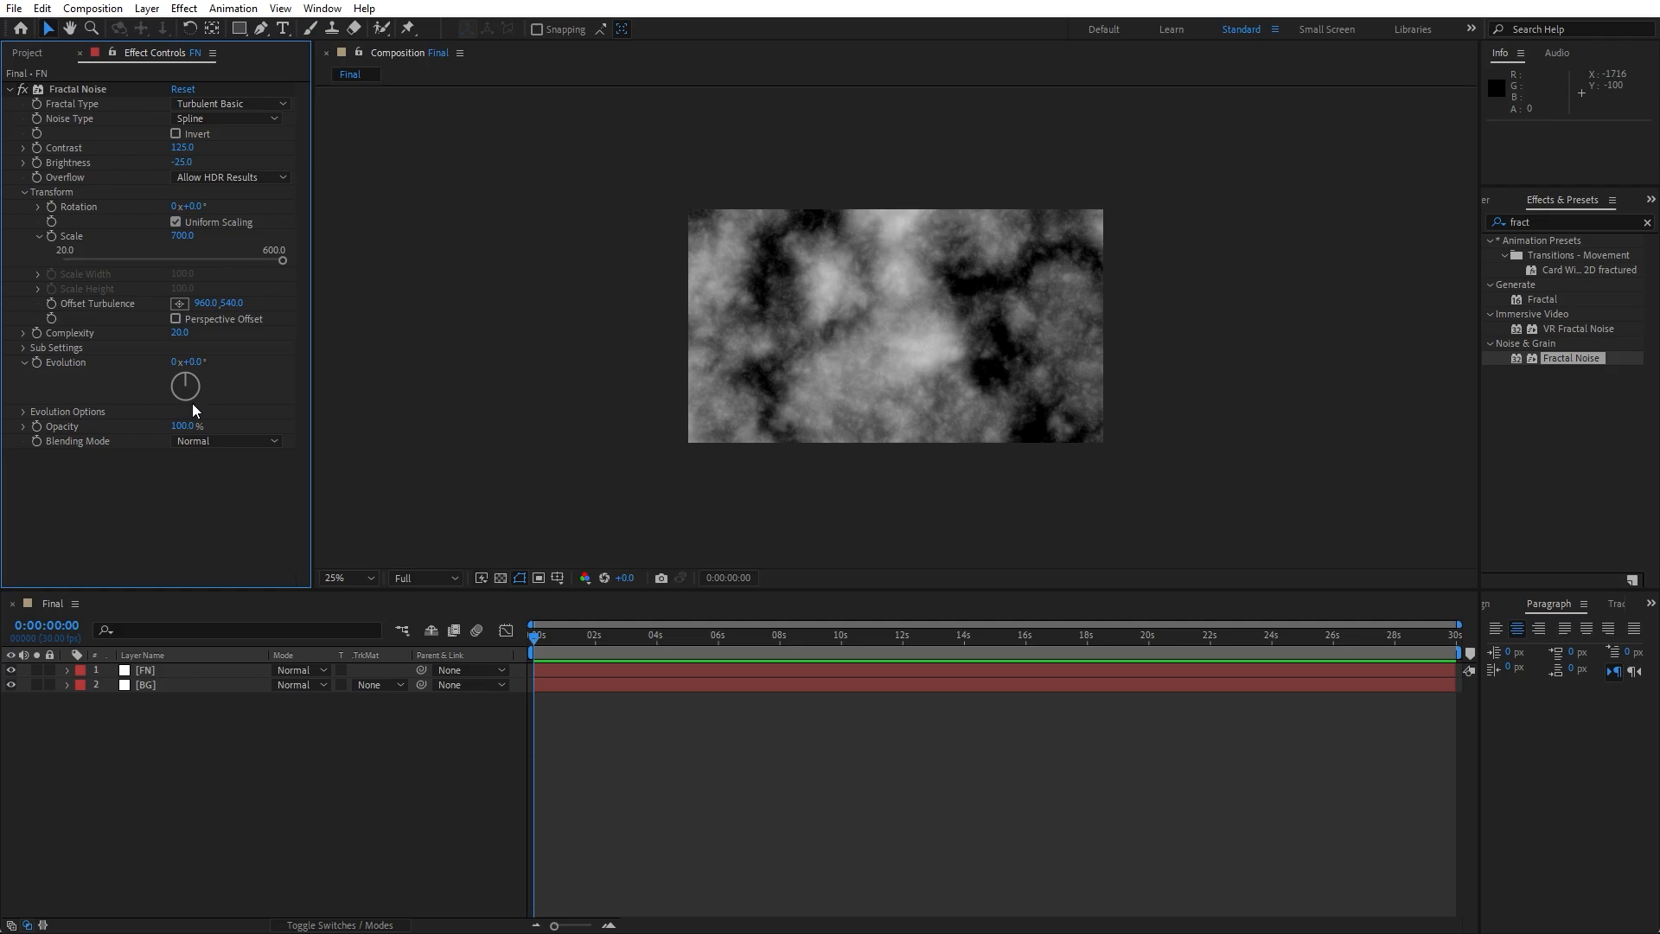
# - Animate the Fractal Noise evolution on the FN layer with the expression time*20
pyautogui.keyDown('alt'); pyautogui.click(36, 363); pyautogui.keyUp('alt')
pyautogui.write('time*20')
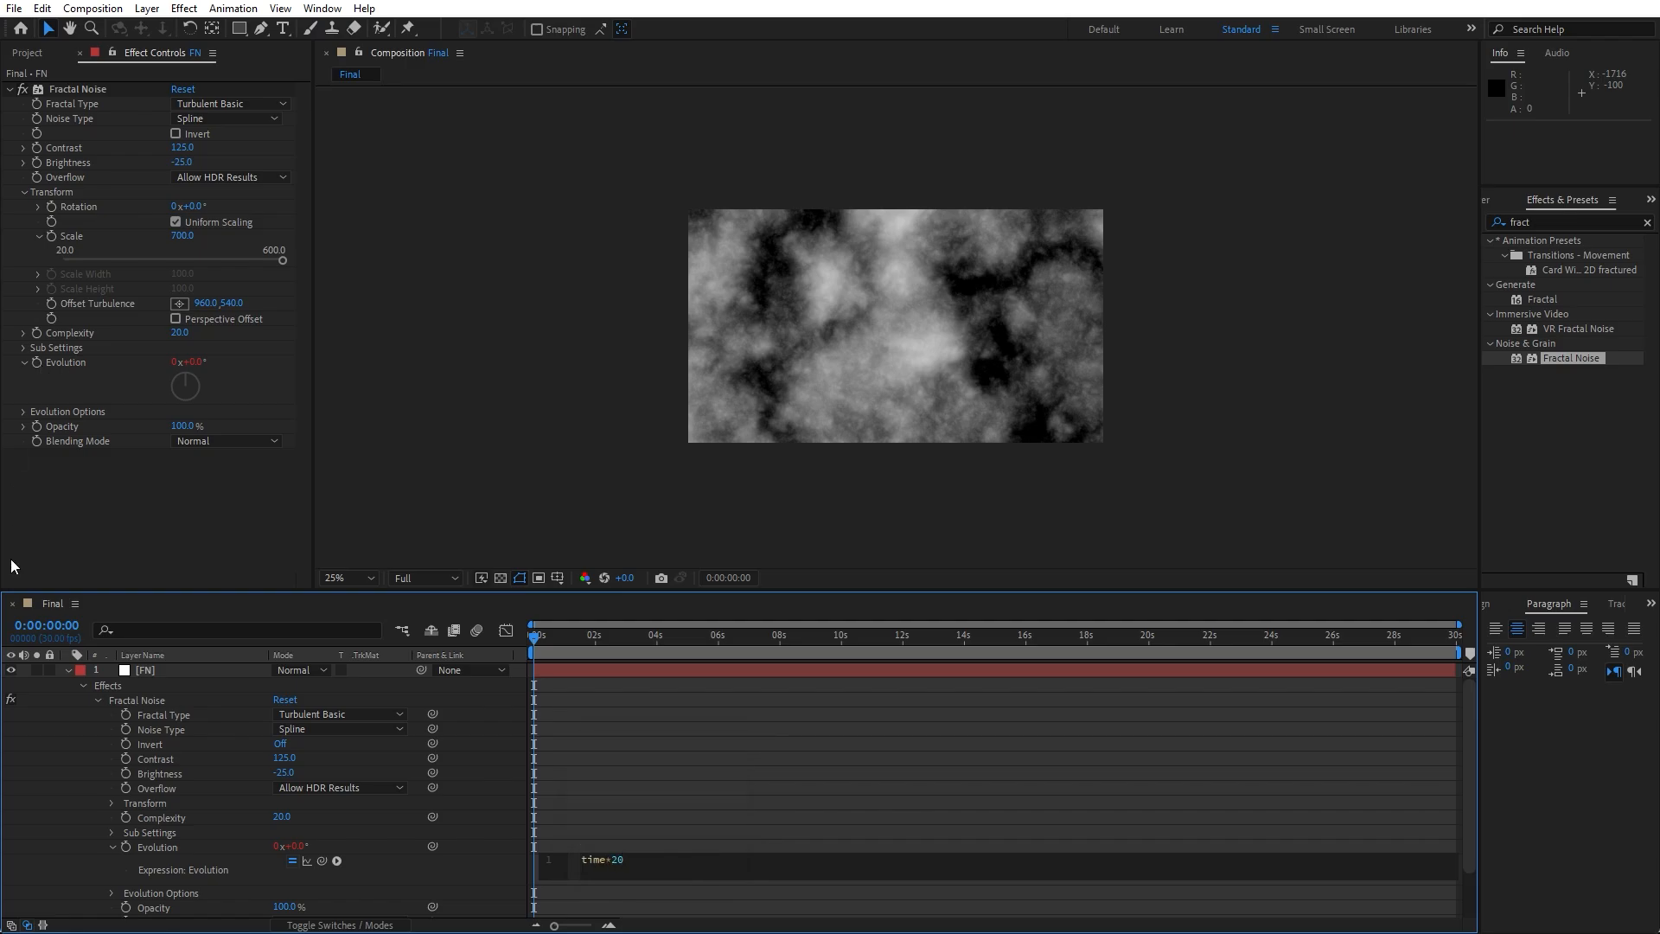
pyautogui.click(60, 697)
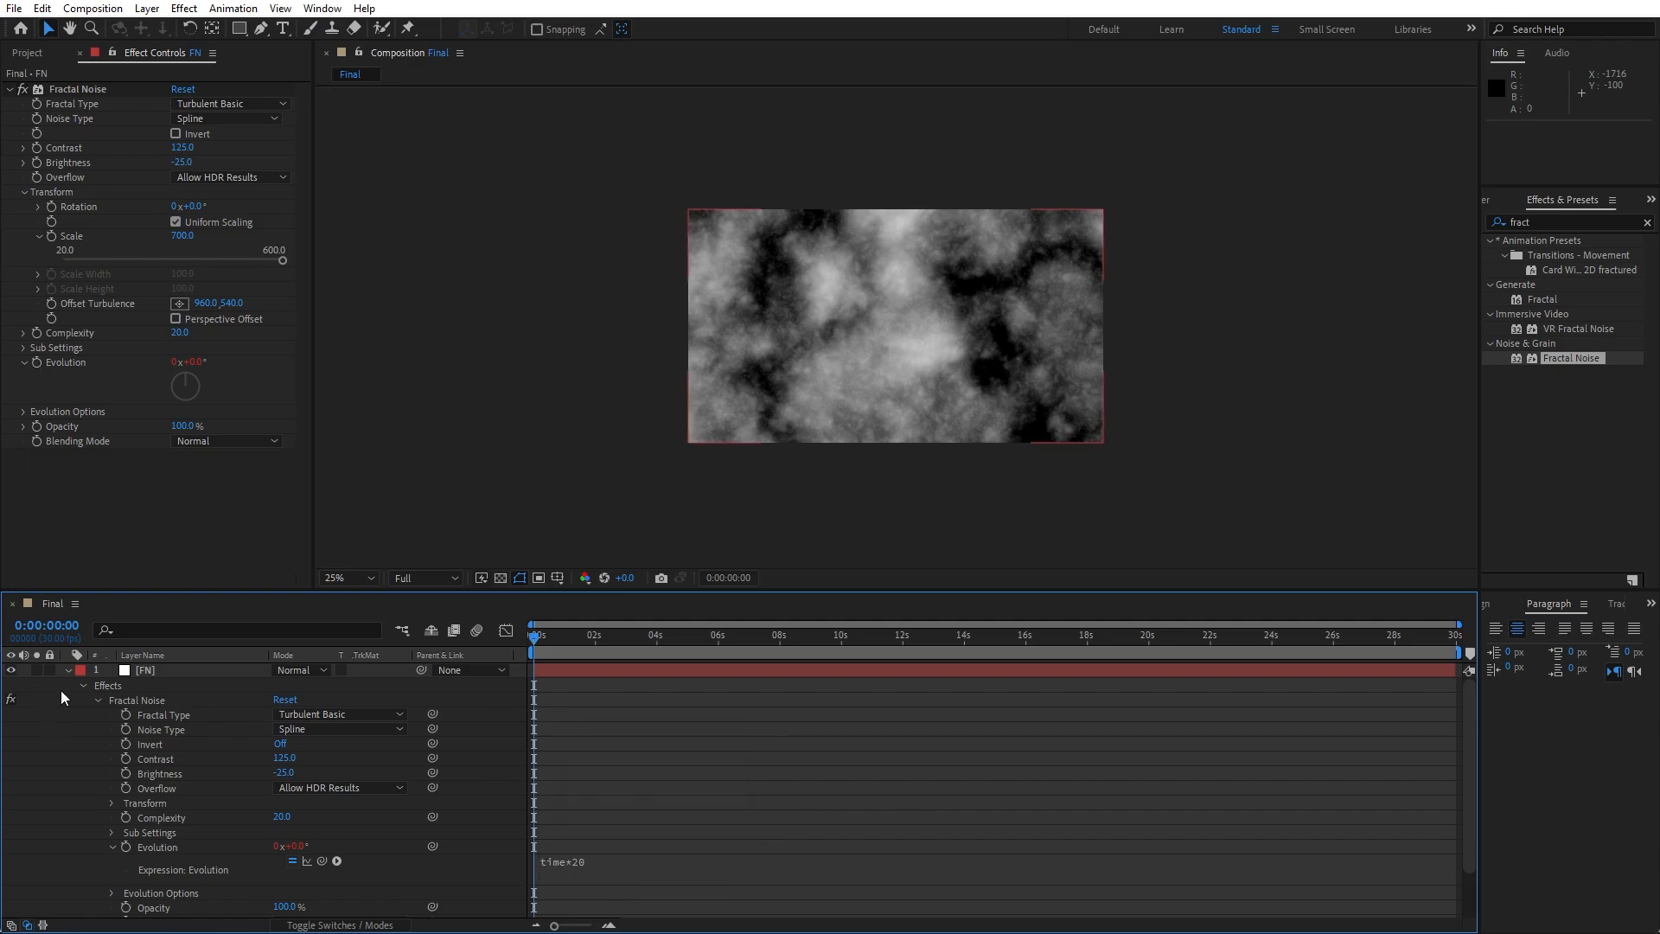
# - Collapse the FN layer's properties and set its blending mode to Color Dodge with the playhead at 0:00:03:10
pyautogui.click(67, 672)
pyautogui.moveTo(567, 657); pyautogui.dragTo(634, 652)
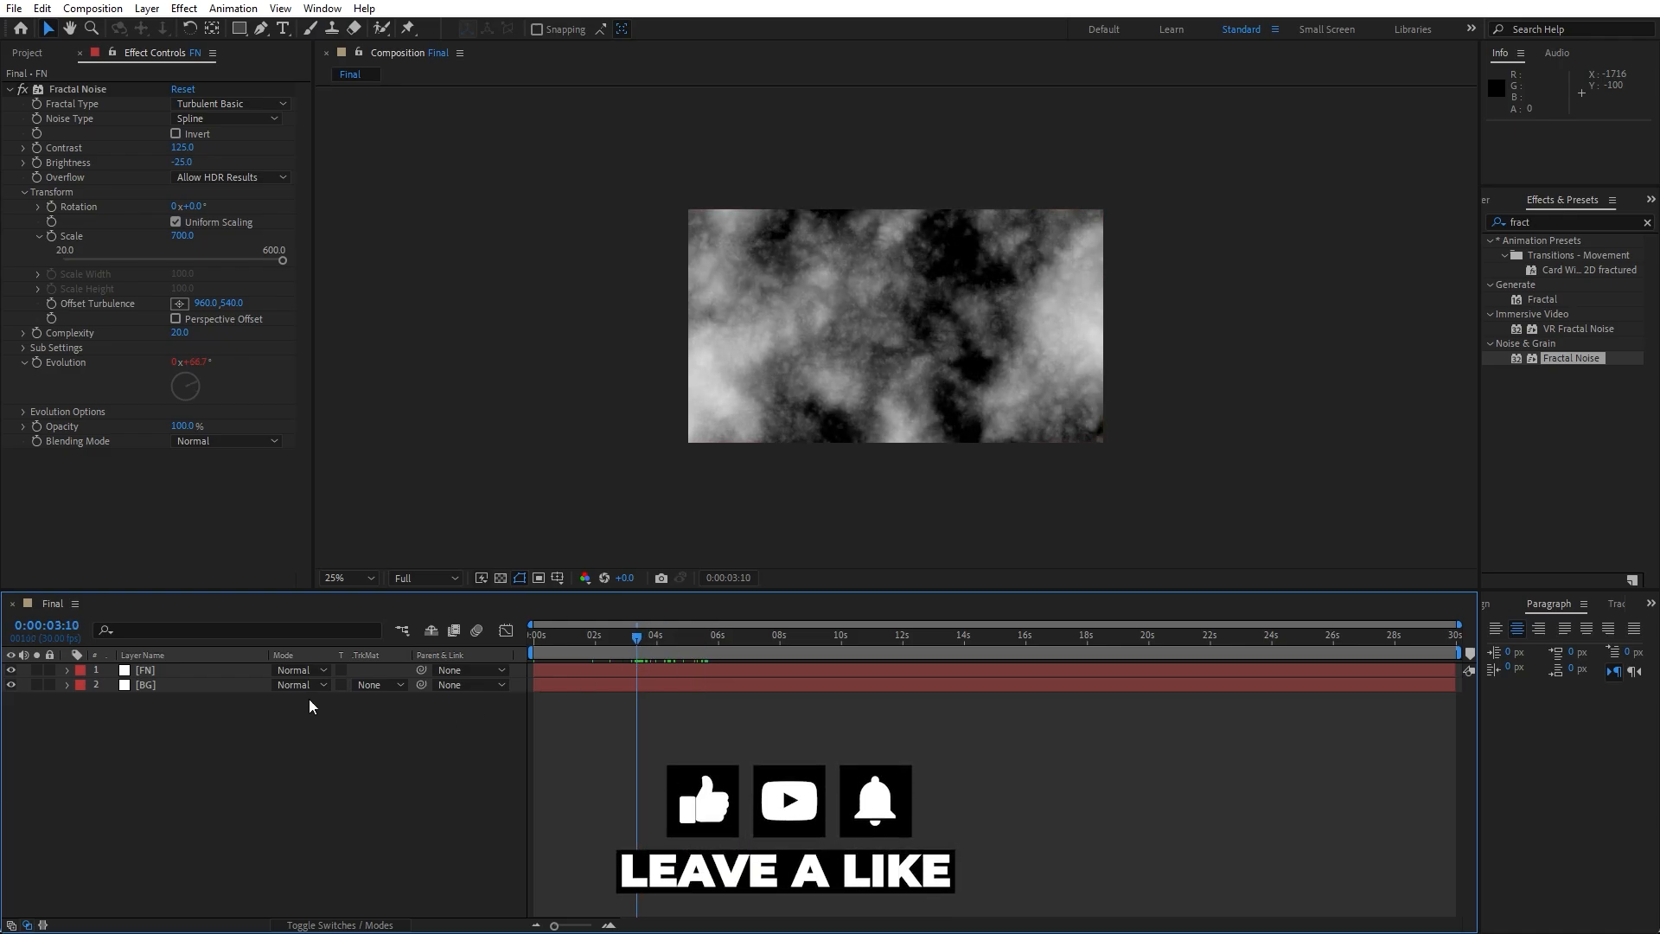
pyautogui.click(296, 672)
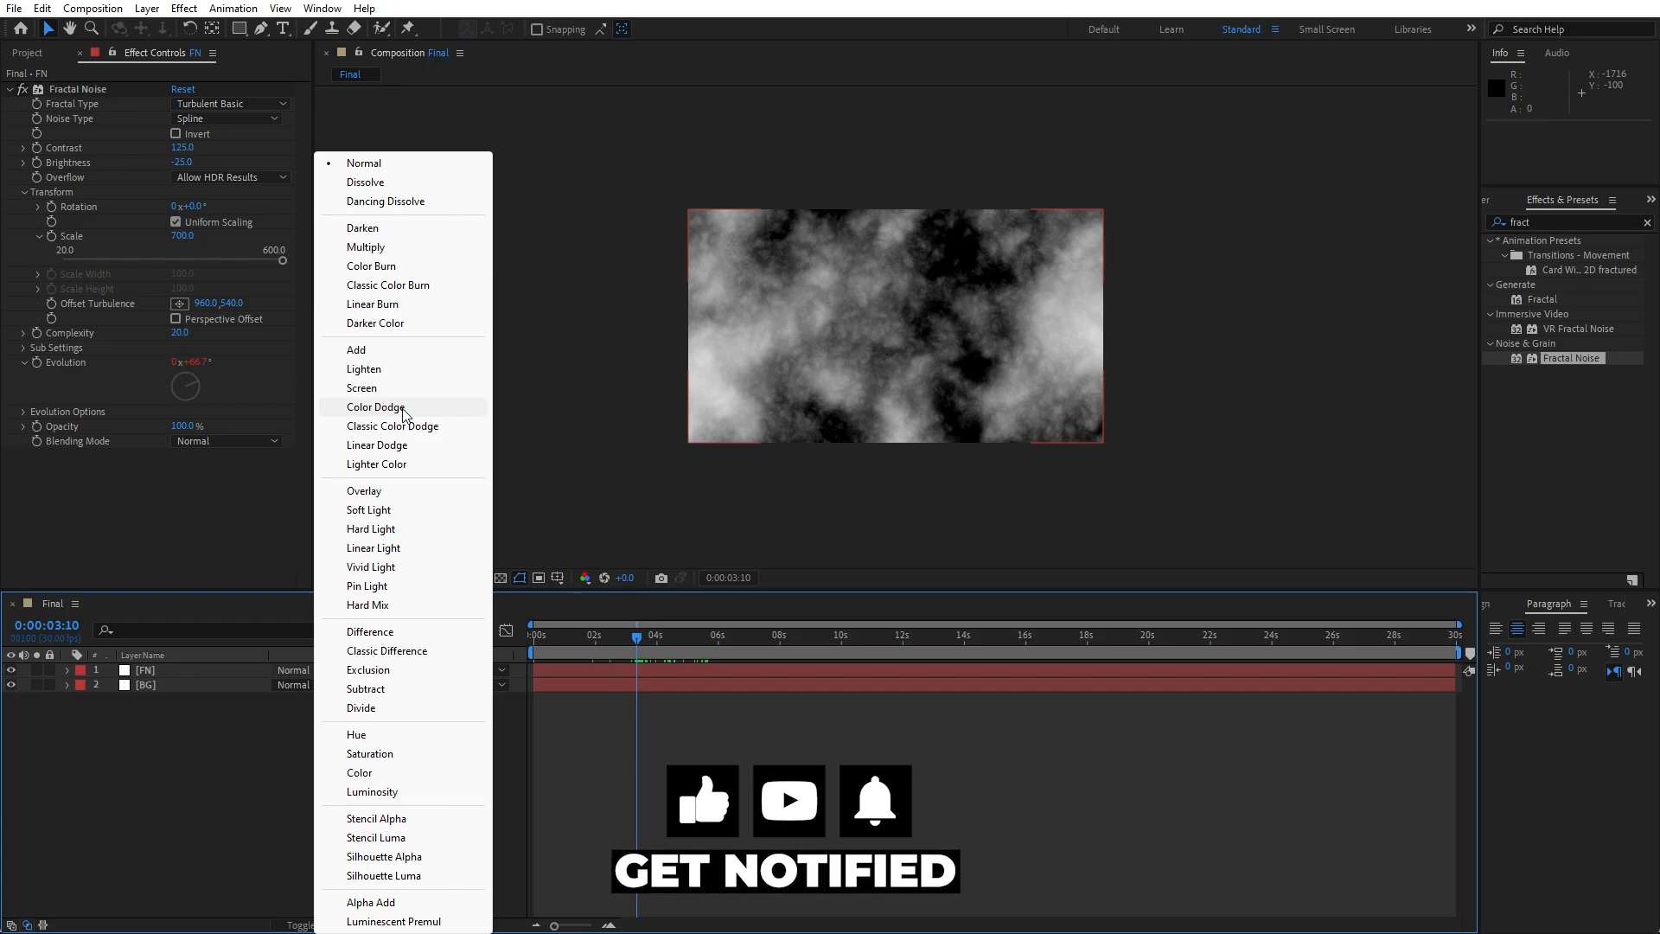
pyautogui.click(375, 407)
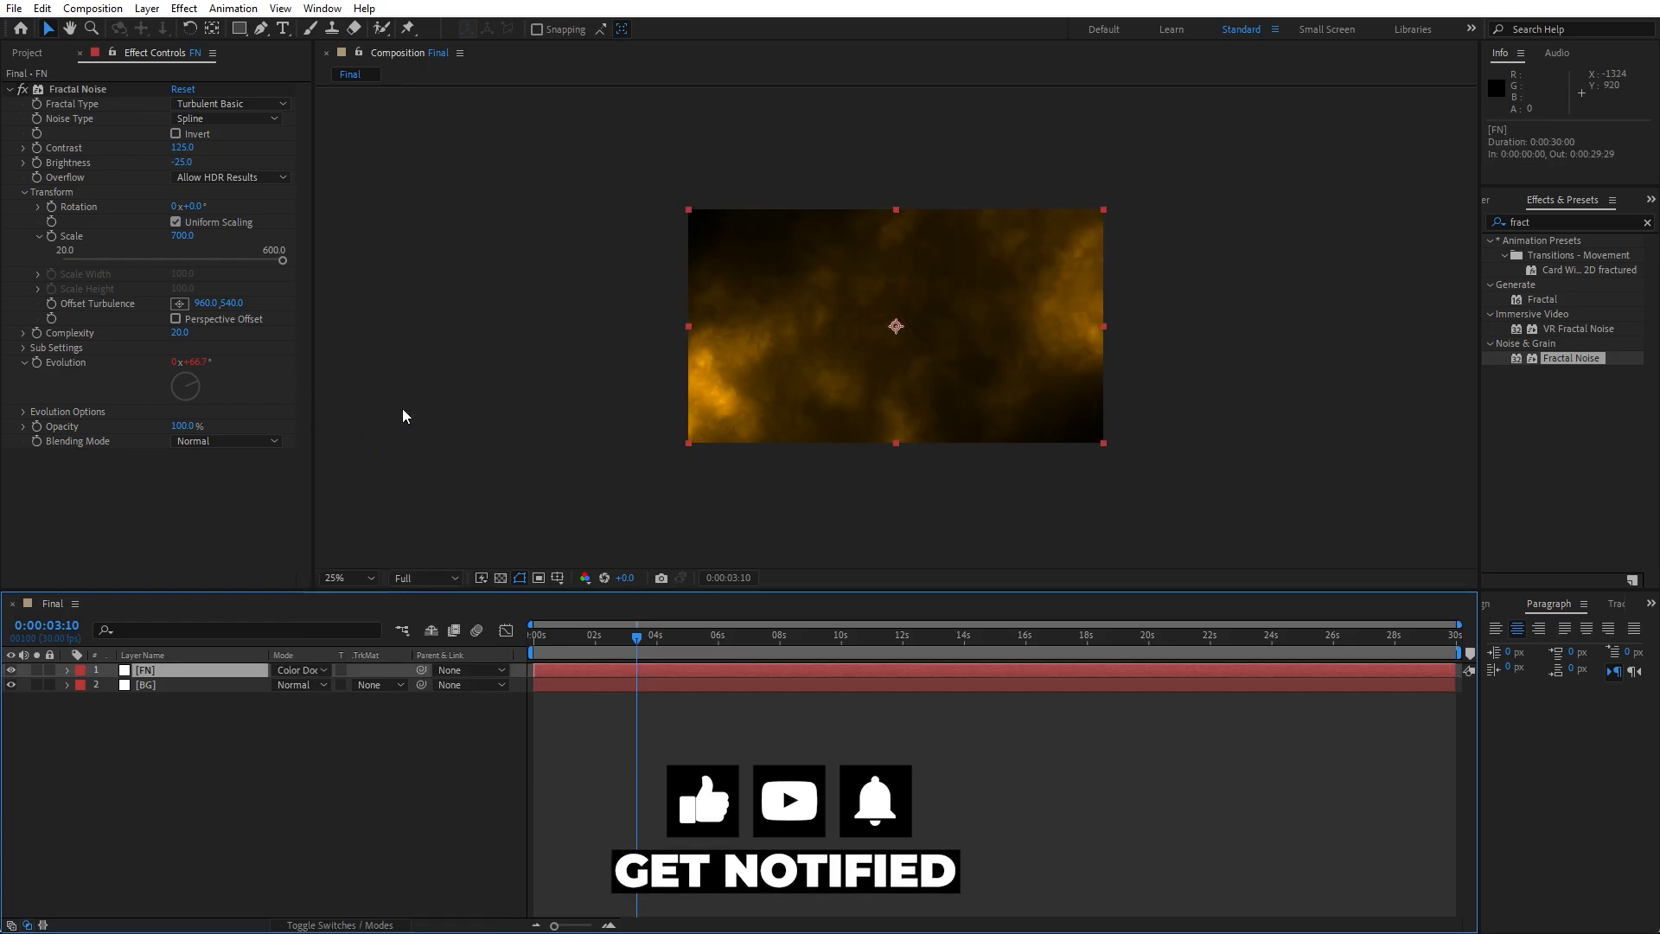
pyautogui.click(331, 925)
pyautogui.click(331, 925)
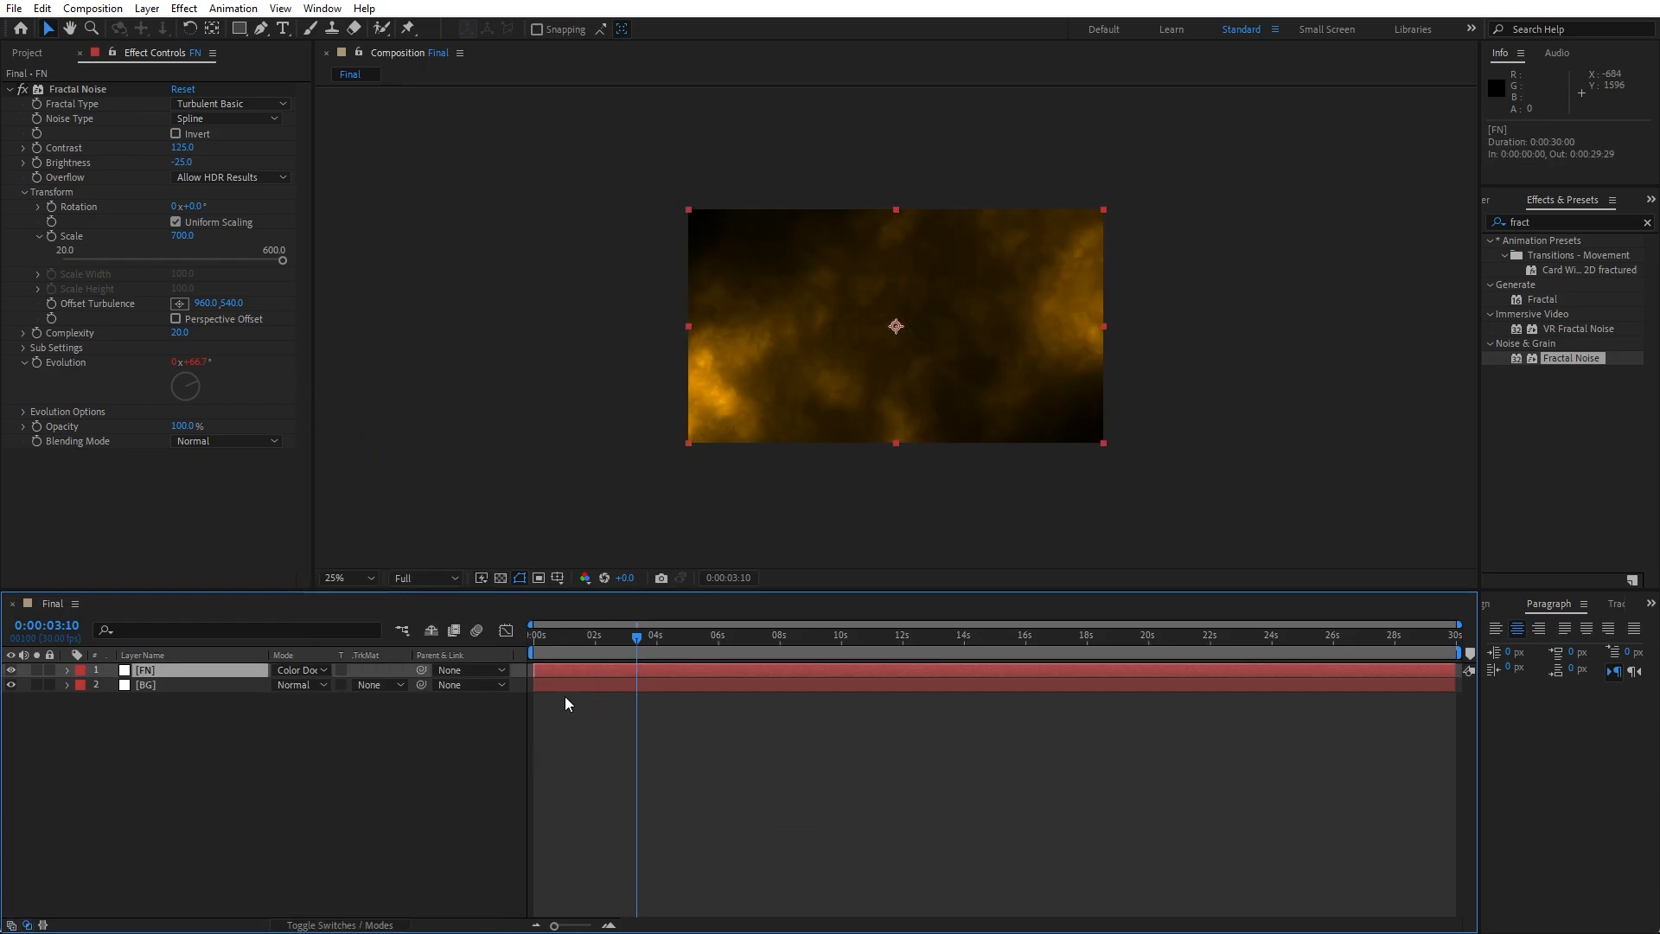
# - Set Color 3 of the 4-Color Gradient on the BG layer to the dark orange-brown 2C1500
pyautogui.click(174, 683)
pyautogui.click(179, 192)
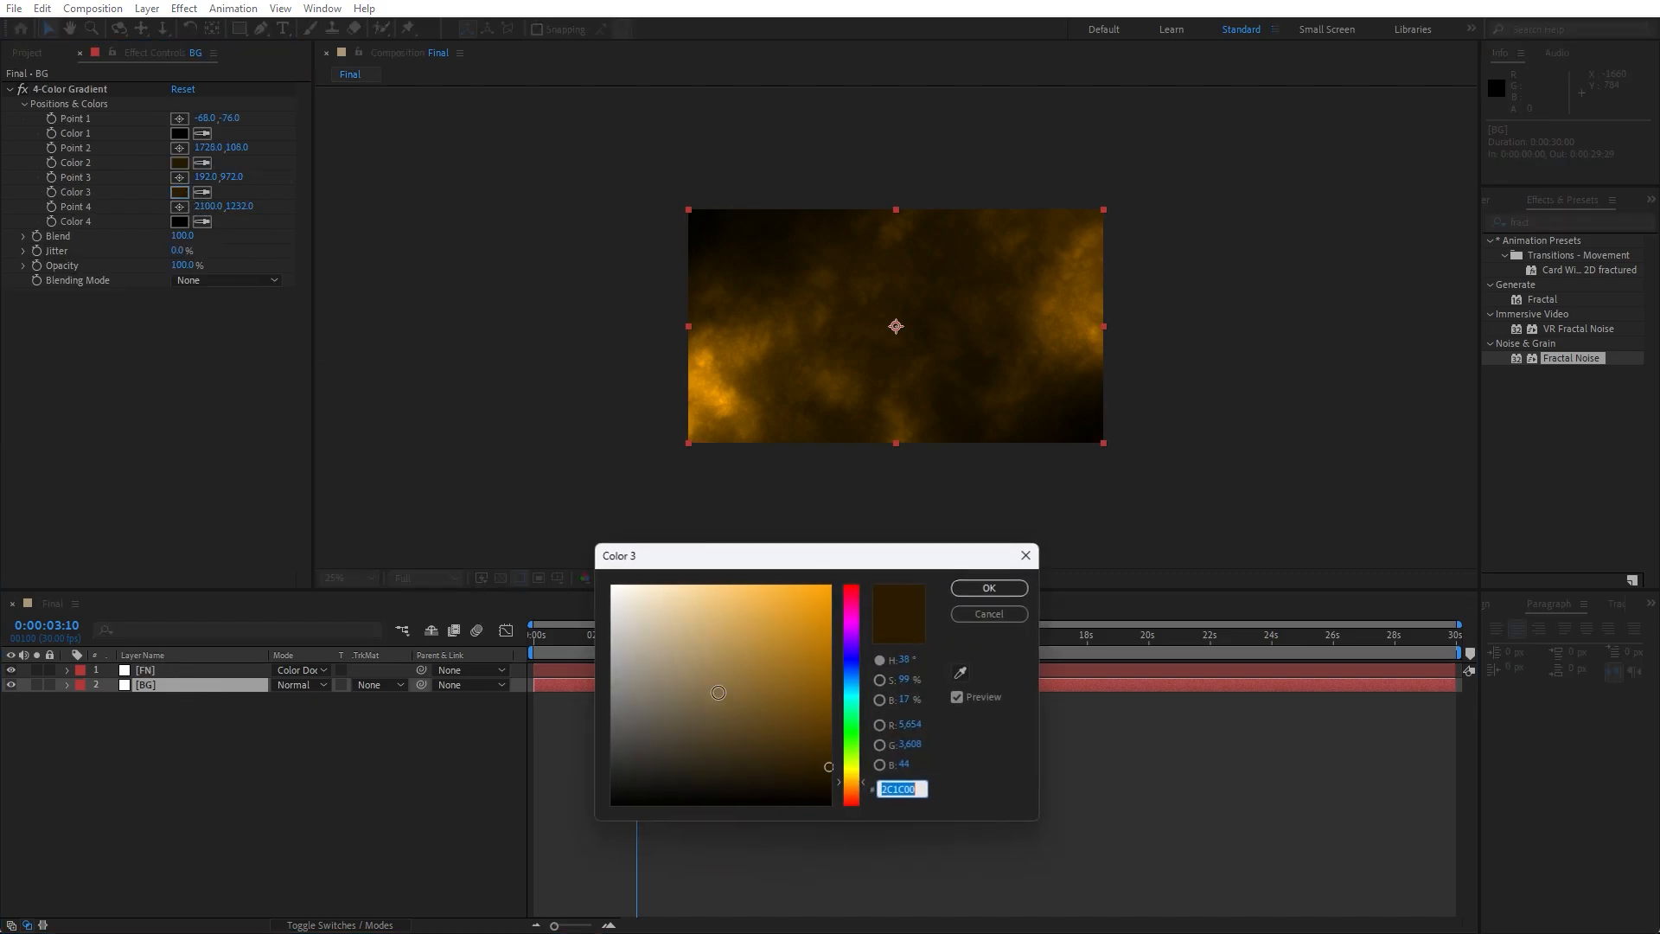
pyautogui.click(856, 789)
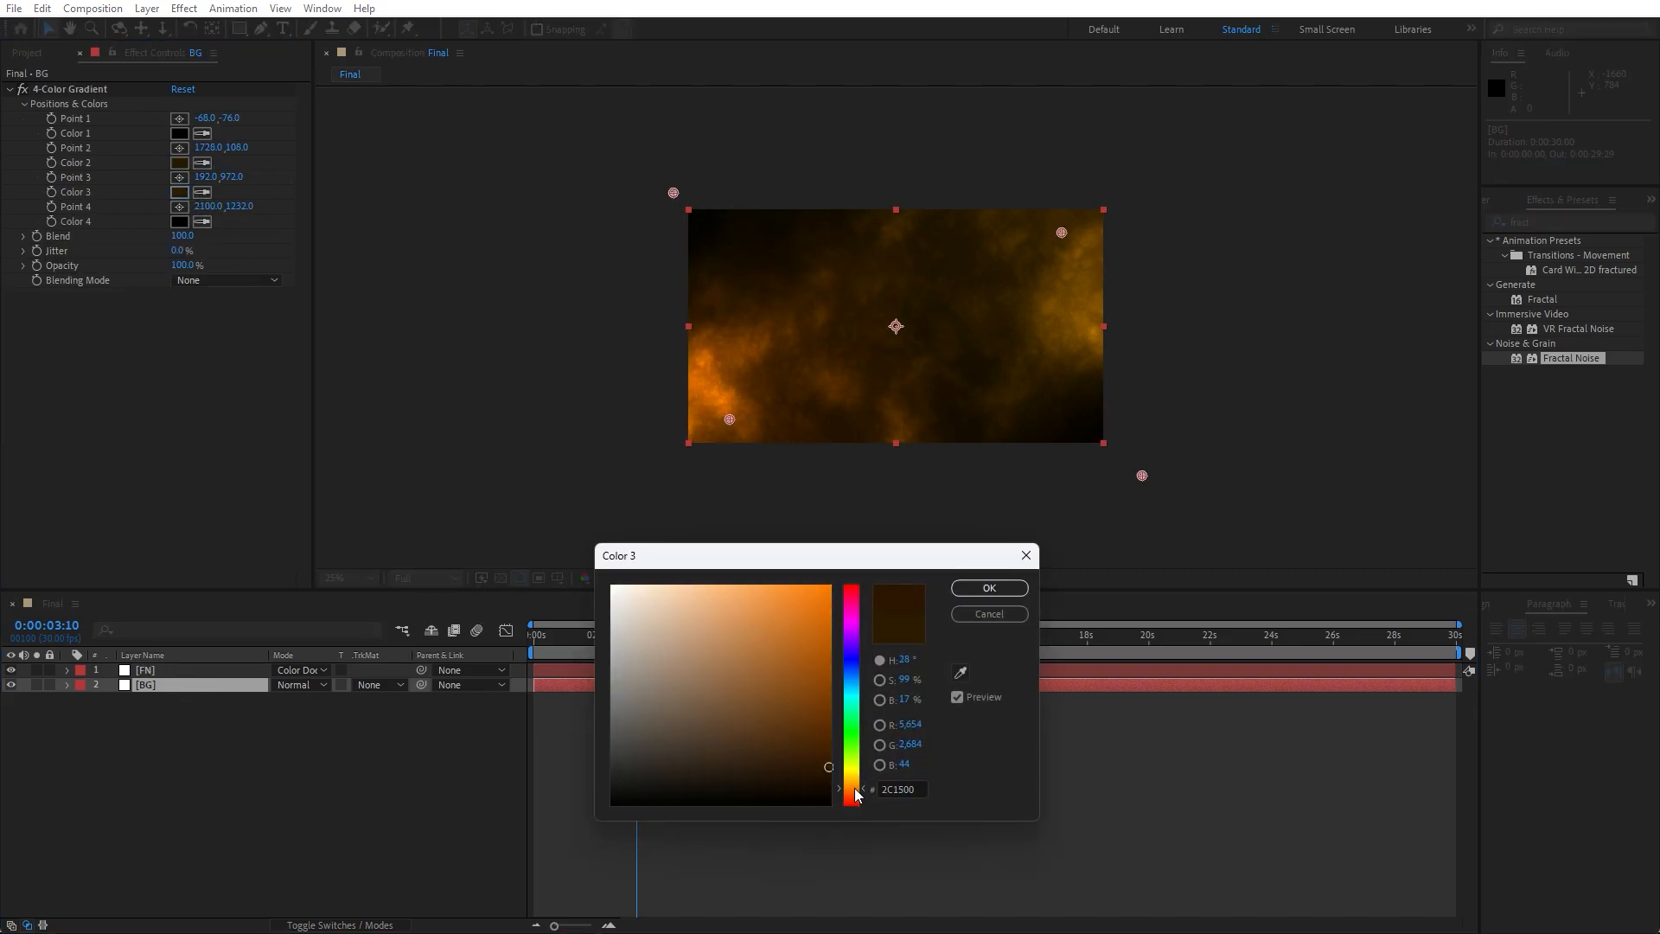
pyautogui.click(990, 589)
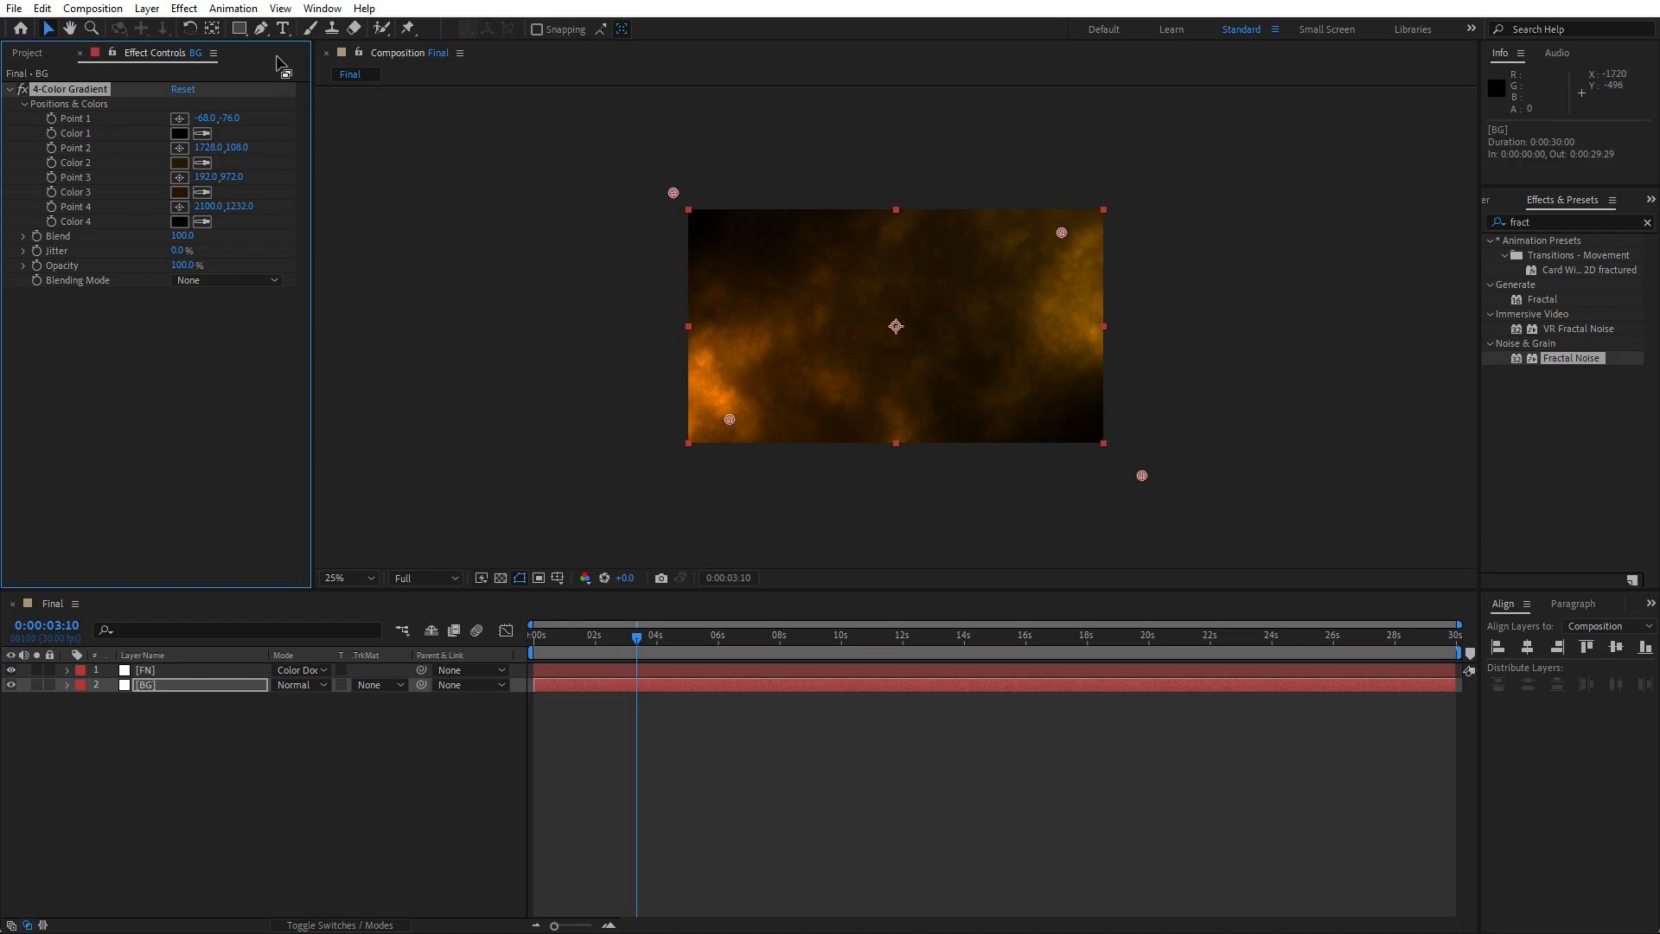
# - Create a text layer reading CINEMATIC in Bebas Neue near the middle of the composition
pyautogui.click(282, 29)
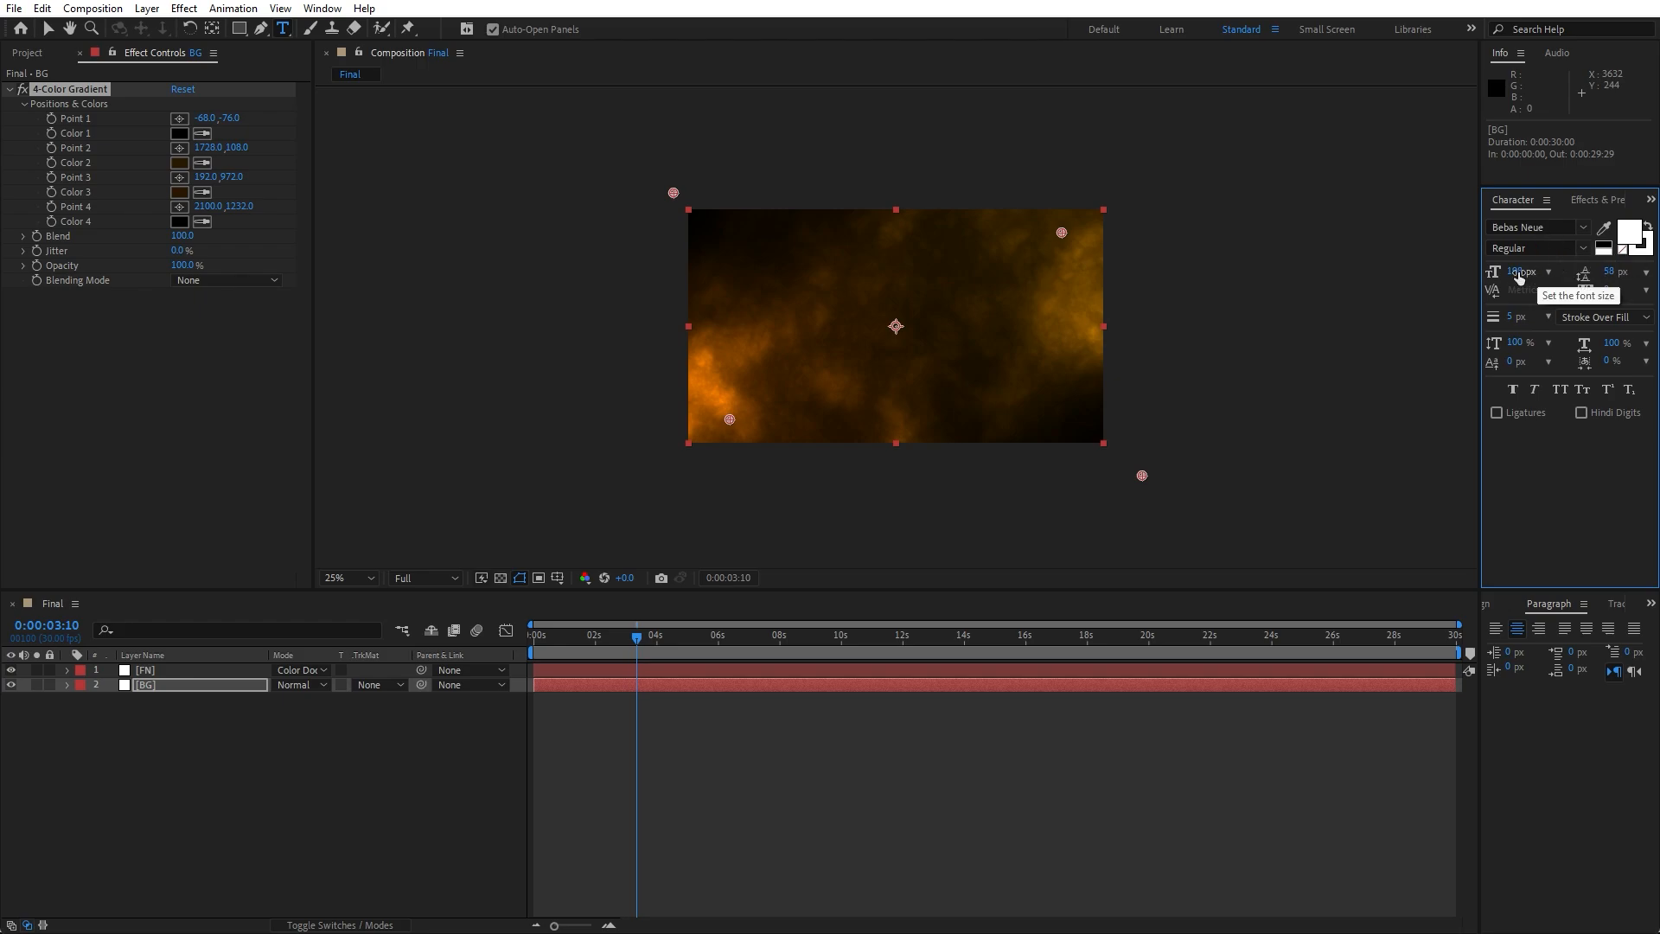
pyautogui.click(870, 332)
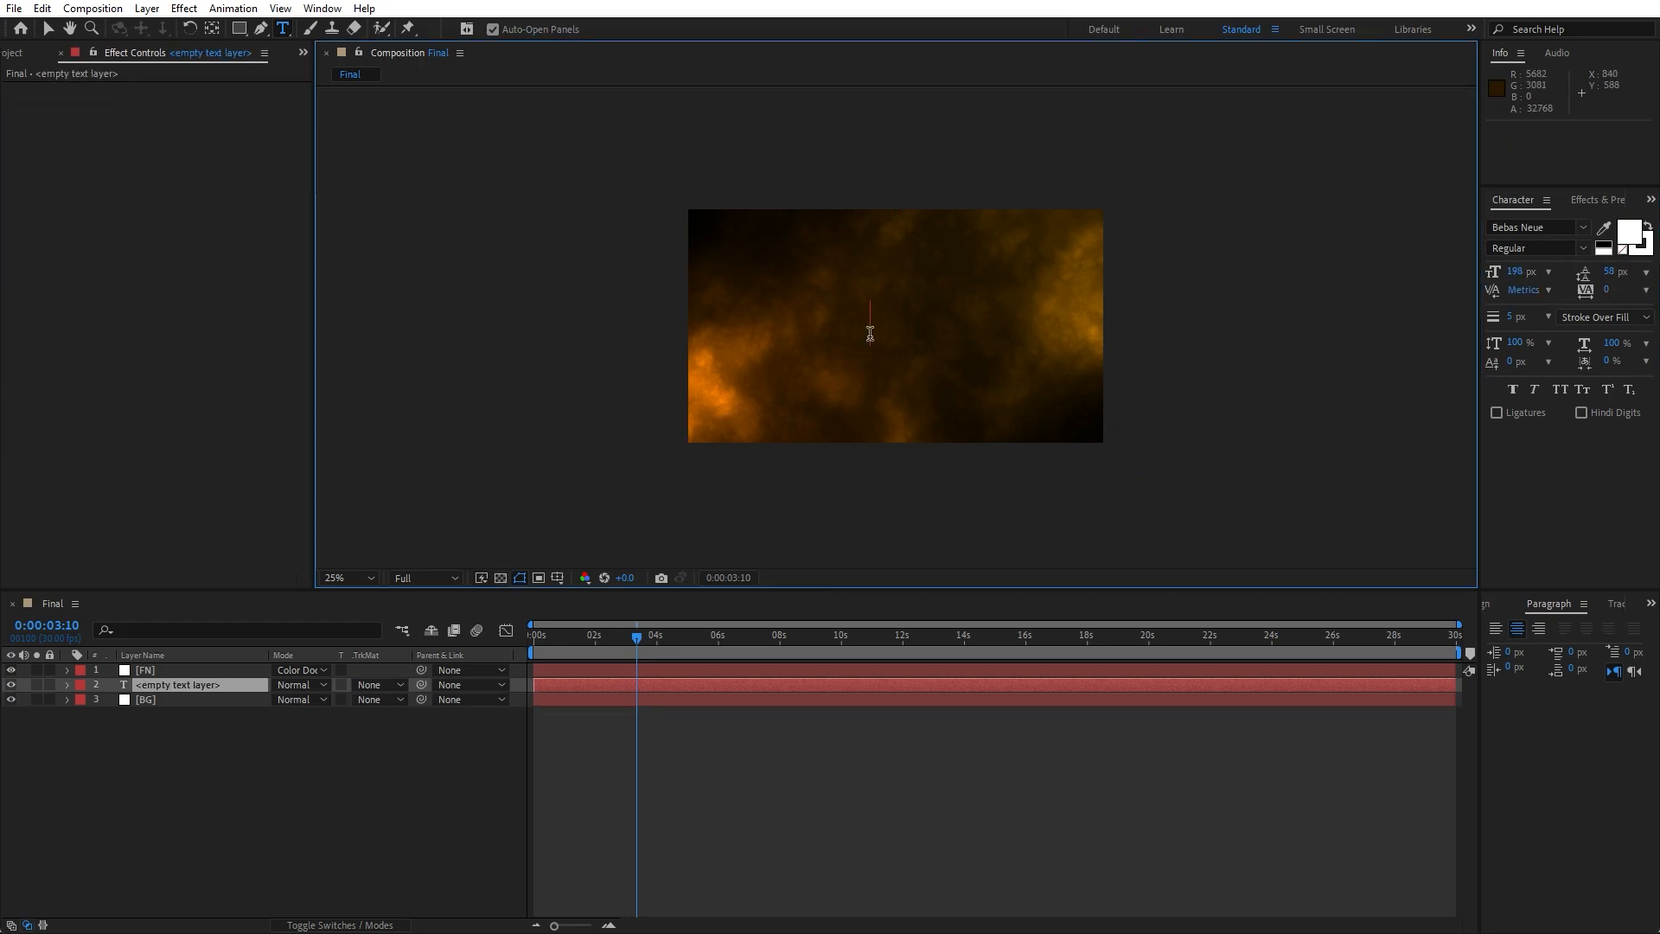
pyautogui.write('CINEMATIC')
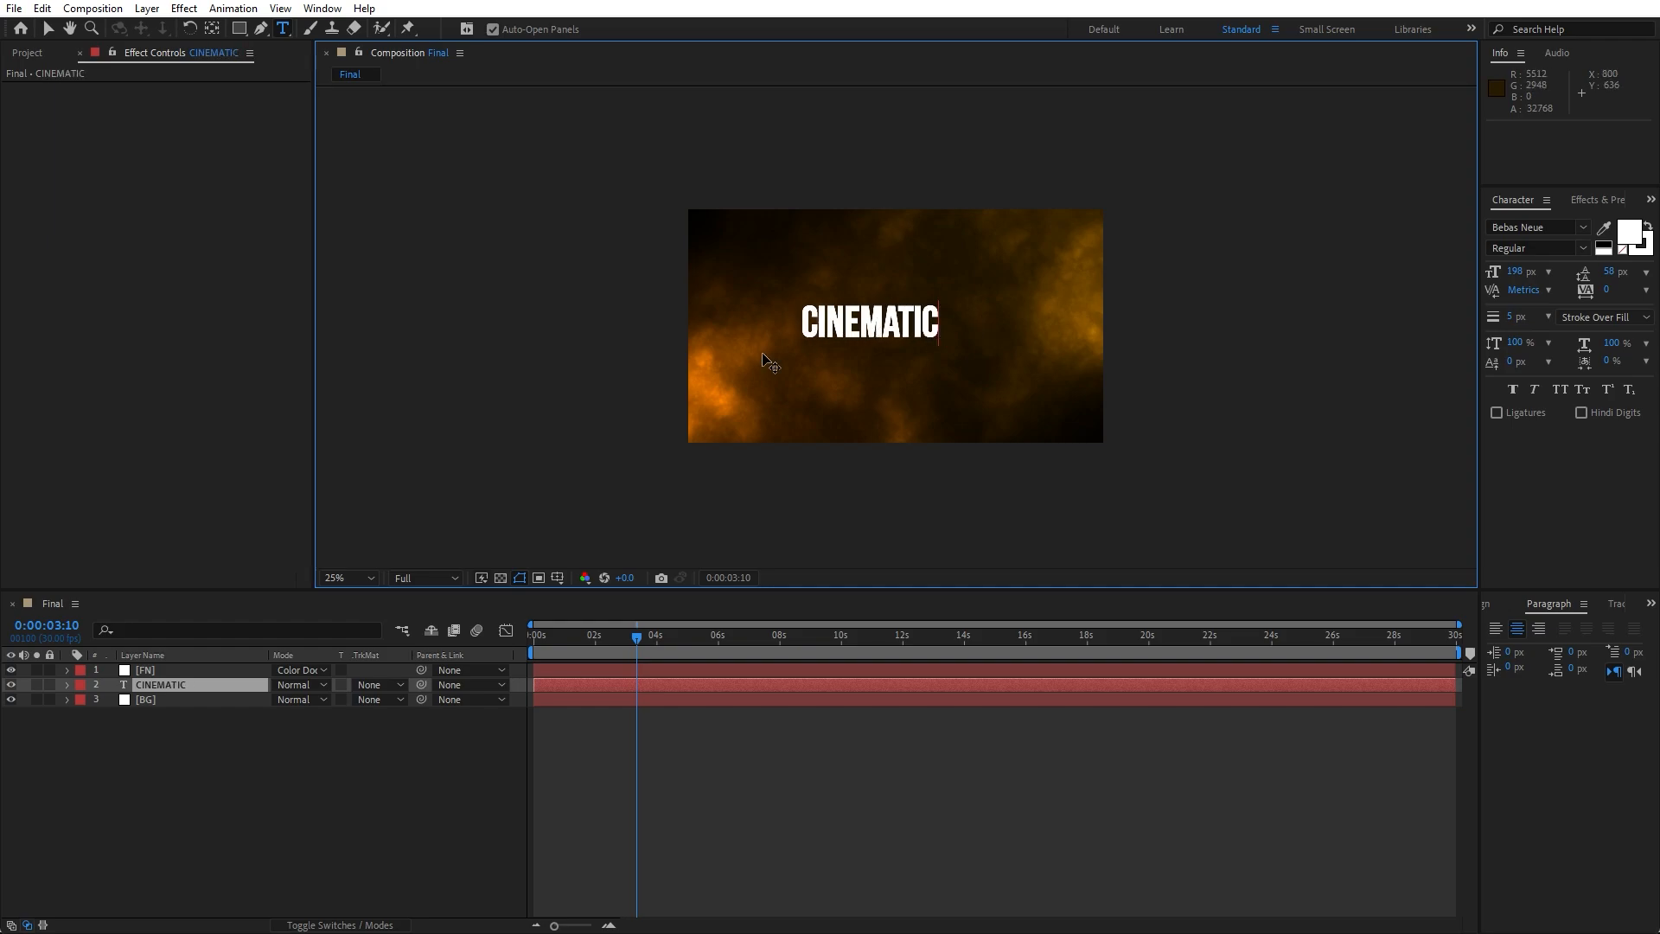
# - Center the CINEMATIC text horizontally and vertically in the composition and move its layer above FN
pyautogui.click(169, 685)
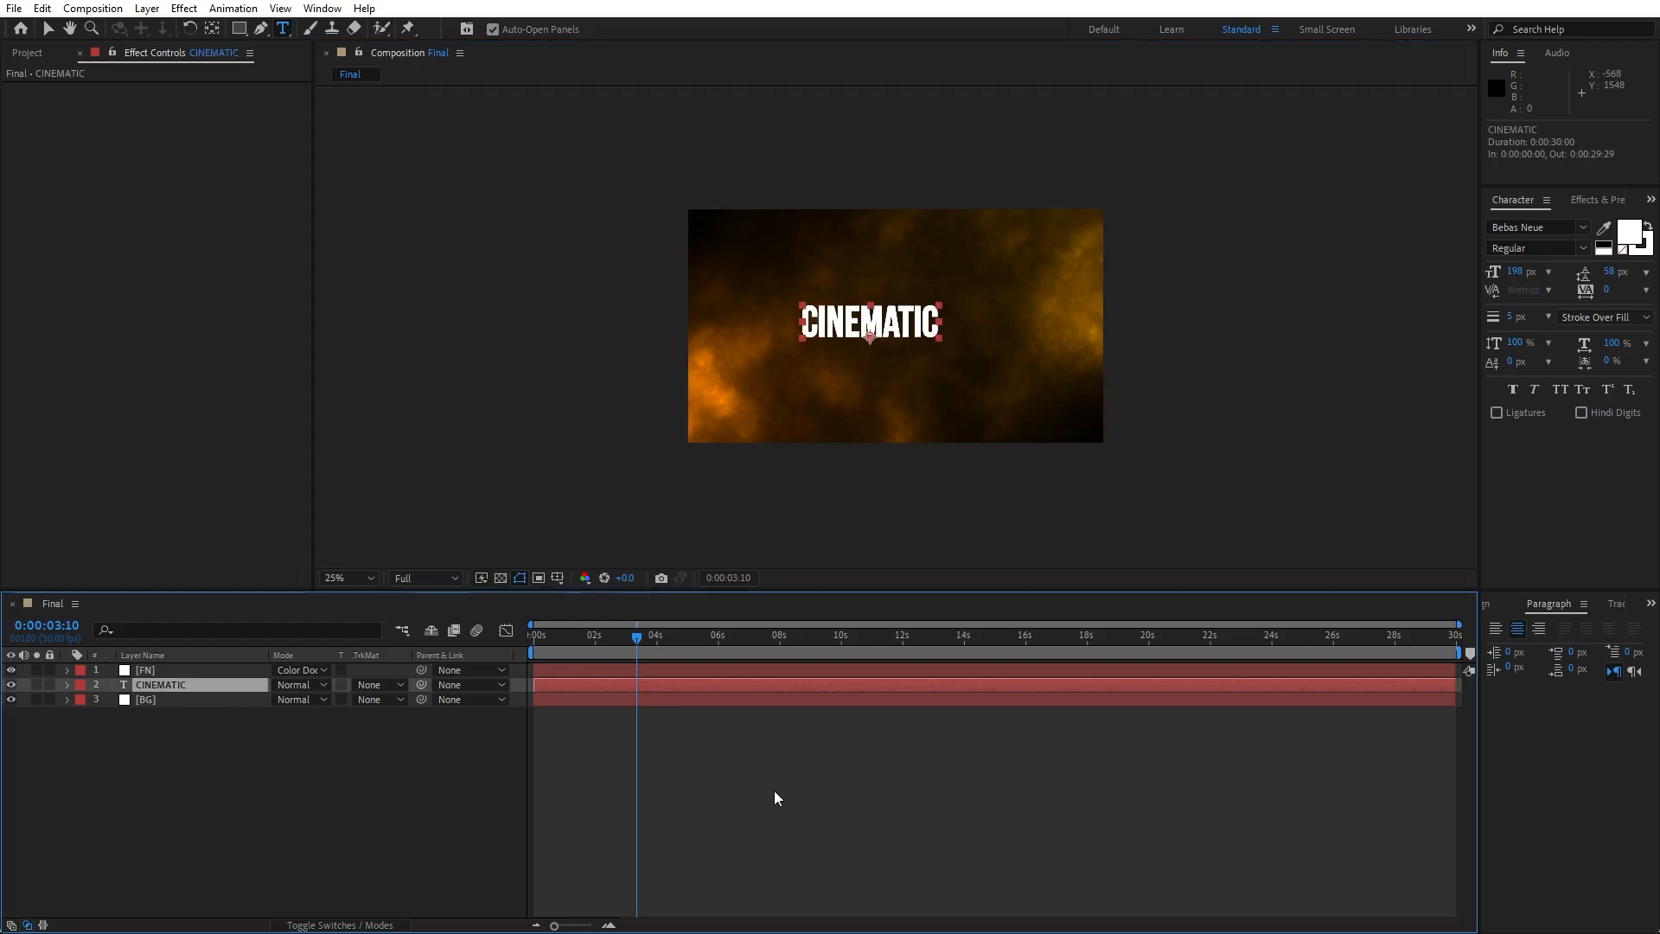
pyautogui.click(1497, 609)
pyautogui.click(1528, 647)
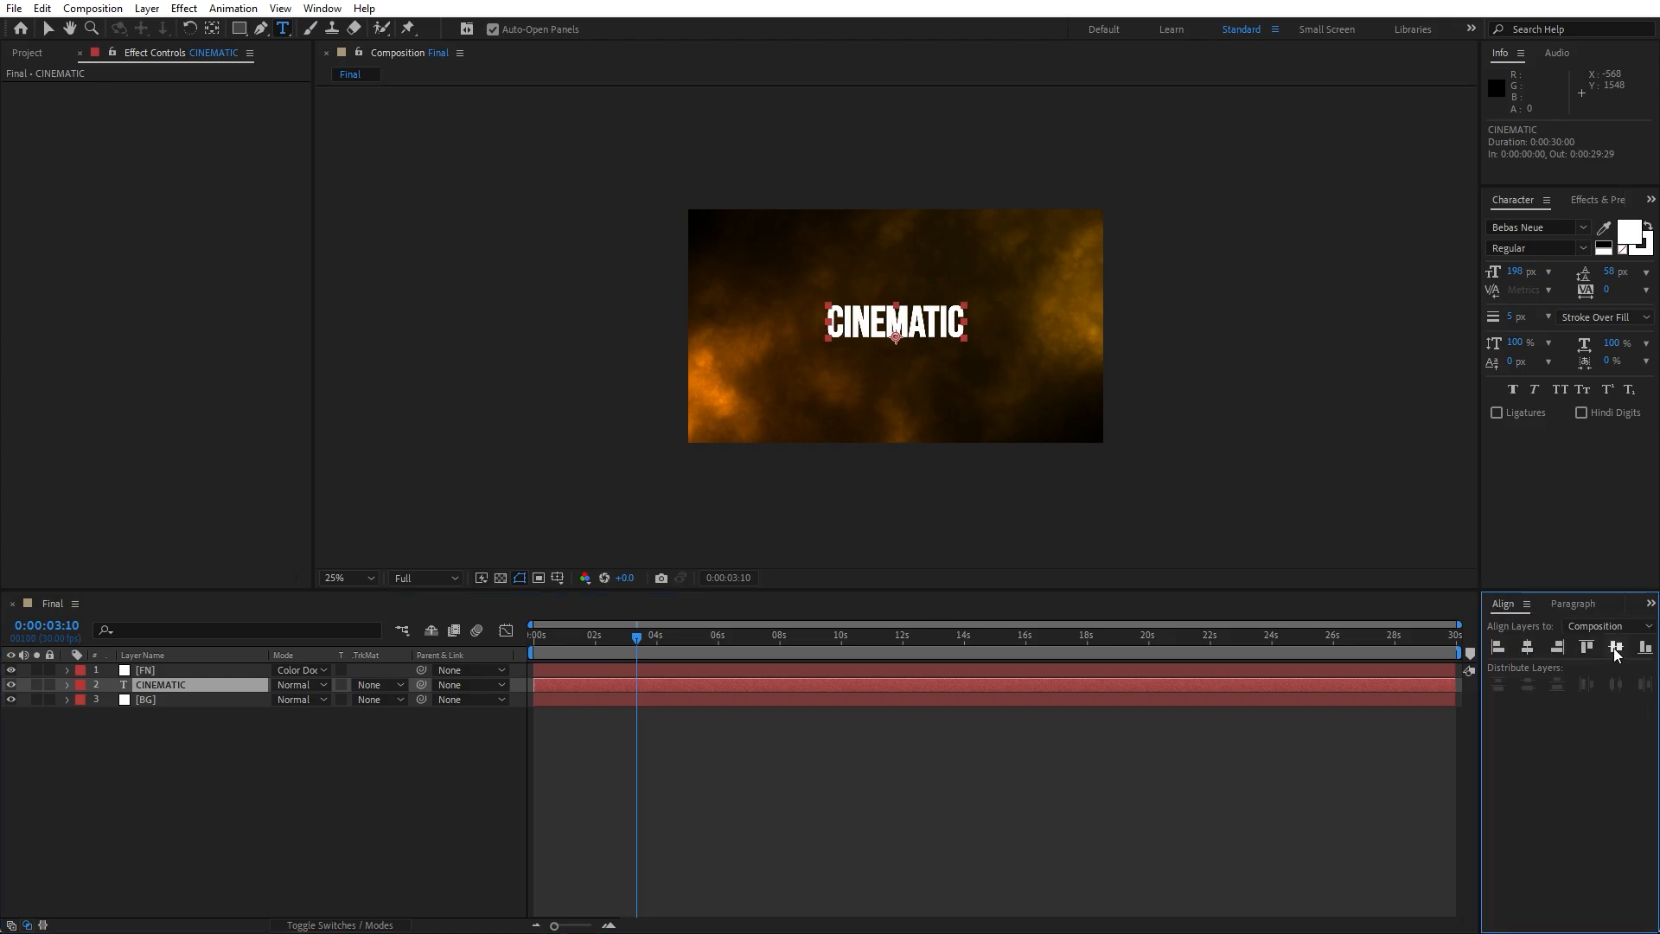
pyautogui.click(1614, 649)
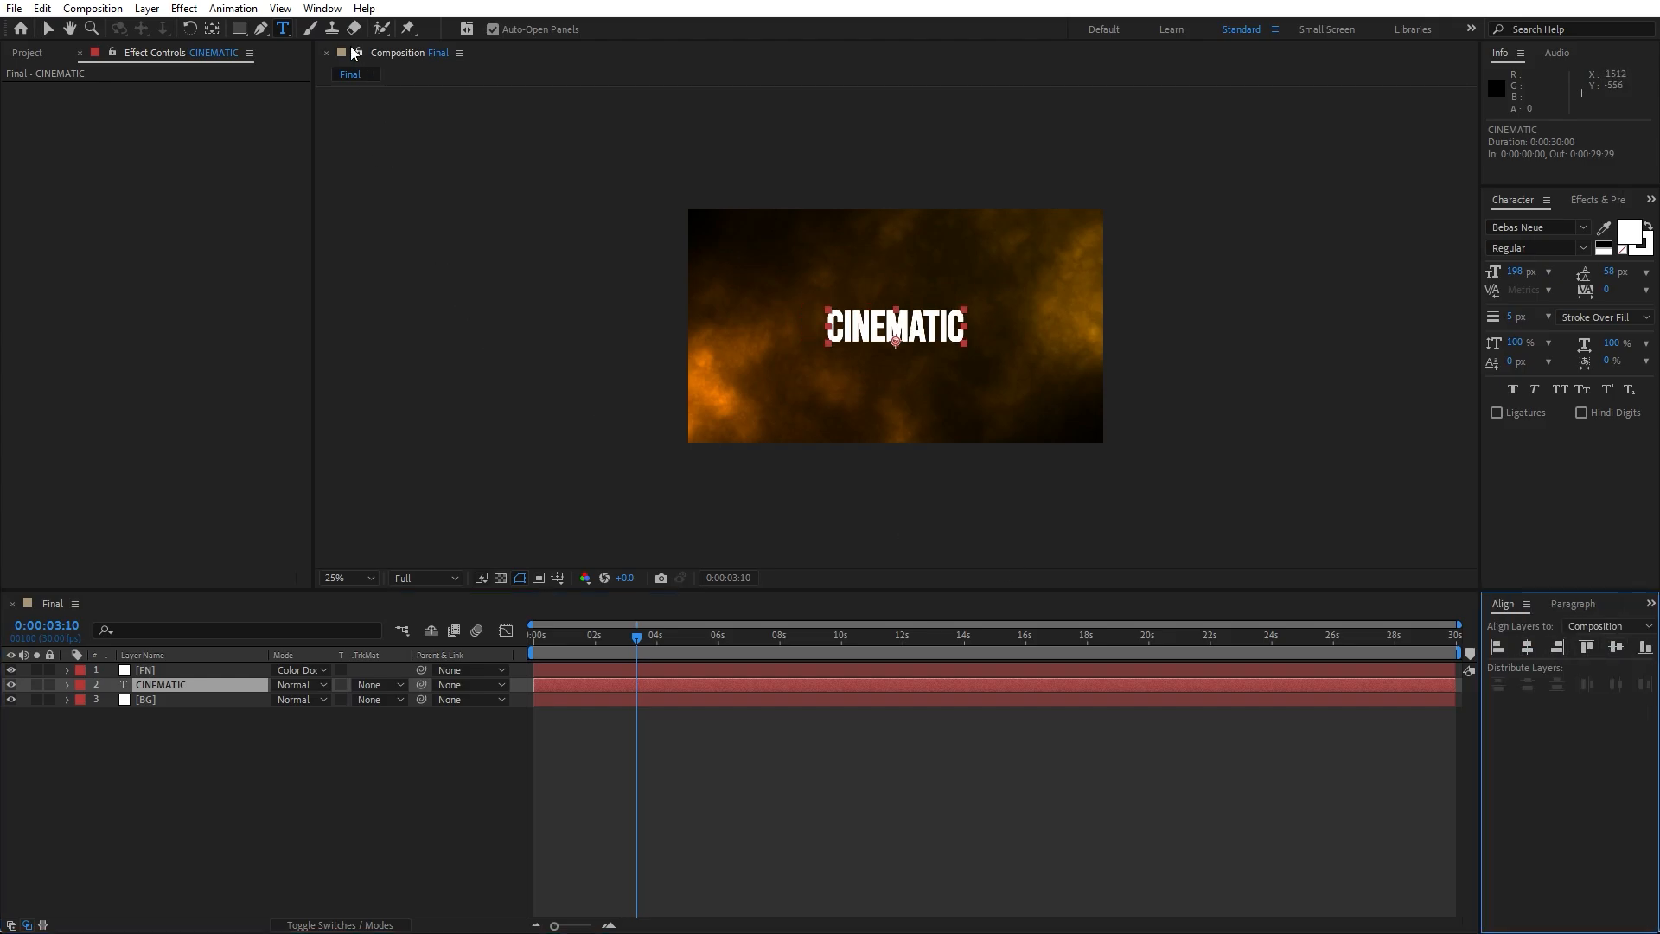
pyautogui.click(322, 8)
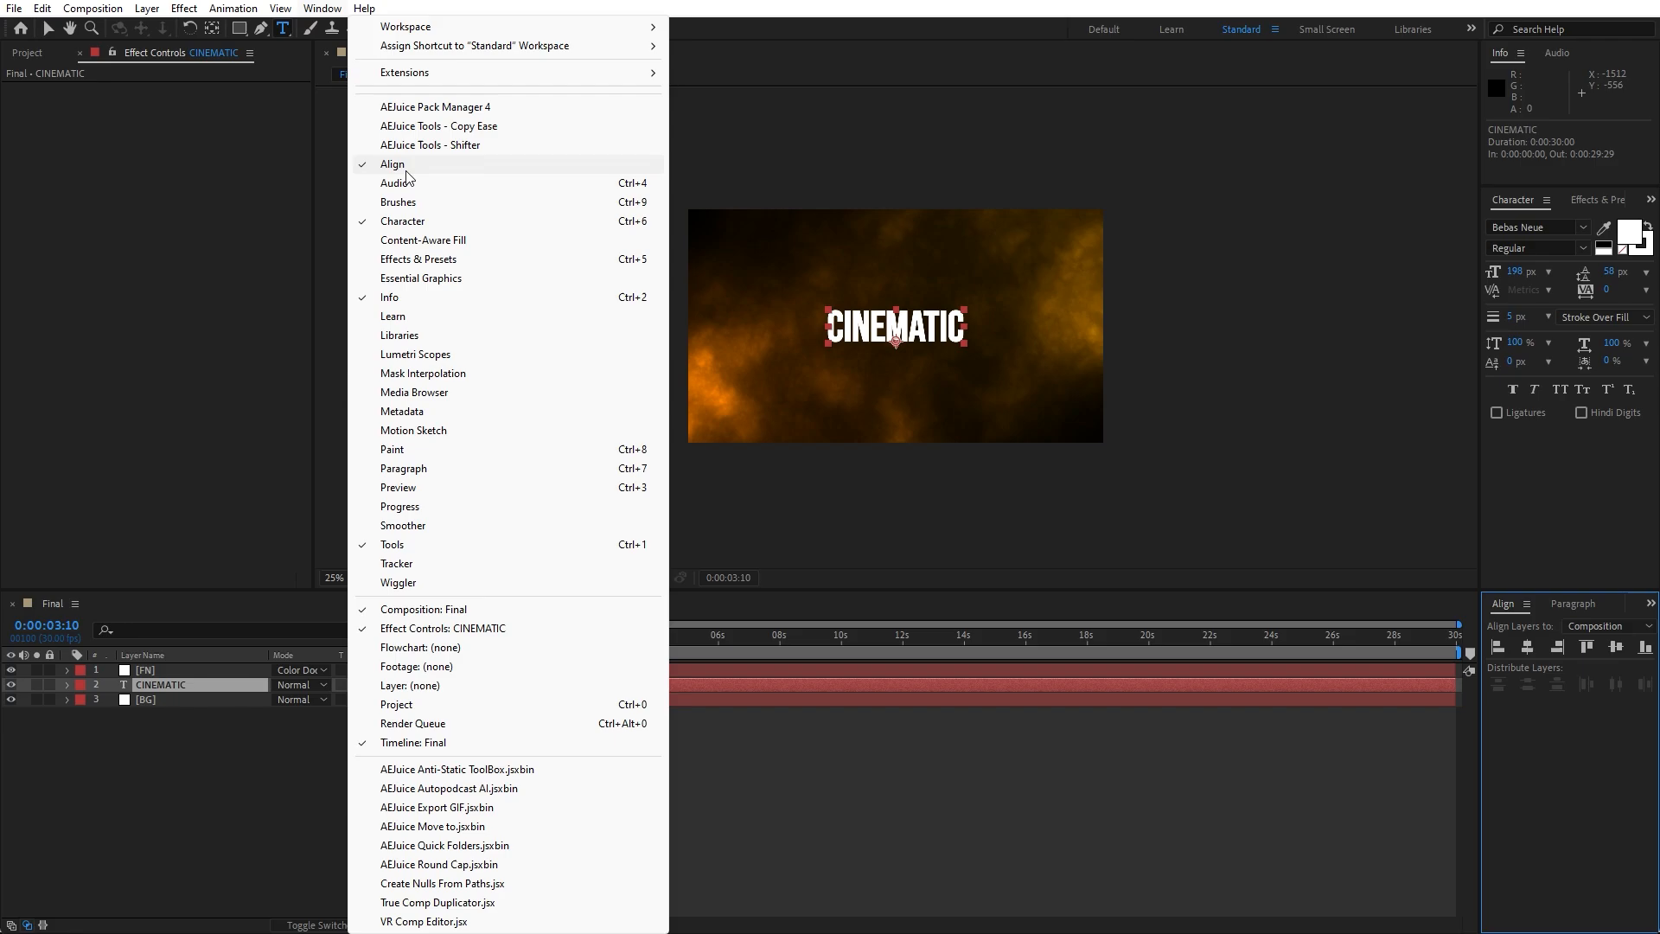
pyautogui.click(163, 832)
pyautogui.moveTo(173, 683); pyautogui.dragTo(180, 666)
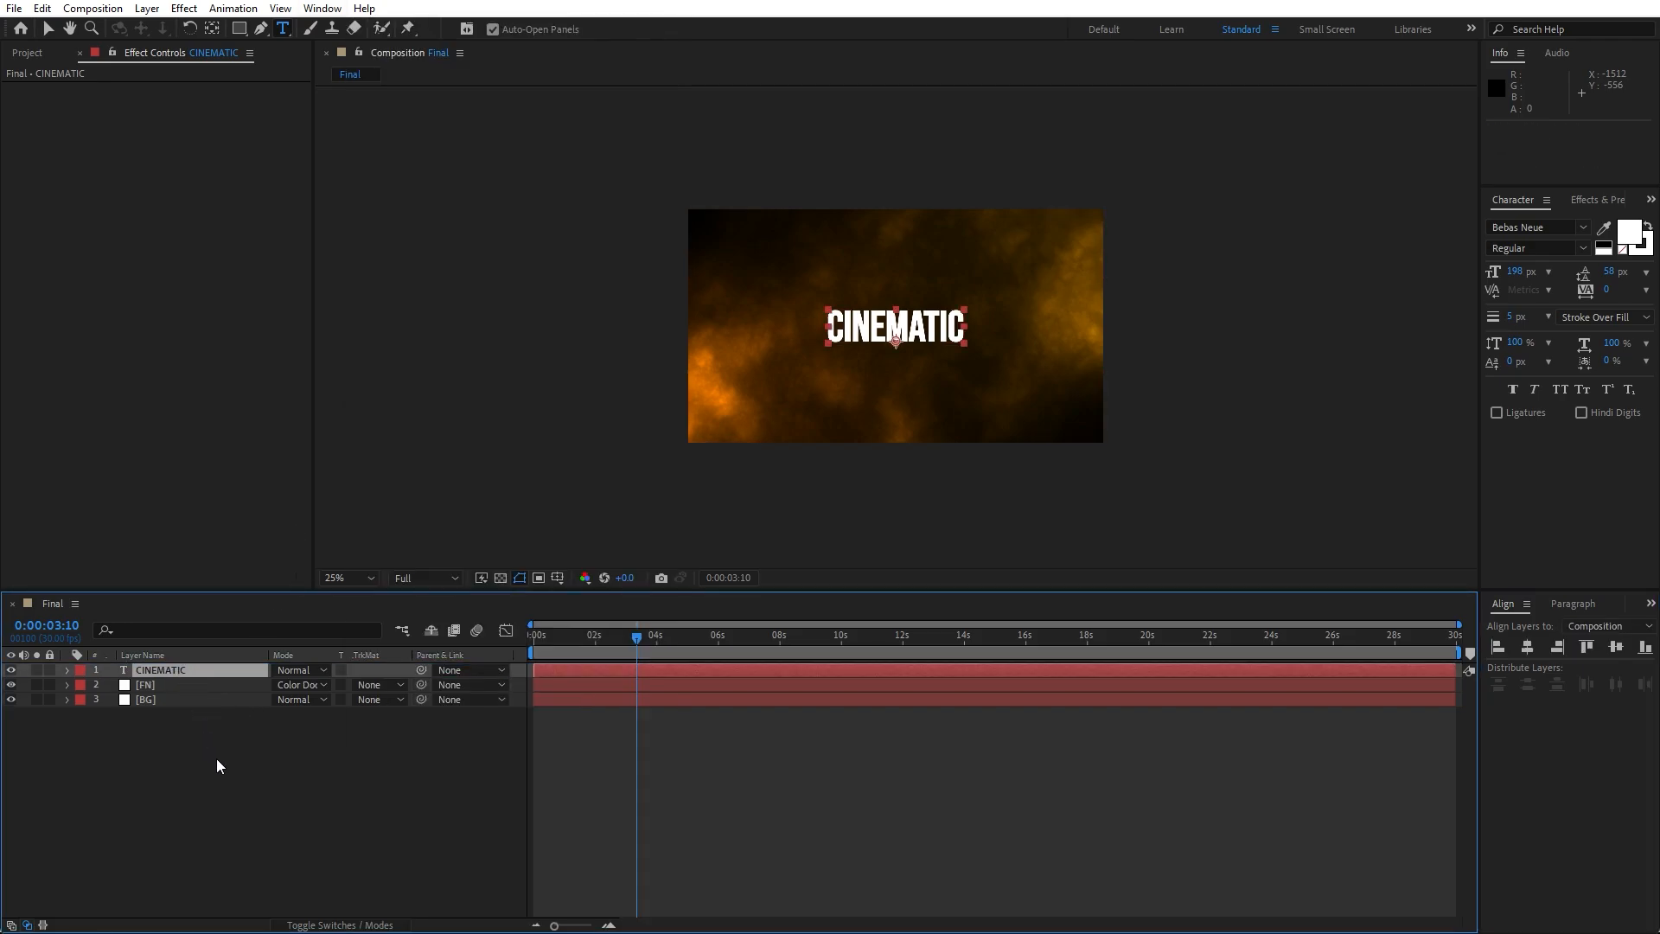
# - Add a Satin layer style to the CINEMATIC text layer
pyautogui.rightClick(168, 671)
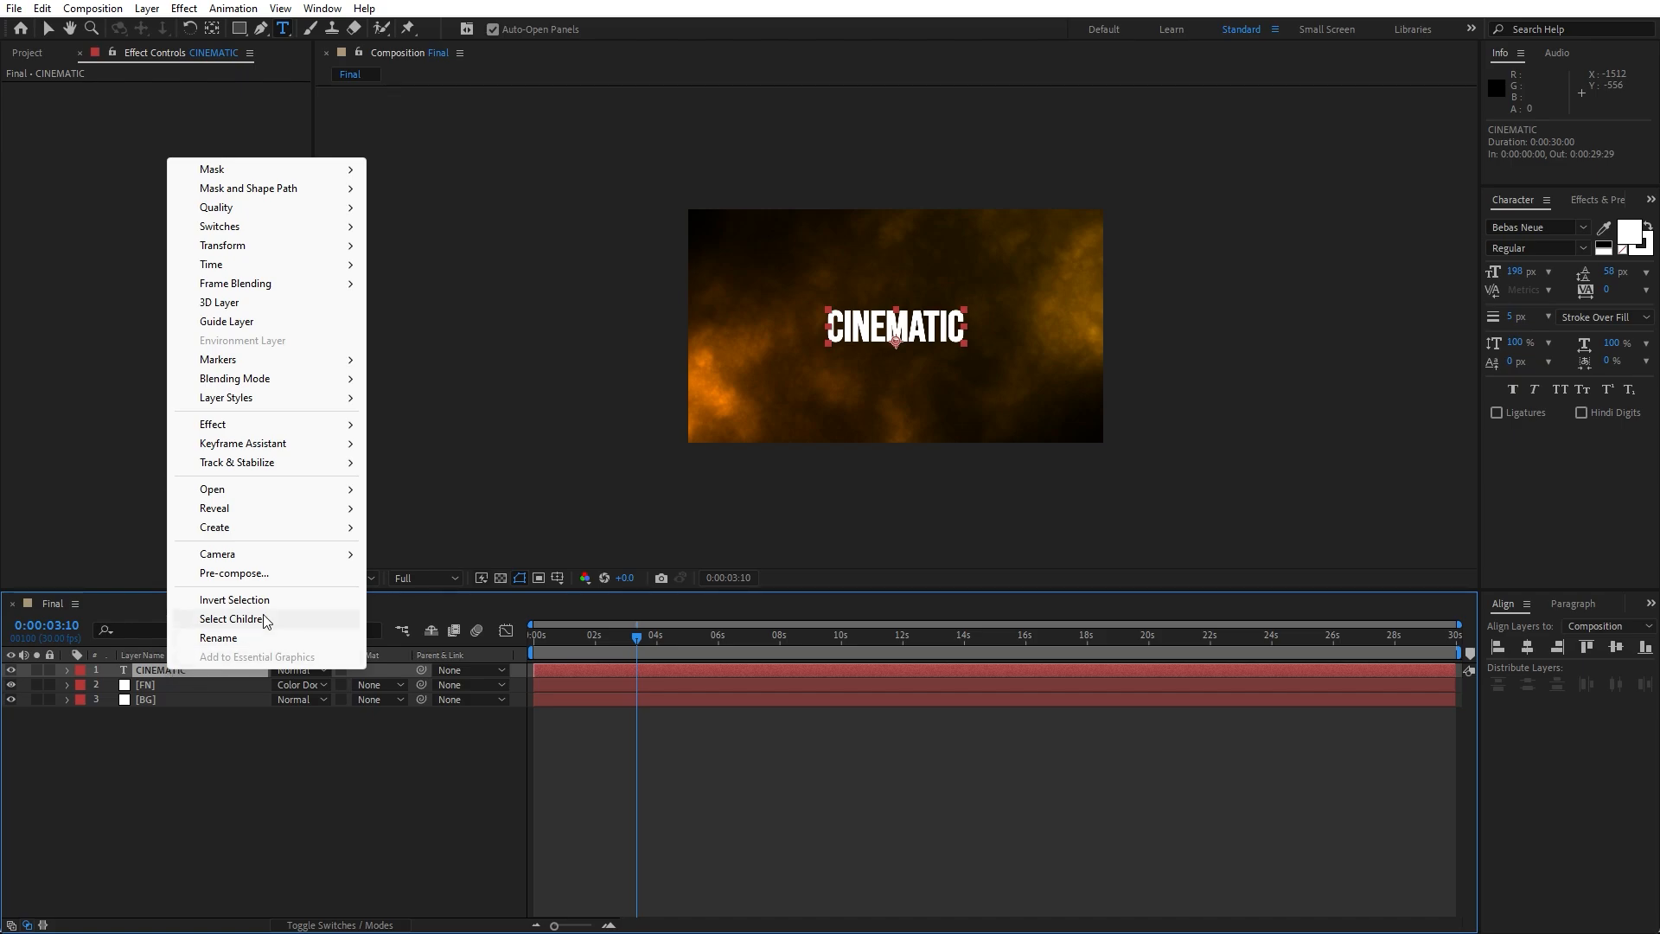
pyautogui.moveTo(340, 399)
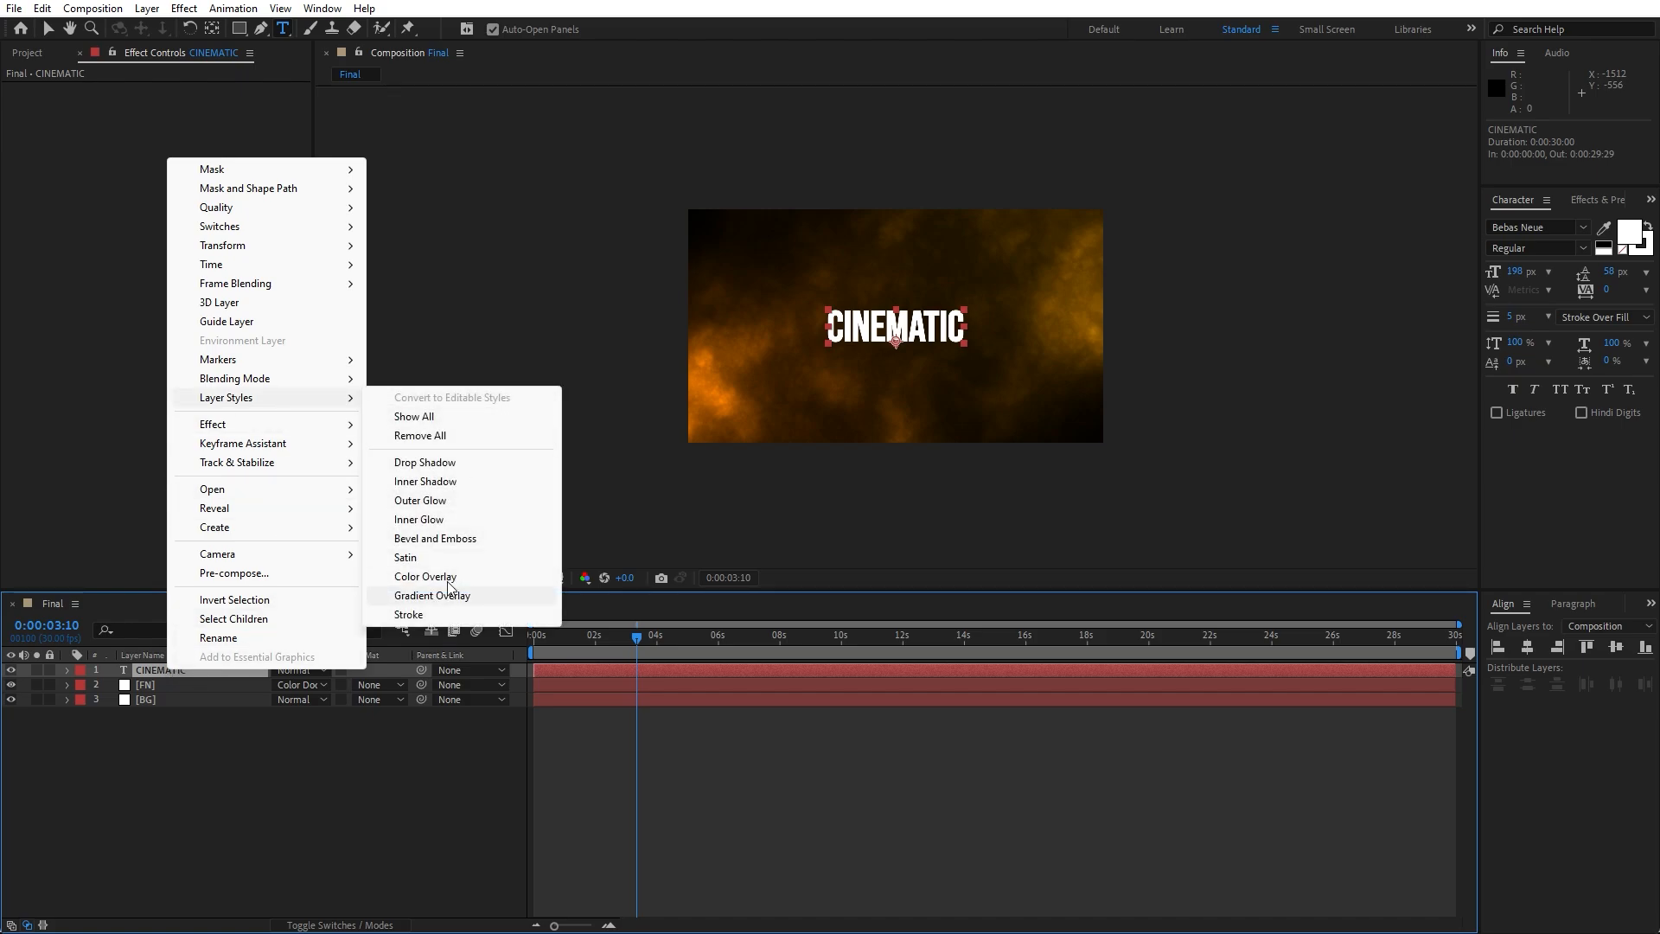
pyautogui.click(431, 560)
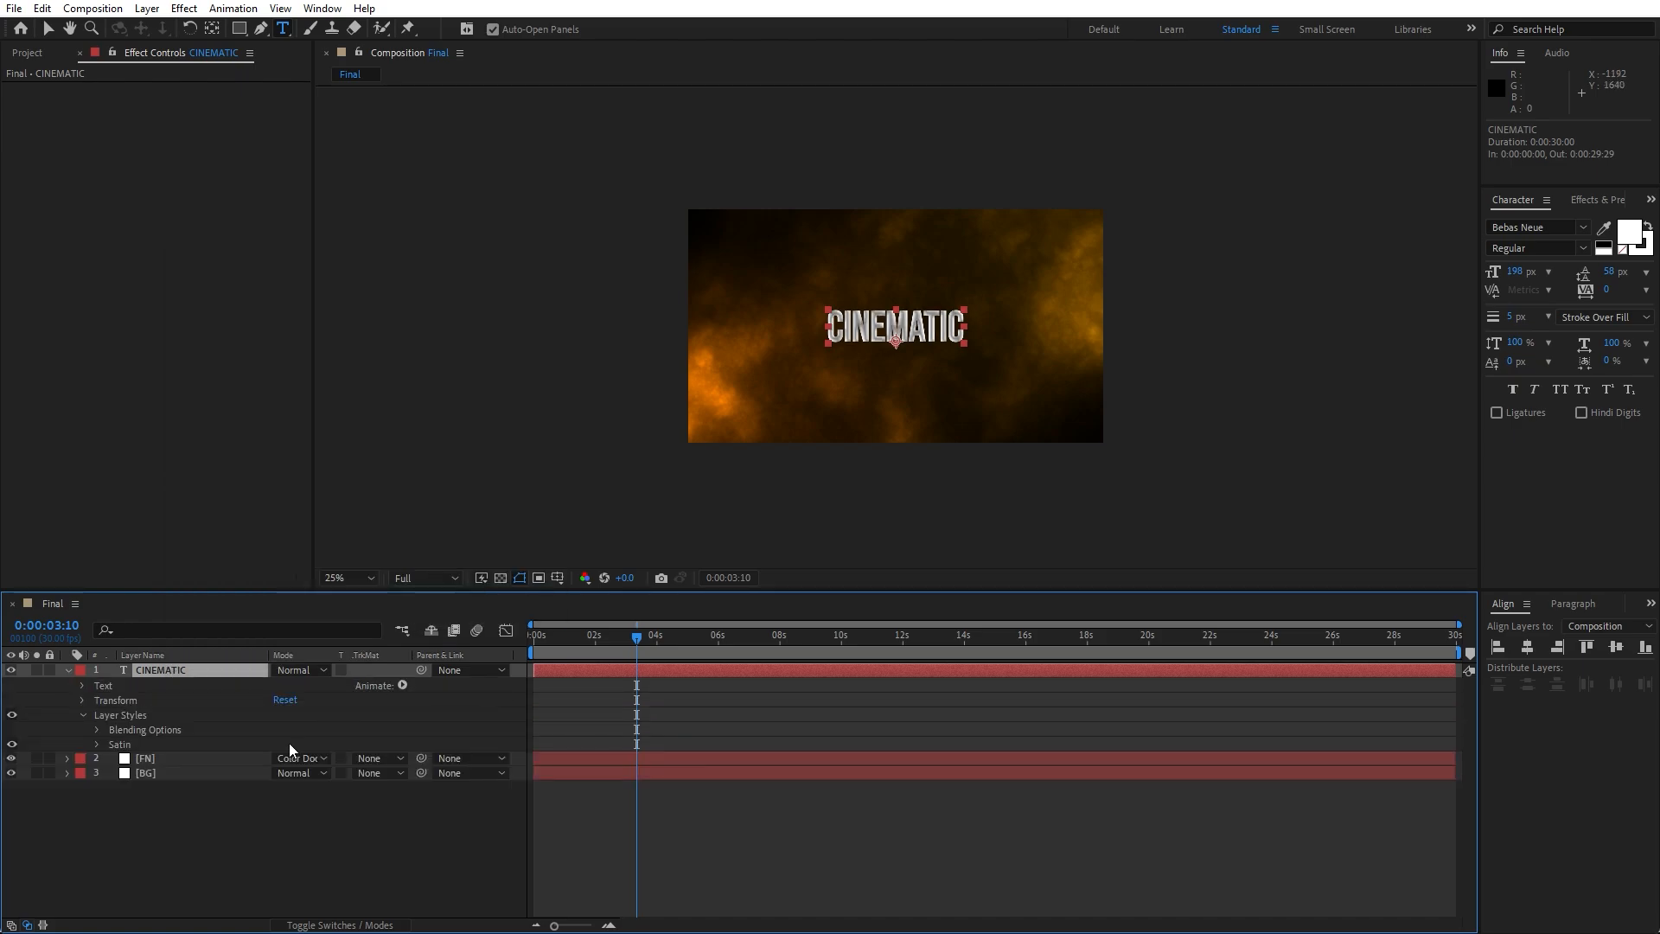
pyautogui.click(126, 798)
# - Set the Satin style's distance to 110 and size to 50 on the CINEMATIC layer, then collapse its layer styles
pyautogui.click(97, 744)
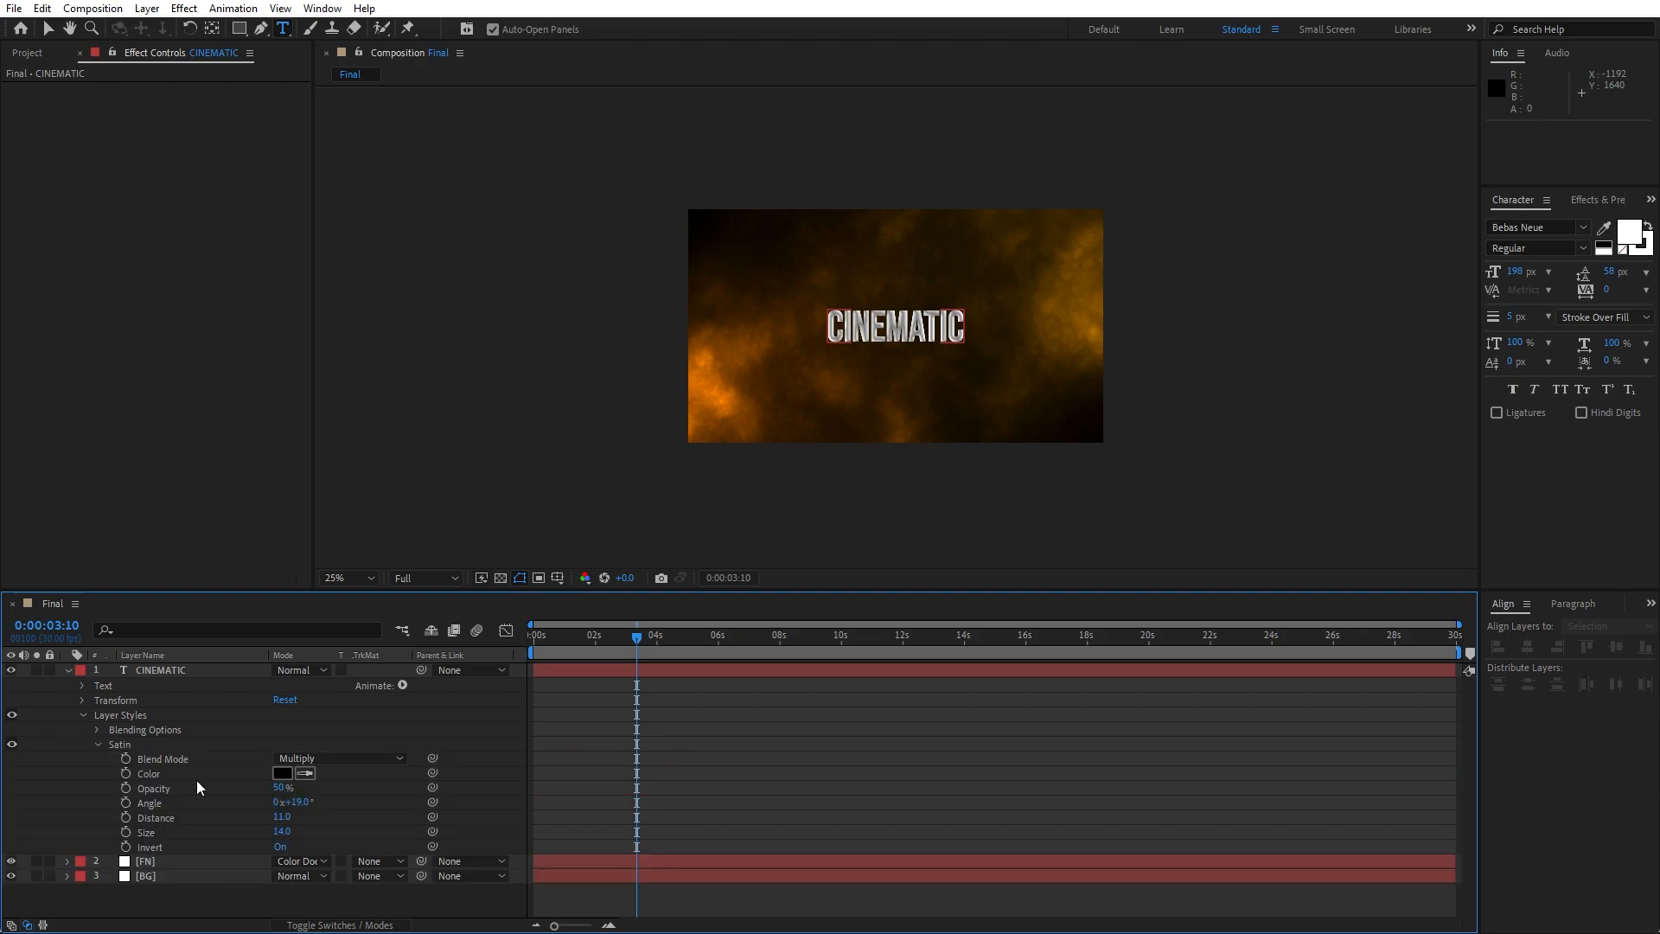
pyautogui.click(284, 817)
pyautogui.write('110')
pyautogui.click(282, 832)
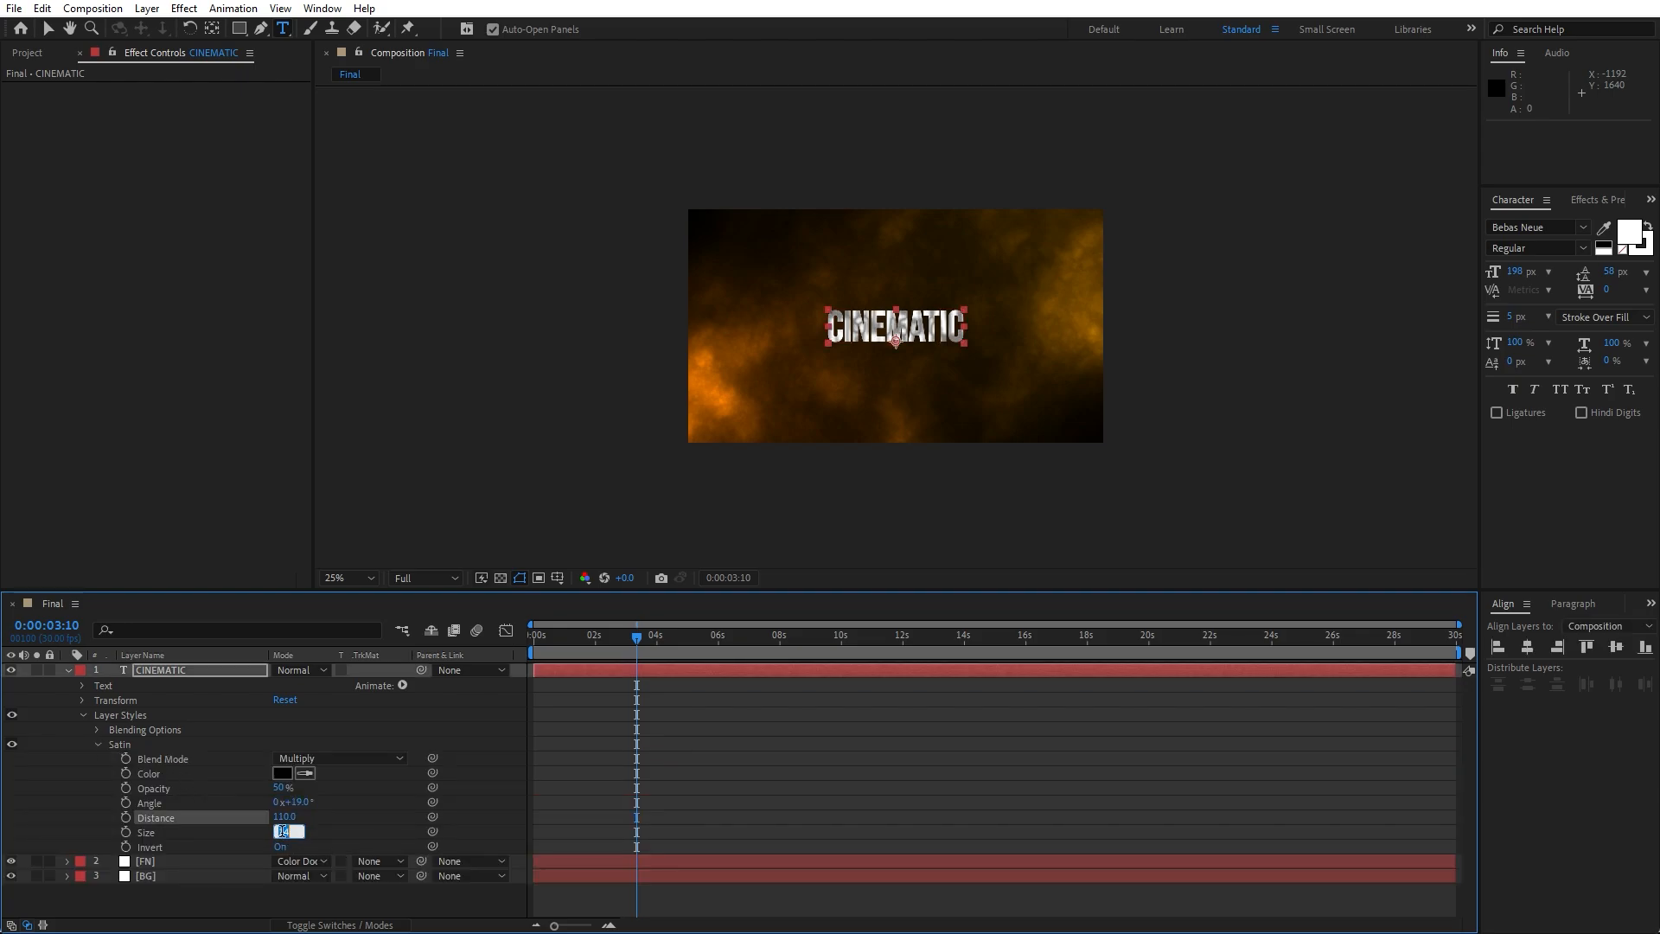
pyautogui.click(58, 784)
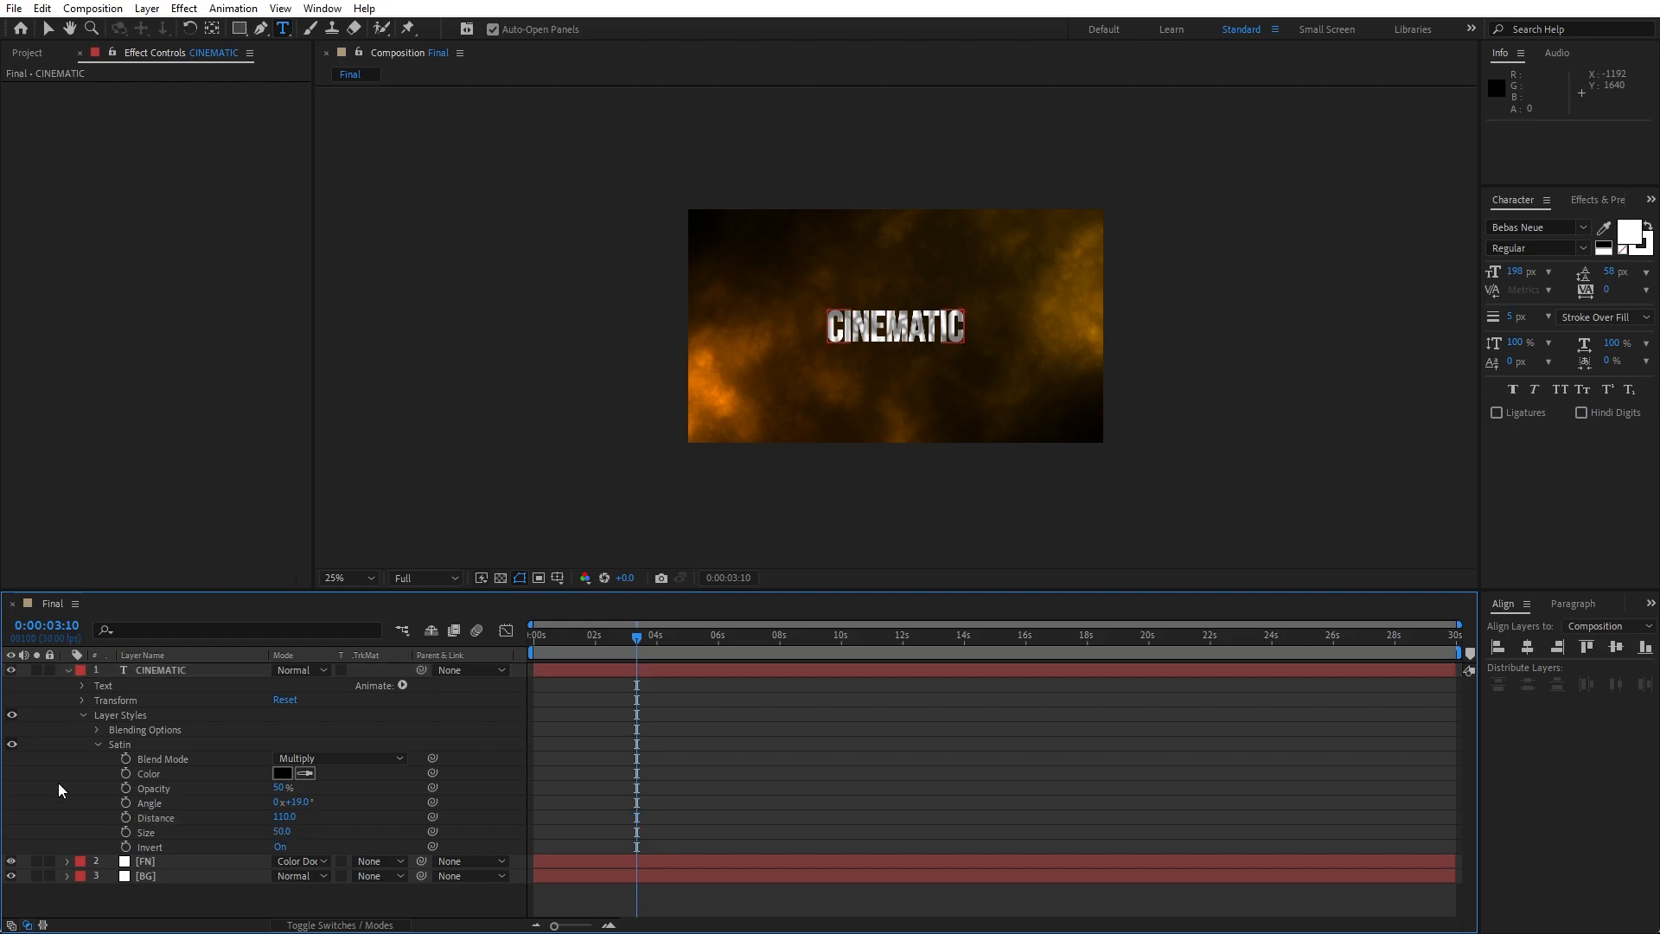
pyautogui.scroll(2, 933, 346)
pyautogui.press('v')
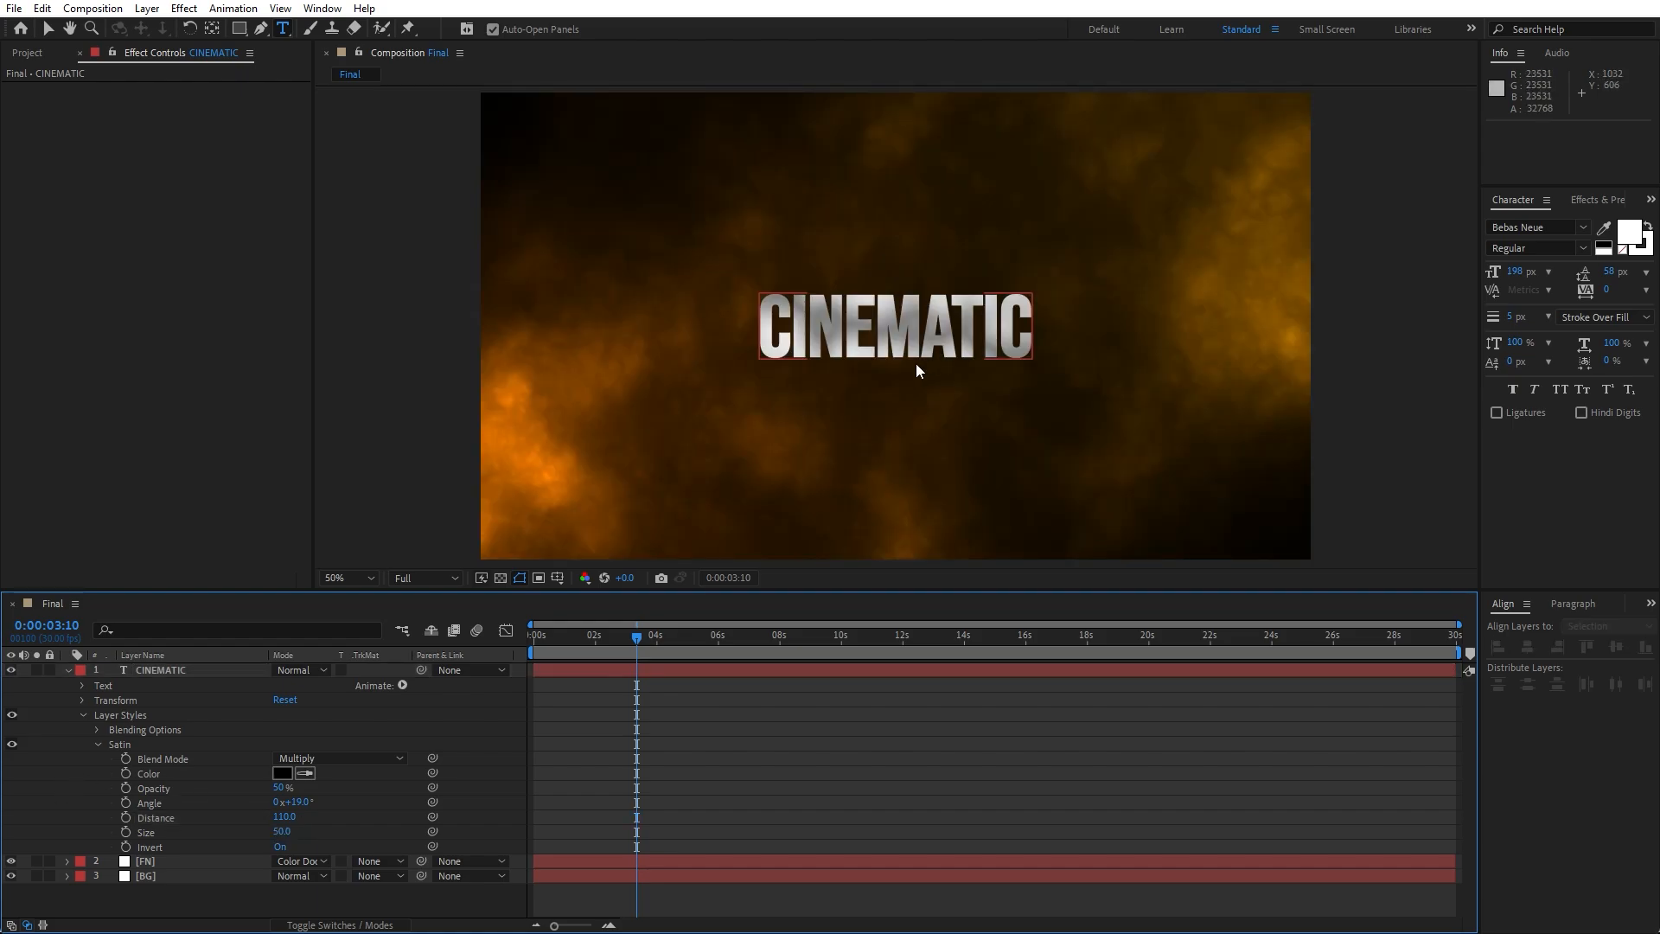
pyautogui.click(97, 745)
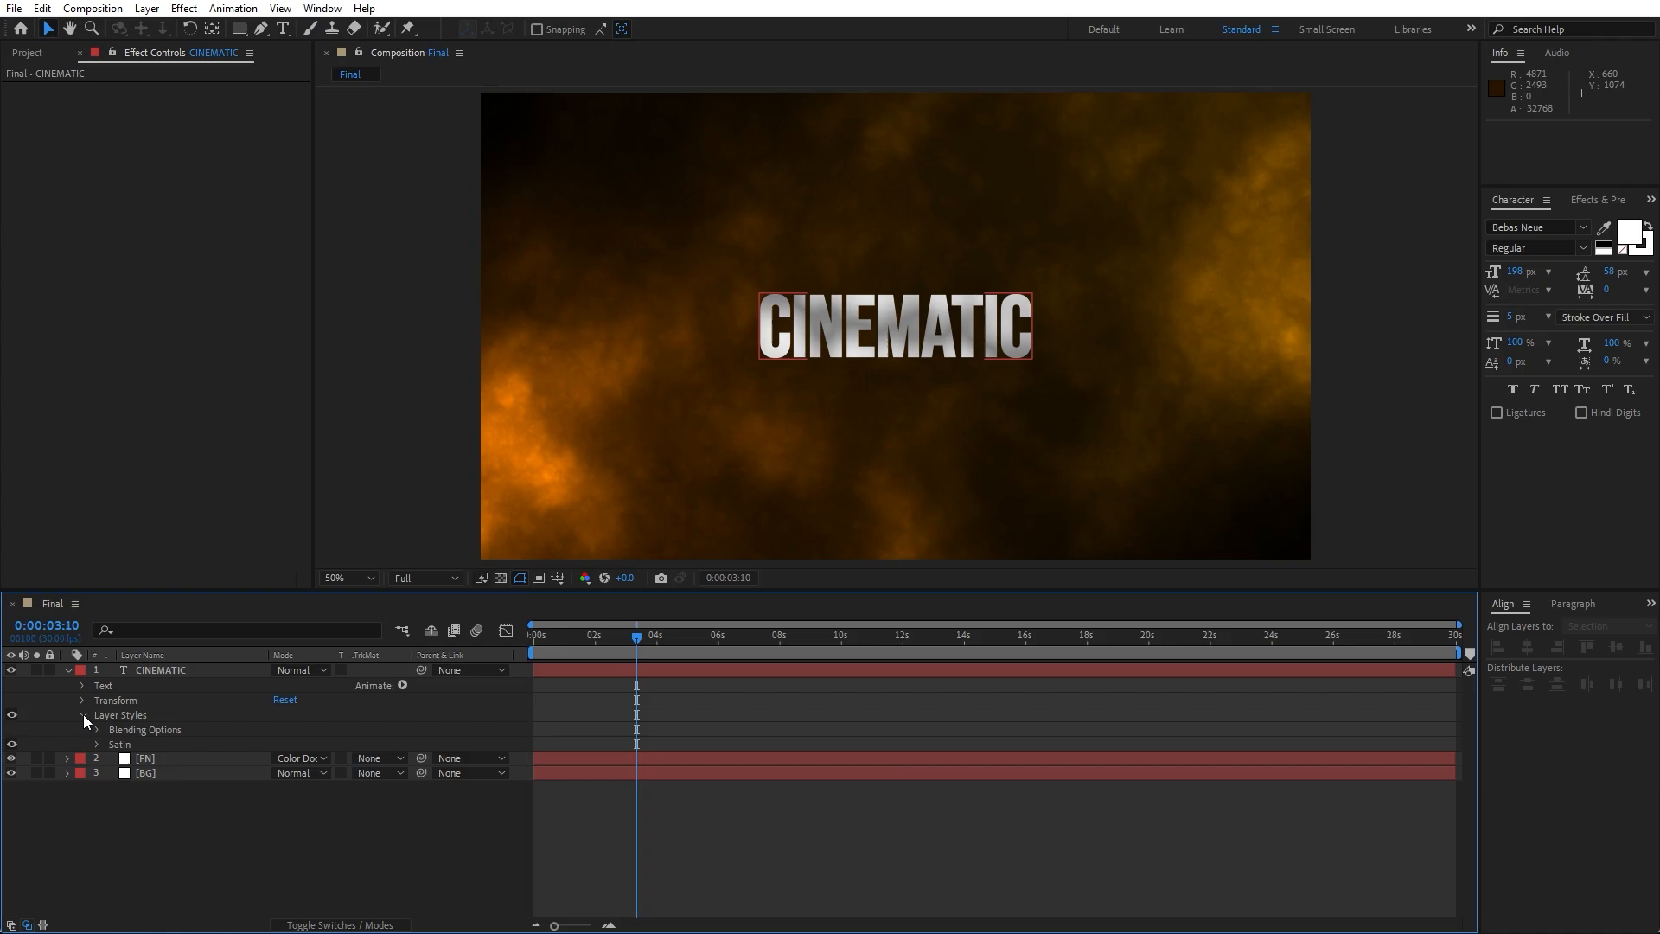
pyautogui.click(83, 714)
# - Find the Gradient Ramp effect by searching for "ramp" and apply it to the CINEMATIC layer
pyautogui.click(168, 668)
pyautogui.click(1593, 199)
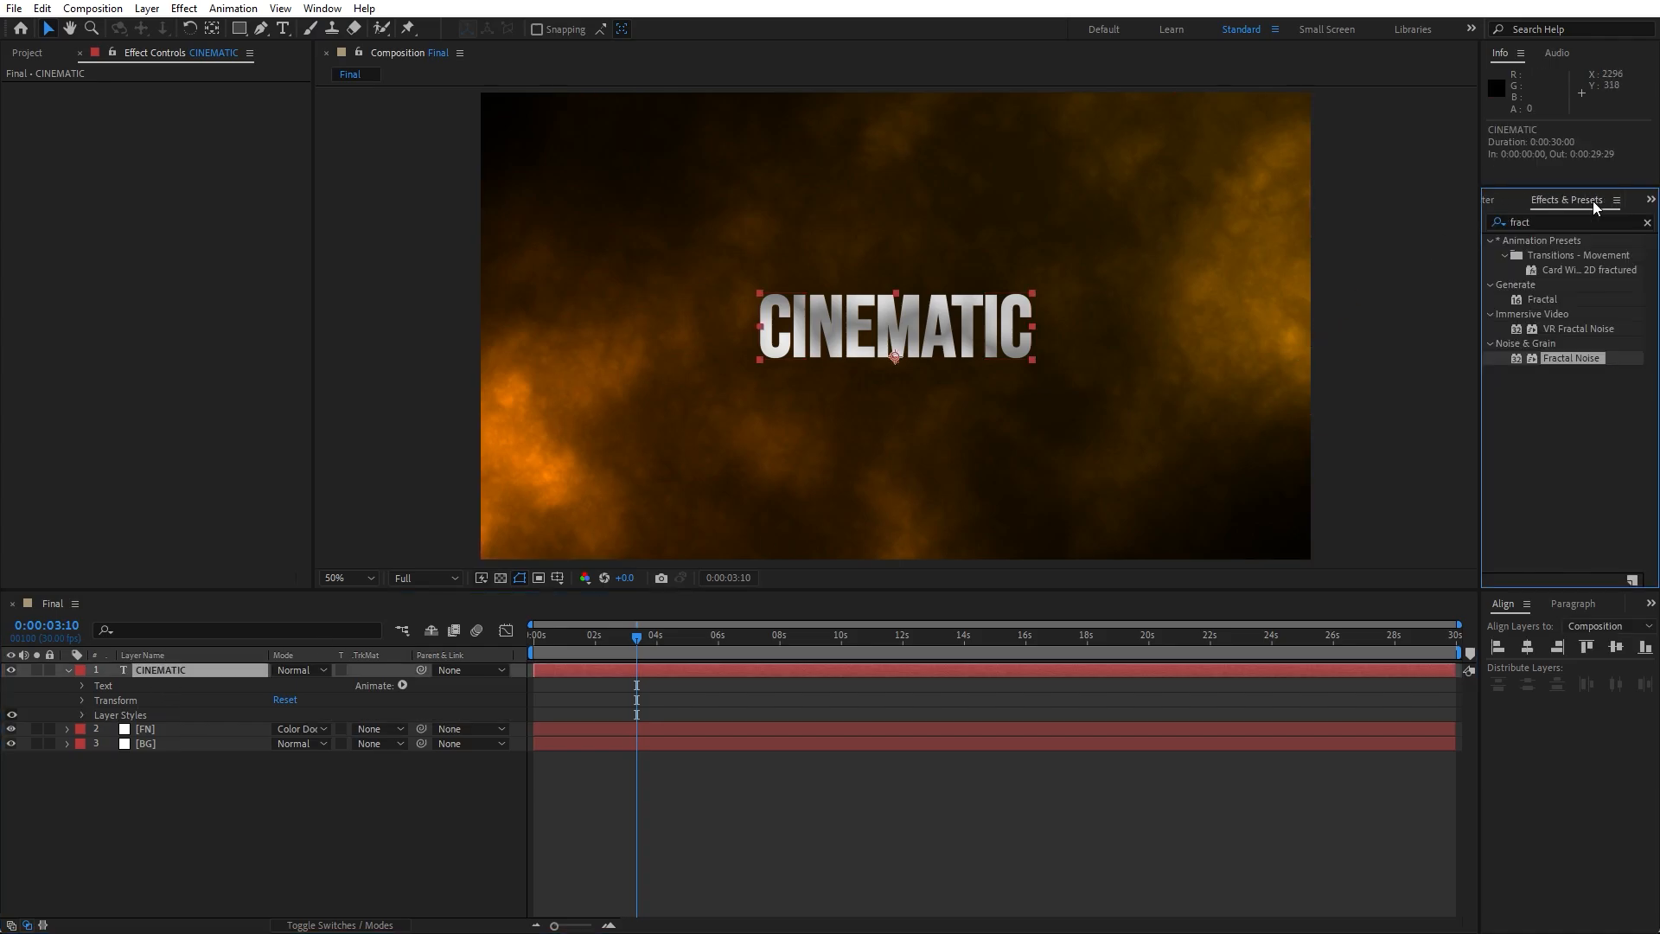
pyautogui.click(1562, 220)
pyautogui.press('BackSpace')
pyautogui.press('BackSpace')
pyautogui.press('BackSpace')
pyautogui.press('BackSpace')
pyautogui.press('BackSpace')
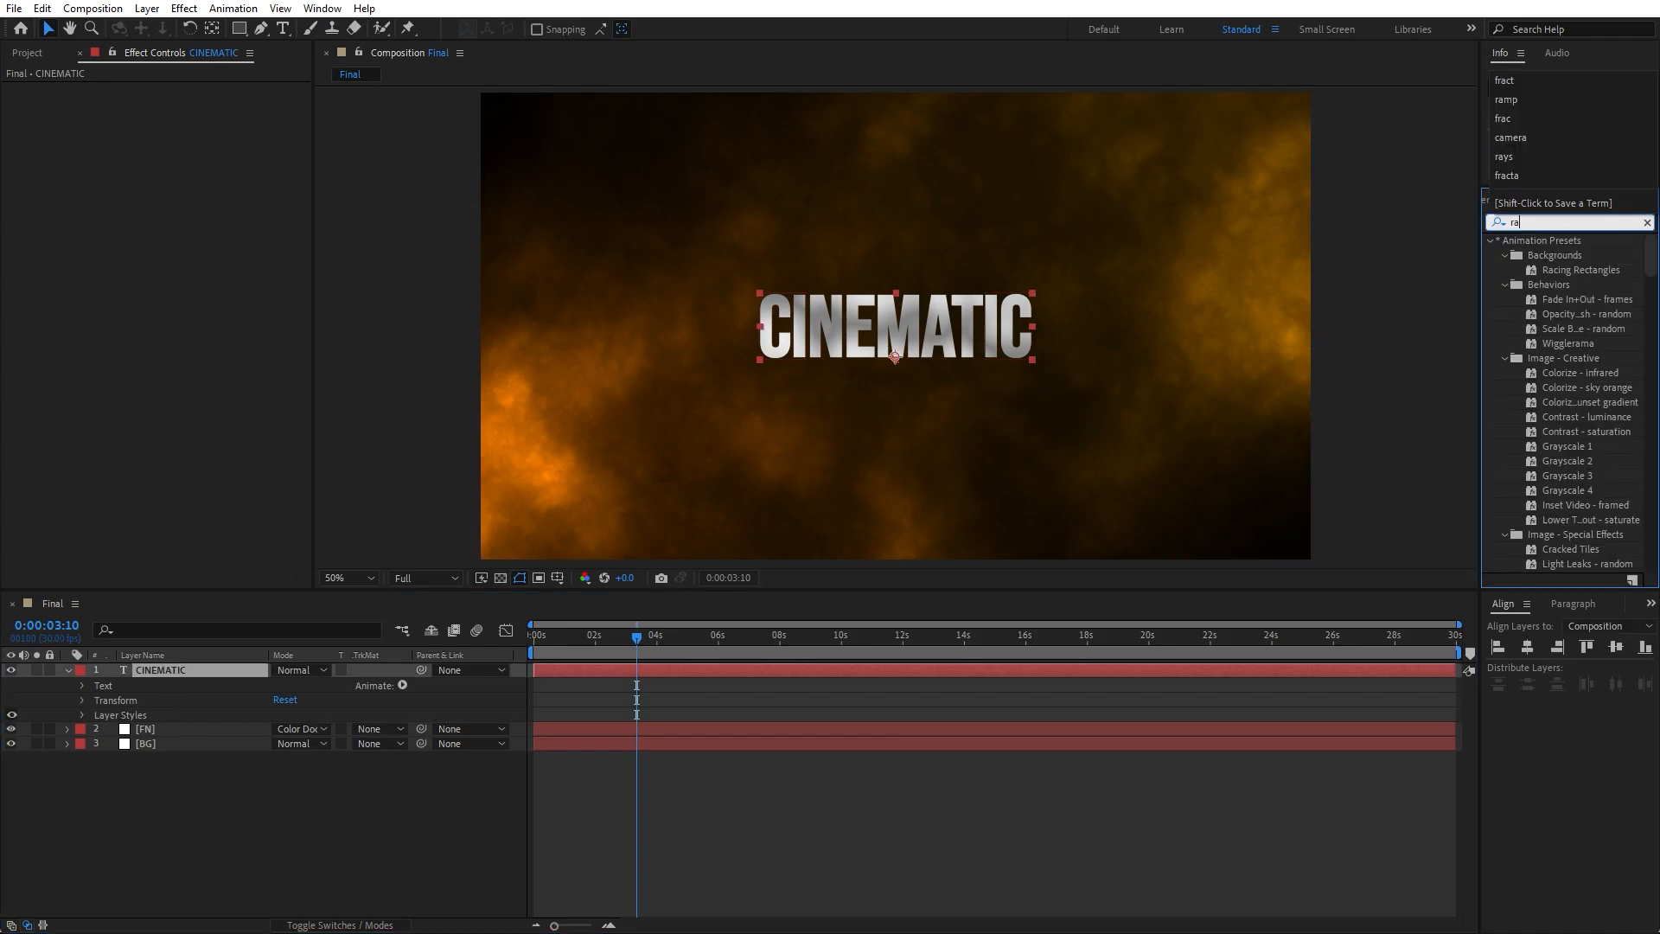
pyautogui.write('ramp')
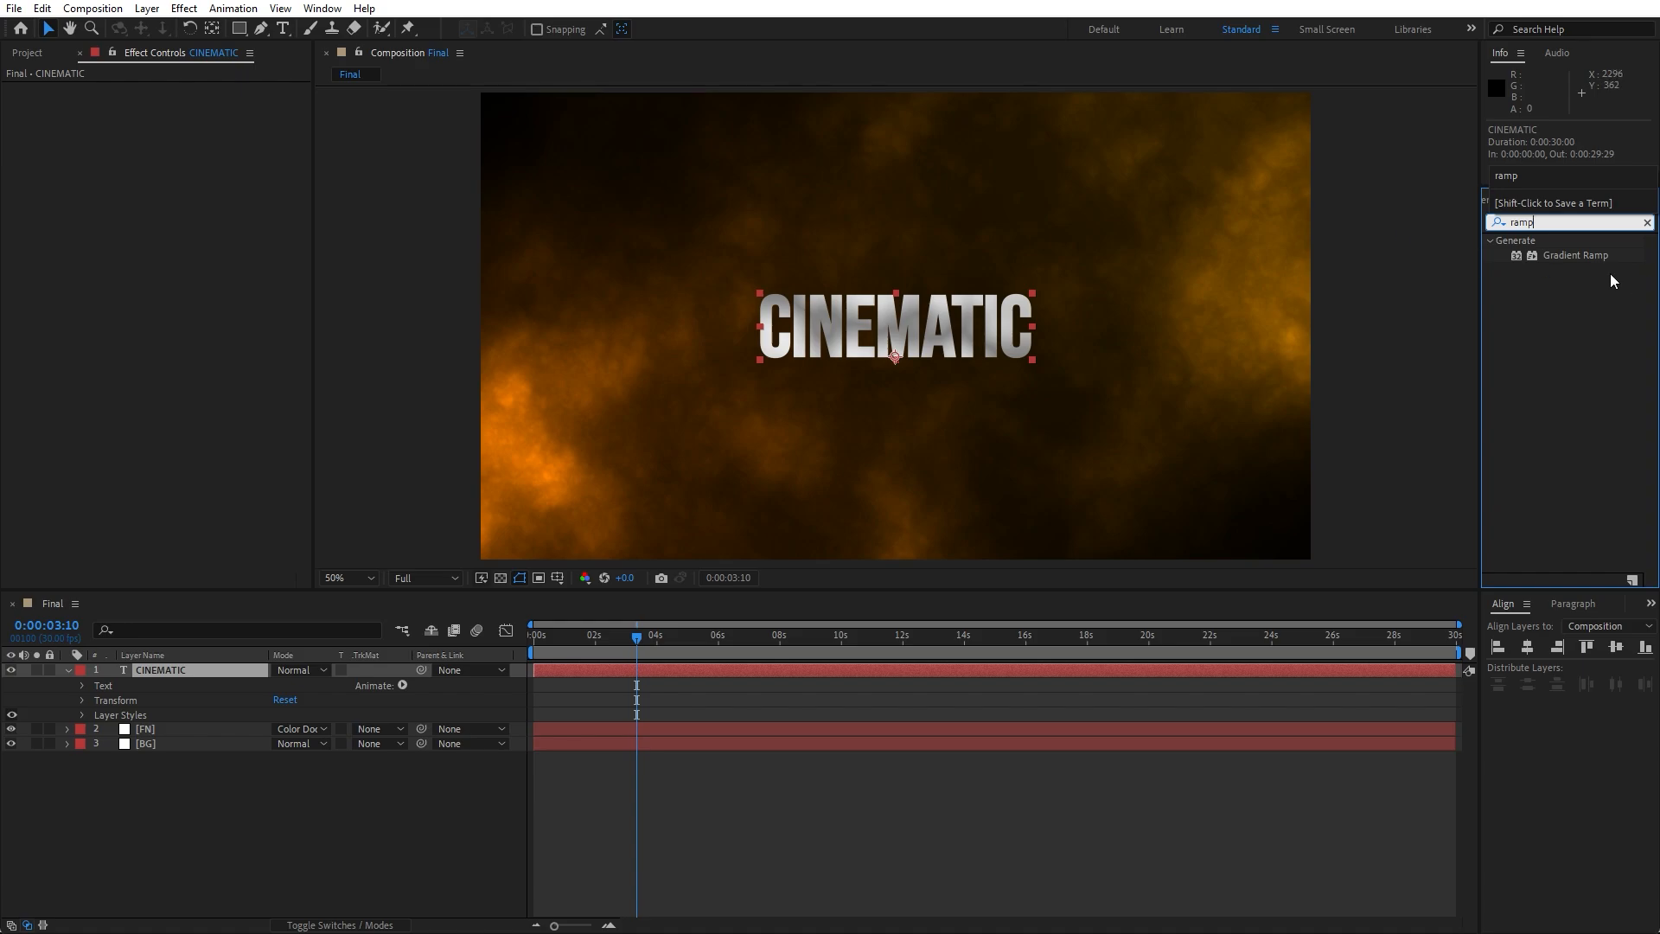
pyautogui.moveTo(1580, 255); pyautogui.dragTo(196, 666)
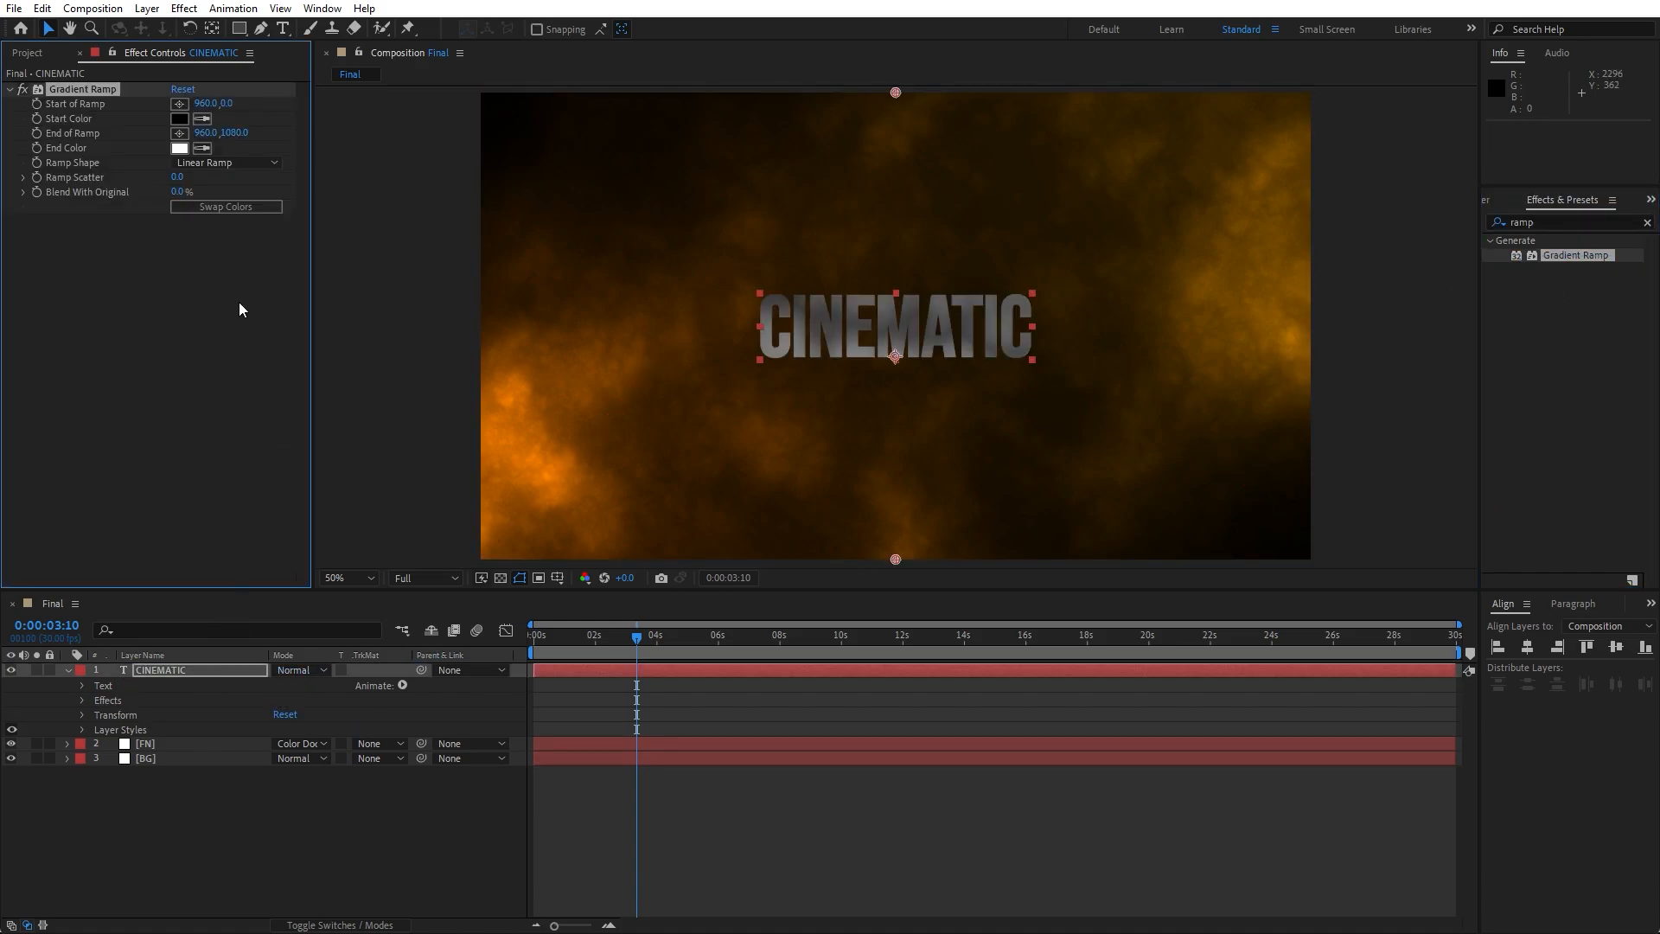
# - Place the Gradient Ramp start at about 568, 444 and its end at about 1298, 644, diagonally across the text
pyautogui.click(179, 103)
pyautogui.click(726, 284)
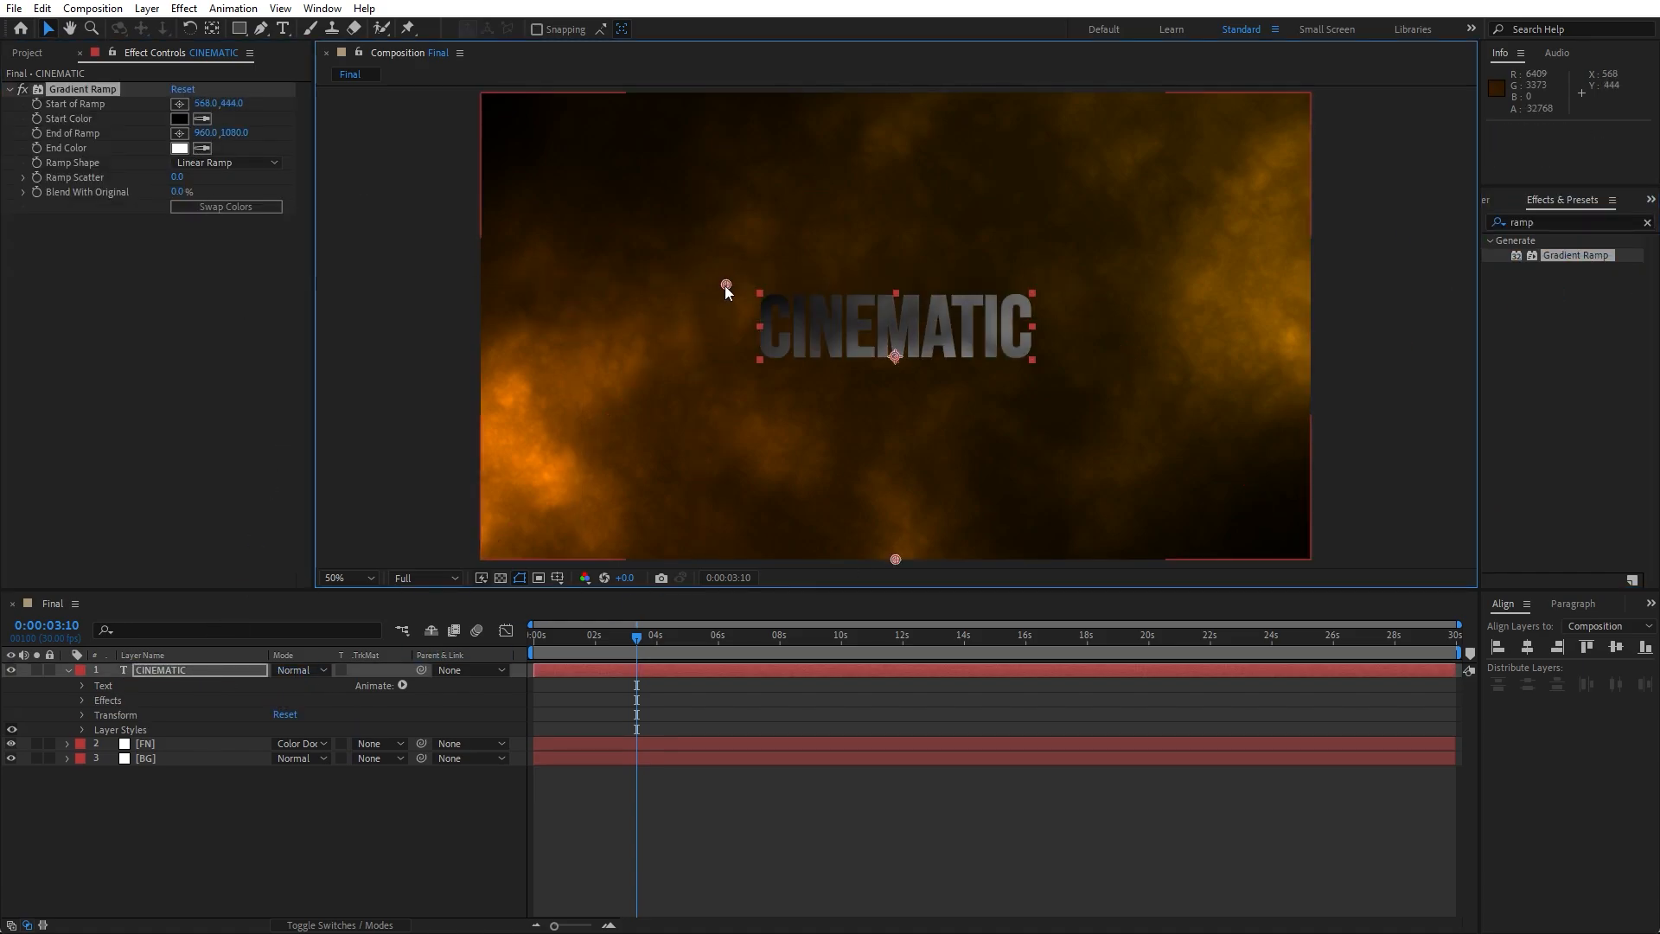
pyautogui.click(179, 132)
pyautogui.click(1041, 371)
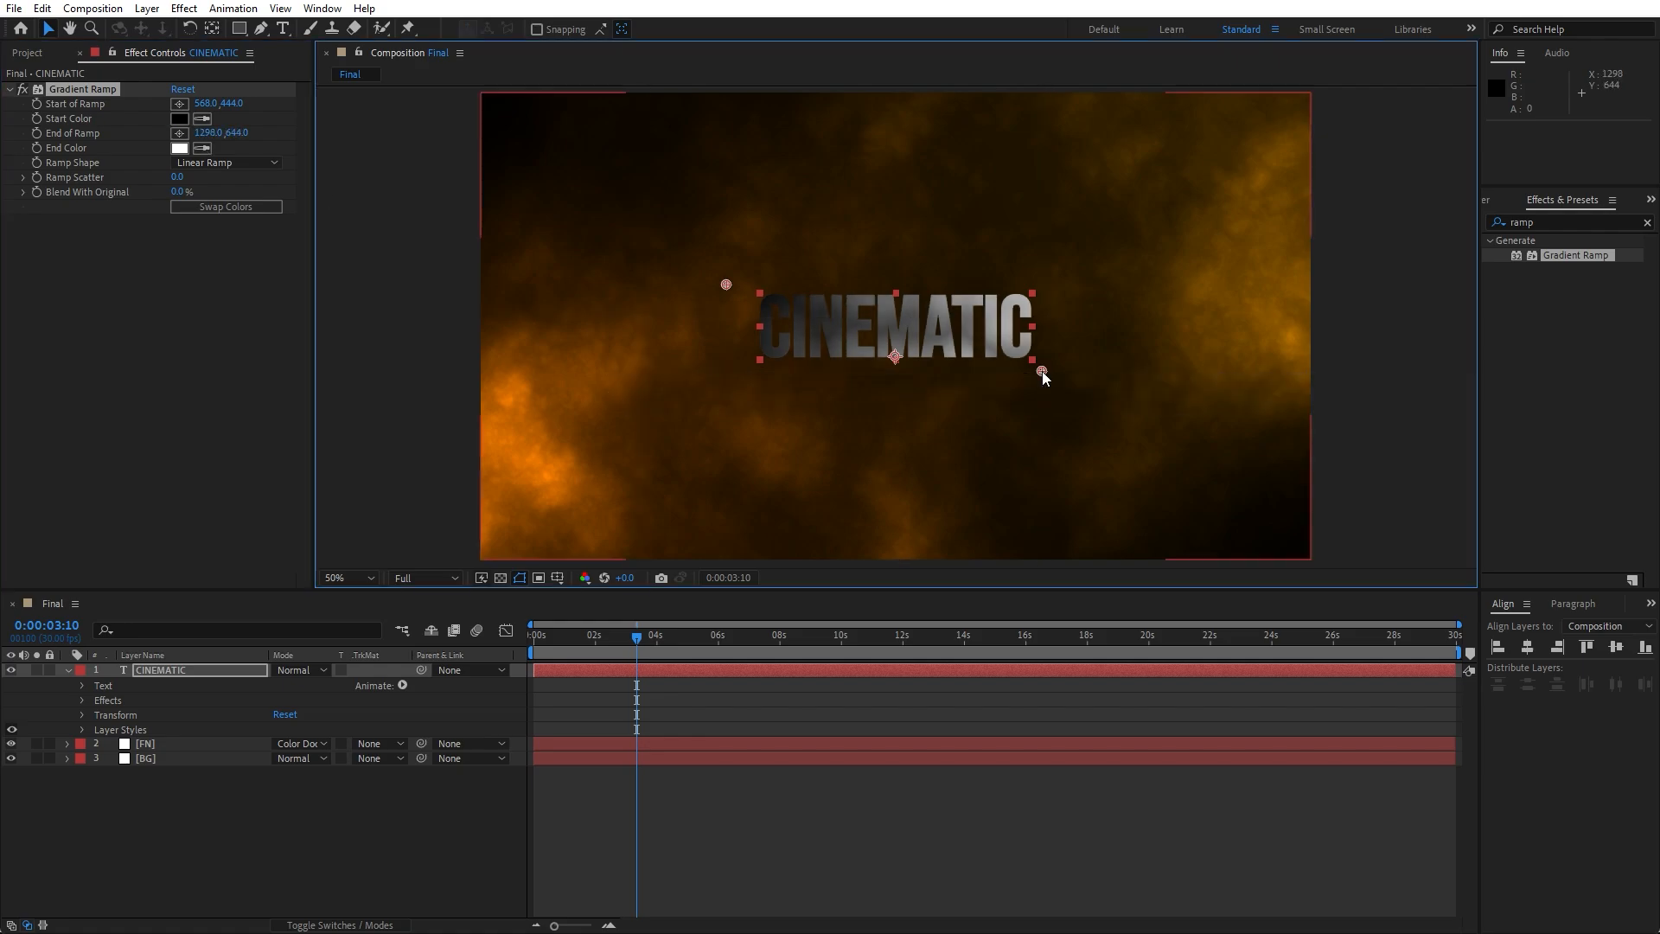
# - Change the Gradient Ramp start color on the CINEMATIC layer to a medium gray
pyautogui.click(179, 119)
pyautogui.moveTo(650, 730)
pyautogui.mouseDown()
pyautogui.moveTo(585, 679)
pyautogui.moveTo(572, 724)
pyautogui.mouseUp()
pyautogui.click(989, 588)
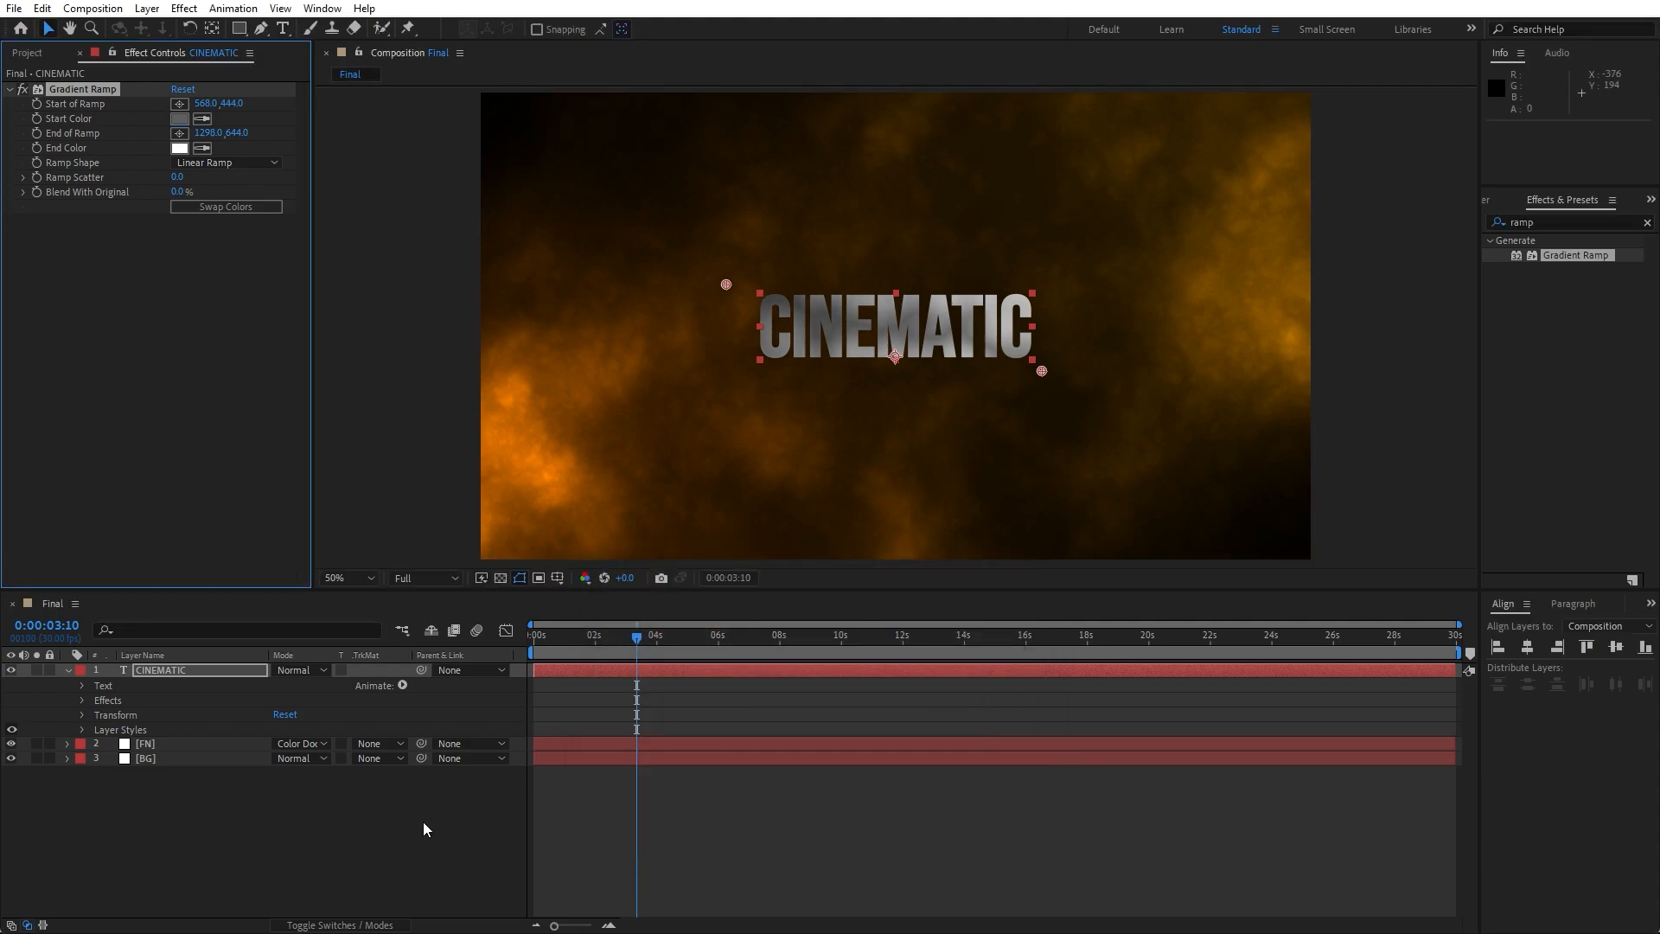
pyautogui.click(425, 865)
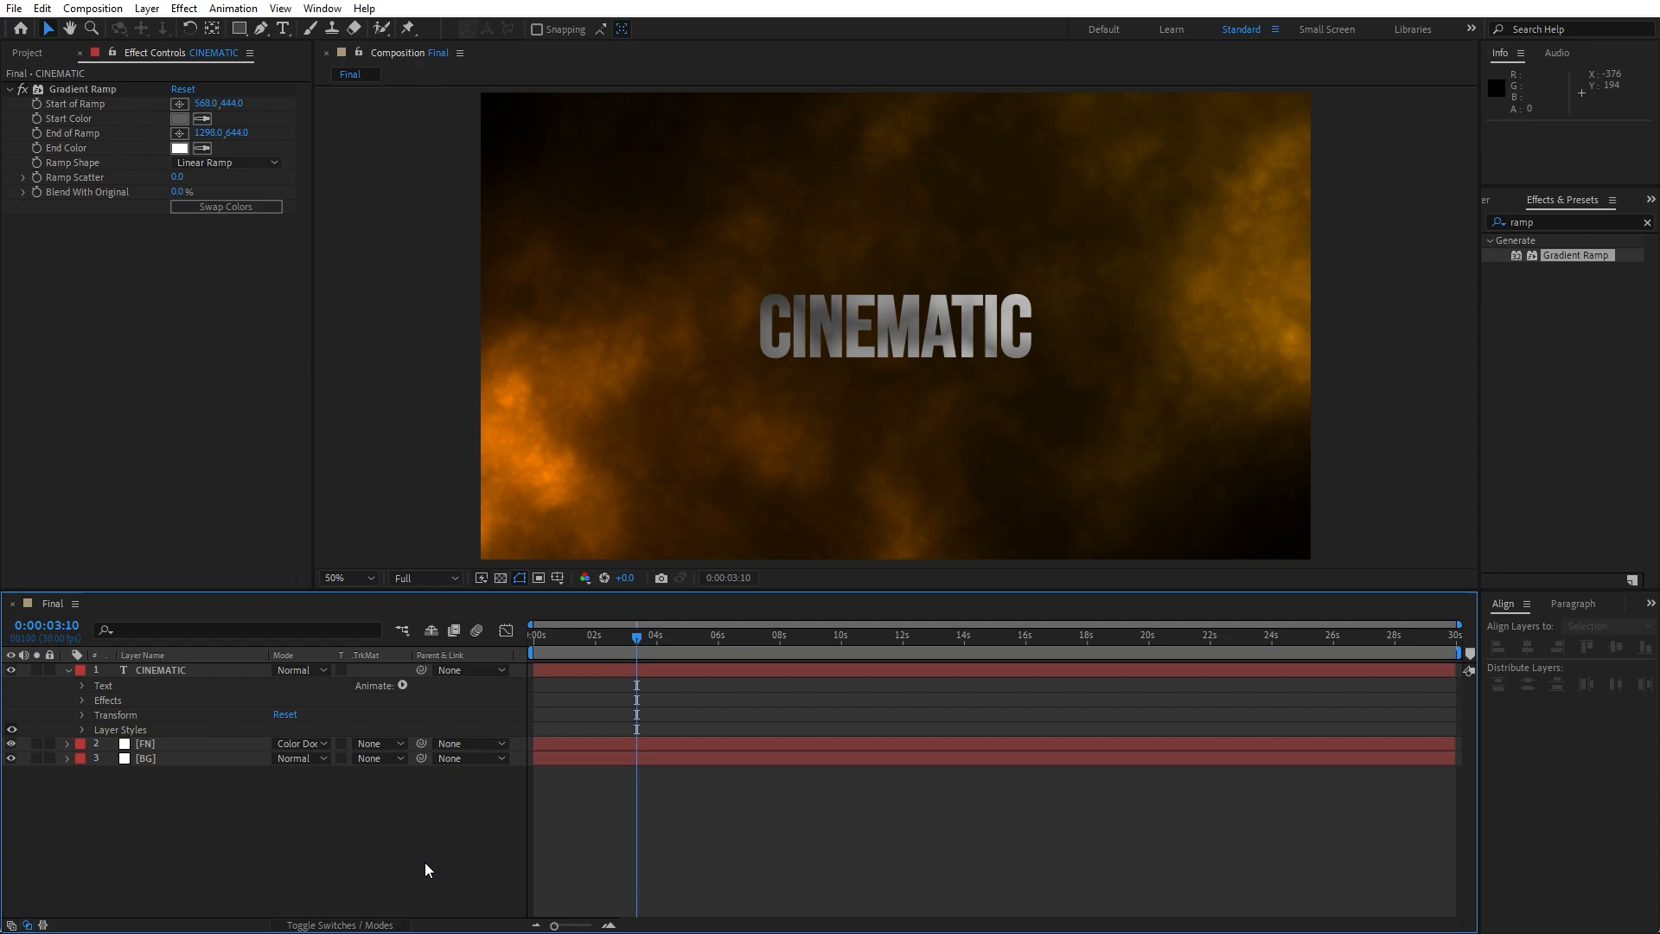
# - Add a Tracking animator to the CINEMATIC text and keyframe its Tracking Amount of 0 at 0 seconds
pyautogui.click(403, 685)
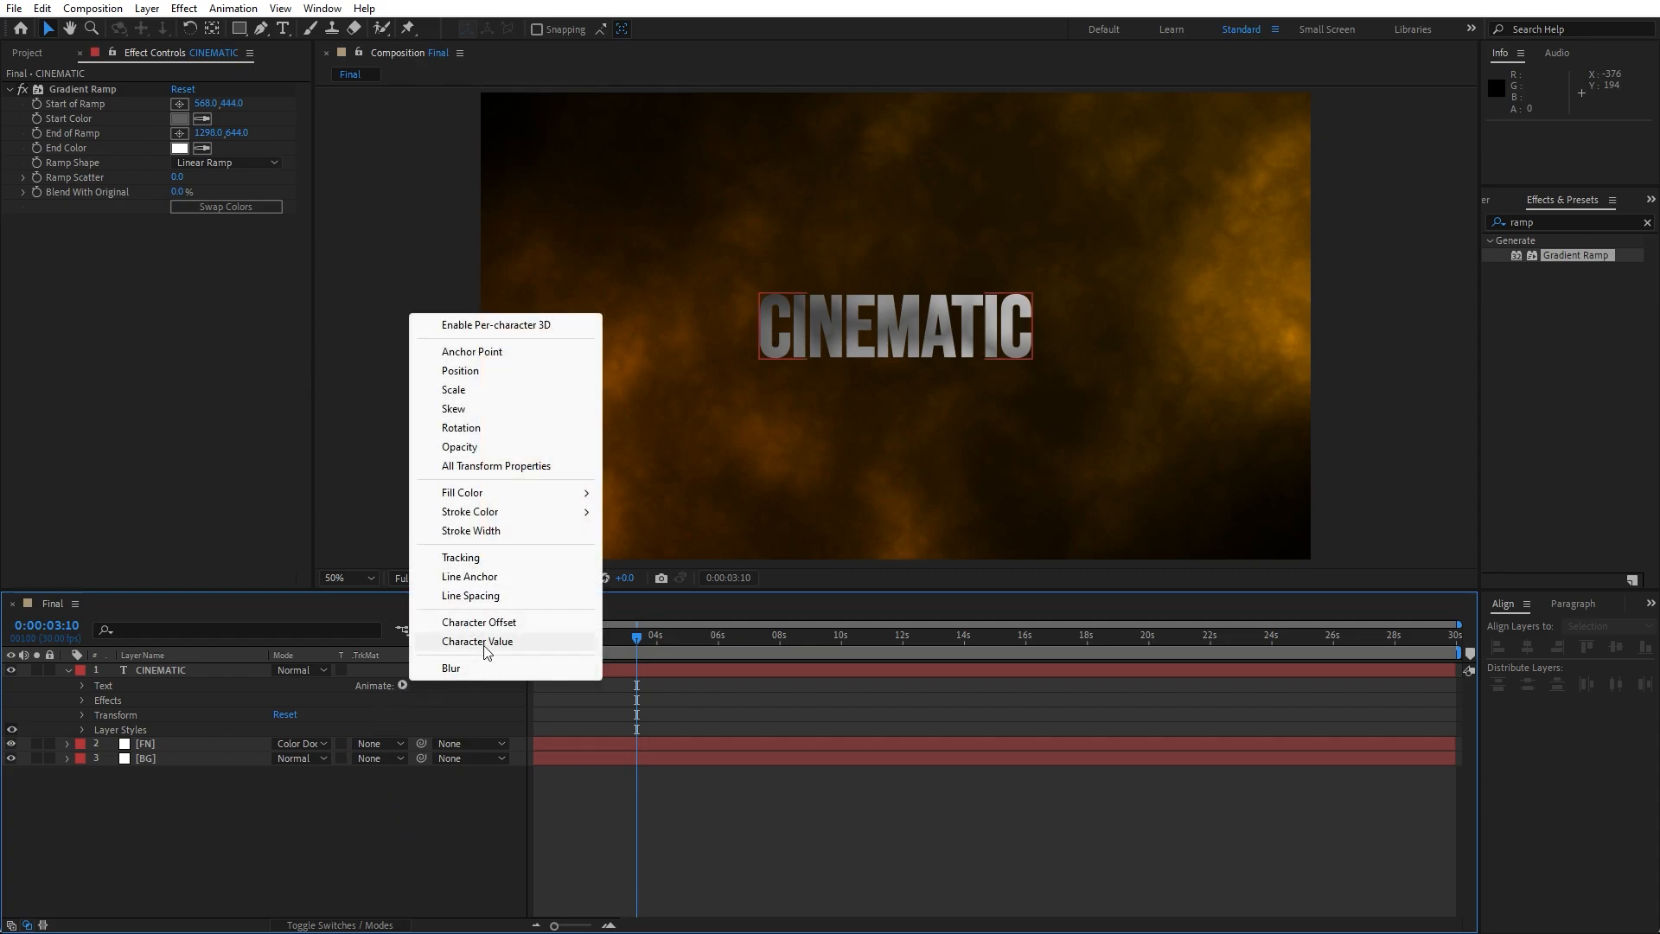
pyautogui.click(474, 558)
pyautogui.moveTo(633, 654); pyautogui.dragTo(520, 652)
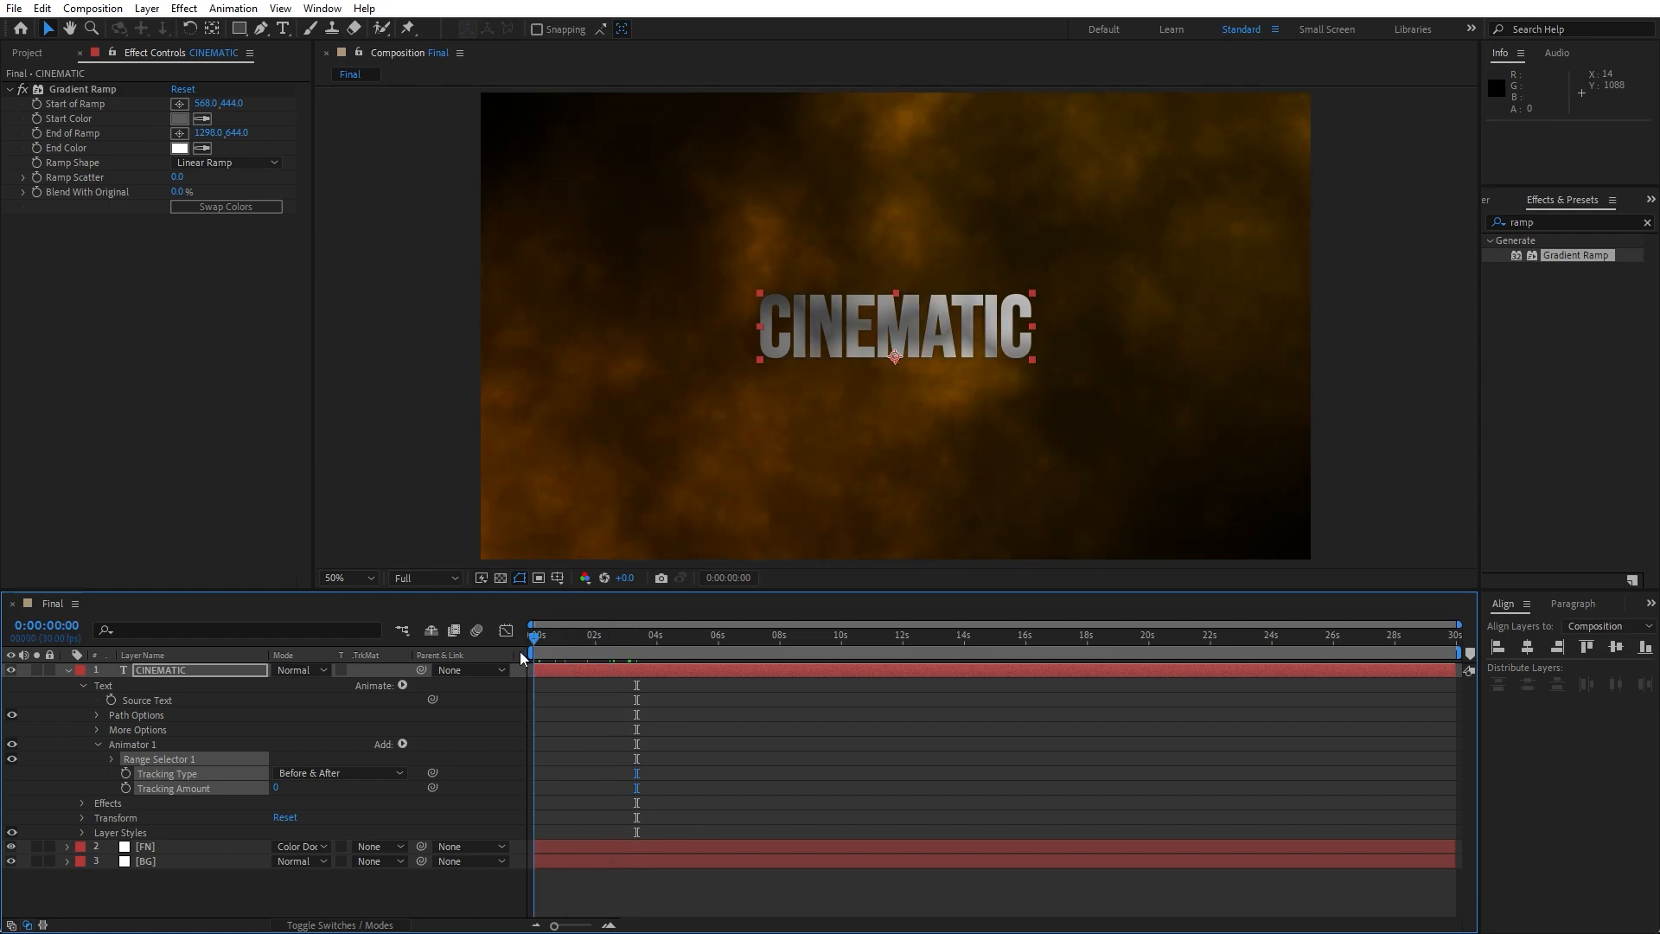
pyautogui.click(77, 778)
pyautogui.click(127, 787)
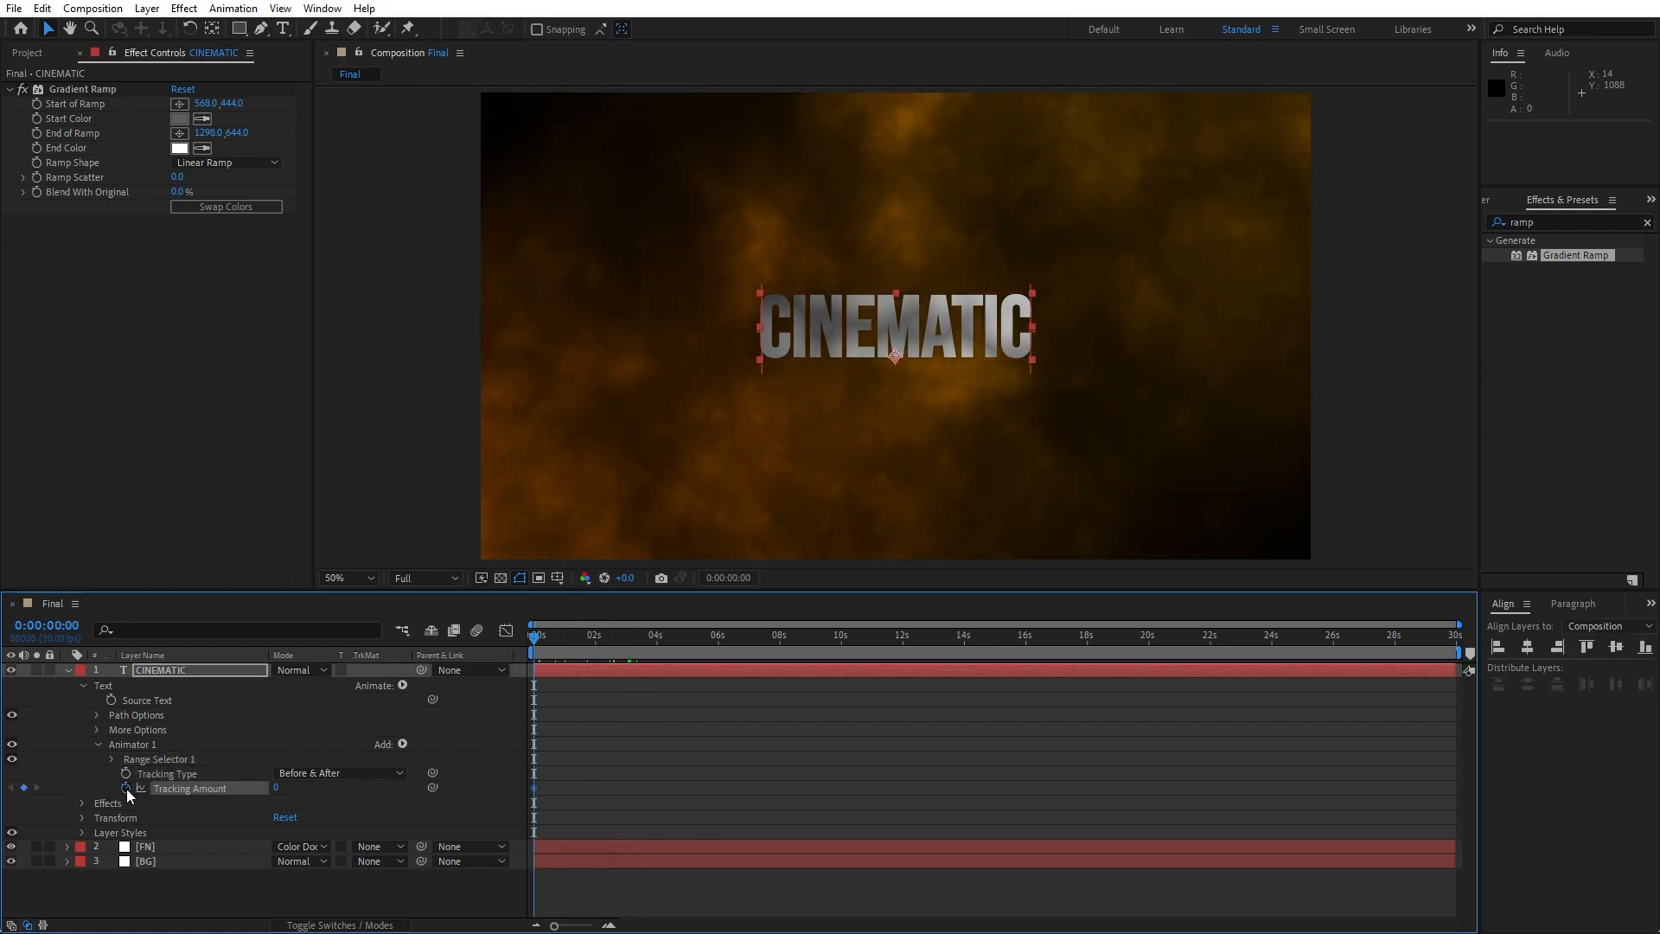
# - Keyframe a Tracking Amount of 50 at 5 seconds on the CINEMATIC text and play back the tracking animation
pyautogui.moveTo(533, 650); pyautogui.dragTo(688, 648)
pyautogui.click(275, 787)
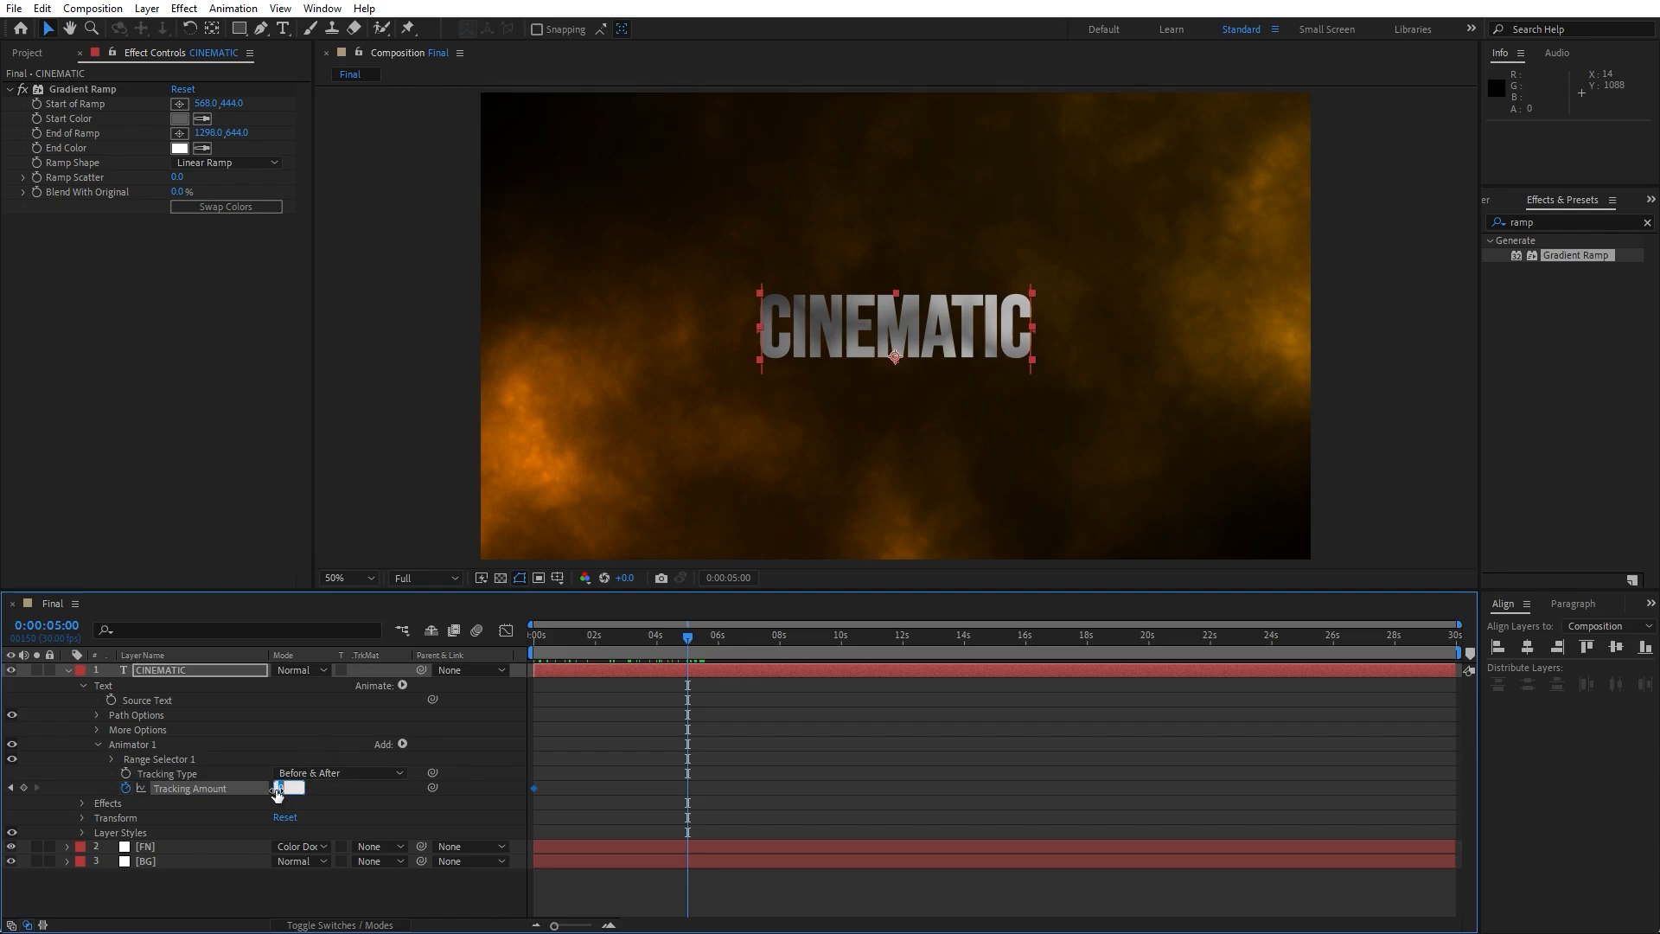
pyautogui.write('50')
pyautogui.press('Return')
pyautogui.moveTo(553, 649); pyautogui.dragTo(521, 648)
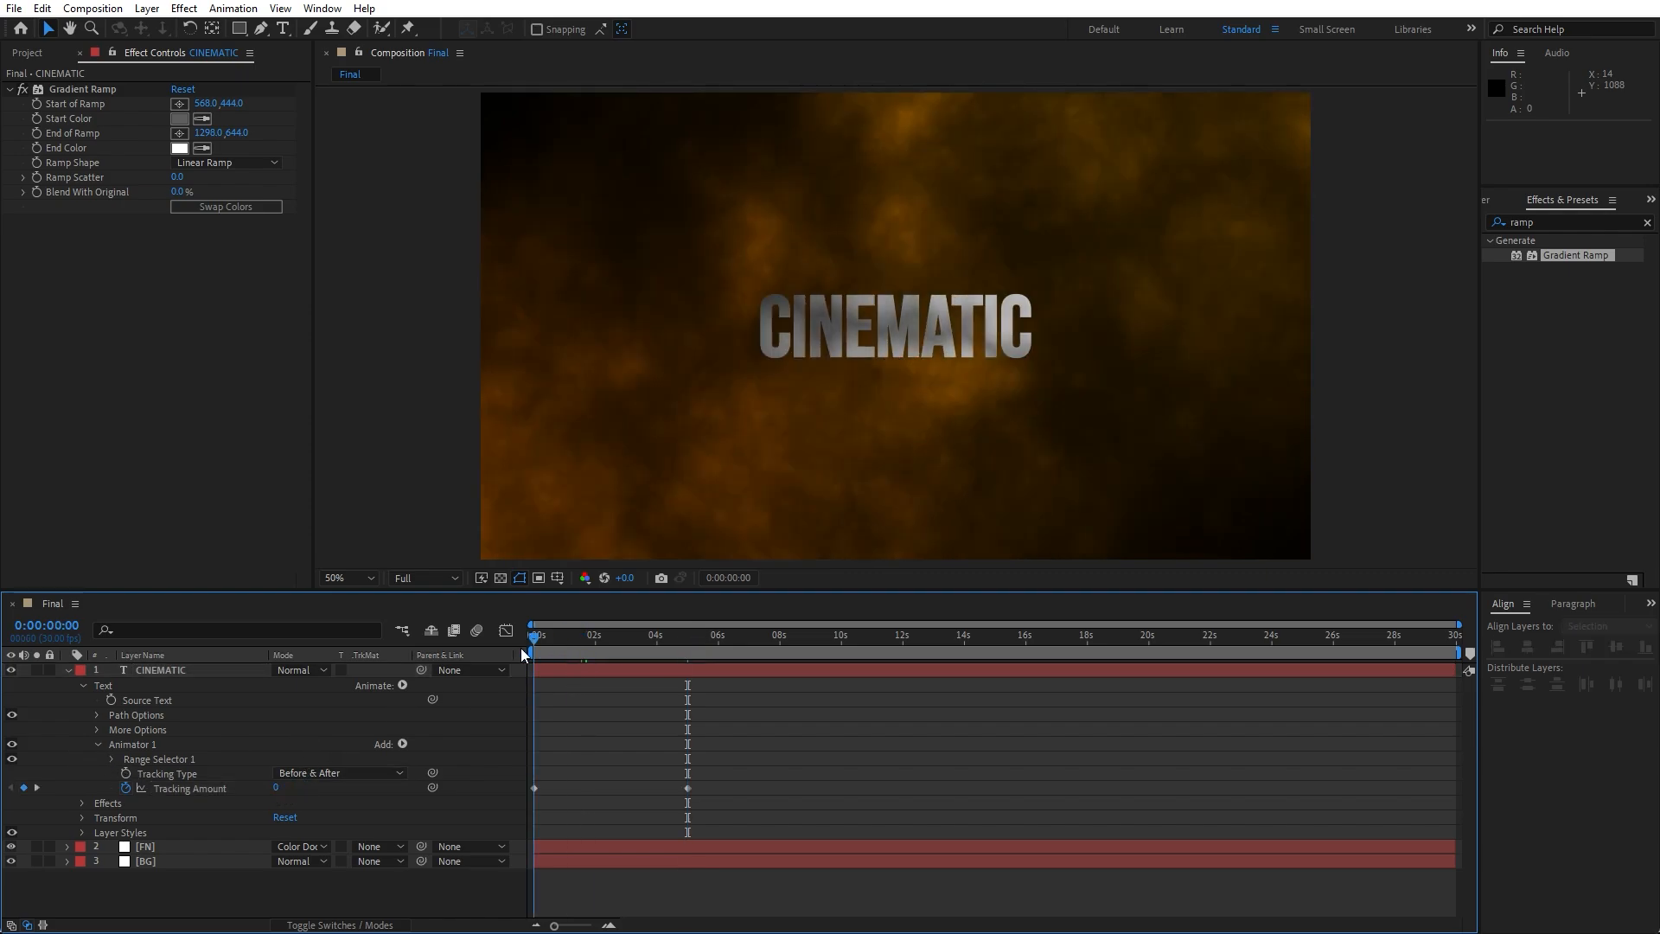
pyautogui.press('space')
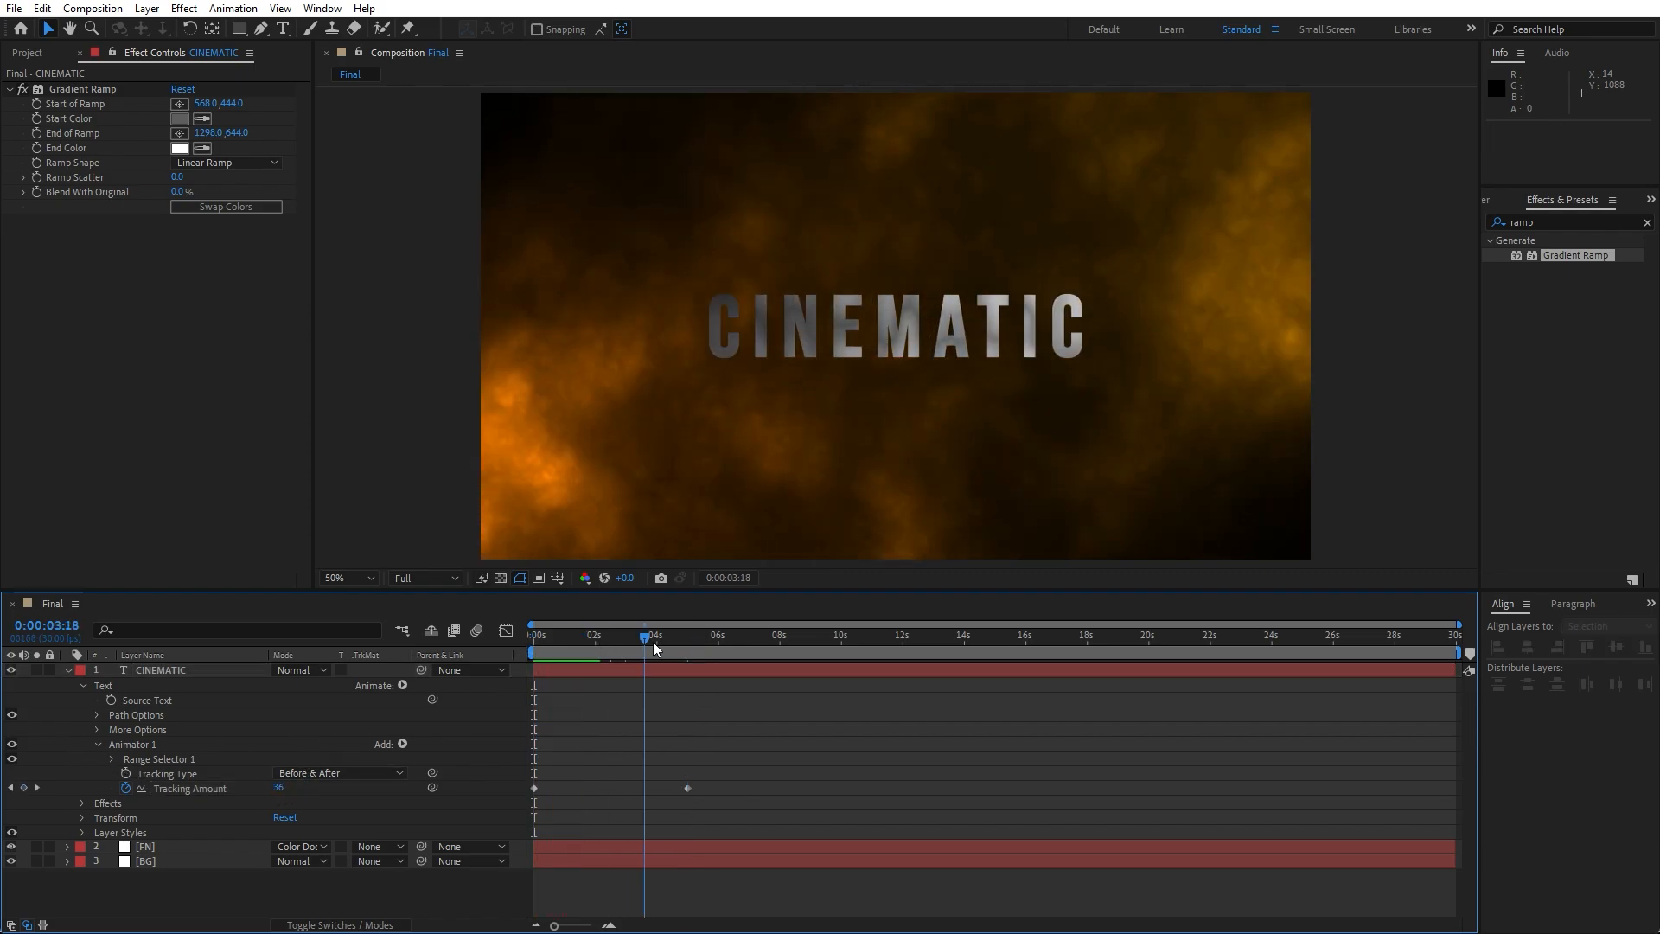
pyautogui.press('space')
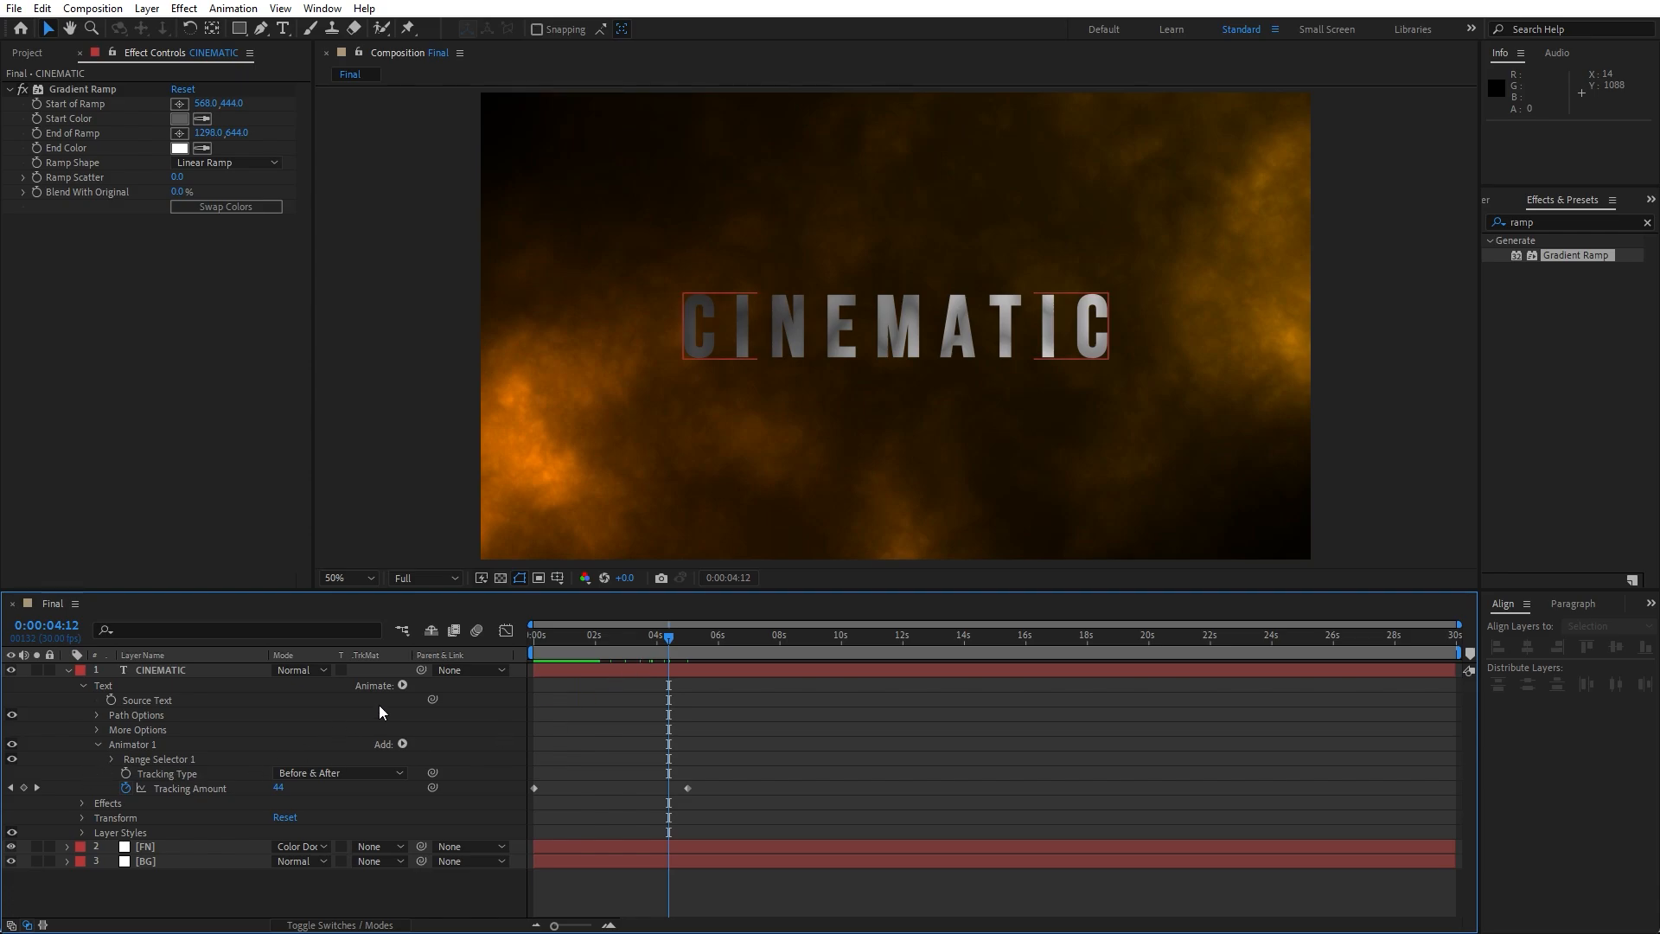
# - Add a Blur animator to the CINEMATIC text and keyframe its Blur at 20 at 0 seconds
pyautogui.click(402, 686)
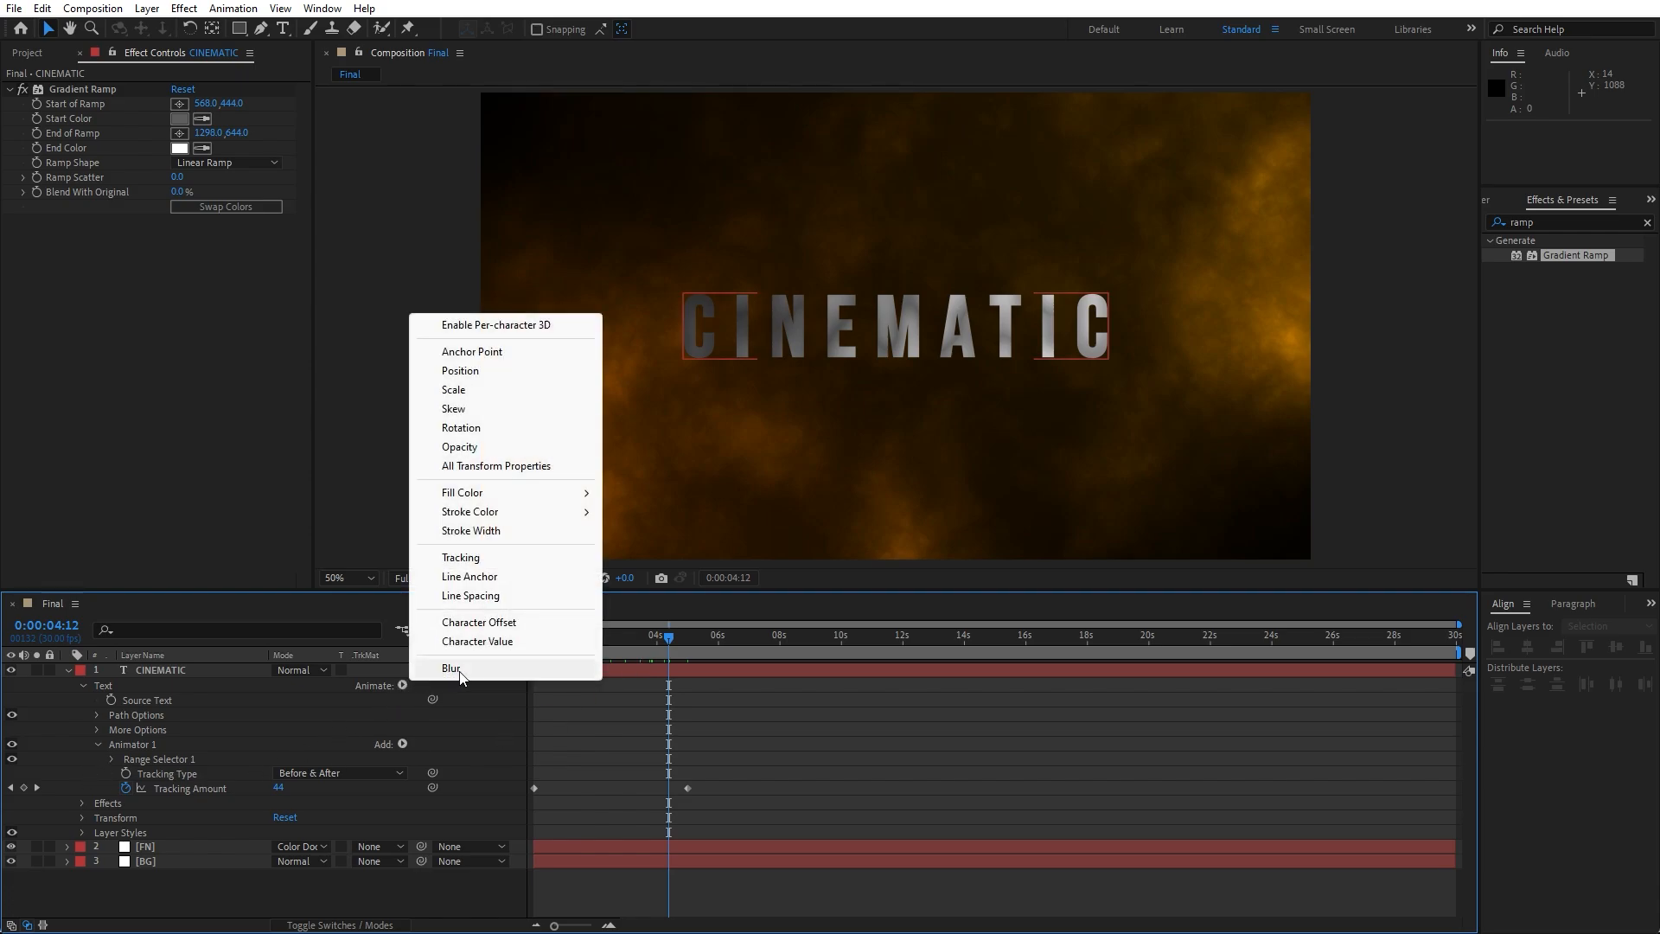
pyautogui.click(574, 660)
pyautogui.click(515, 652)
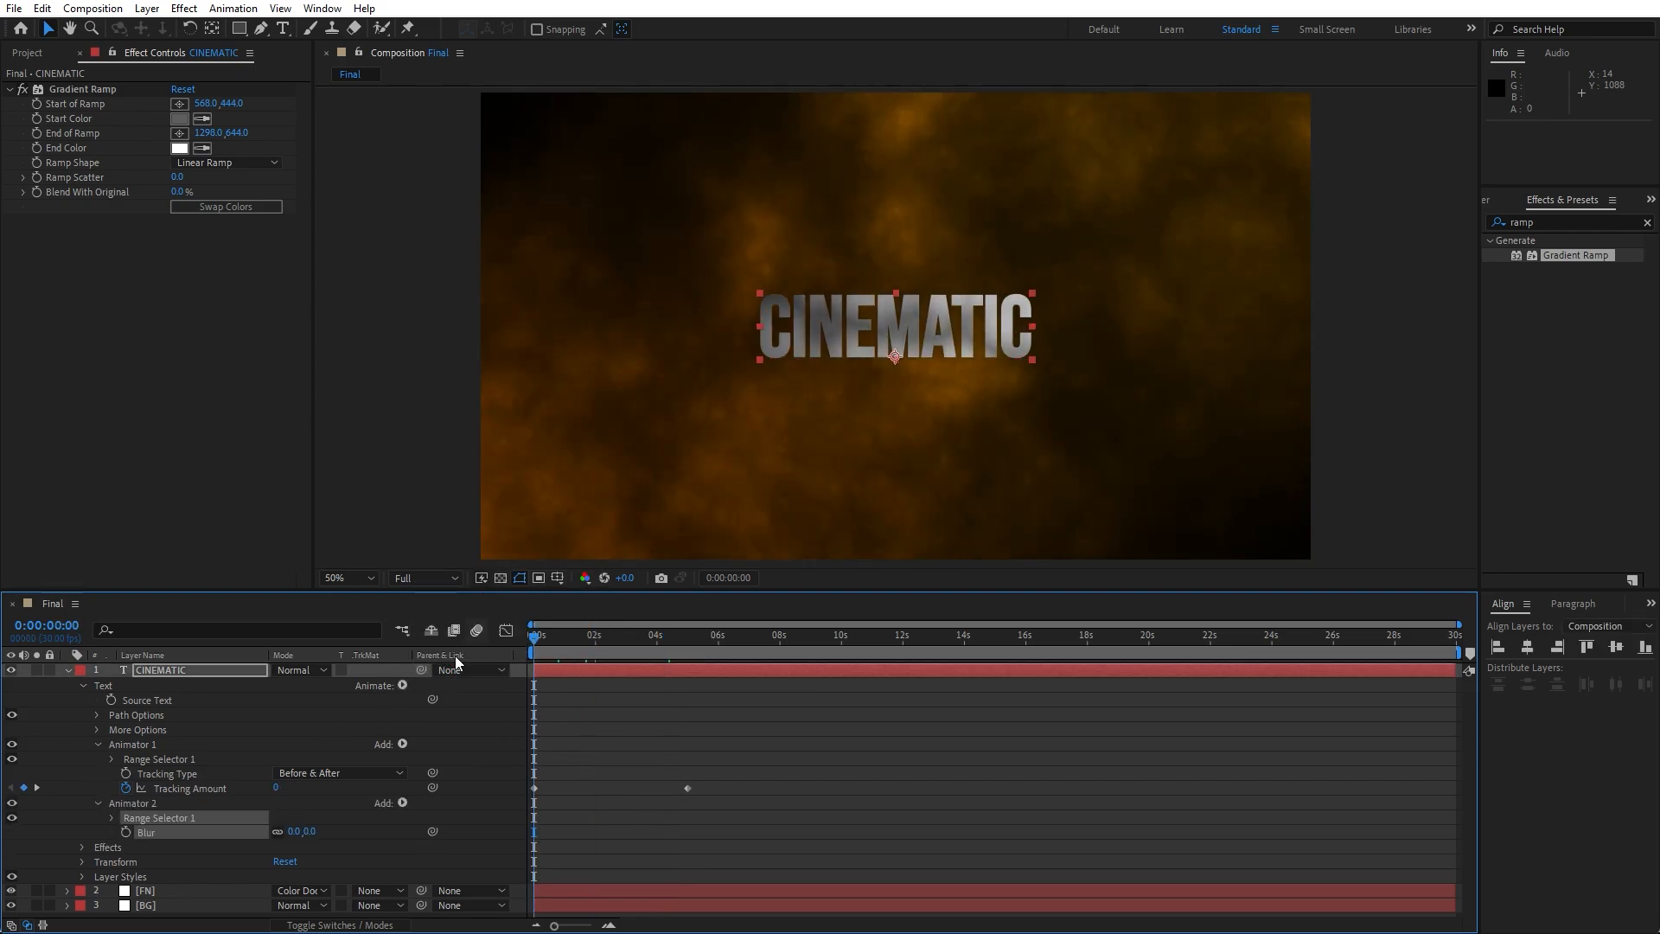
pyautogui.click(71, 820)
pyautogui.click(126, 832)
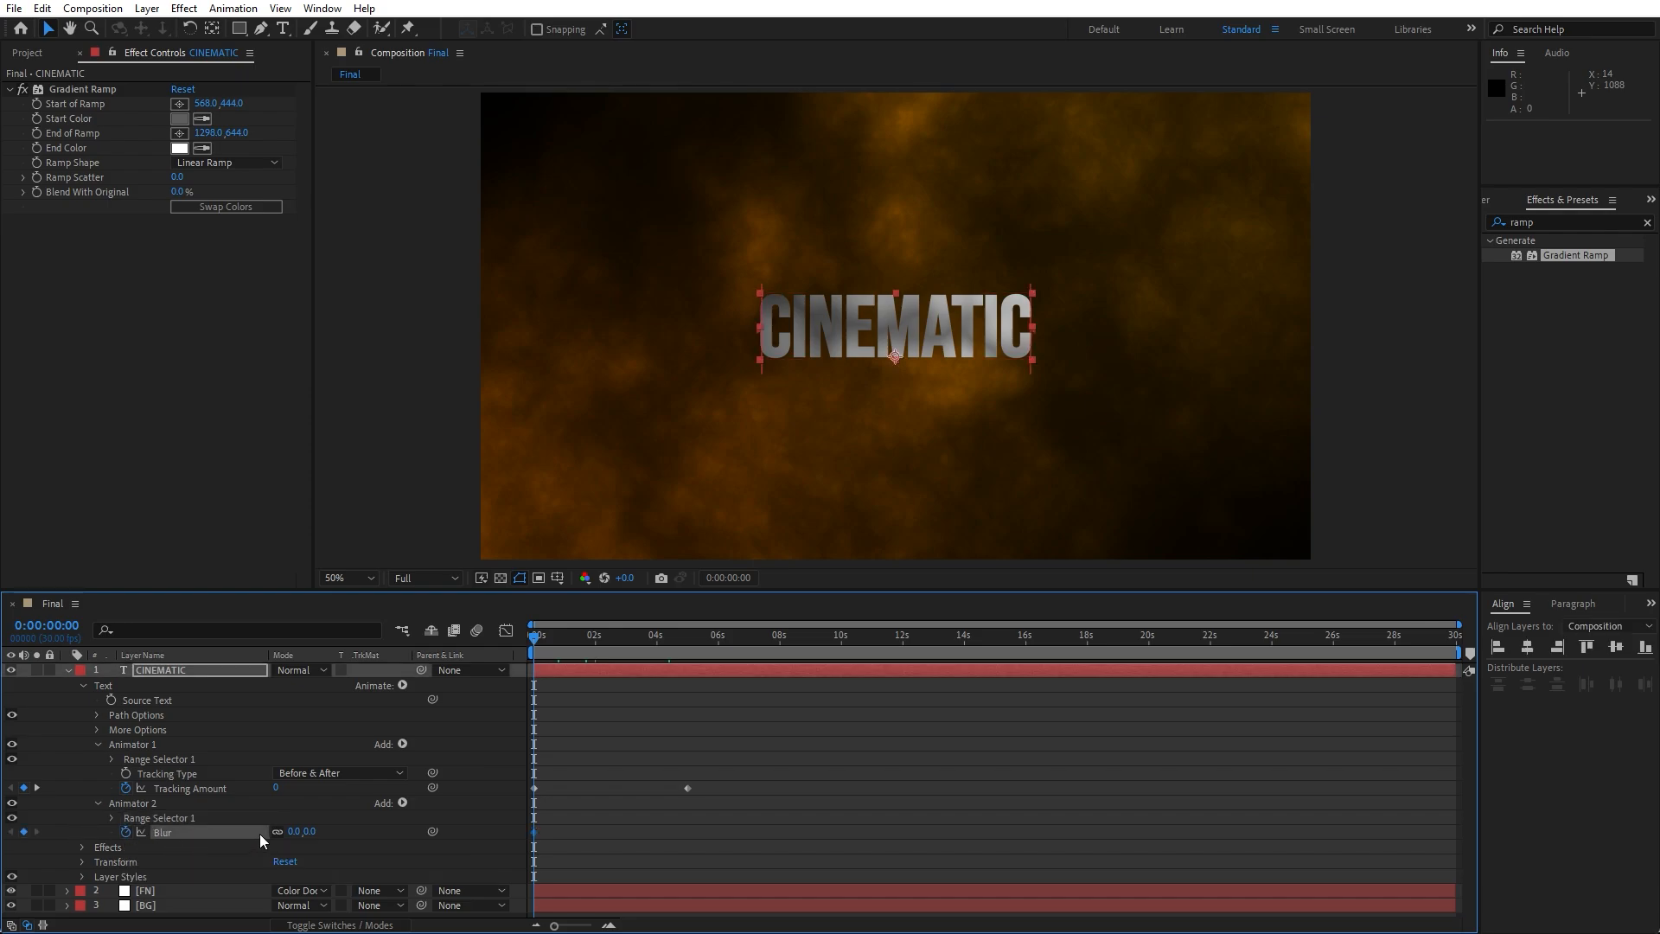
pyautogui.click(294, 833)
pyautogui.write('20')
pyautogui.click(246, 806)
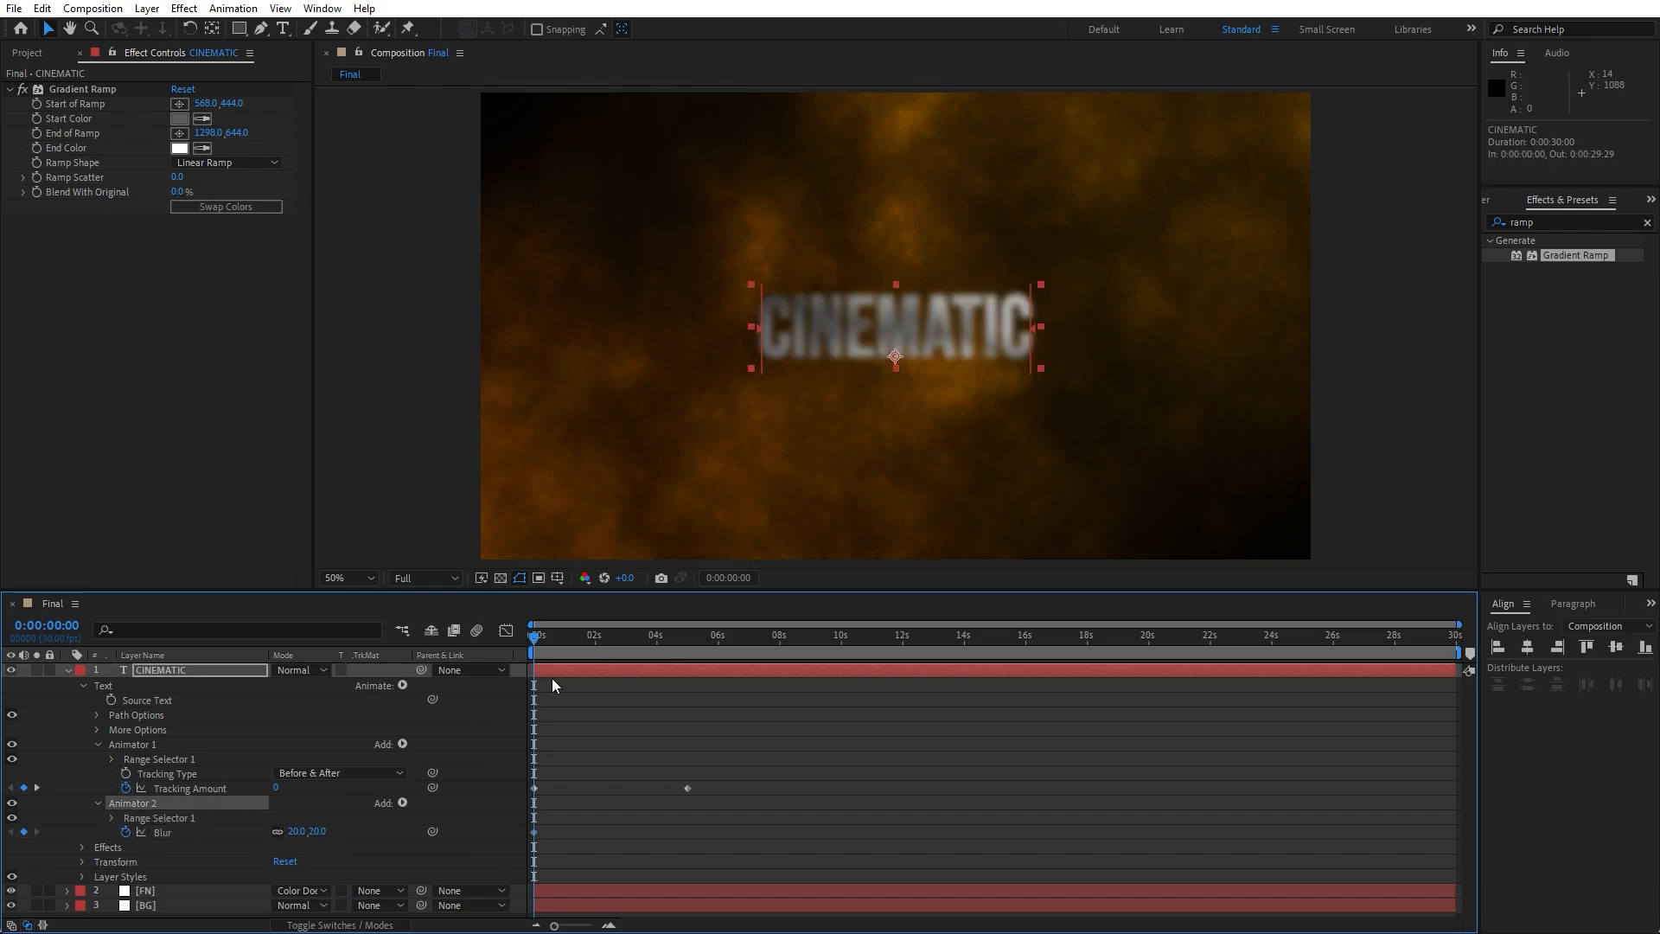
# - Keyframe the CINEMATIC text's Blur at 0 at 5 seconds, preview the animation and collapse the layer
pyautogui.moveTo(554, 641); pyautogui.dragTo(687, 642)
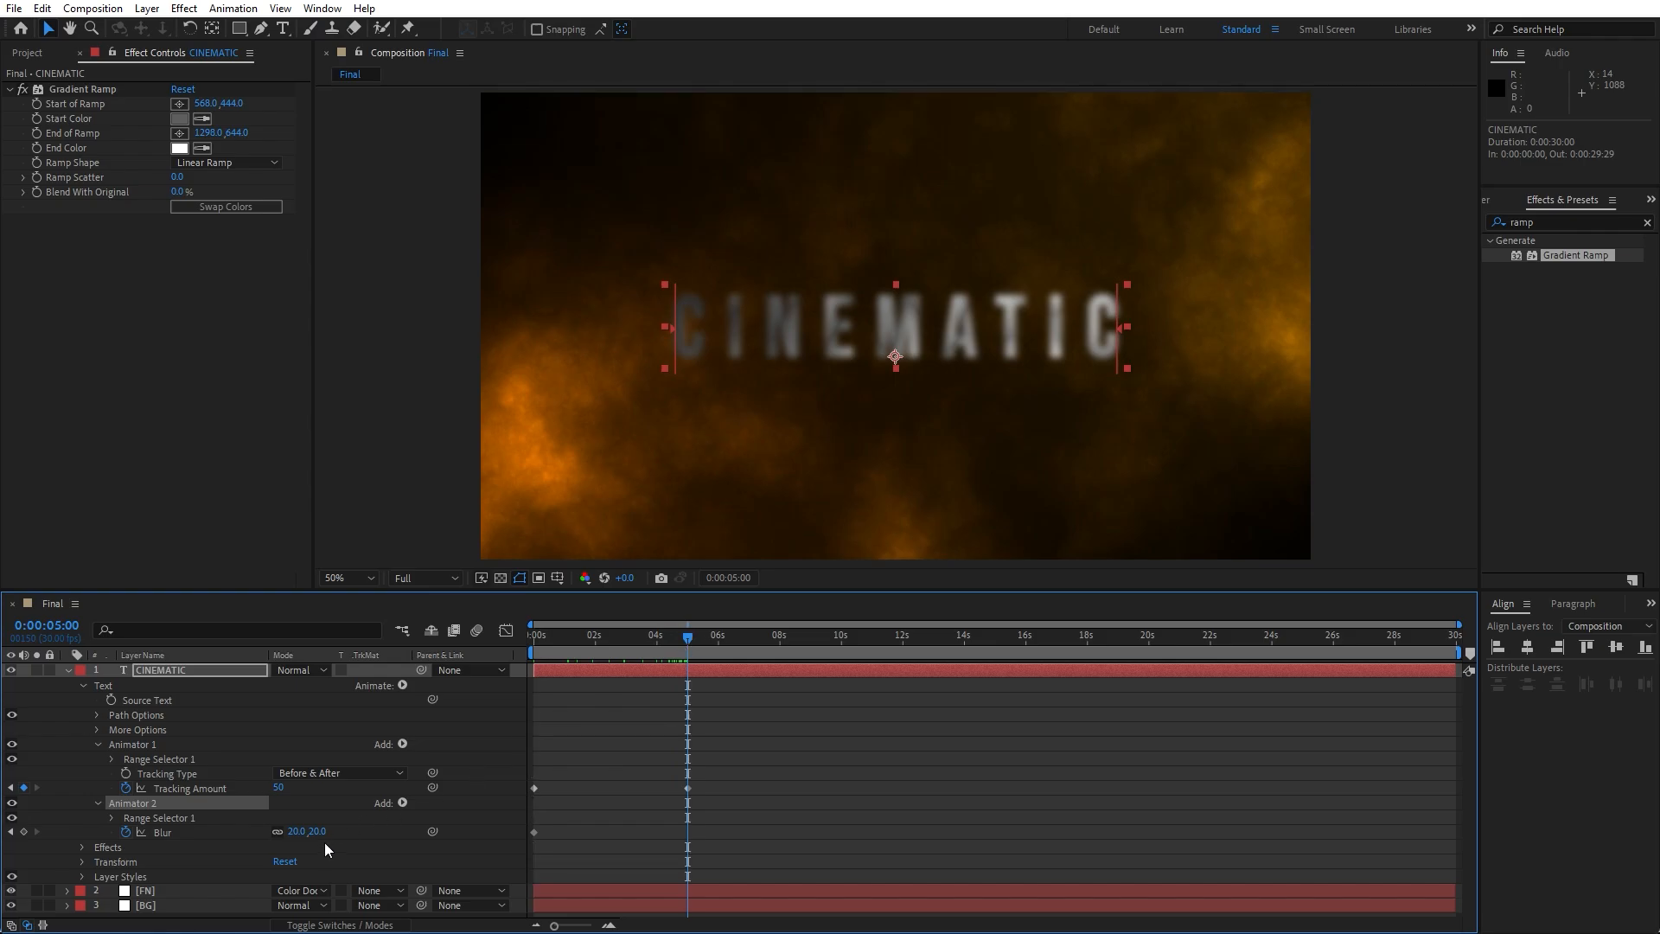
pyautogui.click(296, 832)
pyautogui.write('0')
pyautogui.press('Return')
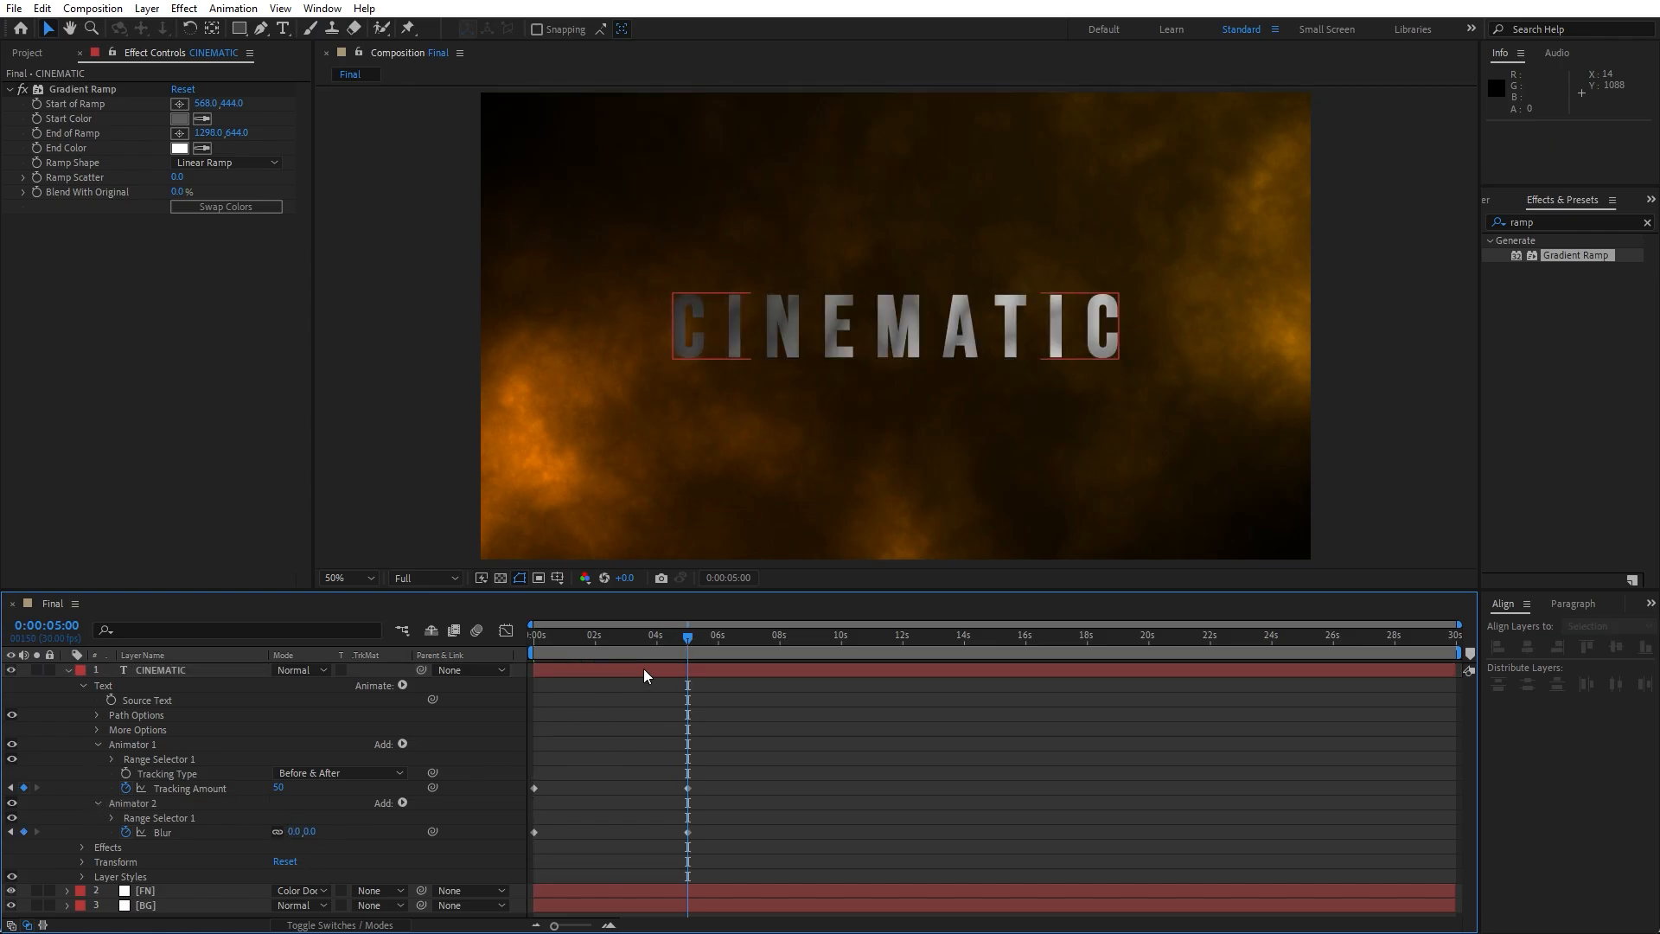
pyautogui.press('space')
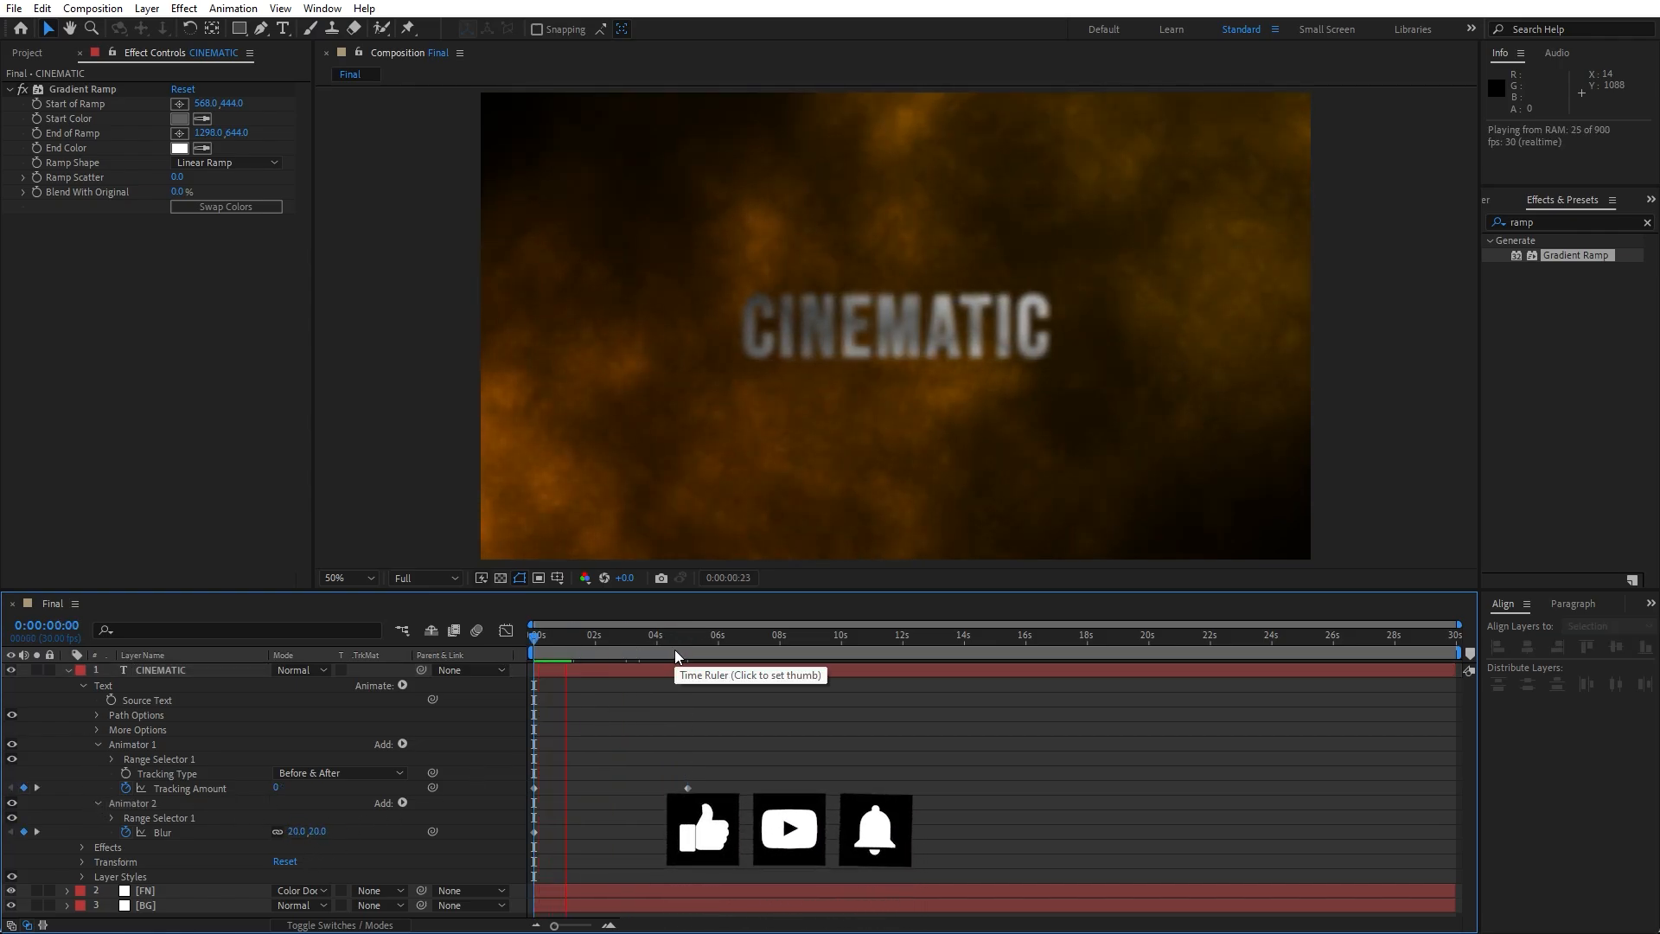
pyautogui.click(679, 644)
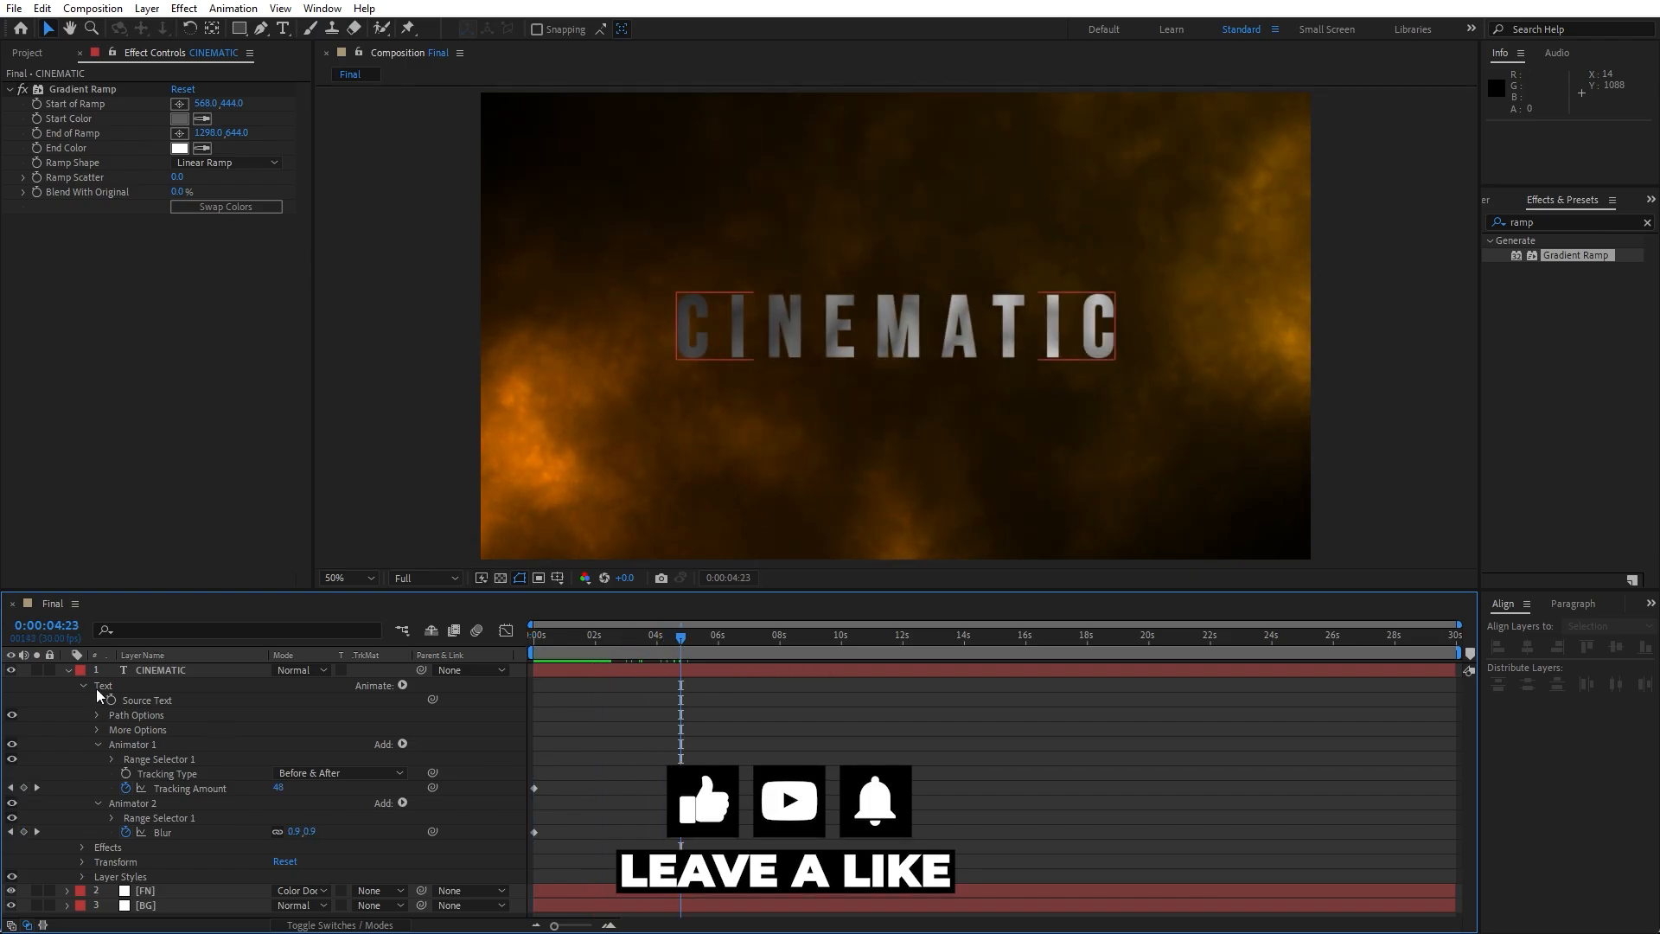
pyautogui.click(68, 671)
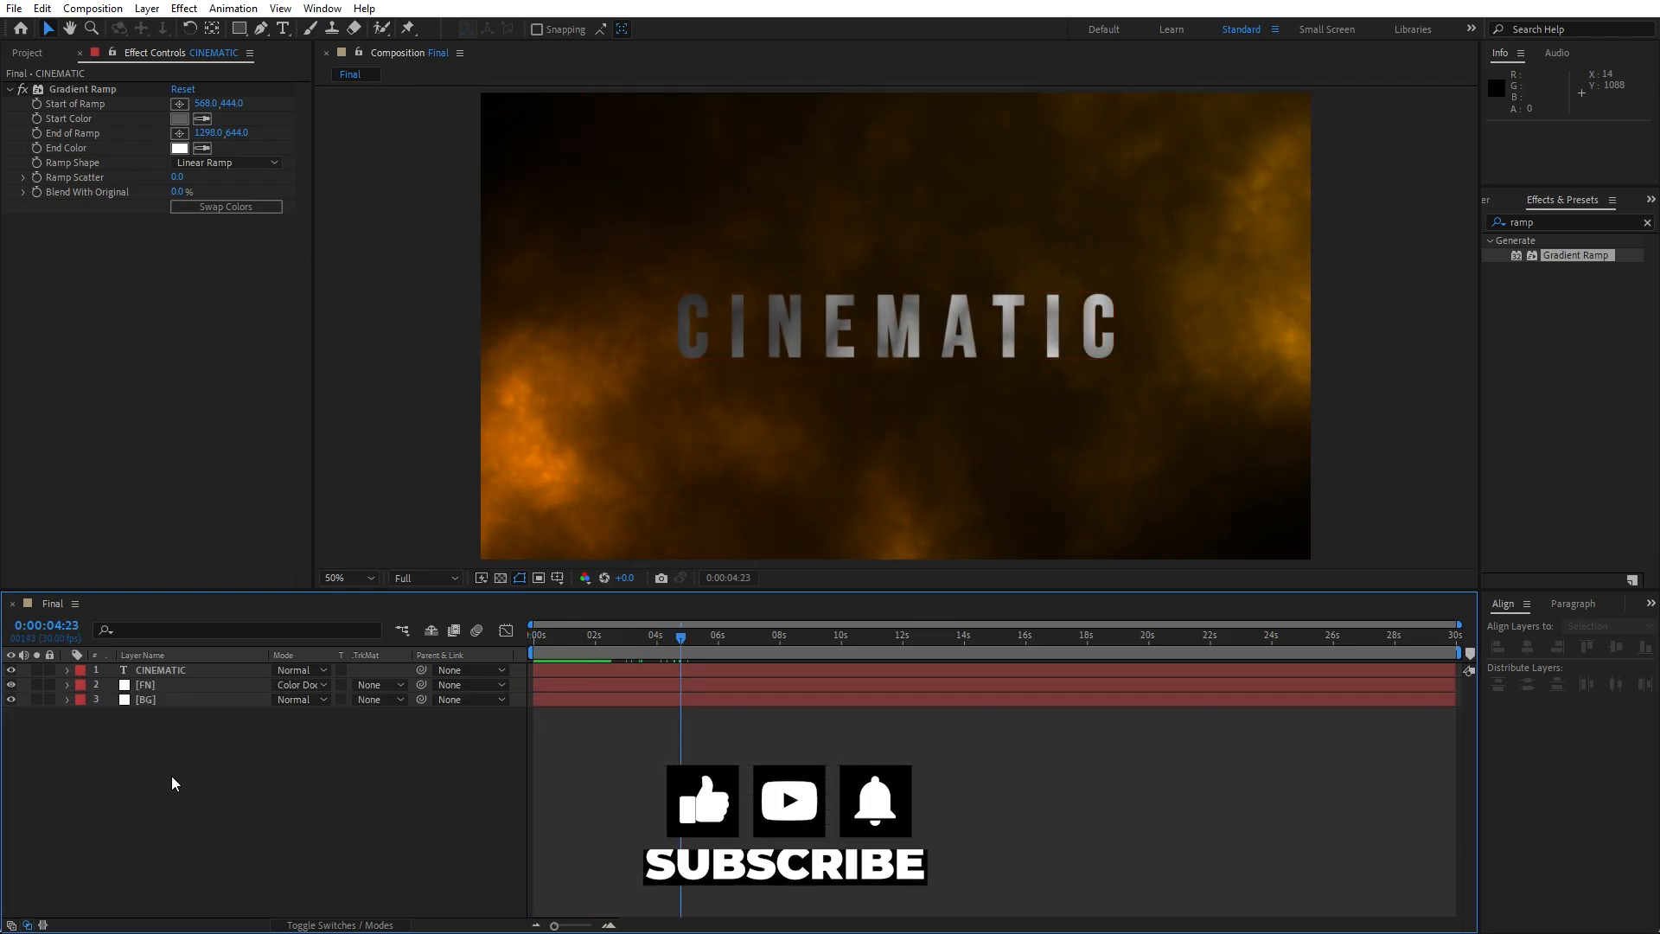
# - Duplicate the CINEMATIC layer, move the copy below the original and set the copy's Scale to 98%
pyautogui.click(180, 669)
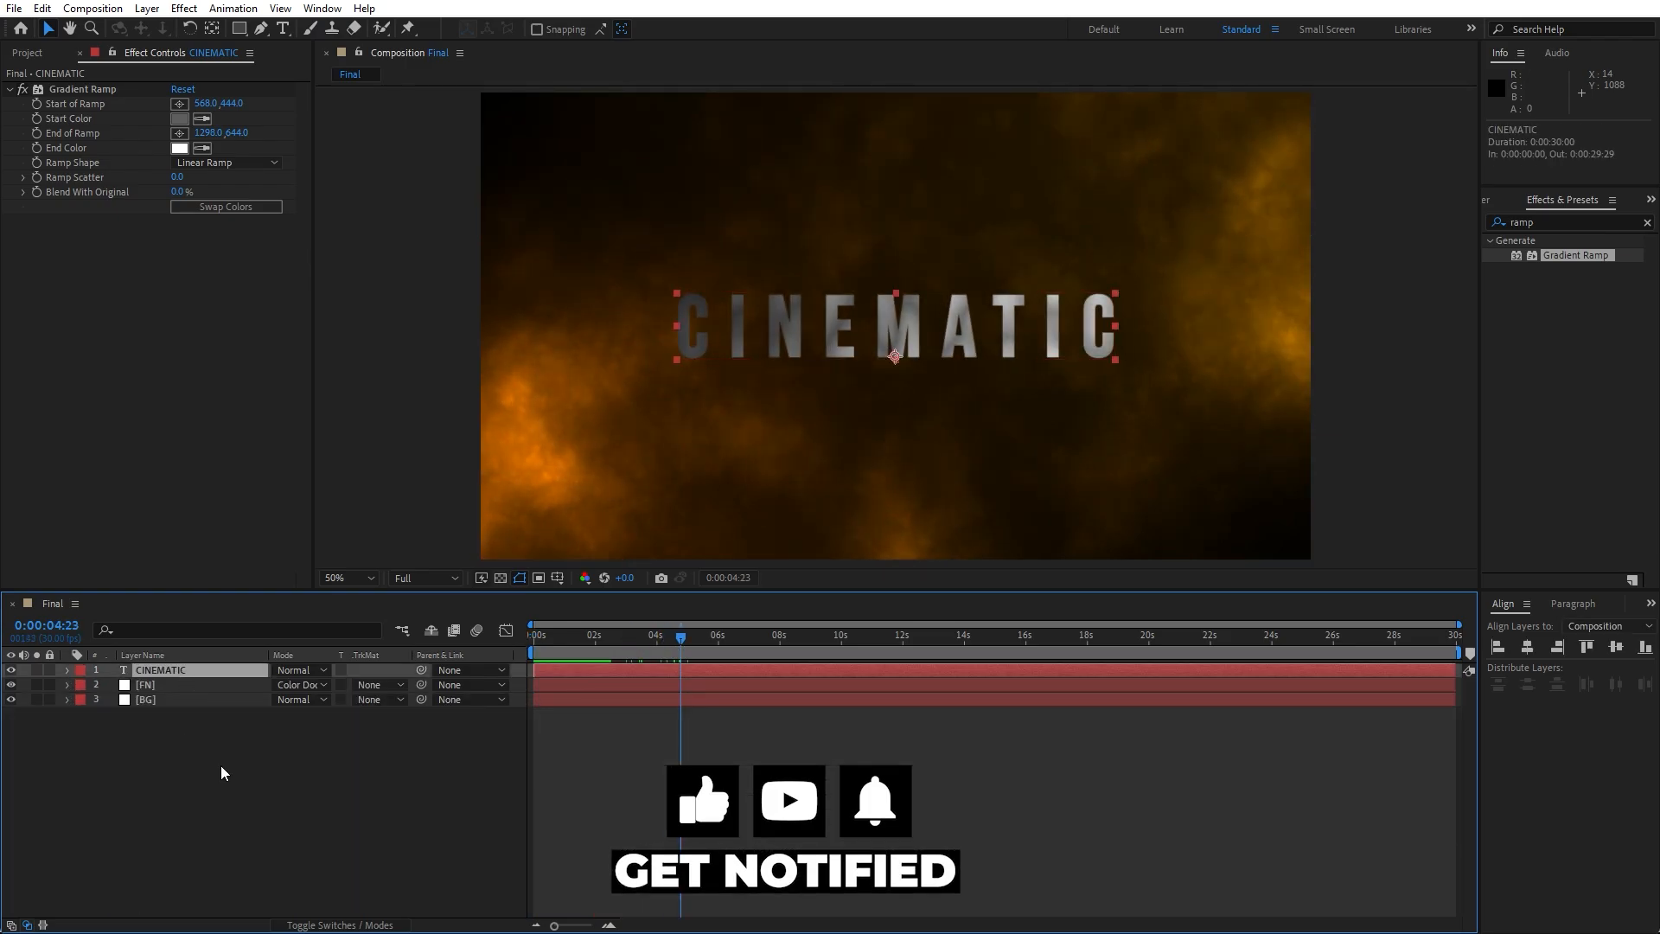
pyautogui.hotkey('ctrl', 'd')
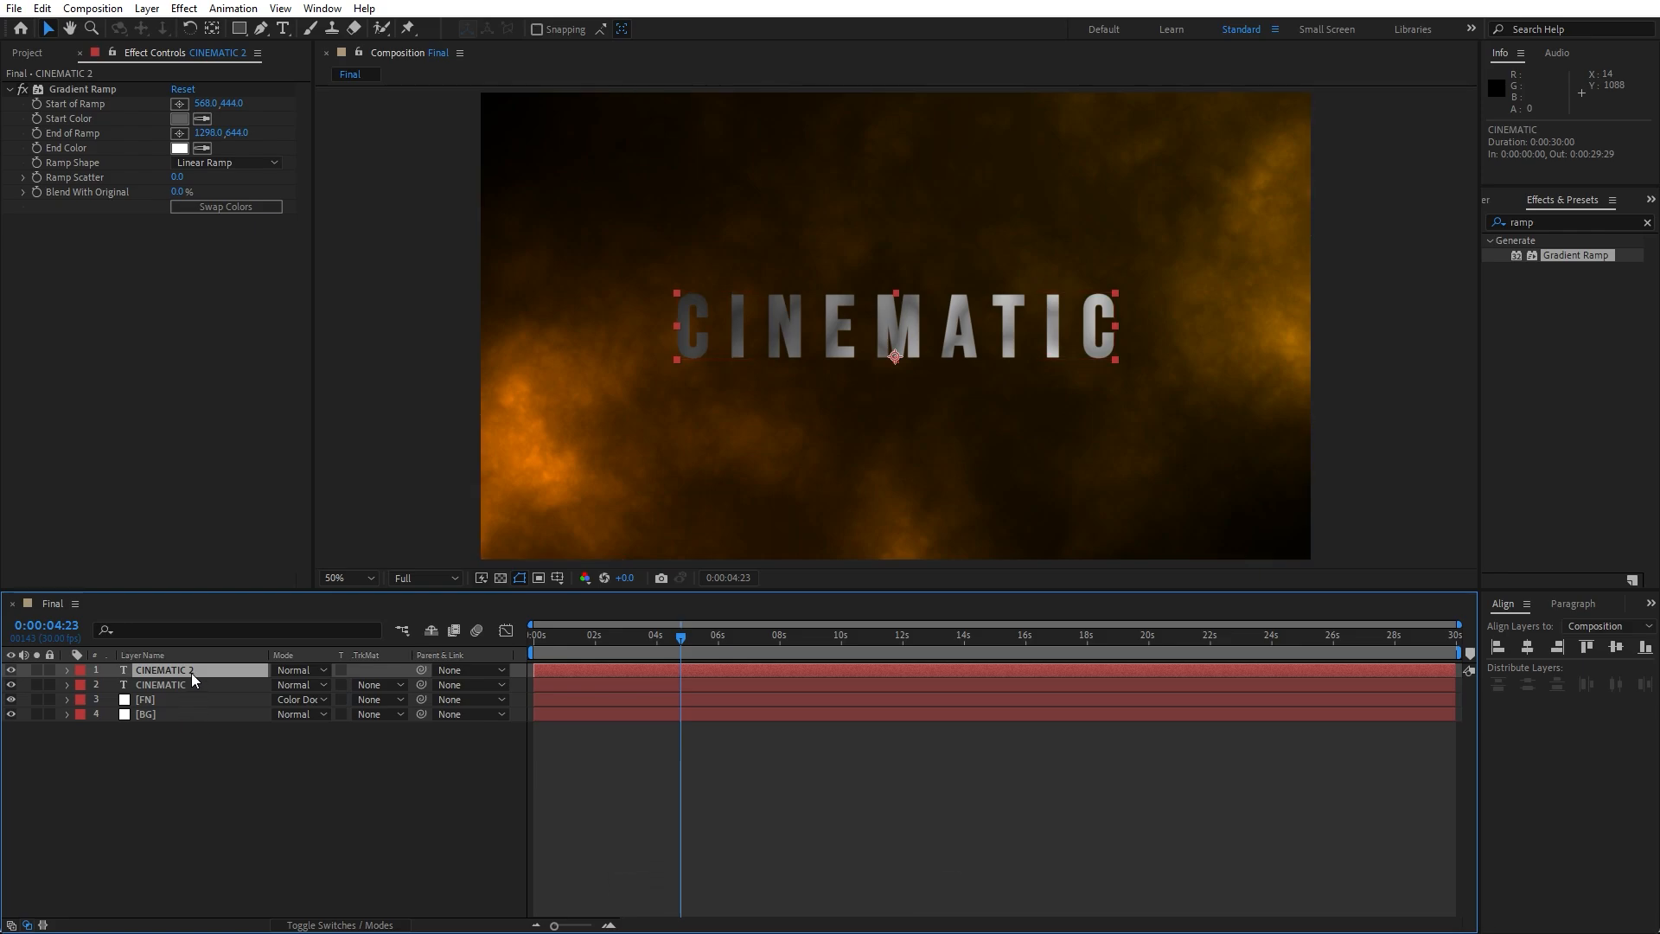
pyautogui.moveTo(191, 673); pyautogui.dragTo(194, 686)
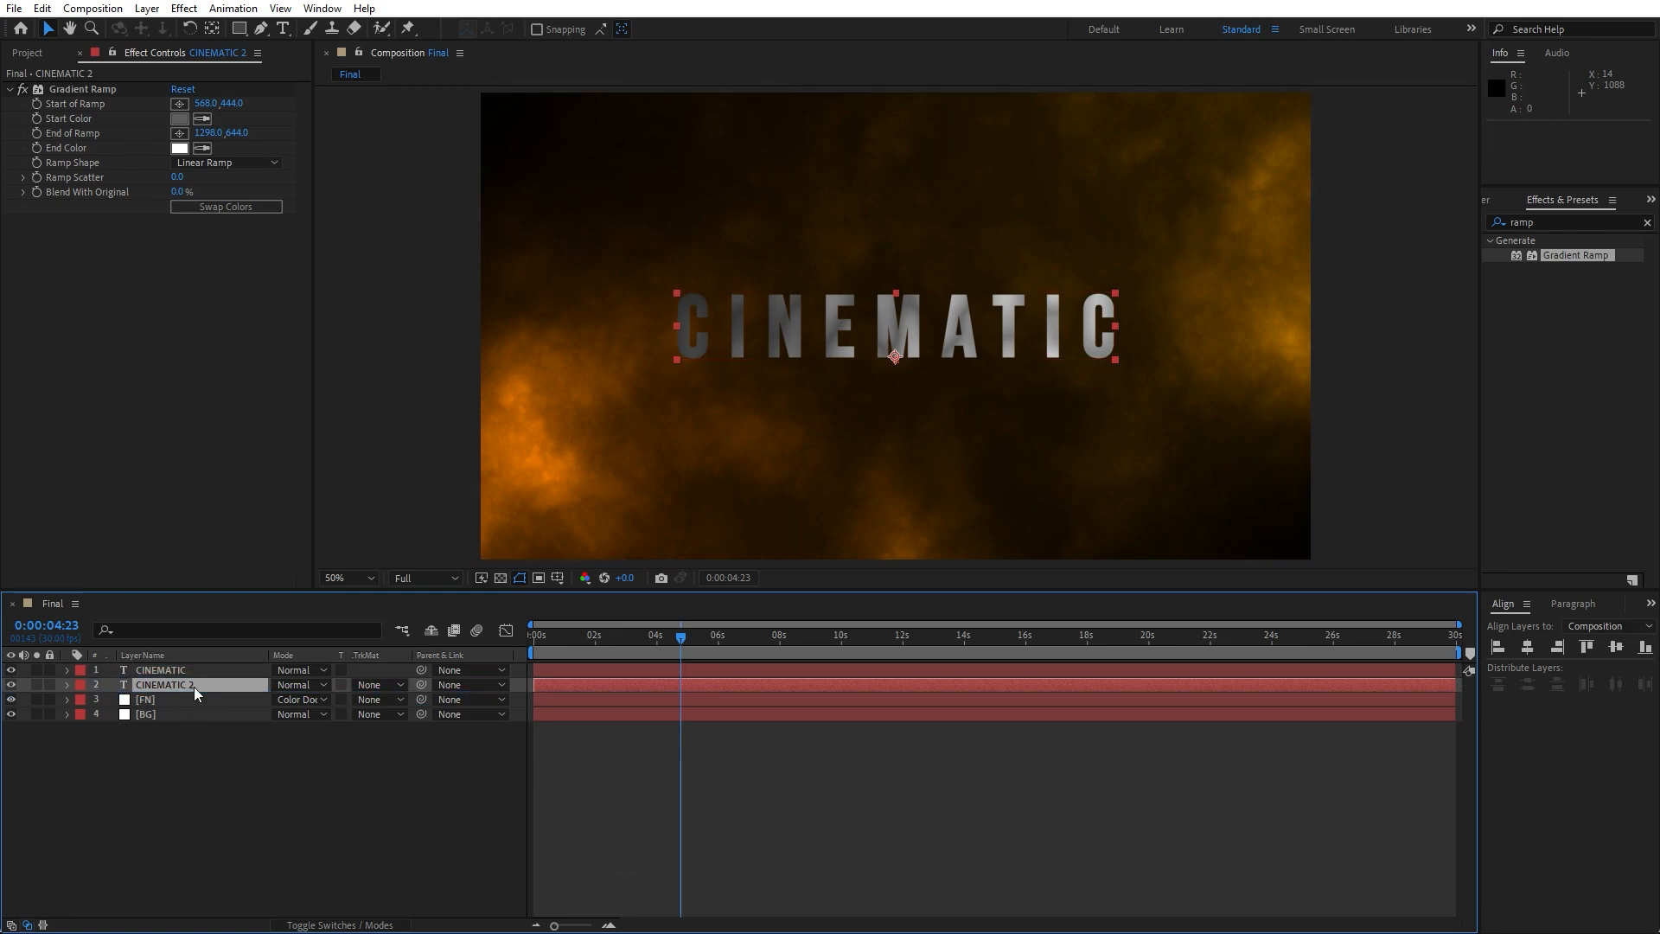
pyautogui.press('s')
pyautogui.click(298, 699)
pyautogui.write('98')
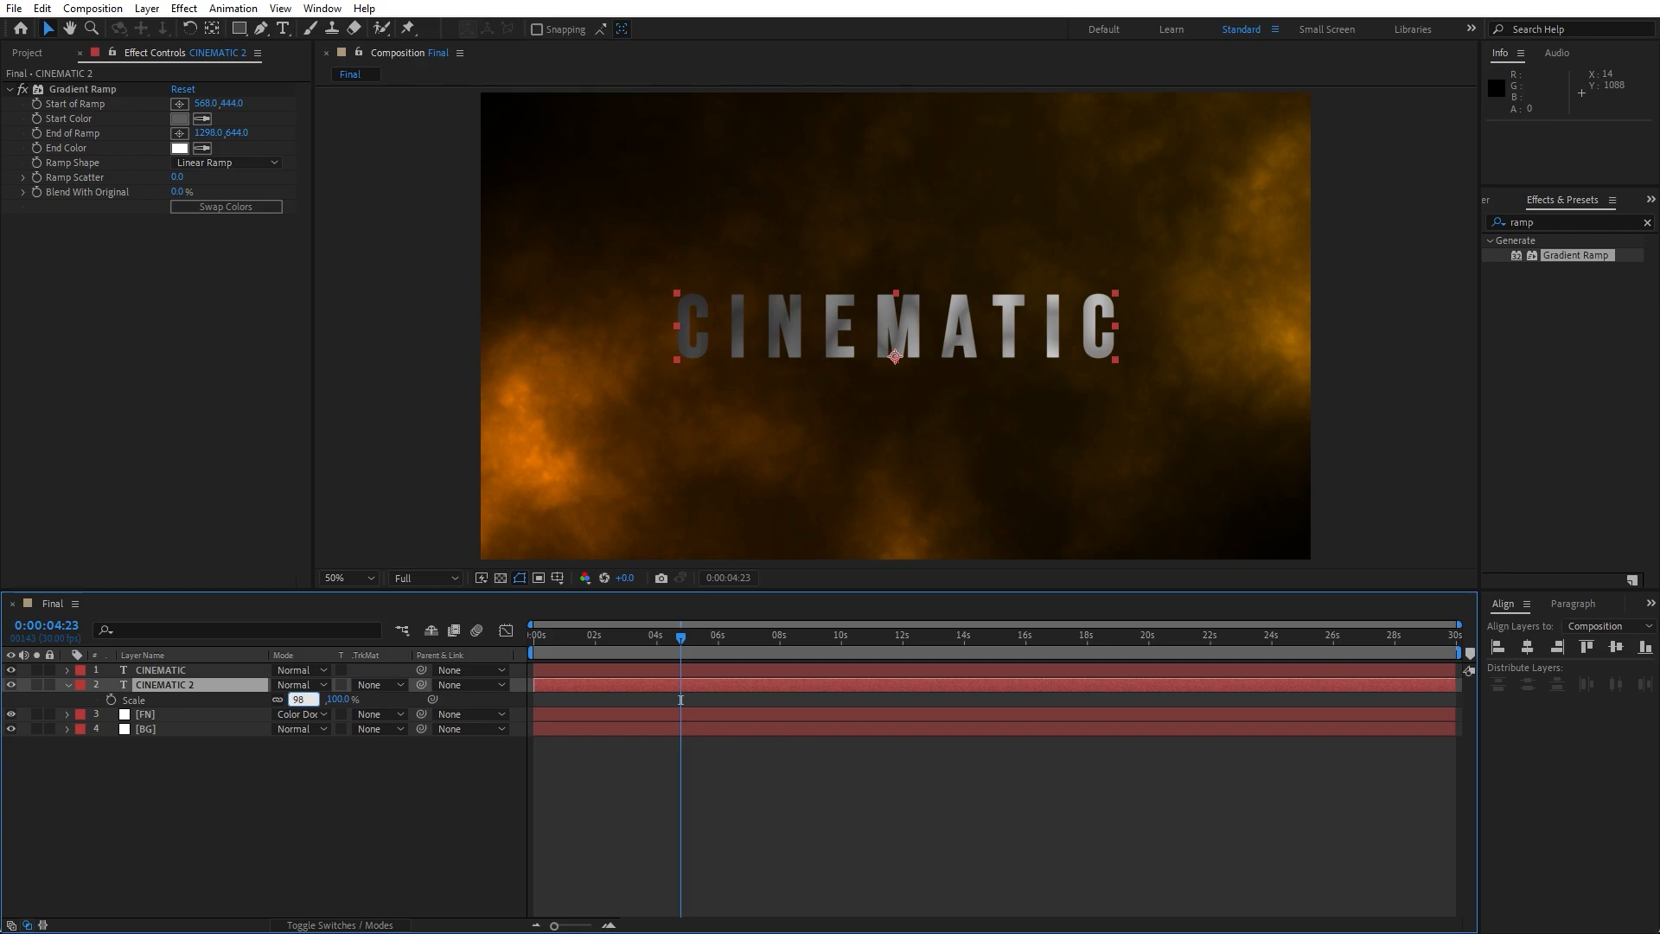
pyautogui.click(298, 808)
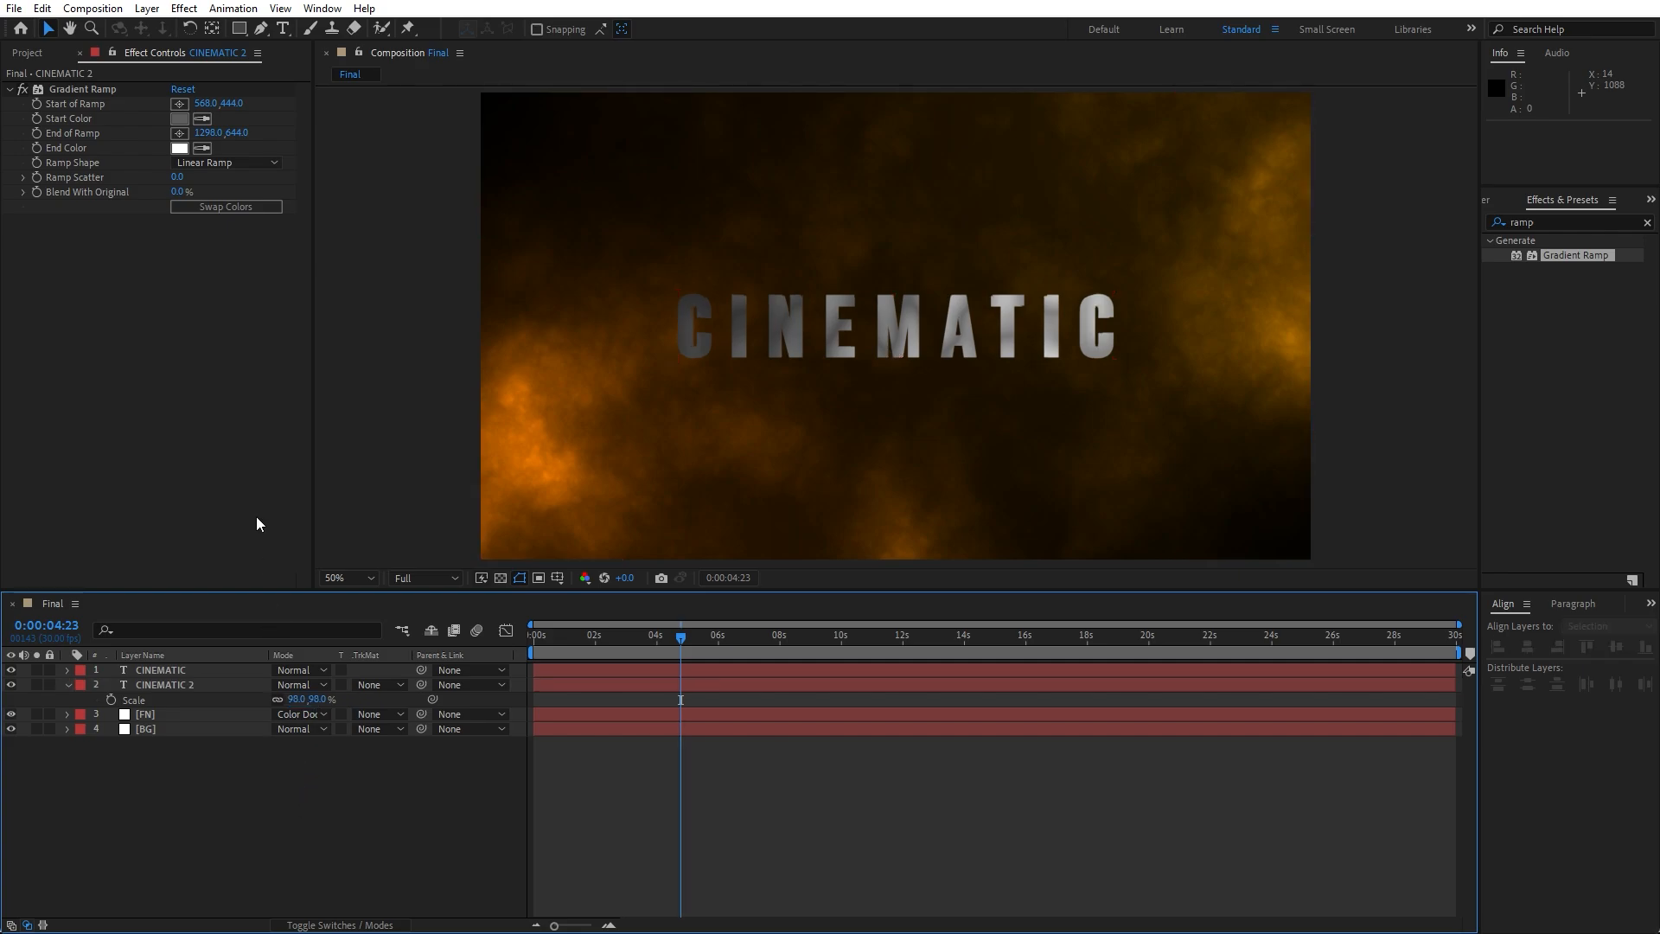
# - Set the Gradient Ramp start color of the CINEMATIC 2 layer to white (FFFFFF)
pyautogui.click(185, 683)
pyautogui.click(182, 119)
pyautogui.moveTo(737, 587); pyautogui.dragTo(611, 586)
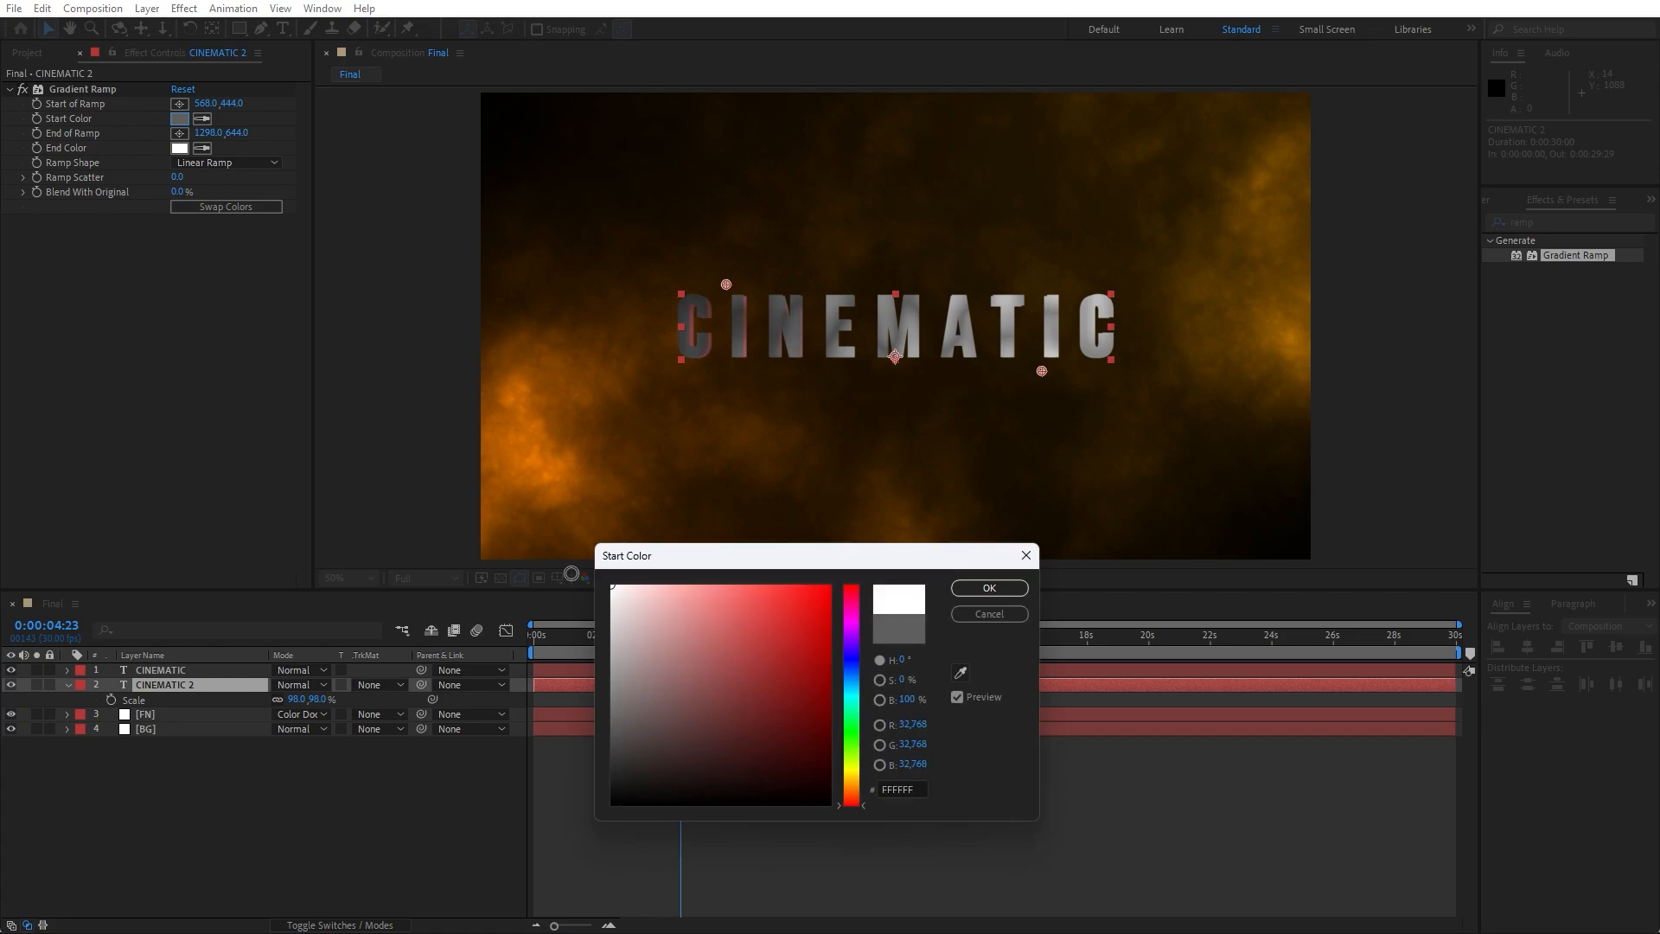
pyautogui.click(995, 590)
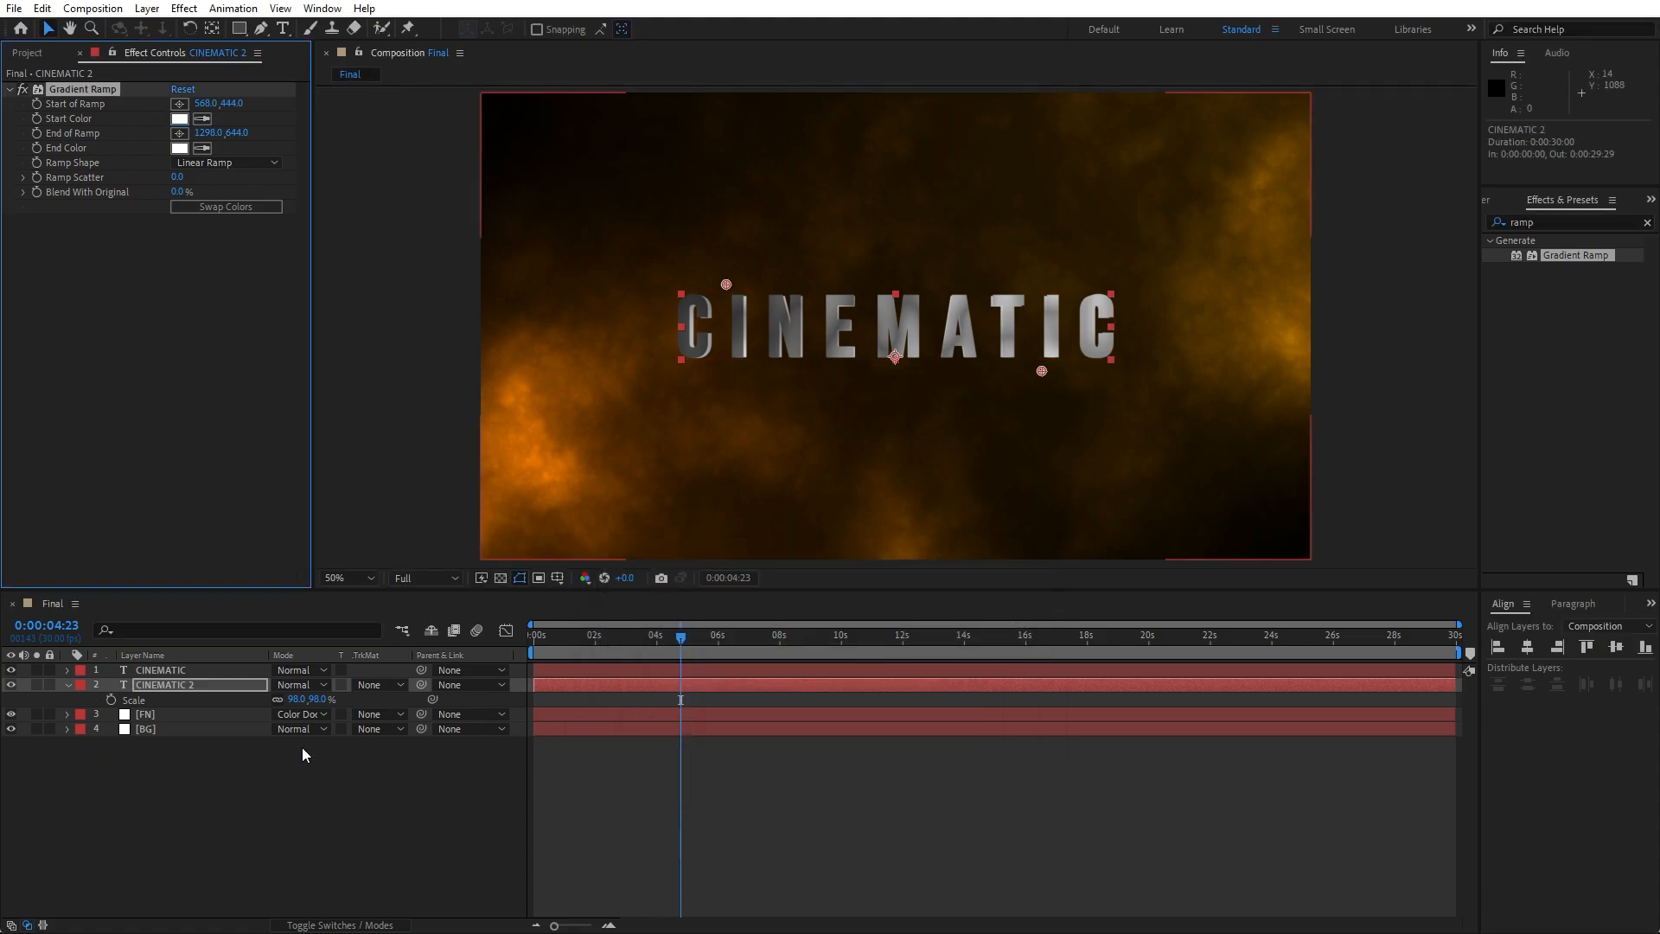
pyautogui.click(218, 776)
# - Set the Blur keyframe at 0 seconds on the CINEMATIC 2 layer to 10 and collapse its properties
pyautogui.click(179, 684)
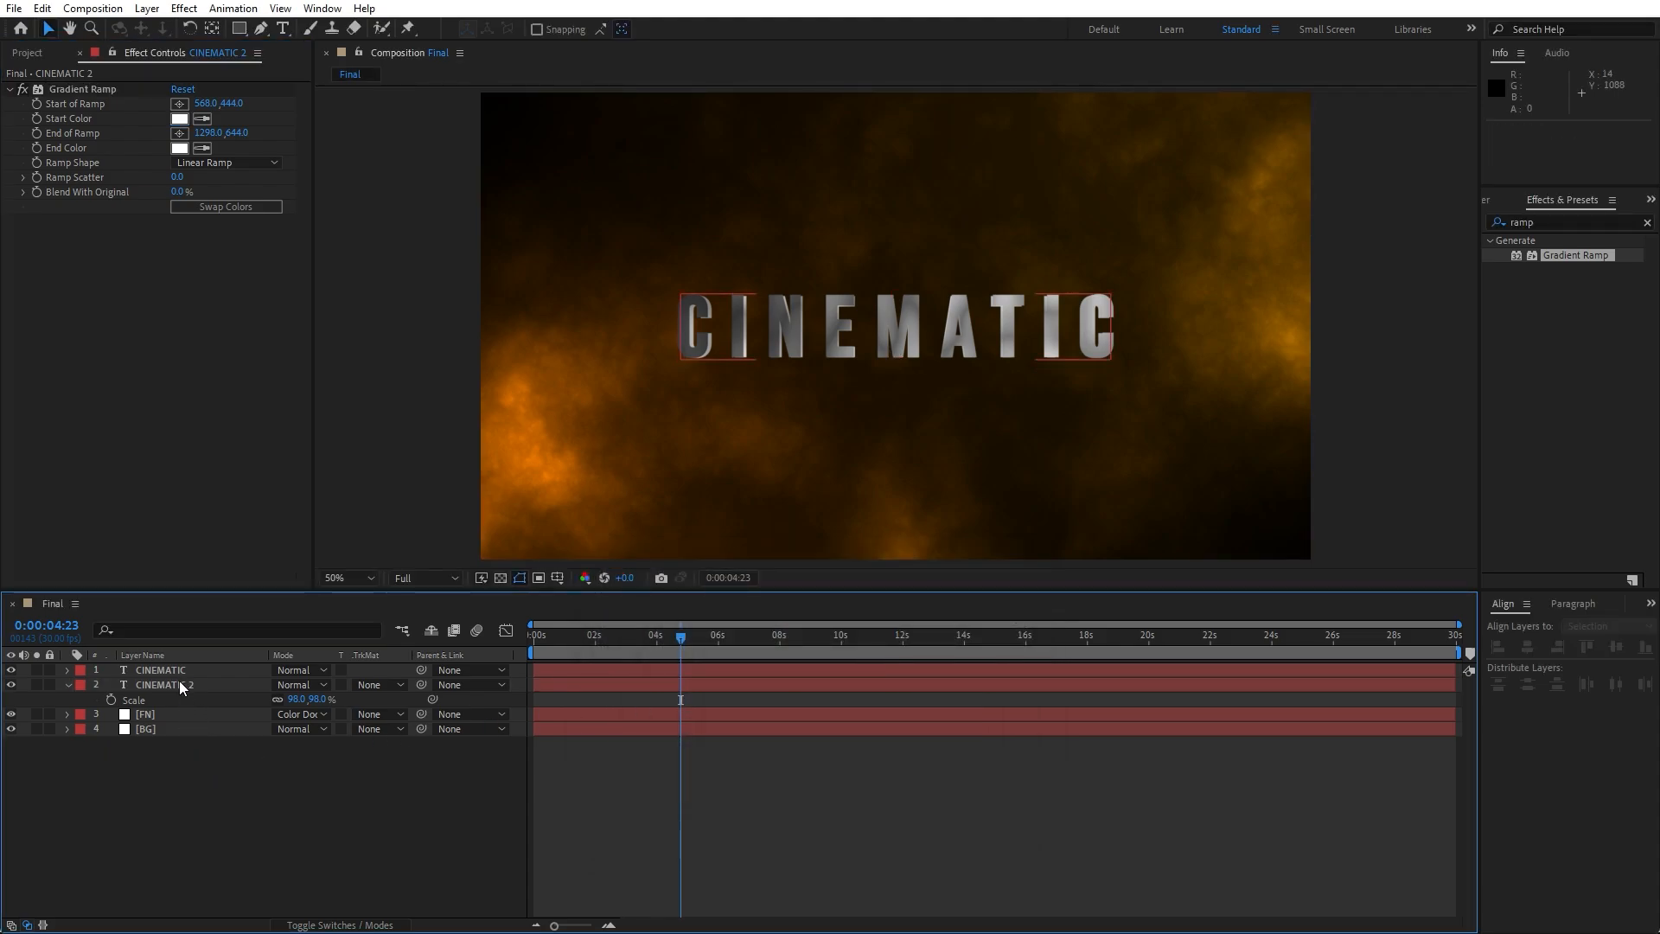
pyautogui.click(176, 687)
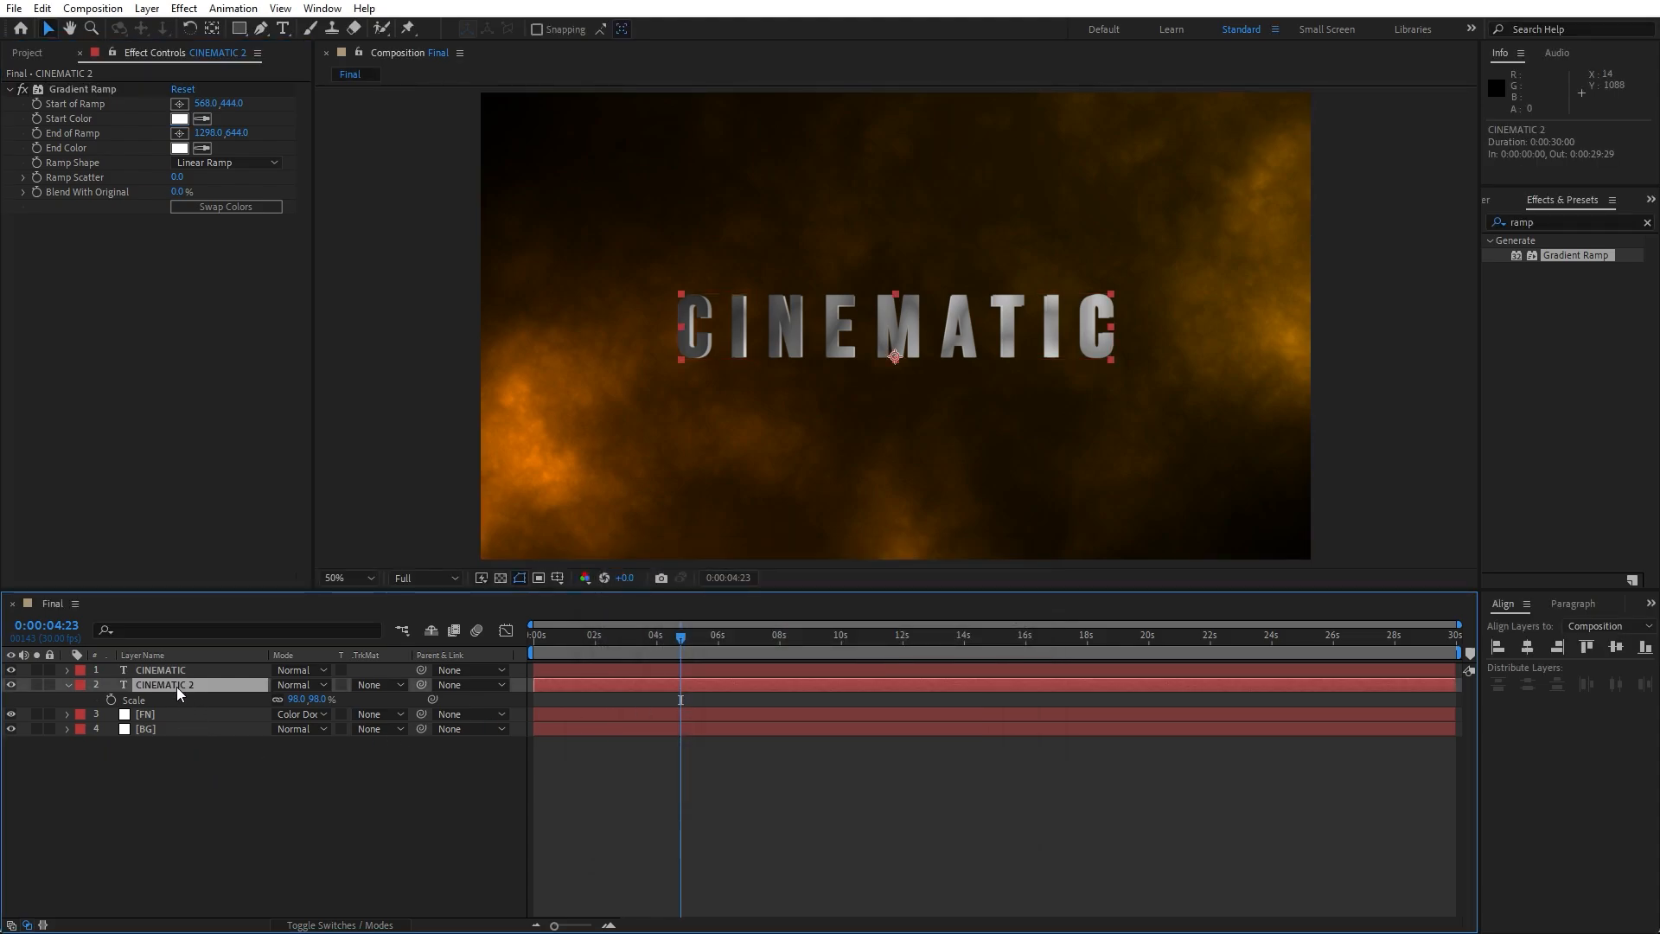
pyautogui.press('u')
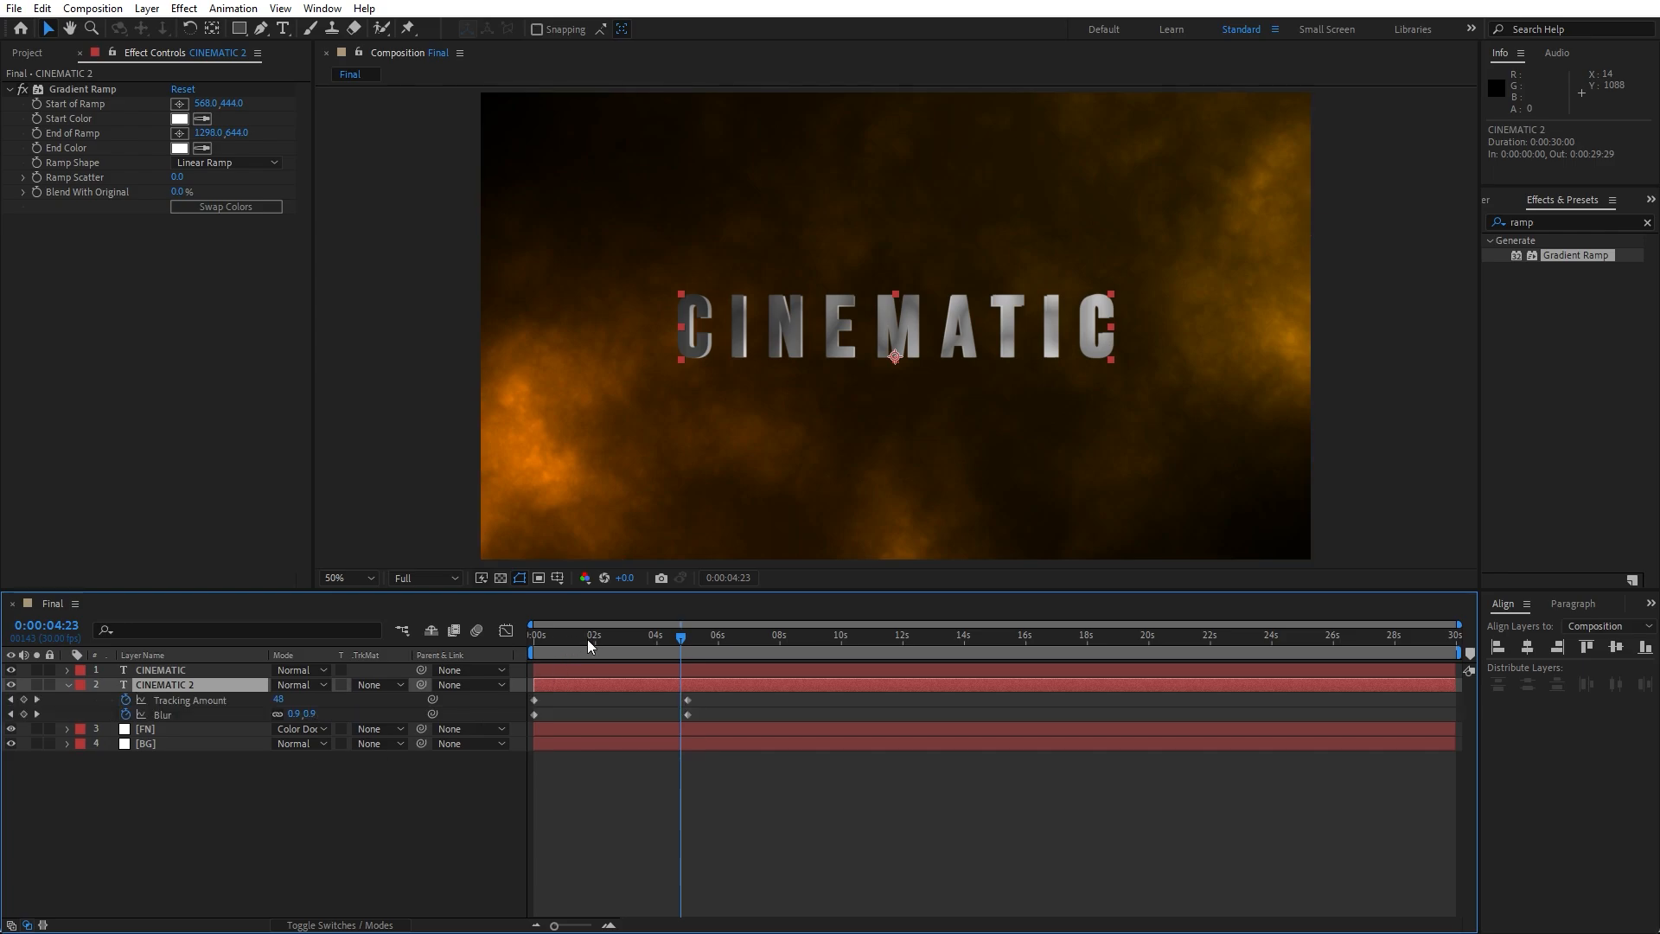
pyautogui.press('Home')
pyautogui.click(294, 801)
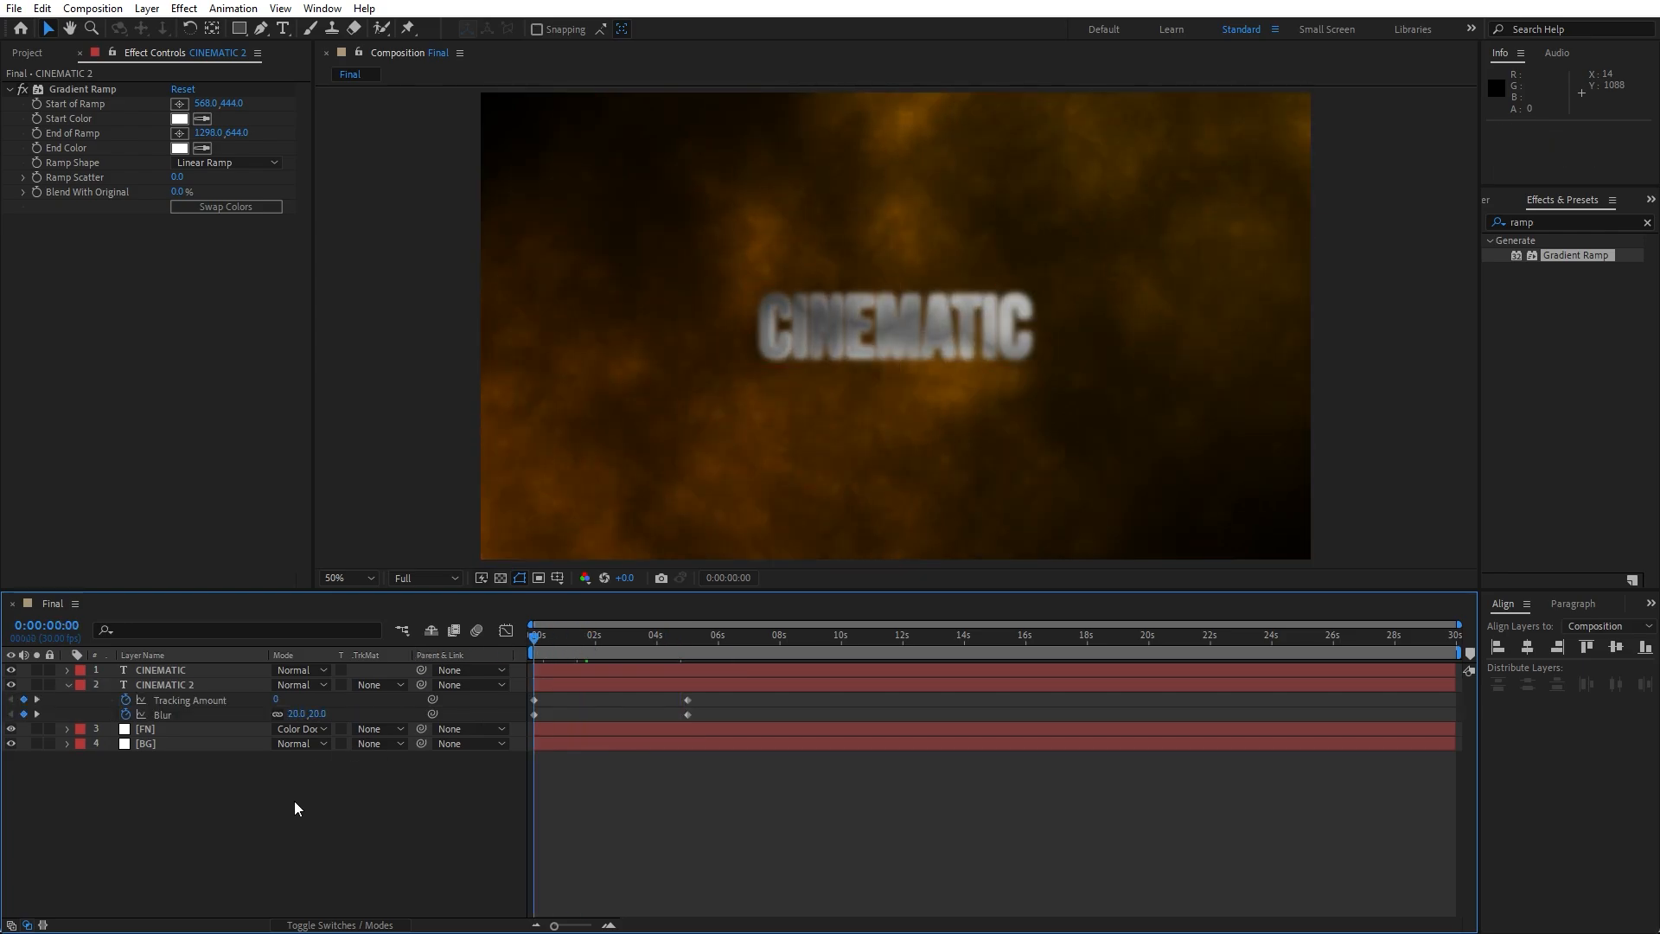
pyautogui.click(296, 714)
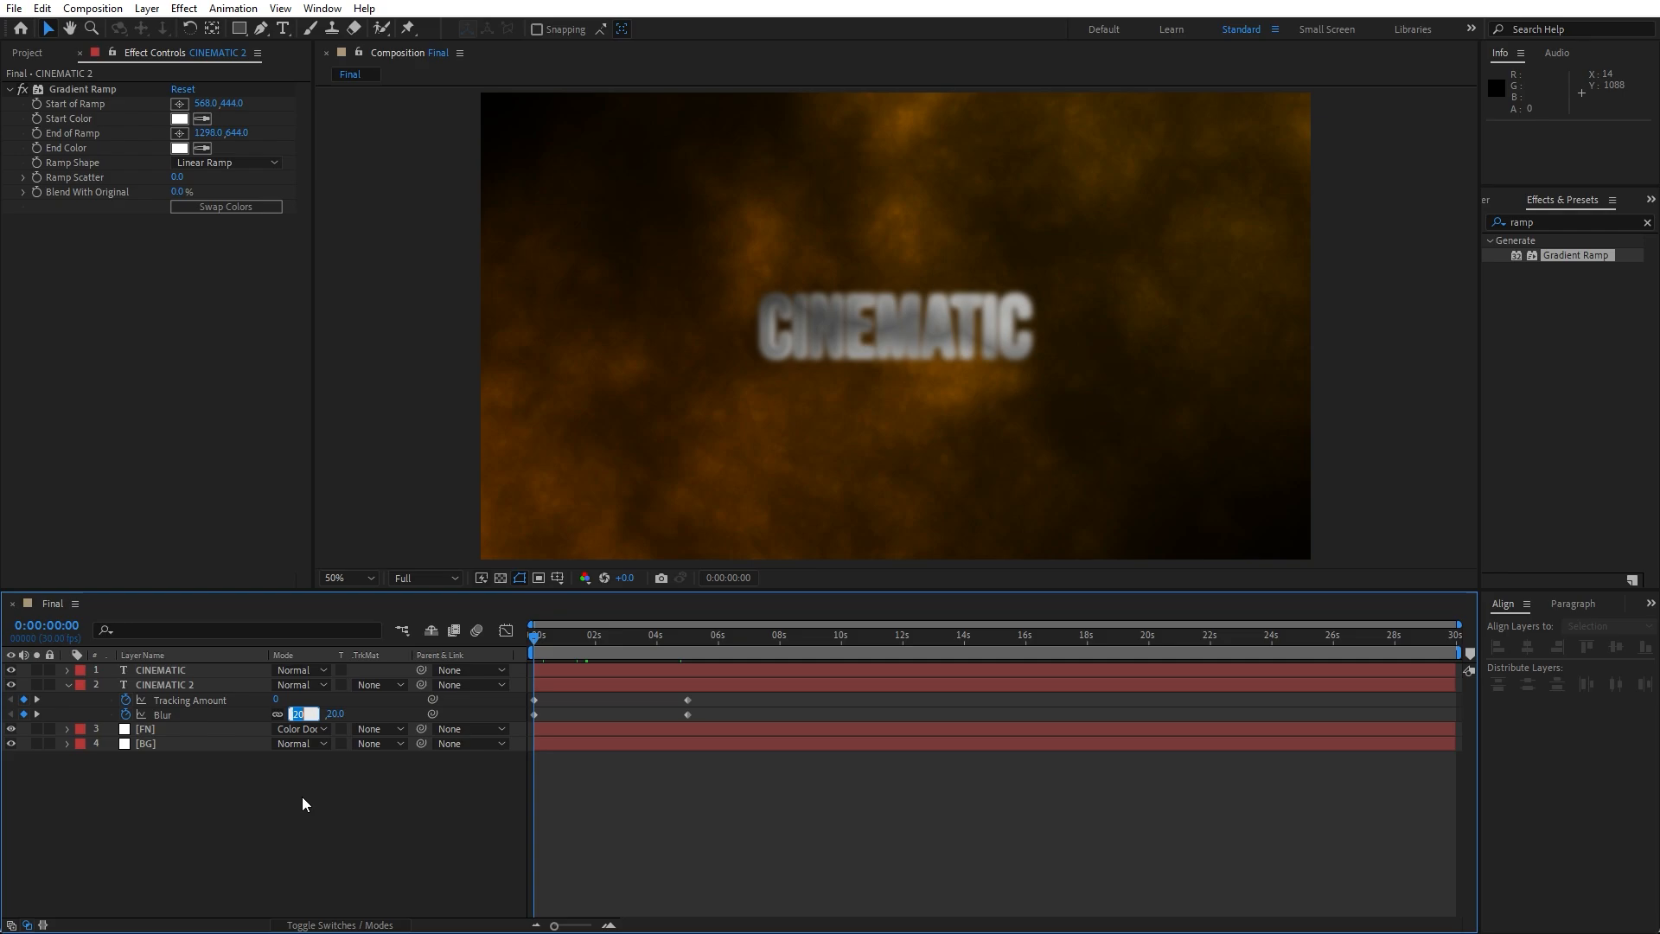
pyautogui.write('10')
pyautogui.press('Return')
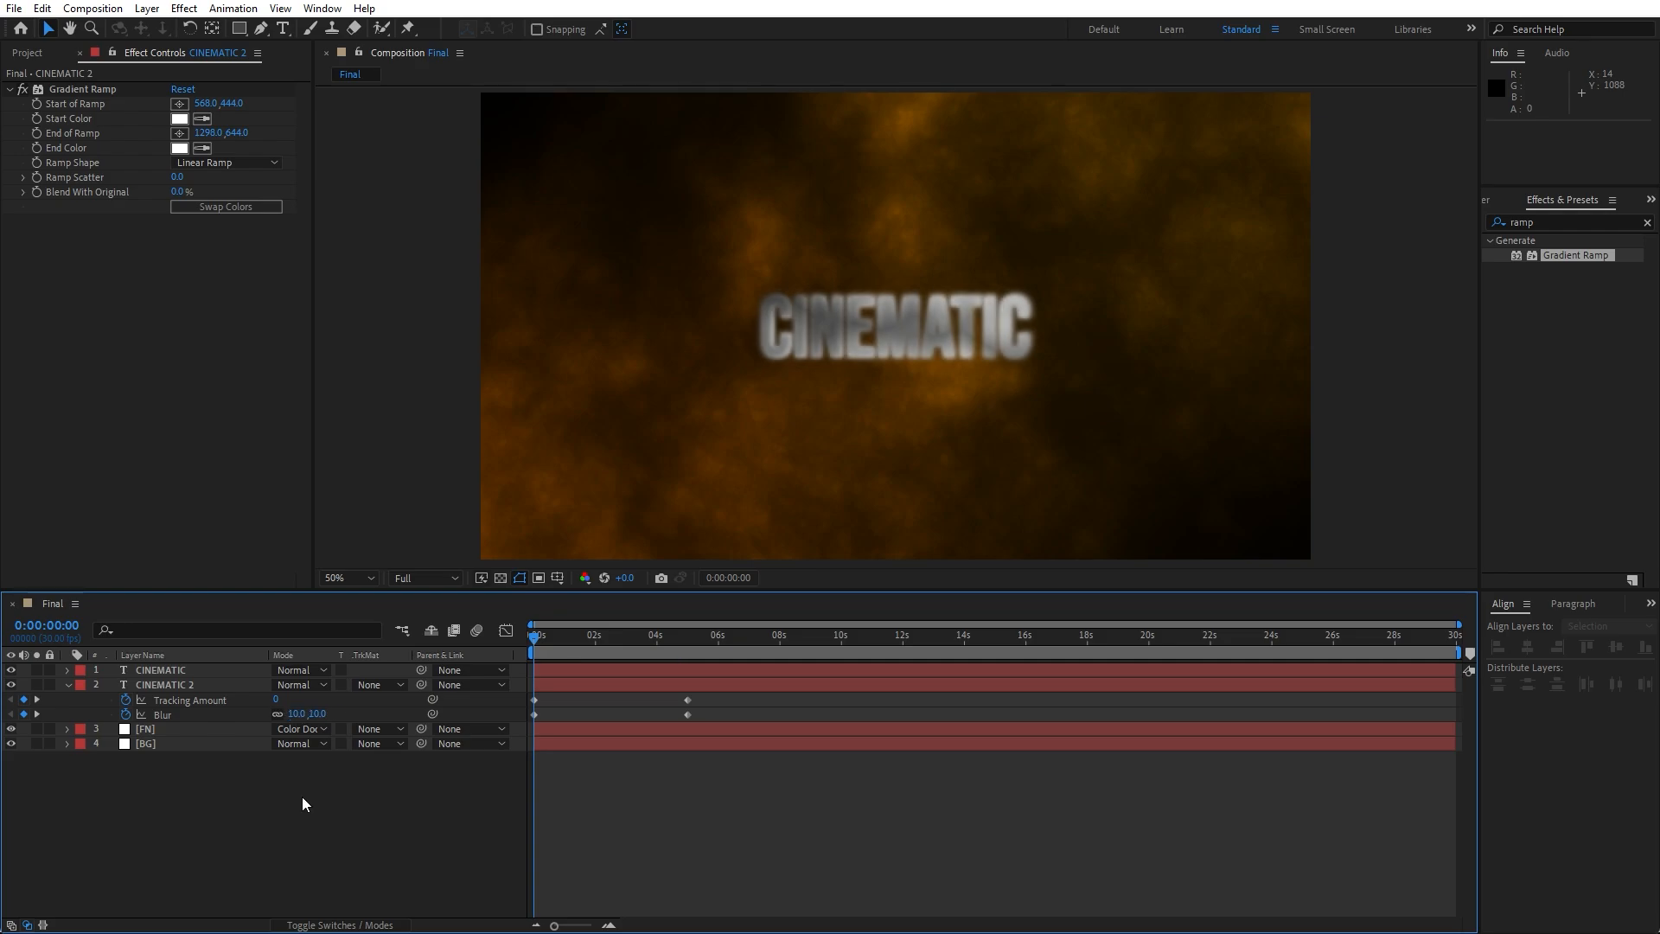
pyautogui.click(67, 685)
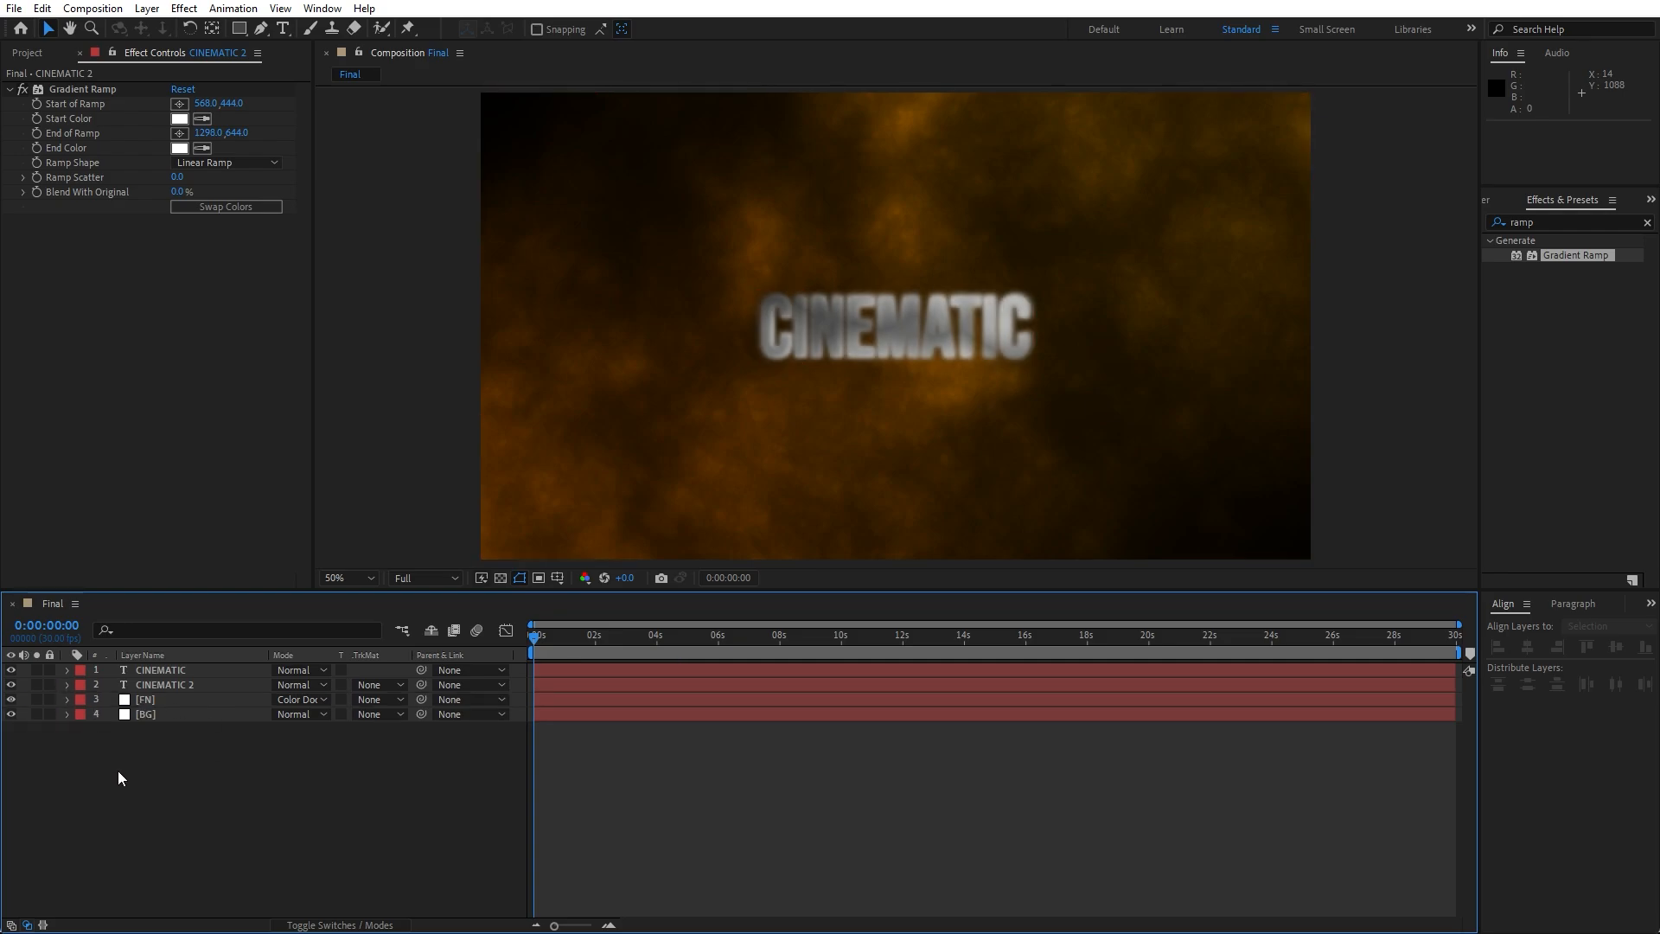
# - Pre-compose the CINEMATIC and CINEMATIC 2 layers as "Text", moving all attributes into the new composition
pyautogui.click(189, 685)
pyautogui.click(185, 669)
pyautogui.keyDown('shift'); pyautogui.click(185, 683); pyautogui.keyUp('shift')
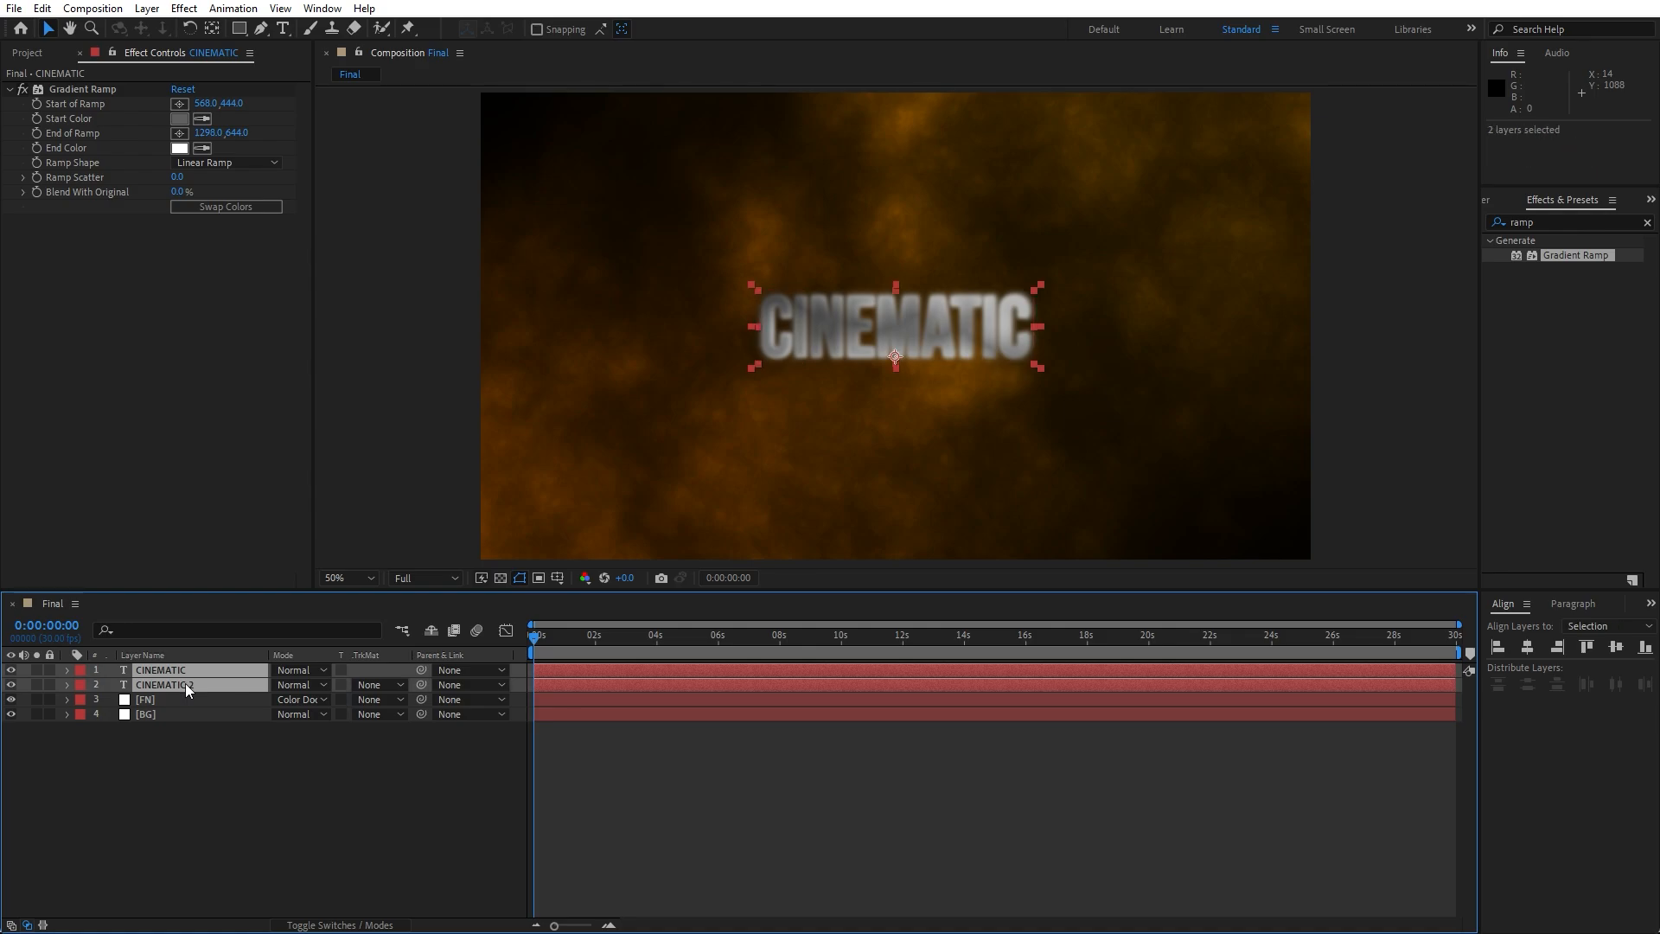
pyautogui.rightClick(183, 683)
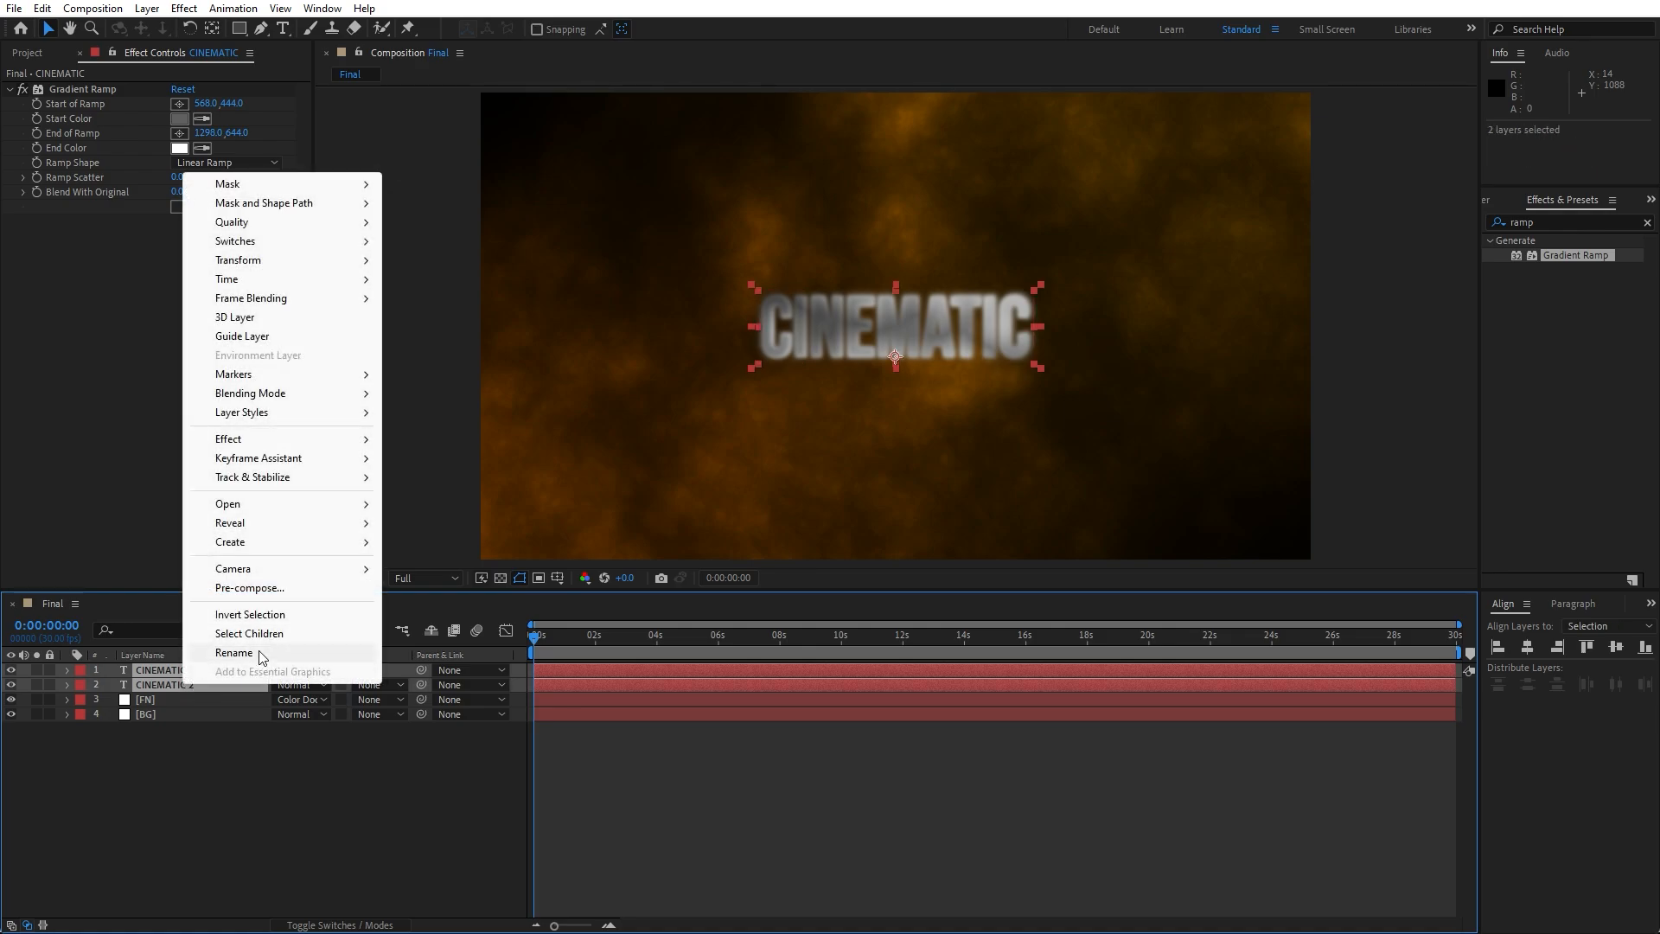
pyautogui.click(283, 589)
pyautogui.write('Text')
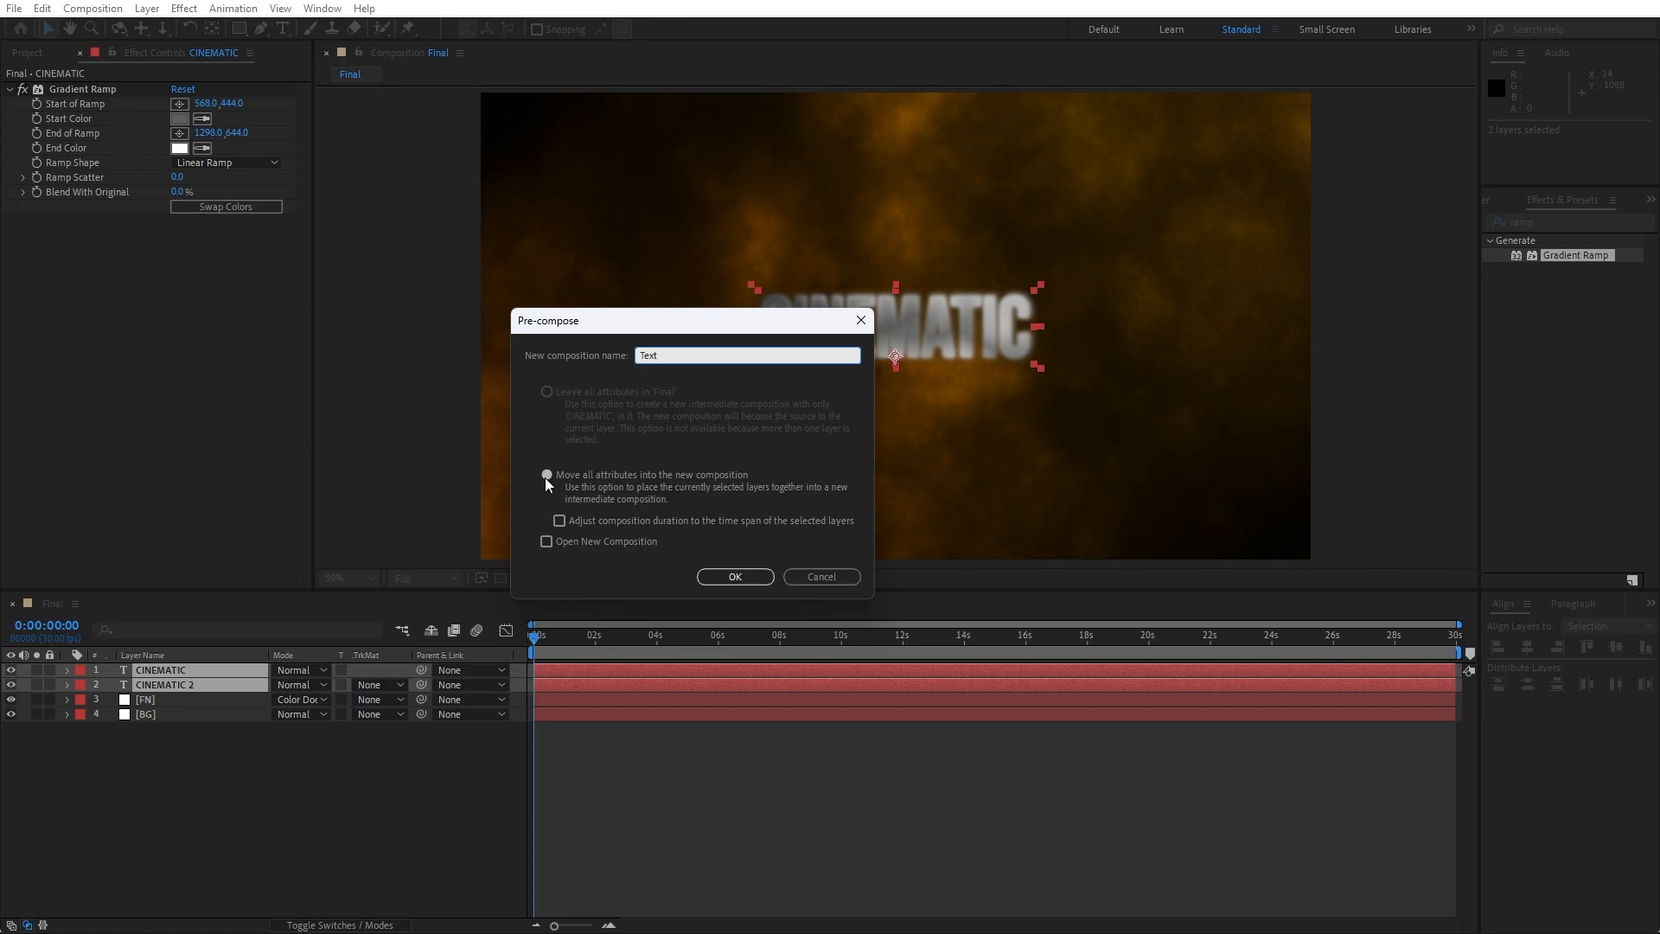
pyautogui.click(736, 578)
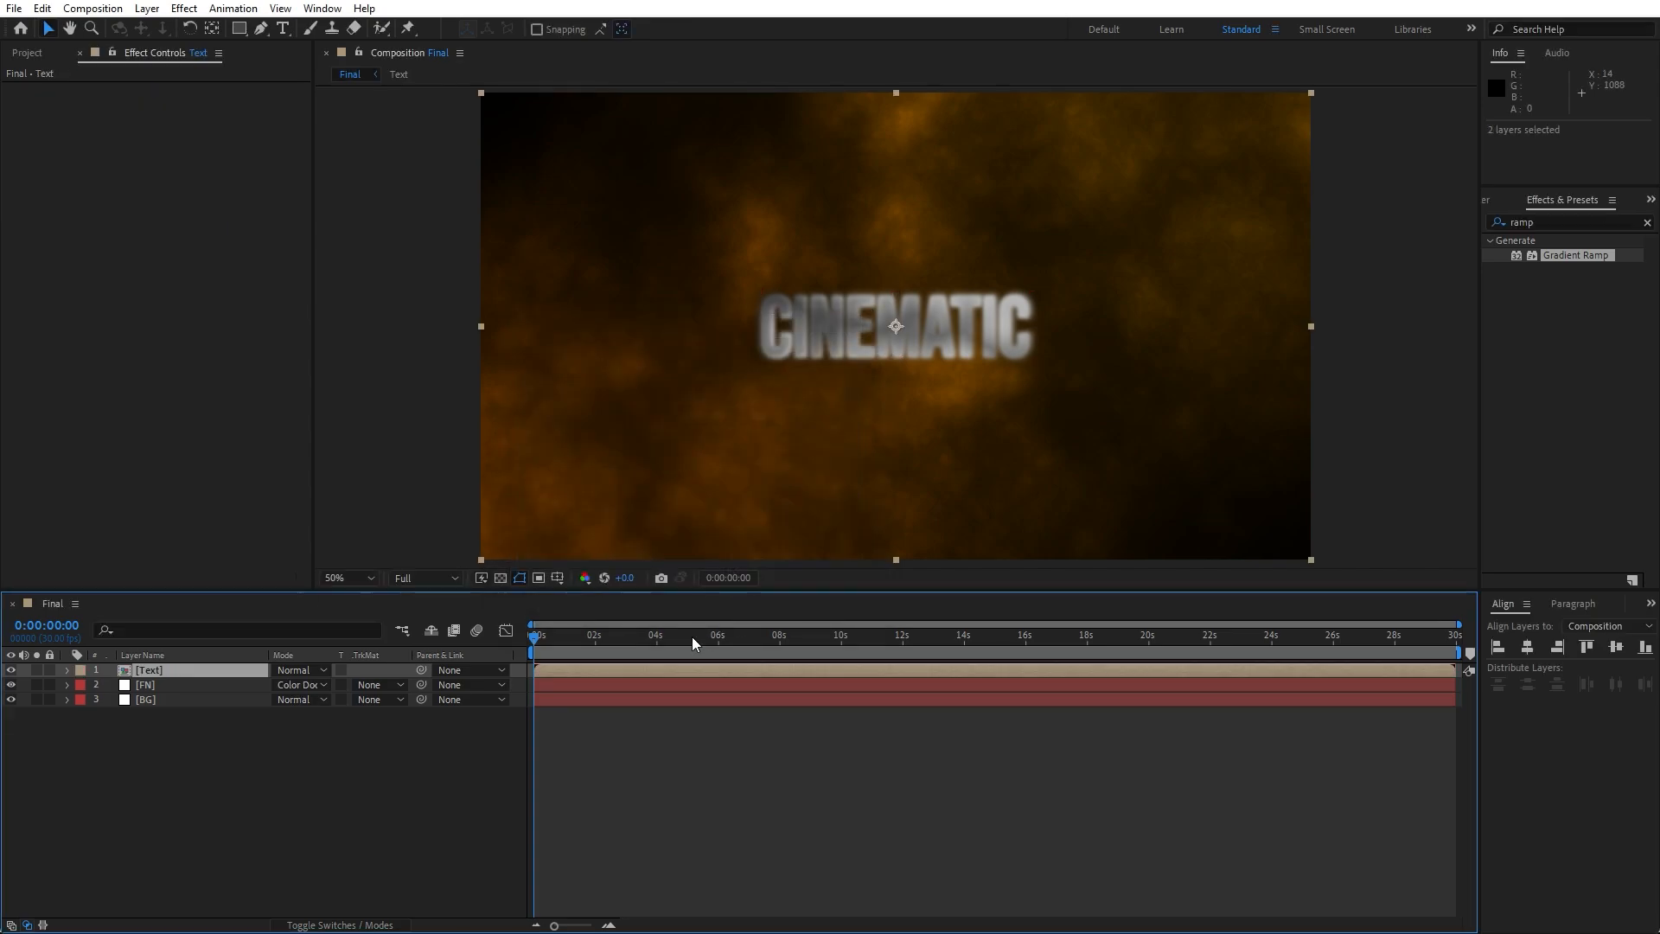
# - Set the Text layer's blending mode to Color Dodge and check the title at about 3.5 seconds
pyautogui.click(291, 674)
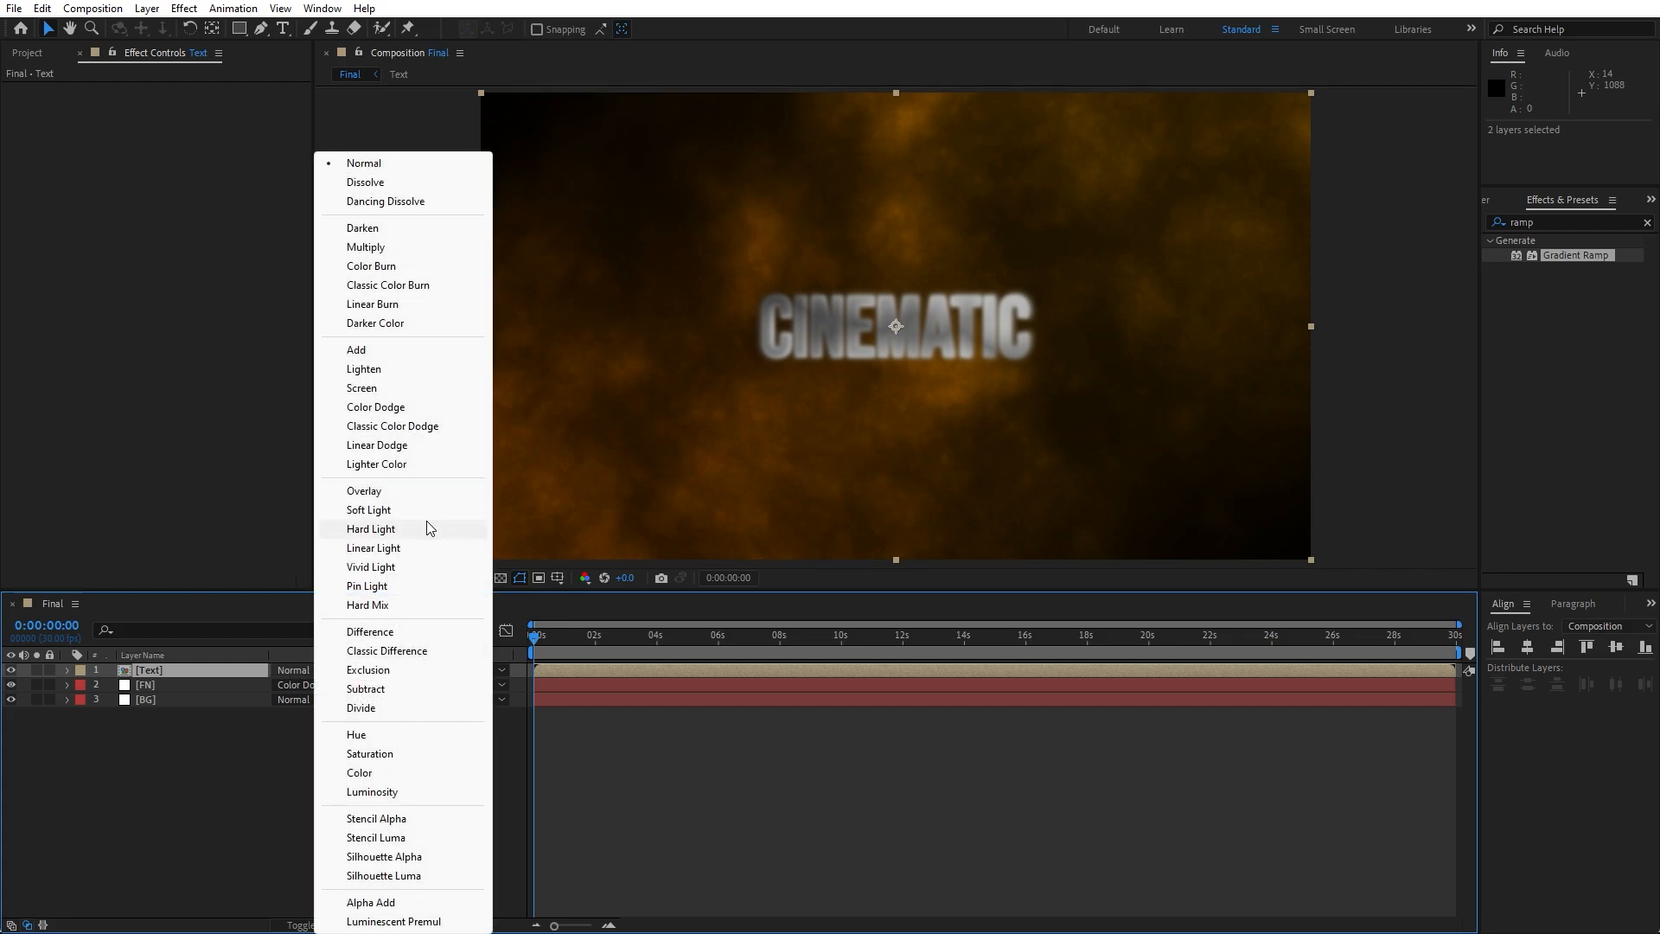
pyautogui.click(408, 408)
pyautogui.moveTo(553, 636); pyautogui.dragTo(640, 642)
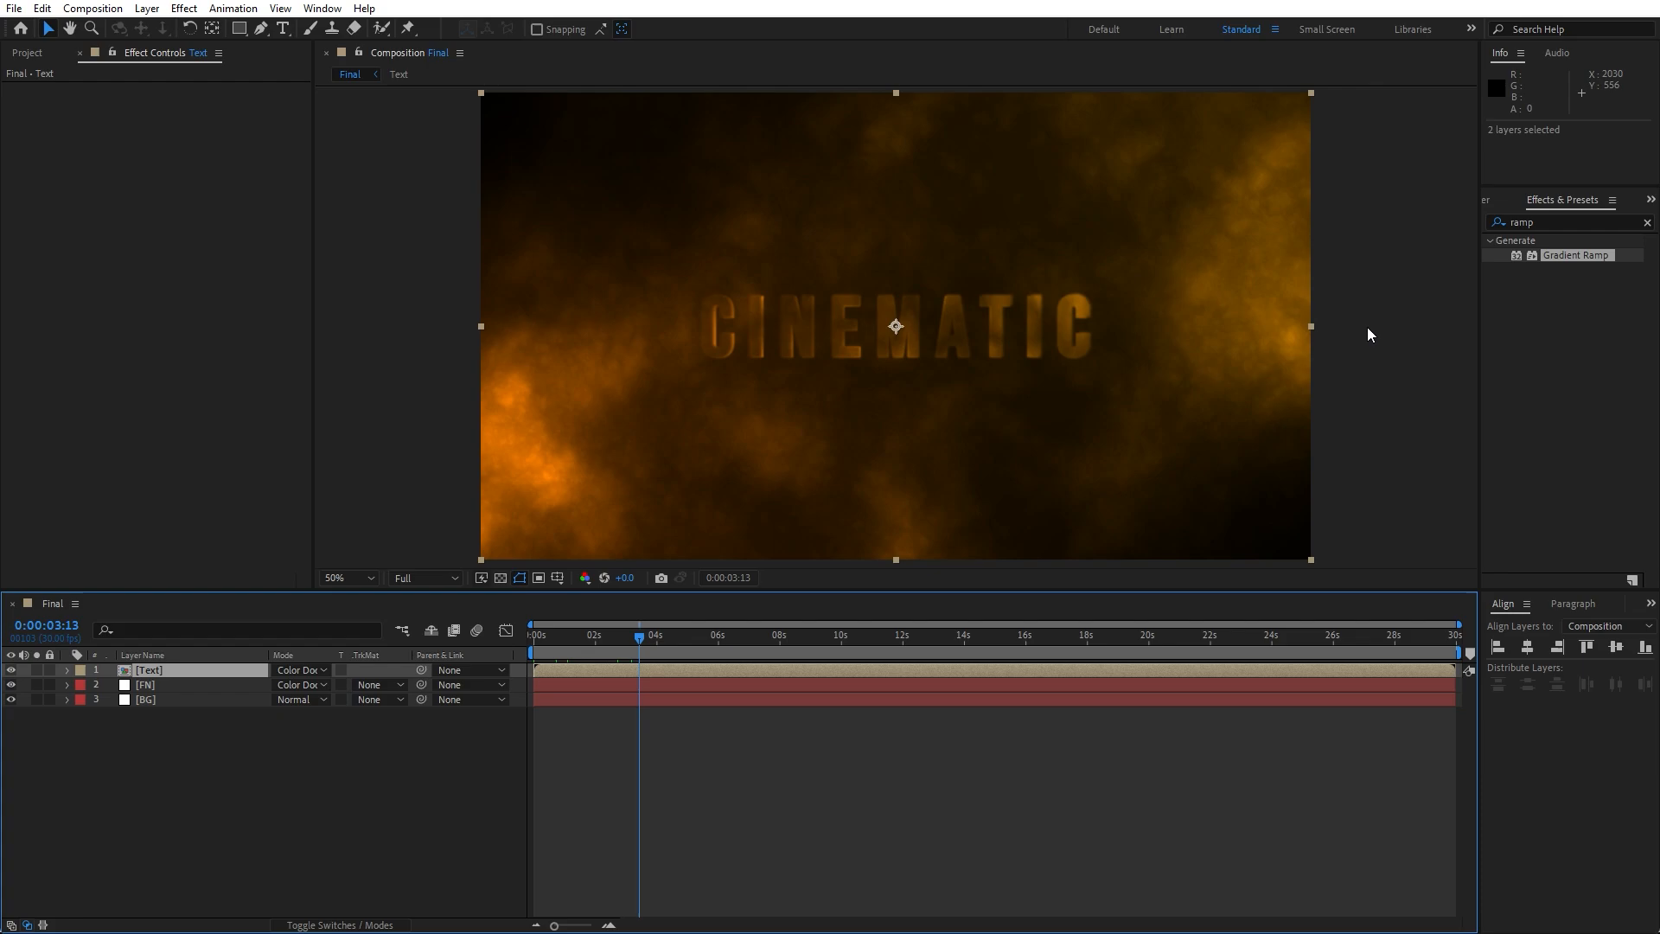
# - Apply Bevel Alpha to the Text layer with edge thickness 10 and light intensity 1.00
pyautogui.click(1558, 221)
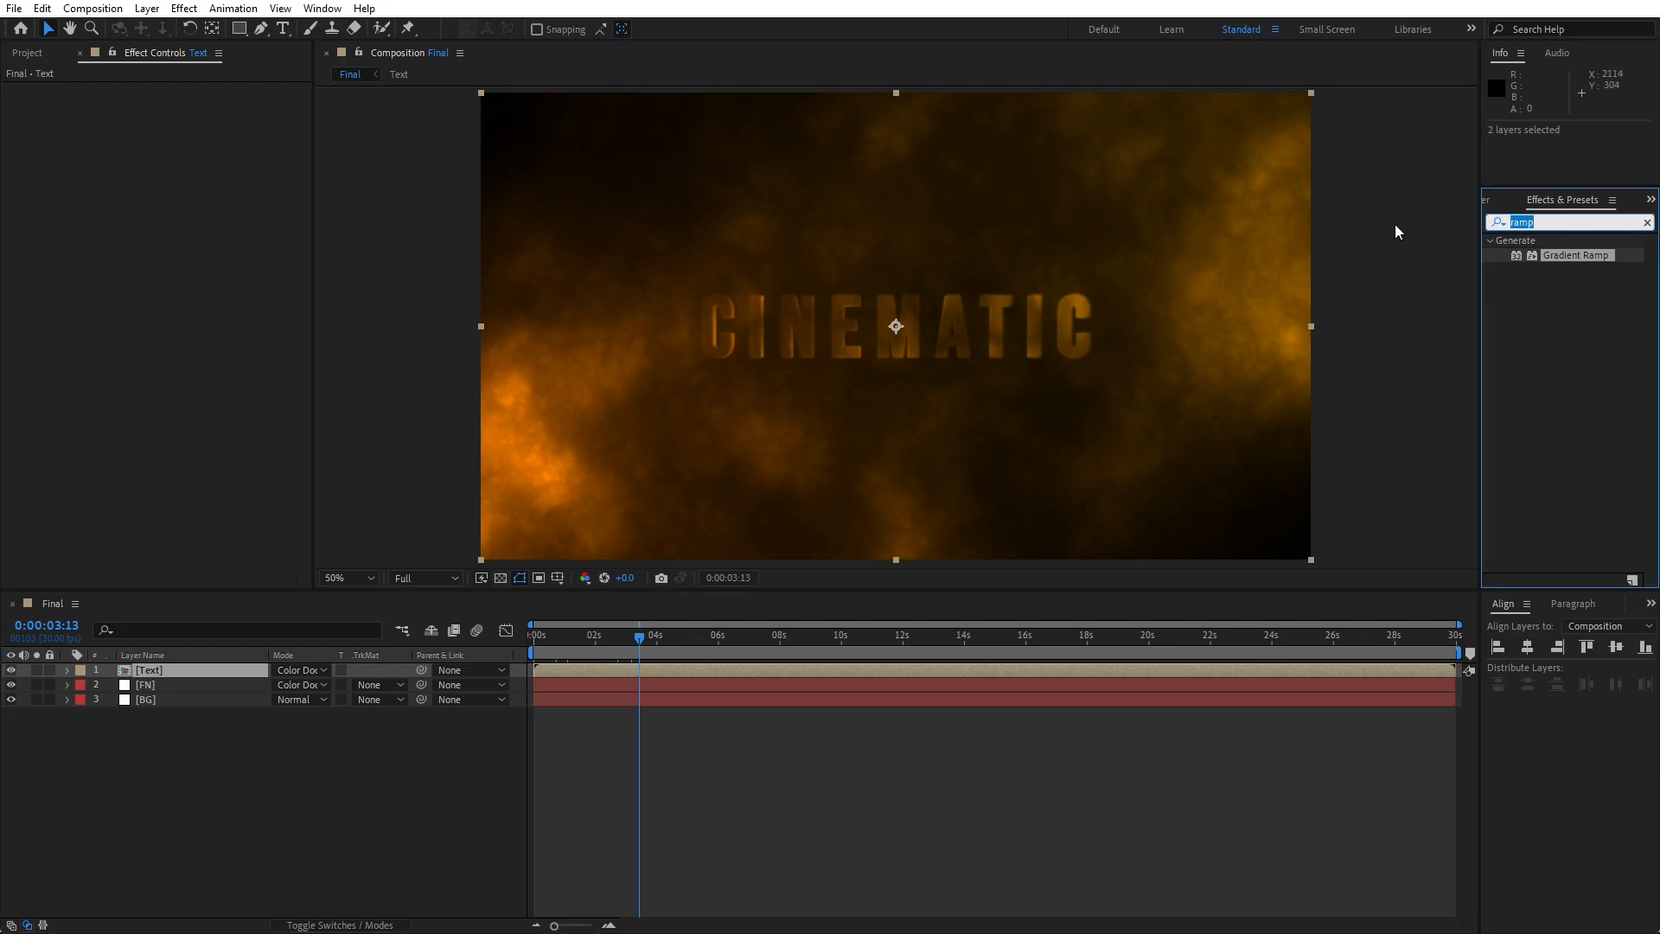
pyautogui.write('bevel')
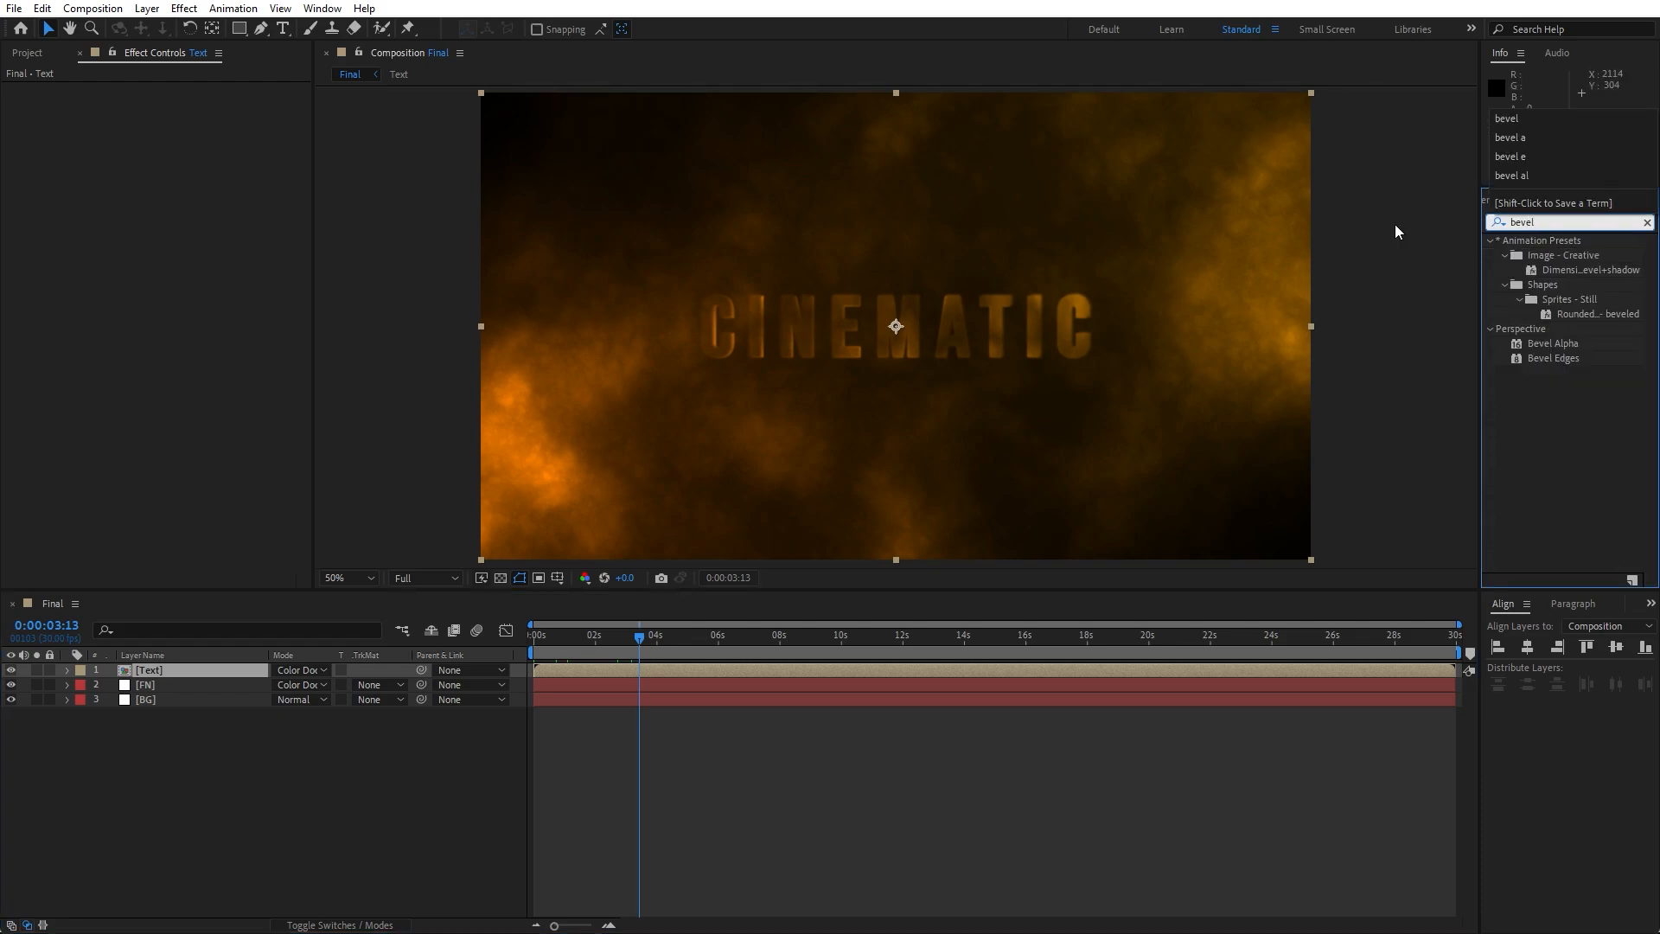
pyautogui.moveTo(1554, 343); pyautogui.dragTo(206, 667)
pyautogui.click(180, 104)
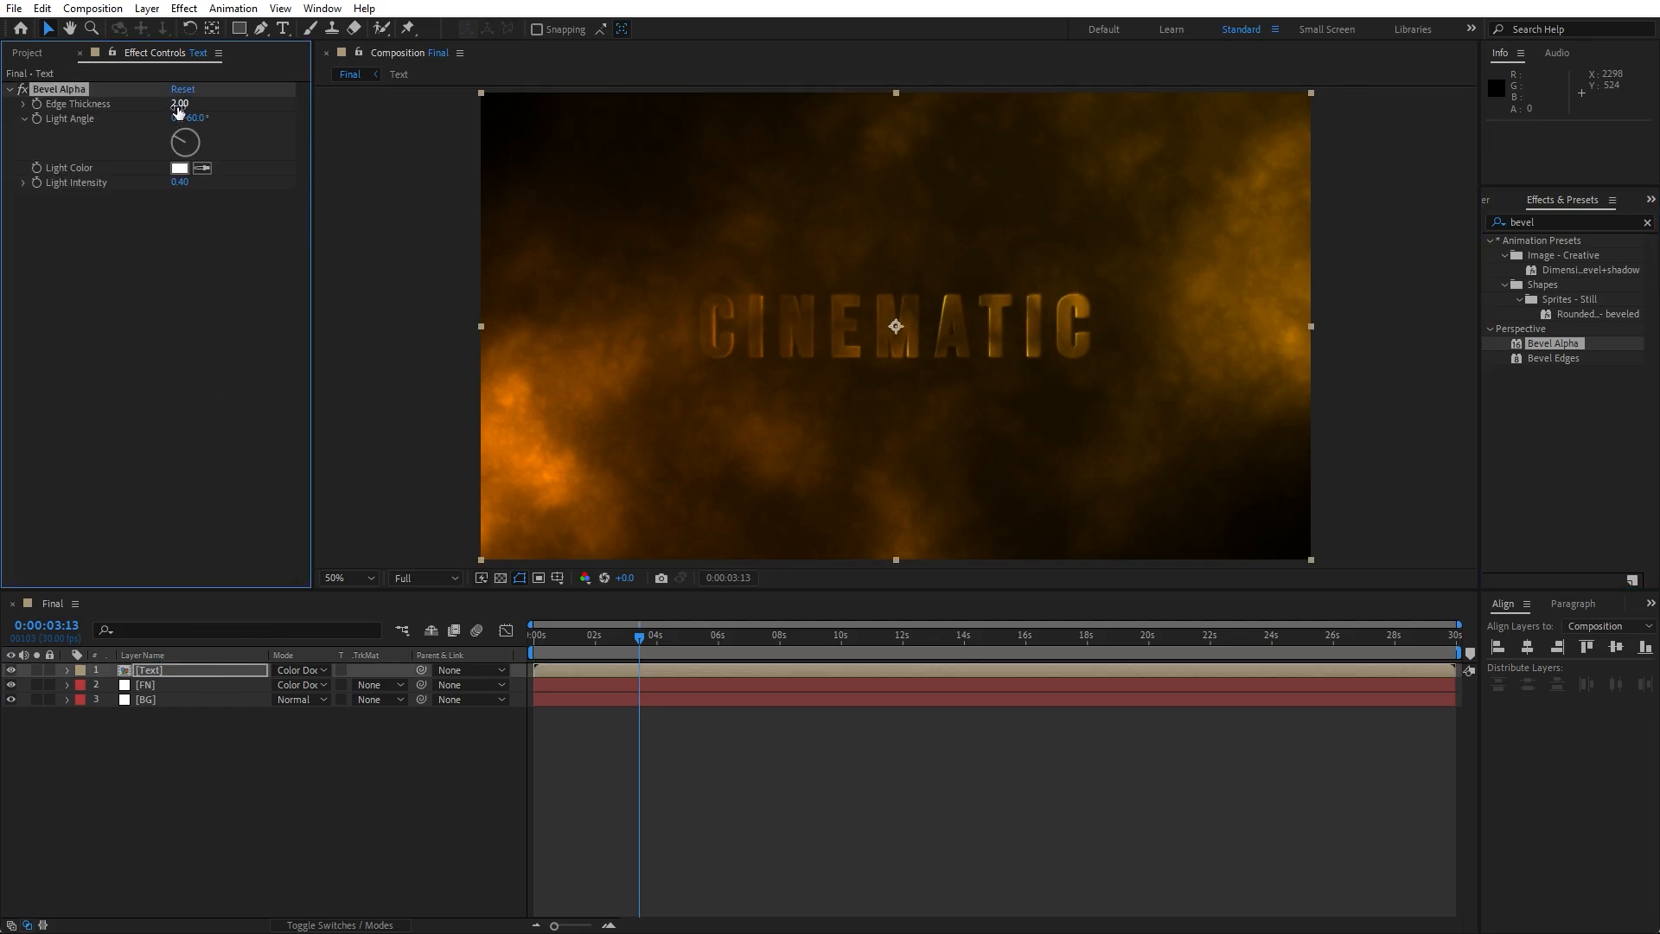
pyautogui.write('10')
pyautogui.press('Return')
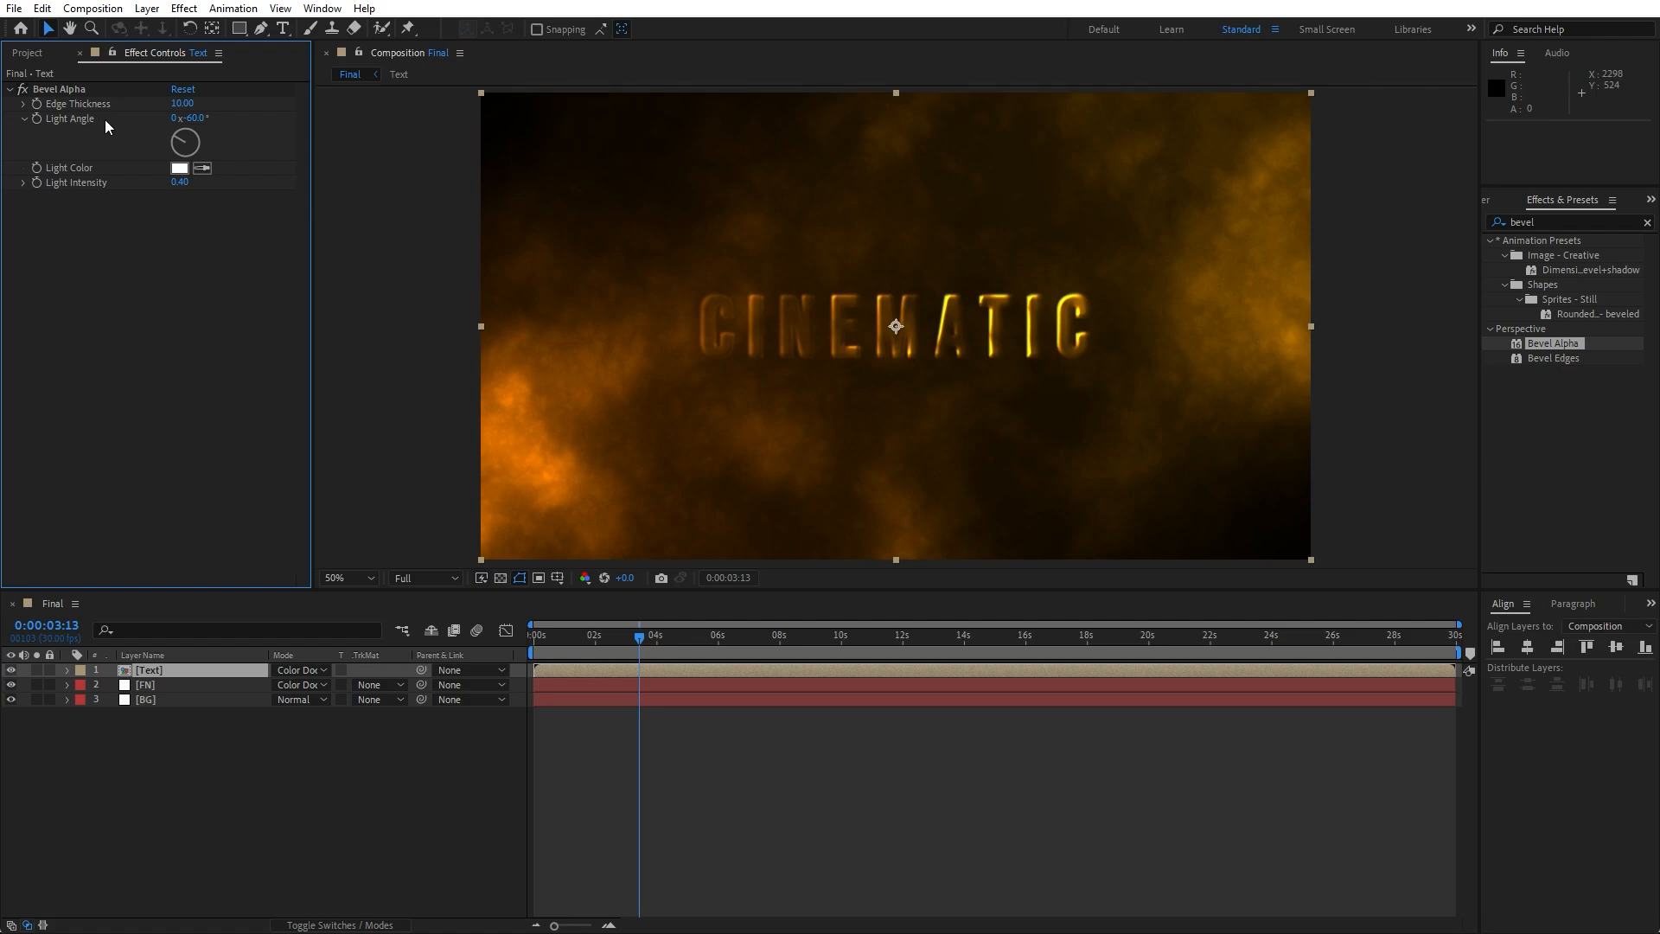
pyautogui.click(179, 182)
pyautogui.write('10')
pyautogui.press('Return')
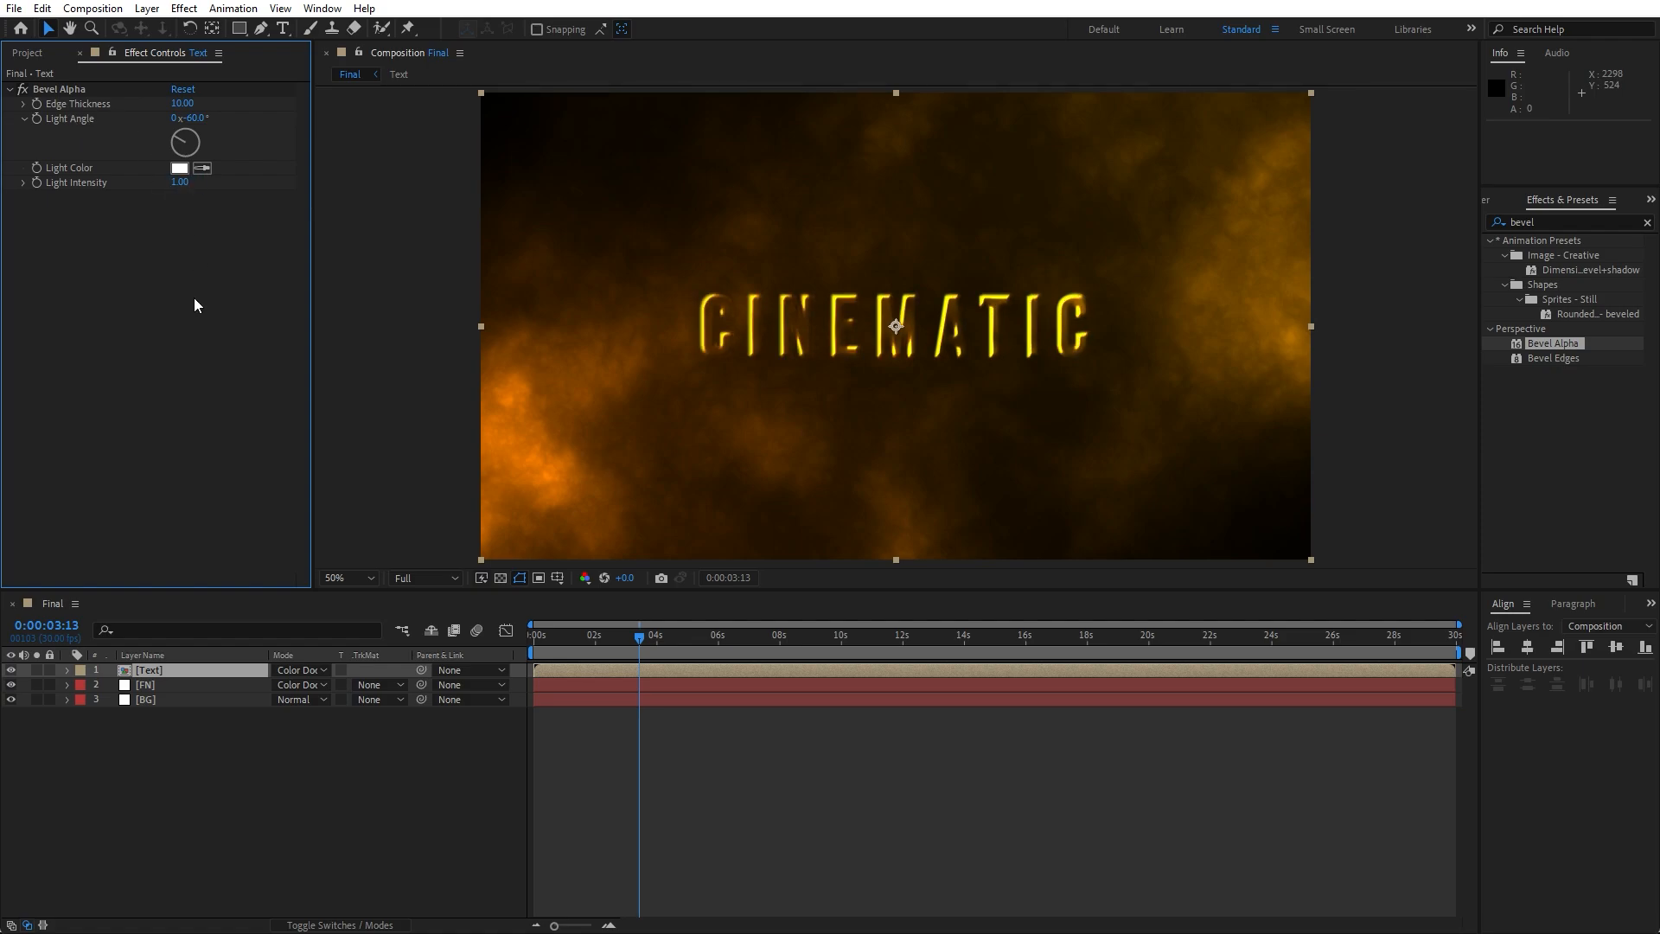
# - Apply CC Glass to the Text layer and set its surface softness to 40
pyautogui.click(1552, 222)
pyautogui.write('cc gl')
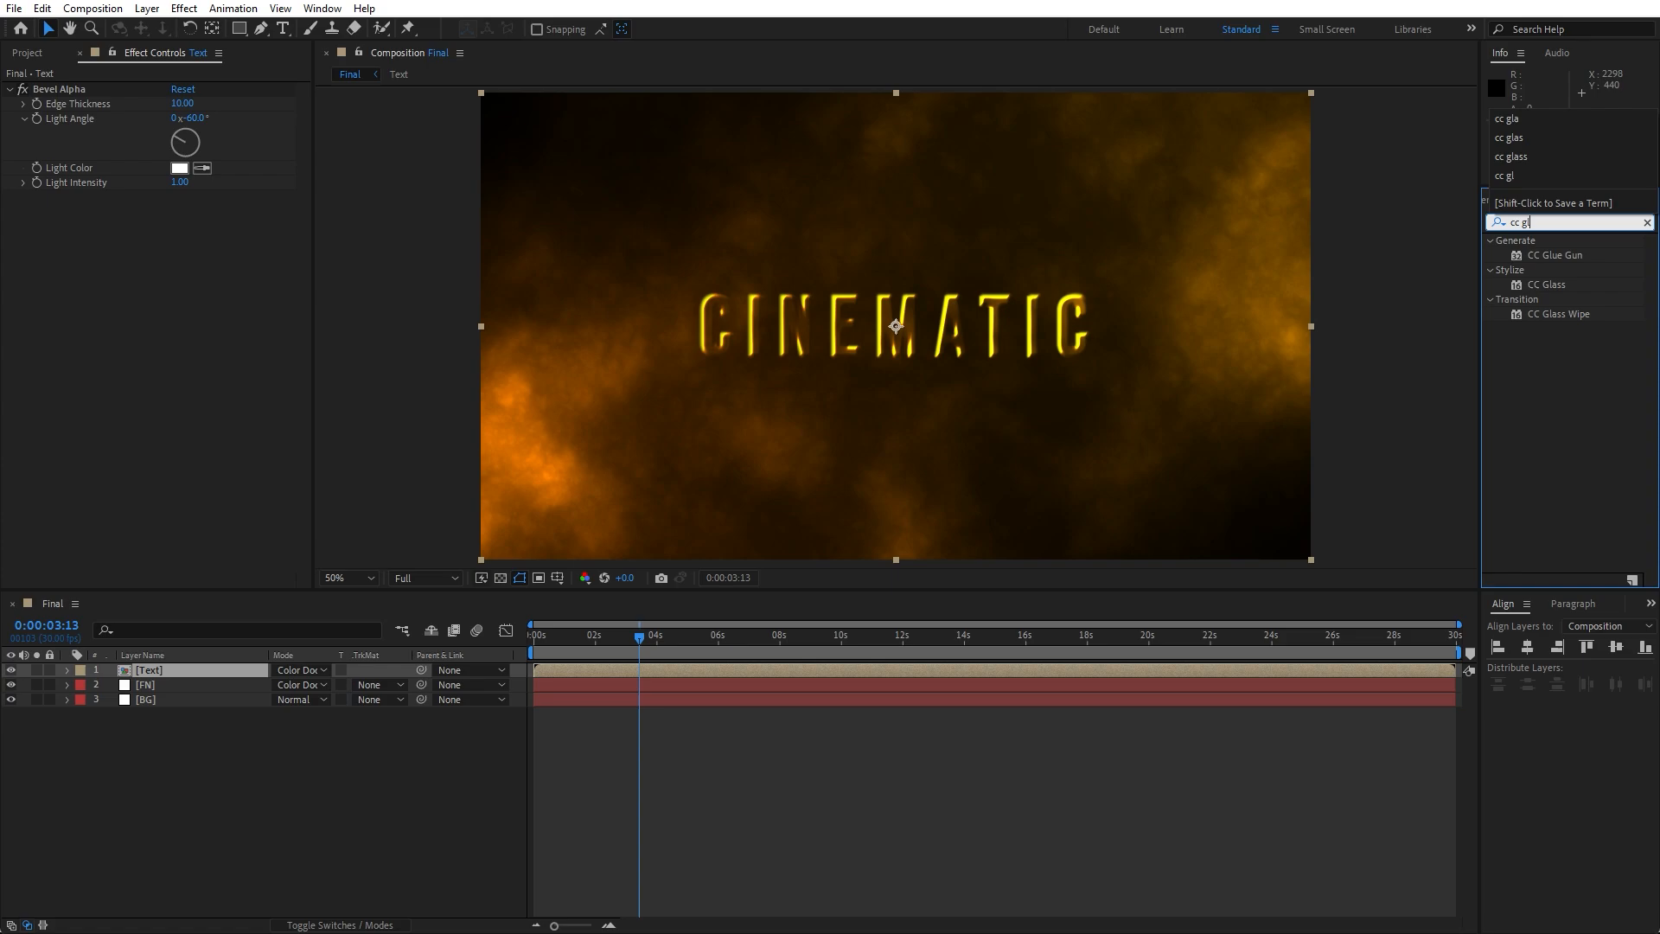
pyautogui.moveTo(1550, 288); pyautogui.dragTo(173, 671)
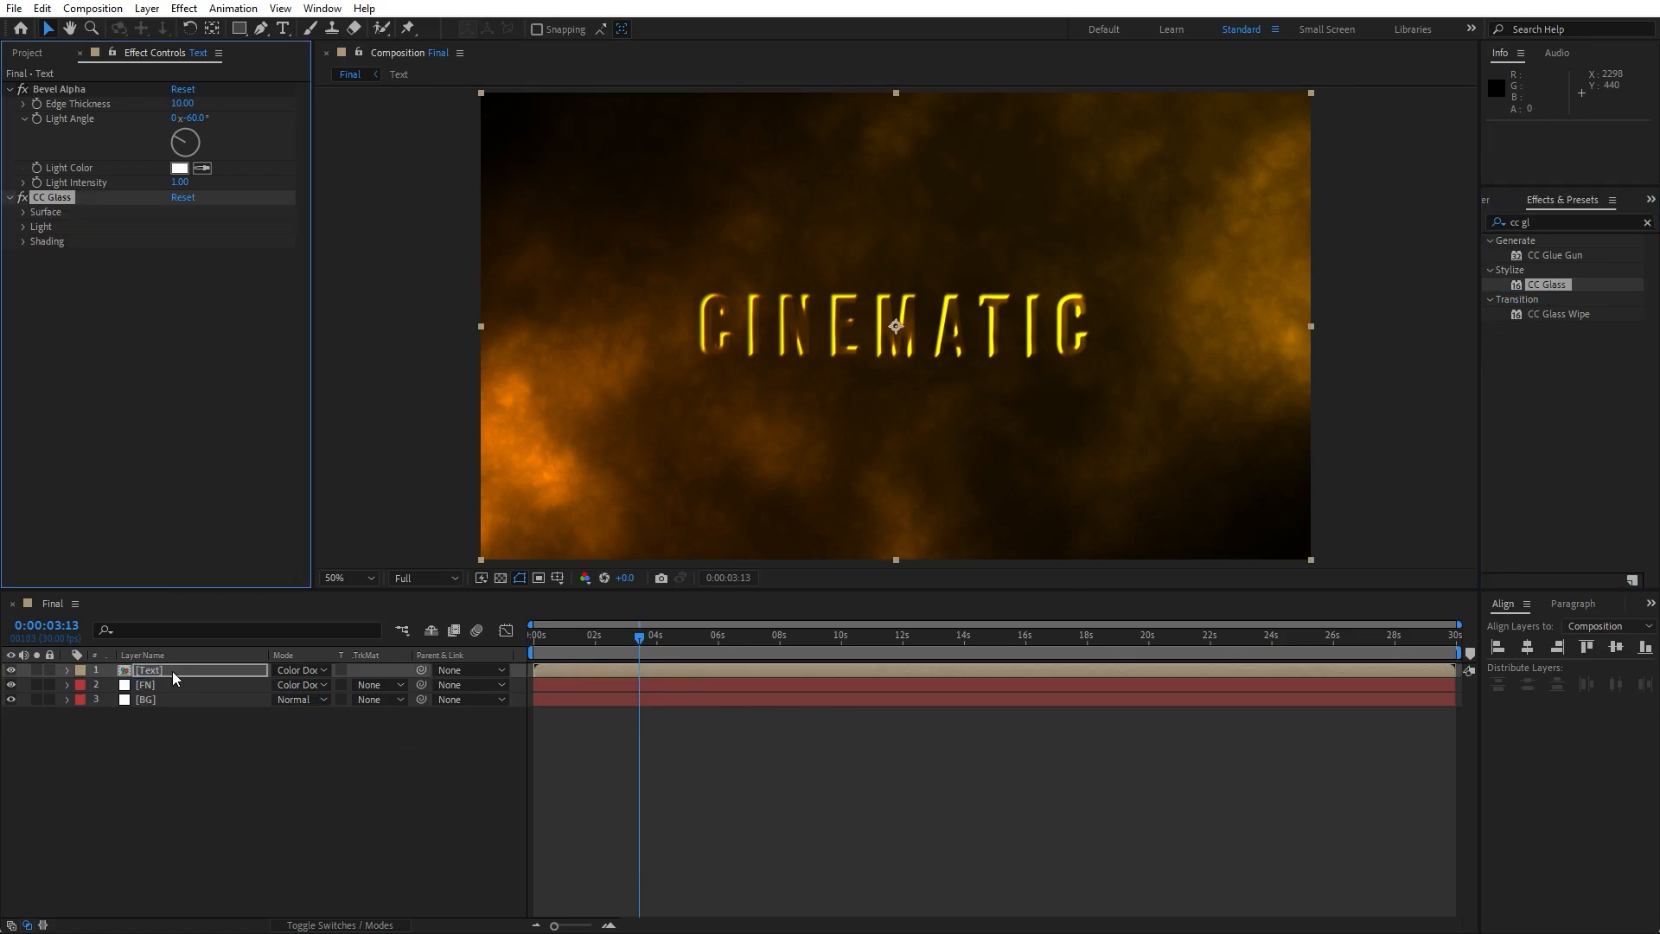
pyautogui.click(25, 213)
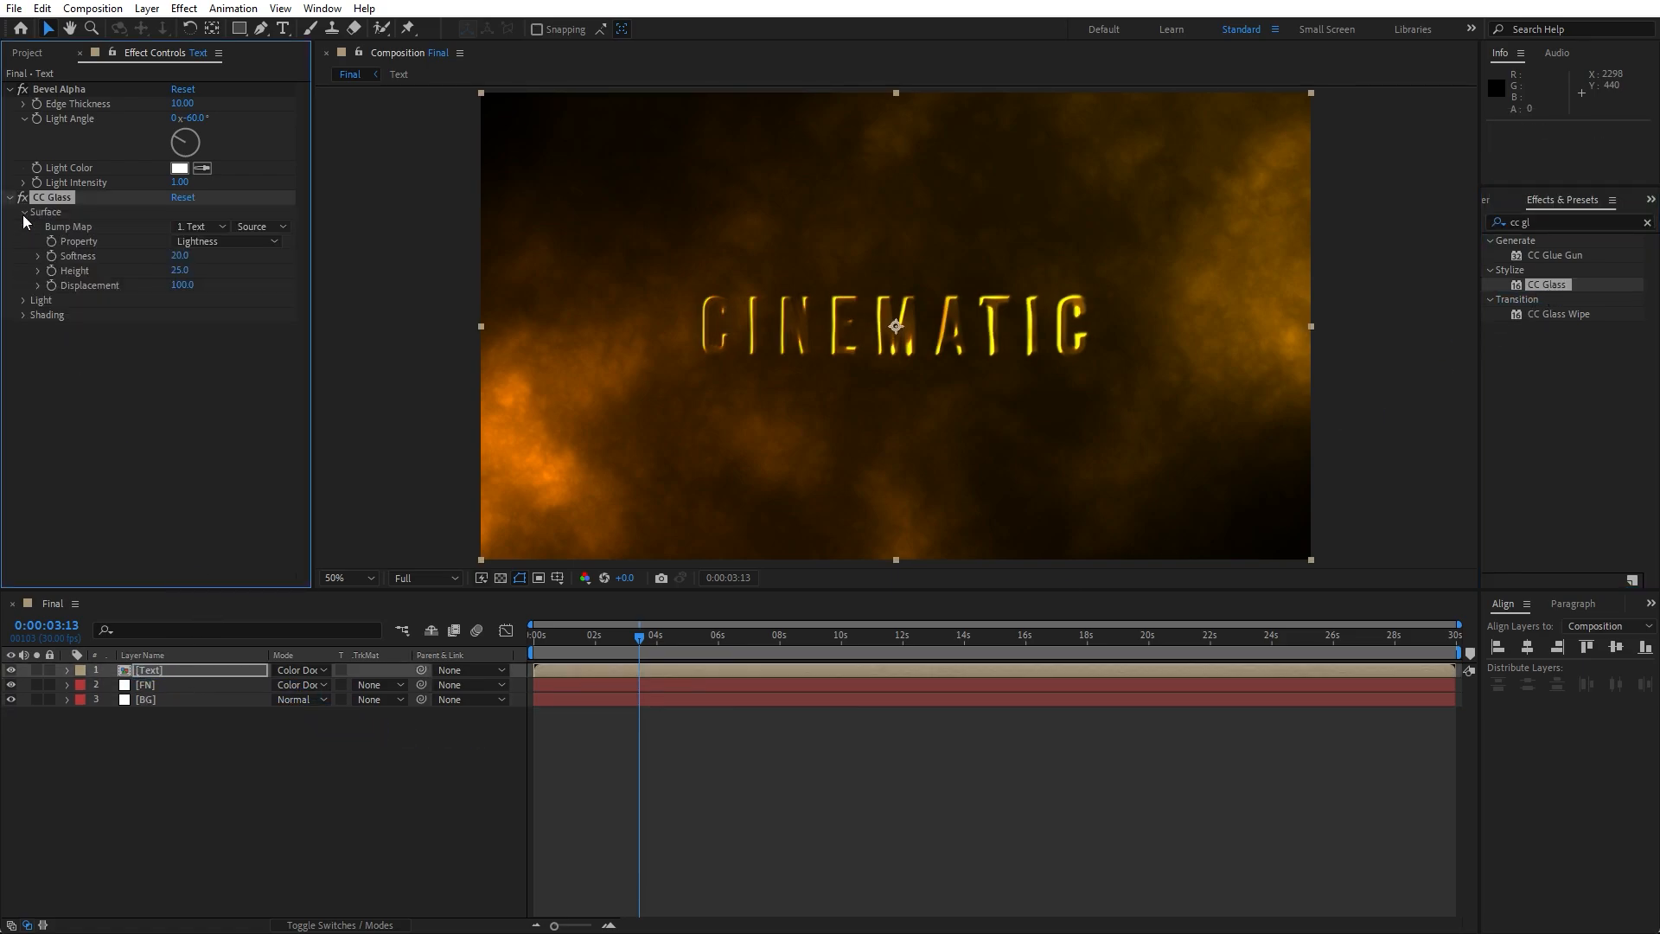
pyautogui.click(179, 256)
pyautogui.write('40')
pyautogui.click(164, 377)
# - Set the CC Glass surface height to -10 and displacement to 20
pyautogui.click(179, 271)
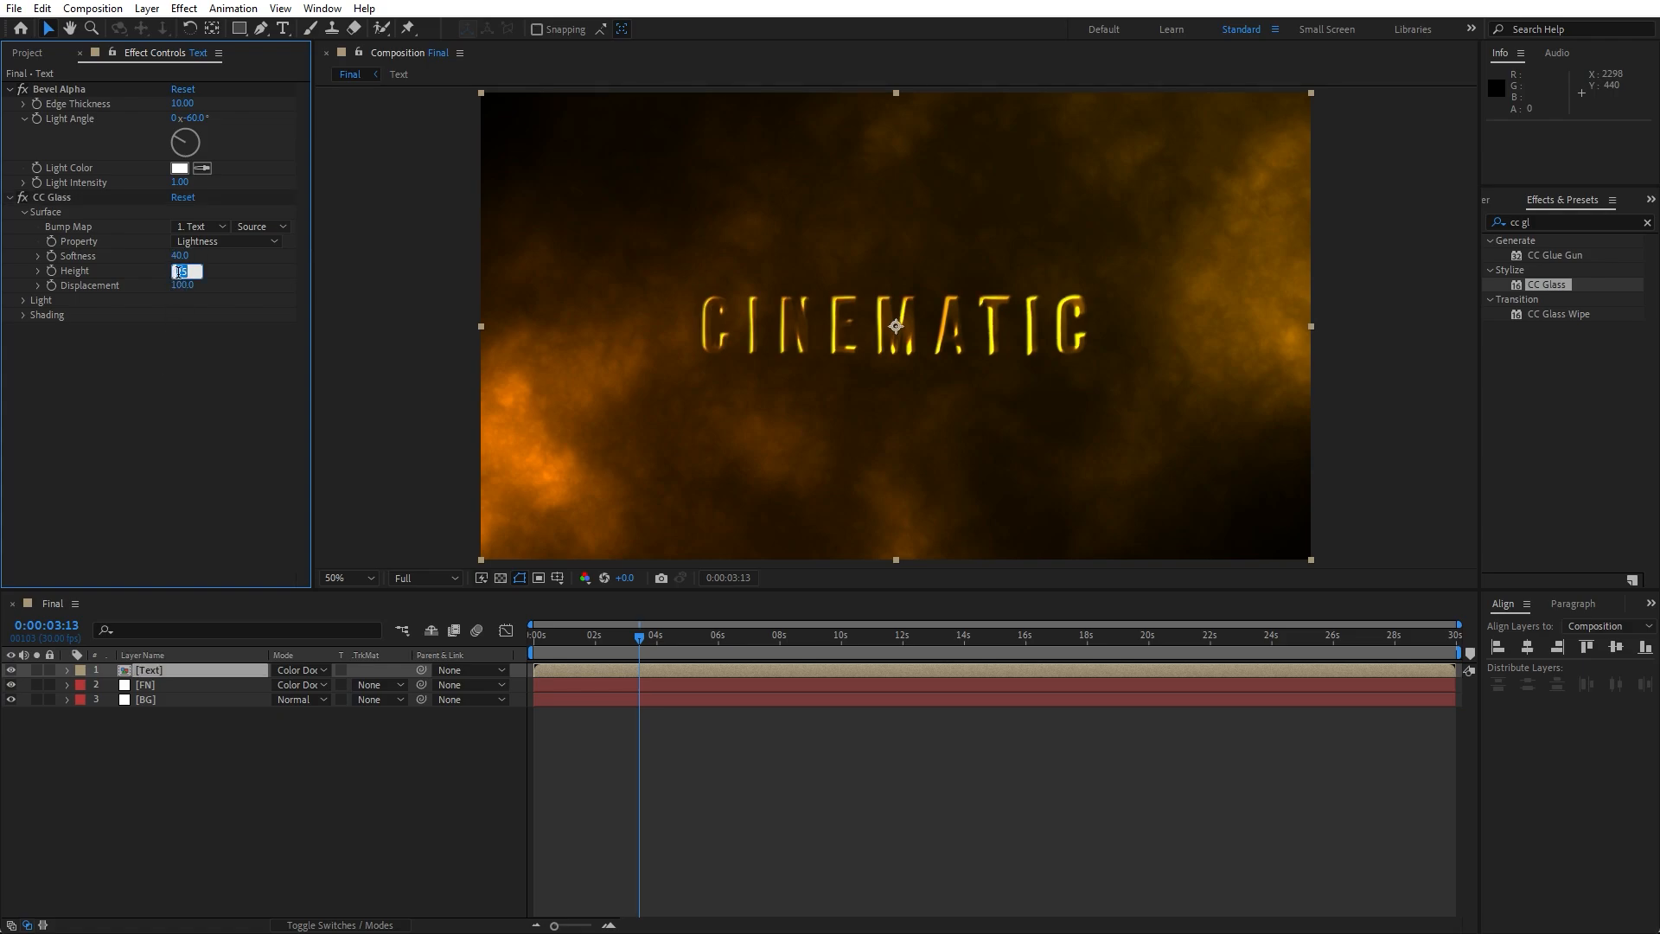
pyautogui.write('-10')
pyautogui.press('Tab')
pyautogui.write('20')
pyautogui.press('Return')
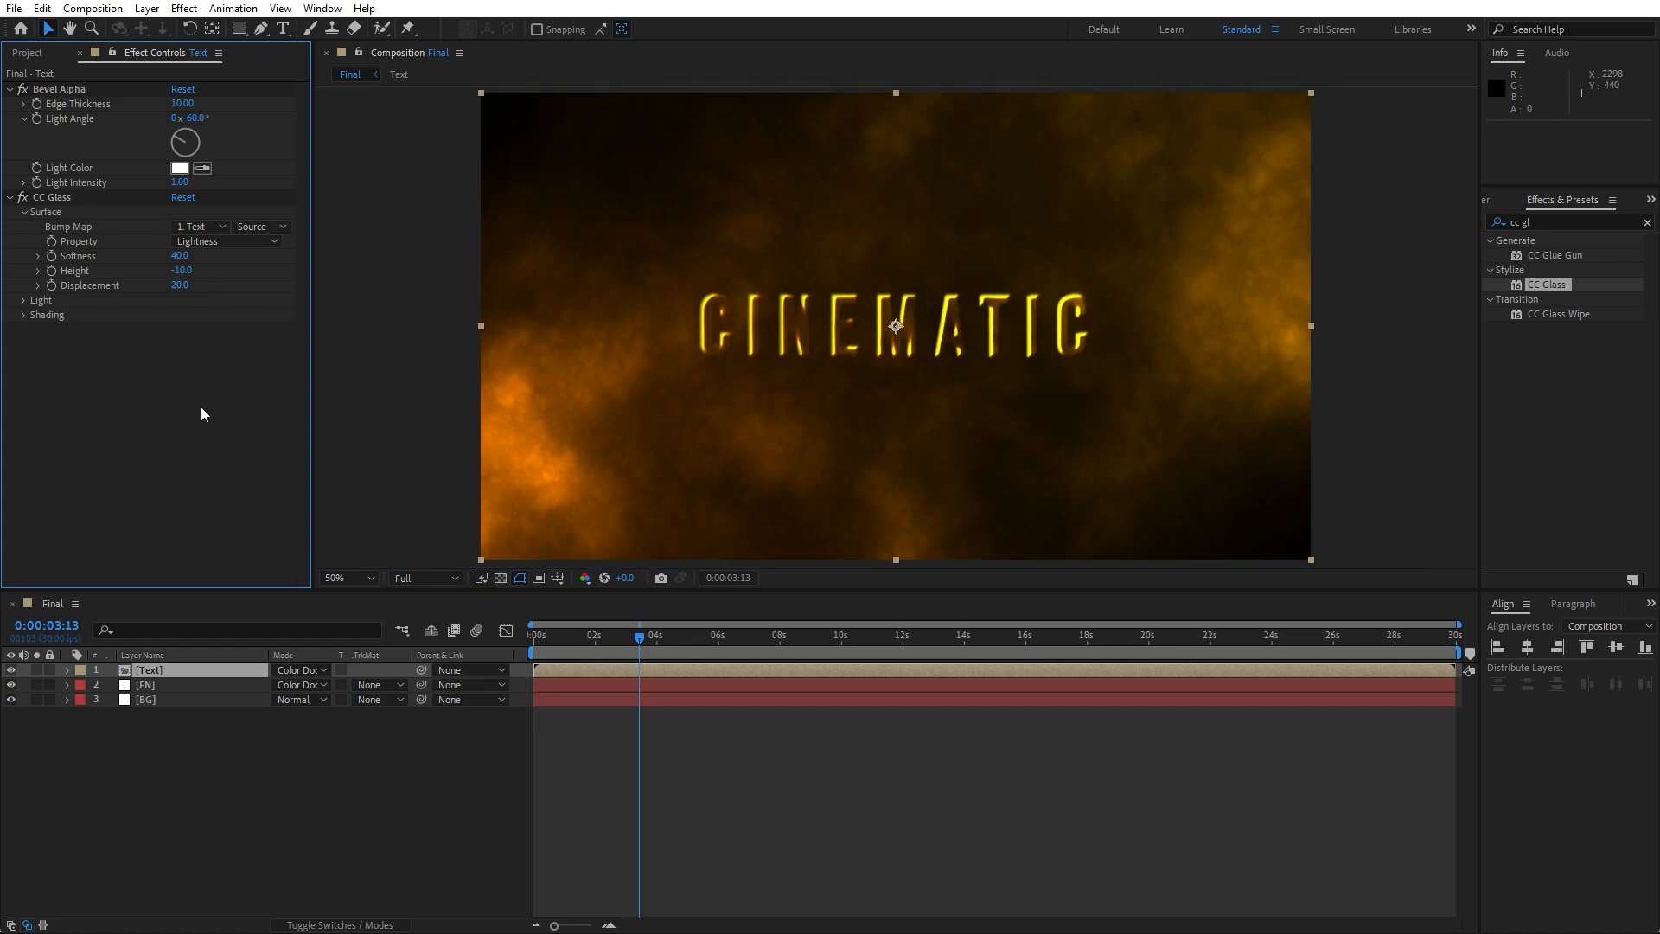
pyautogui.click(242, 721)
# - Duplicate the Text layer and remove Bevel Alpha and CC Glass from the upper copy
pyautogui.click(147, 672)
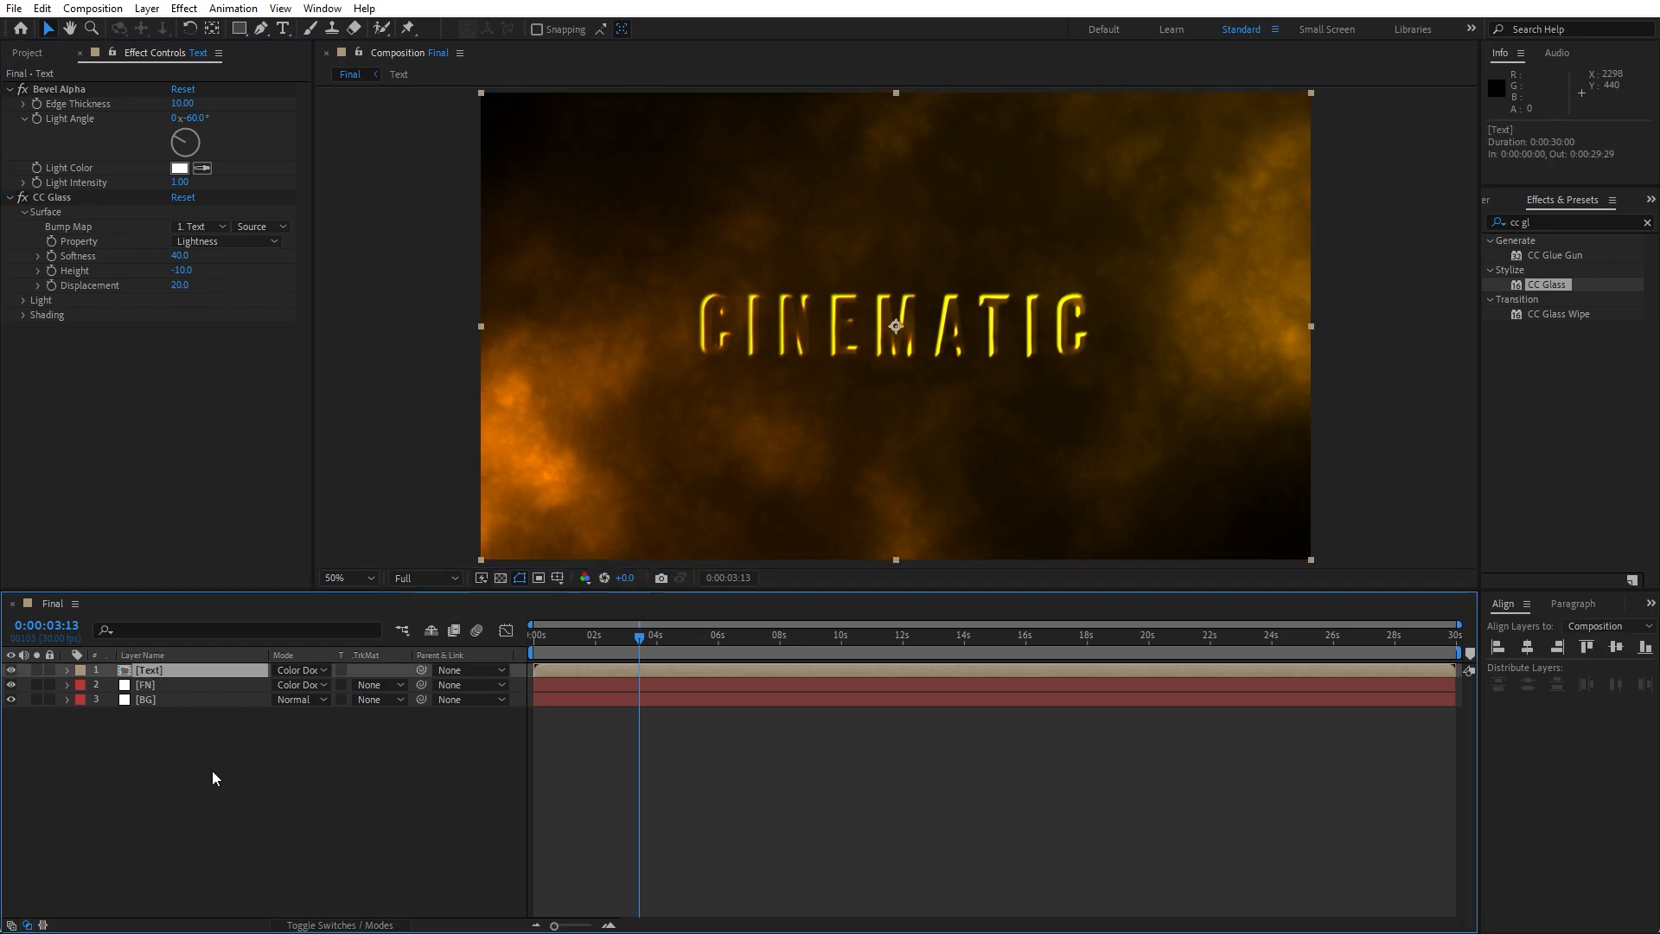
pyautogui.hotkey('ctrl', 'd')
pyautogui.click(55, 90)
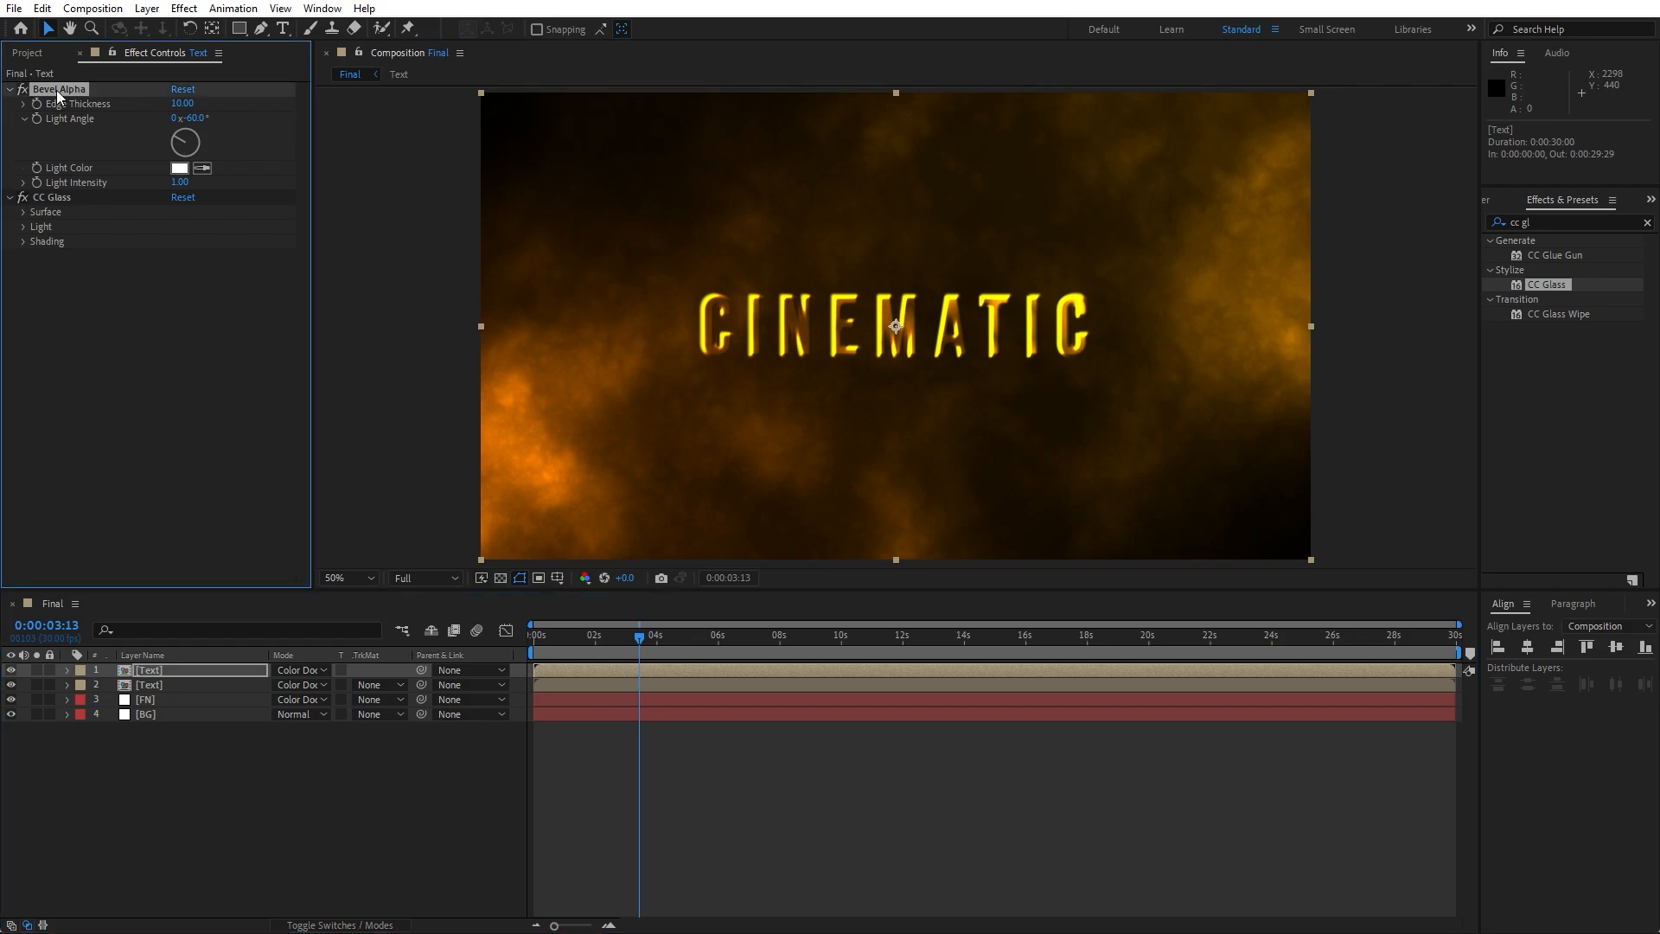
pyautogui.press('Delete')
pyautogui.press('Delete')
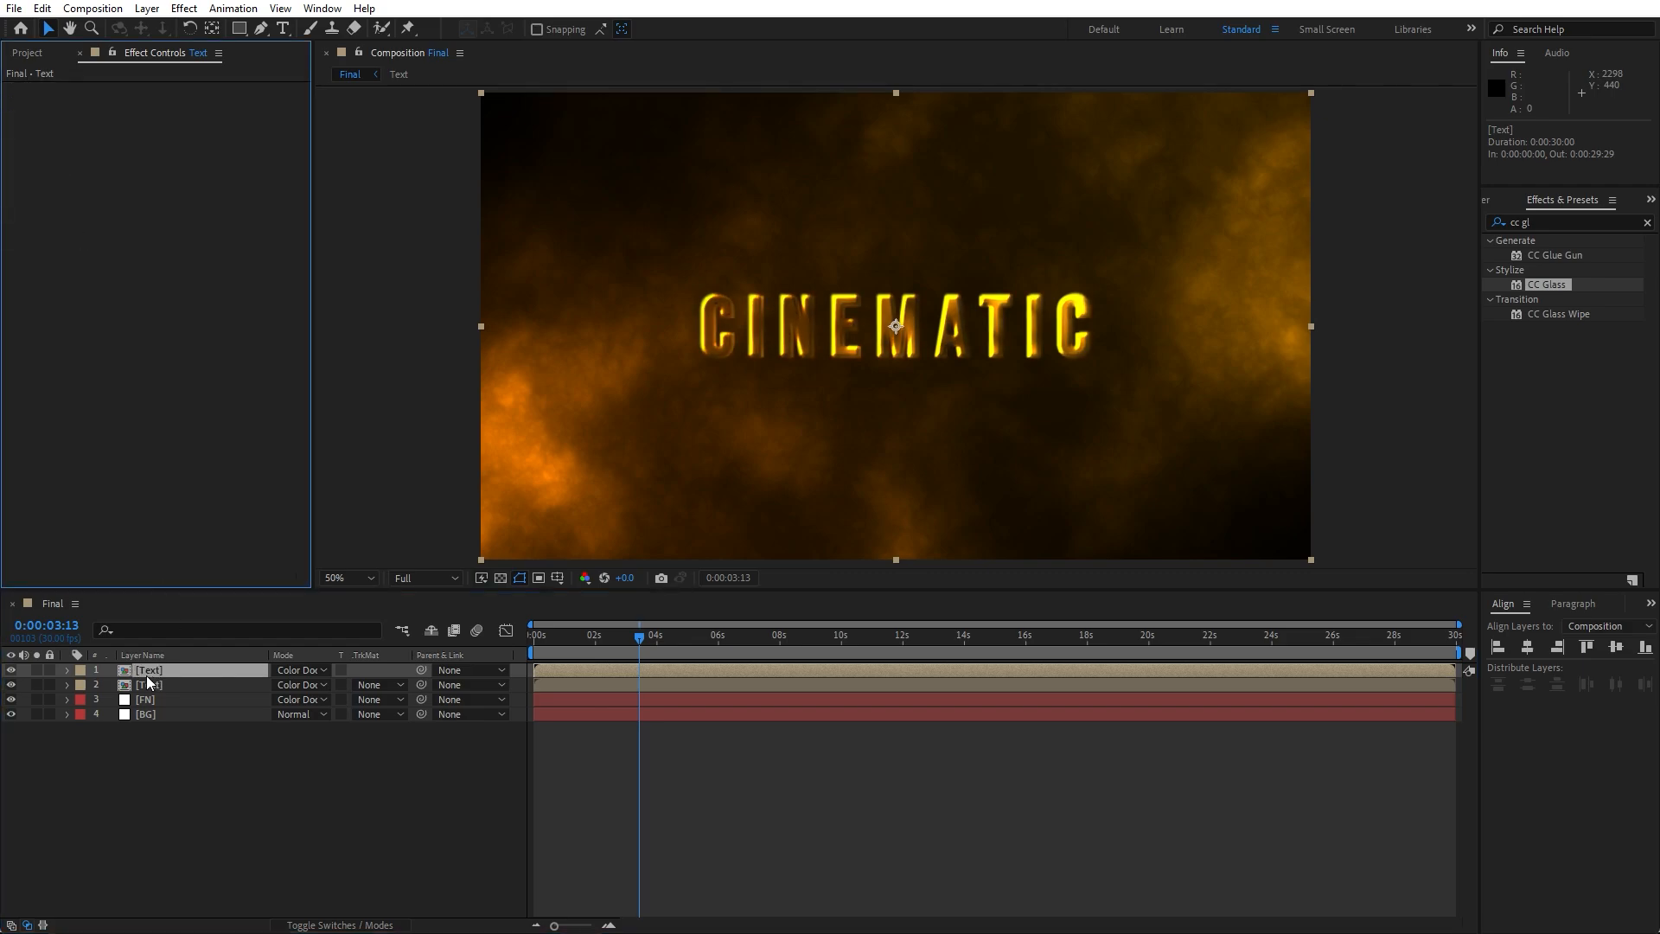
# - Set the upper Text layer's blending mode to Add and preview the title animation
pyautogui.click(289, 671)
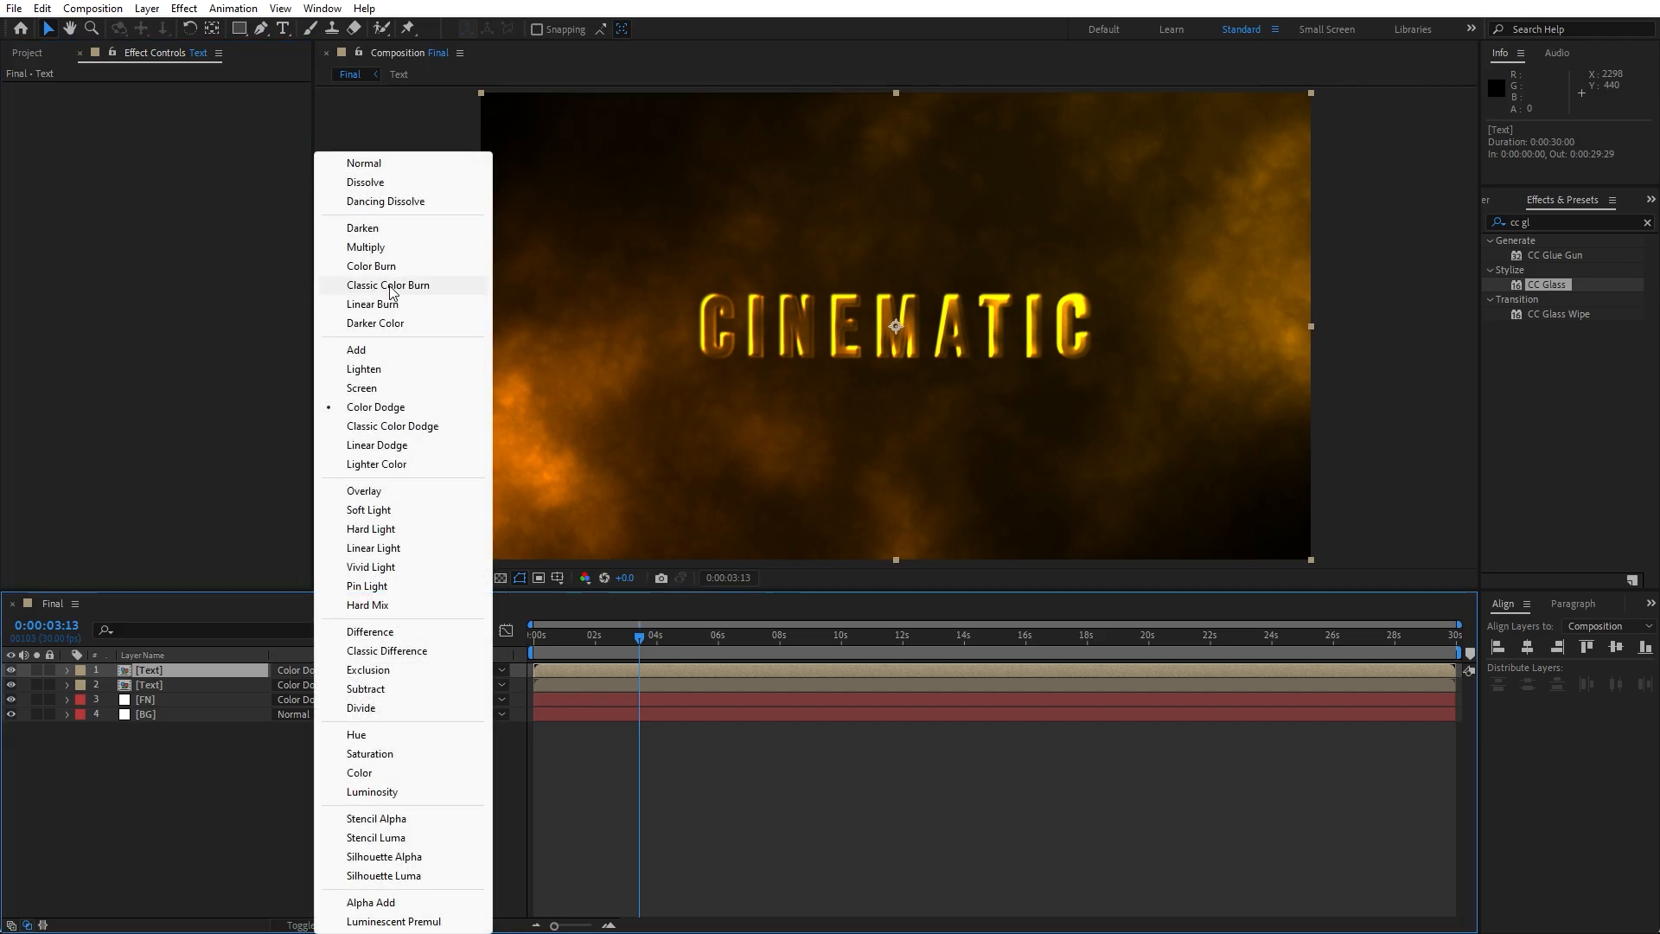
pyautogui.click(366, 351)
pyautogui.moveTo(638, 642); pyautogui.dragTo(579, 649)
pyautogui.press('space')
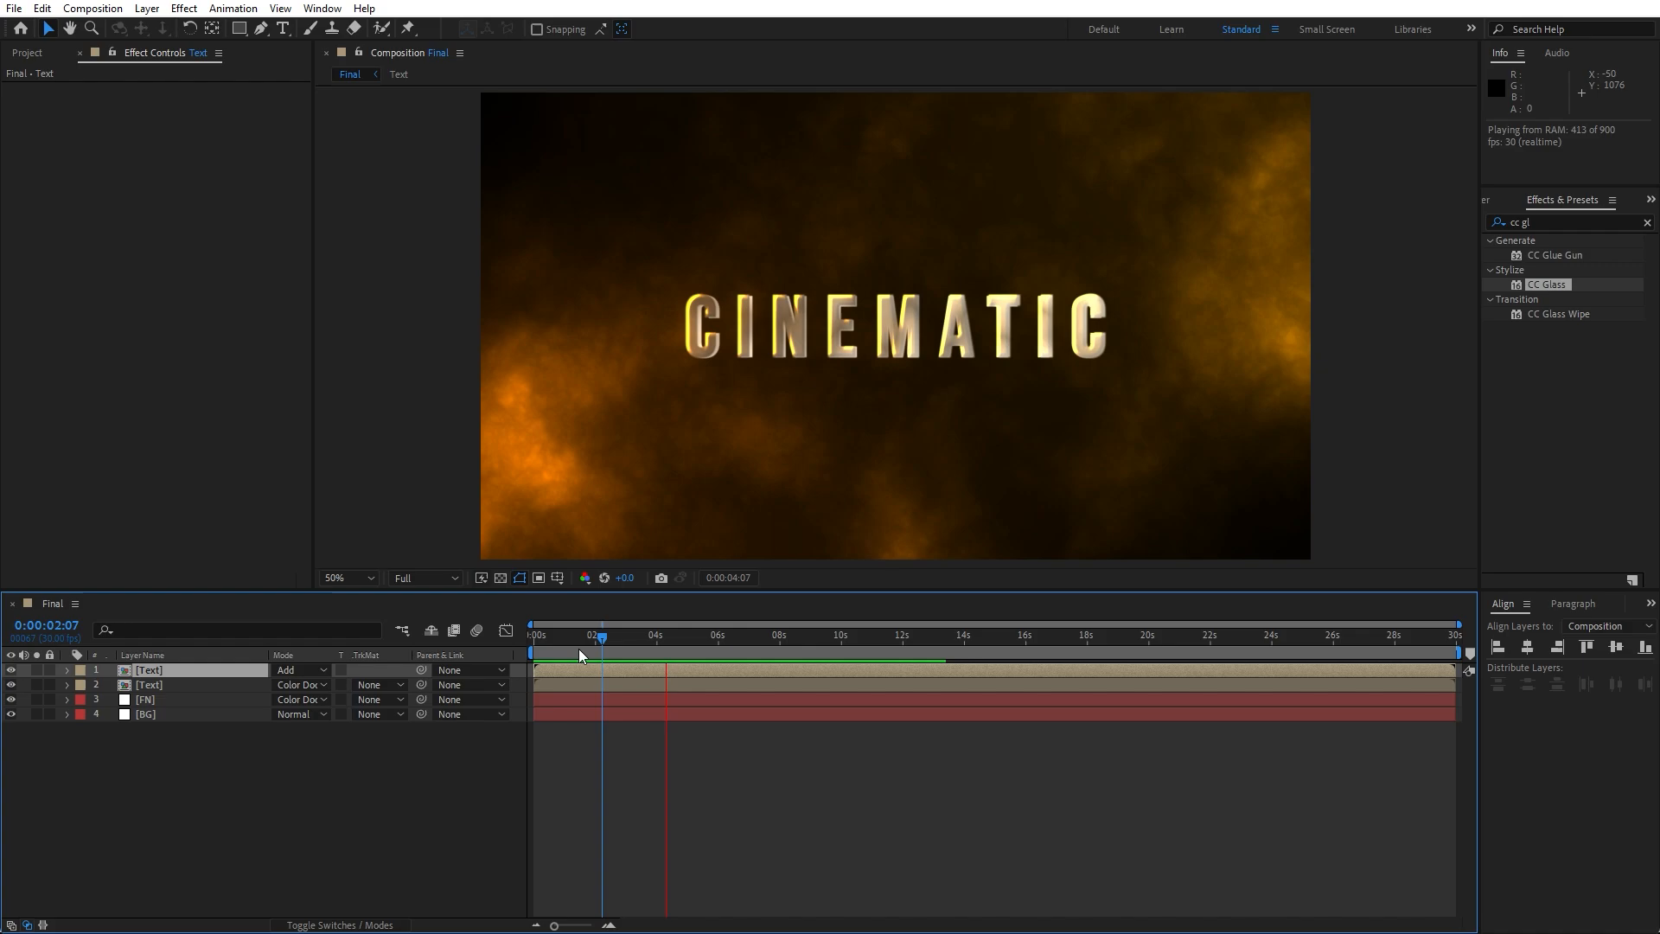
pyautogui.press('space')
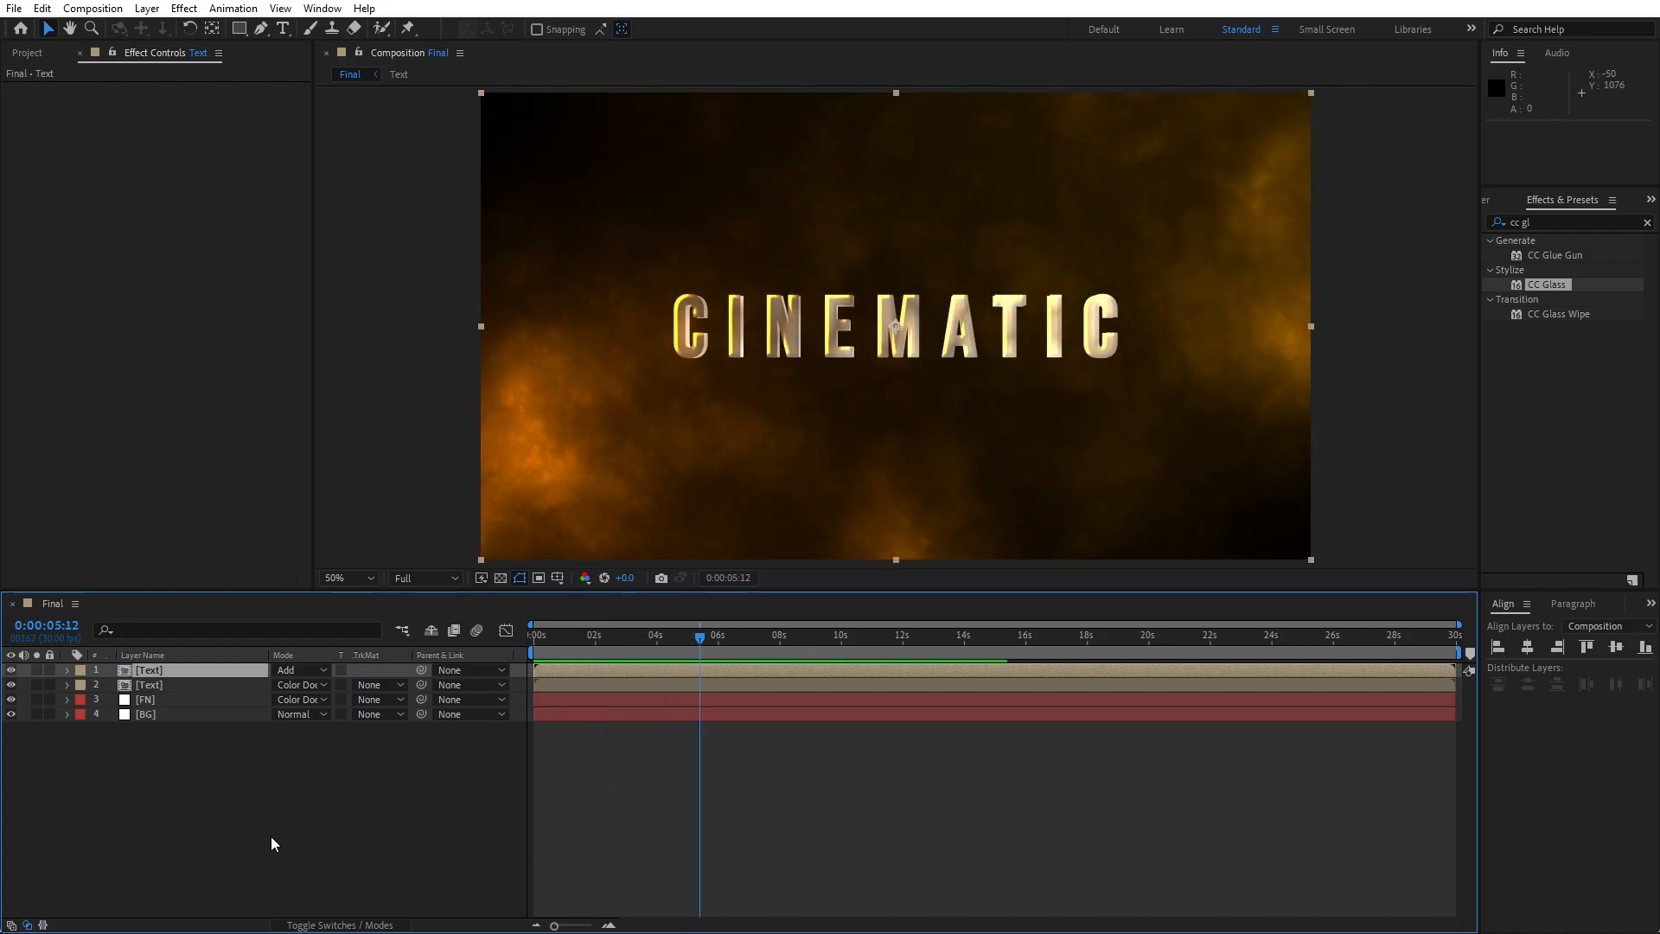
# - Create an adjustment layer above the text layers and name it Glow
pyautogui.rightClick(230, 826)
pyautogui.moveTo(298, 612)
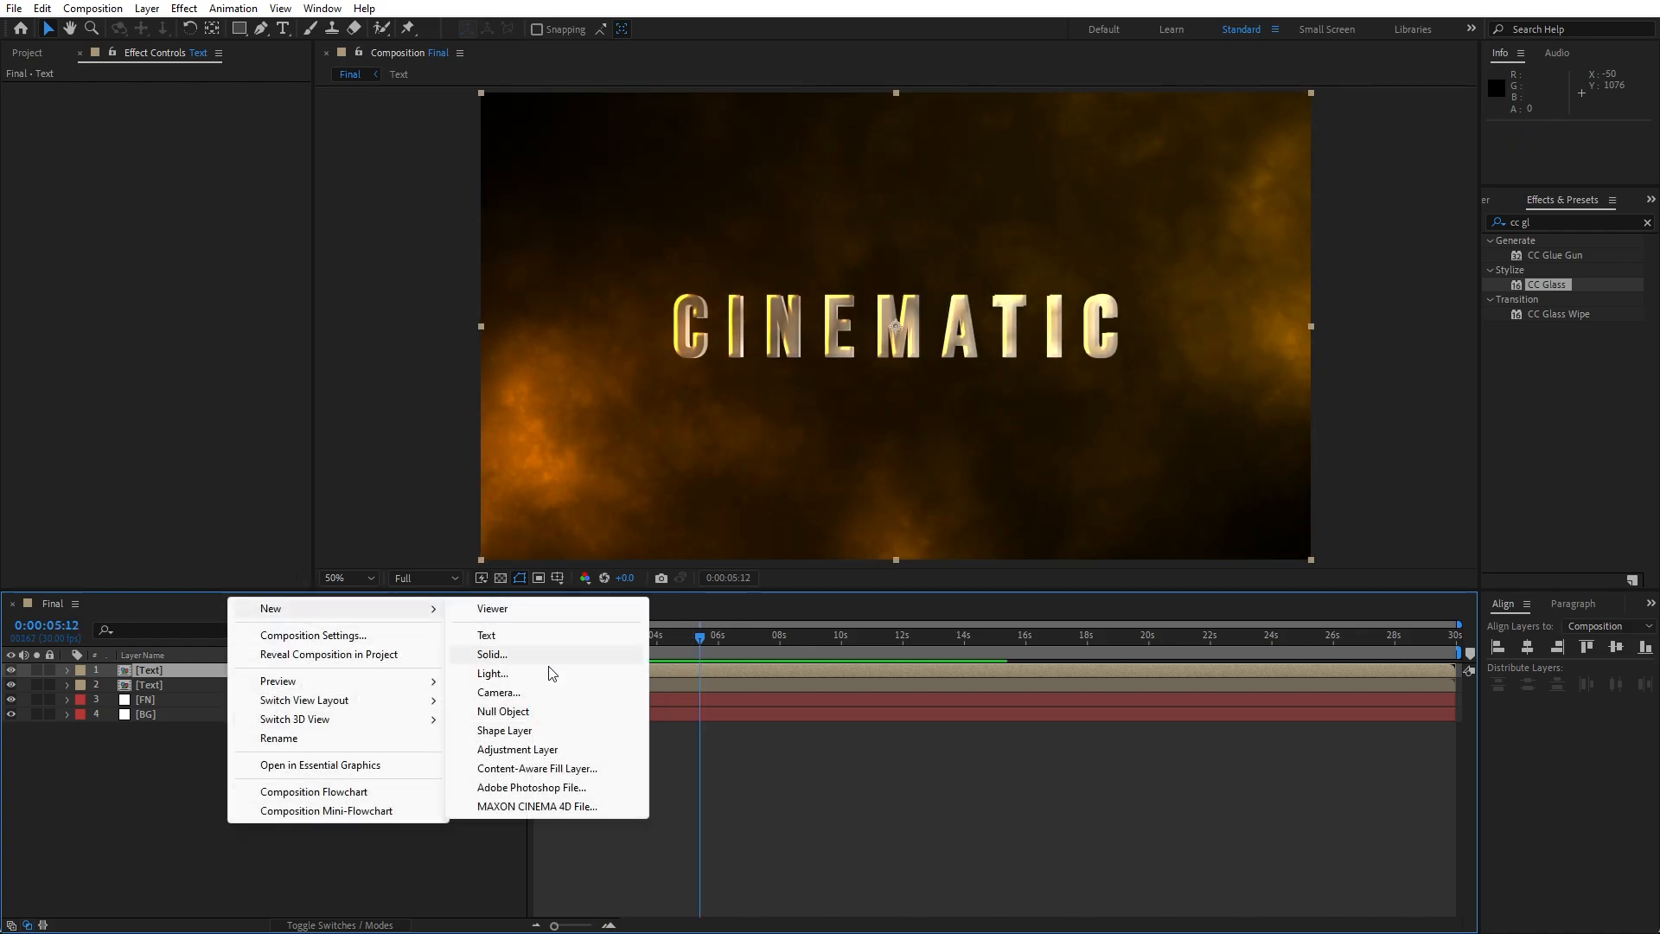
pyautogui.click(541, 751)
pyautogui.press('Return')
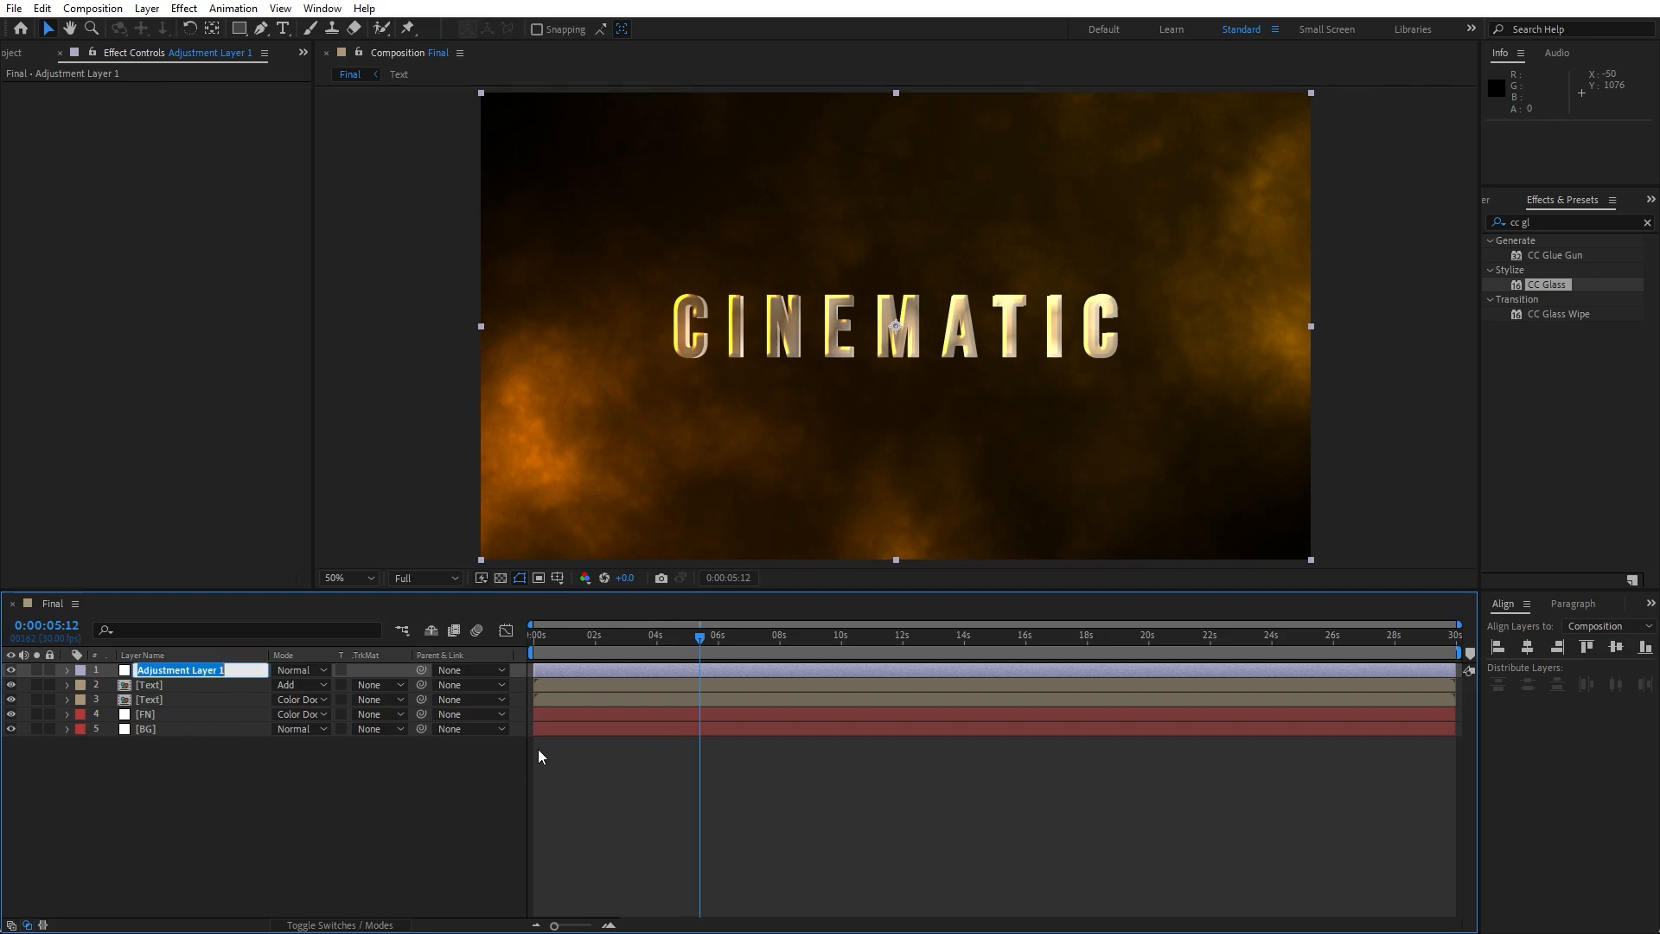
pyautogui.write('Glow')
pyautogui.press('Return')
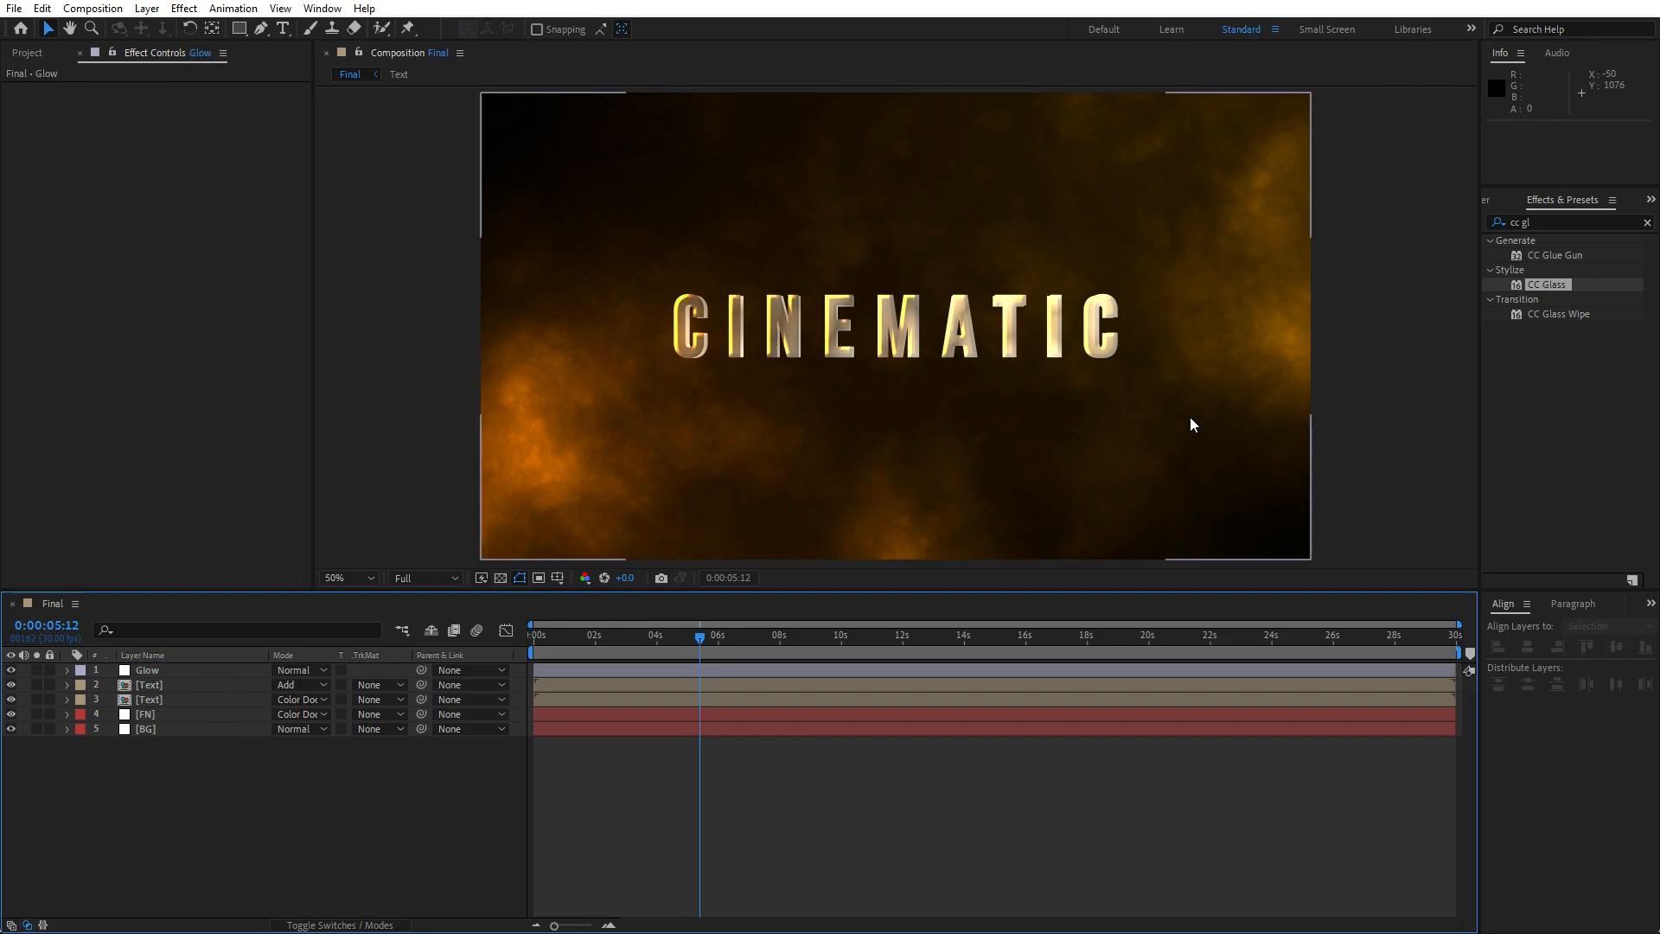
# - Apply the Glow effect to the Glow layer with radius 70, intensity 0.4 and threshold about 71.4%
pyautogui.click(1548, 223)
pyautogui.write('glow')
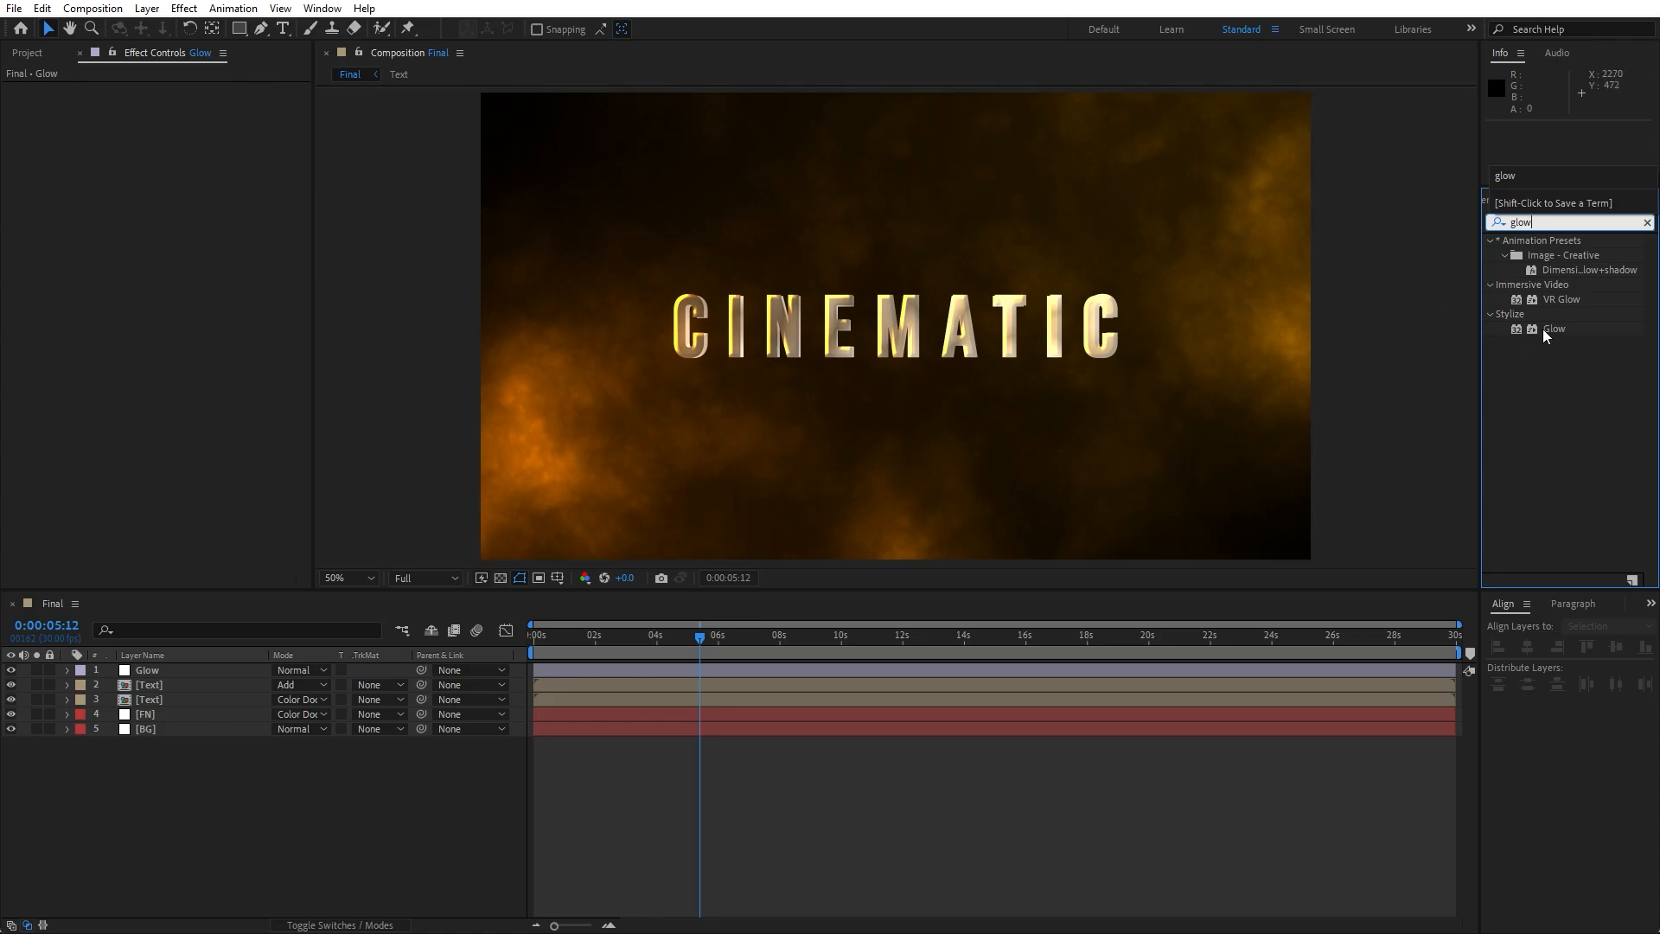
pyautogui.moveTo(1544, 331); pyautogui.dragTo(181, 674)
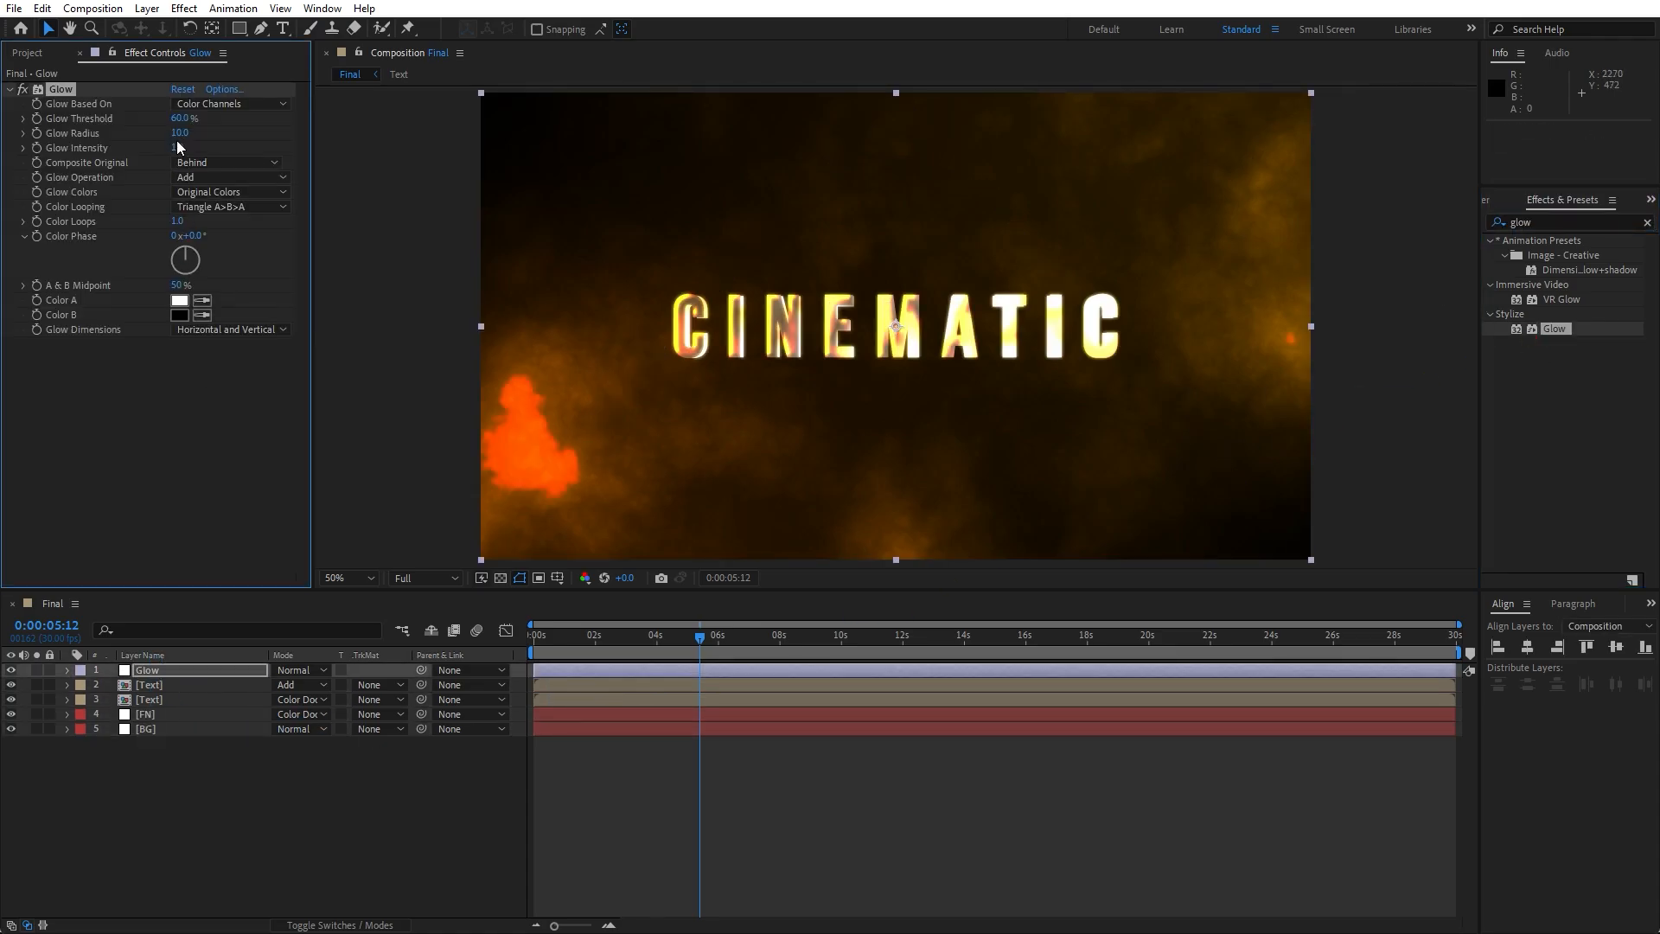
pyautogui.moveTo(178, 135); pyautogui.dragTo(233, 139)
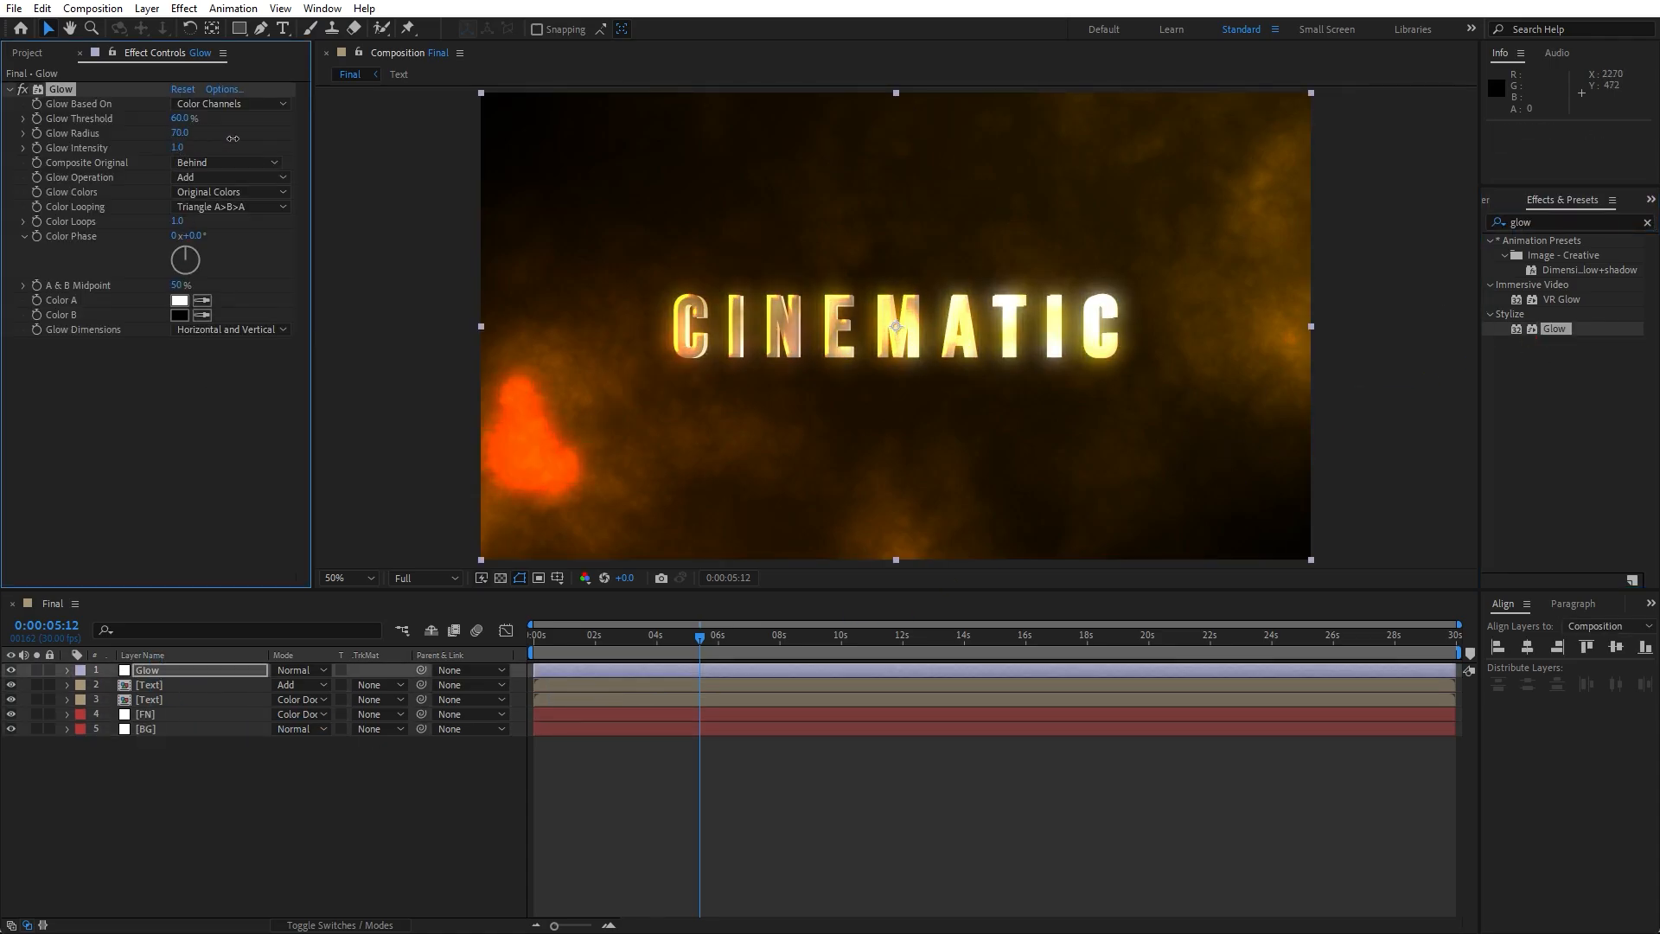
pyautogui.click(183, 133)
pyautogui.click(173, 473)
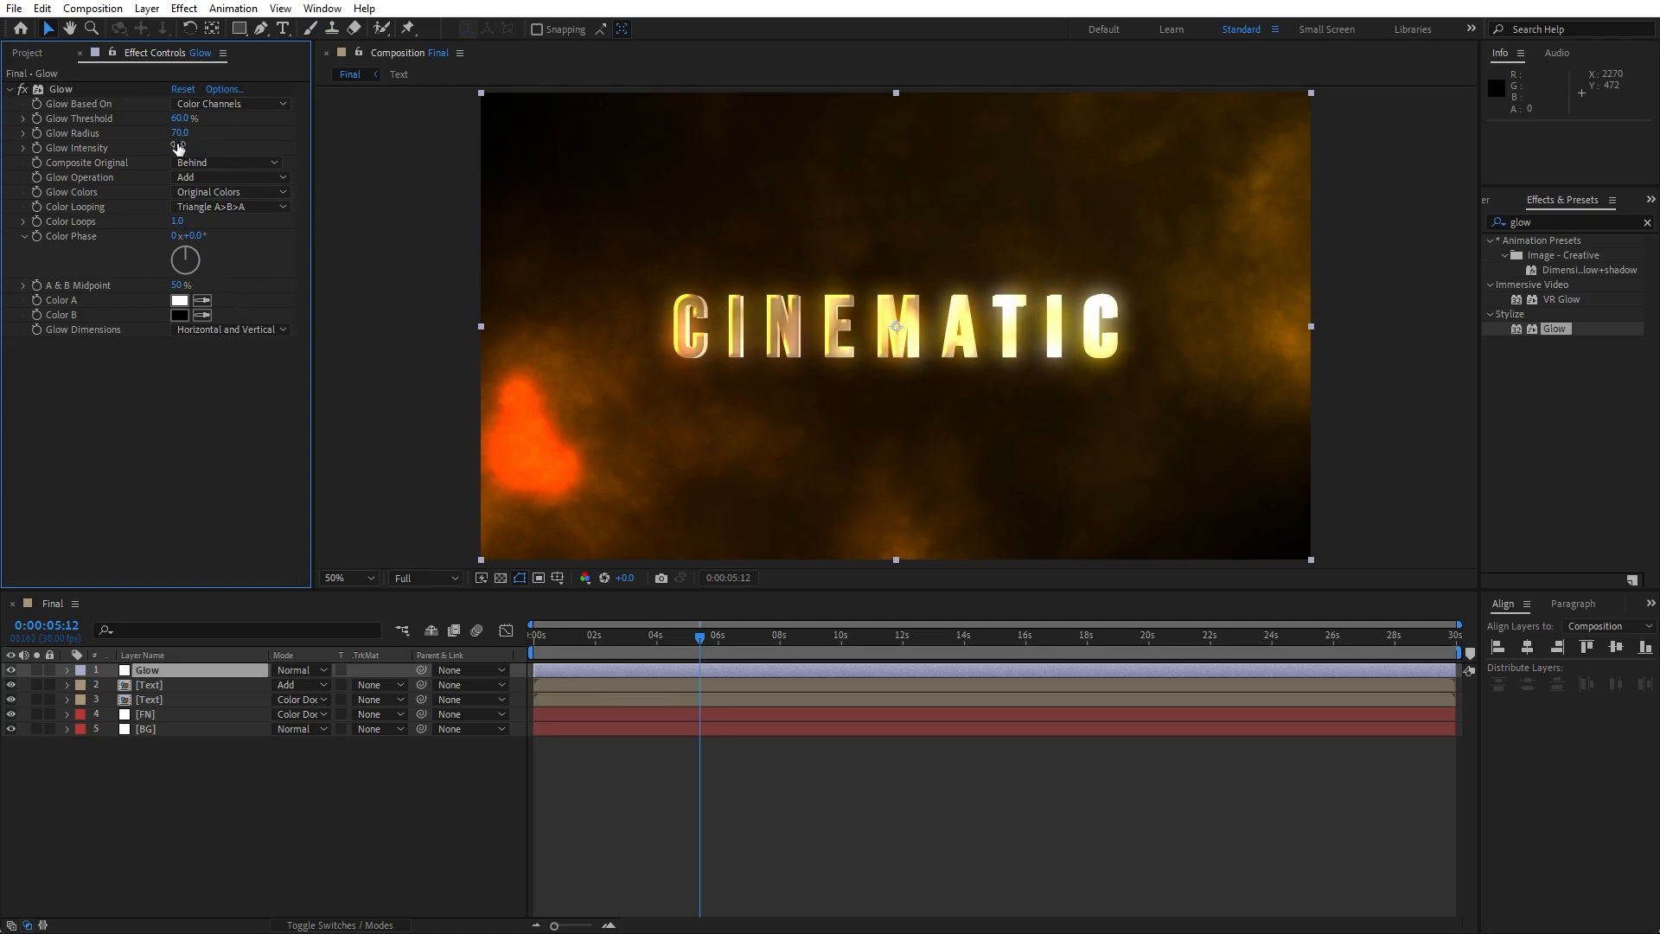
pyautogui.moveTo(179, 148); pyautogui.dragTo(204, 125)
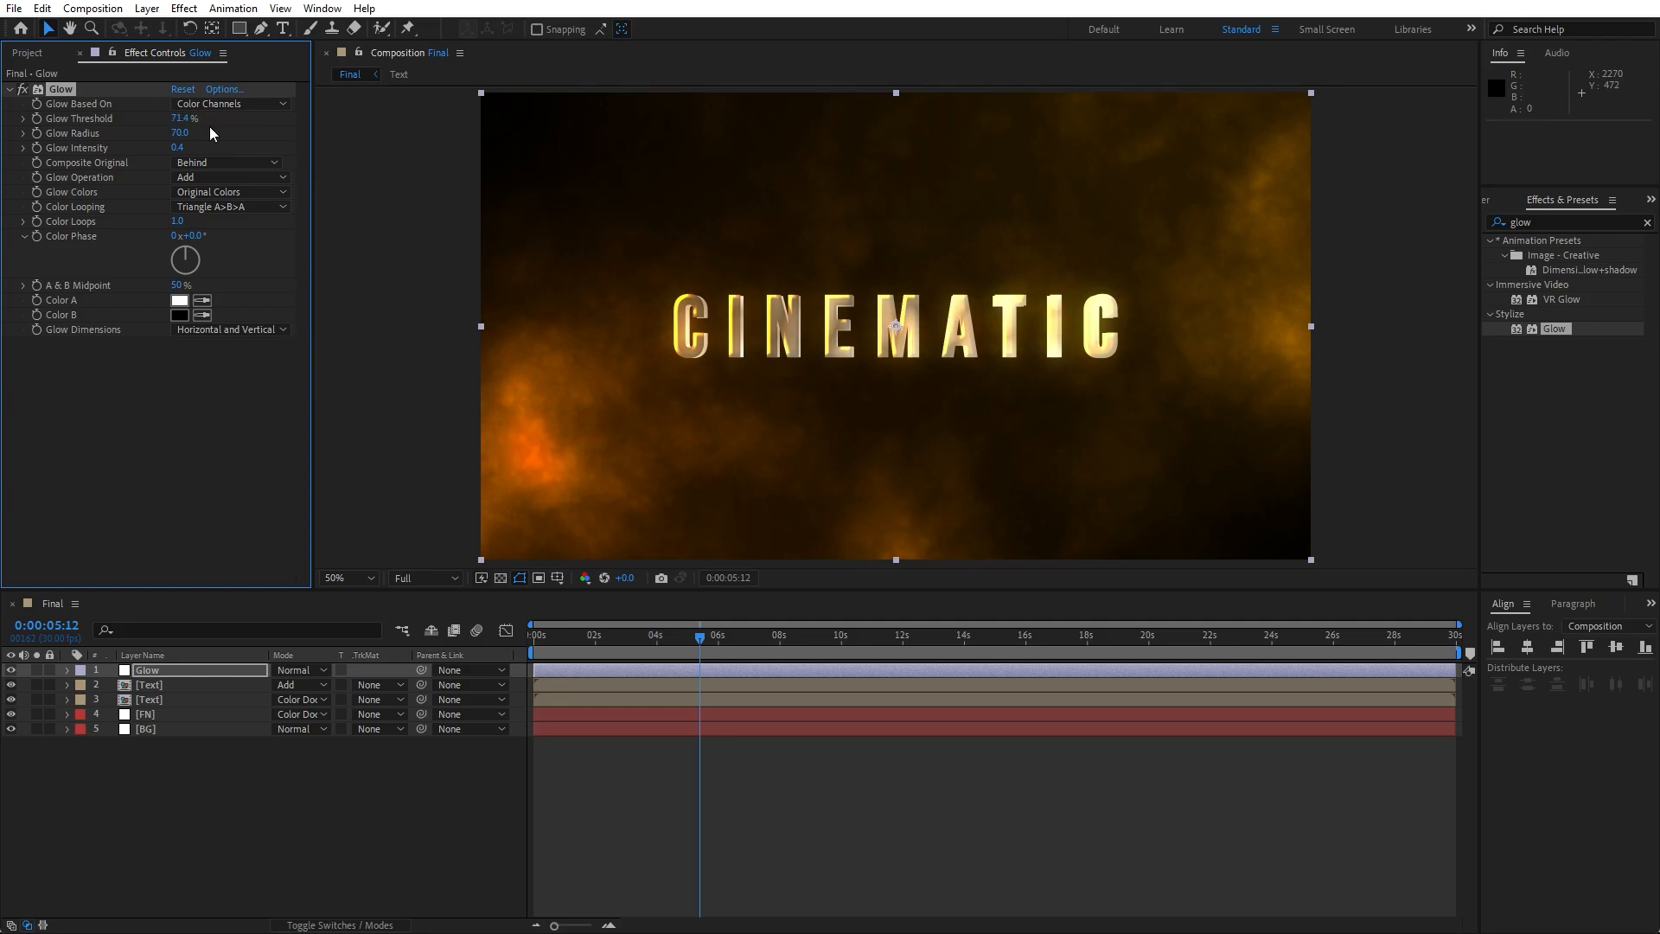
pyautogui.click(353, 869)
# - Create a white solid named Particles, 3840 px wide and 2160 px high, in the Final composition
pyautogui.click(80, 53)
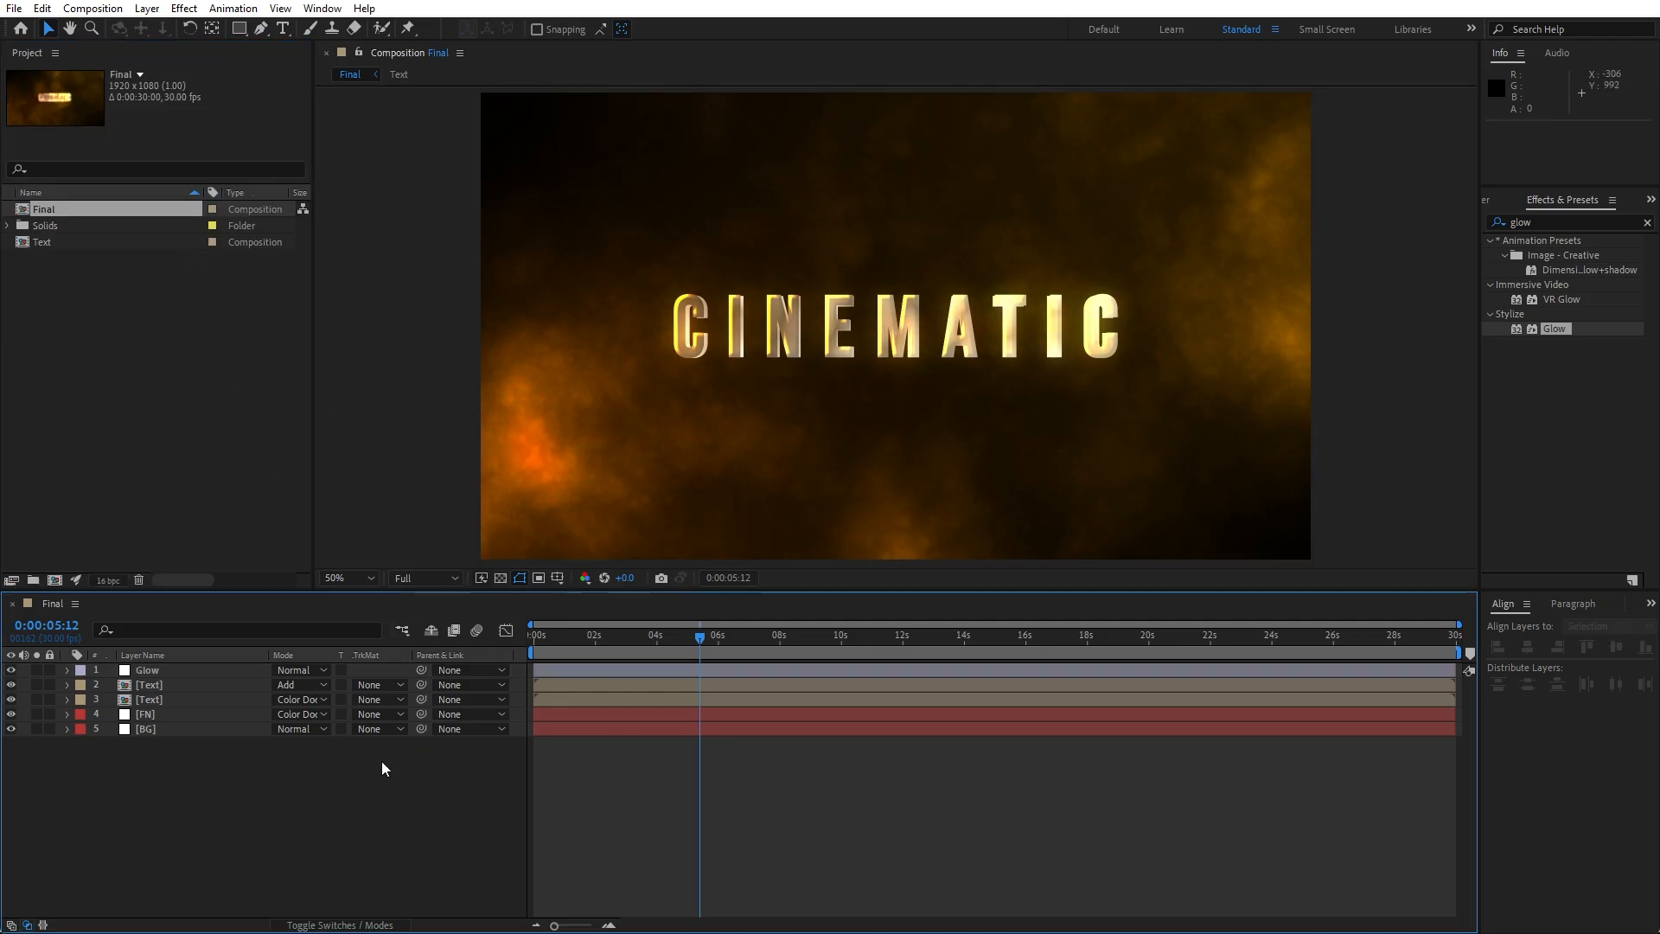
pyautogui.rightClick(281, 836)
pyautogui.moveTo(346, 624)
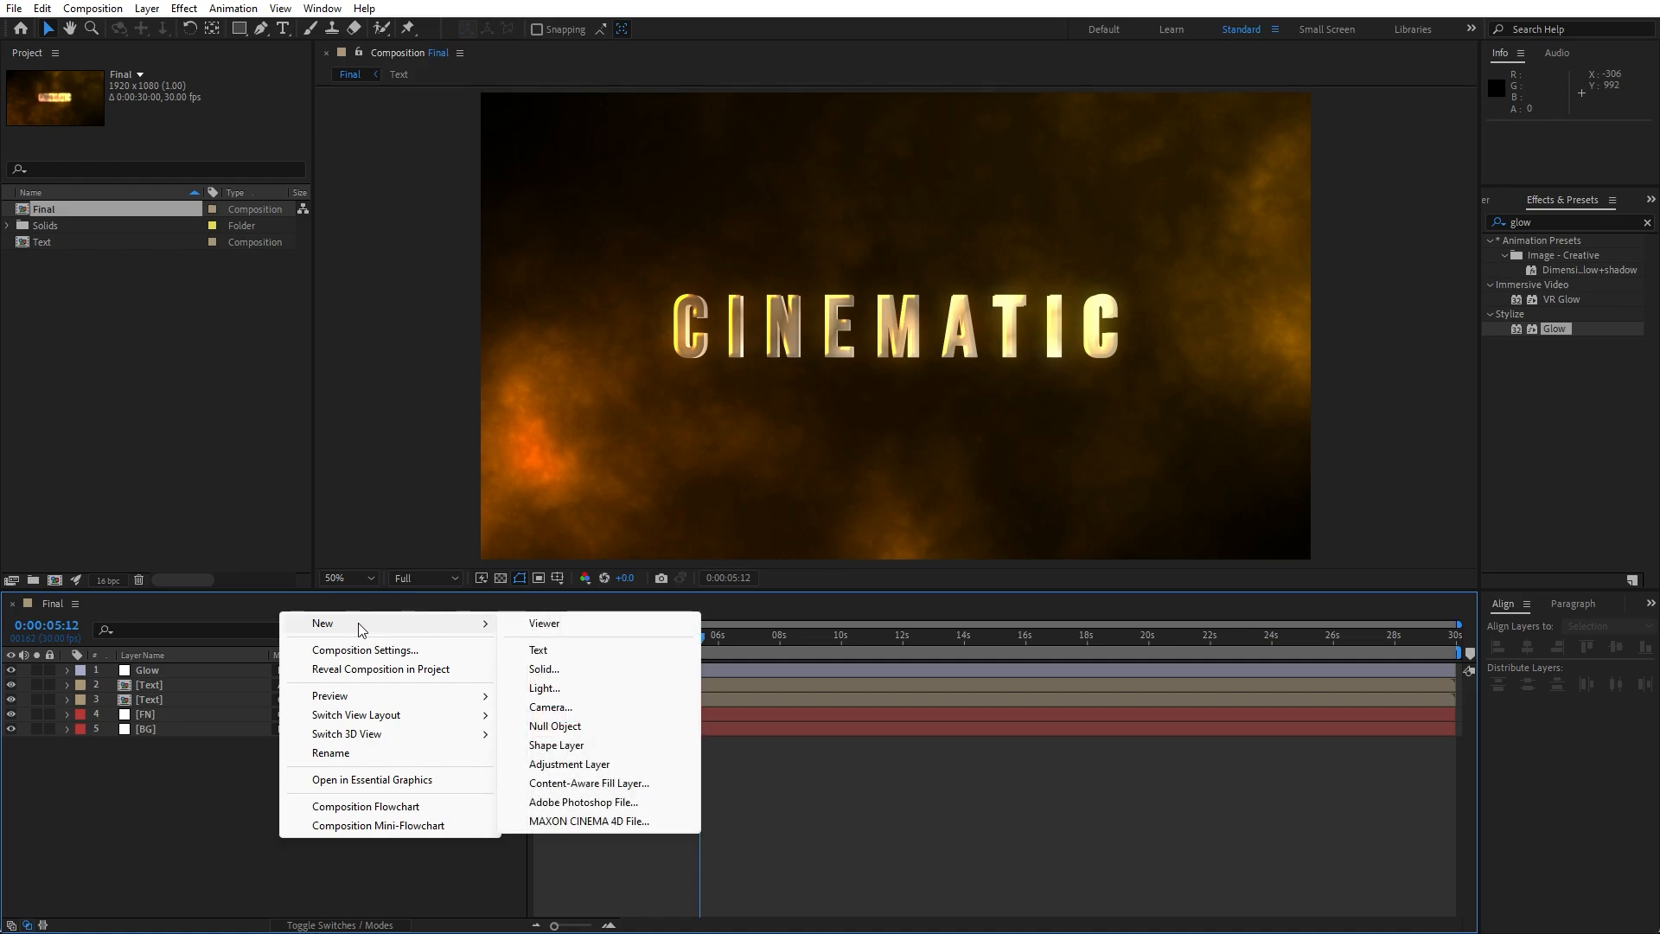
pyautogui.click(577, 671)
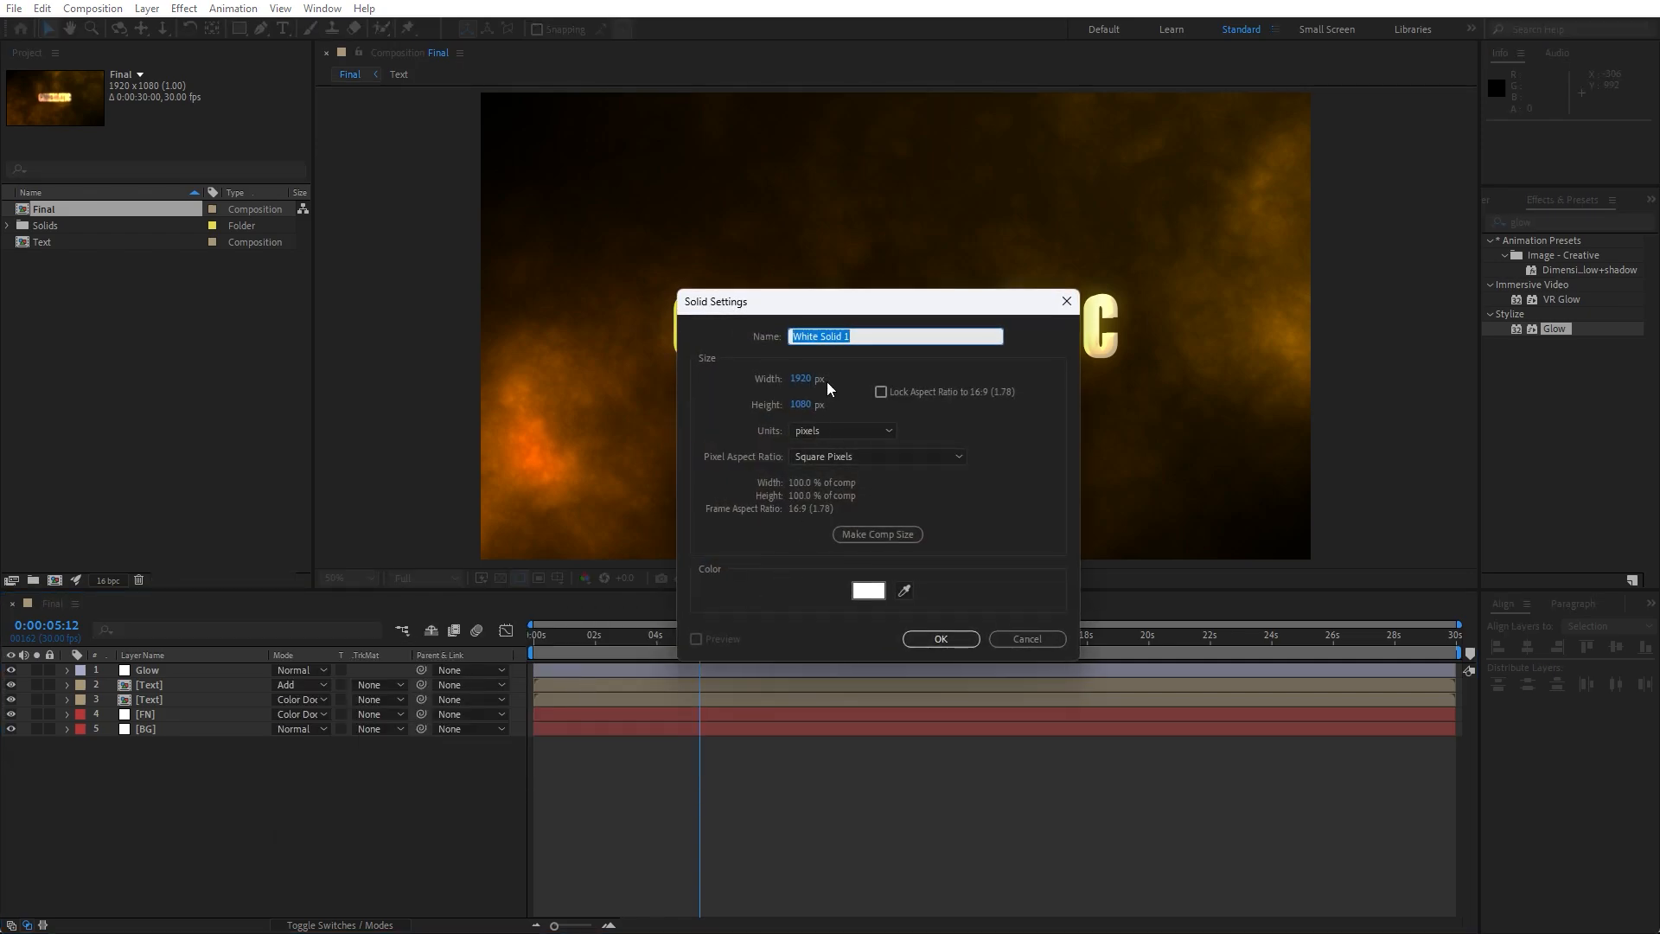
pyautogui.write('Particles')
pyautogui.click(799, 378)
pyautogui.write('3840')
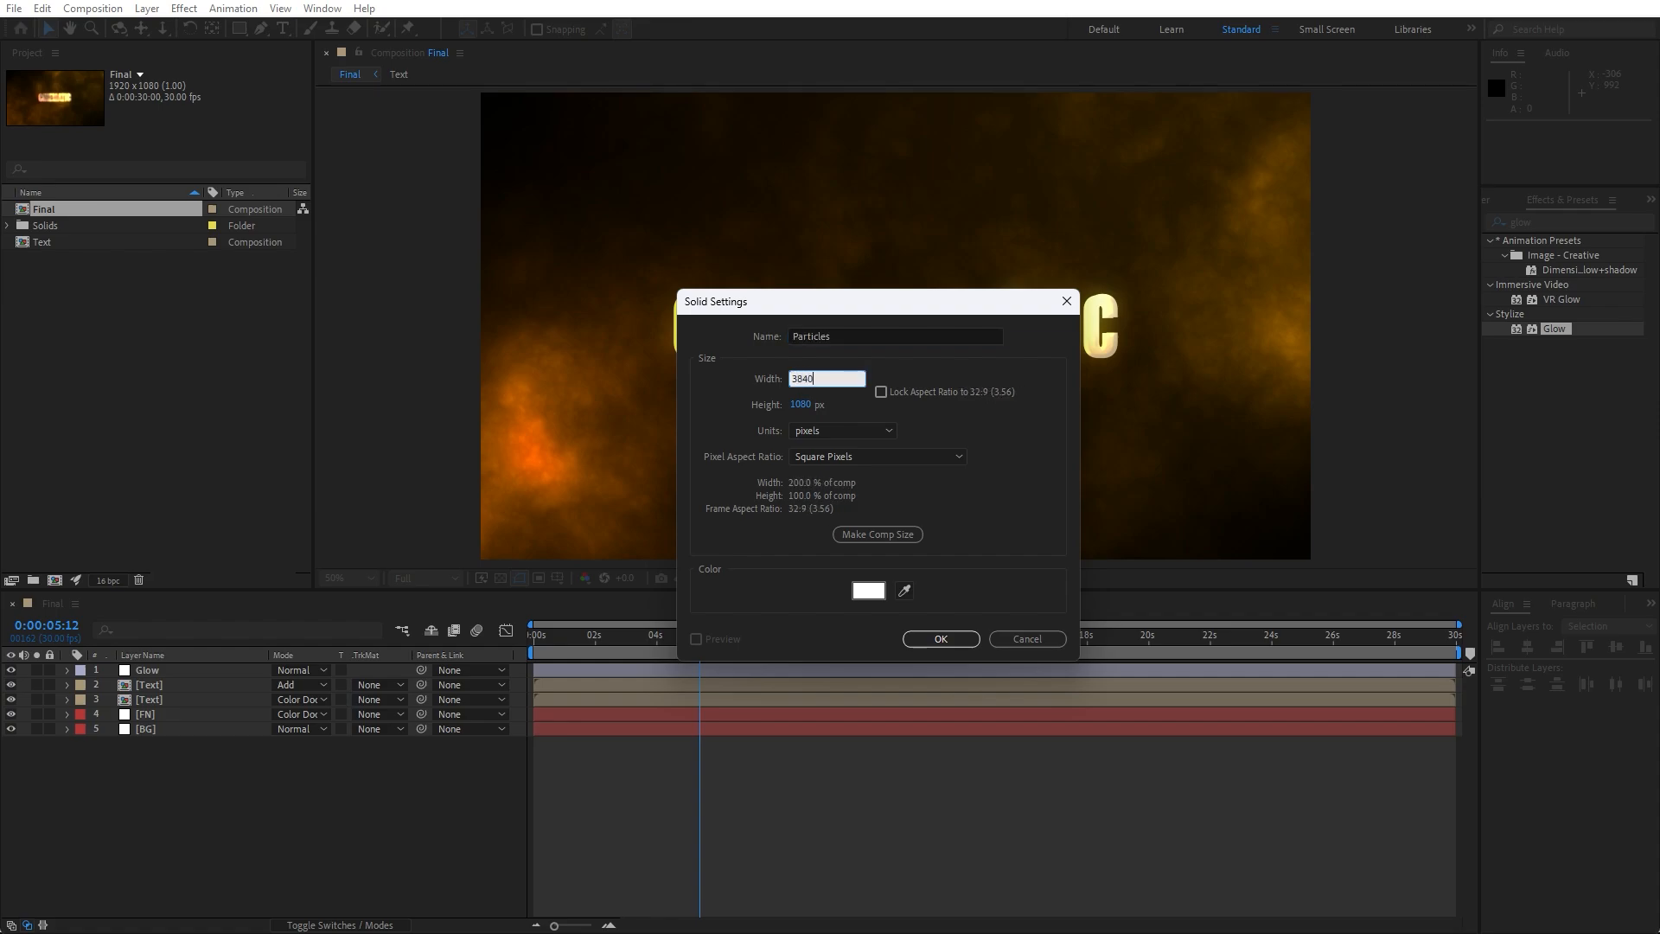
pyautogui.press('Tab')
pyautogui.write('2160')
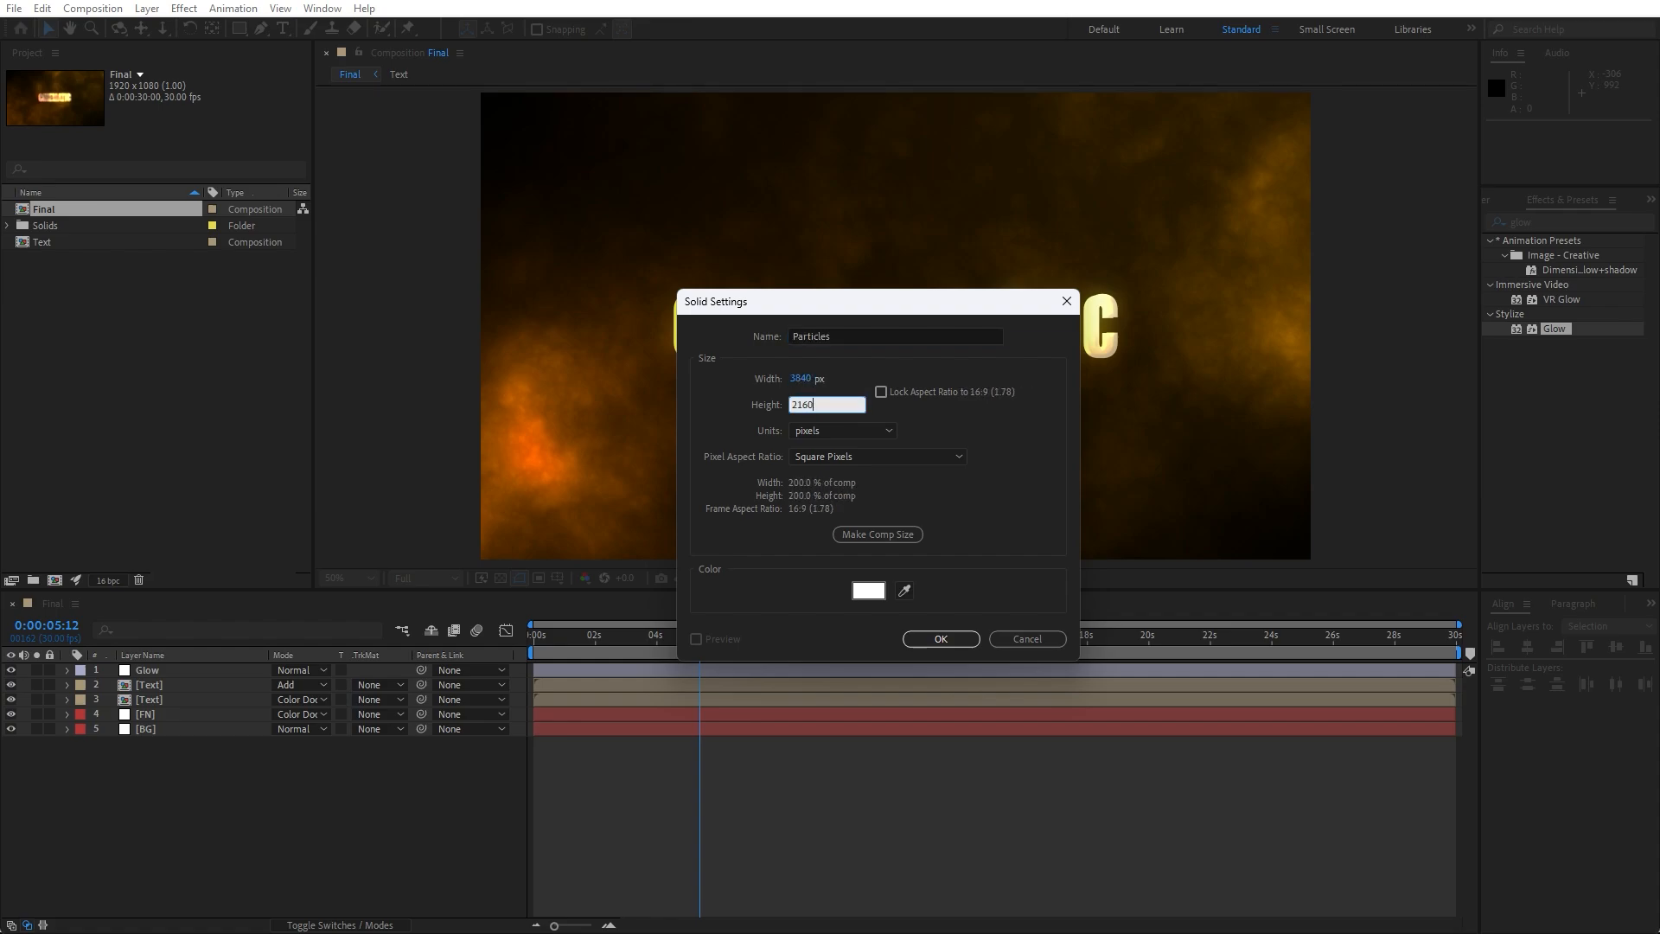
pyautogui.click(922, 637)
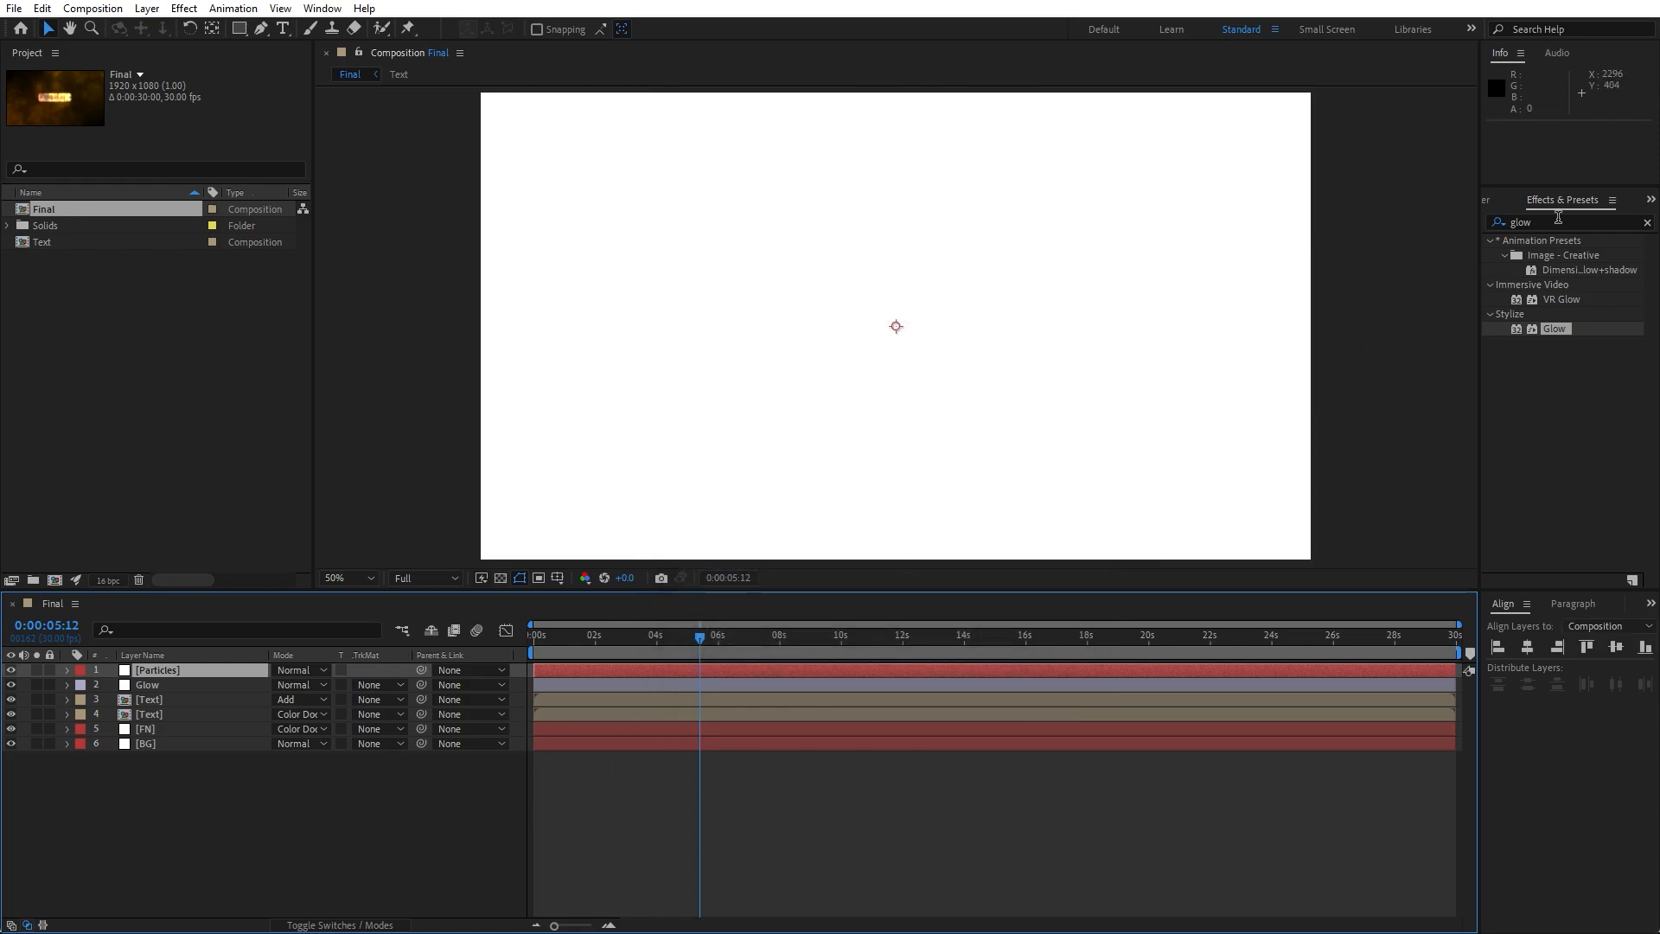
# - Apply CC Particle World to the Particles layer
pyautogui.click(1569, 223)
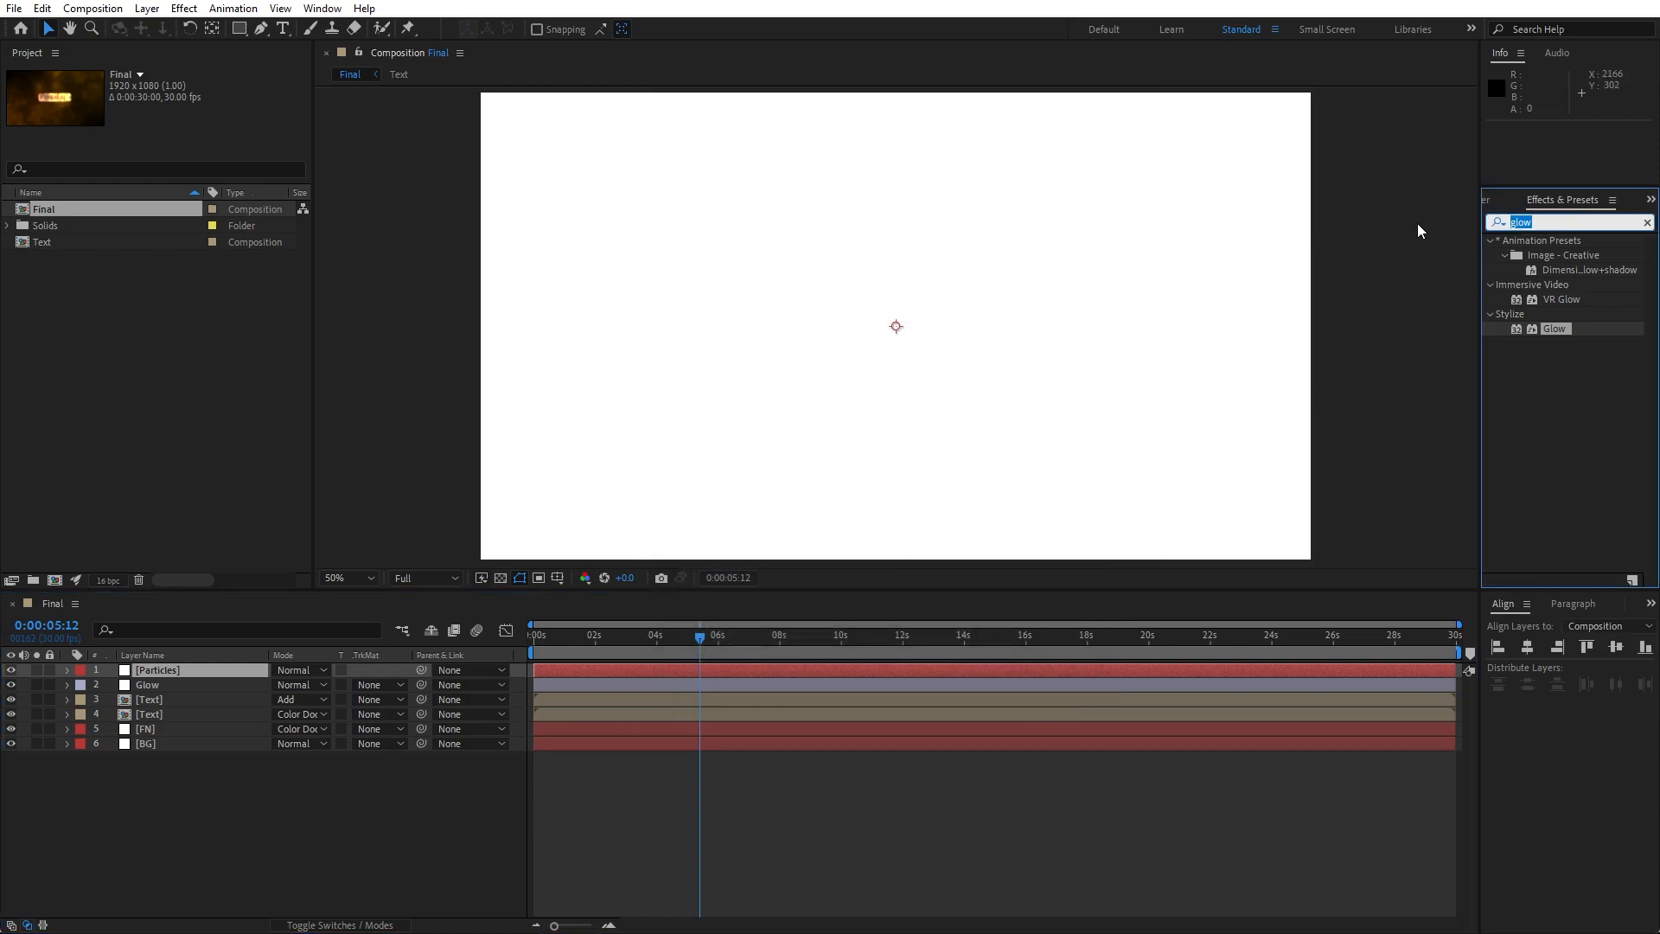
pyautogui.write('particl')
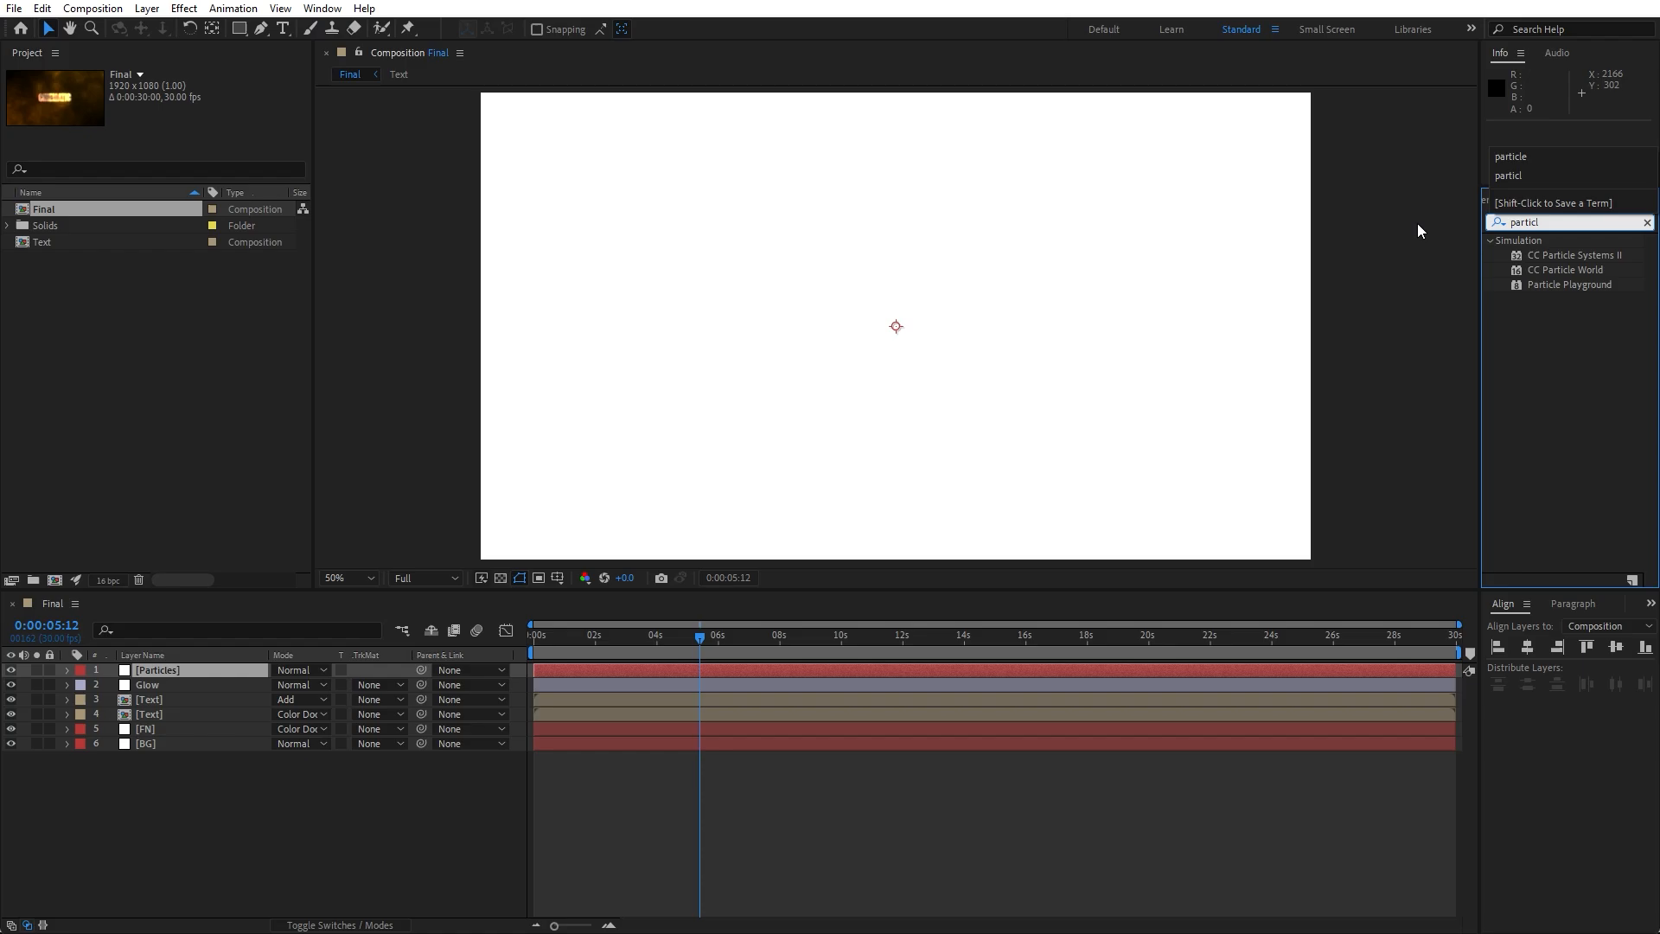
pyautogui.click(1595, 273)
pyautogui.moveTo(1589, 272); pyautogui.dragTo(222, 673)
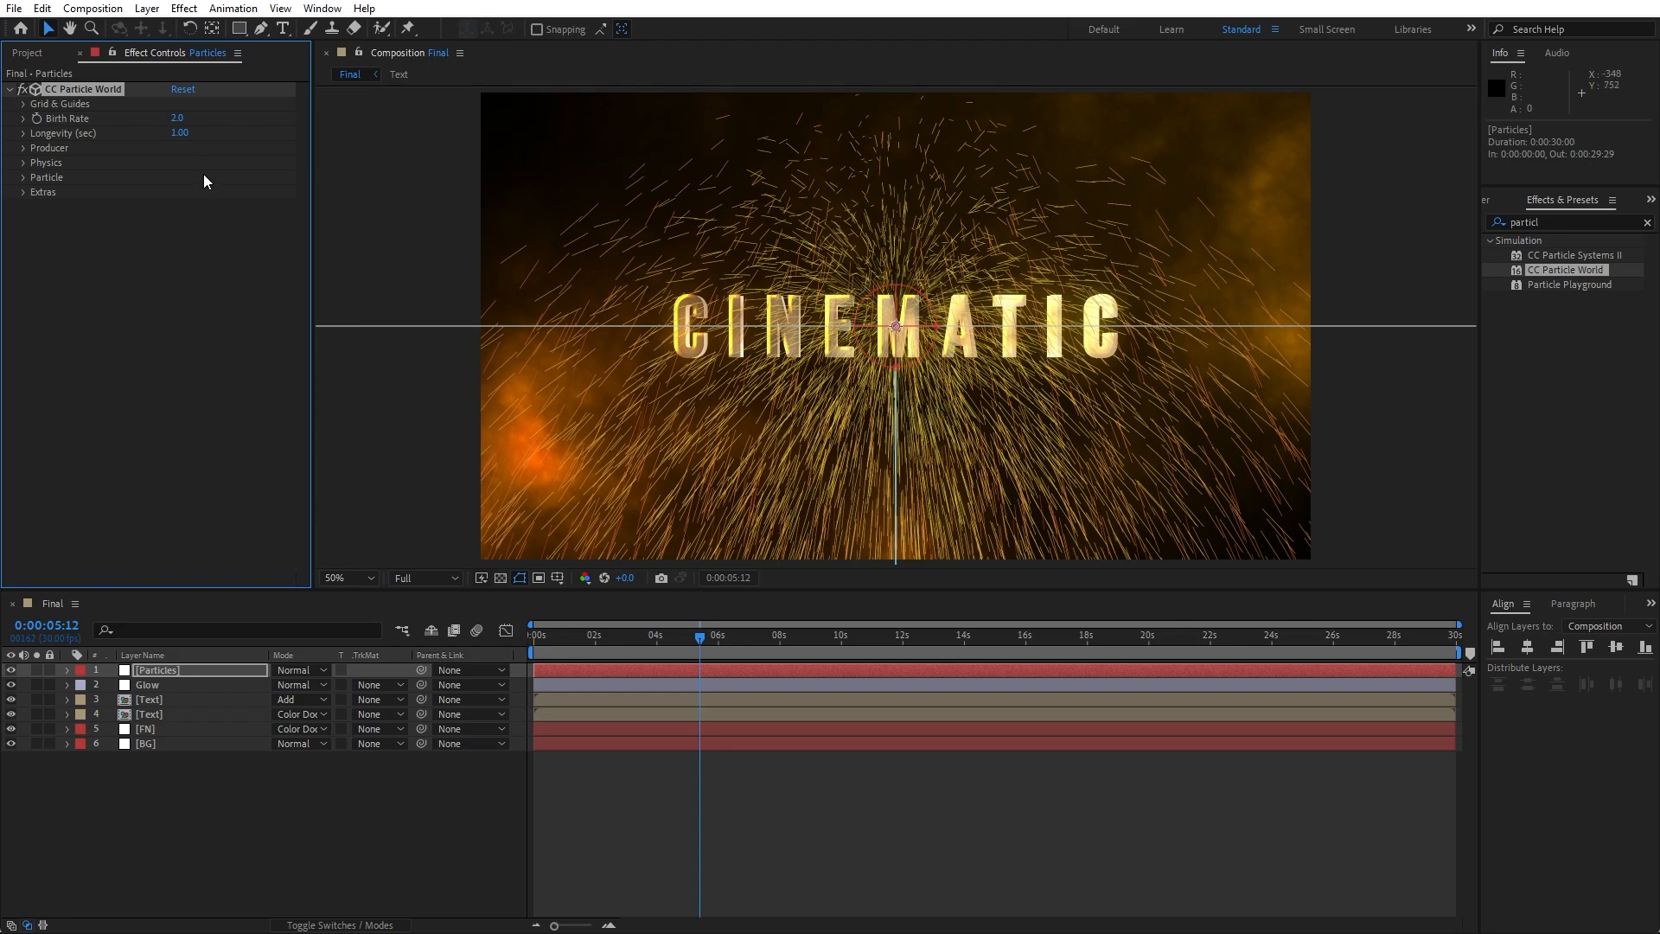
# - Set the CC Particle World birth rate to 2.5 and the longevity to 2.17 seconds
pyautogui.click(179, 118)
pyautogui.click(214, 176)
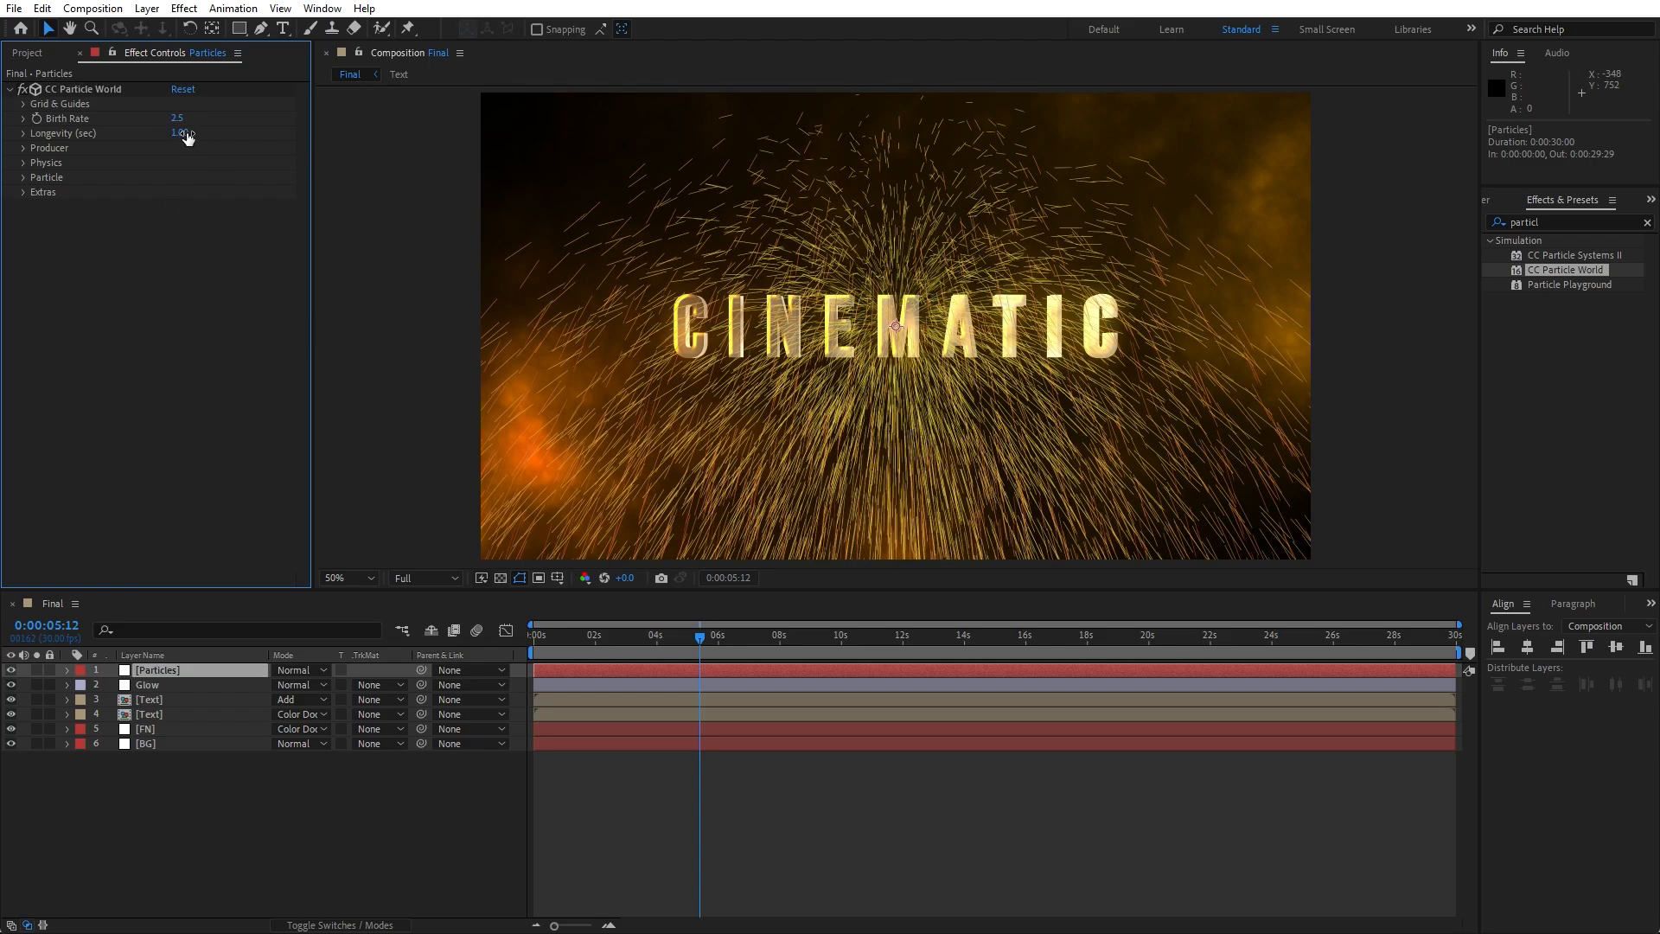
pyautogui.moveTo(187, 136); pyautogui.dragTo(243, 136)
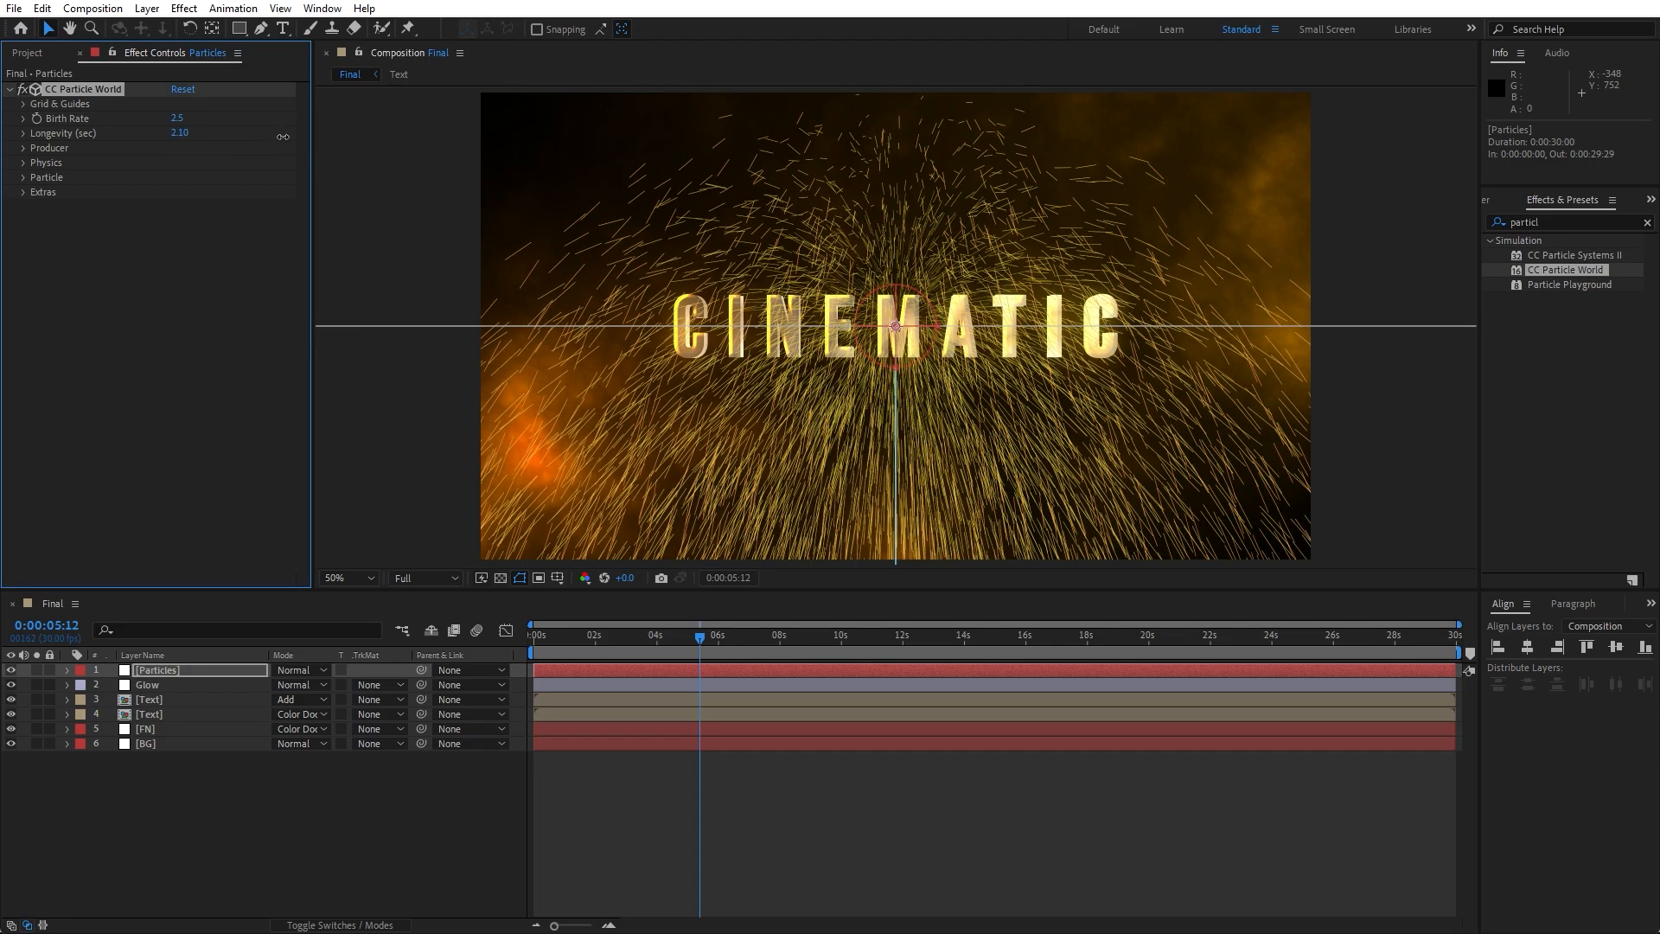
pyautogui.click(233, 185)
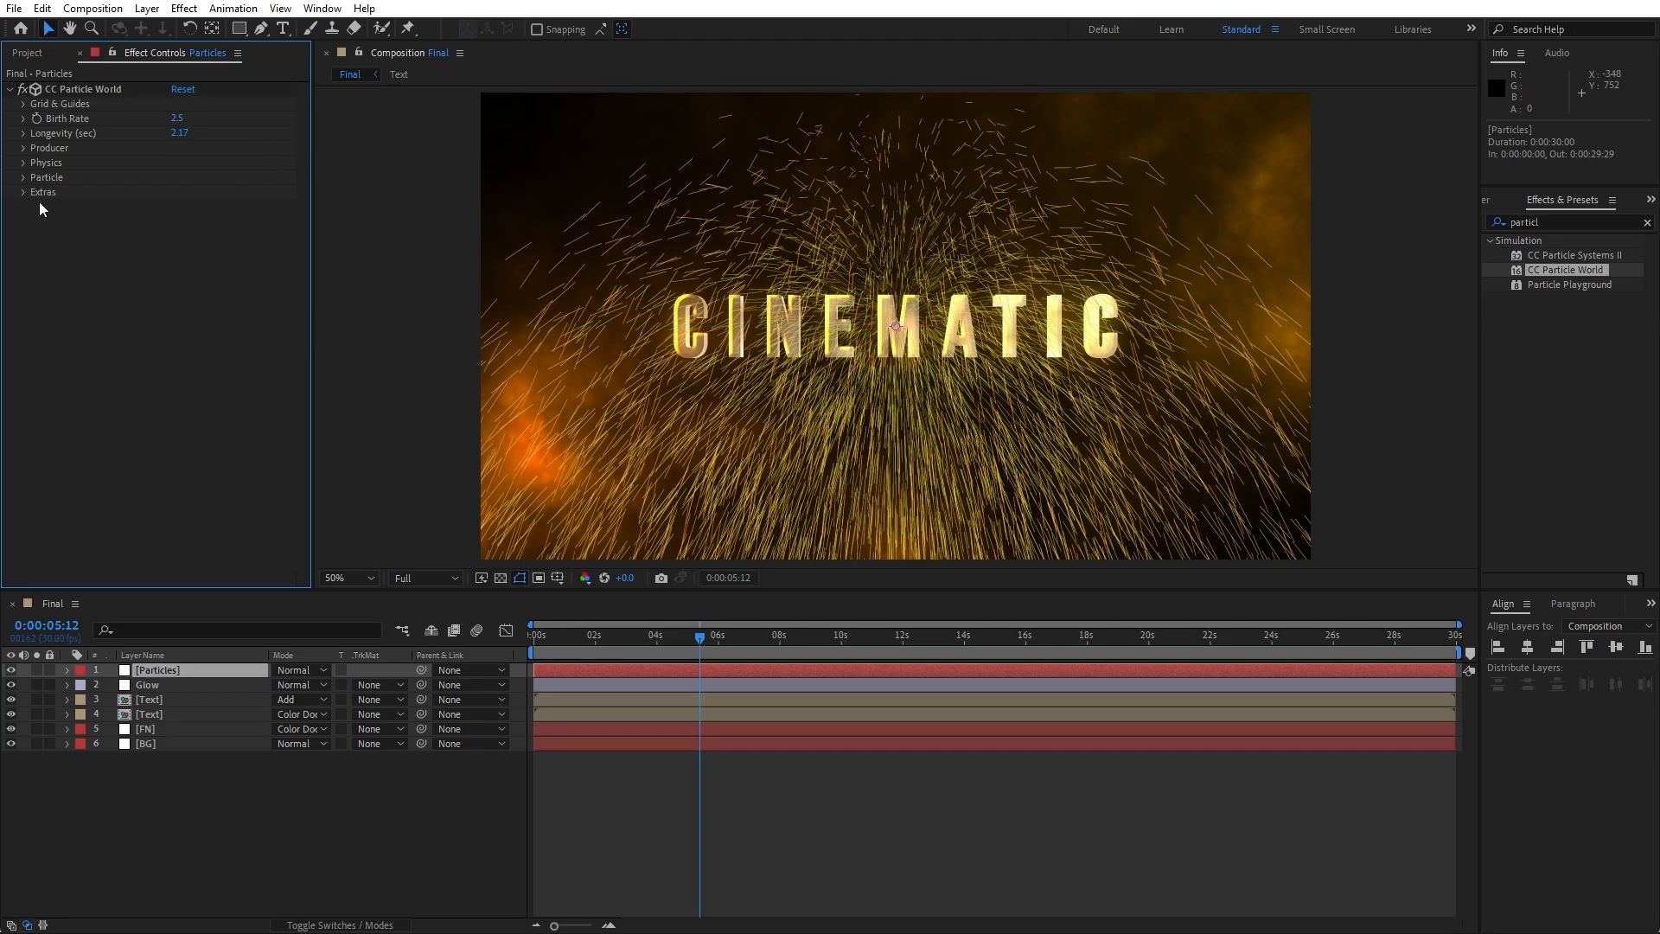
# - Set the particle producer's Position Y to 0.39, Radius X to 0.505, Radius Y to 0.525 and Radius Z to 0.535
pyautogui.click(23, 148)
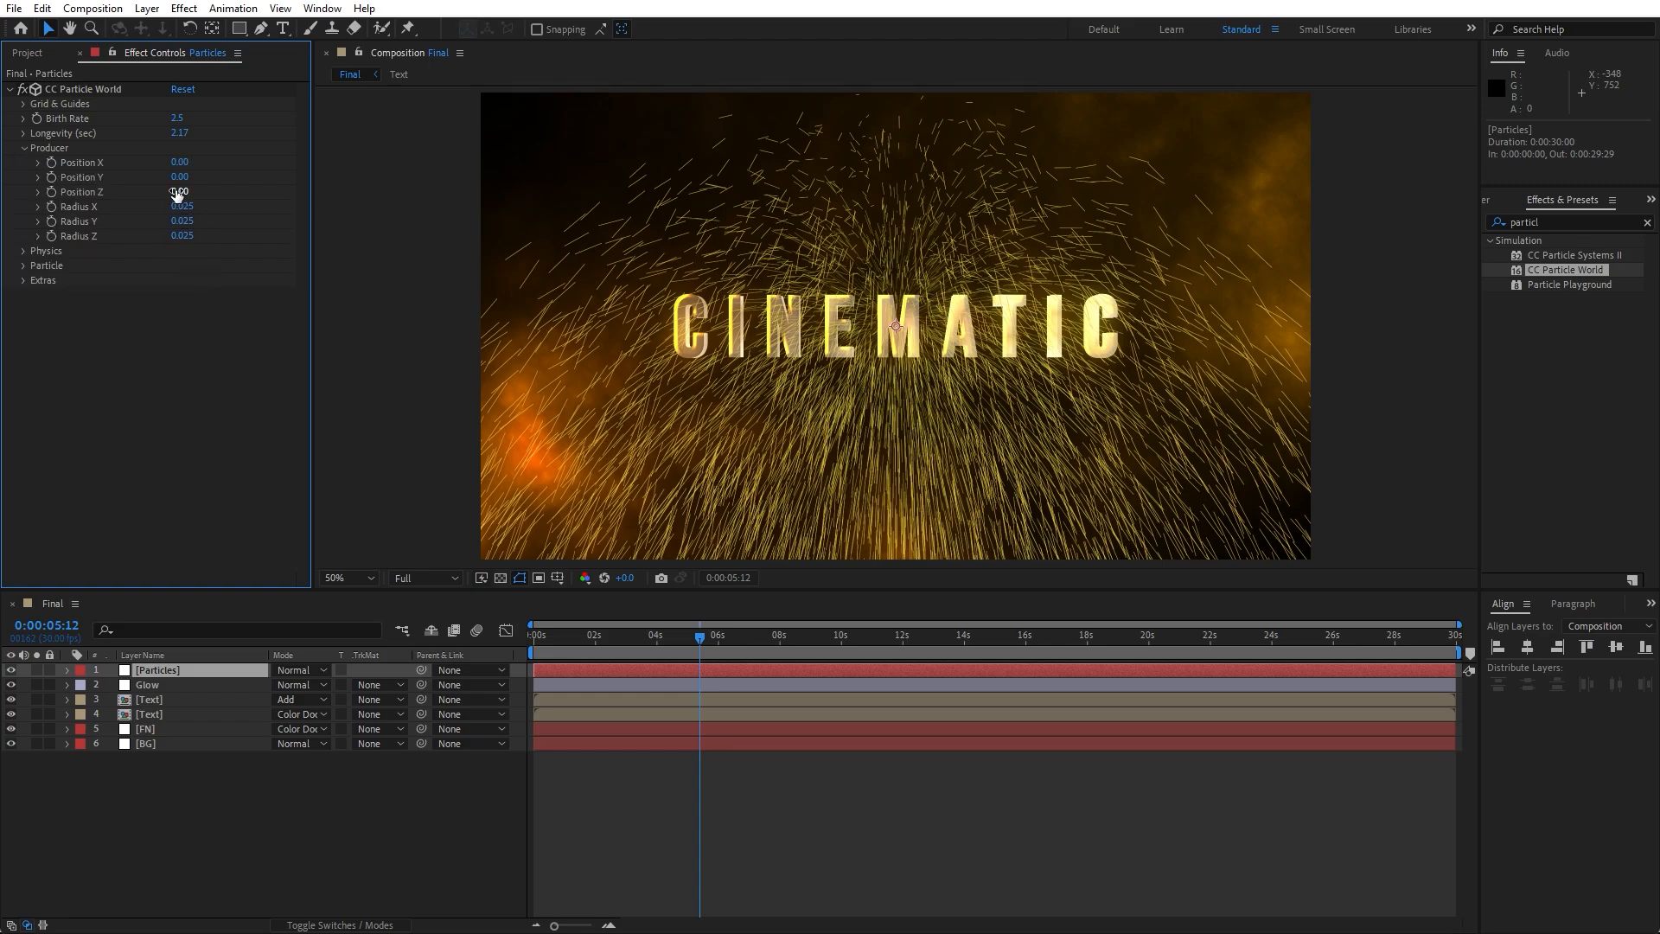
pyautogui.moveTo(184, 184); pyautogui.dragTo(227, 196)
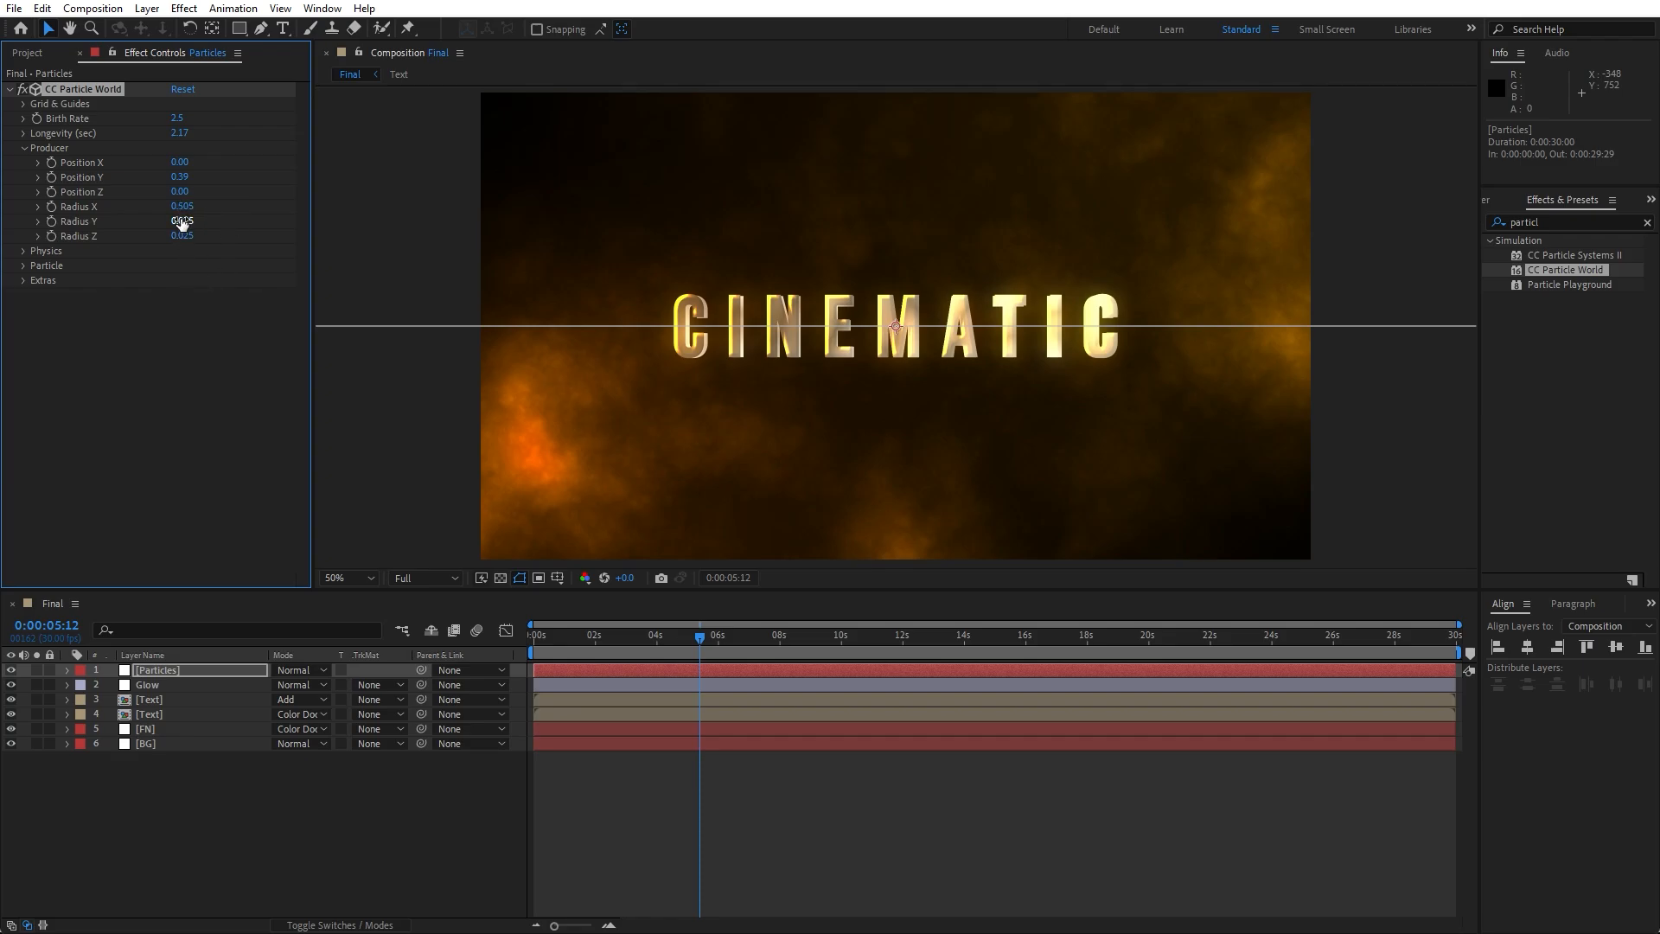
pyautogui.moveTo(181, 221); pyautogui.dragTo(235, 241)
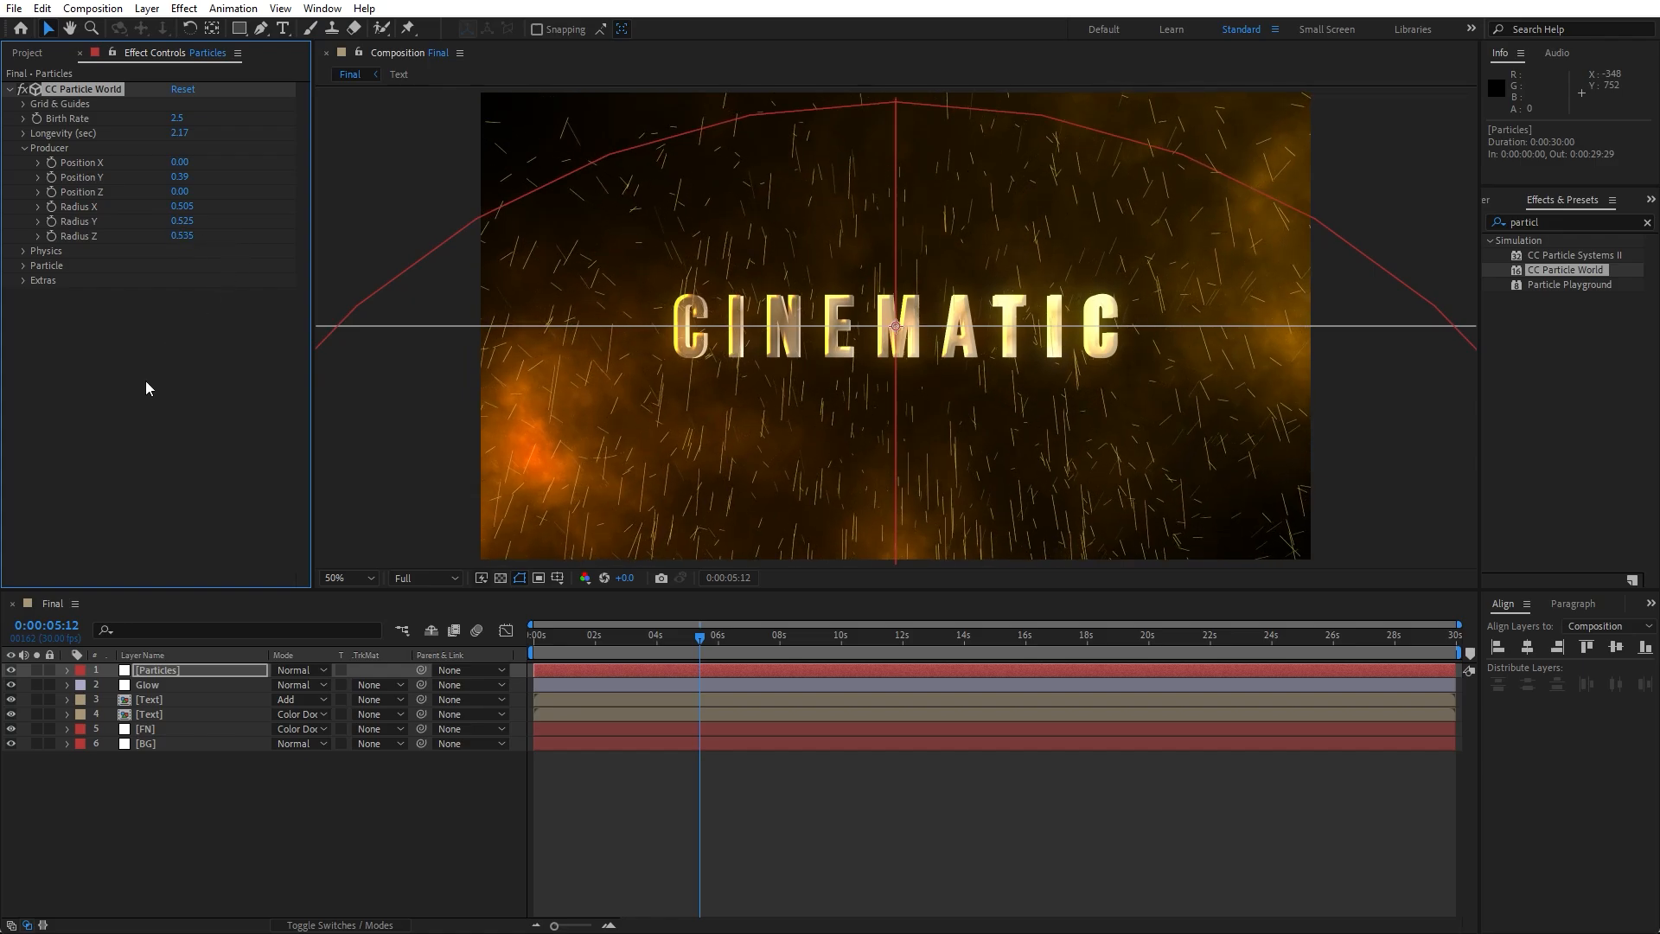
# - Change the particle physics animation to Cone Axis with a velocity of 3
pyautogui.click(23, 251)
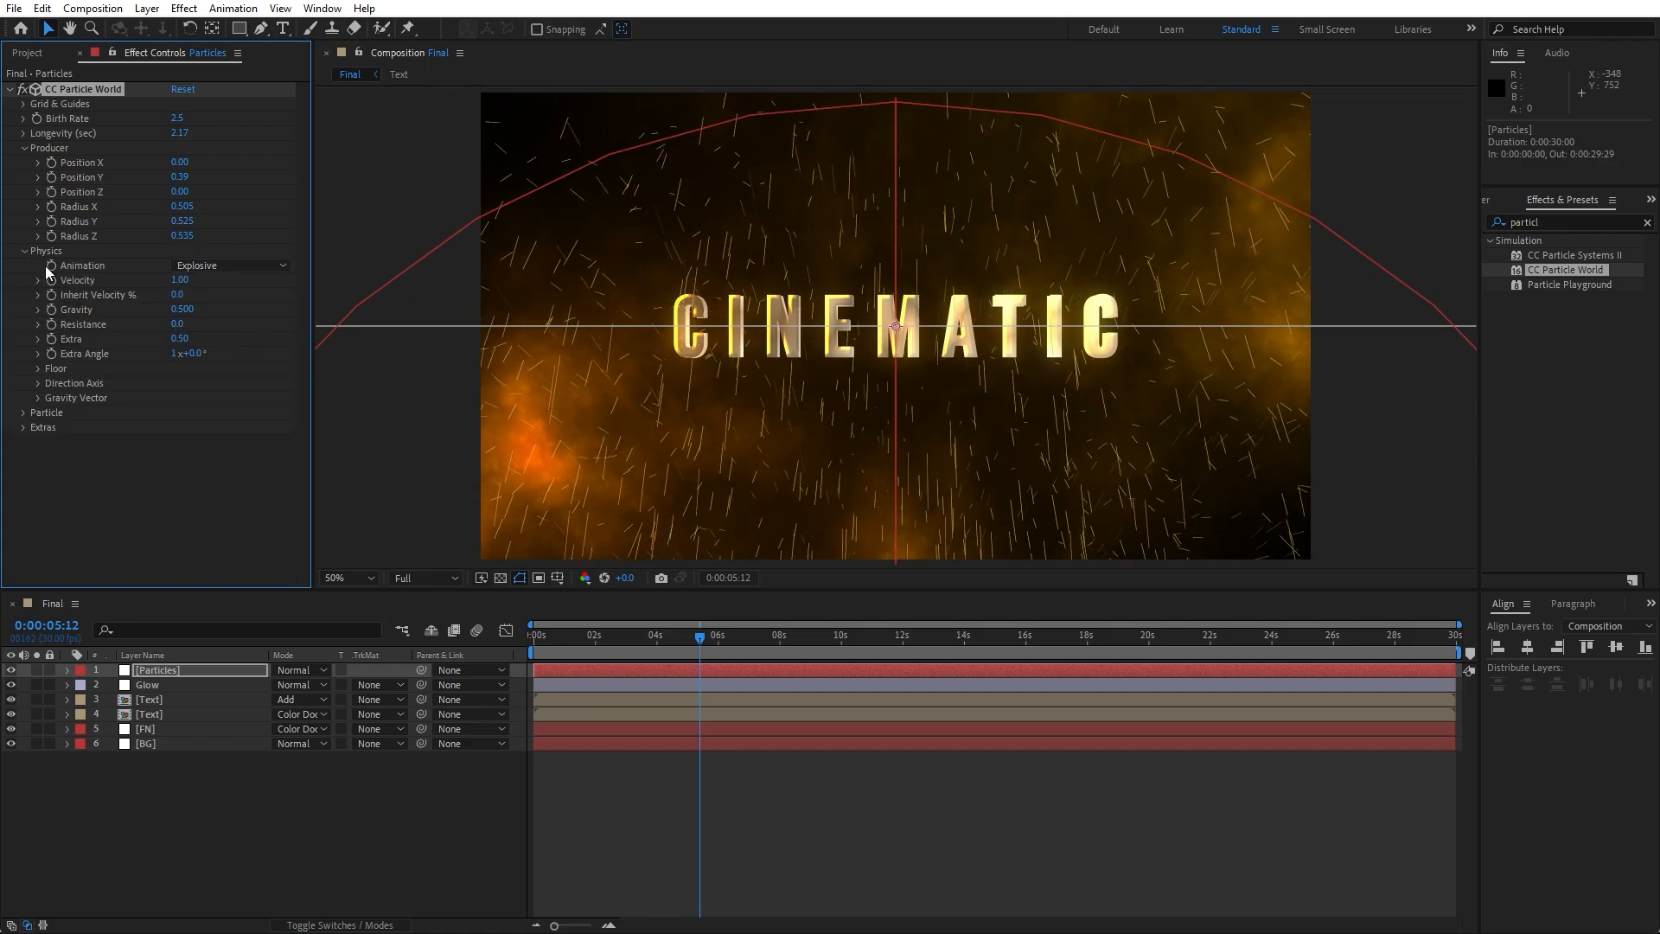
pyautogui.click(190, 267)
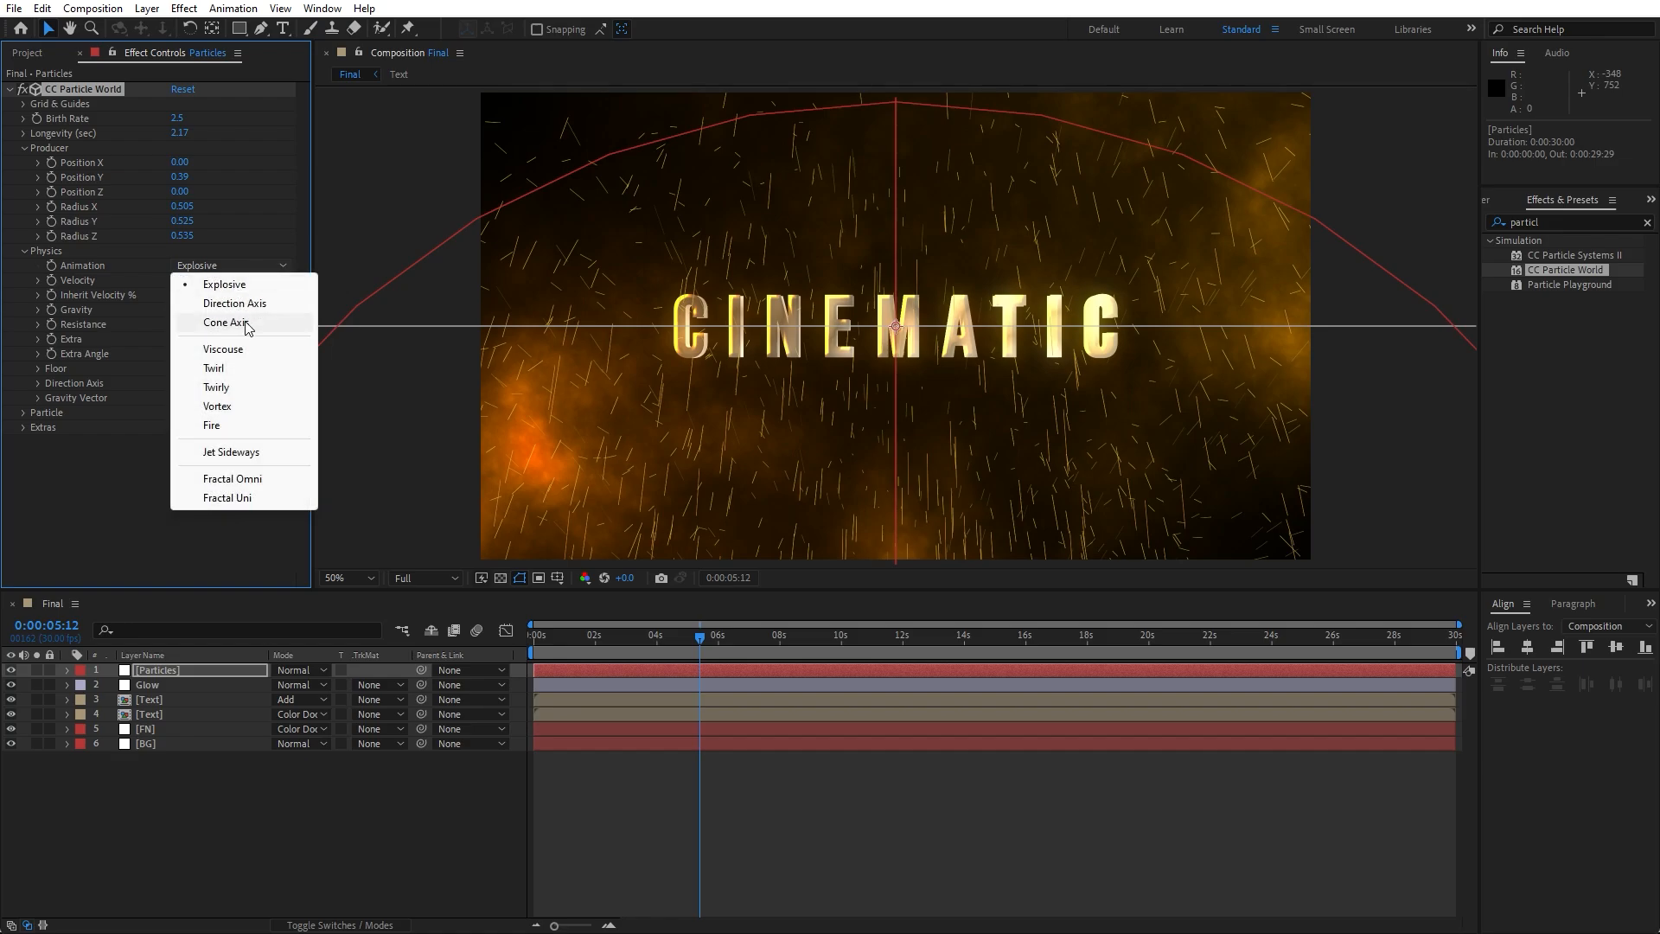
pyautogui.click(245, 324)
pyautogui.click(180, 280)
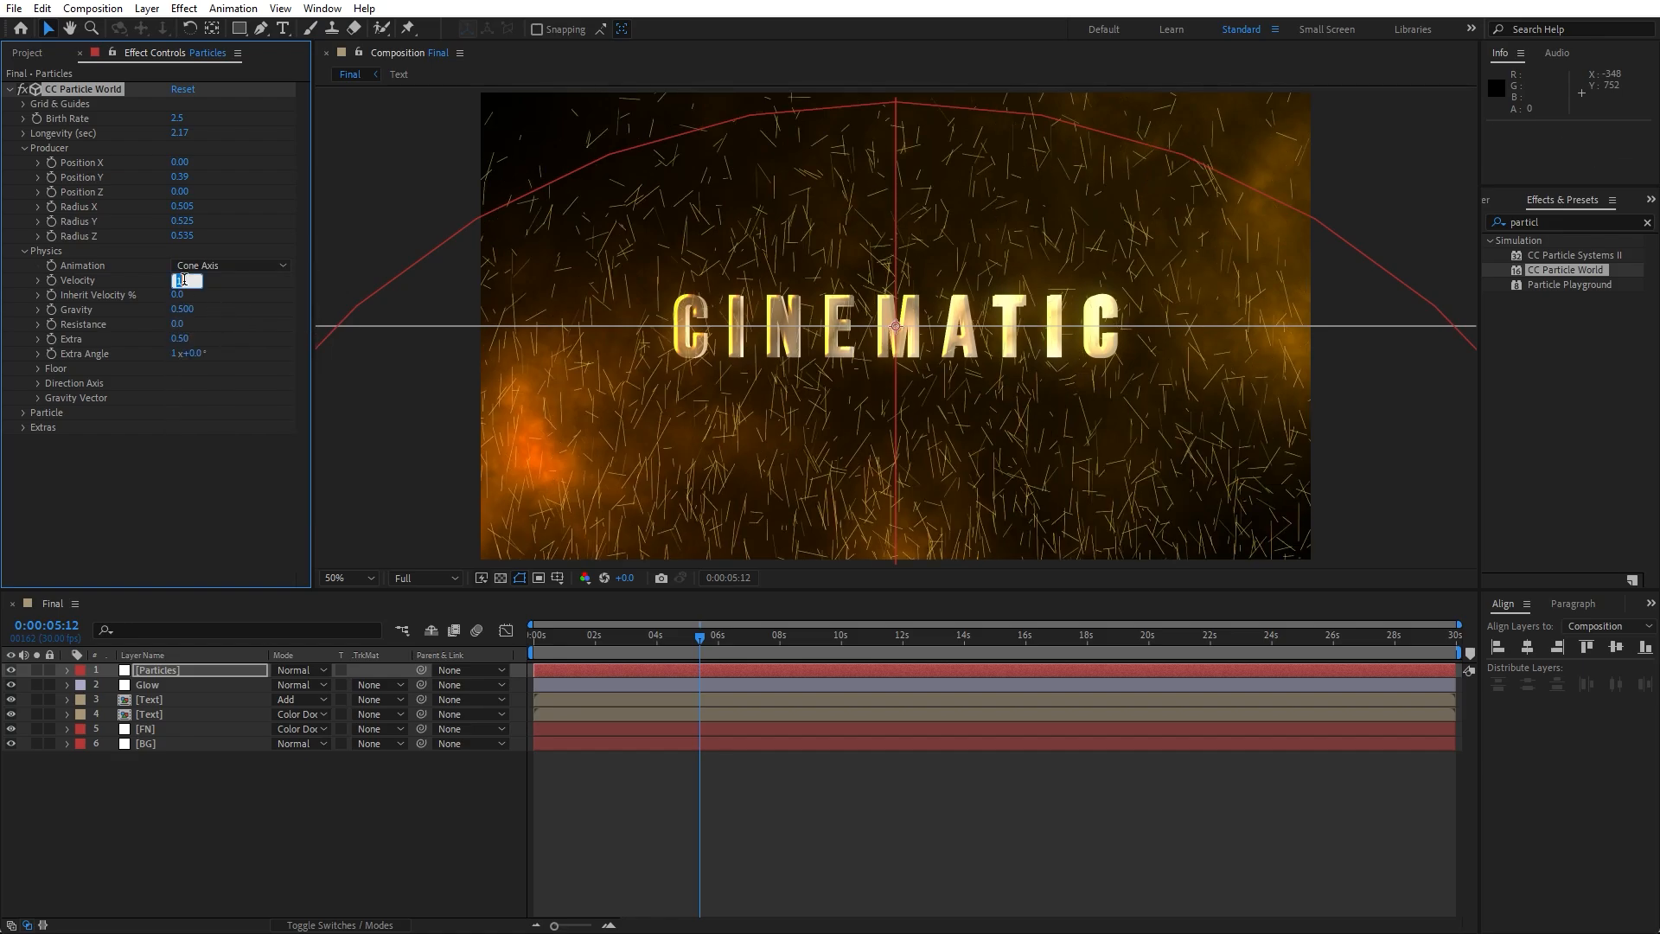
pyautogui.write('3')
pyautogui.press('Return')
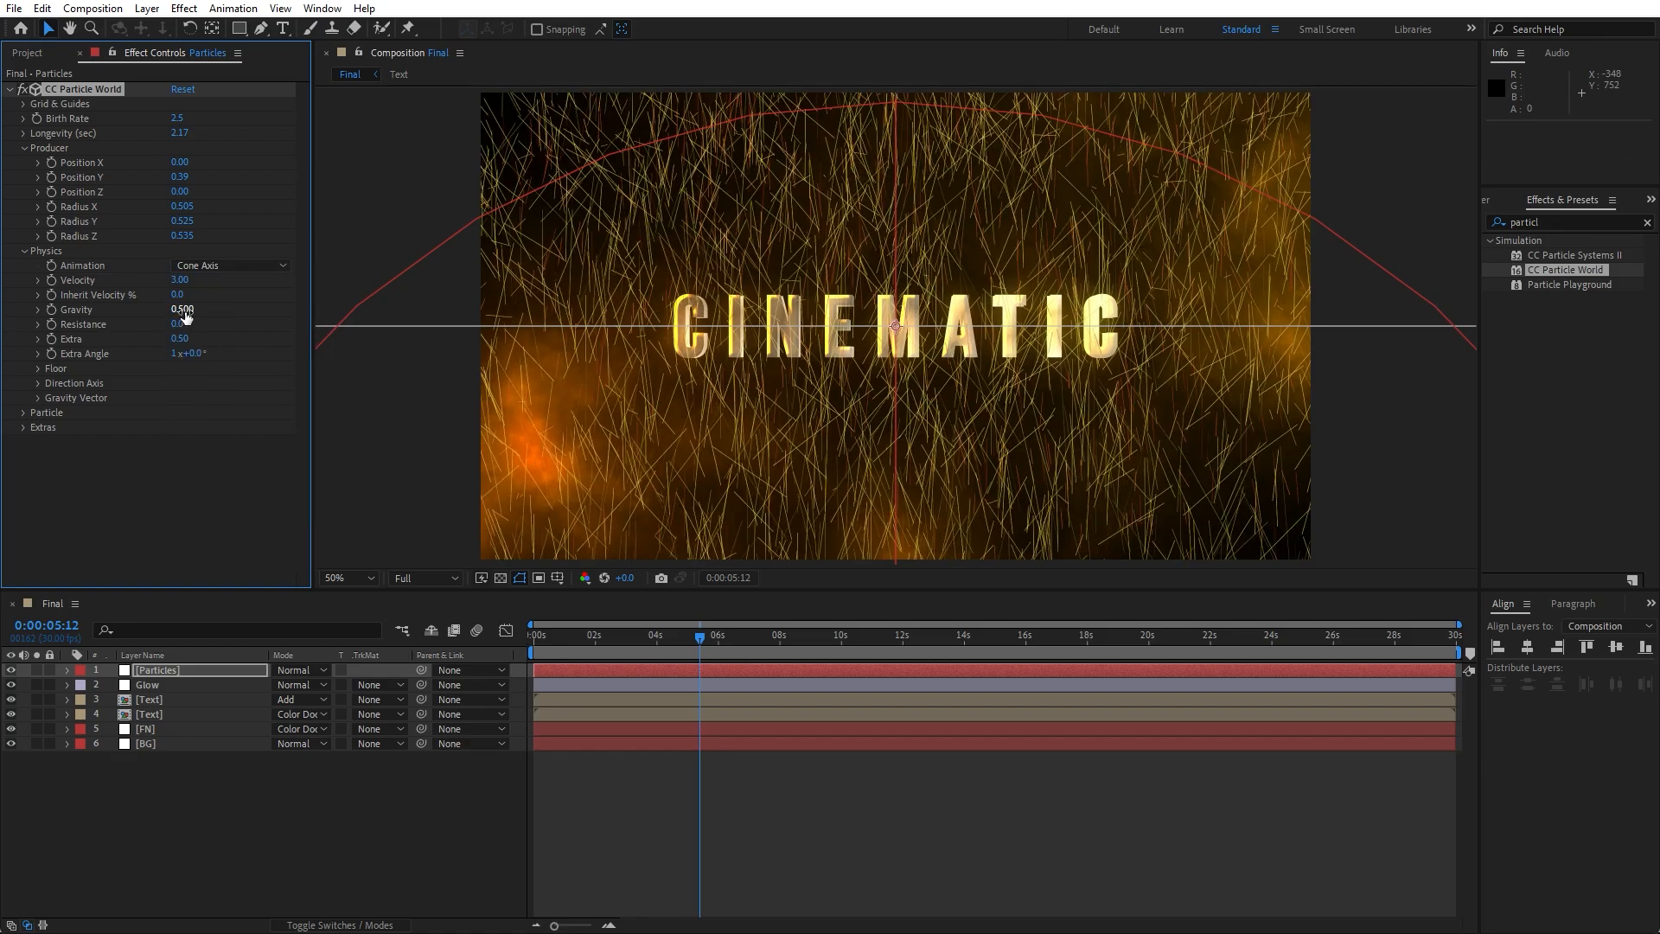
# - Set the particle physics gravity to -0.540, resistance to 40 and Extra to 4
pyautogui.moveTo(185, 317); pyautogui.dragTo(110, 326)
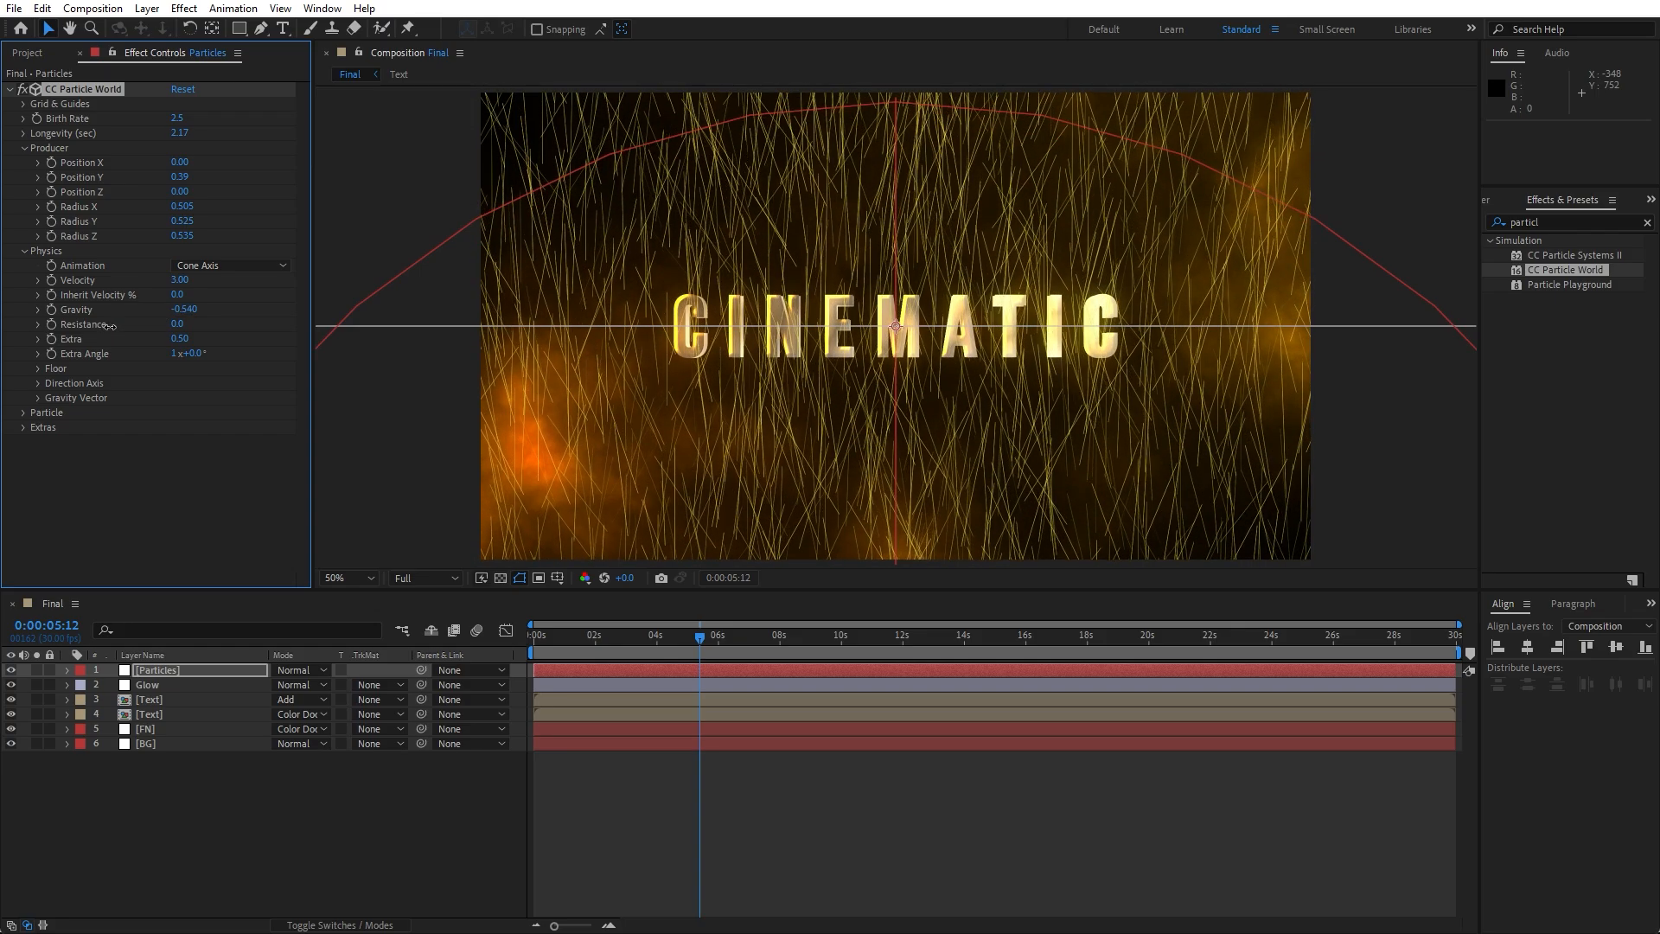
pyautogui.click(177, 324)
pyautogui.write('40')
pyautogui.press('Return')
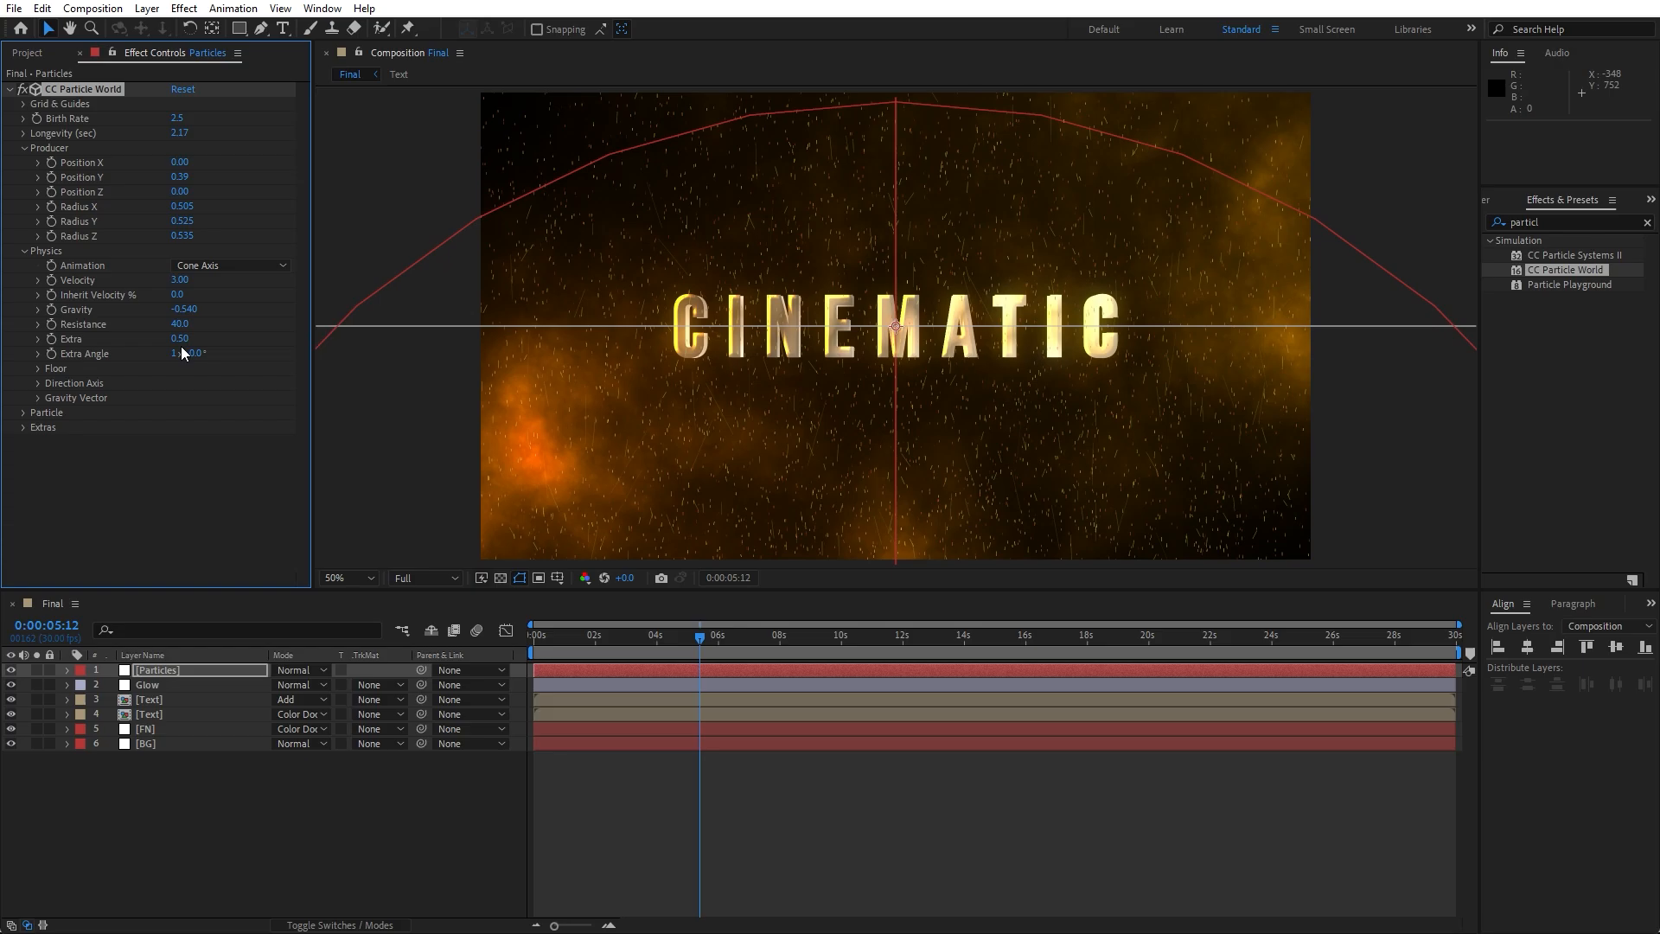
pyautogui.click(179, 339)
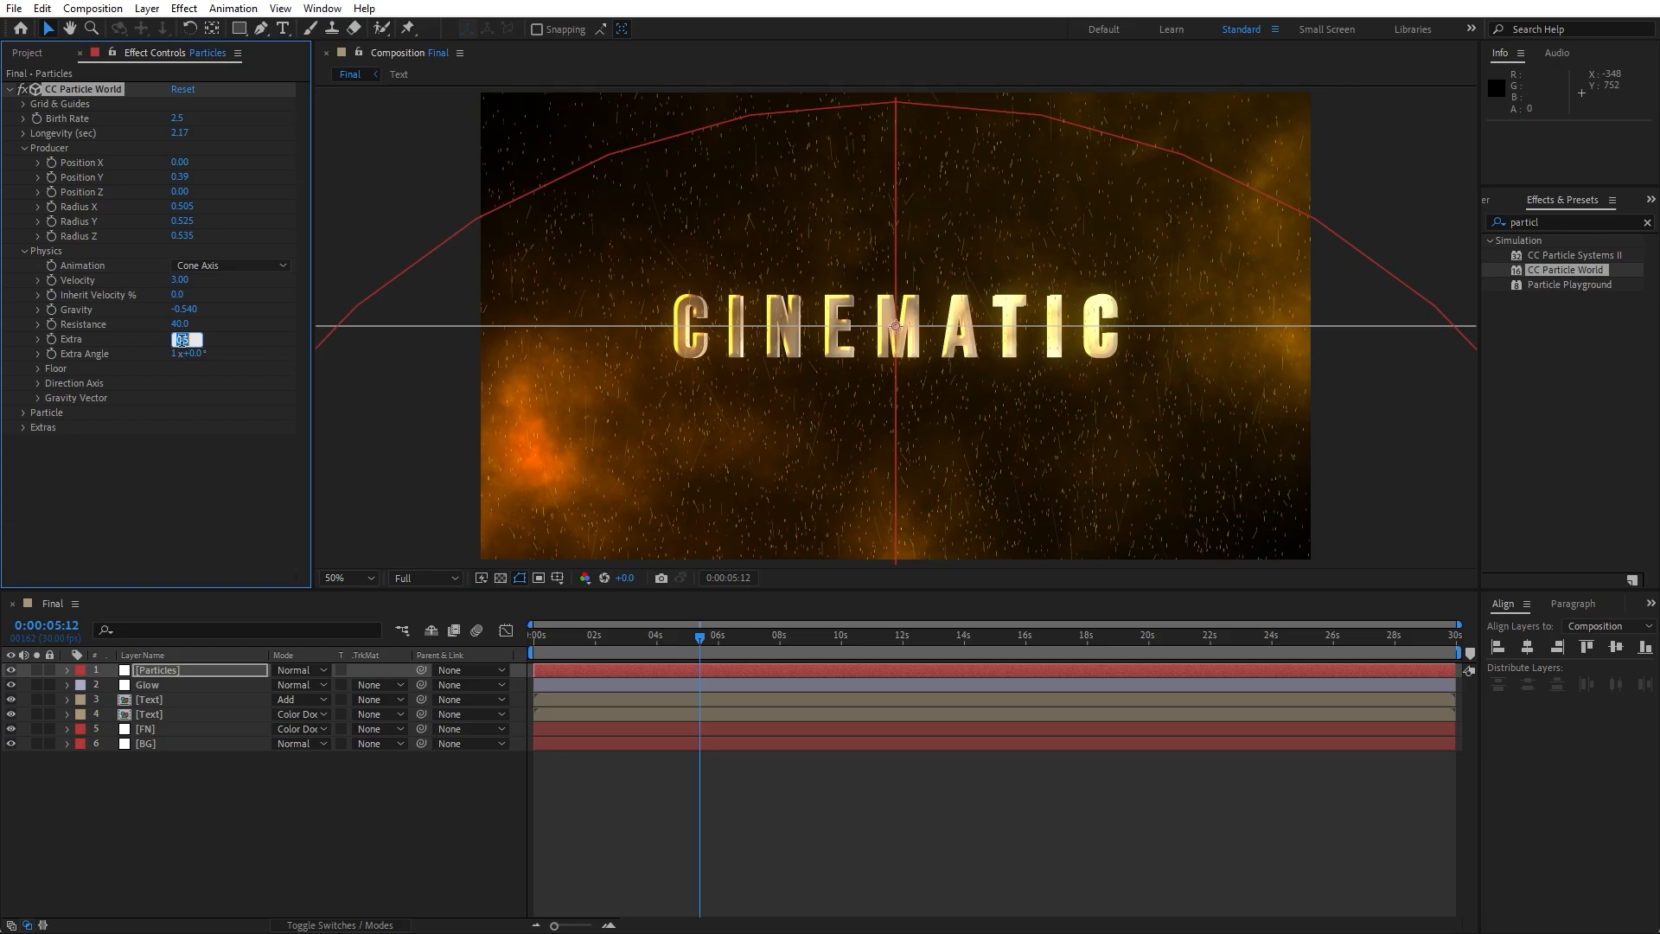
pyautogui.write('4')
pyautogui.click(204, 468)
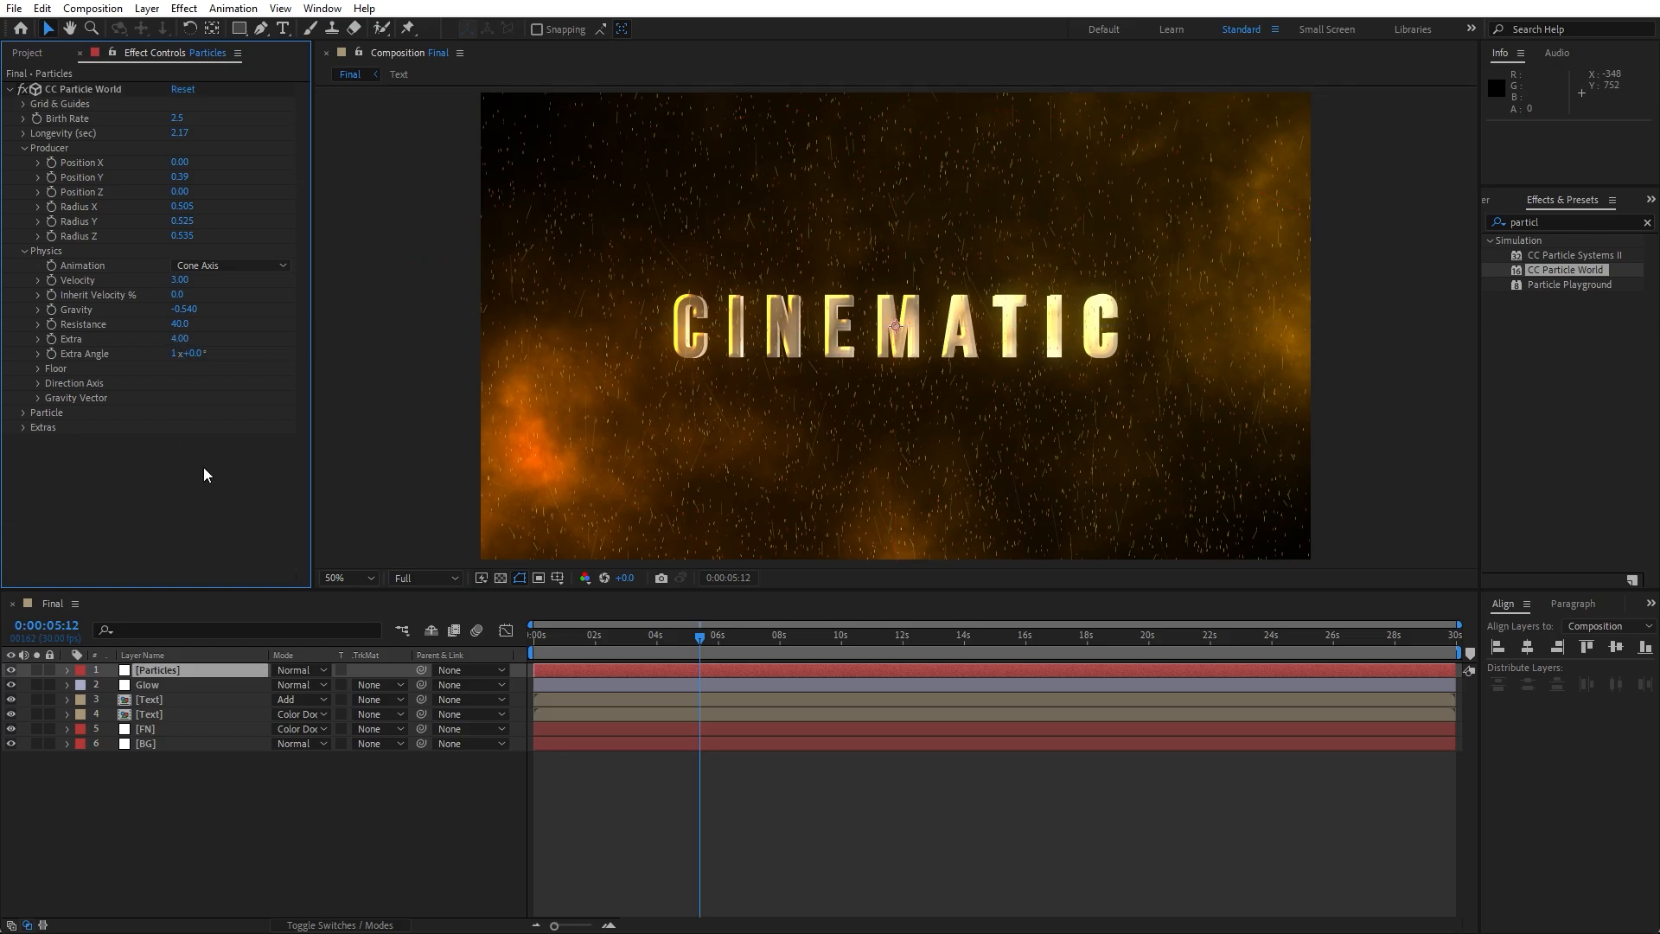
# - Change the particle type to Lens Convex with birth size 0 and death size 0.030
pyautogui.click(22, 413)
pyautogui.scroll(-2, 22, 412)
pyautogui.click(185, 361)
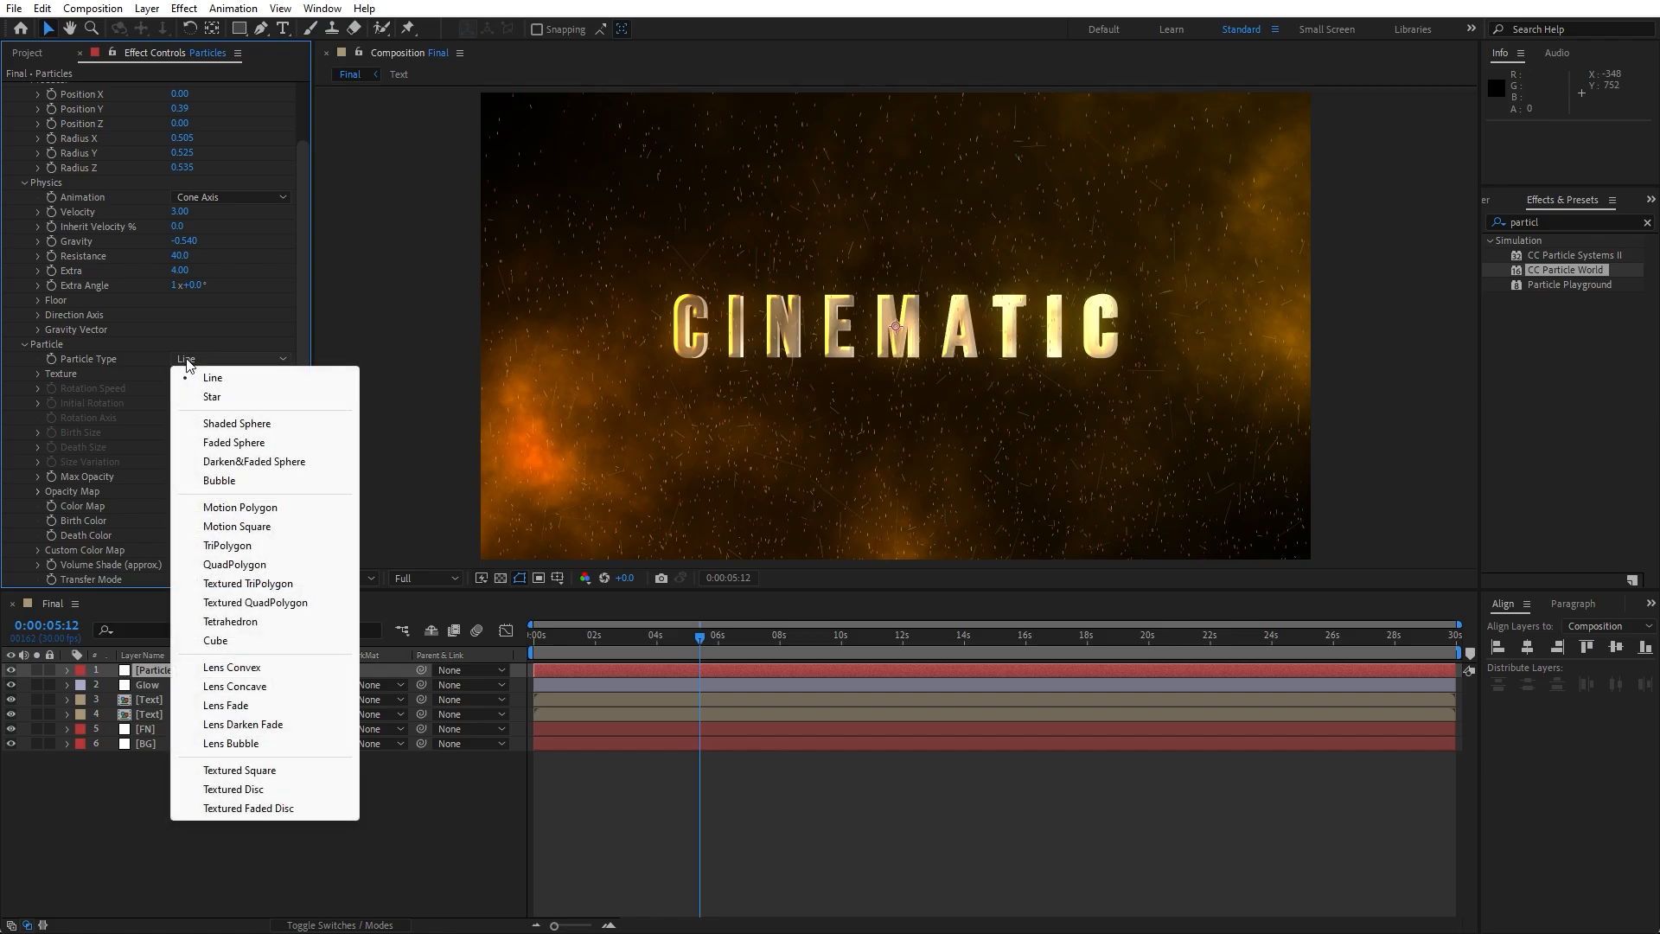
pyautogui.click(263, 668)
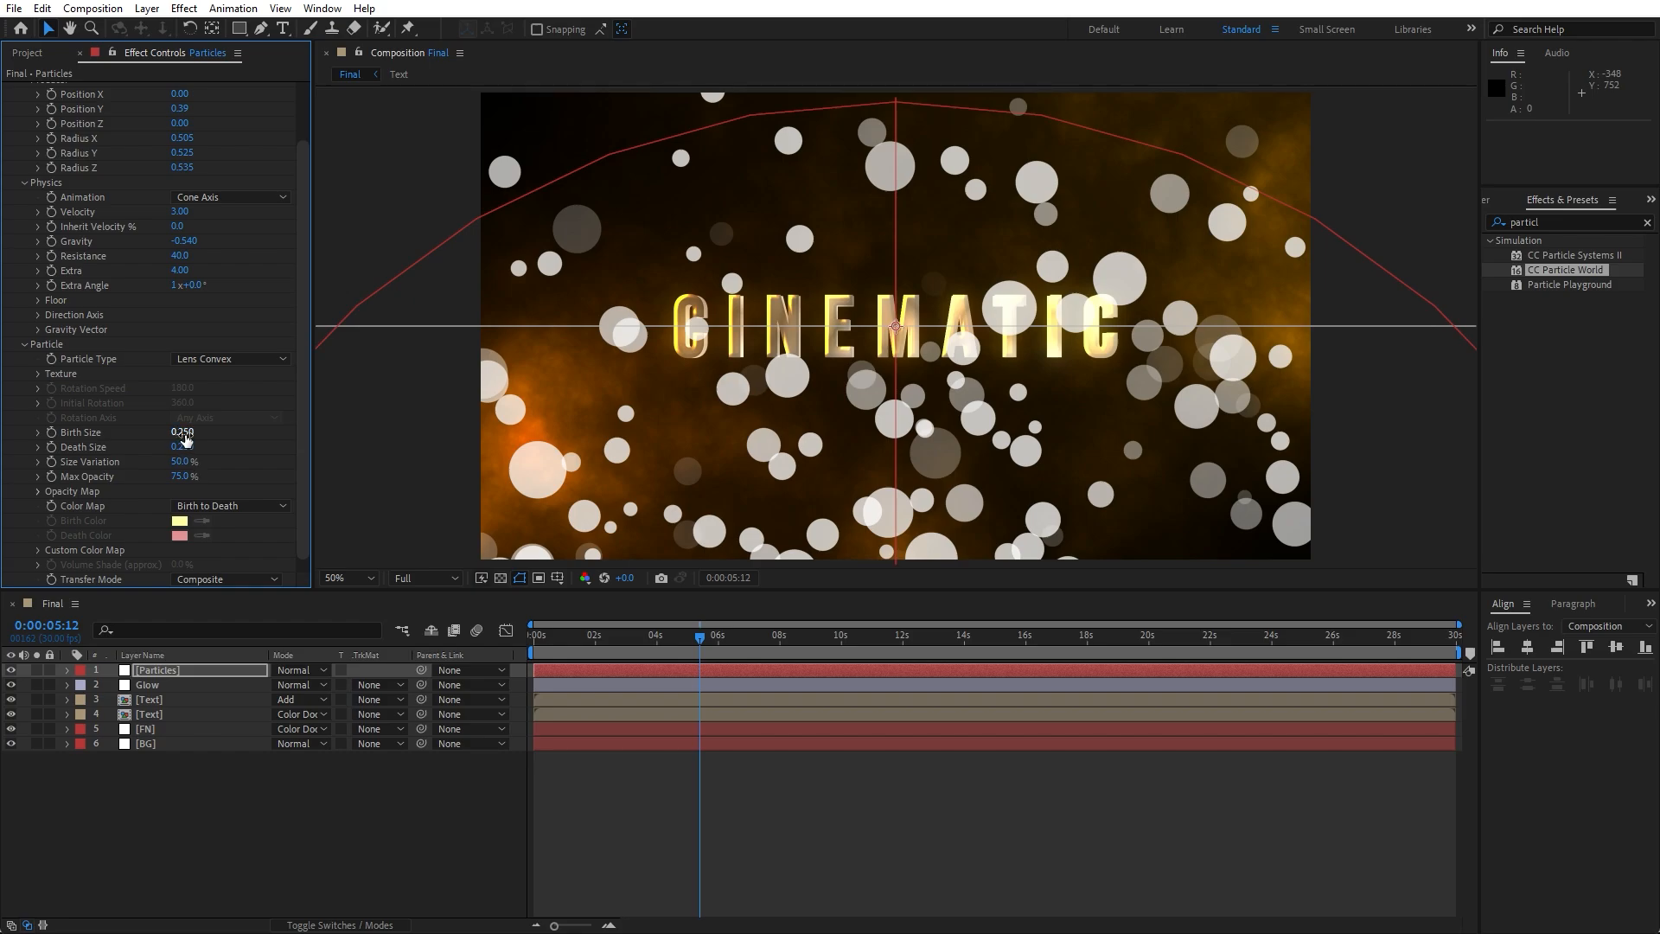
pyautogui.moveTo(181, 433)
pyautogui.mouseDown()
pyautogui.moveTo(117, 435)
pyautogui.moveTo(167, 452)
pyautogui.mouseUp()
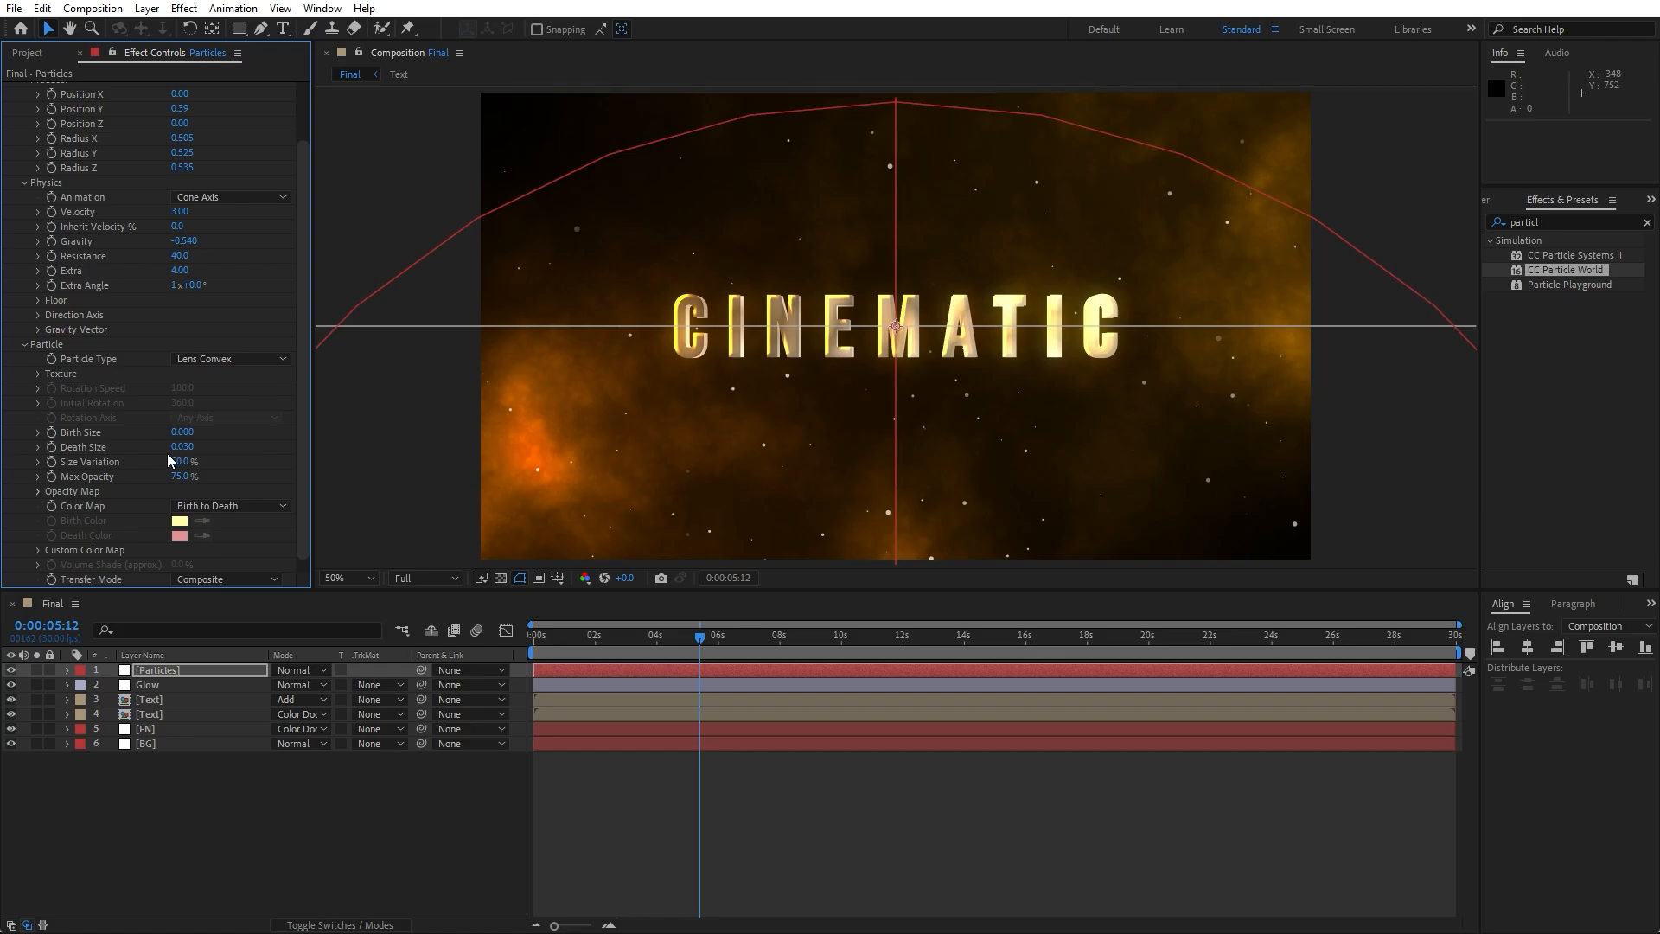
pyautogui.click(168, 808)
# - Rotate the Particles layer to 39° and preview the animation
pyautogui.click(174, 671)
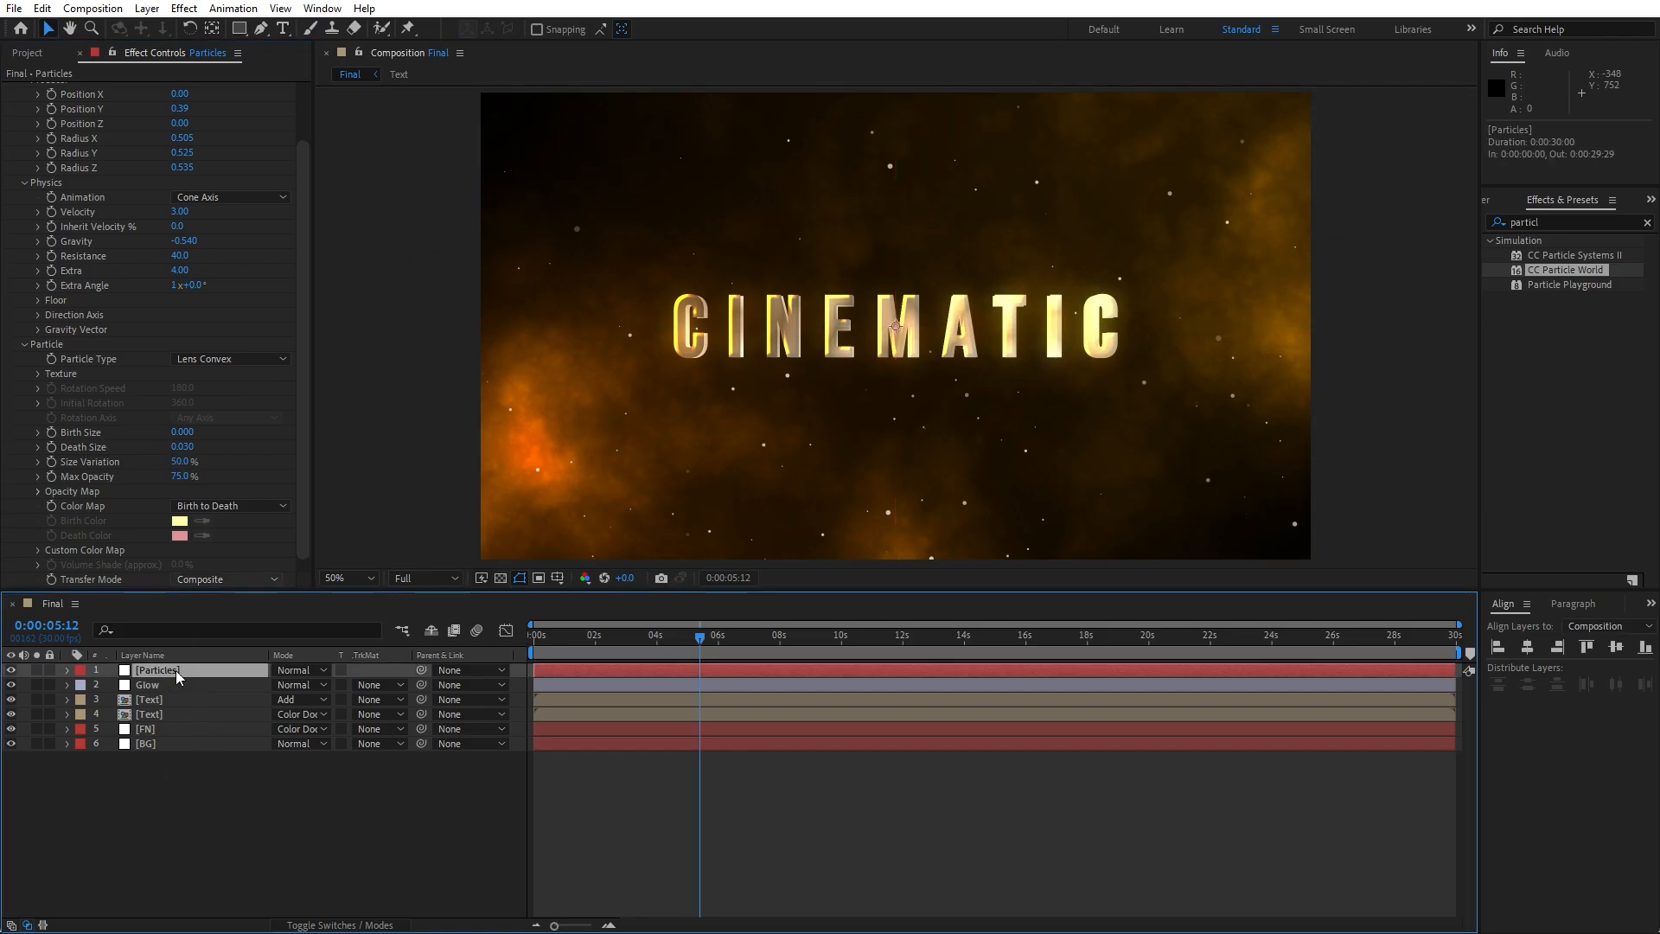
pyautogui.press('r')
pyautogui.moveTo(301, 687); pyautogui.dragTo(333, 684)
pyautogui.click(407, 812)
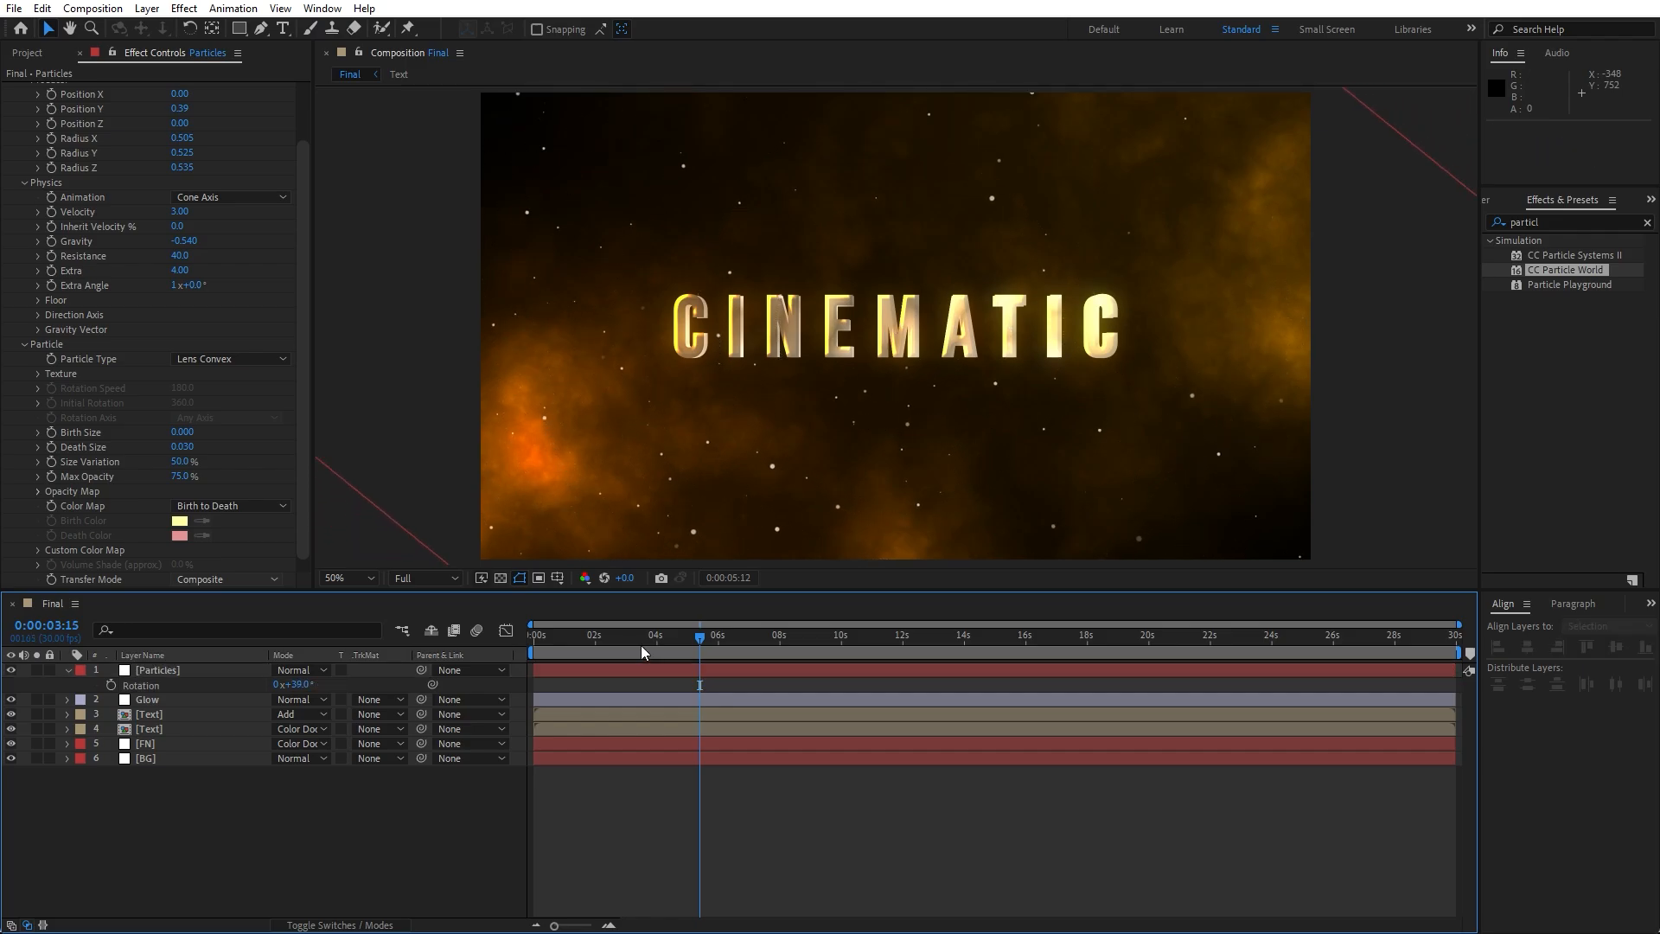
pyautogui.click(641, 645)
pyautogui.press('space')
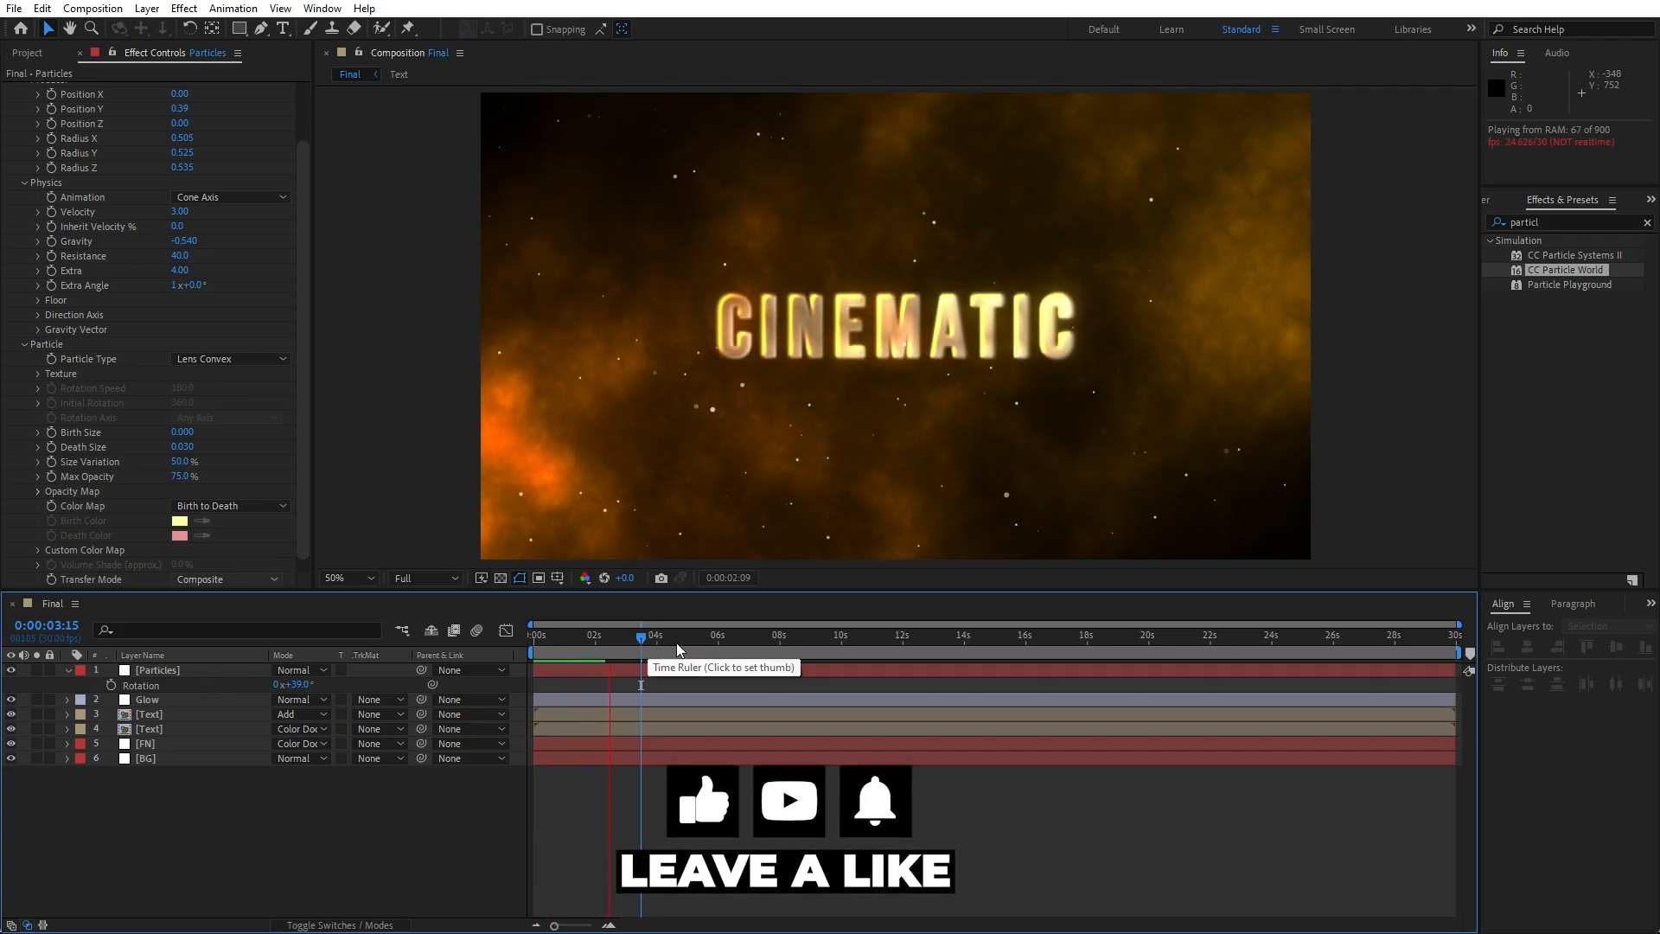
pyautogui.click(702, 645)
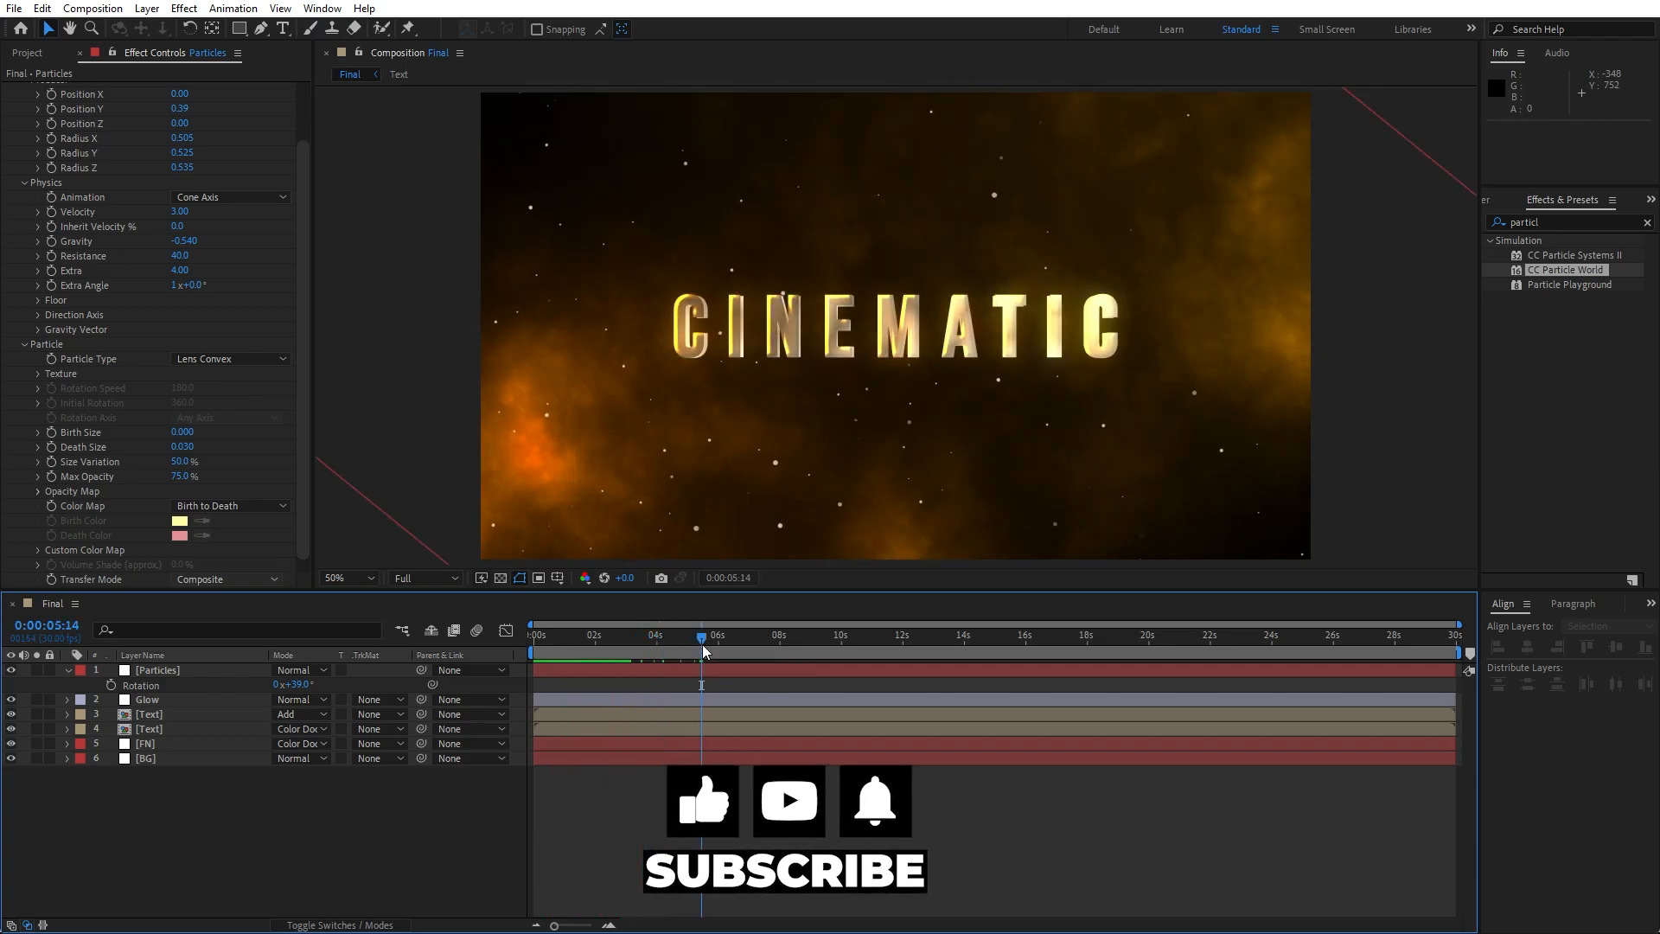
# - Apply the Glow effect to the Particles layer, set its blending mode to Color Dodge and check it at about 0:00:12:20
pyautogui.hotkey('ctrl', '5')
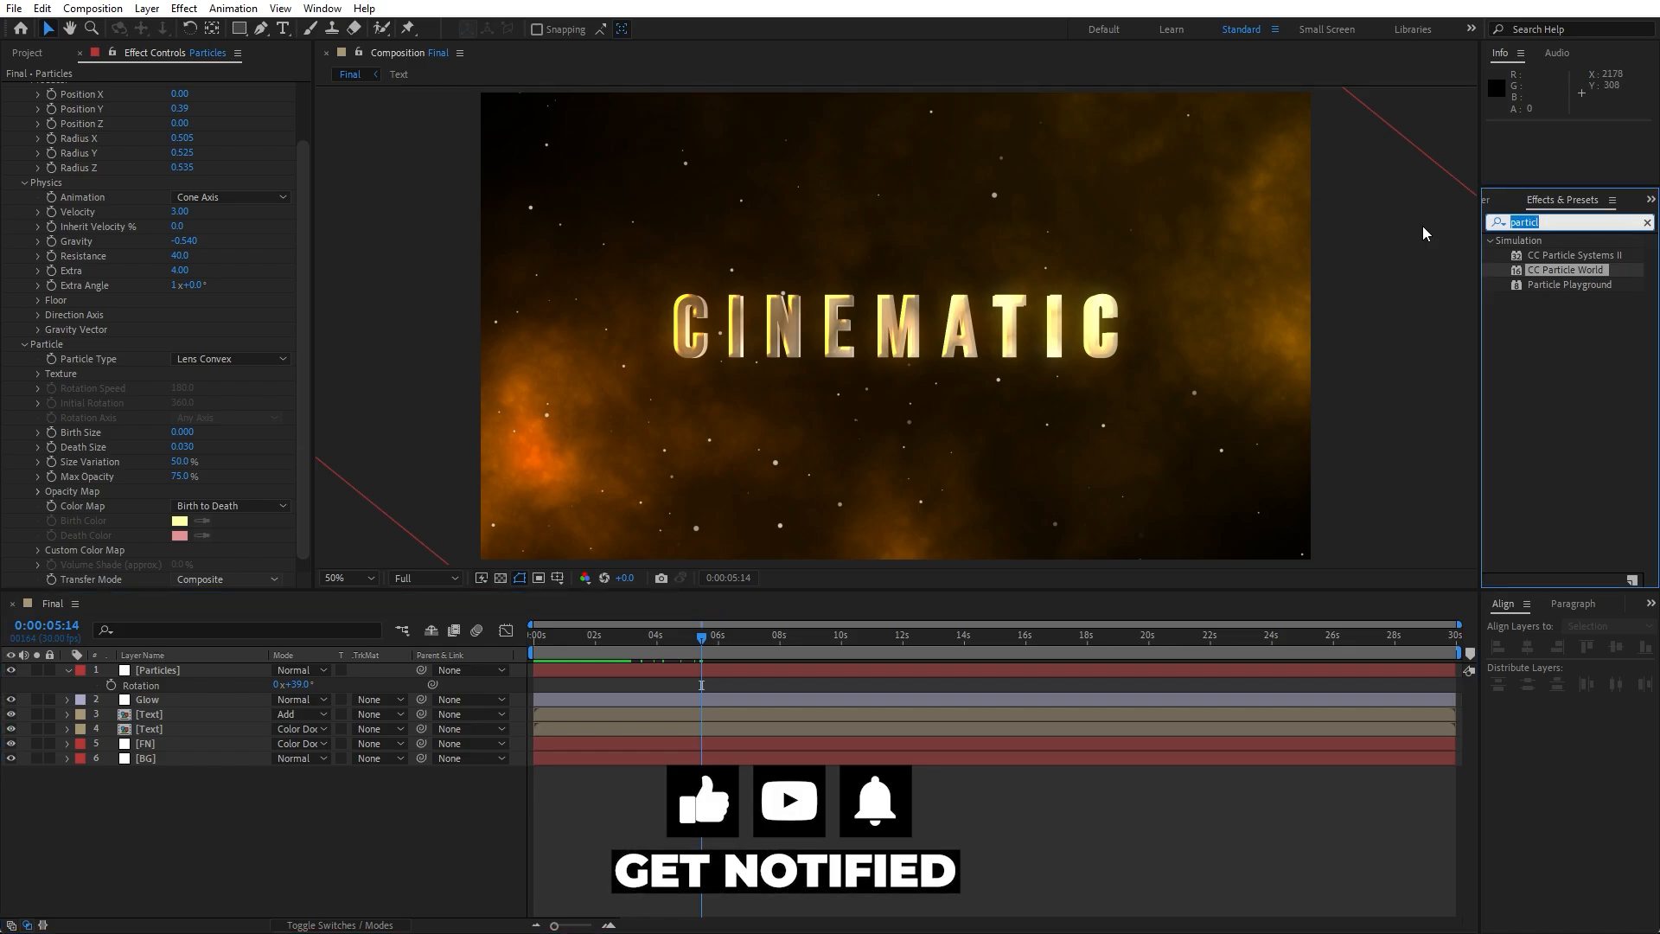
pyautogui.write('glow')
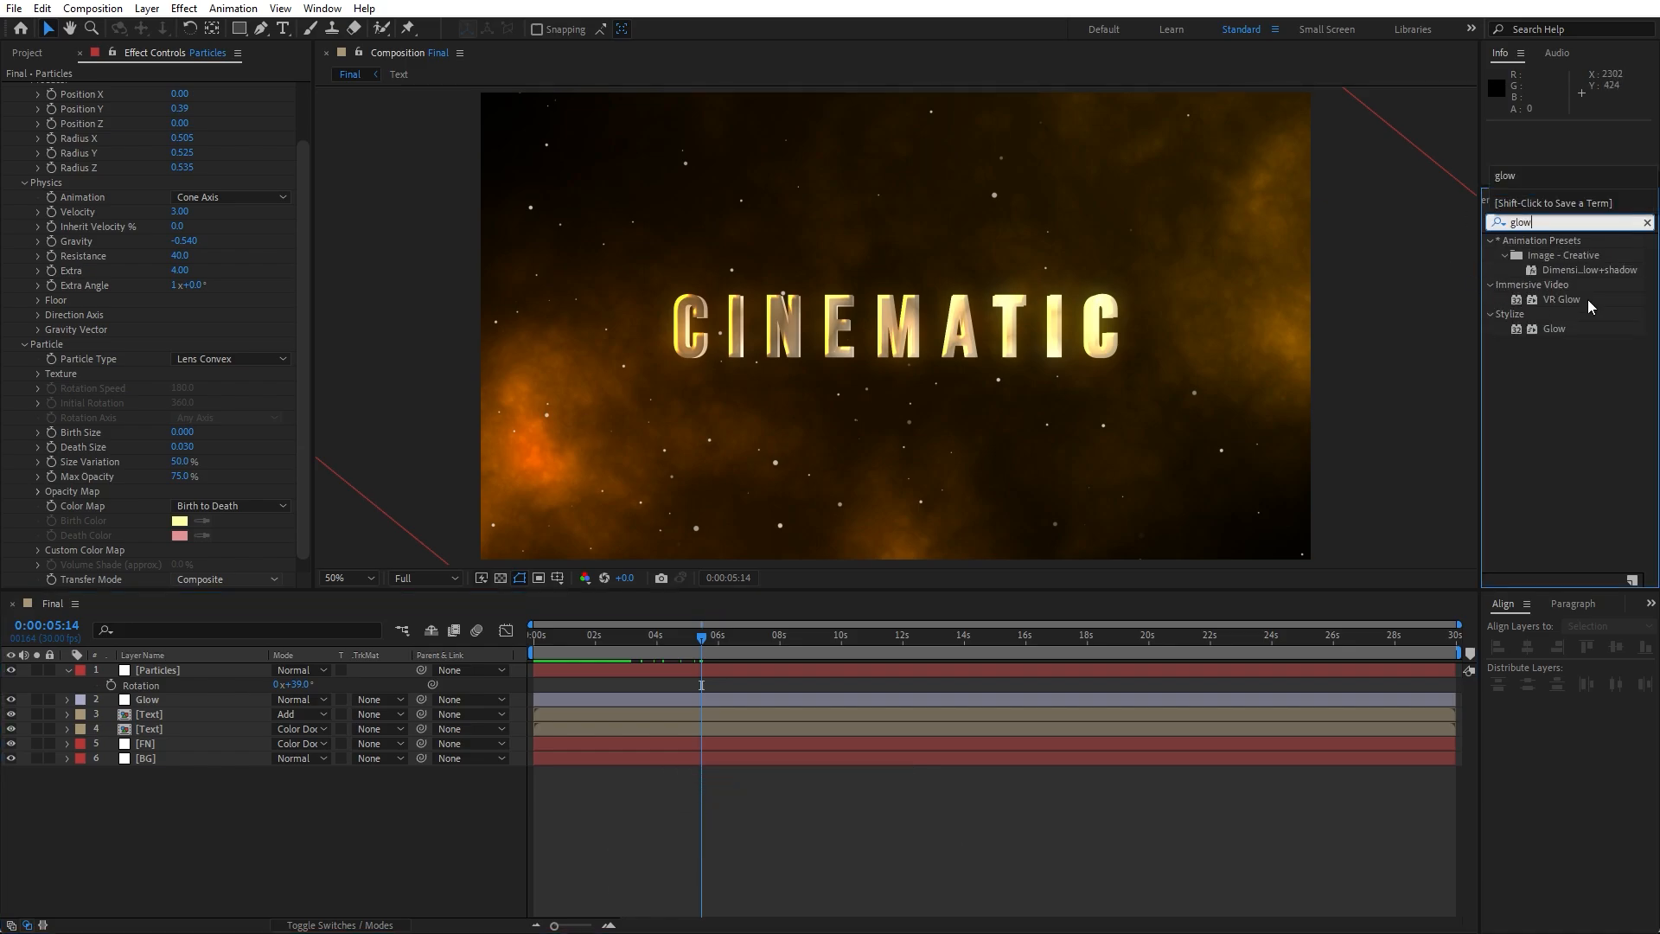
pyautogui.moveTo(1549, 329); pyautogui.dragTo(163, 670)
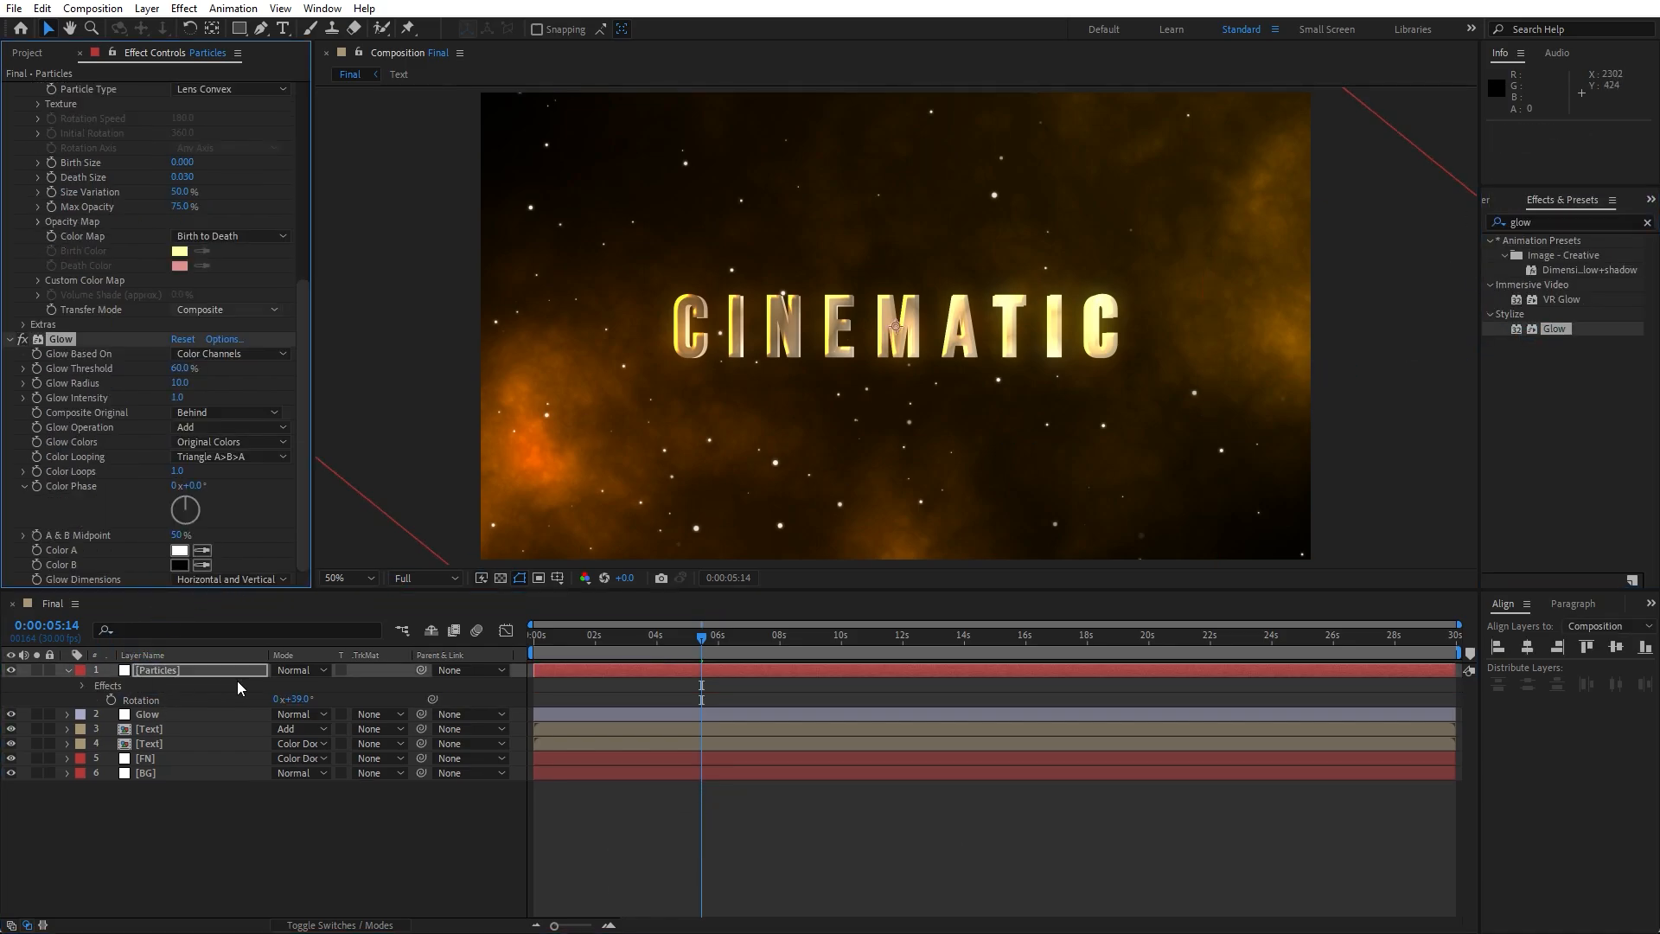
pyautogui.click(294, 670)
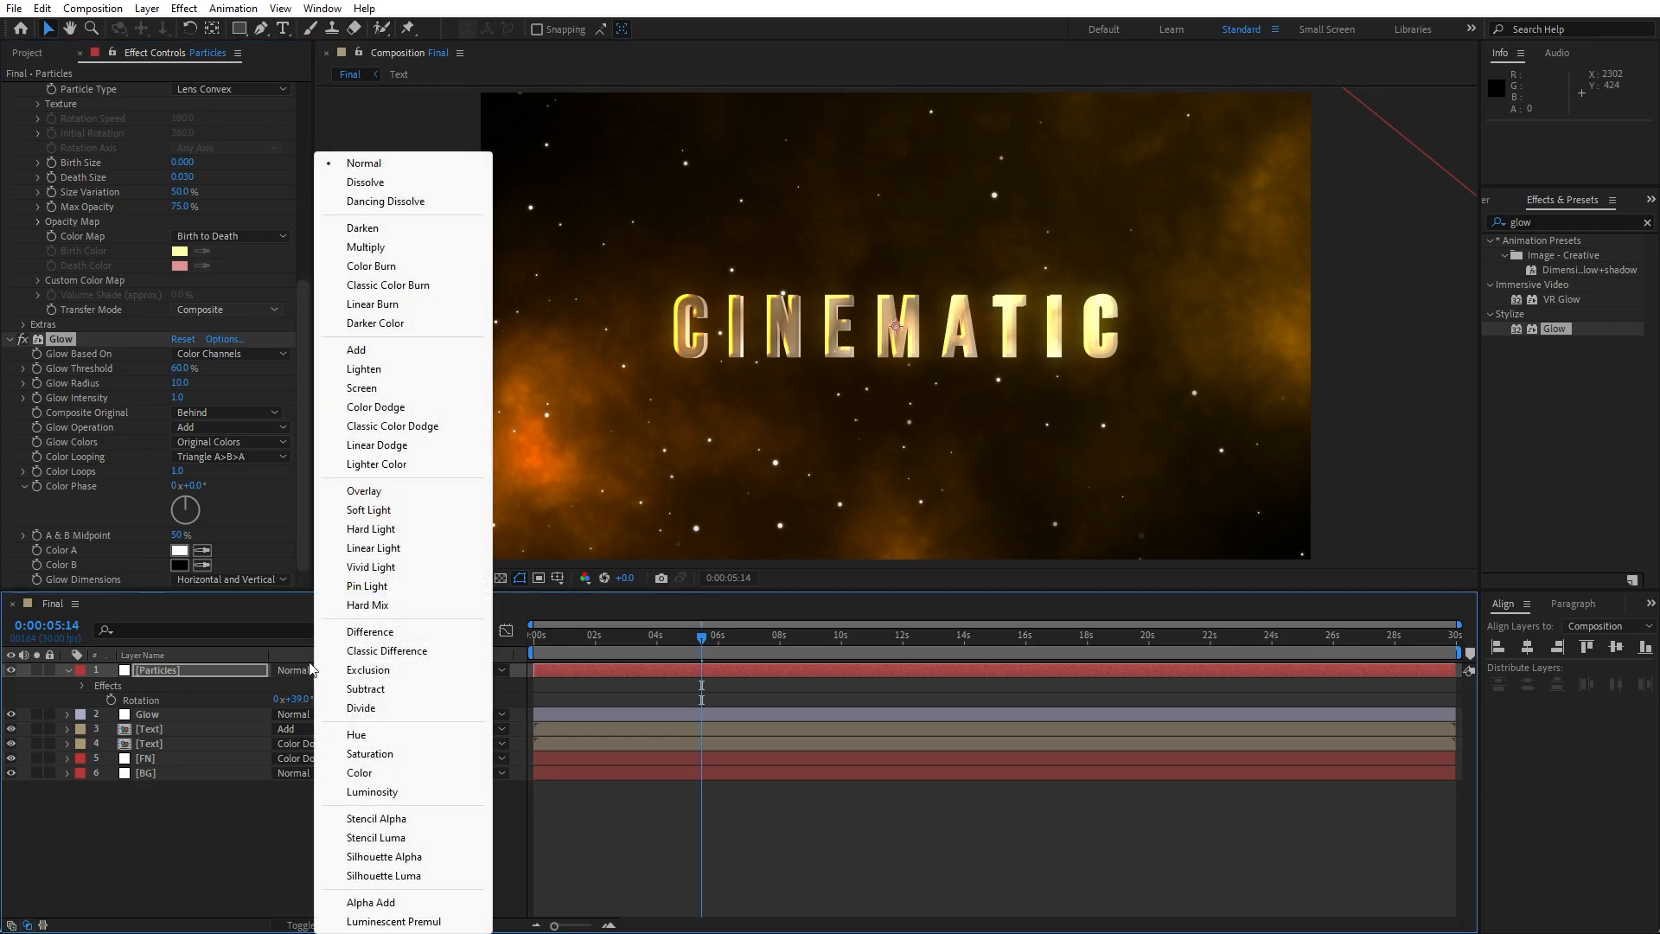
pyautogui.click(419, 410)
pyautogui.moveTo(702, 638); pyautogui.dragTo(924, 639)
# - Collapse the existing Particles effects and apply CC Vector Blur to the layer with an amount of -10
pyautogui.scroll(8, 81, 177)
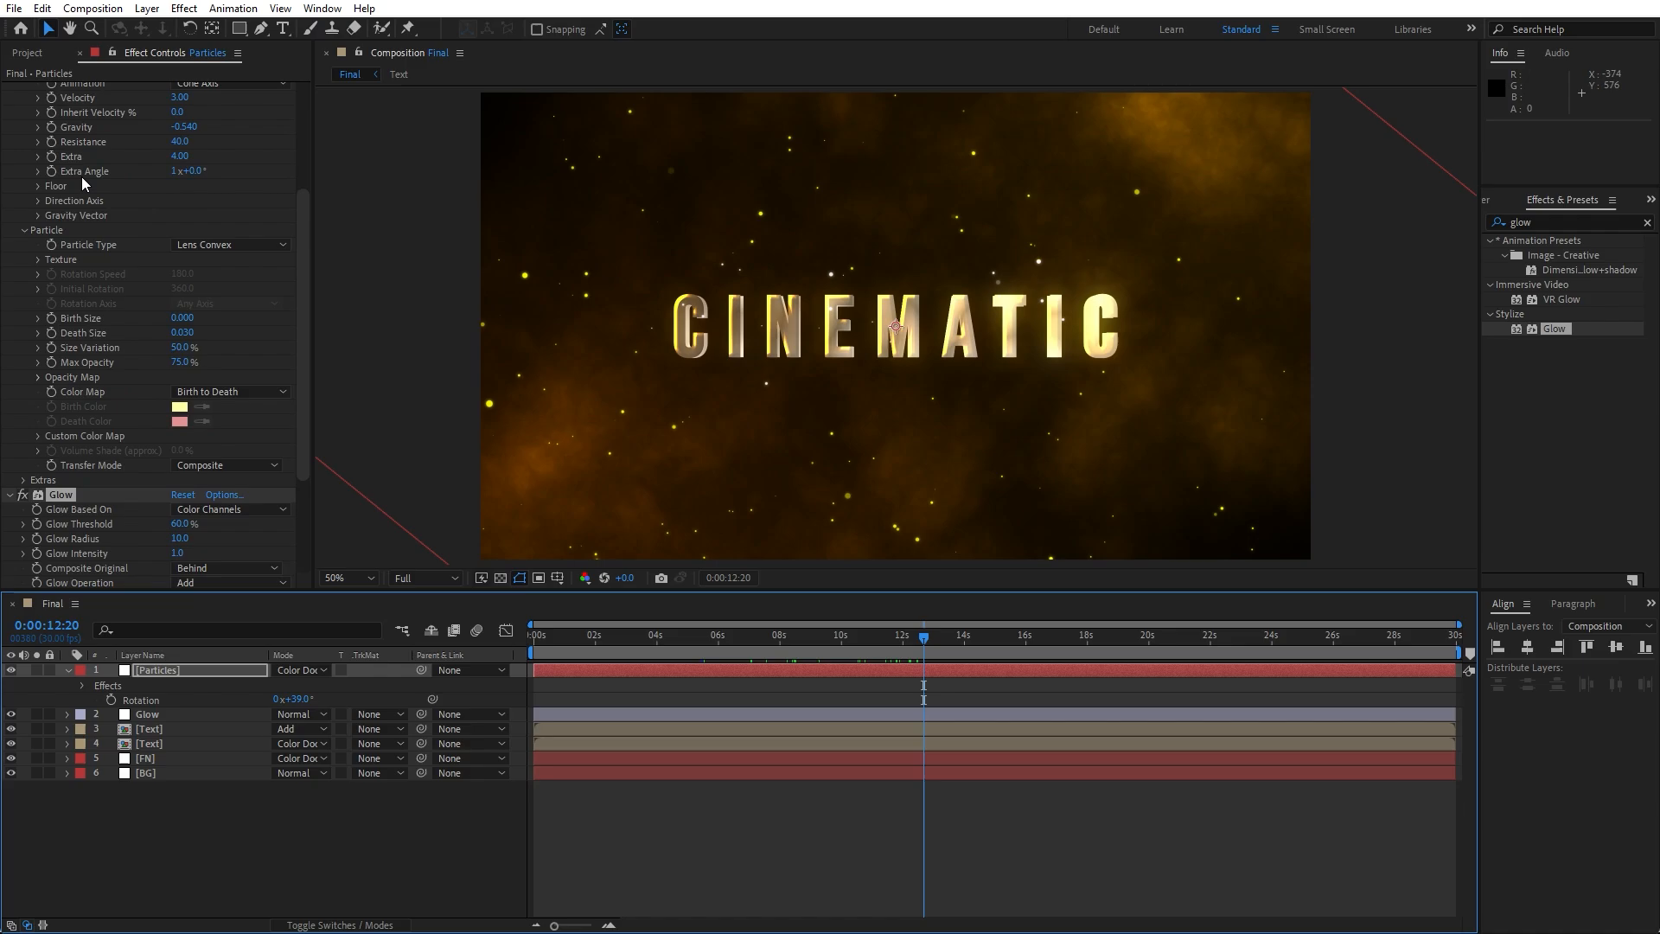
pyautogui.click(9, 89)
pyautogui.click(9, 103)
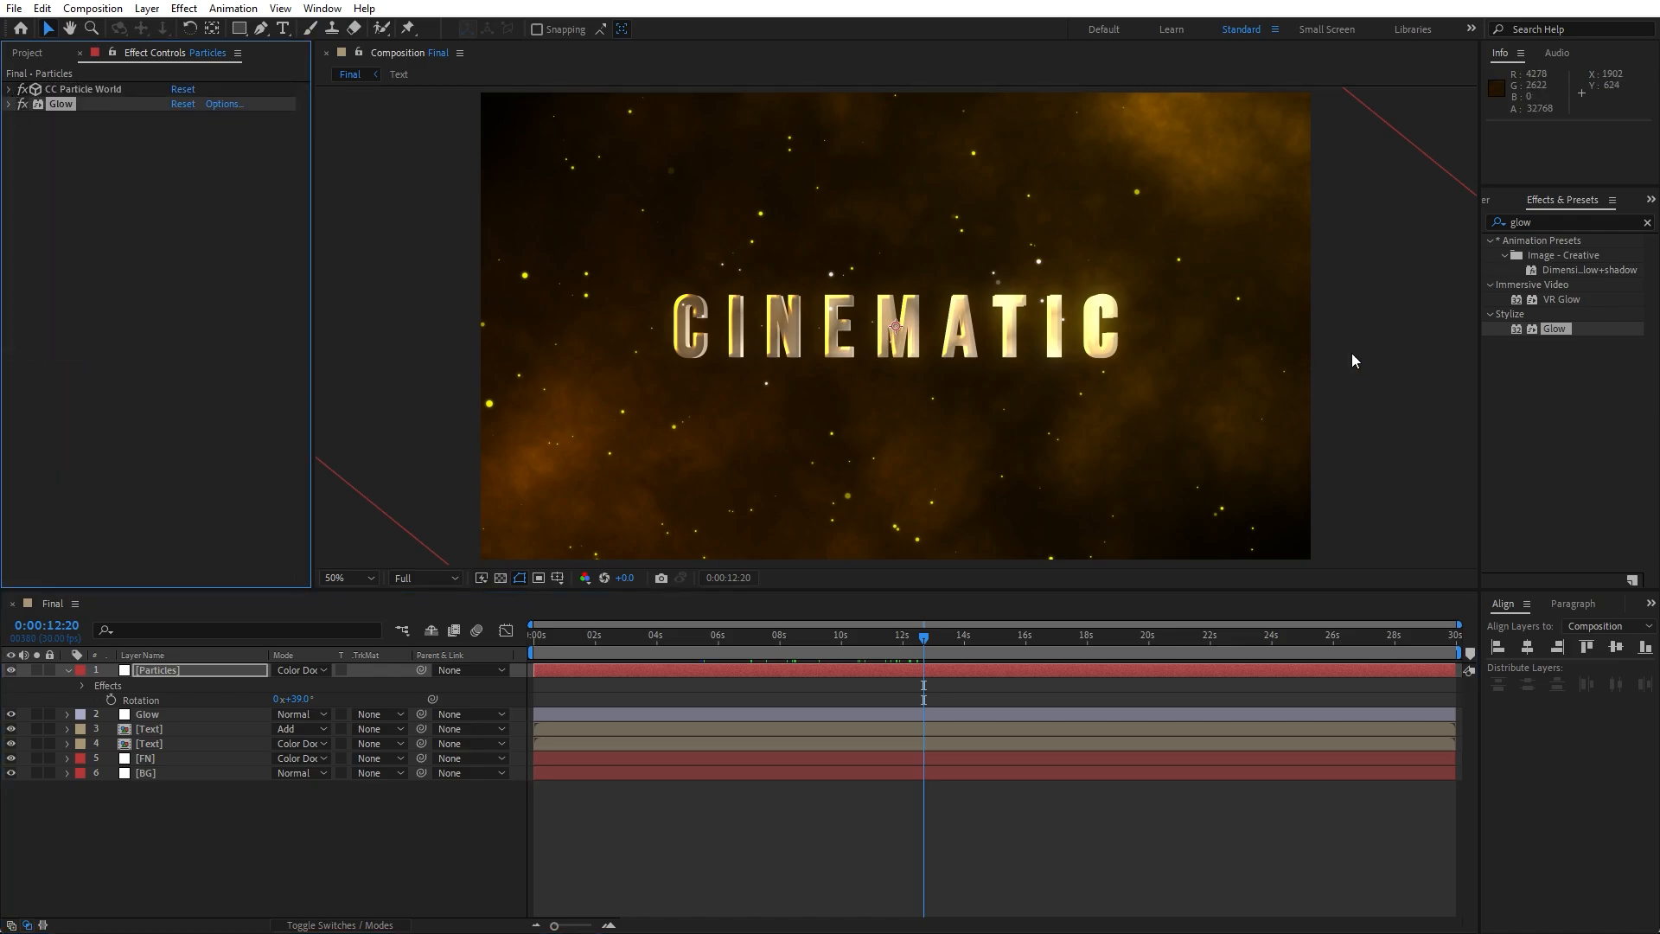
pyautogui.click(1551, 223)
pyautogui.write('vector')
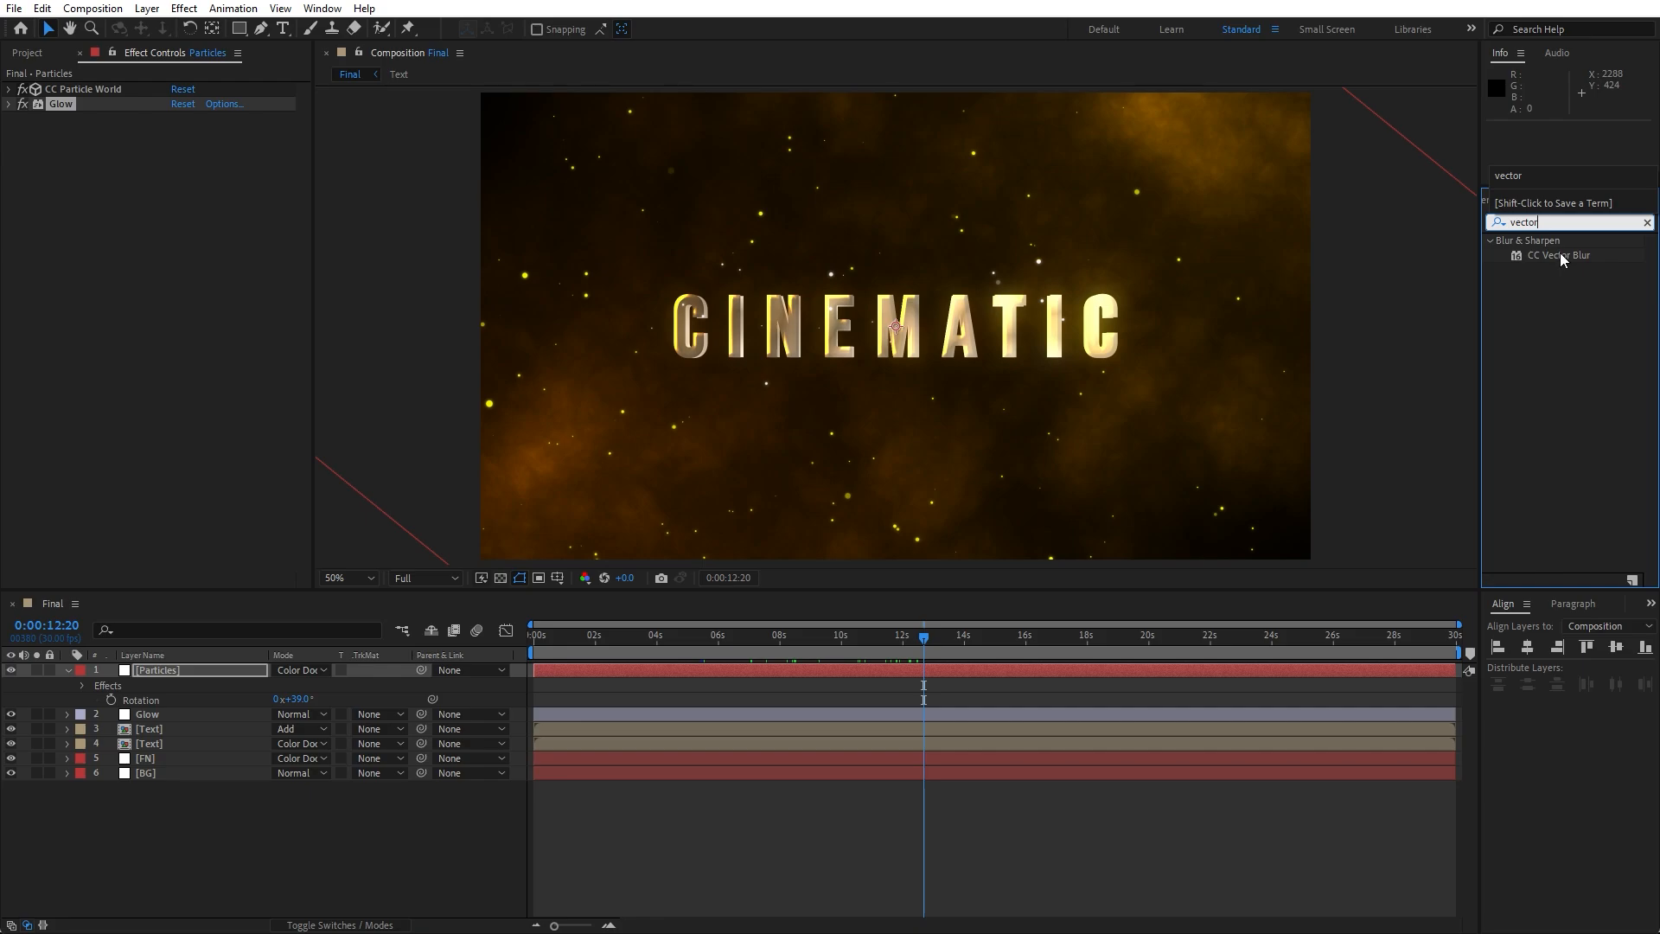
pyautogui.moveTo(1560, 252); pyautogui.dragTo(216, 671)
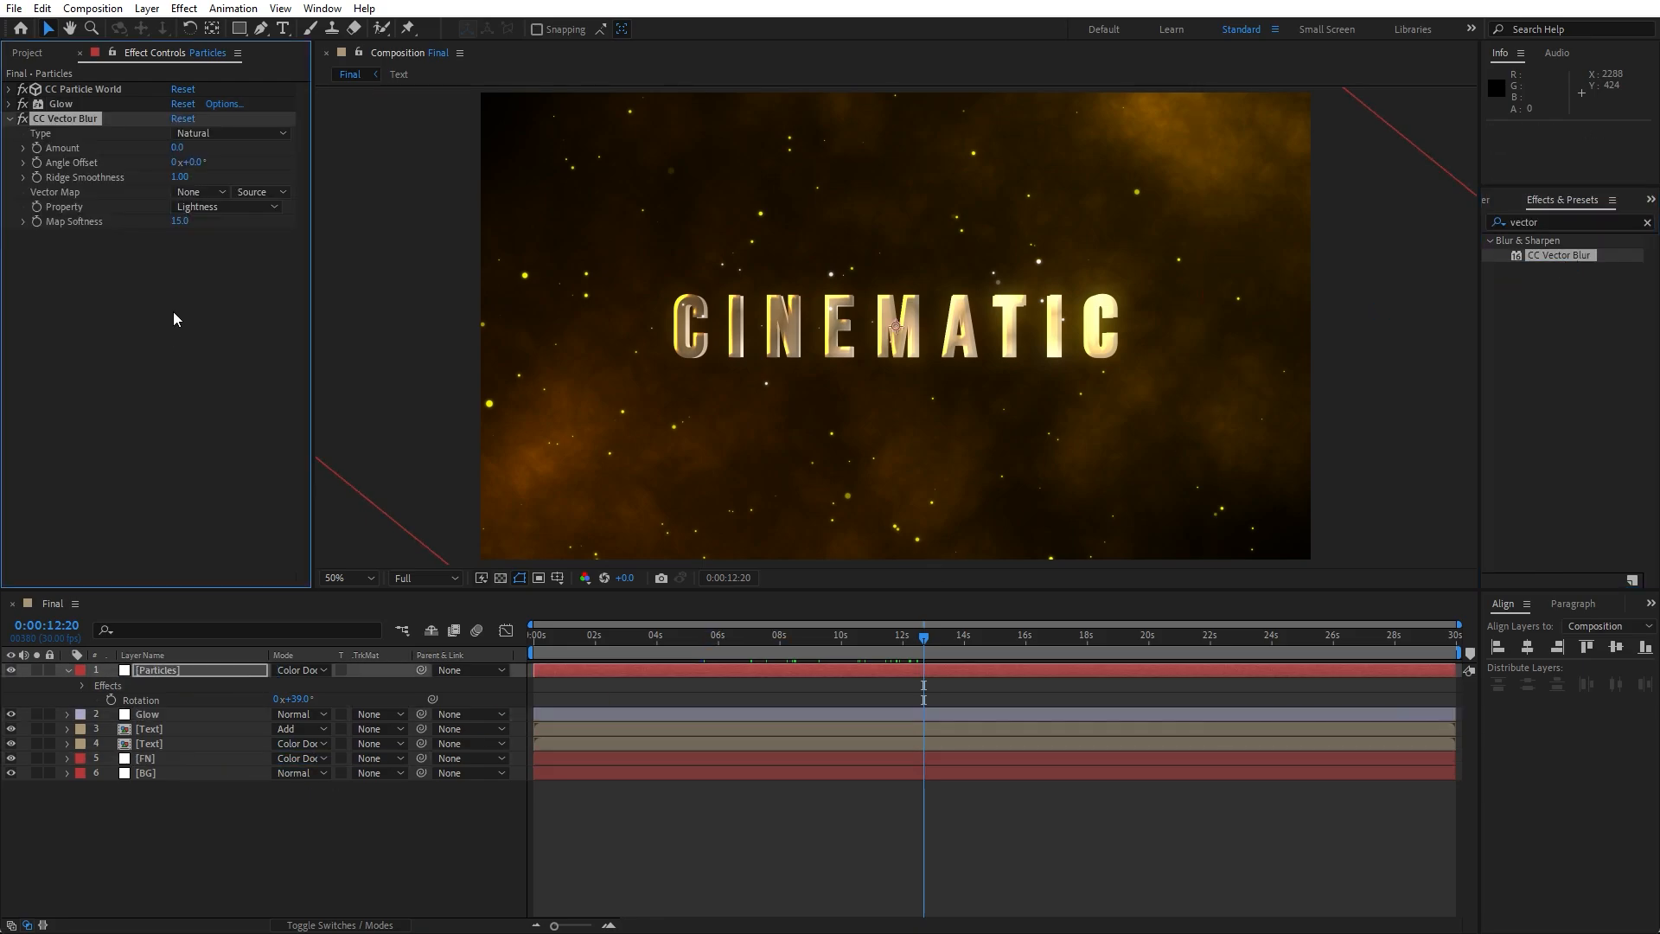
pyautogui.click(177, 148)
pyautogui.click(335, 827)
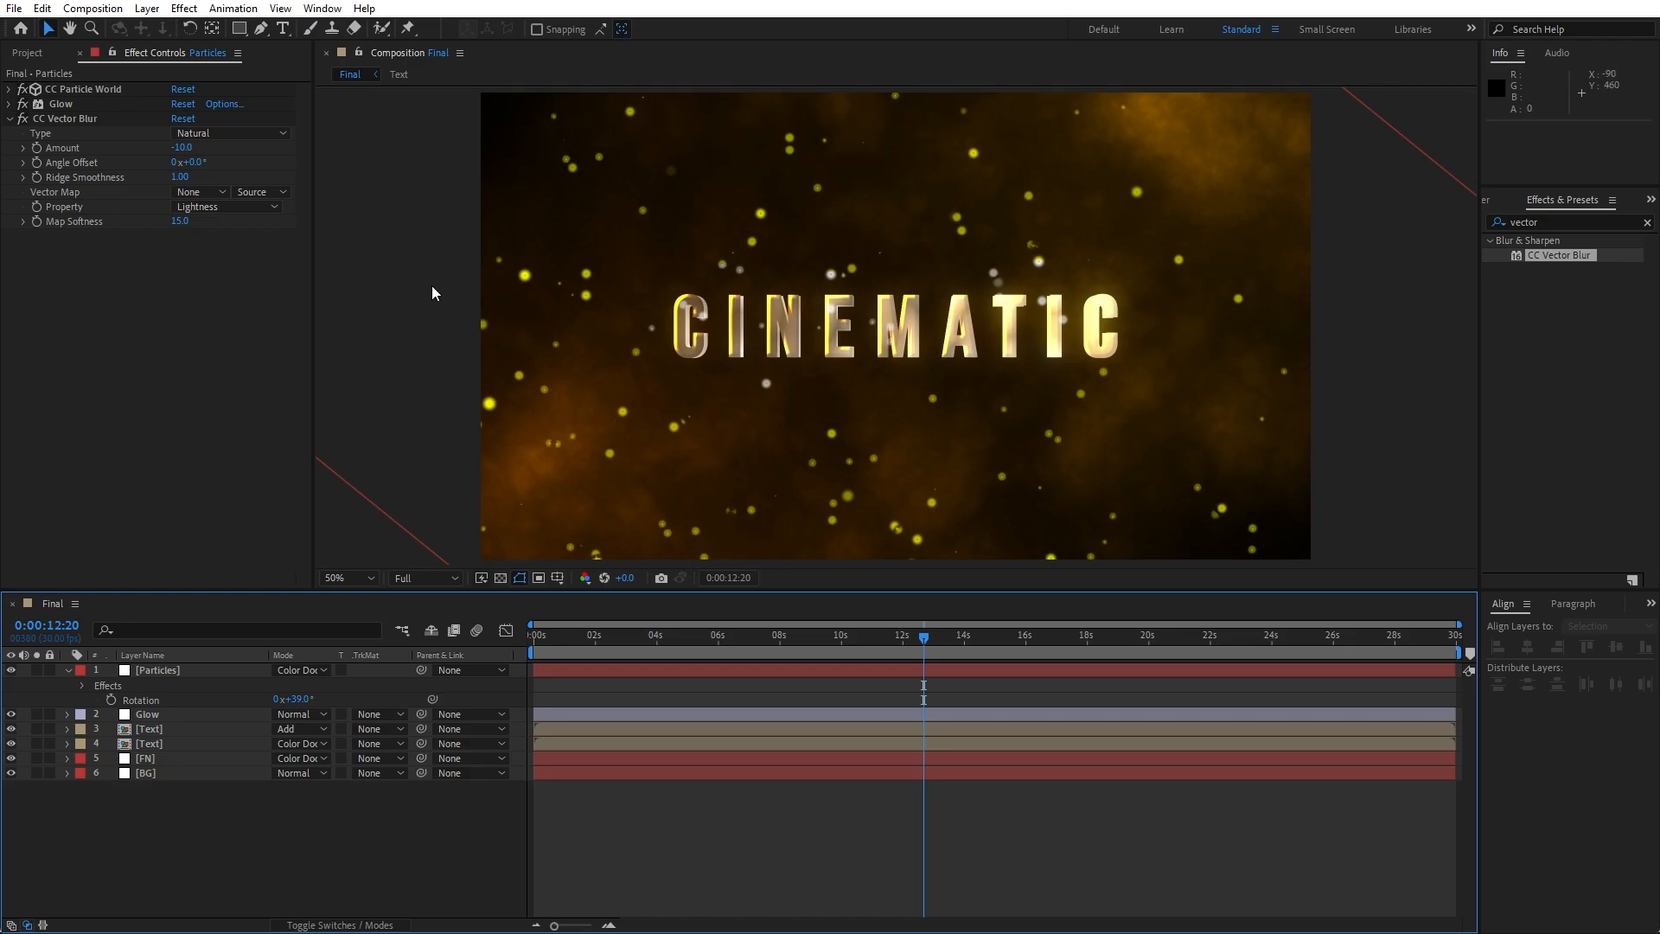
# - Turn off the CC Vector Blur effect on the Particles layer and preview the animation
pyautogui.moveTo(703, 640); pyautogui.dragTo(750, 642)
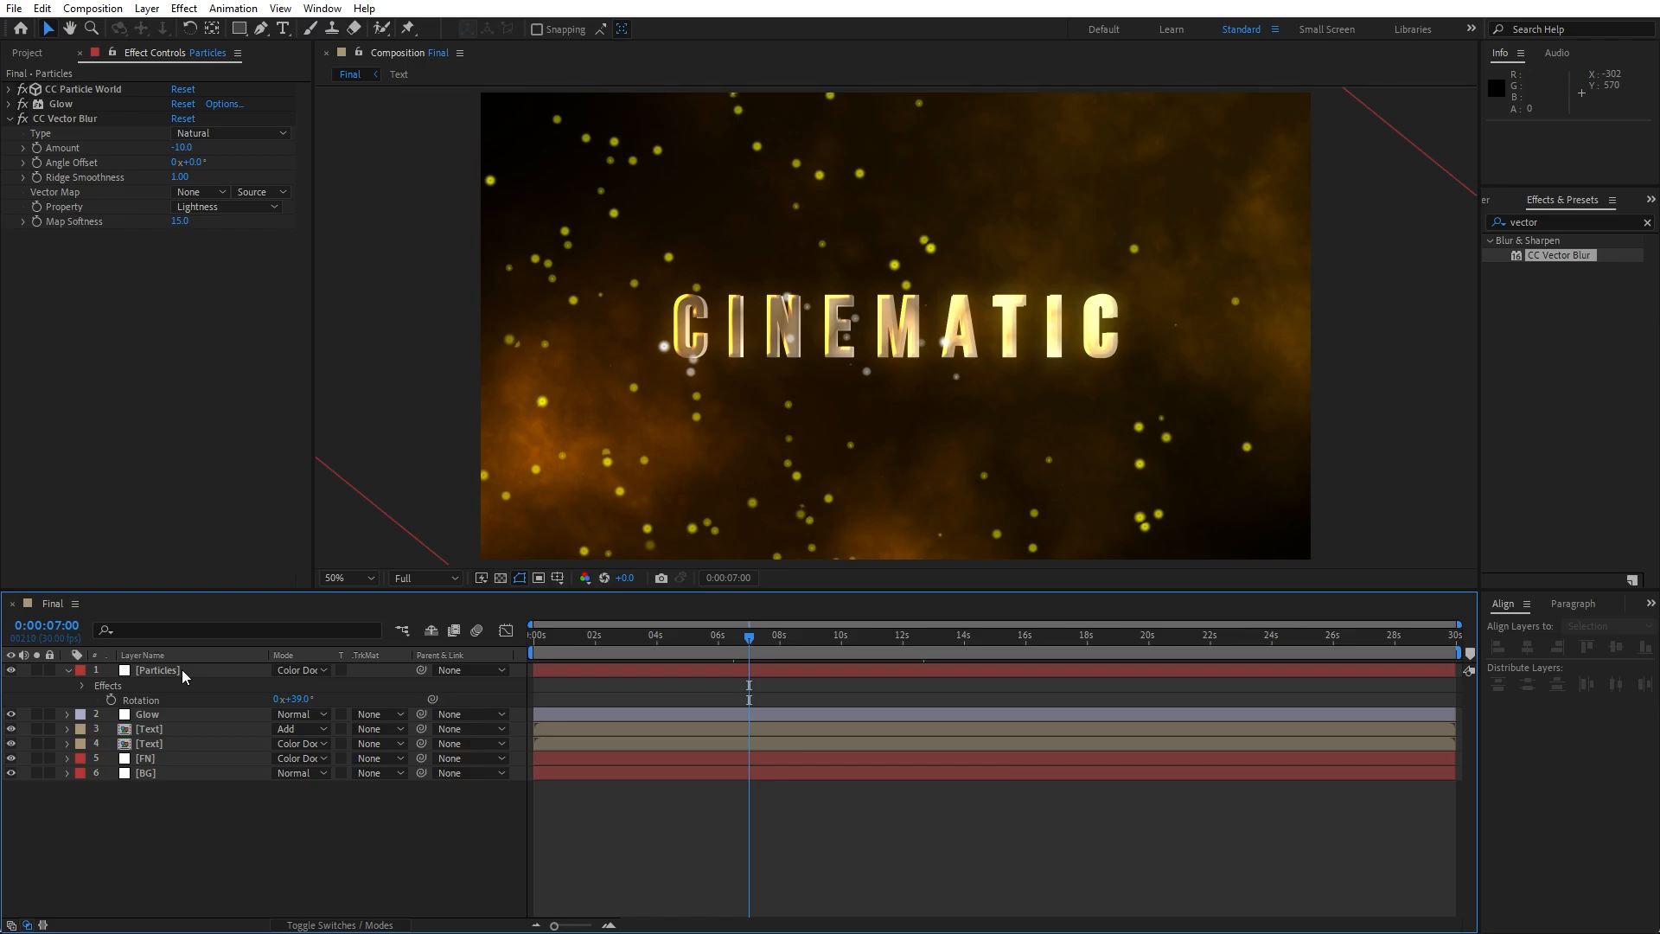
pyautogui.click(23, 119)
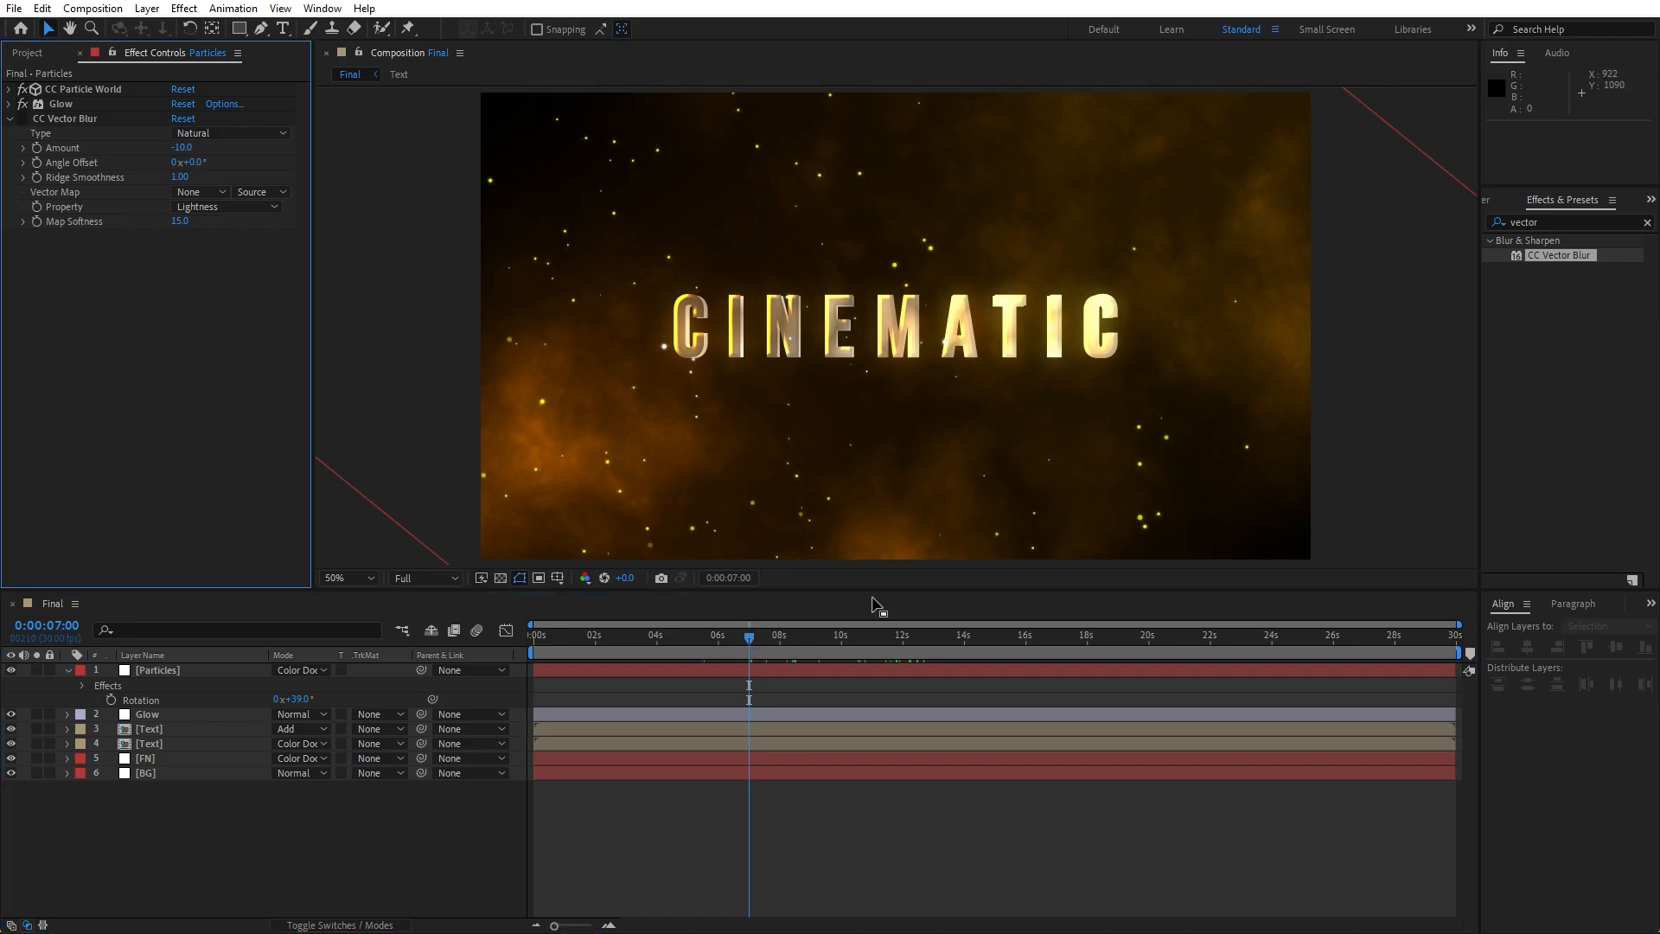
pyautogui.press('space')
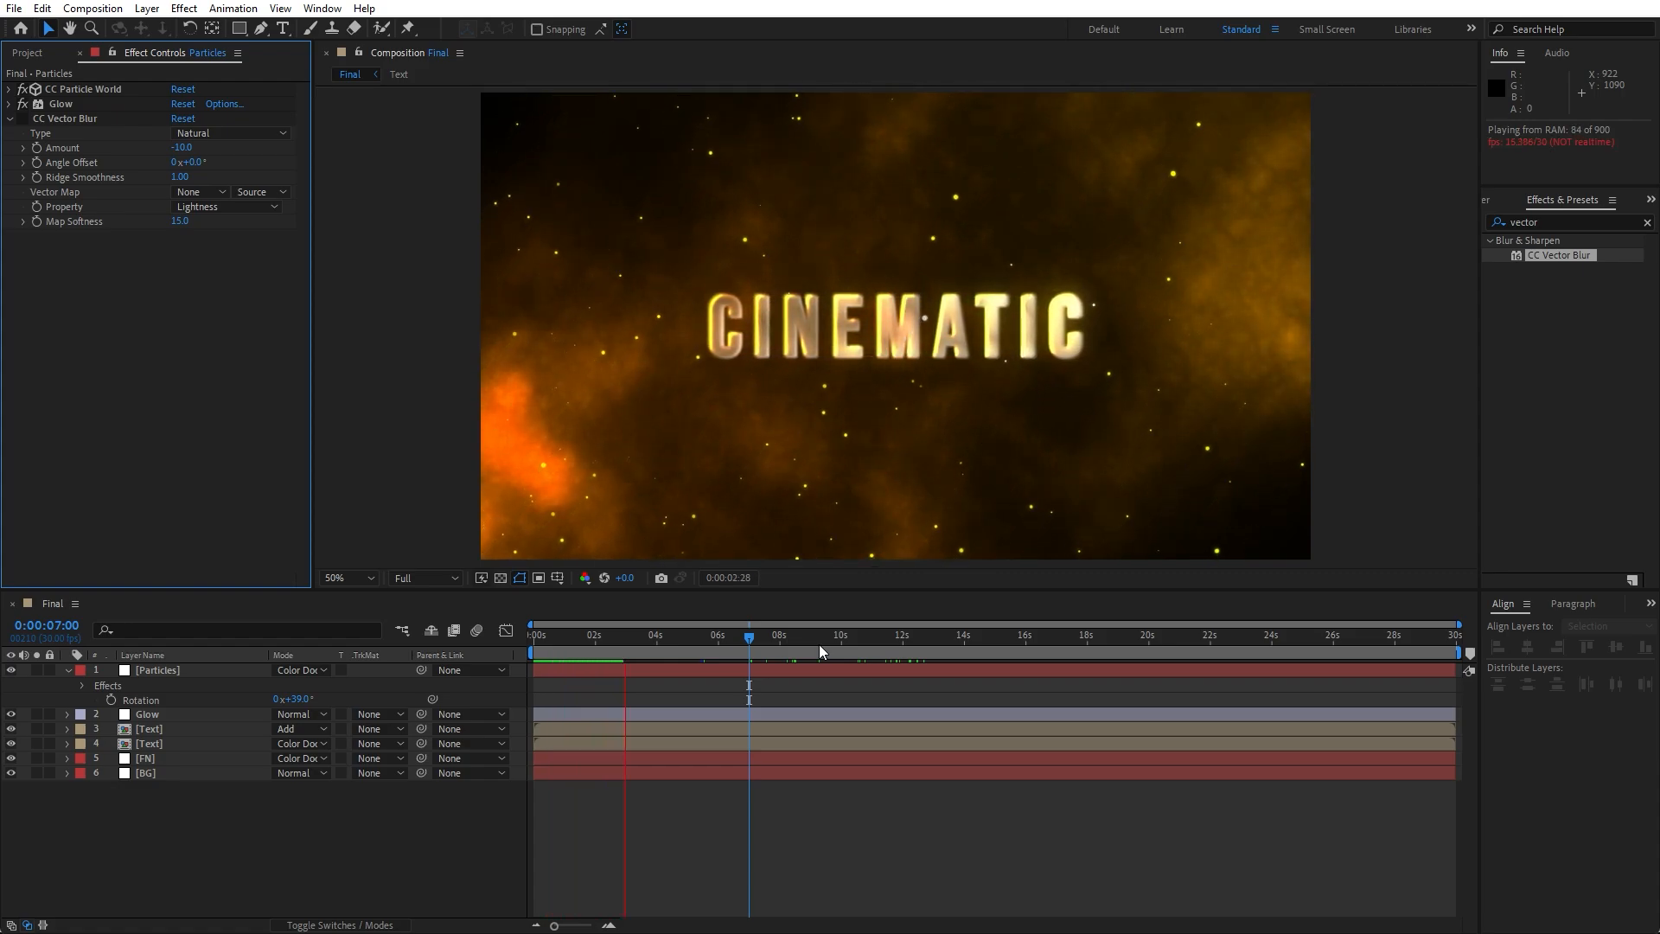
pyautogui.press('space')
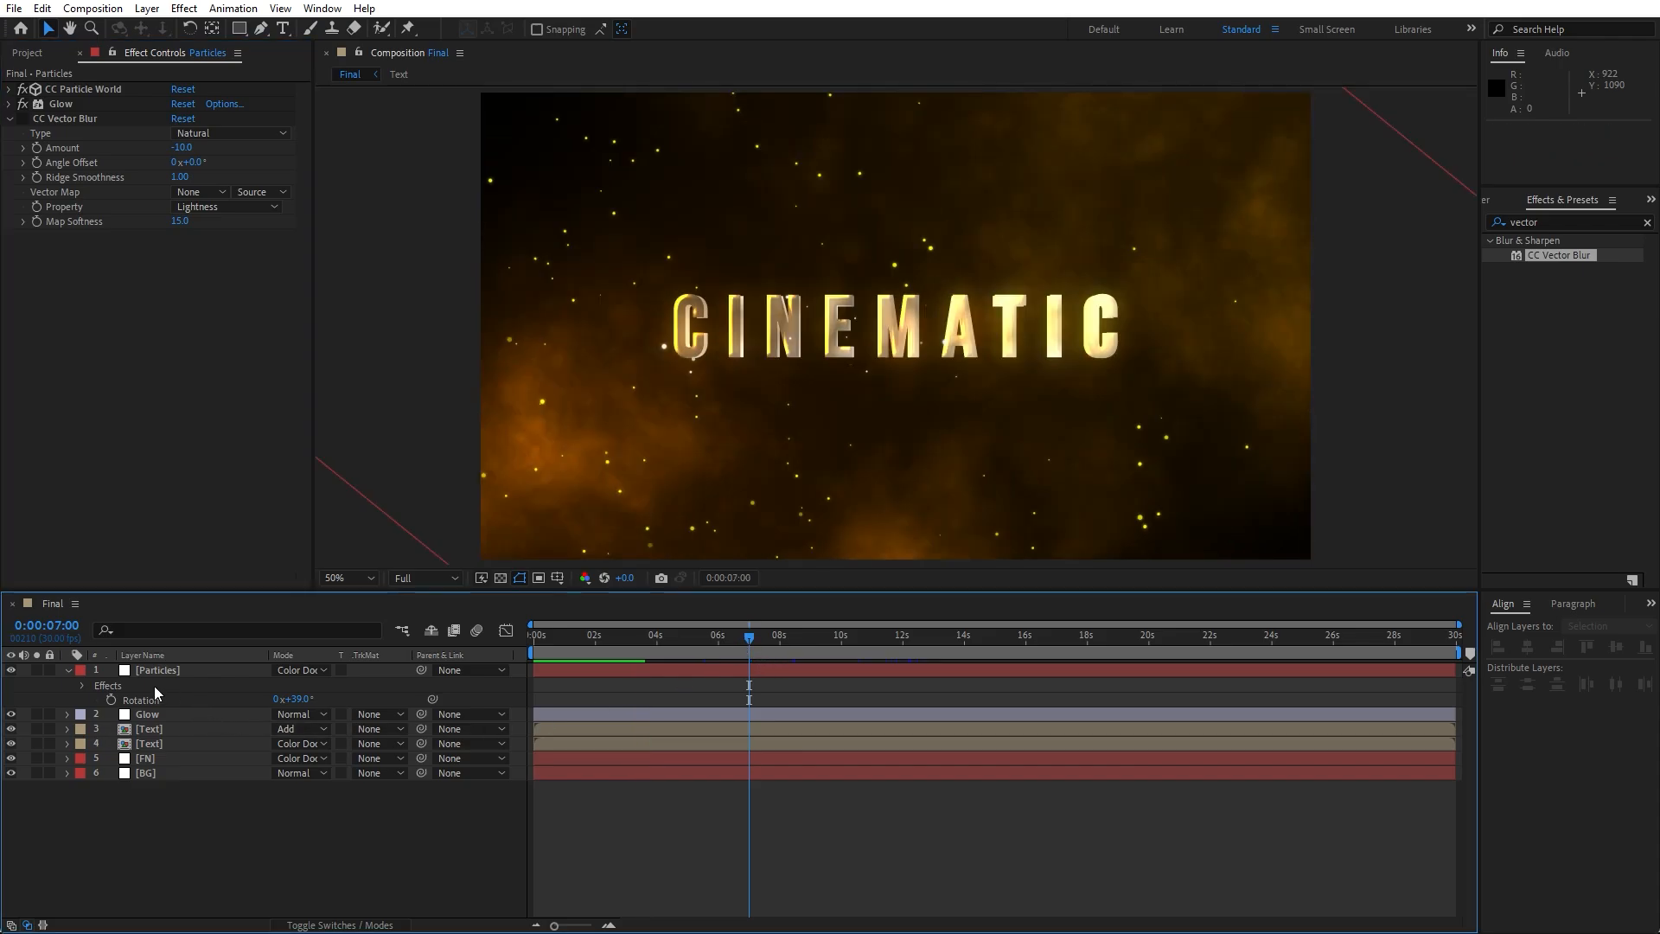
# - Shift the Particles layer to start about 3:17 before the composition's start and extend its end to about 0:00:29:23
pyautogui.click(159, 668)
pyautogui.moveTo(681, 669); pyautogui.dragTo(865, 648)
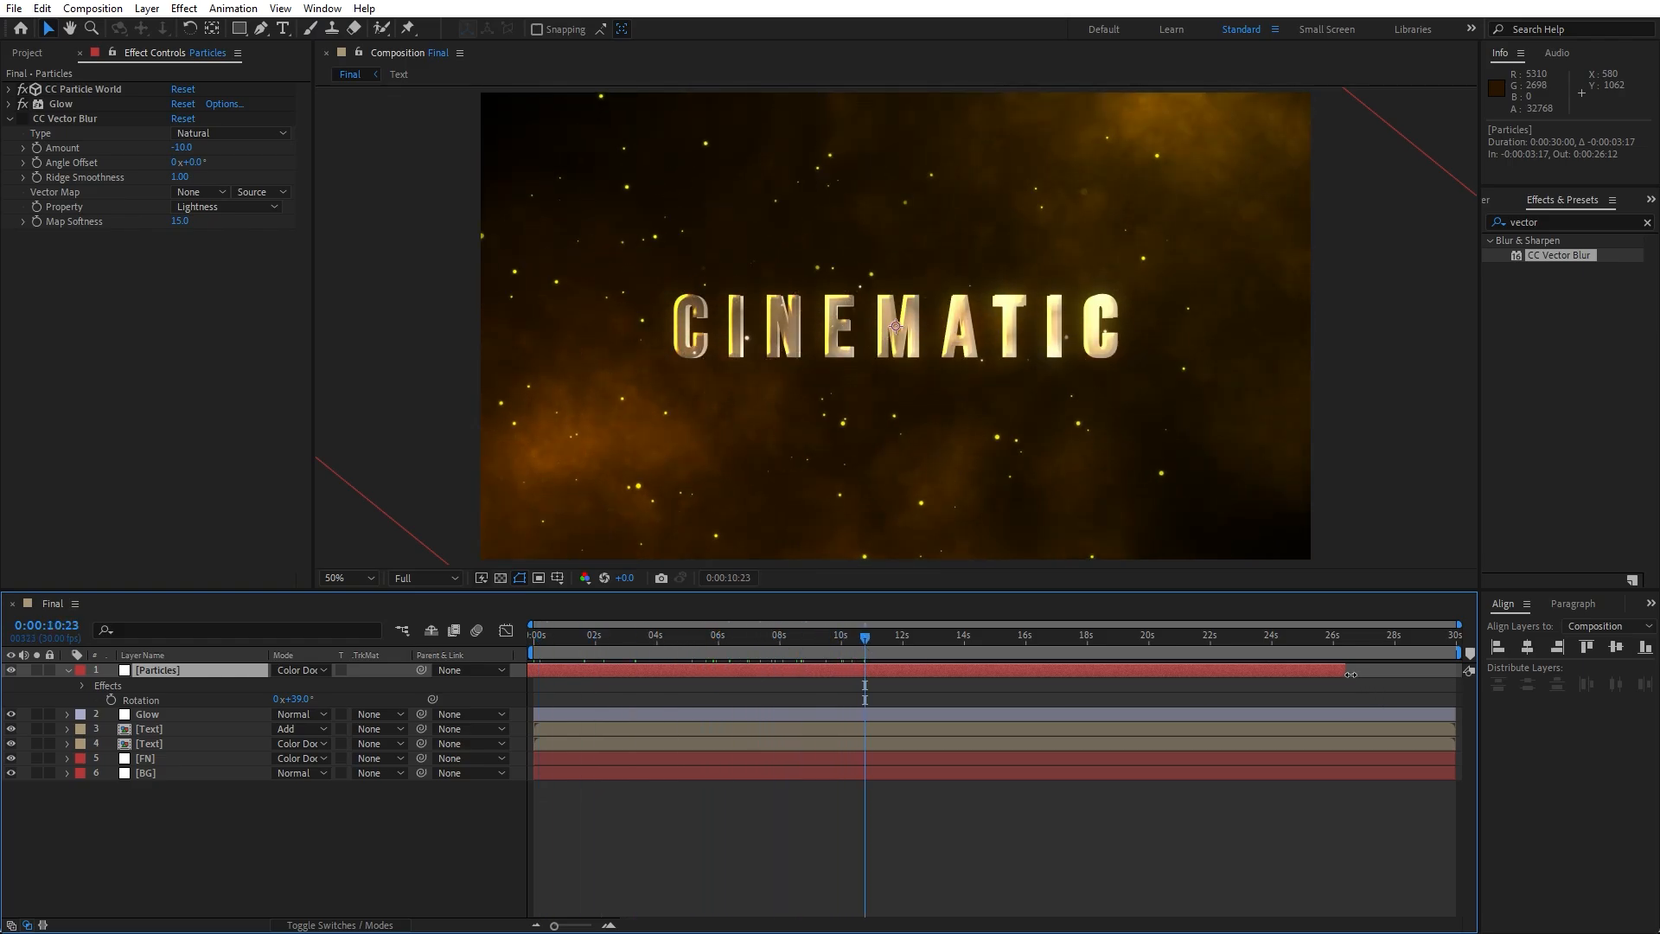
pyautogui.moveTo(1350, 674); pyautogui.dragTo(1427, 669)
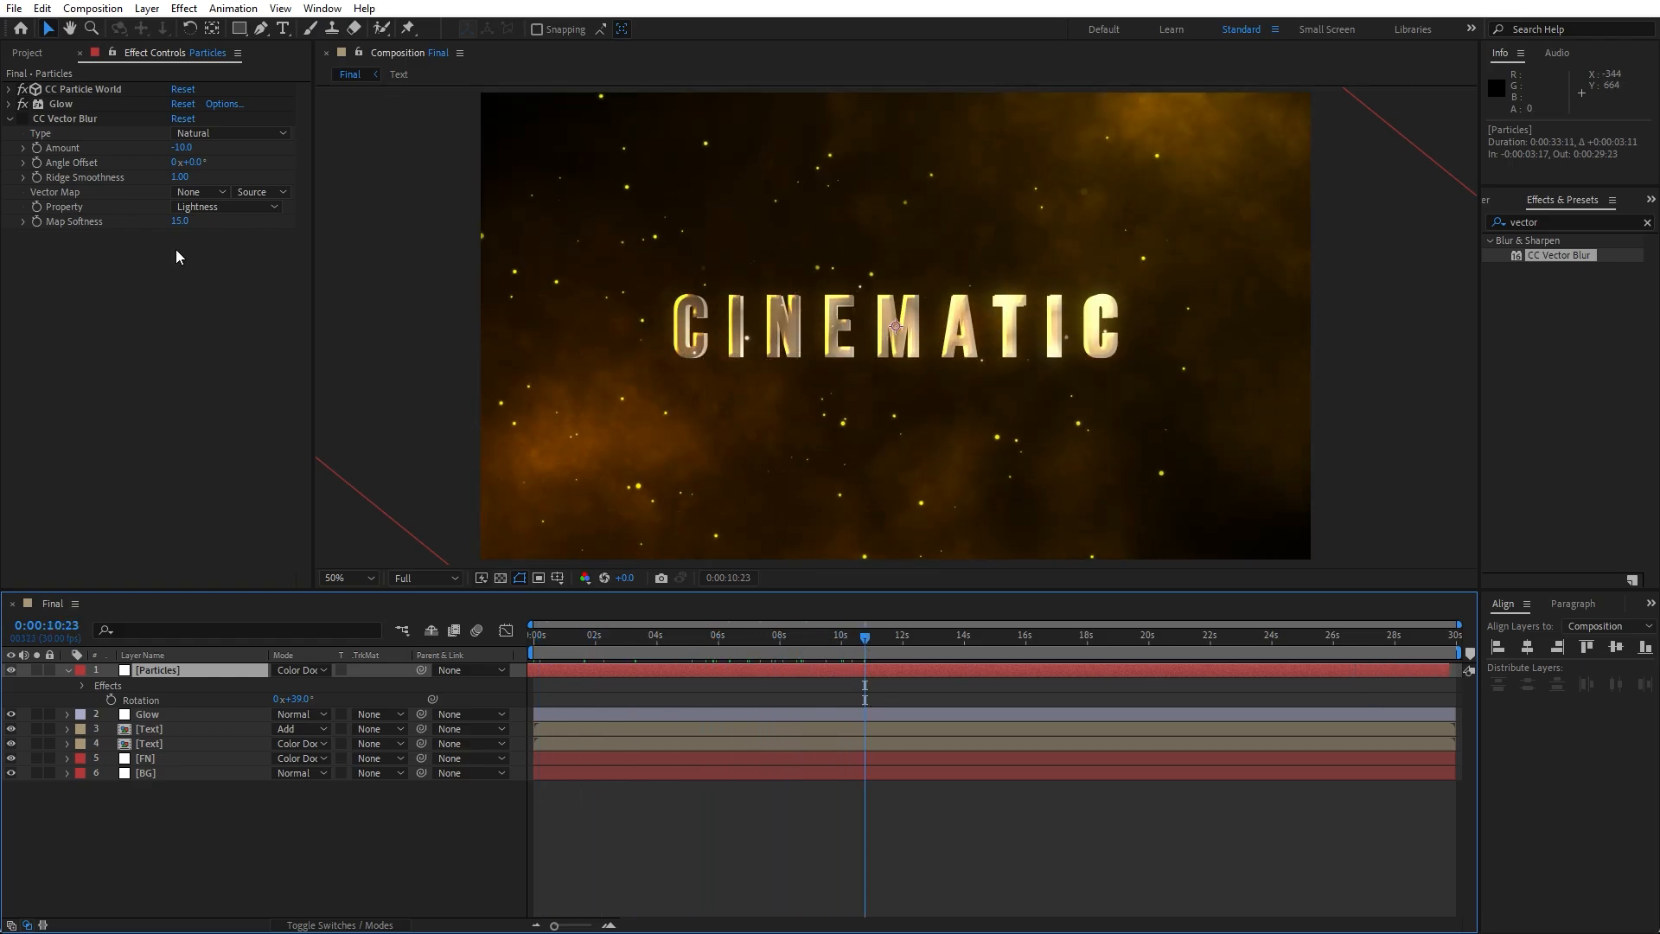
pyautogui.click(70, 673)
# - Add a new adjustment layer above Particles in the Final composition and name it Lens Flare
pyautogui.rightClick(246, 827)
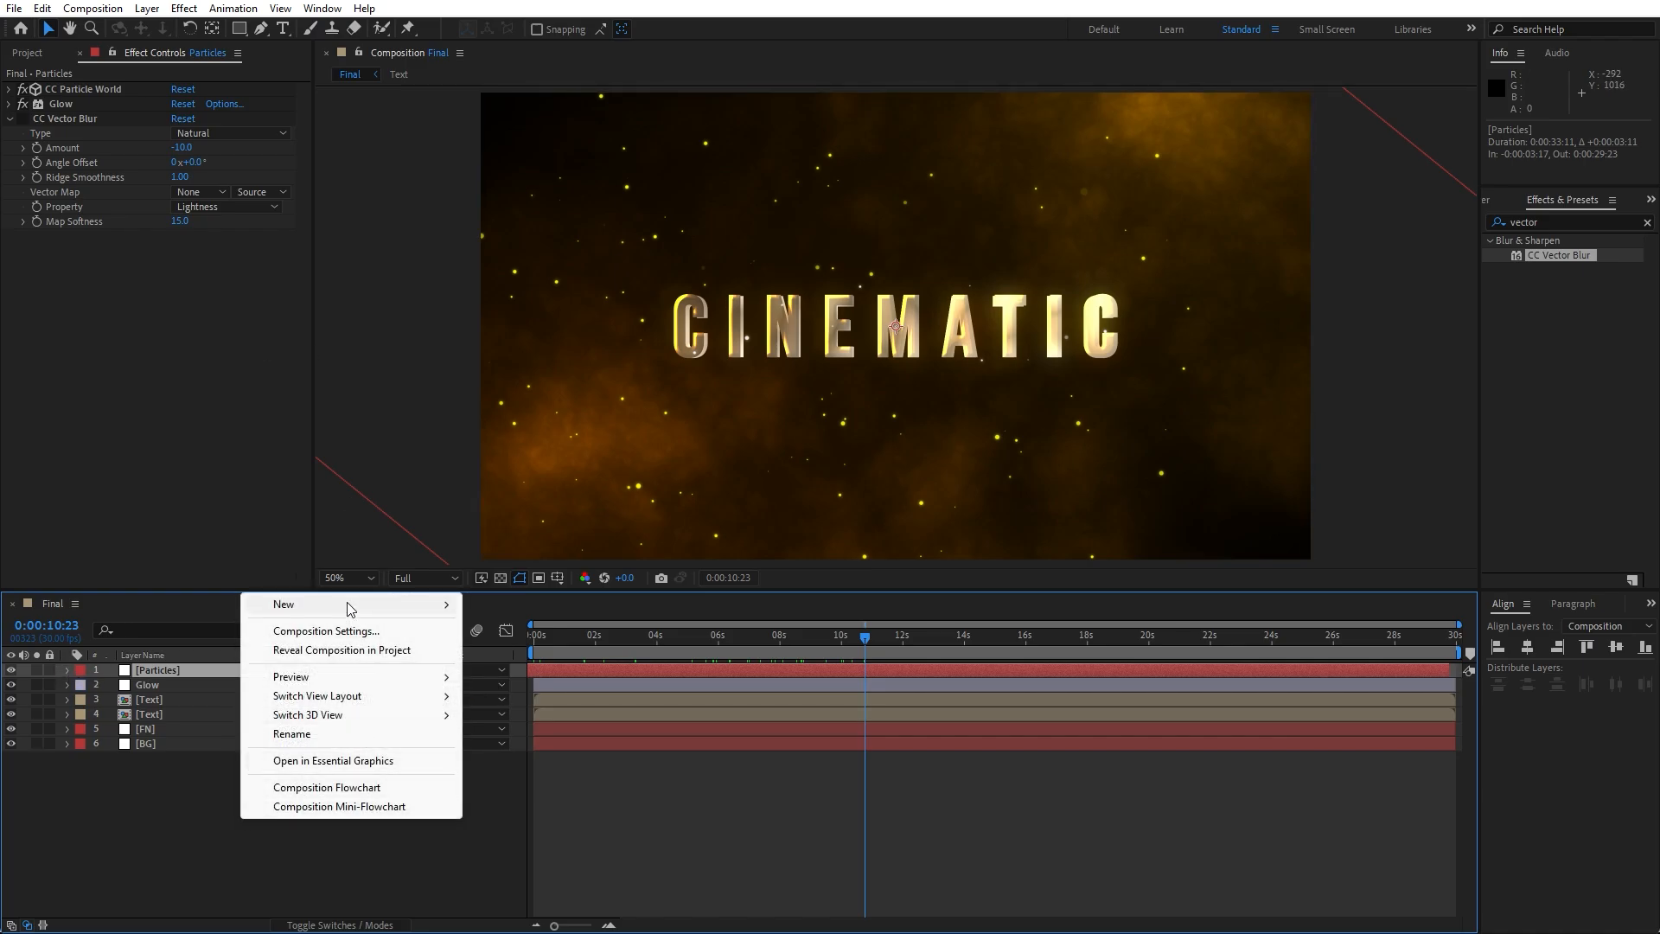
pyautogui.moveTo(350, 609)
pyautogui.click(554, 744)
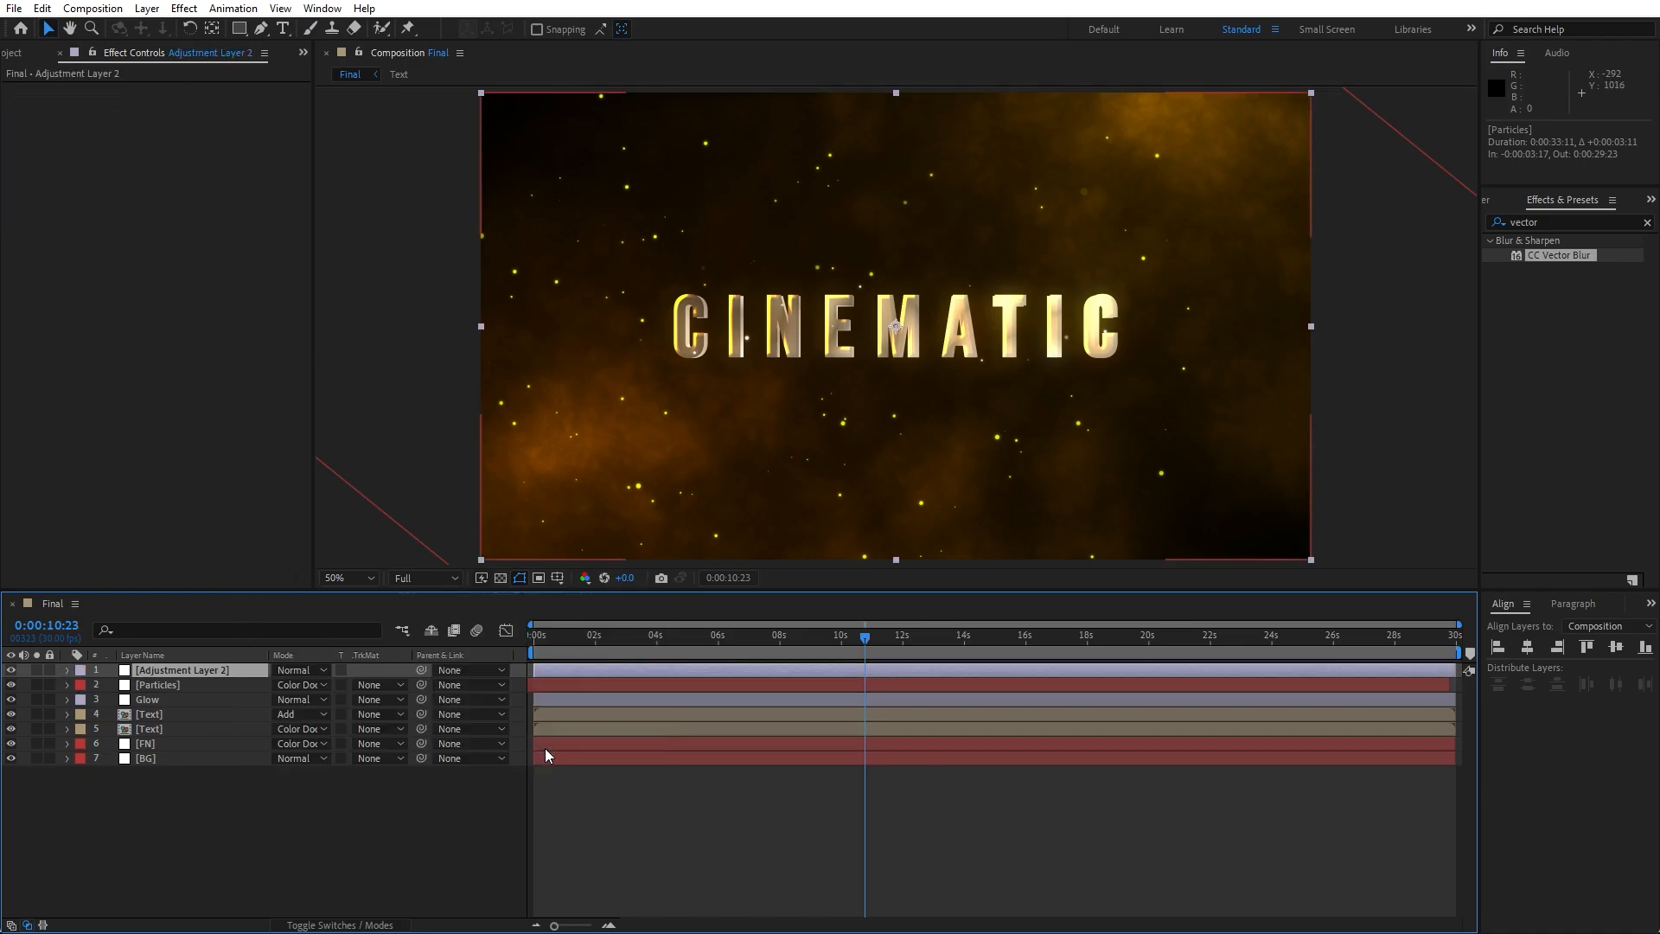
pyautogui.press('Return')
pyautogui.write('Lens Flare')
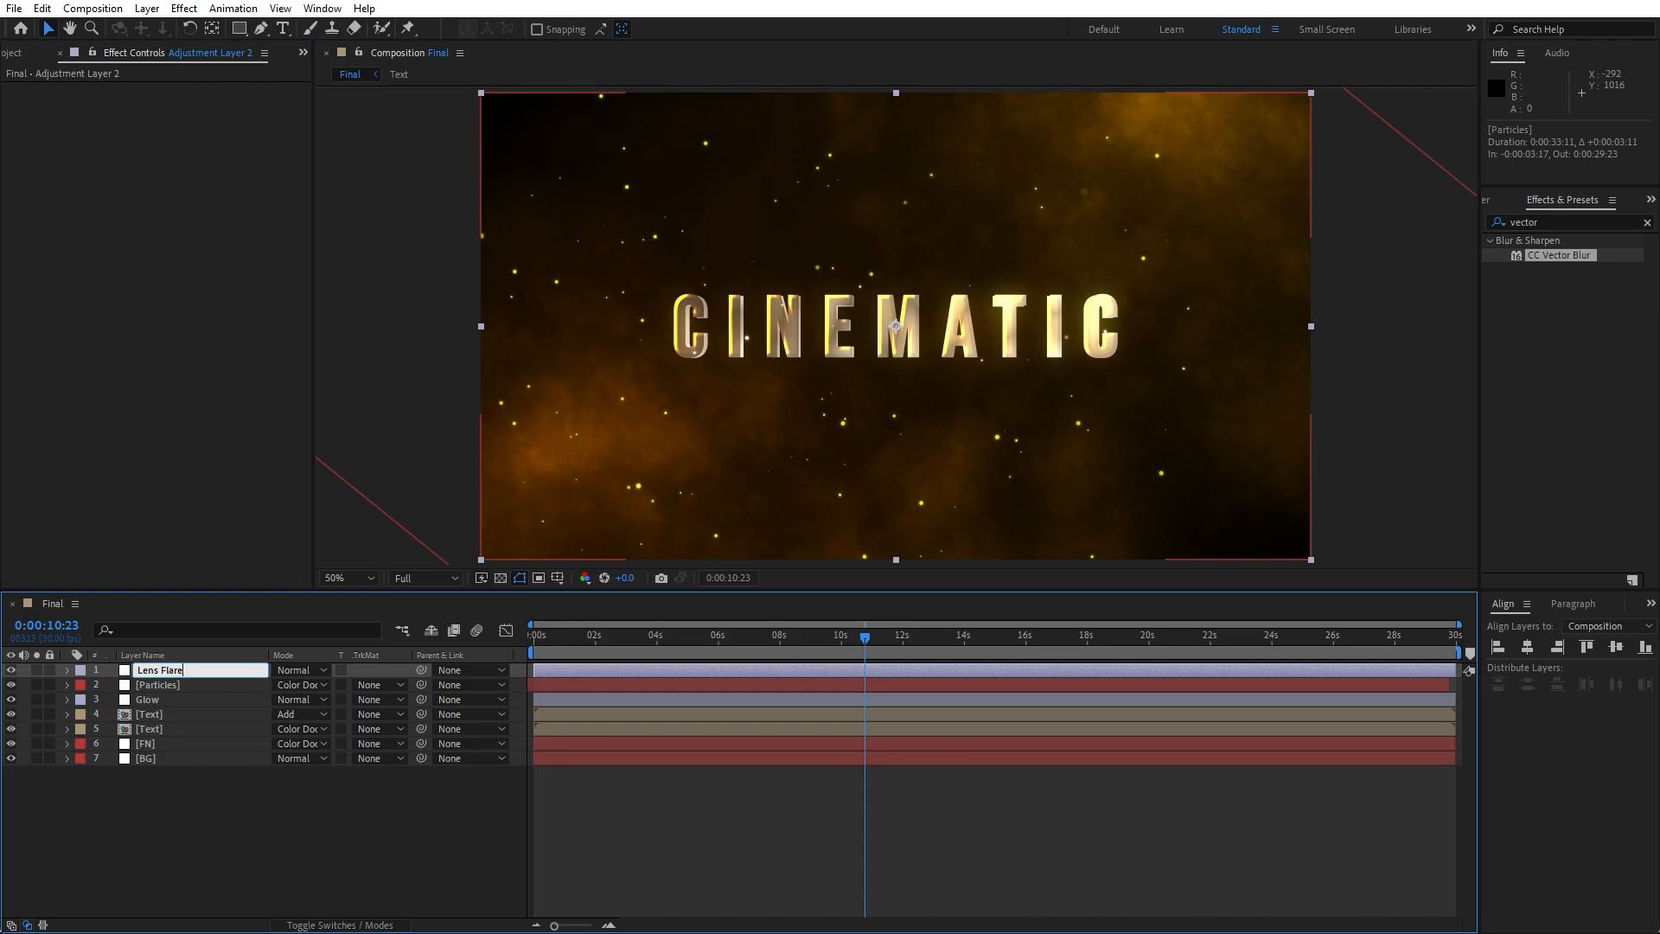
pyautogui.click(330, 879)
# - Find the Lens Flare effect and apply it to the Lens Flare adjustment layer
pyautogui.click(1577, 220)
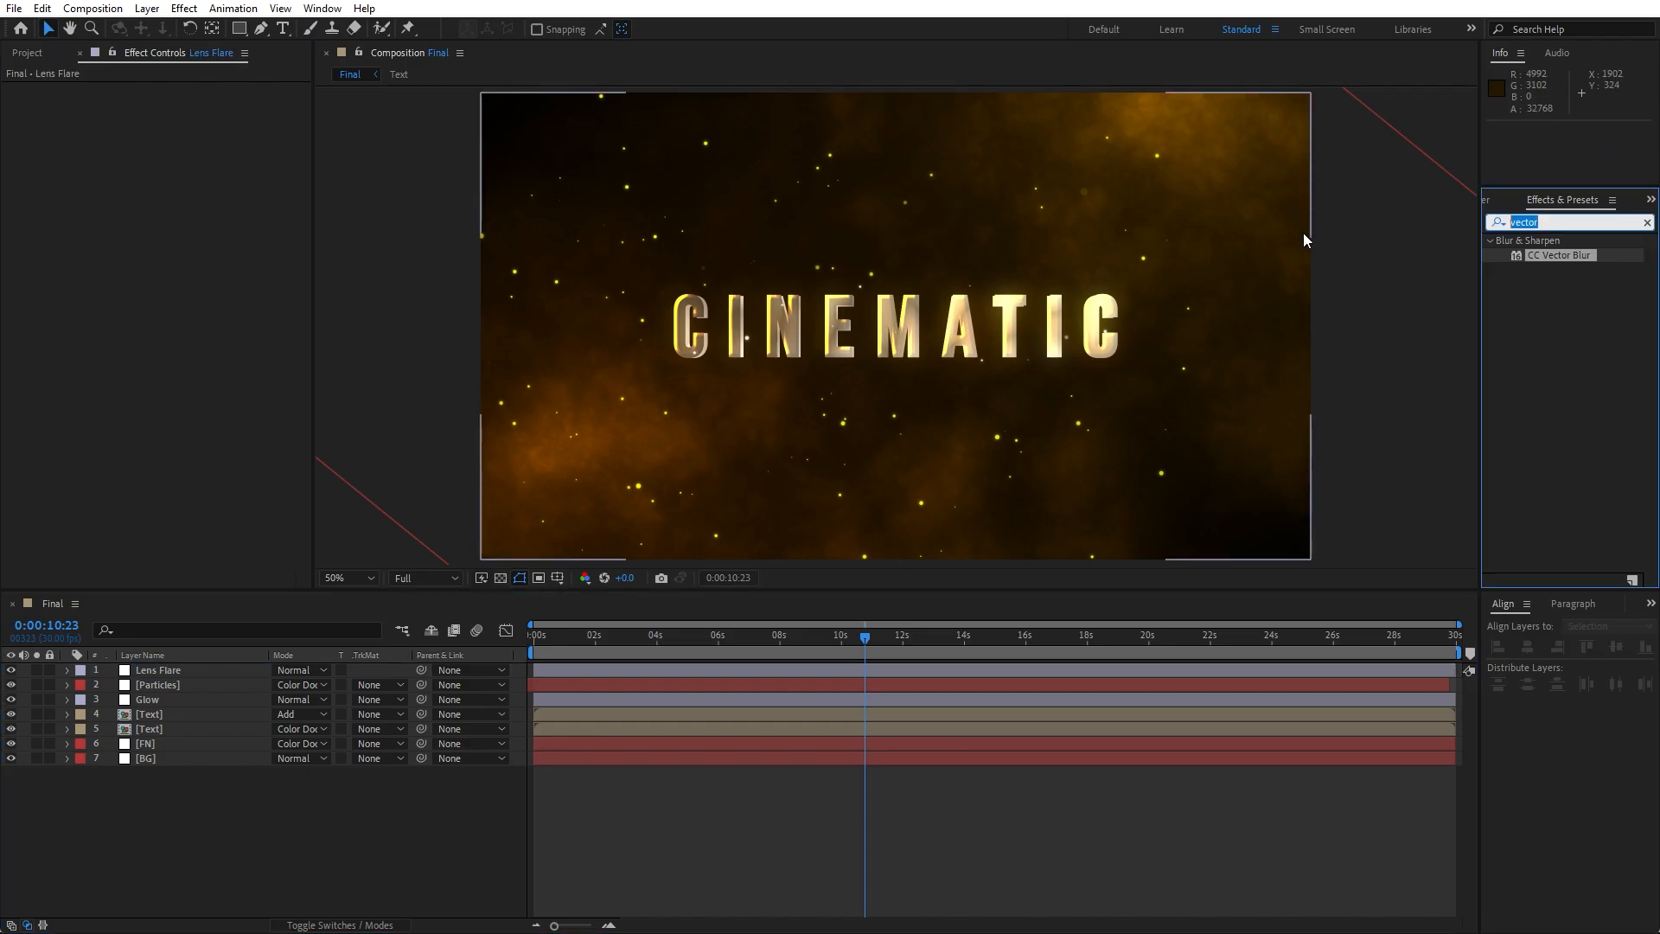
pyautogui.write('lens f')
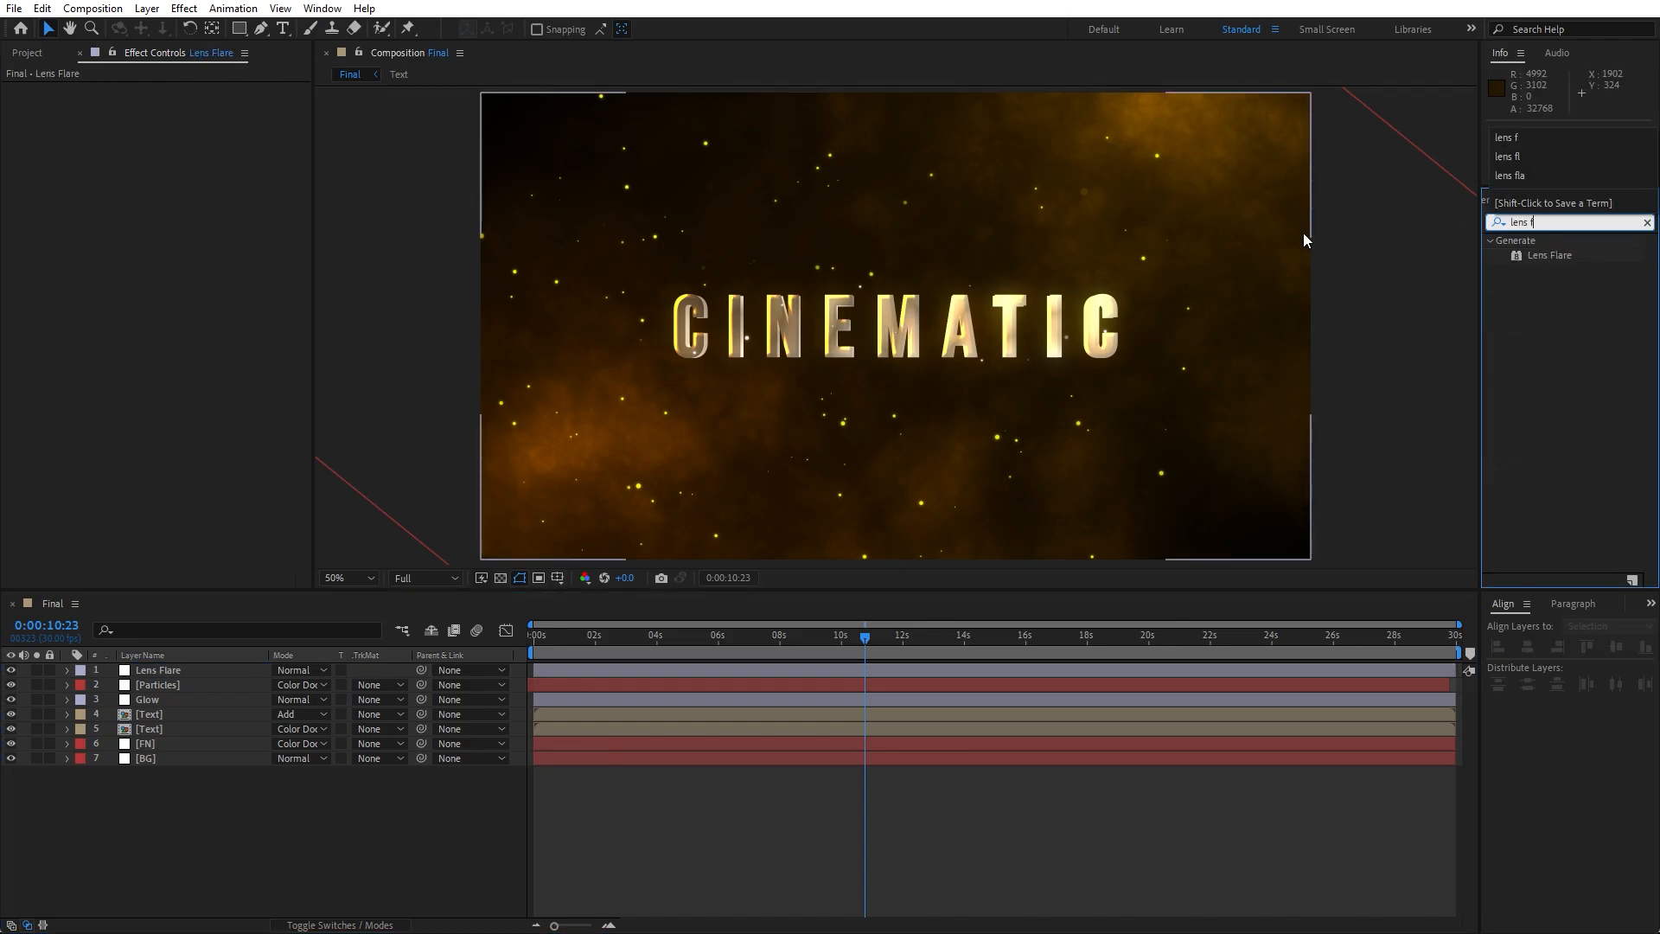
pyautogui.moveTo(1550, 255); pyautogui.dragTo(164, 671)
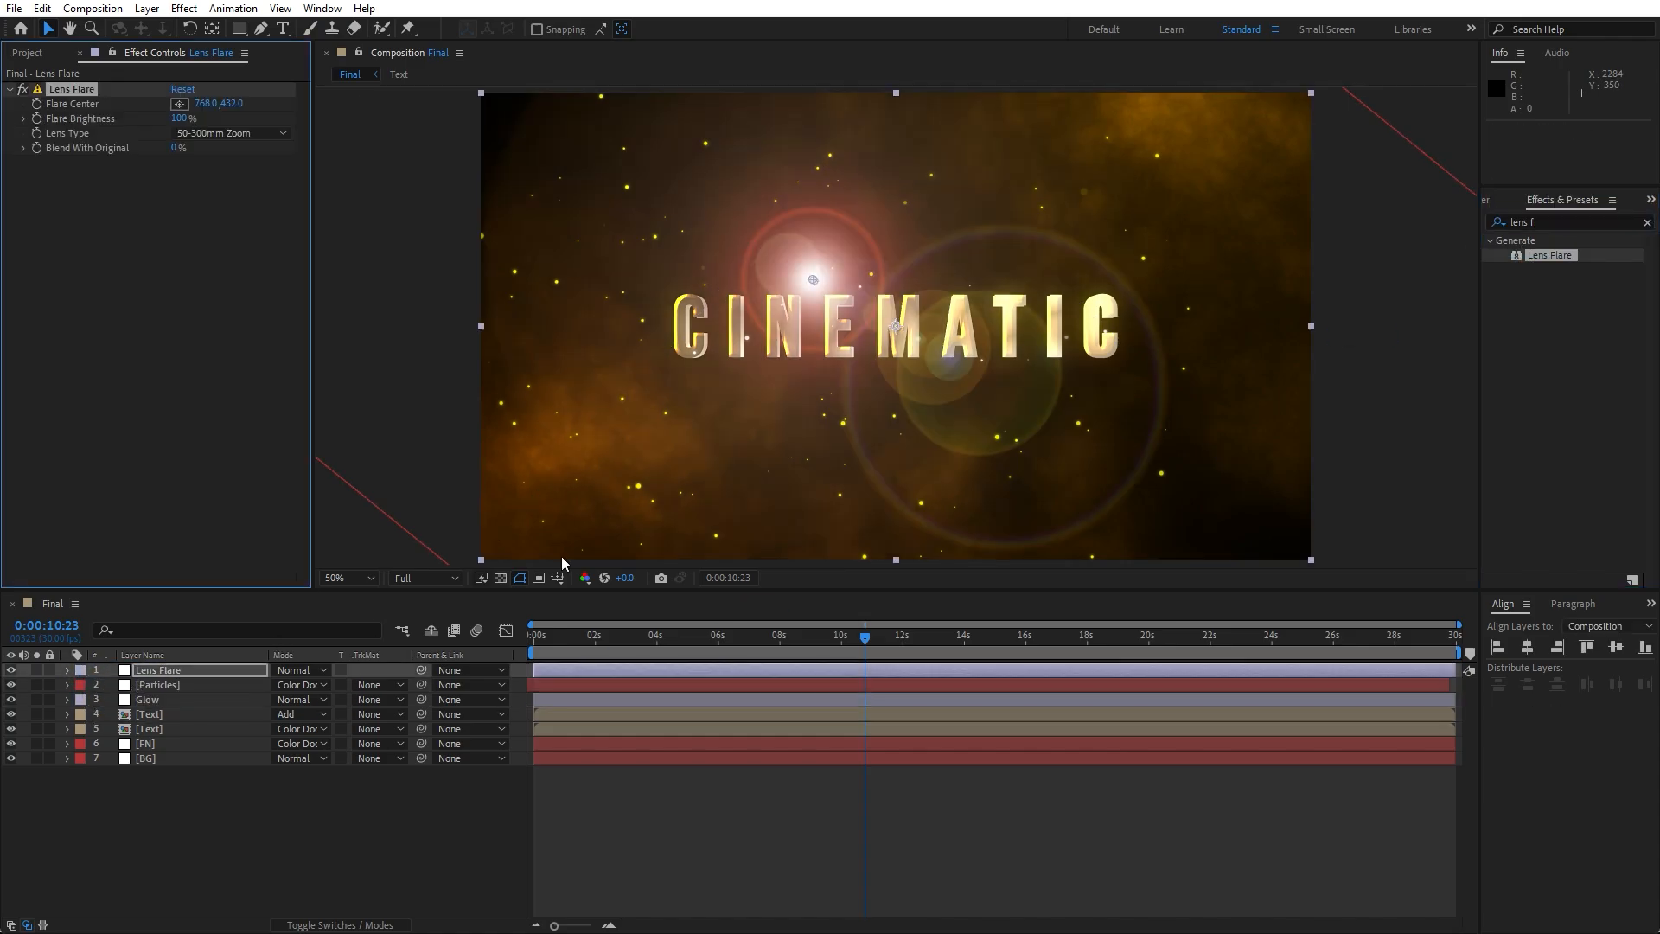
pyautogui.press(',')
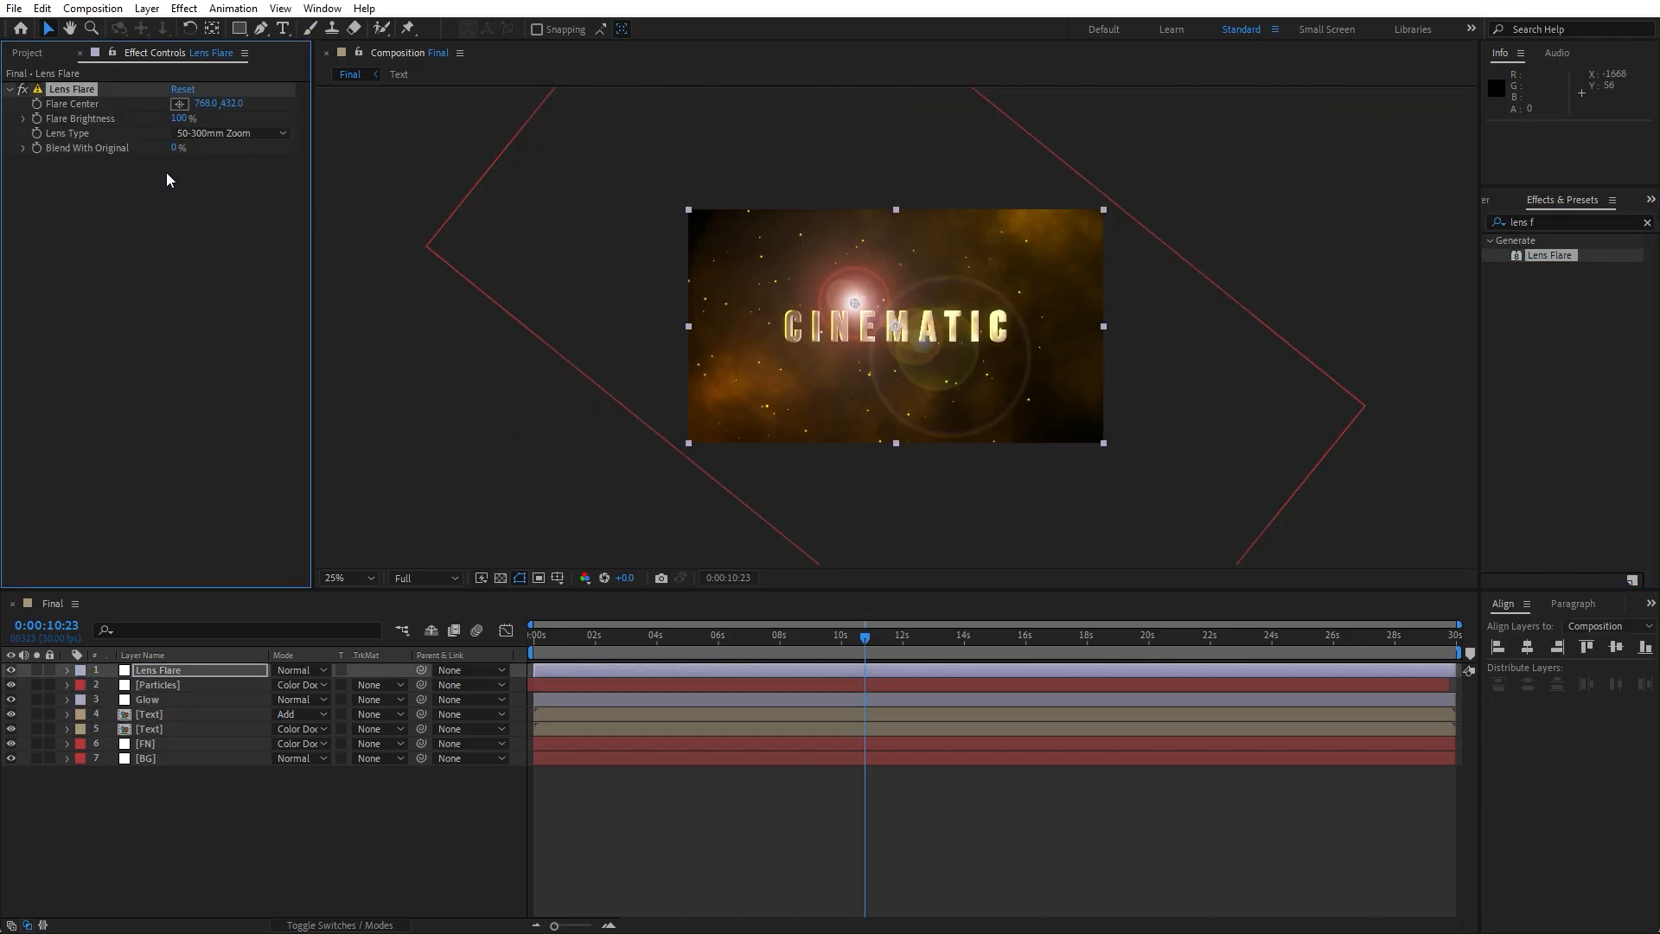
# - Place the flare center outside the frame's upper-left corner at about -256, -168, try the 35mm Prime lens and settle on 50-300mm Zoom
pyautogui.click(192, 133)
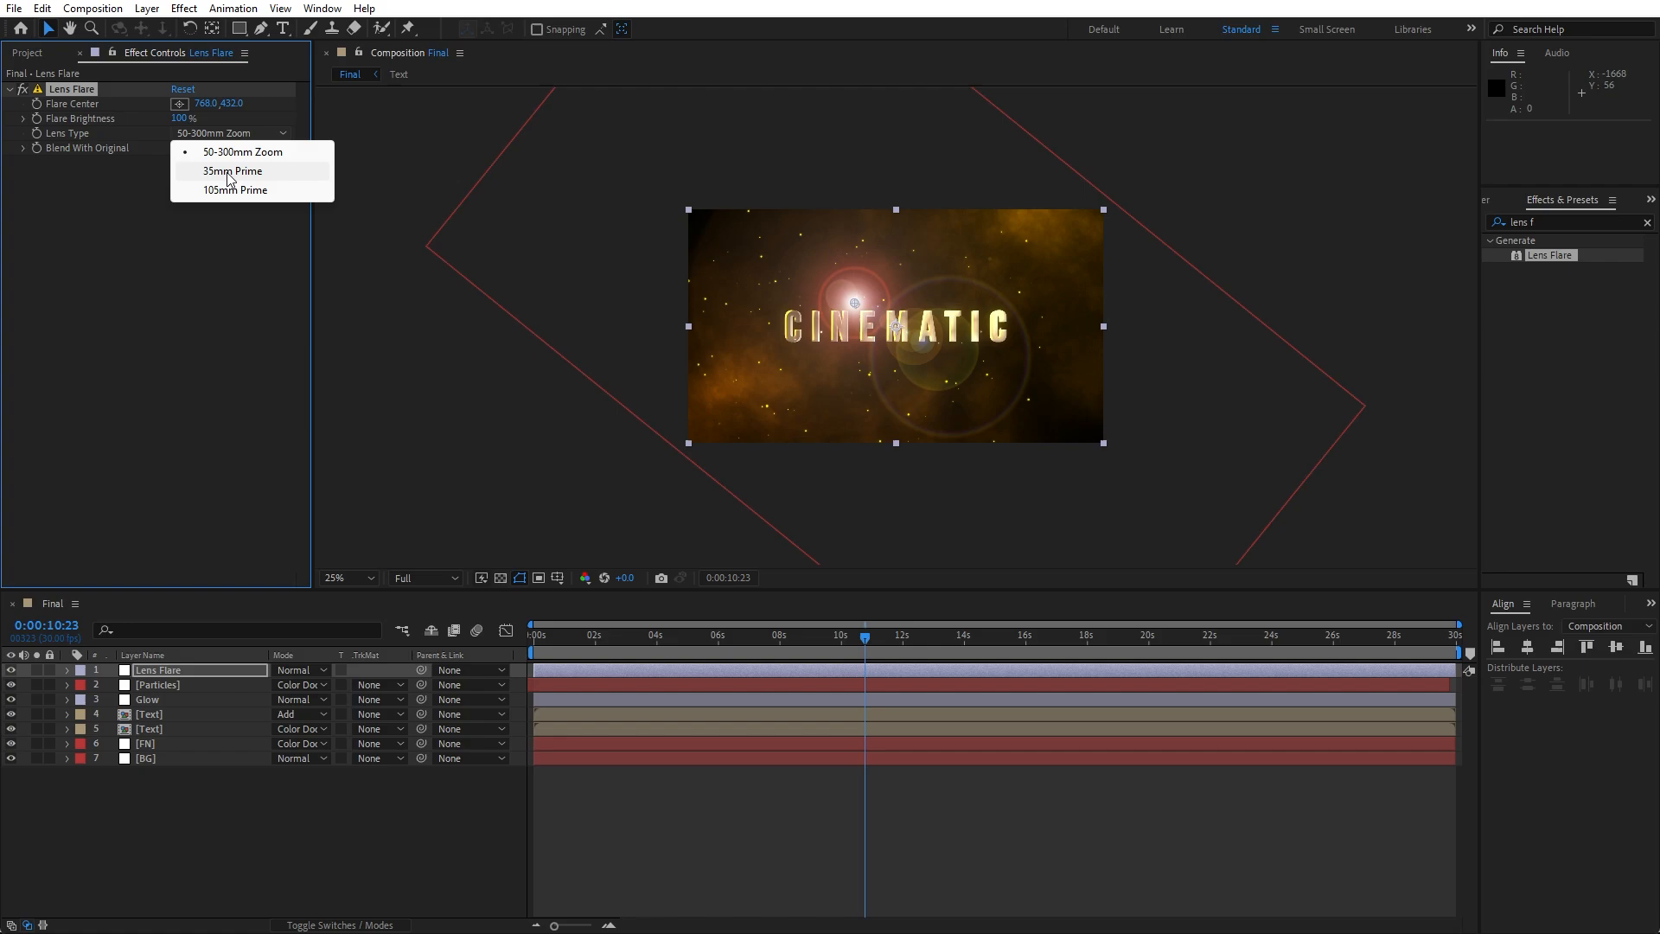
pyautogui.click(230, 176)
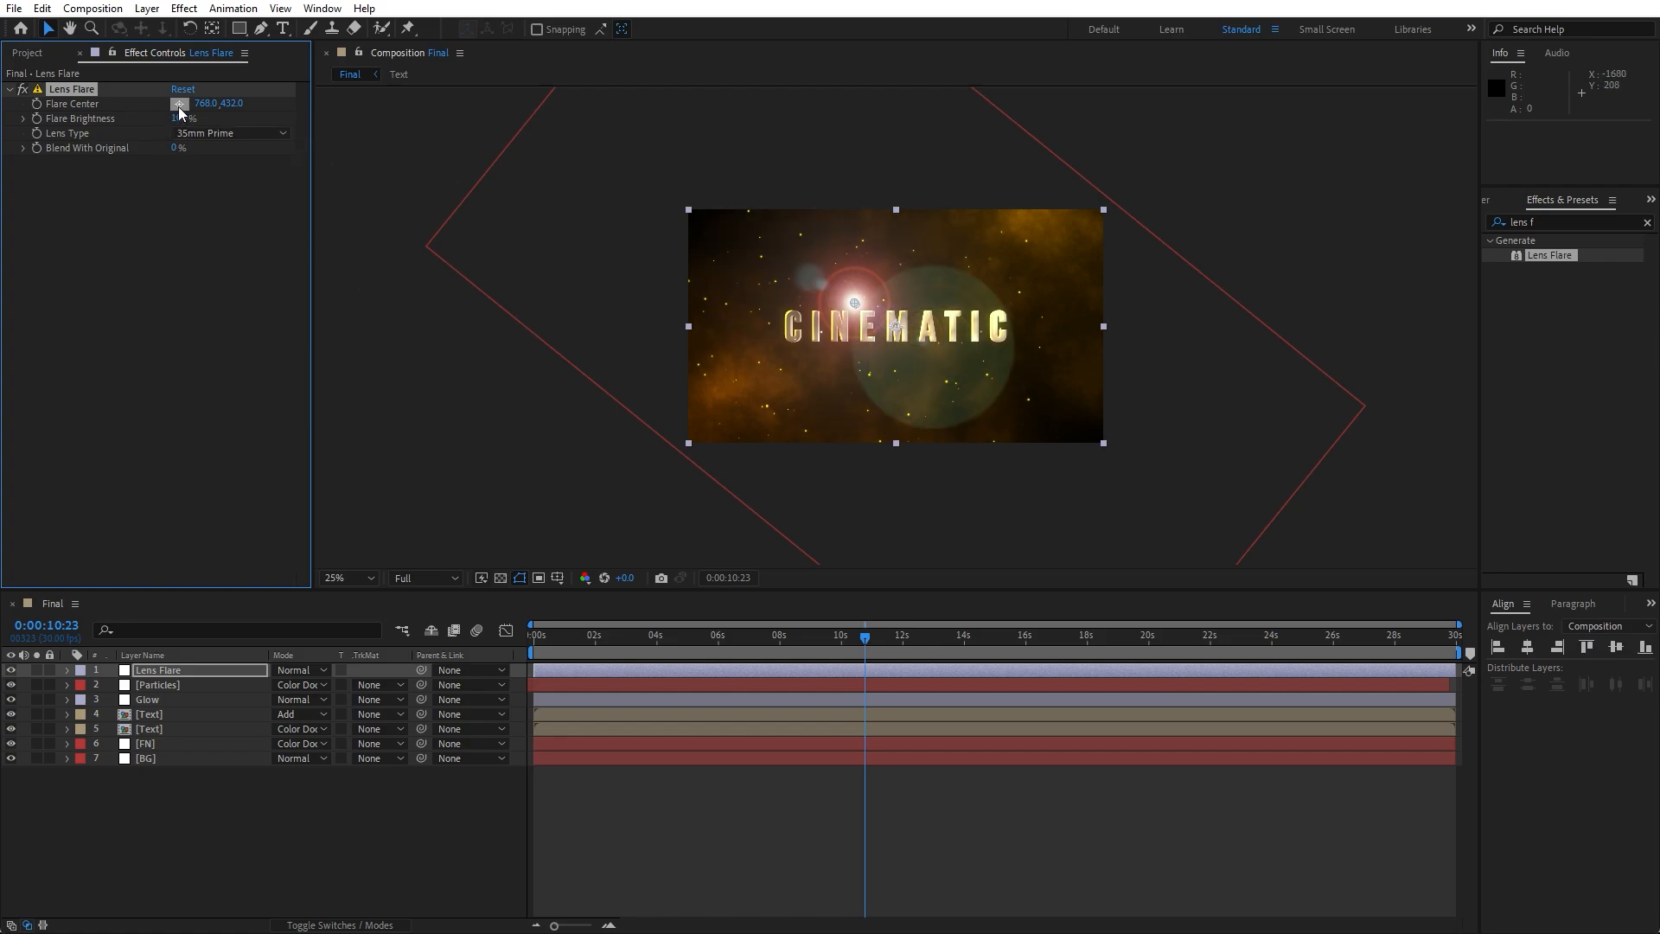
pyautogui.click(180, 105)
pyautogui.click(633, 173)
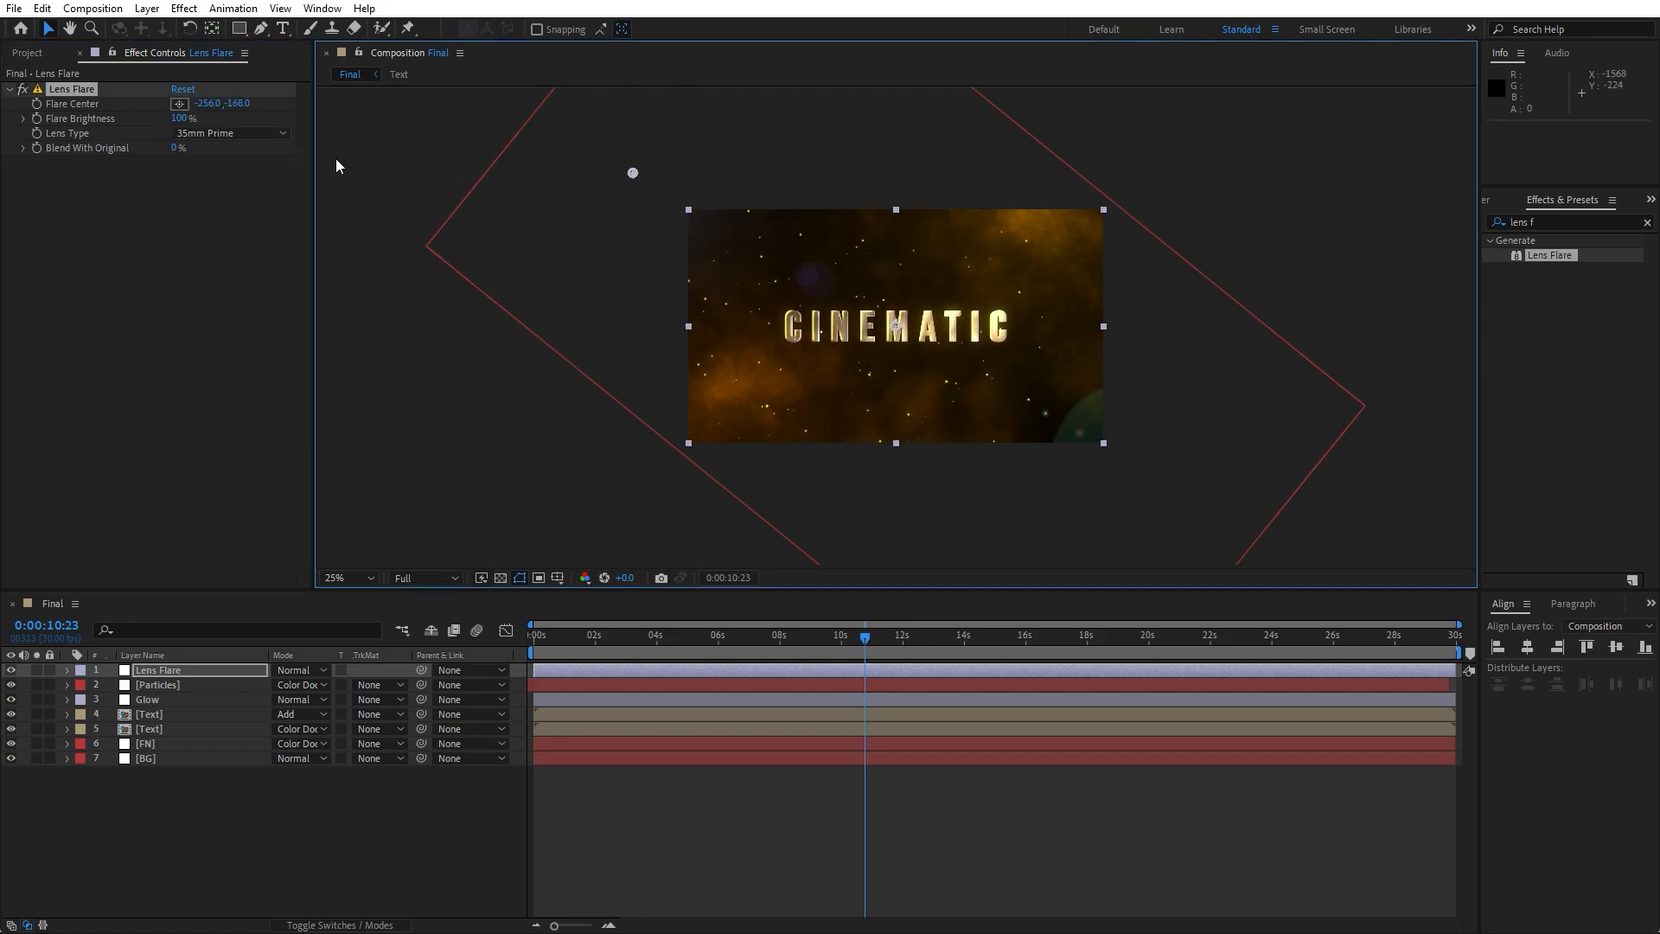
pyautogui.click(230, 133)
pyautogui.click(246, 156)
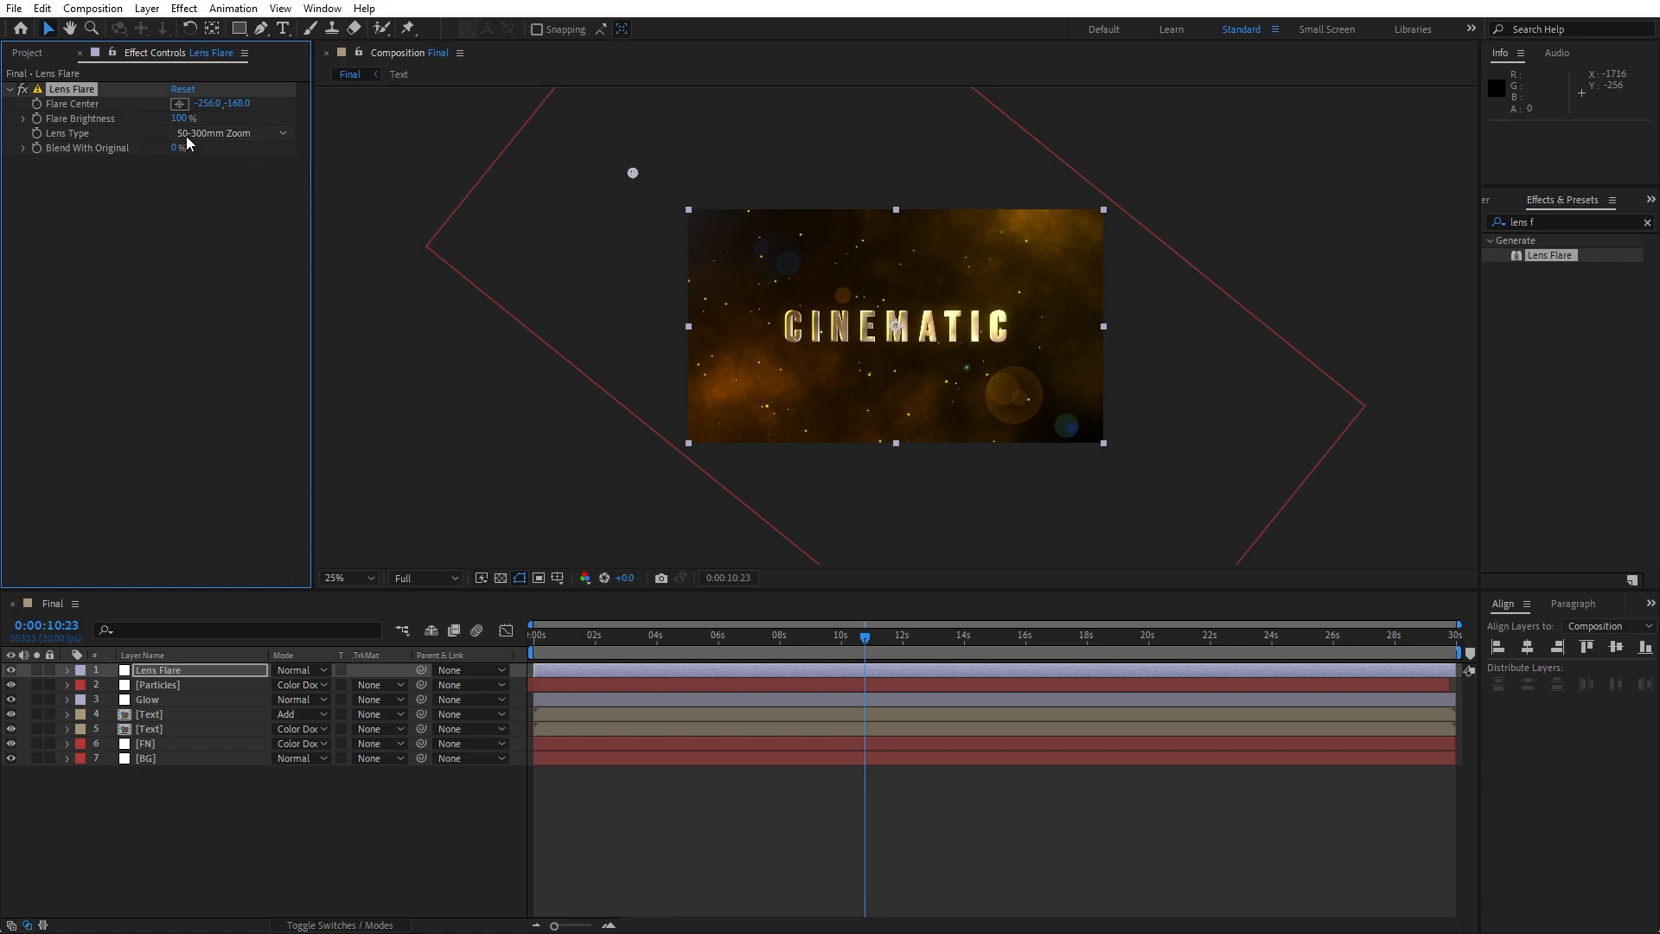
# - Animate Flare Center with a keyframe at 0:00:00:00 and a second at 0:00:05:28 beyond the frame's upper-right corner, about 2230, -216
pyautogui.moveTo(619, 641); pyautogui.dragTo(509, 638)
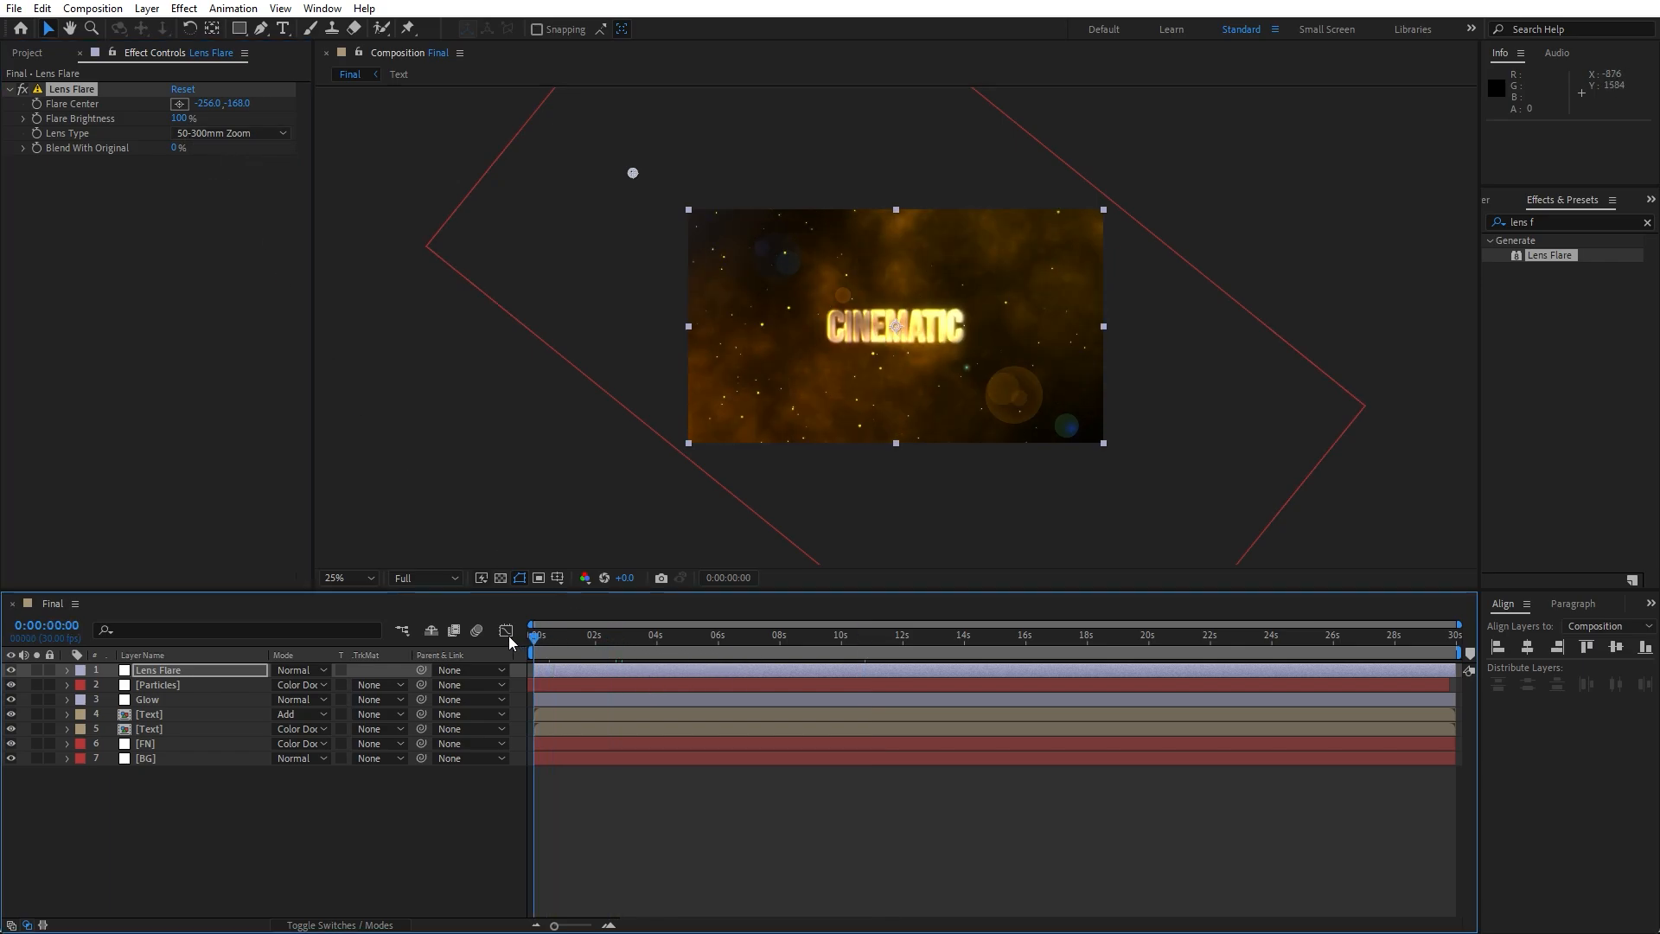
pyautogui.click(37, 105)
pyautogui.moveTo(553, 639); pyautogui.dragTo(716, 655)
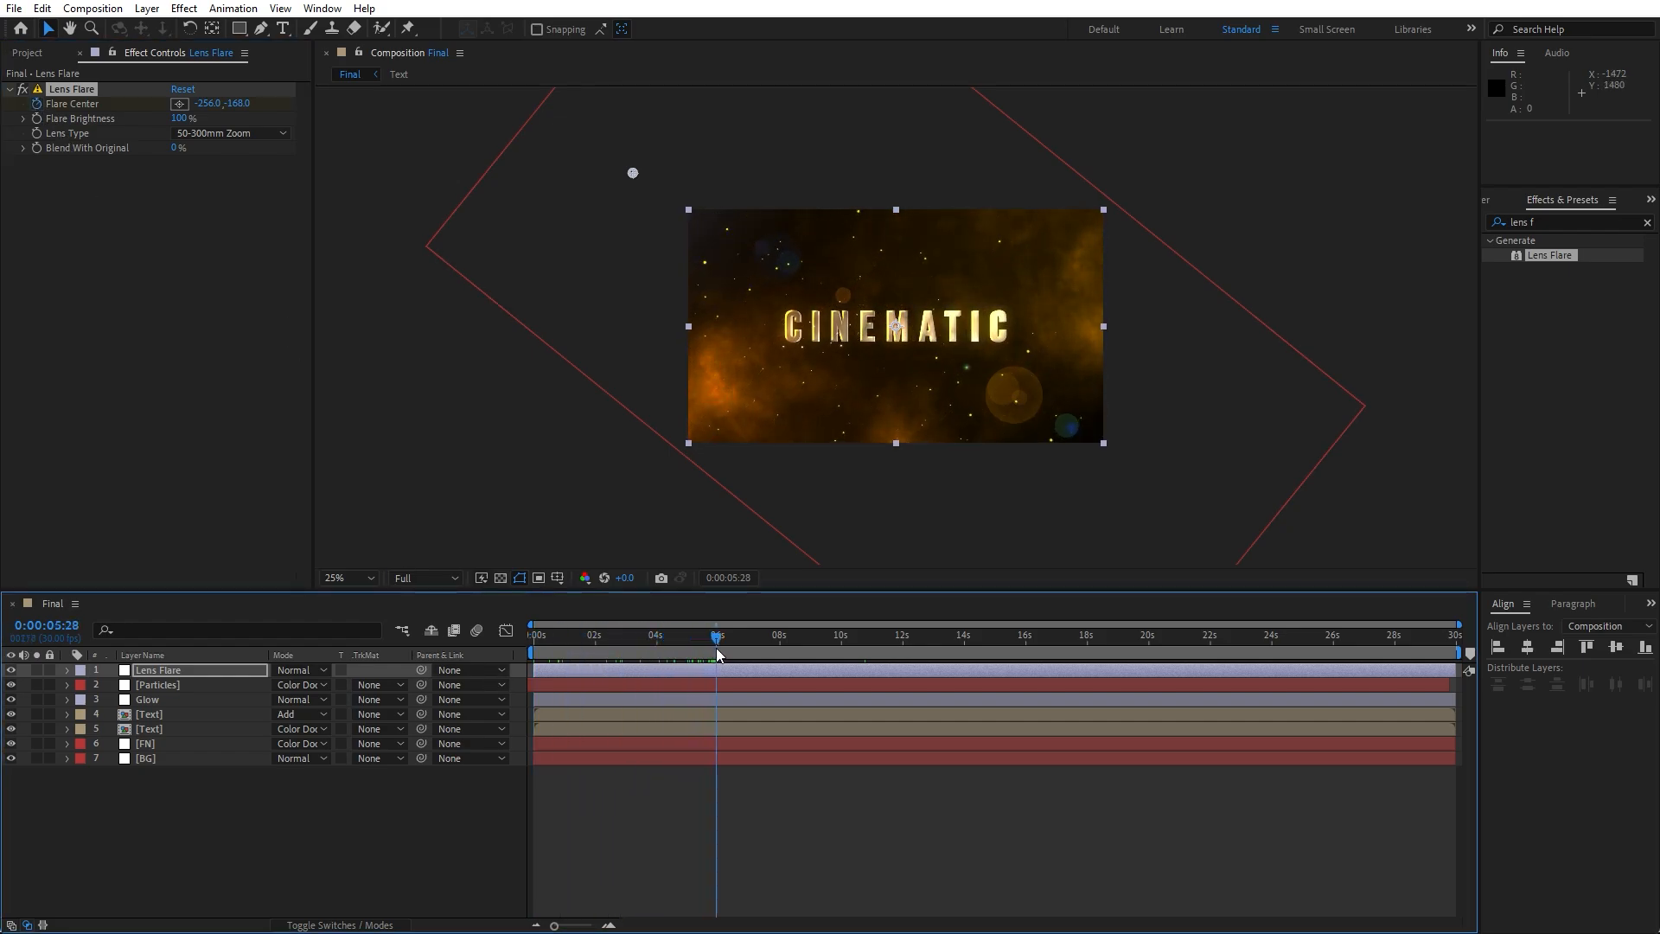
pyautogui.moveTo(207, 103); pyautogui.dragTo(529, 123)
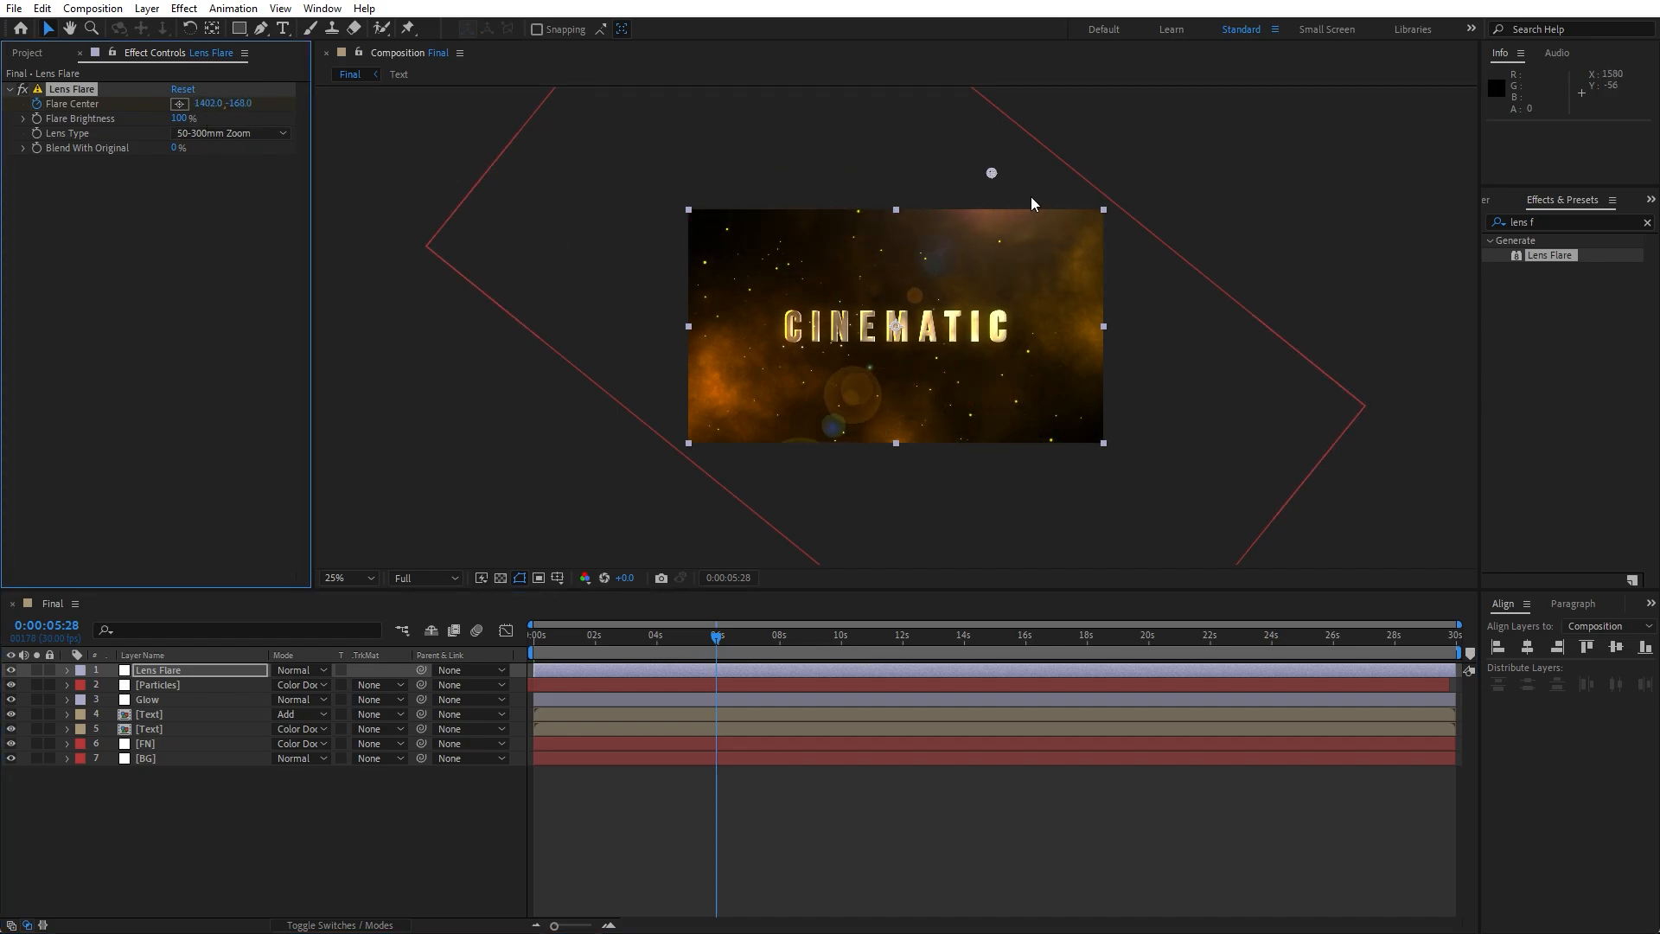
pyautogui.moveTo(993, 173); pyautogui.dragTo(1174, 155)
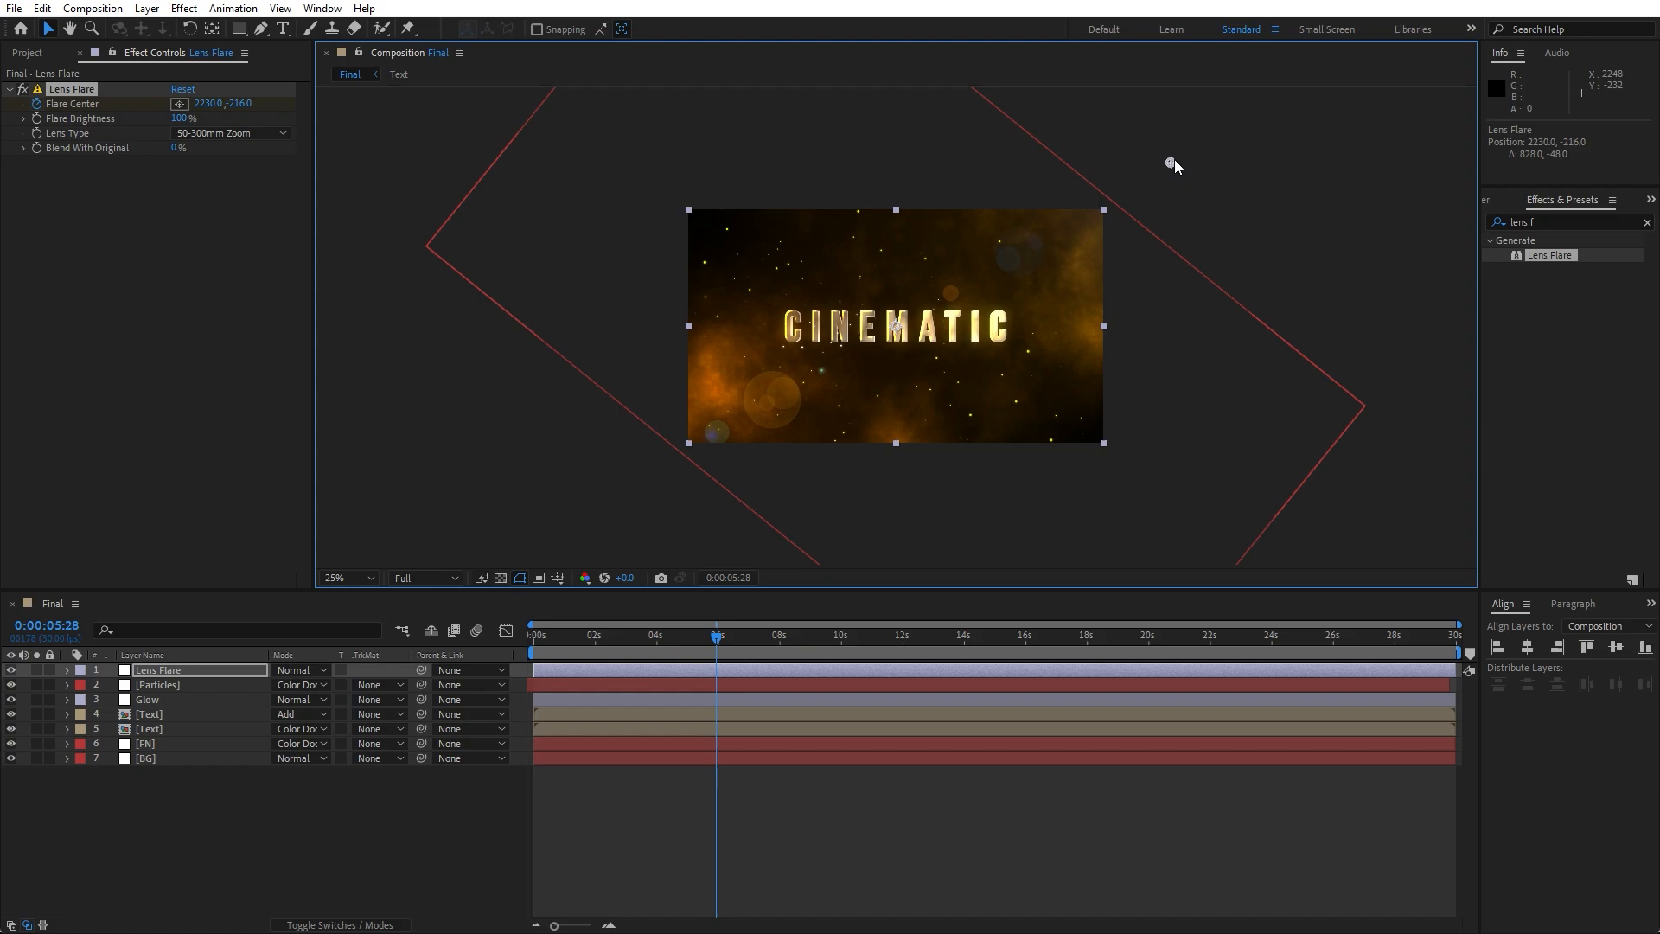
# - Set the Lens Flare layer's opacity to 40% and preview the animation, stopping at about 0:00:02:16
pyautogui.click(164, 670)
pyautogui.press('t')
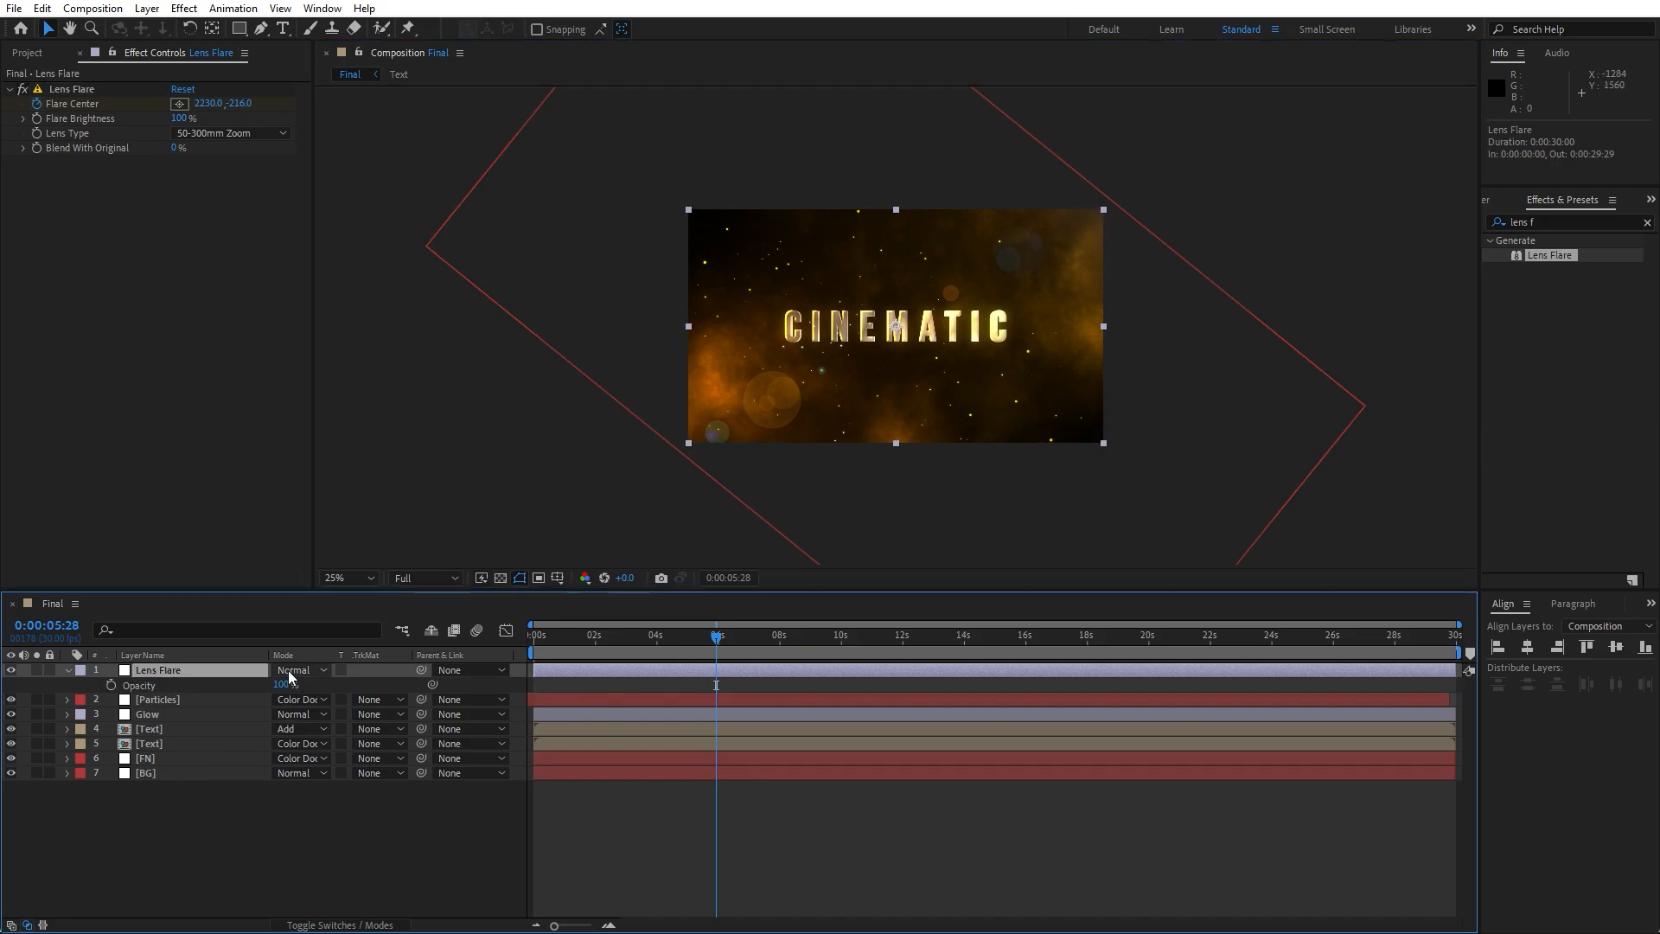
pyautogui.moveTo(281, 684); pyautogui.dragTo(246, 686)
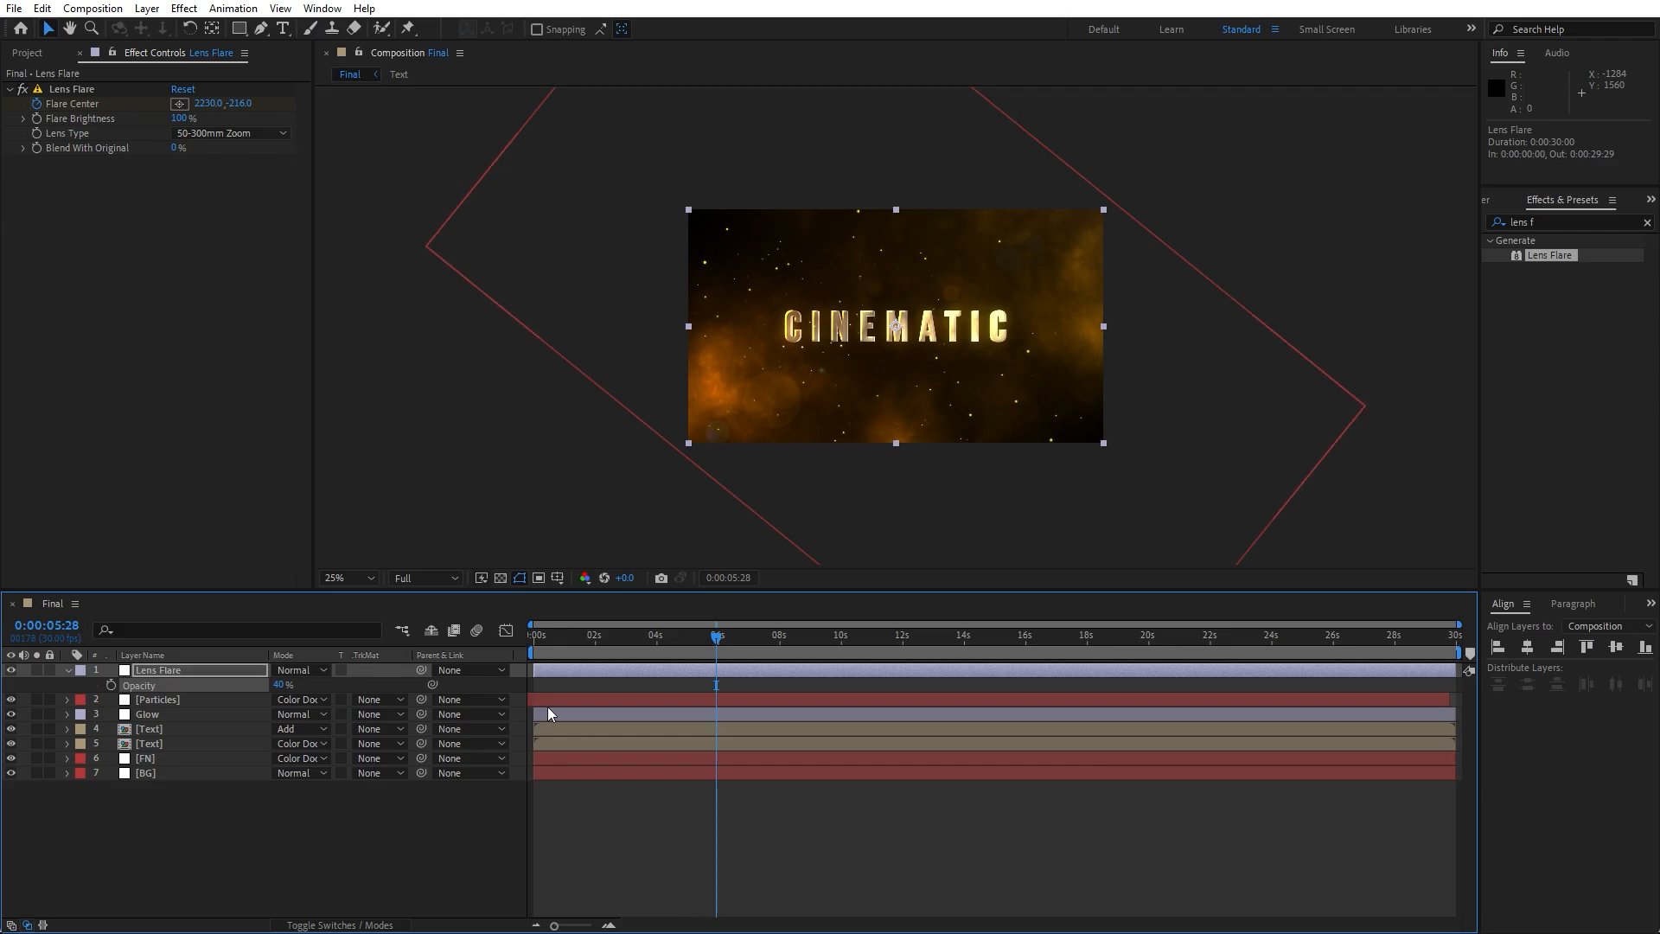
pyautogui.click(563, 640)
pyautogui.press('space')
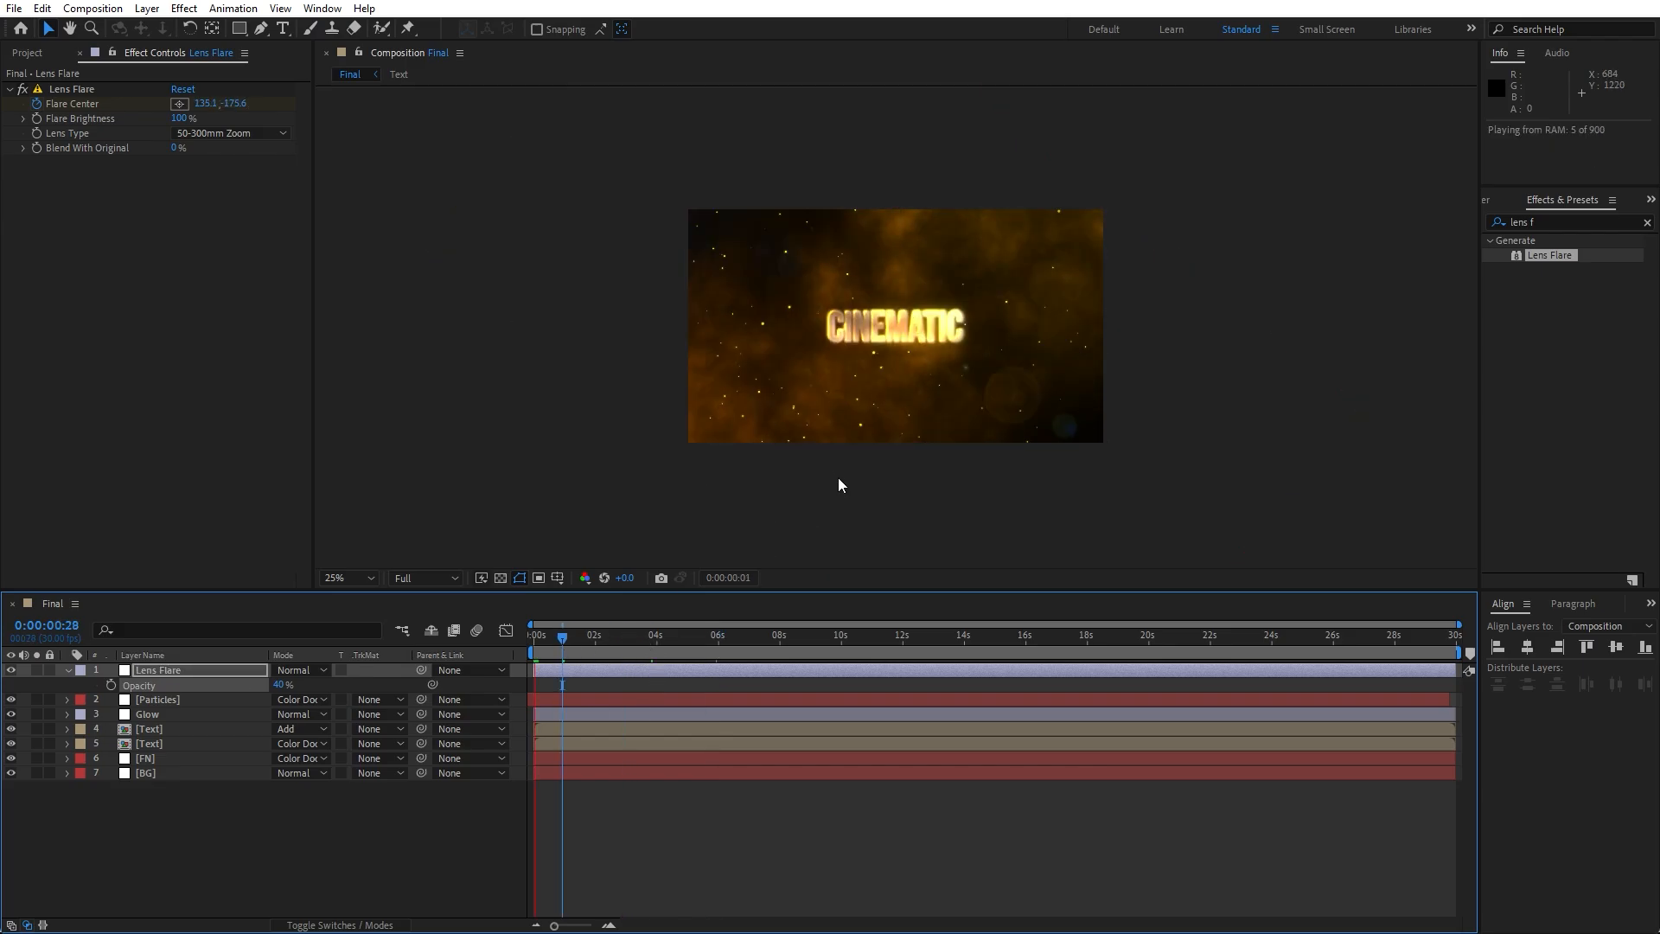
pyautogui.press('.')
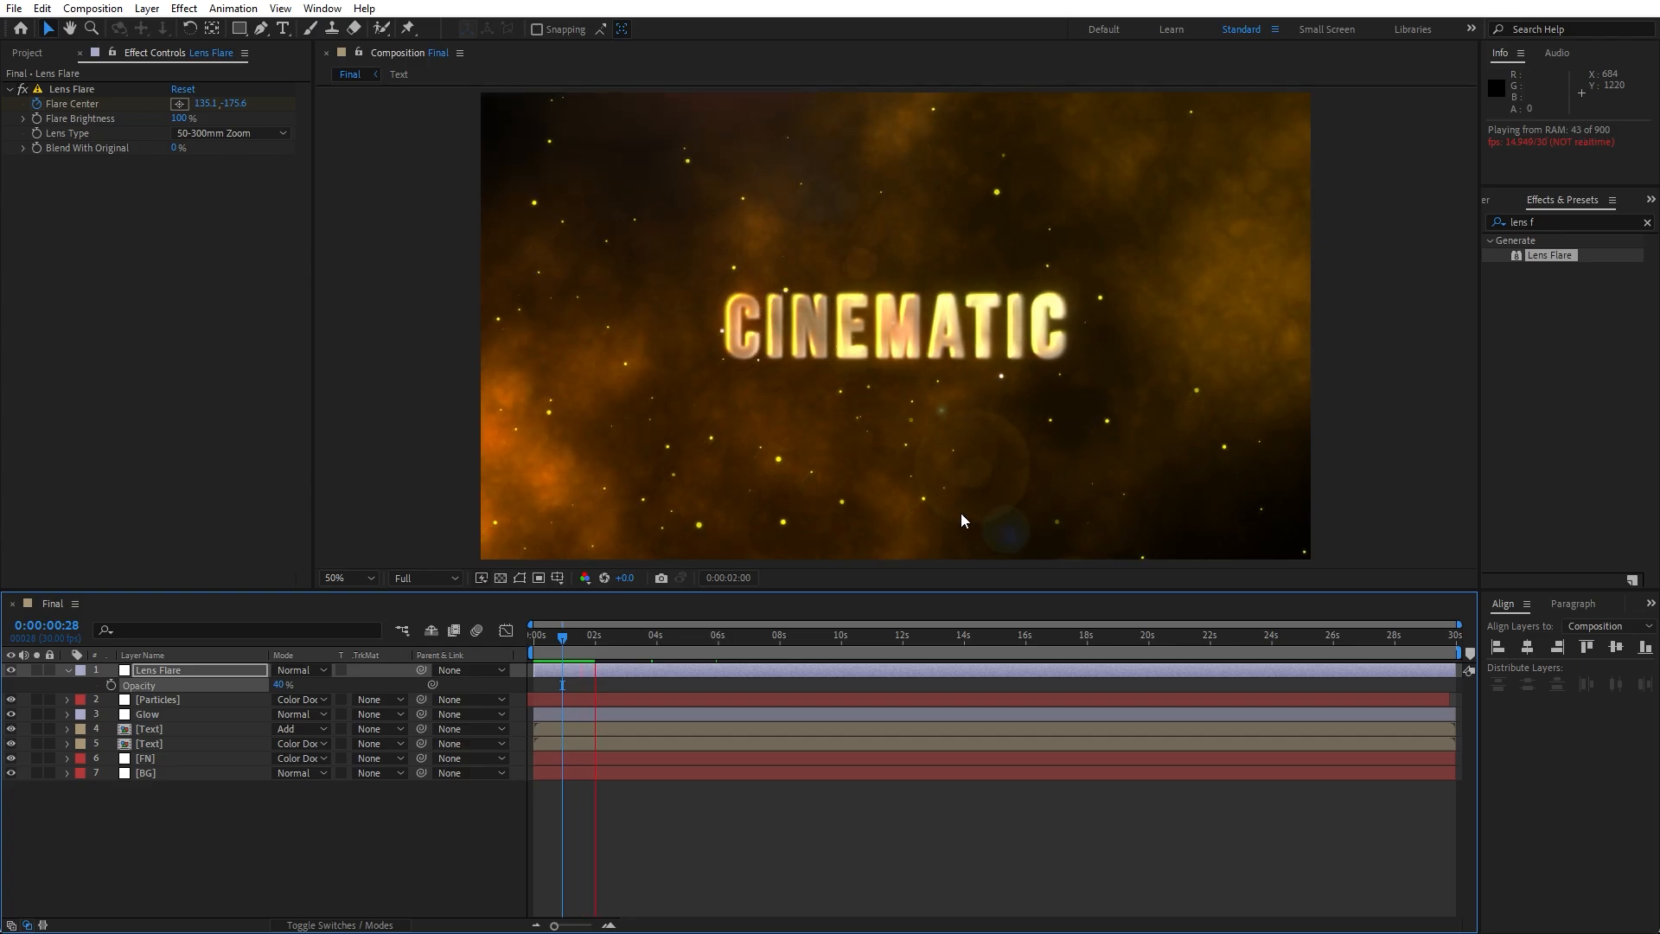
pyautogui.click(610, 652)
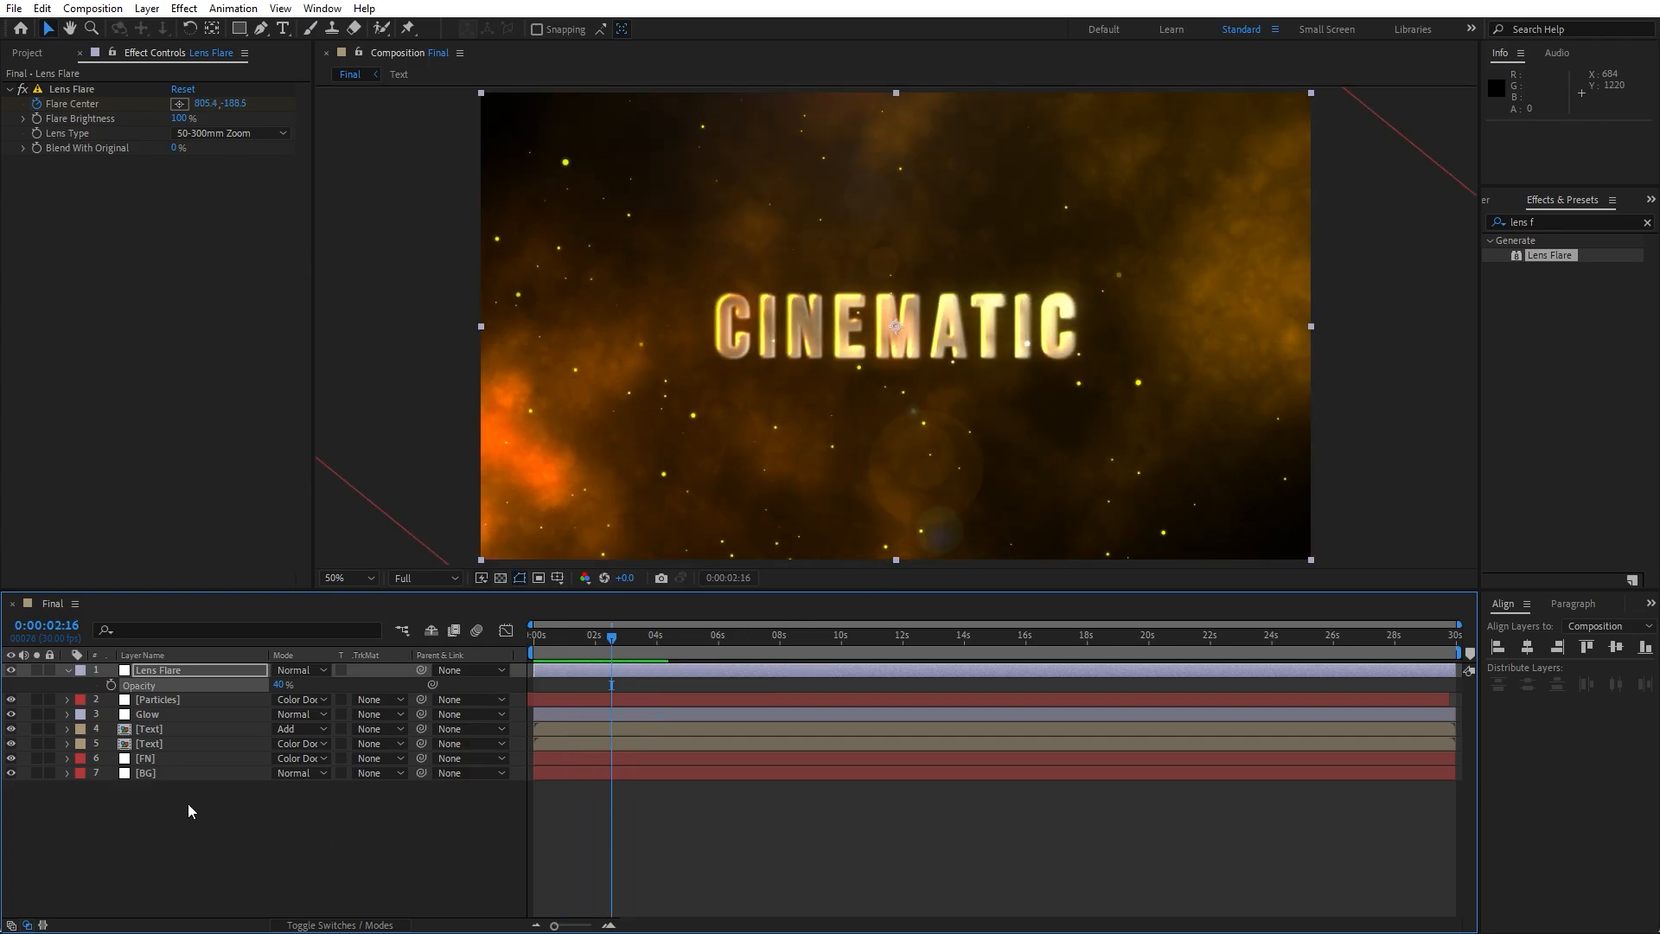
# - Shift Color 3 of the BG layer's 4-Color Gradient to a slightly redder dark orange, 2C1300
pyautogui.click(168, 774)
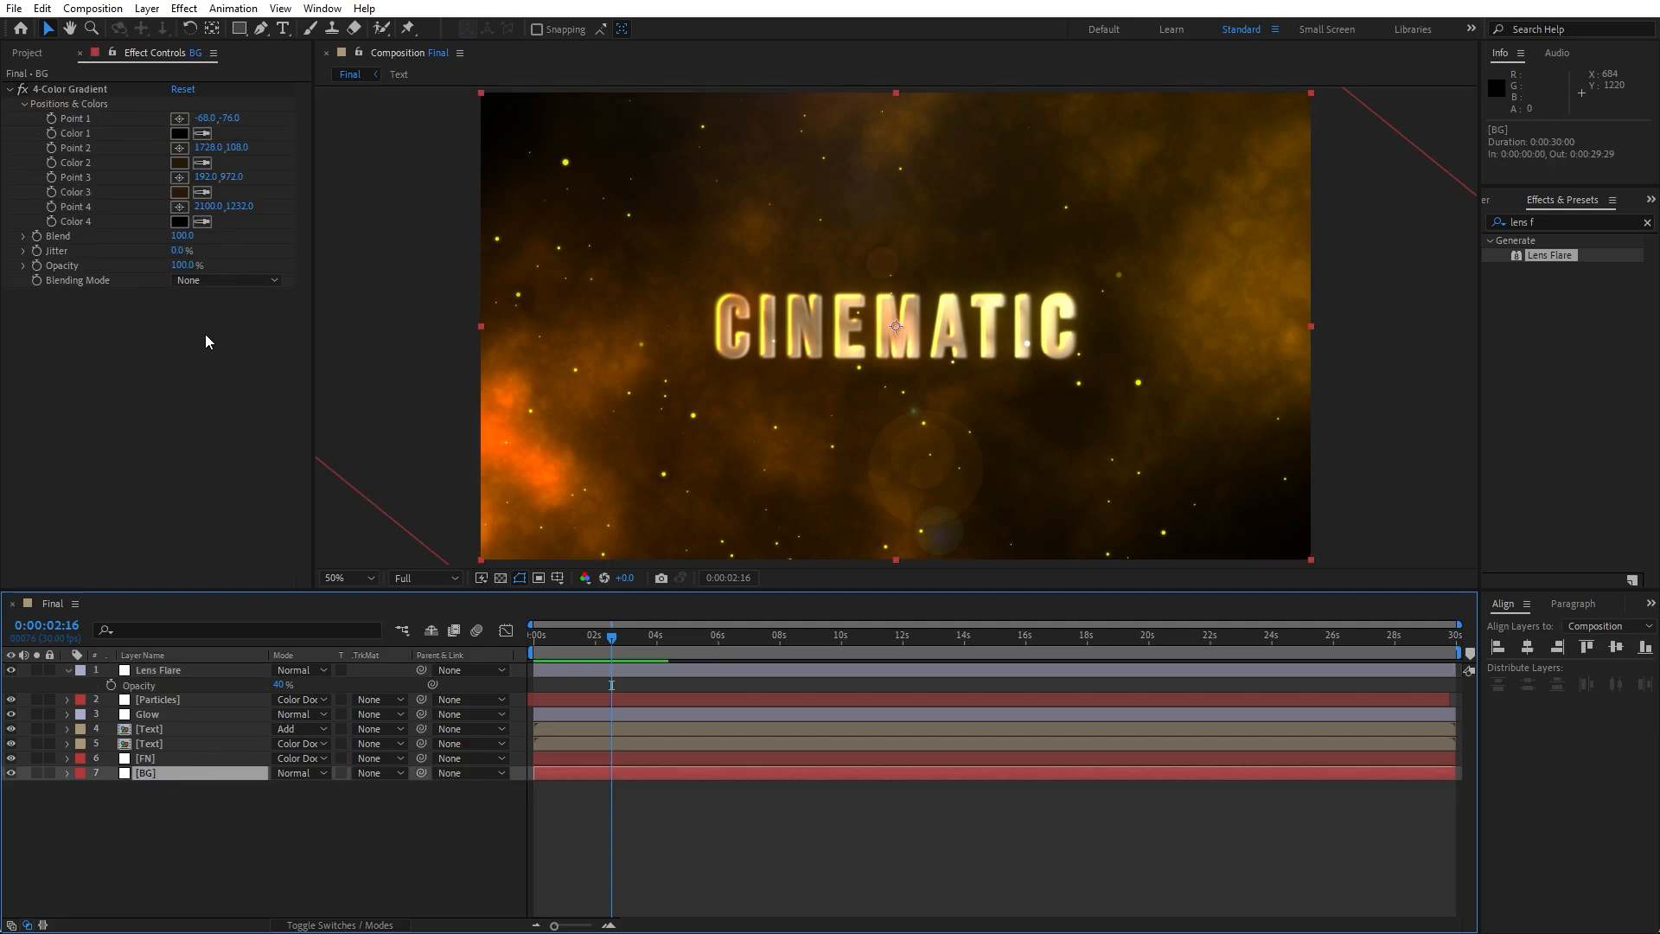
pyautogui.click(181, 194)
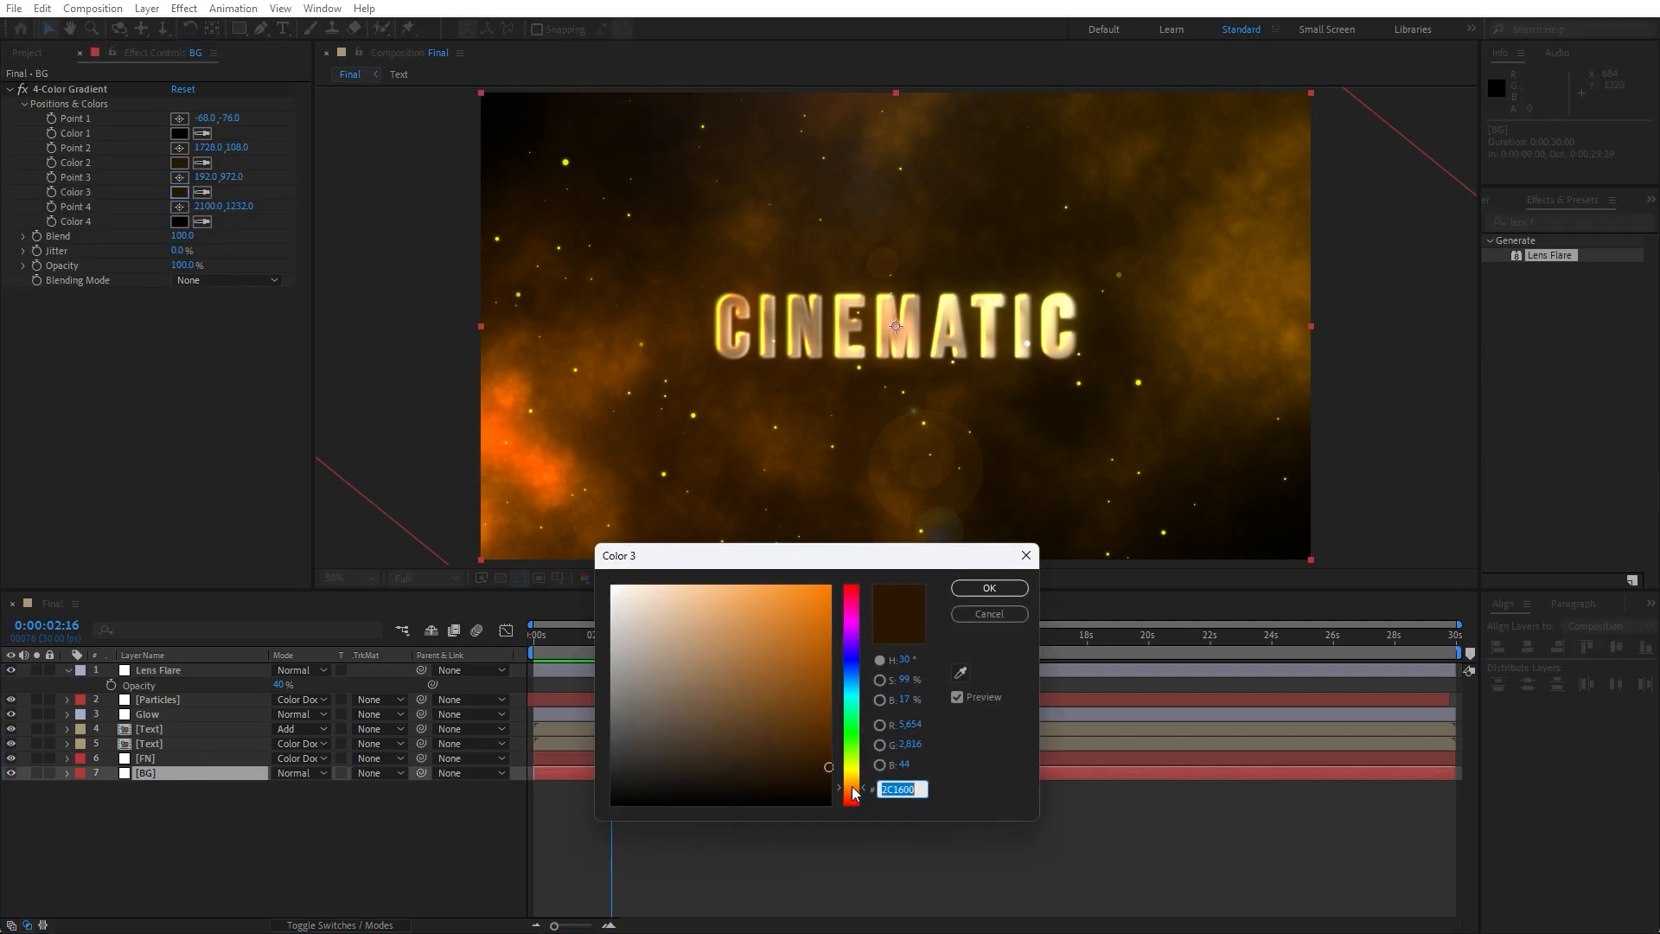
pyautogui.moveTo(853, 793); pyautogui.dragTo(854, 795)
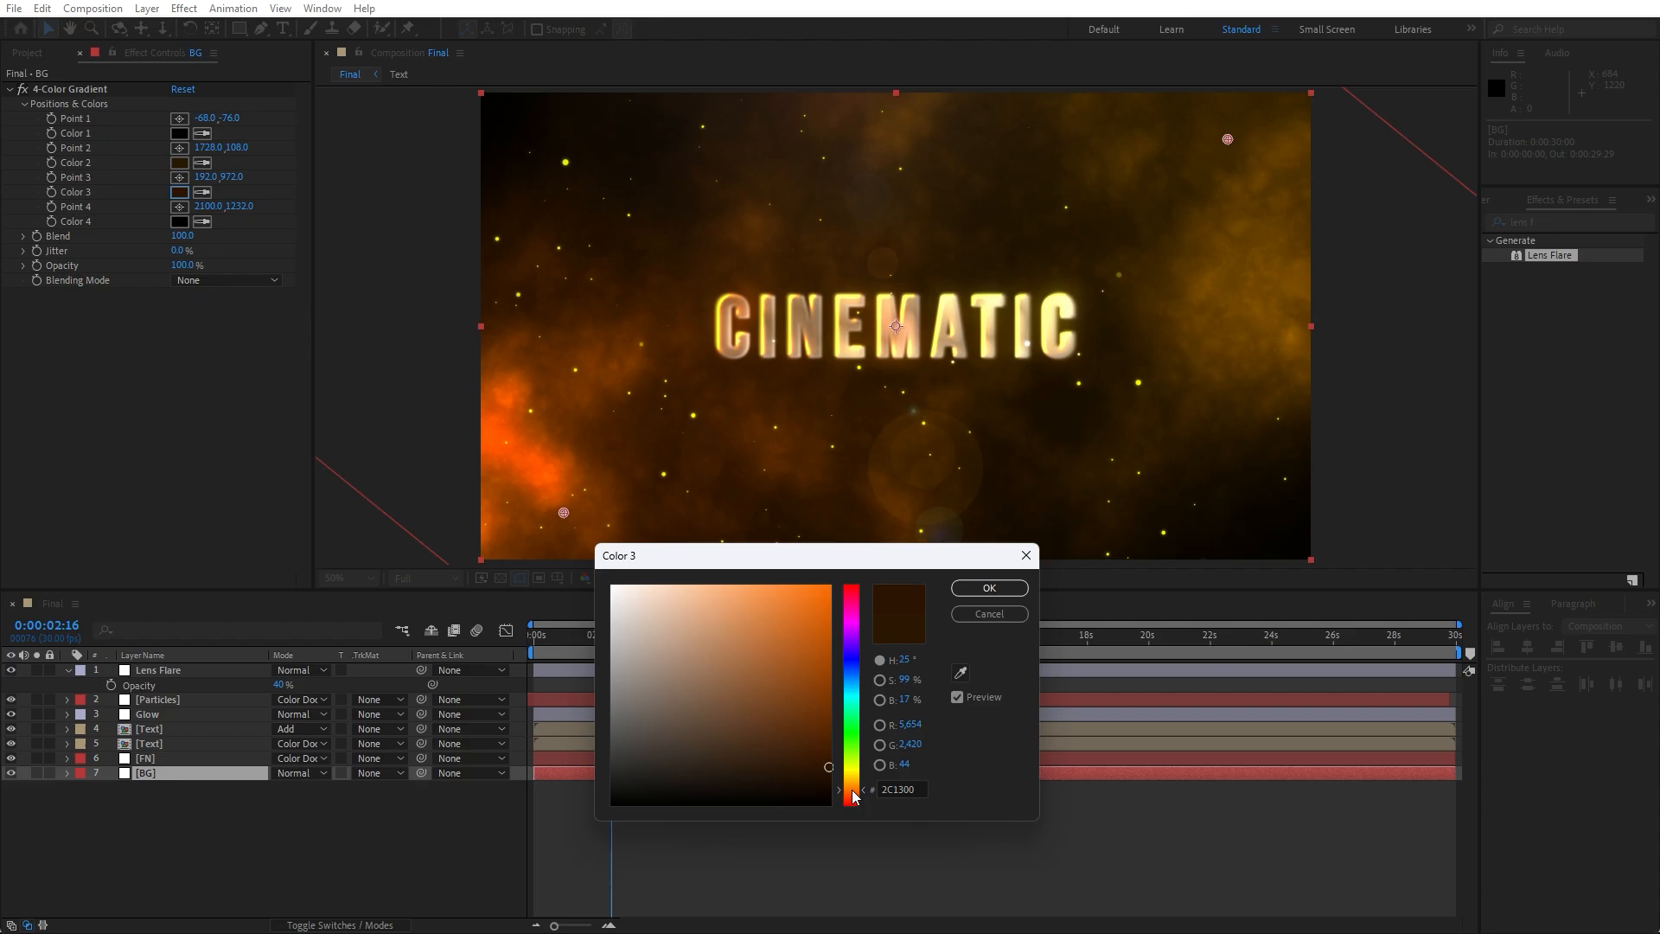
pyautogui.click(989, 588)
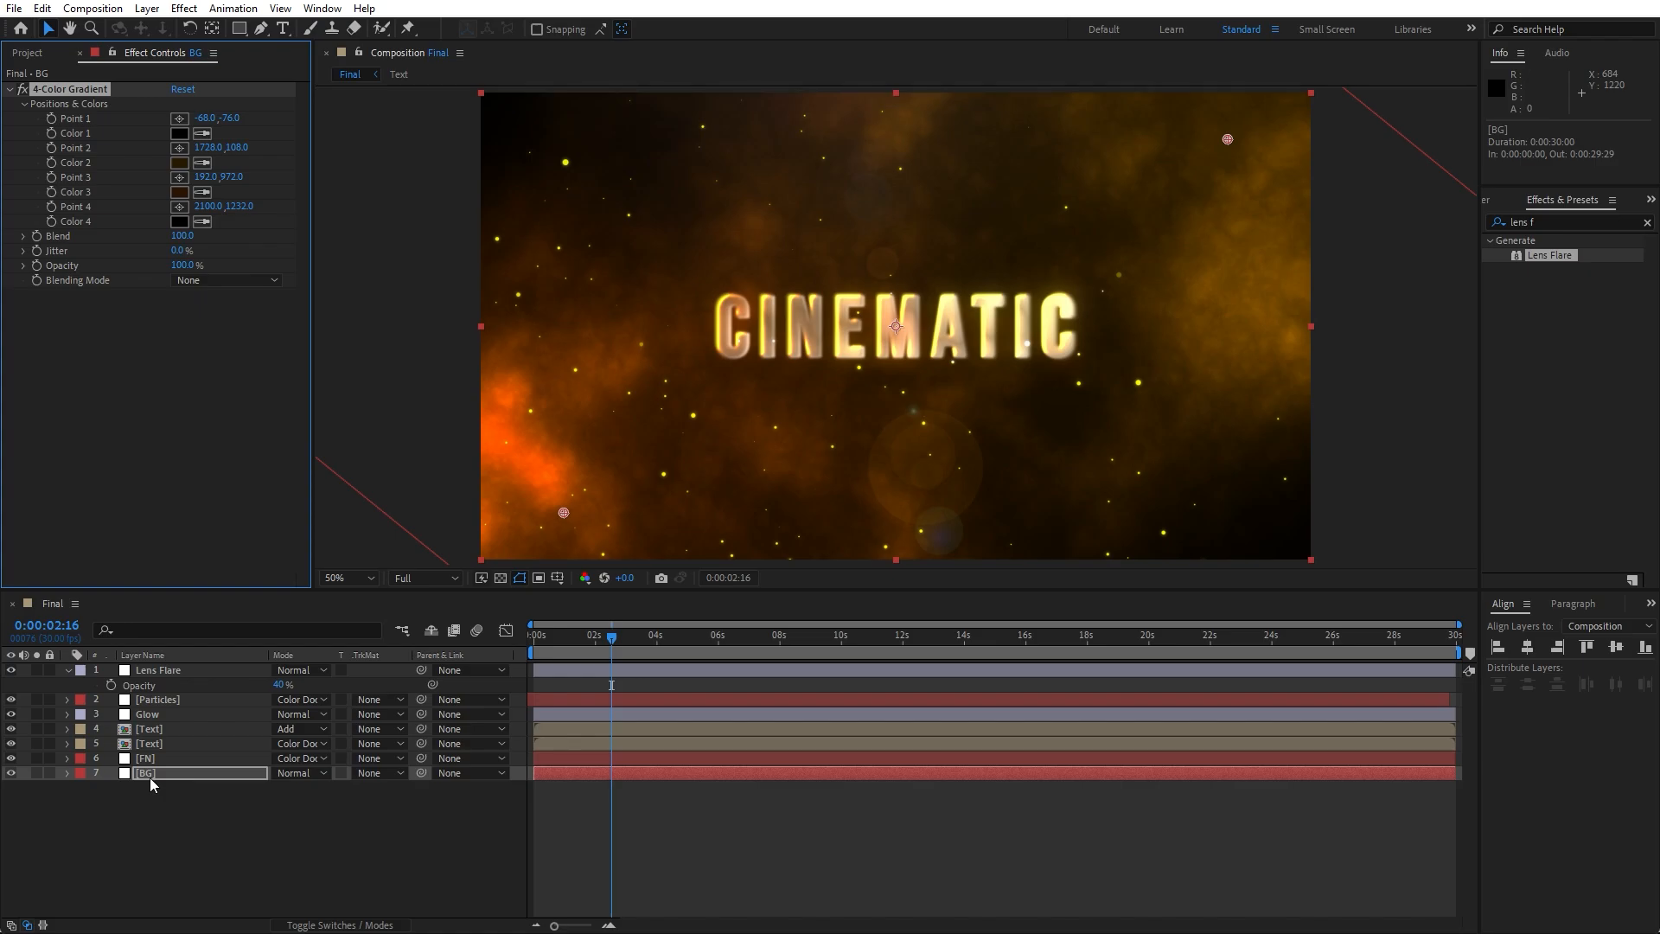
# - Try a dark purple, 210028, as Color 2 of the BG layer's 4-Color Gradient
pyautogui.click(179, 163)
pyautogui.moveTo(852, 783); pyautogui.dragTo(852, 635)
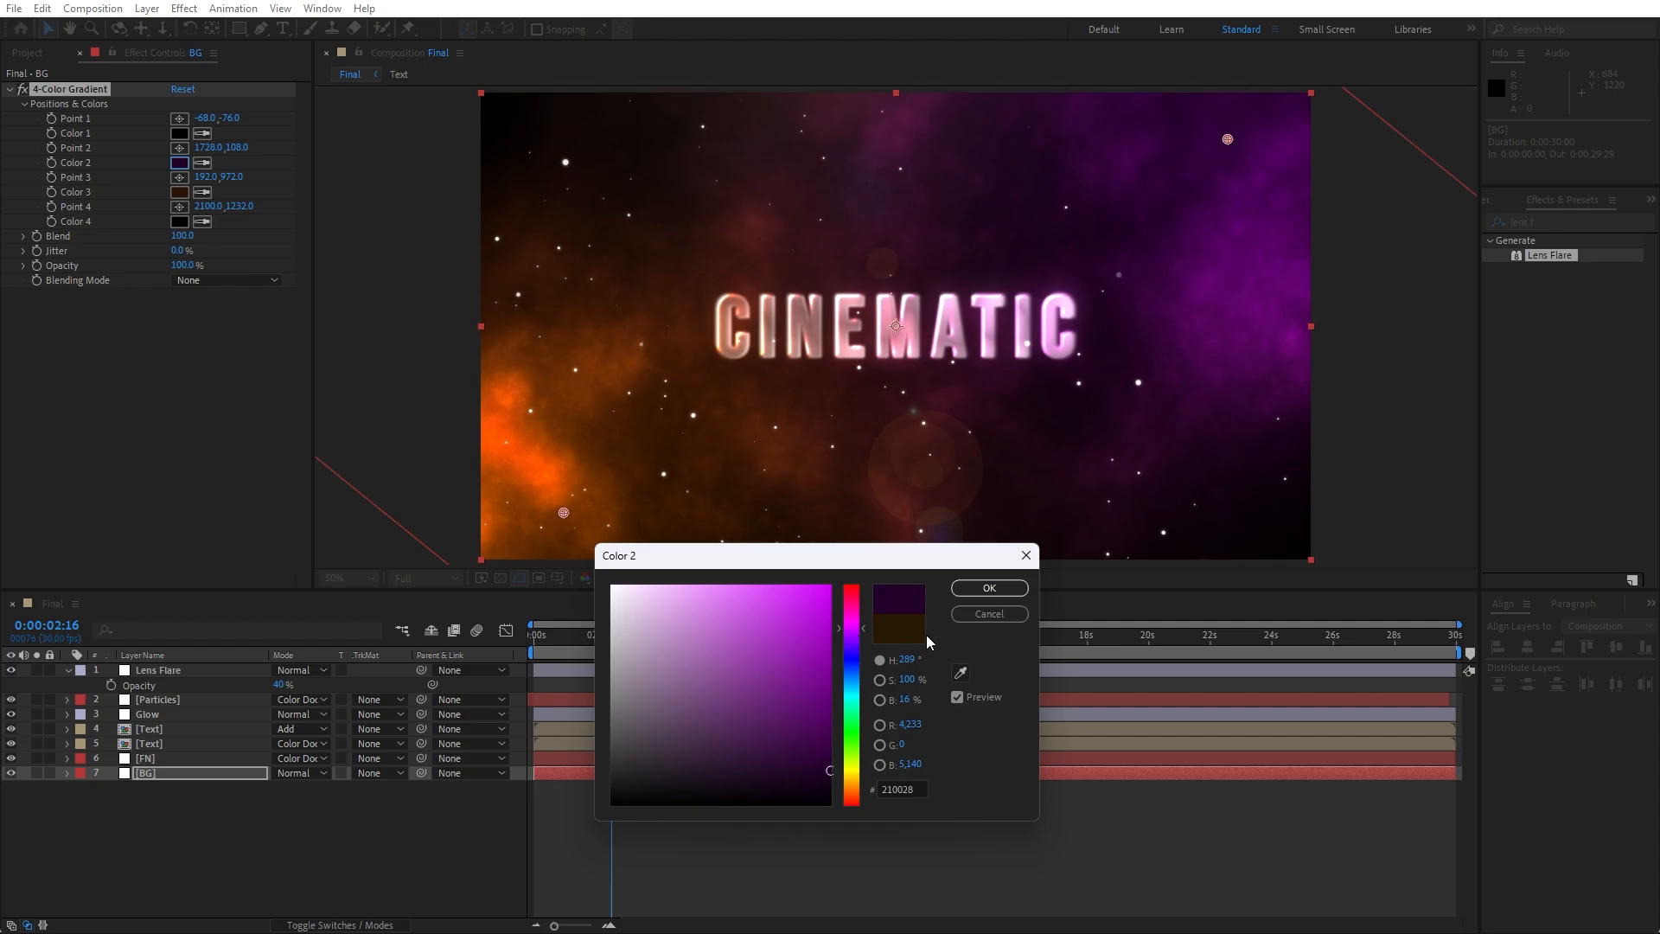
pyautogui.click(986, 615)
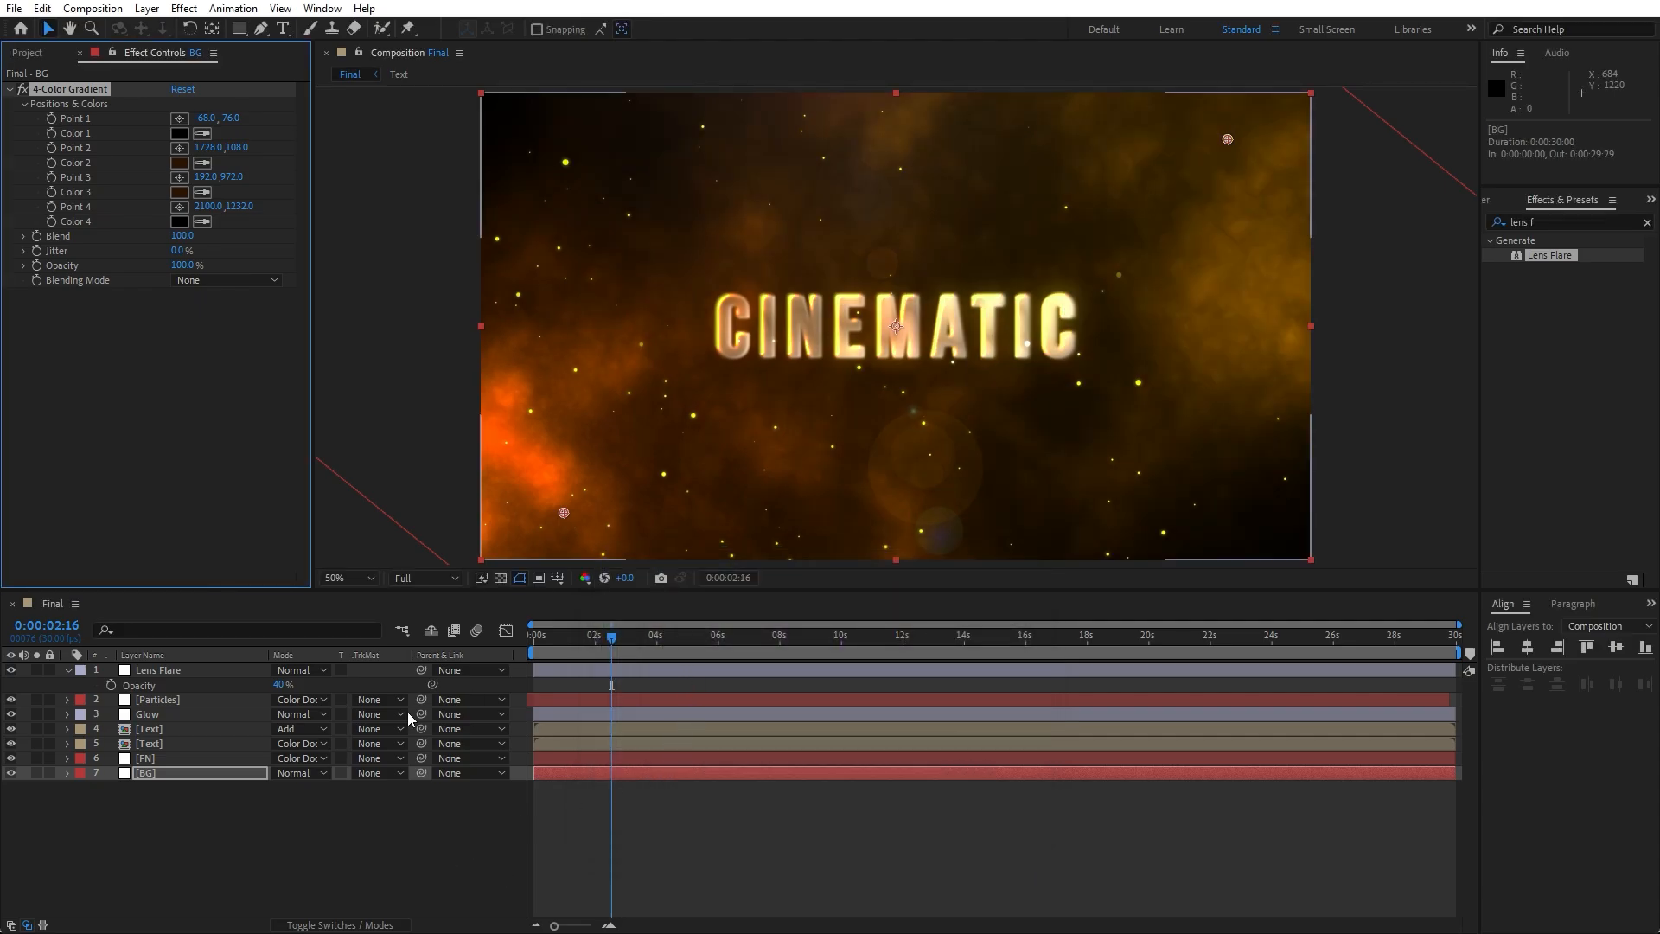
# - Pre-compose all seven layers of the Final composition into a new composition named Slide 01, moving all attributes
pyautogui.click(69, 671)
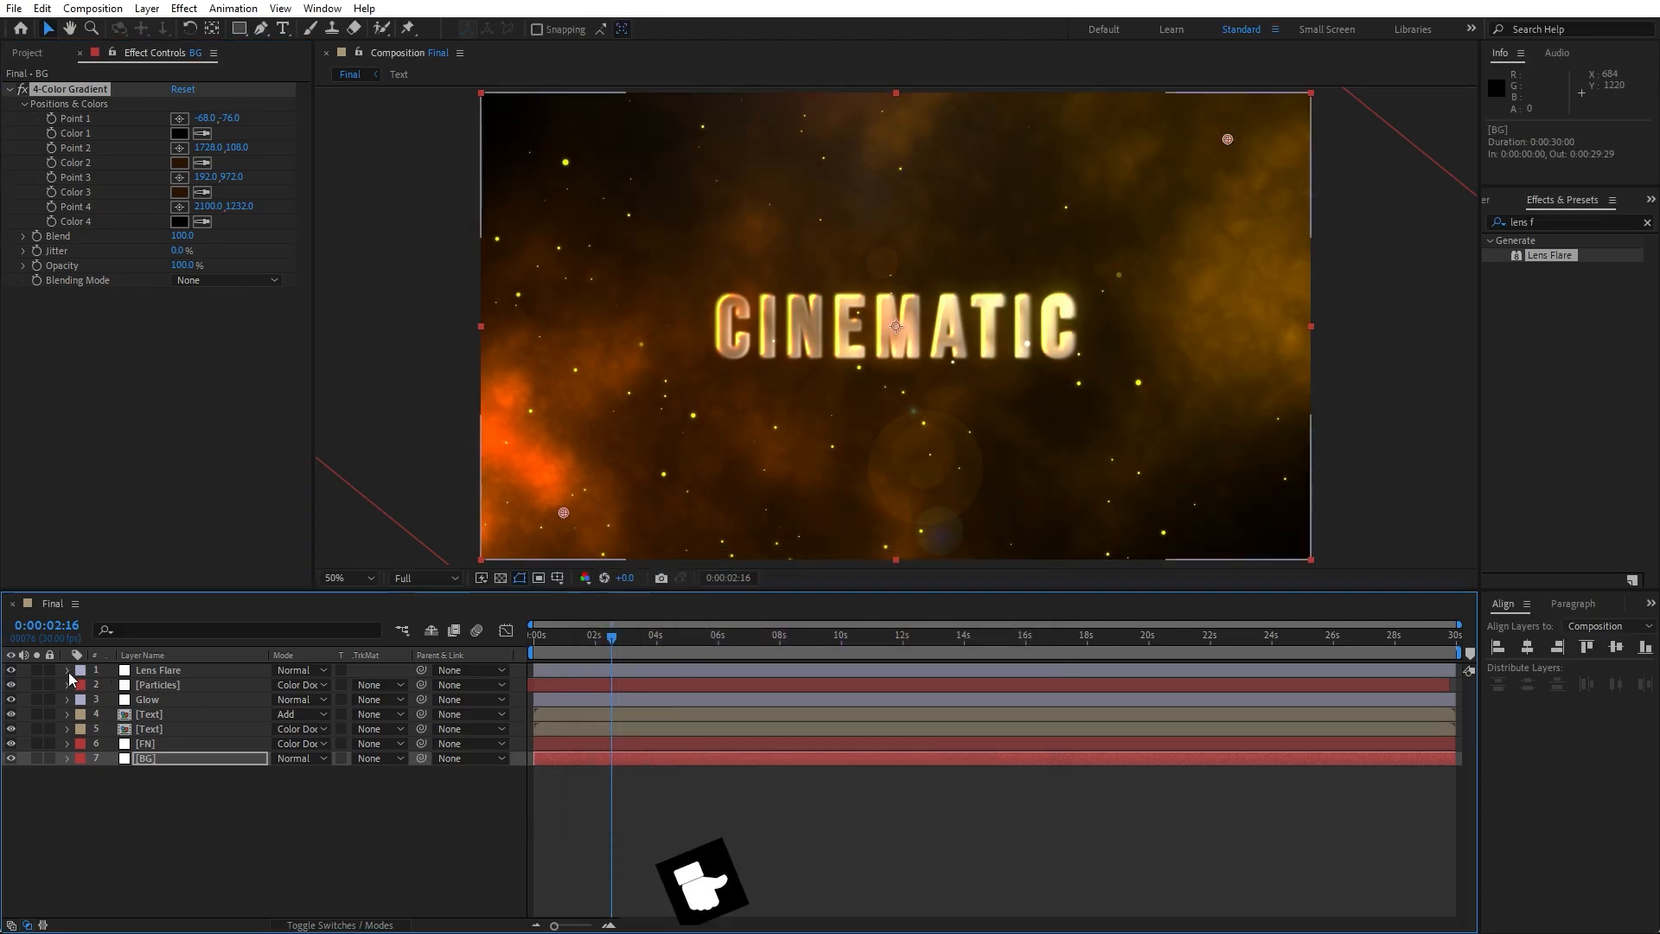
pyautogui.click(80, 54)
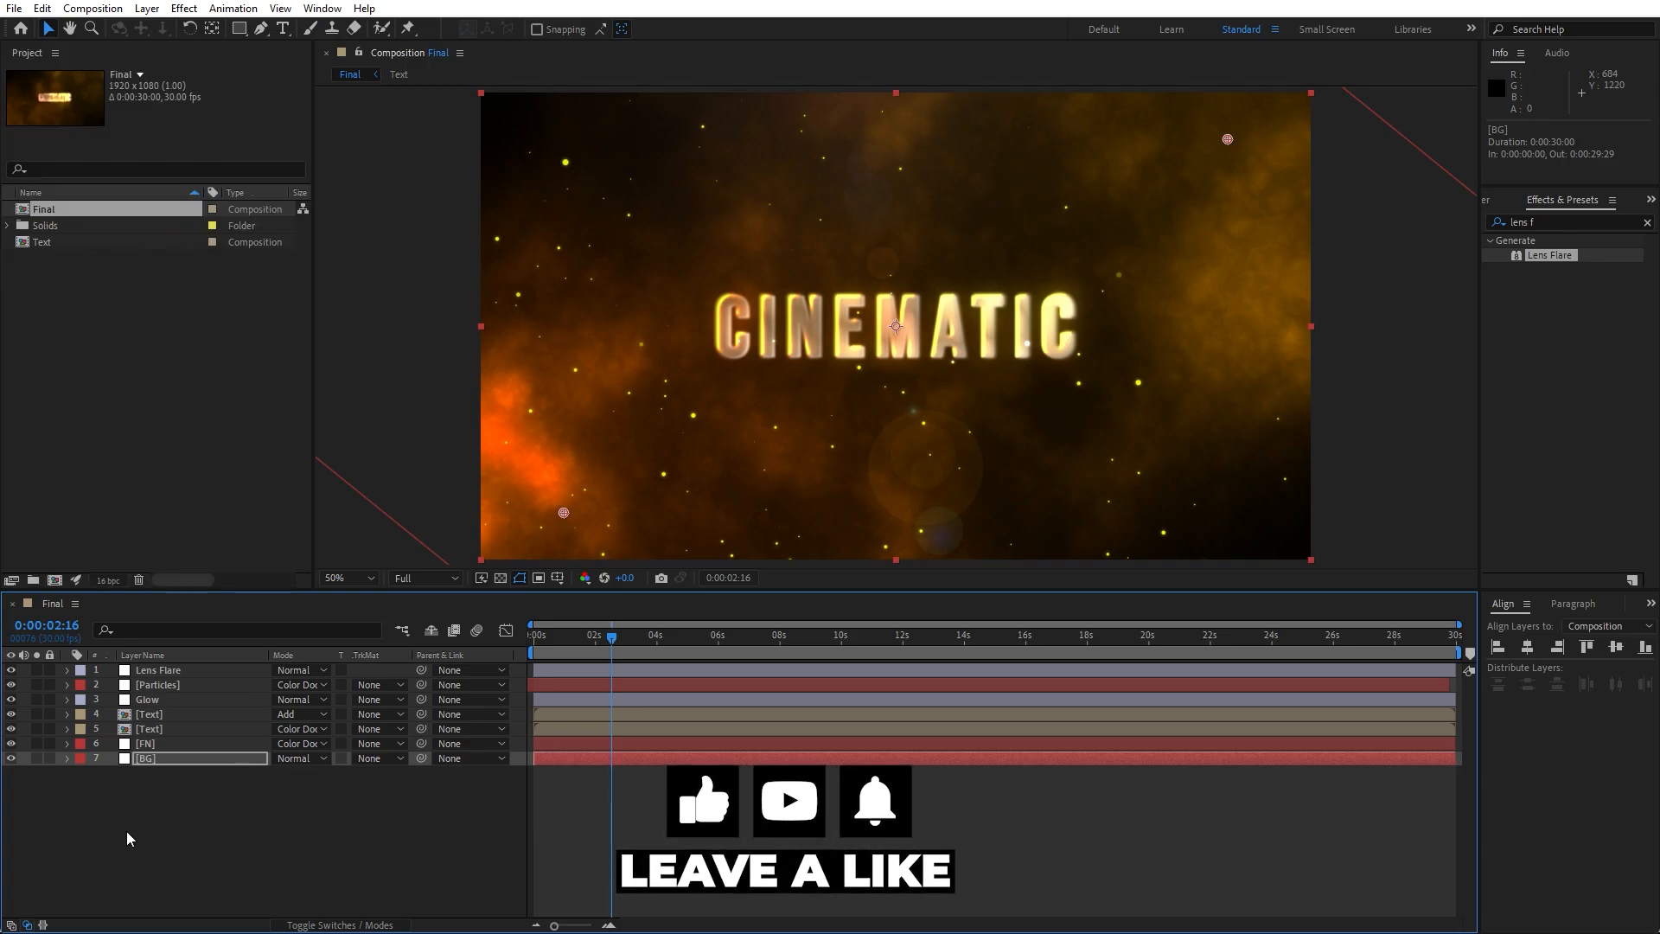
pyautogui.moveTo(306, 832); pyautogui.dragTo(121, 666)
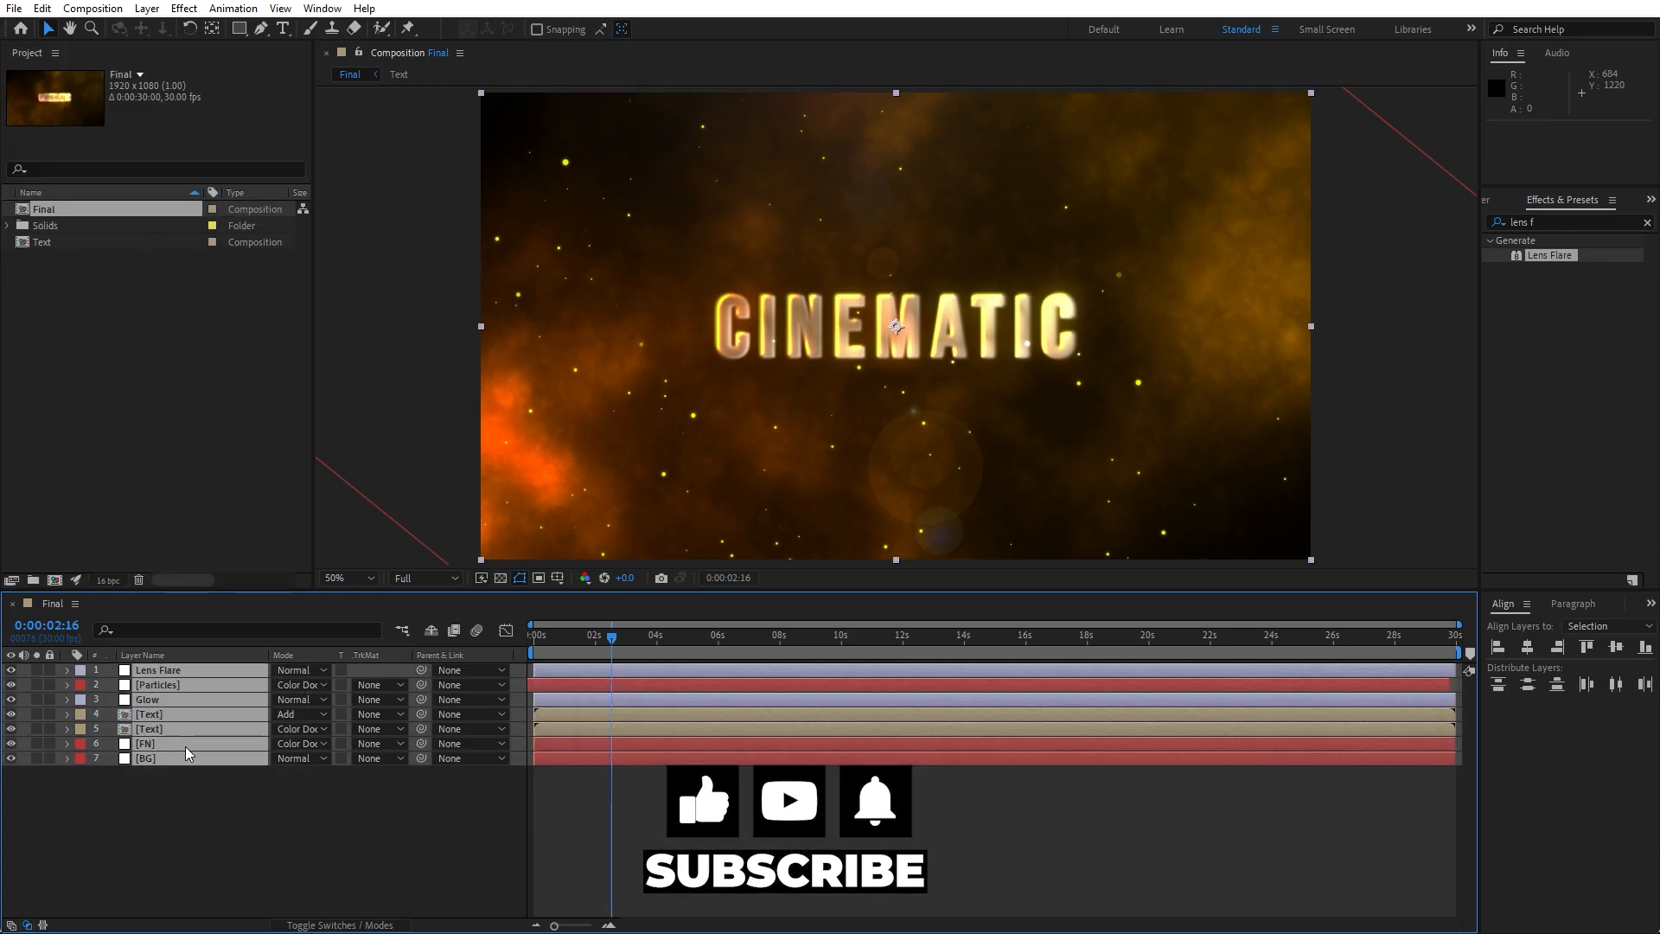
pyautogui.rightClick(185, 746)
pyautogui.click(275, 651)
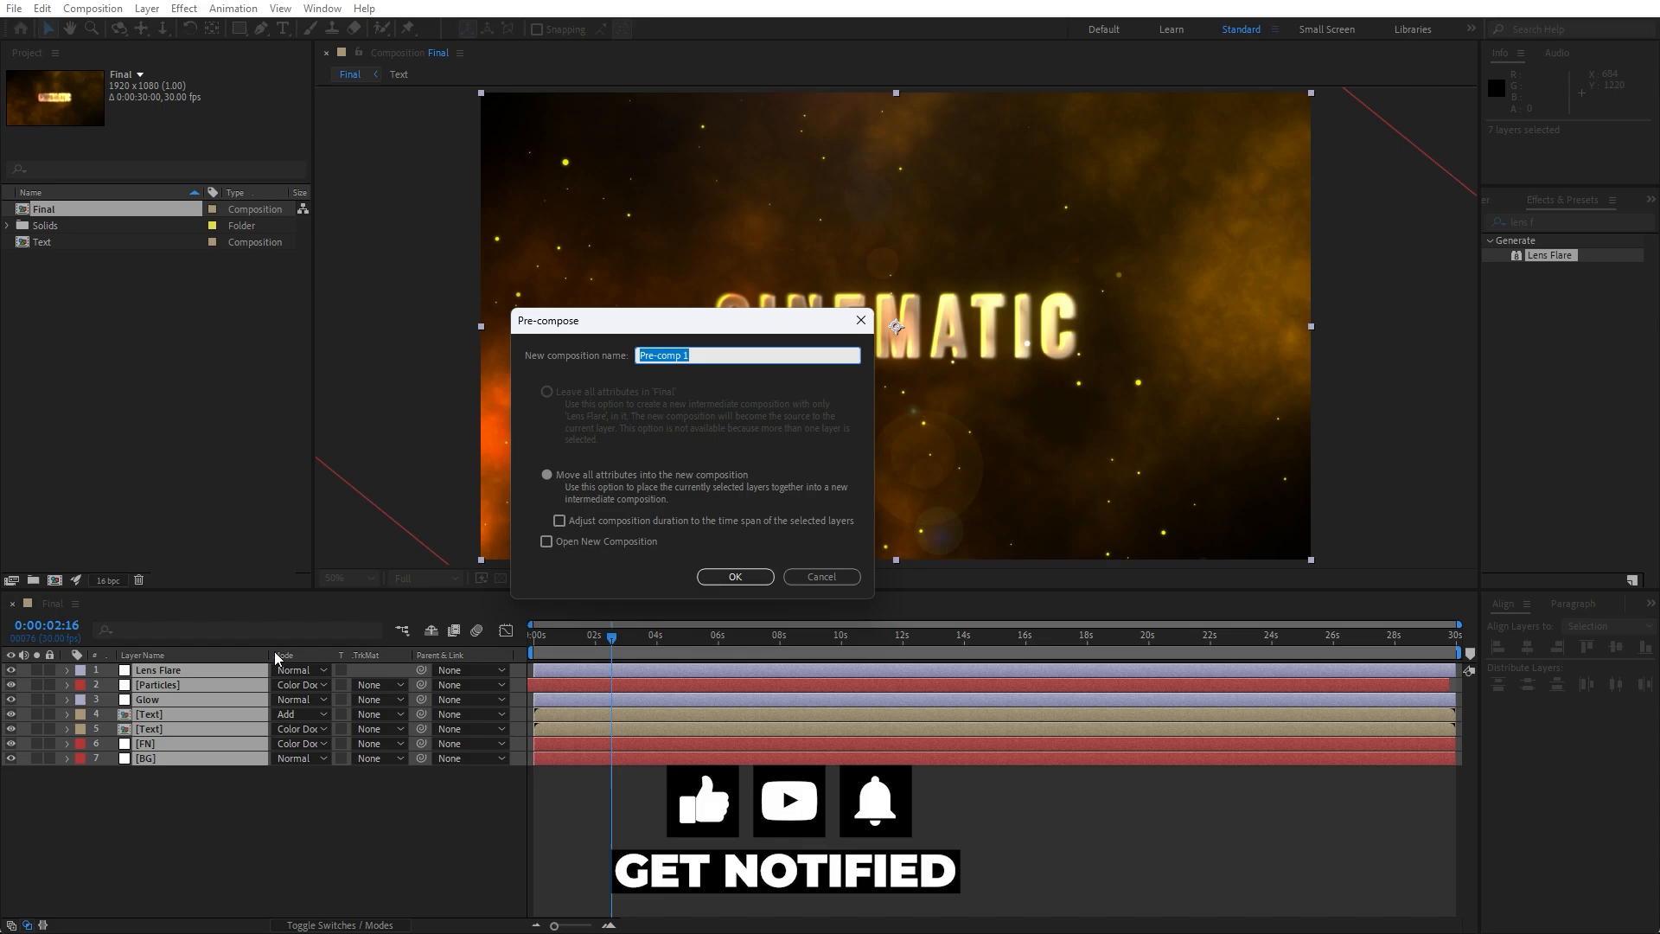
pyautogui.write('Slide 01')
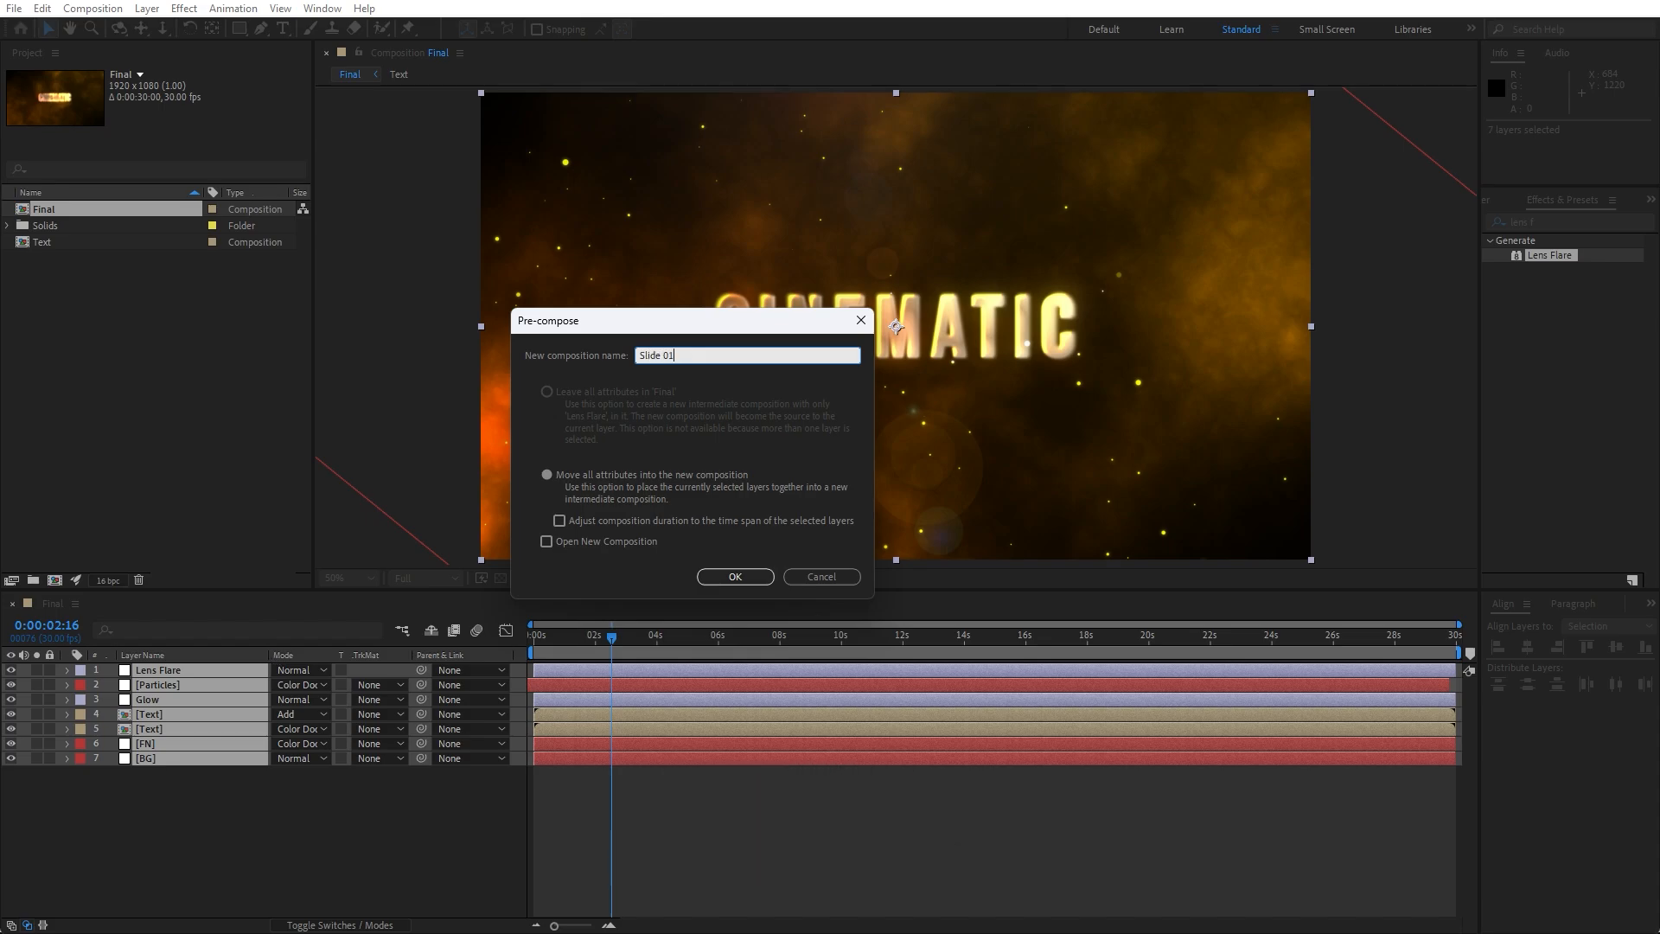
pyautogui.press('Return')
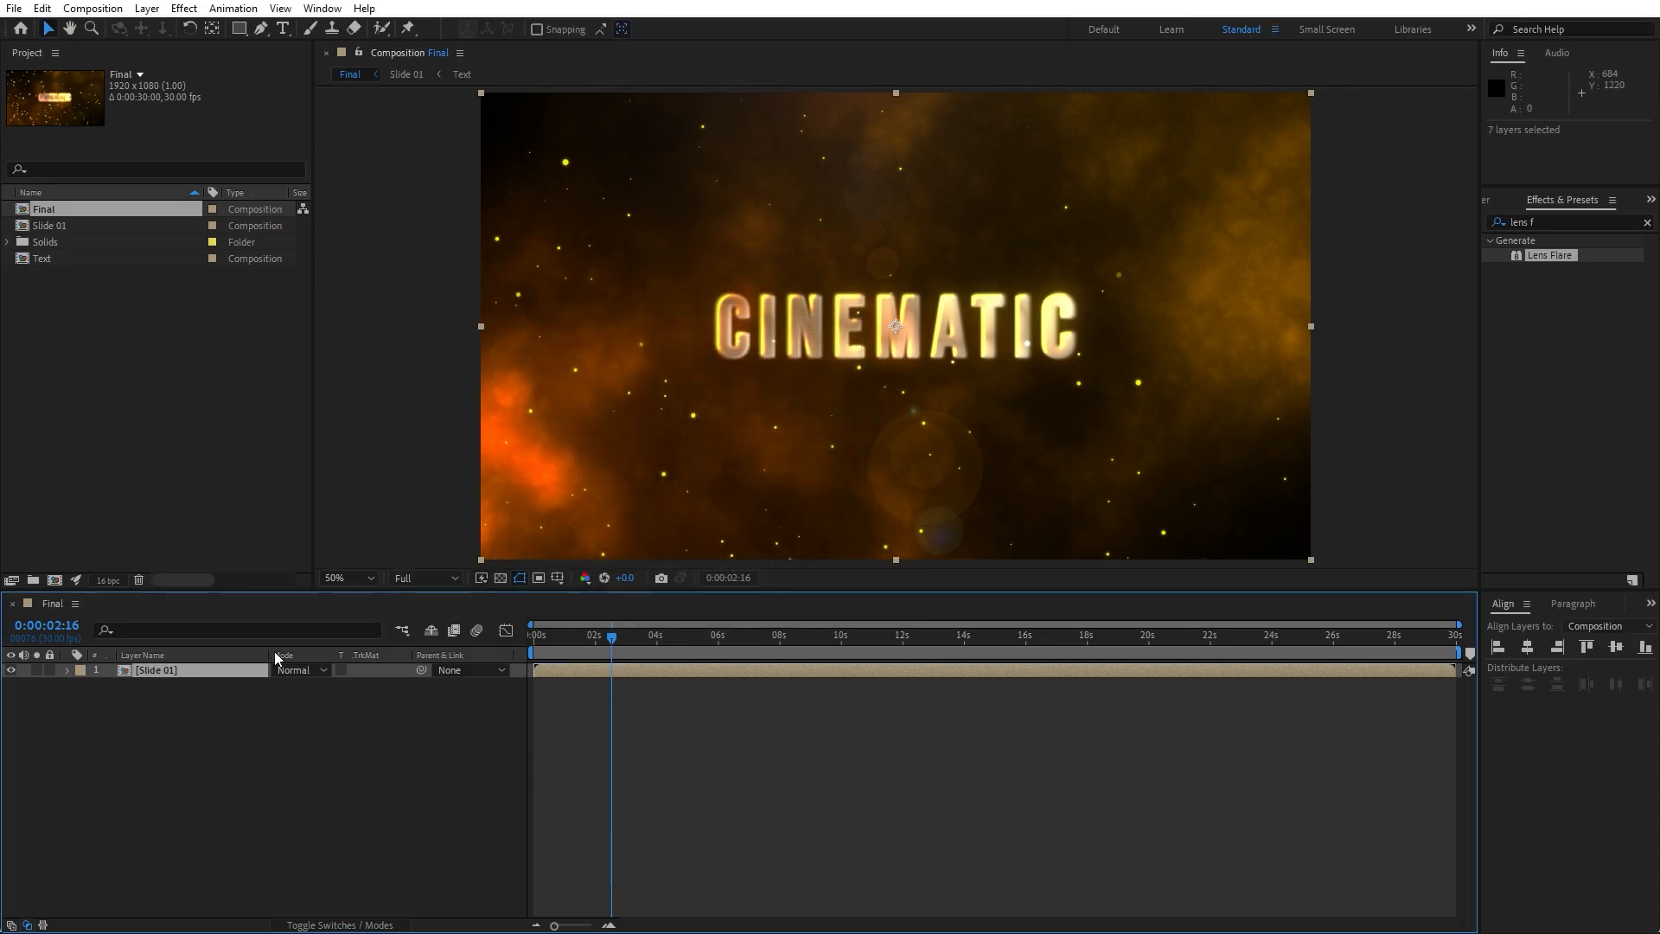
pyautogui.click(396, 724)
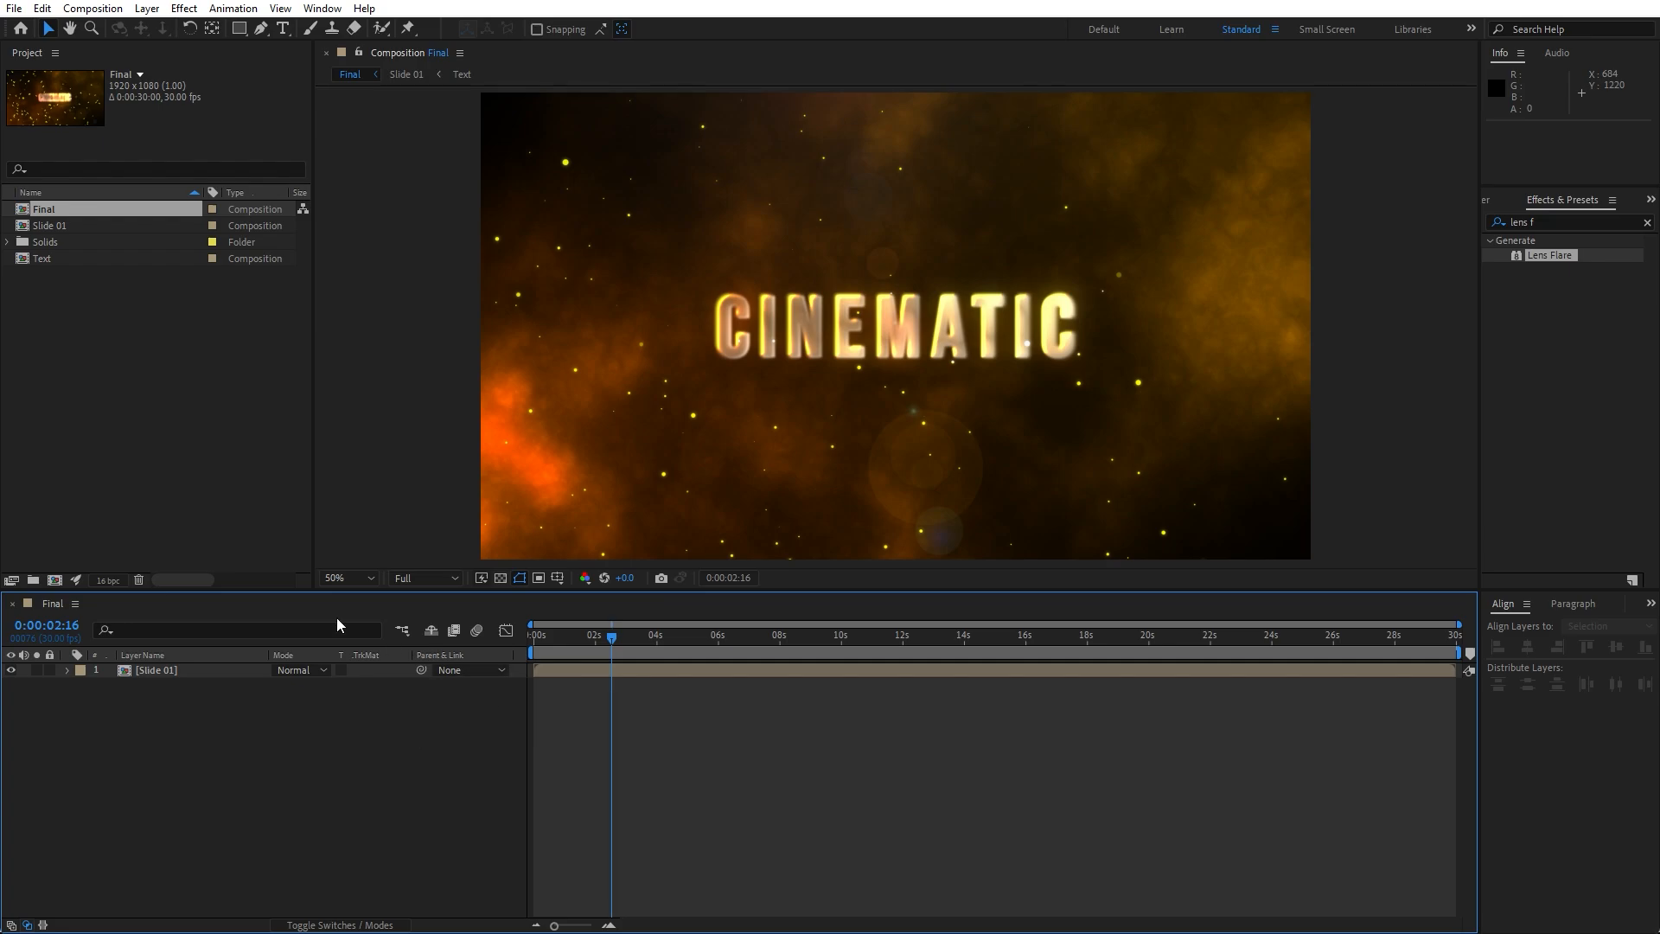
# - Duplicate the Slide 01 composition and place the copy, Slide 02, above Slide 01 in Final, starting at about 0:00:04:01
pyautogui.click(187, 397)
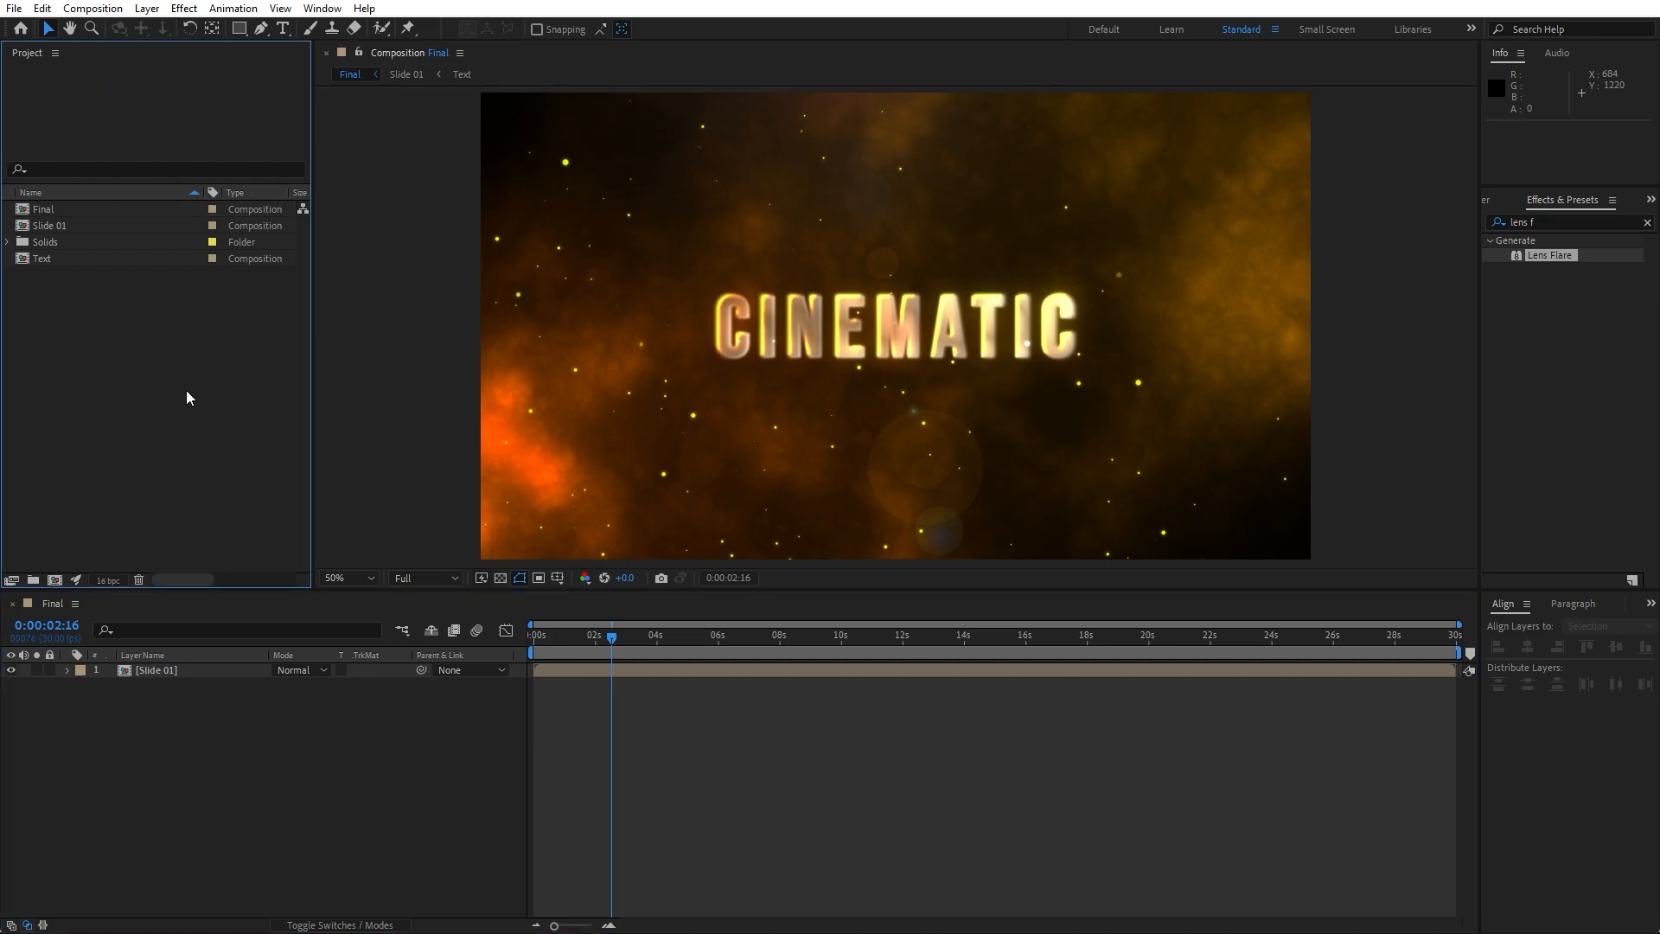
pyautogui.click(76, 227)
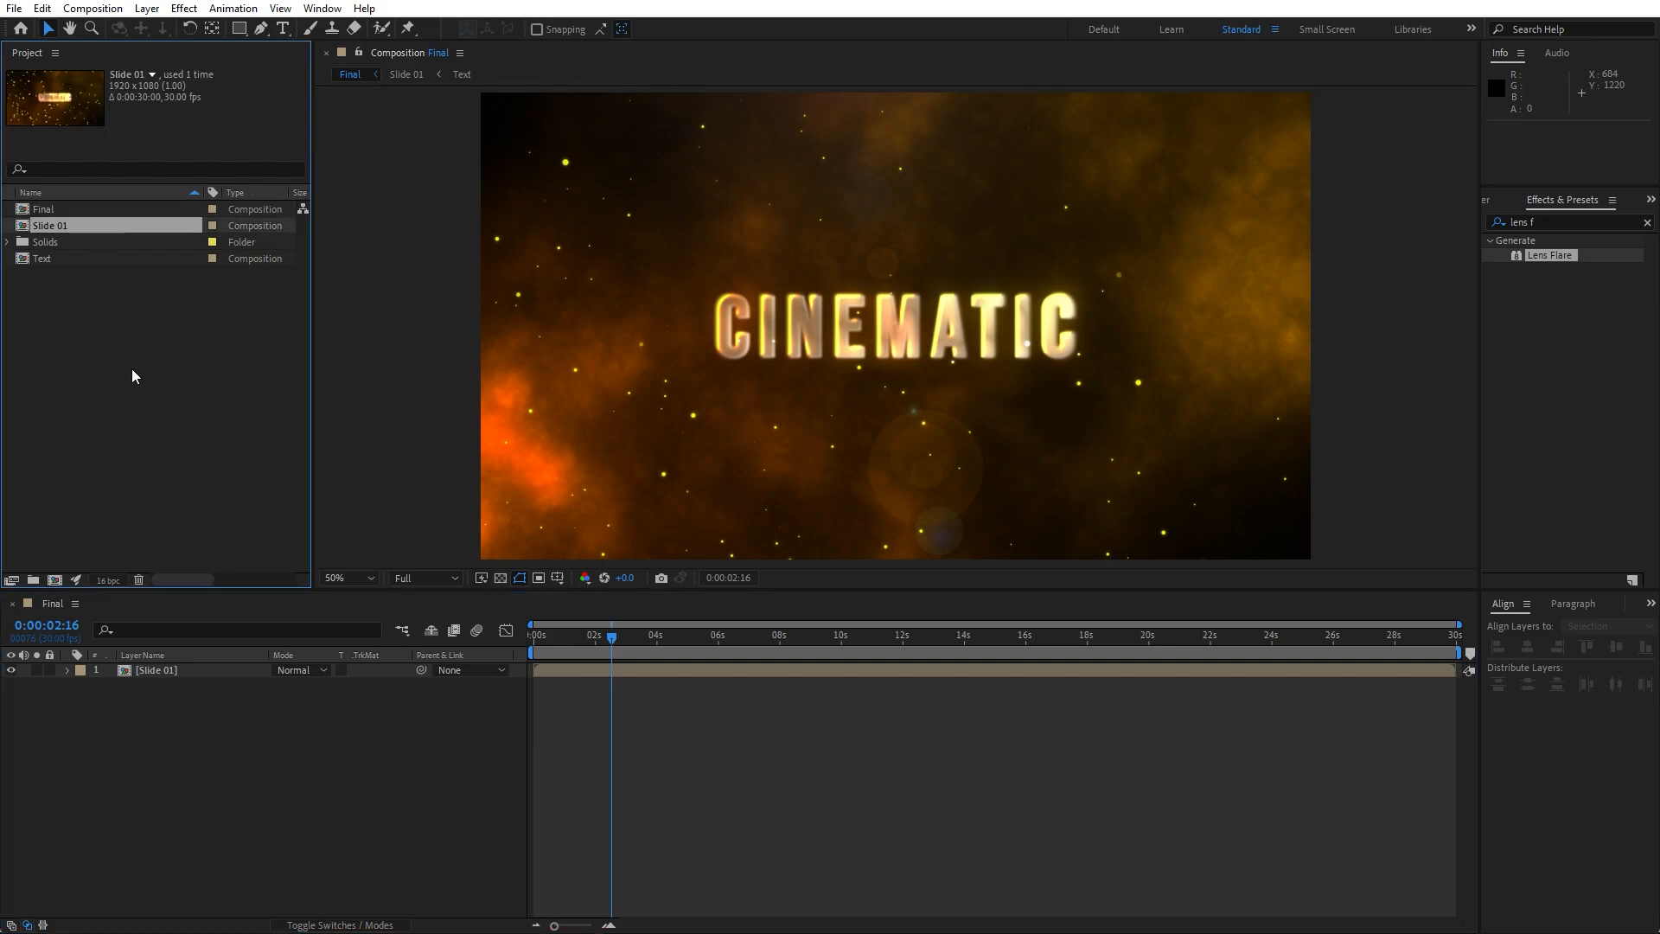
pyautogui.hotkey('ctrl', 'd')
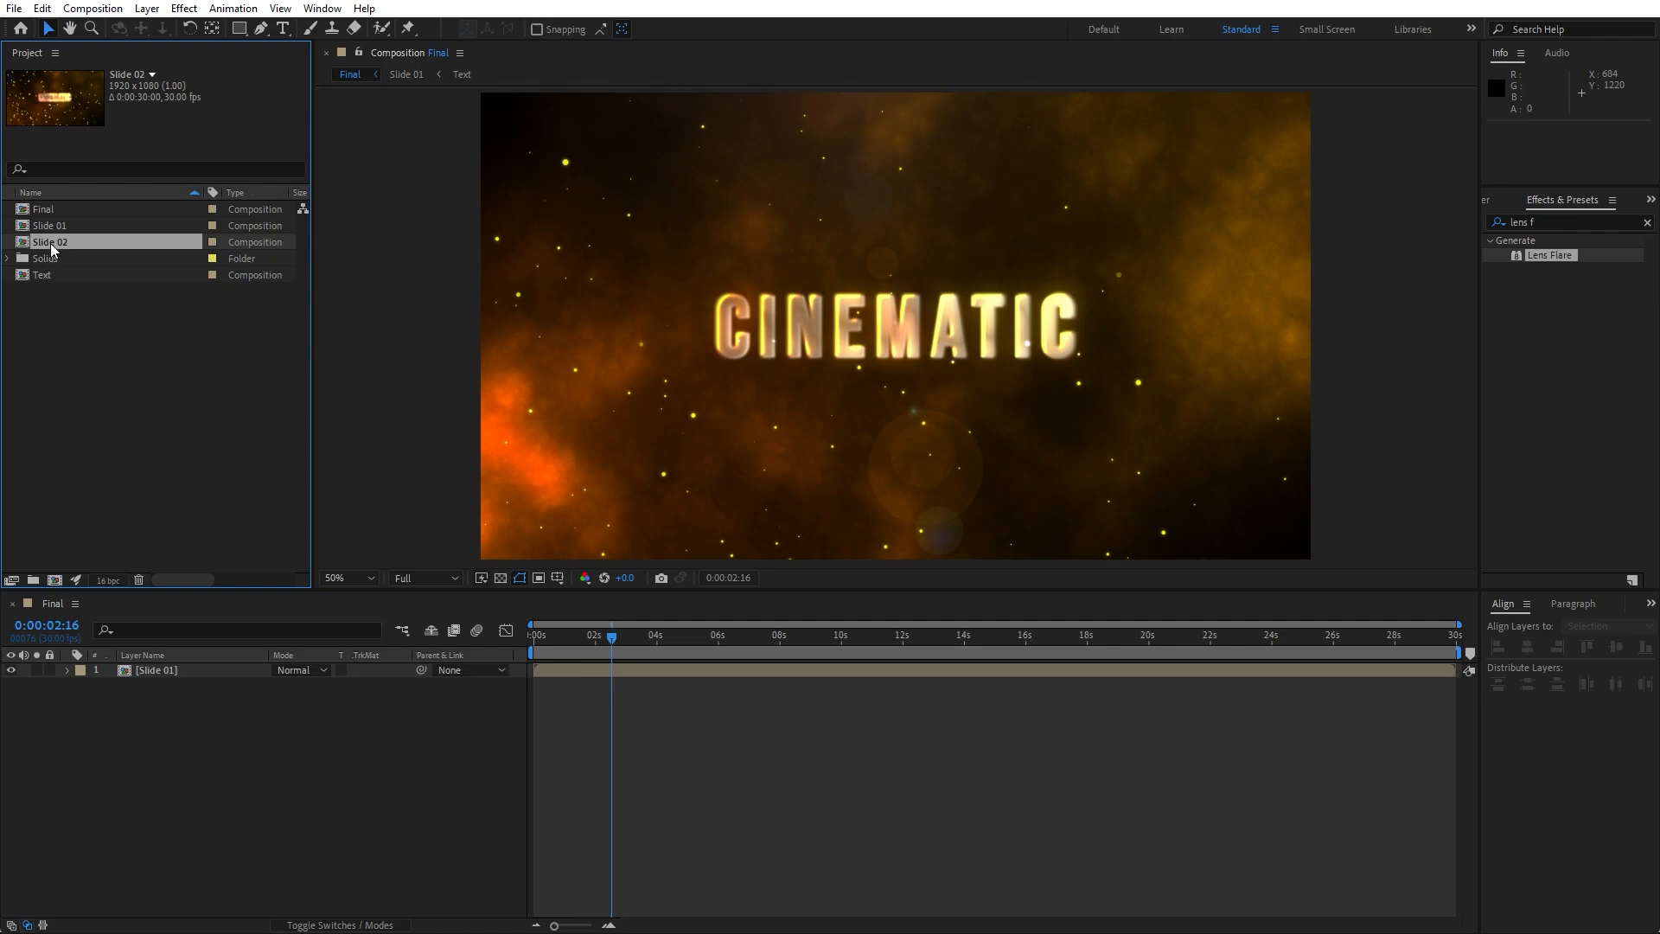
pyautogui.moveTo(51, 250); pyautogui.dragTo(255, 669)
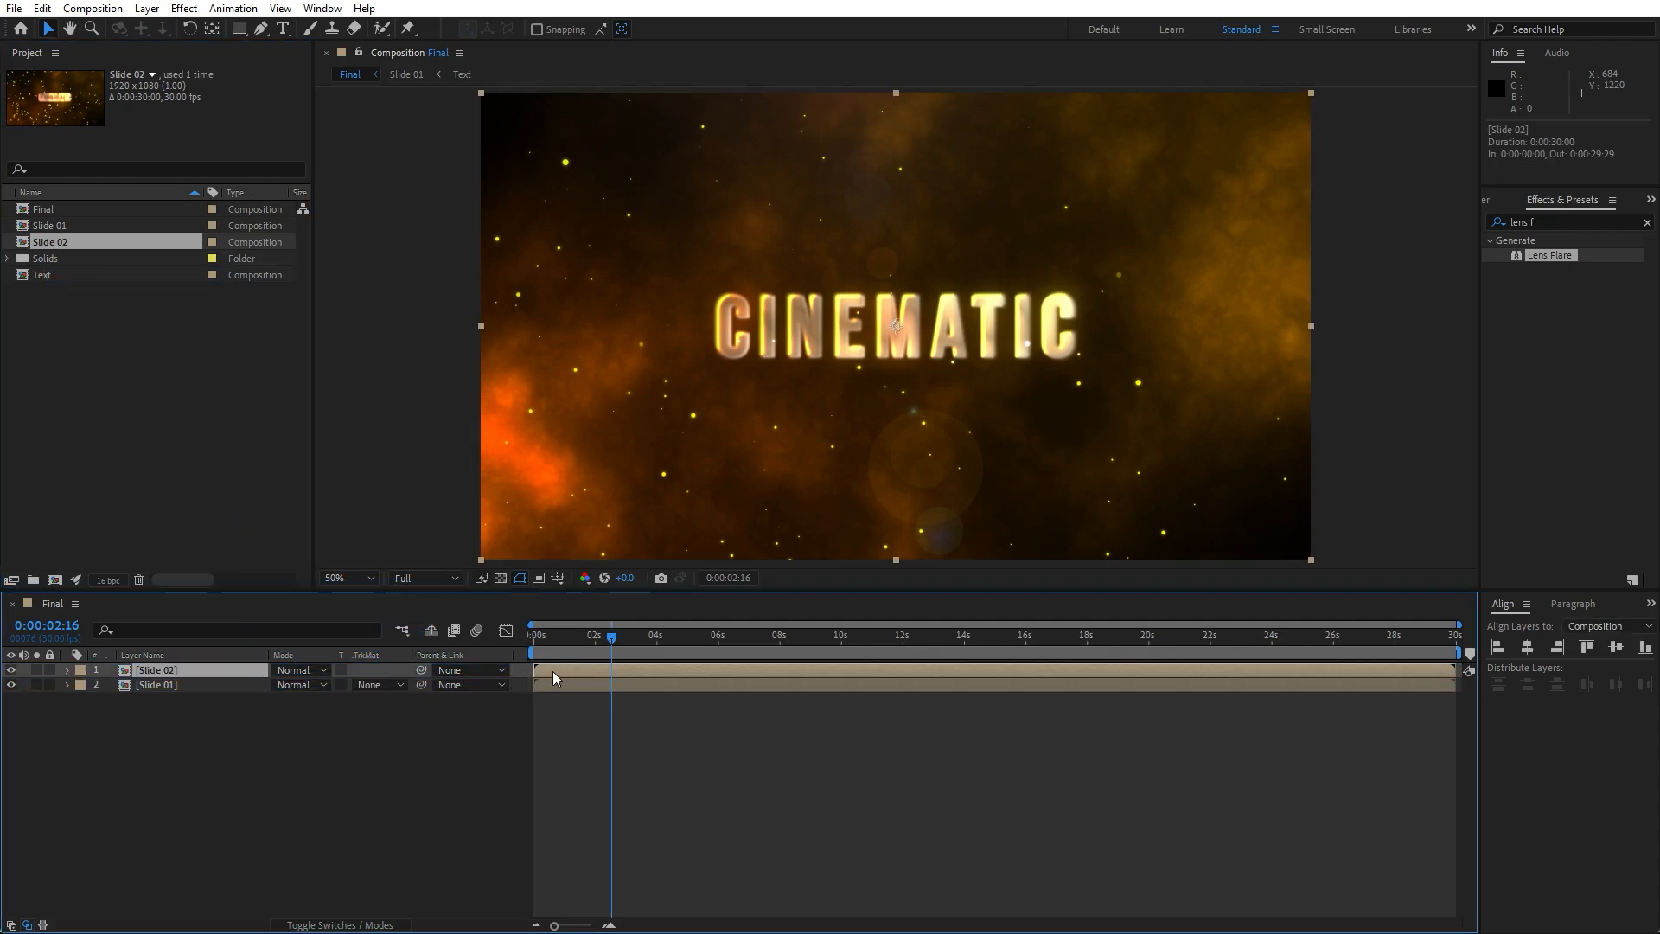
pyautogui.moveTo(552, 671); pyautogui.dragTo(677, 677)
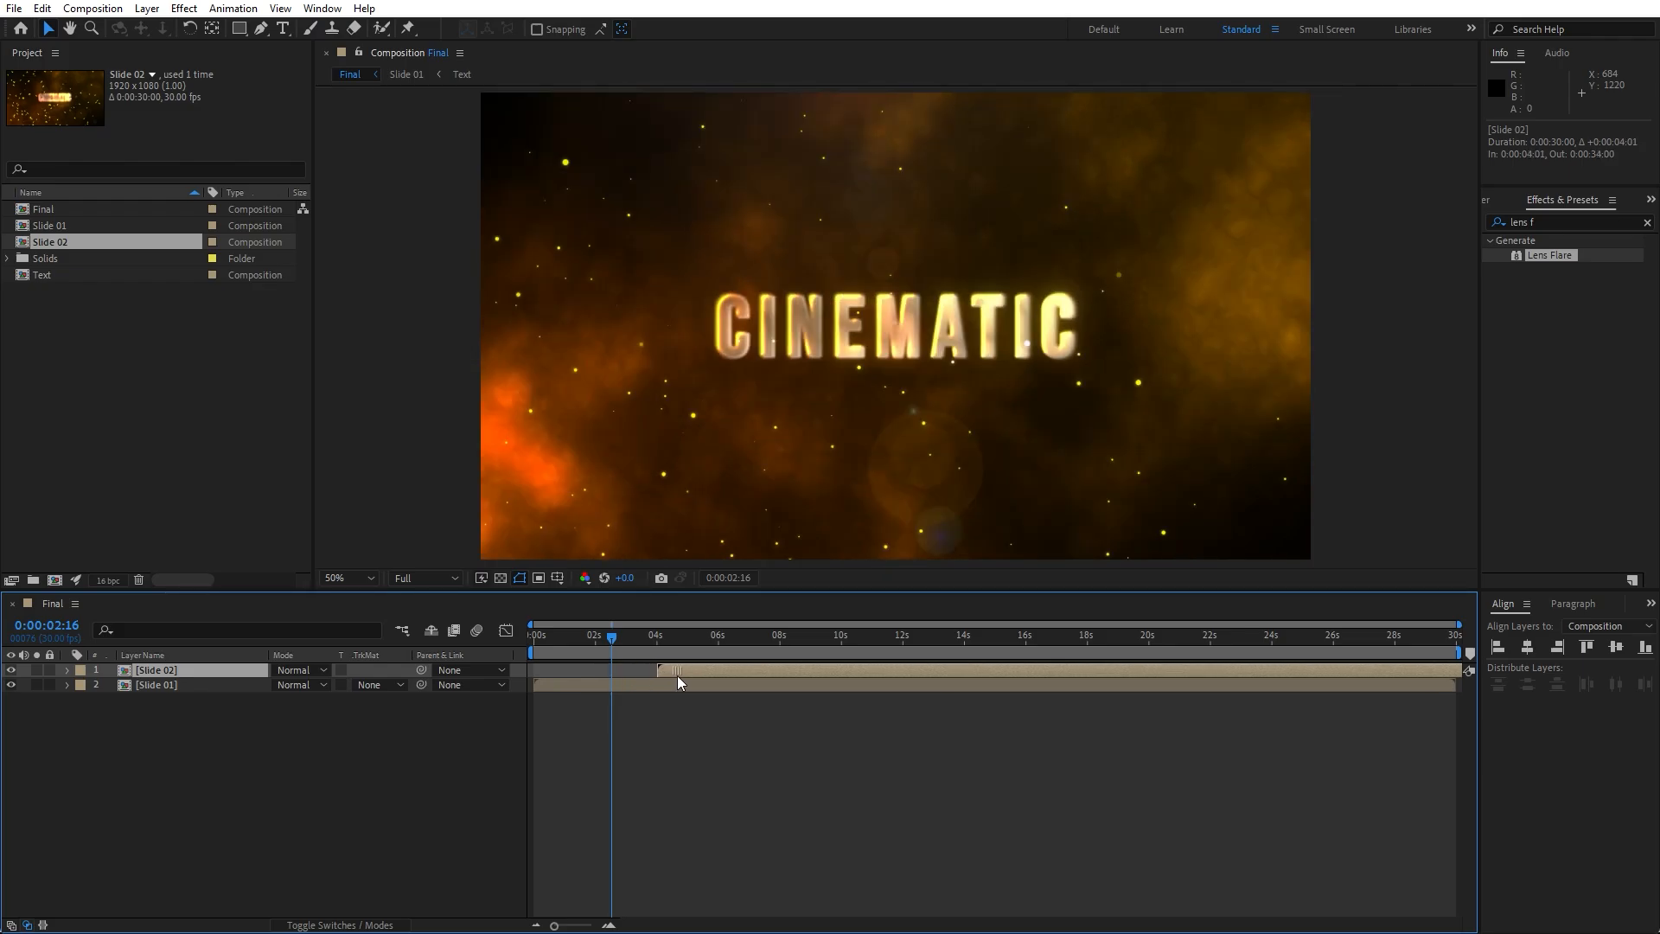
# - Duplicate the Text composition and replace both Text layers inside Slide 02 with the copy
pyautogui.doubleClick(185, 671)
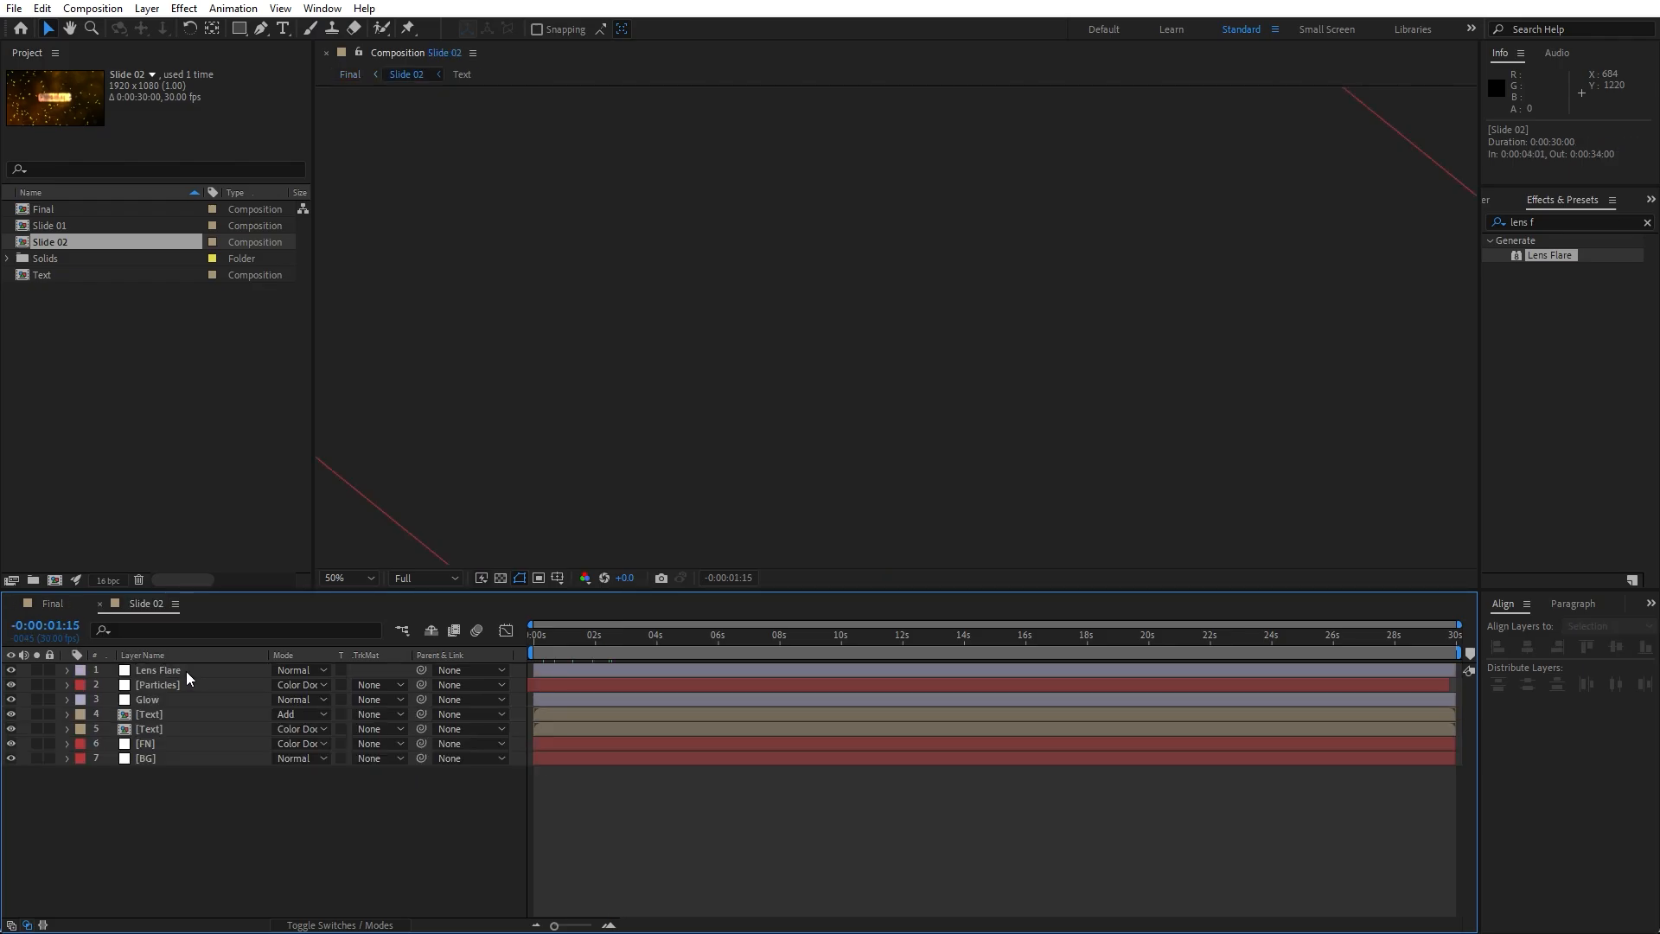
pyautogui.click(164, 715)
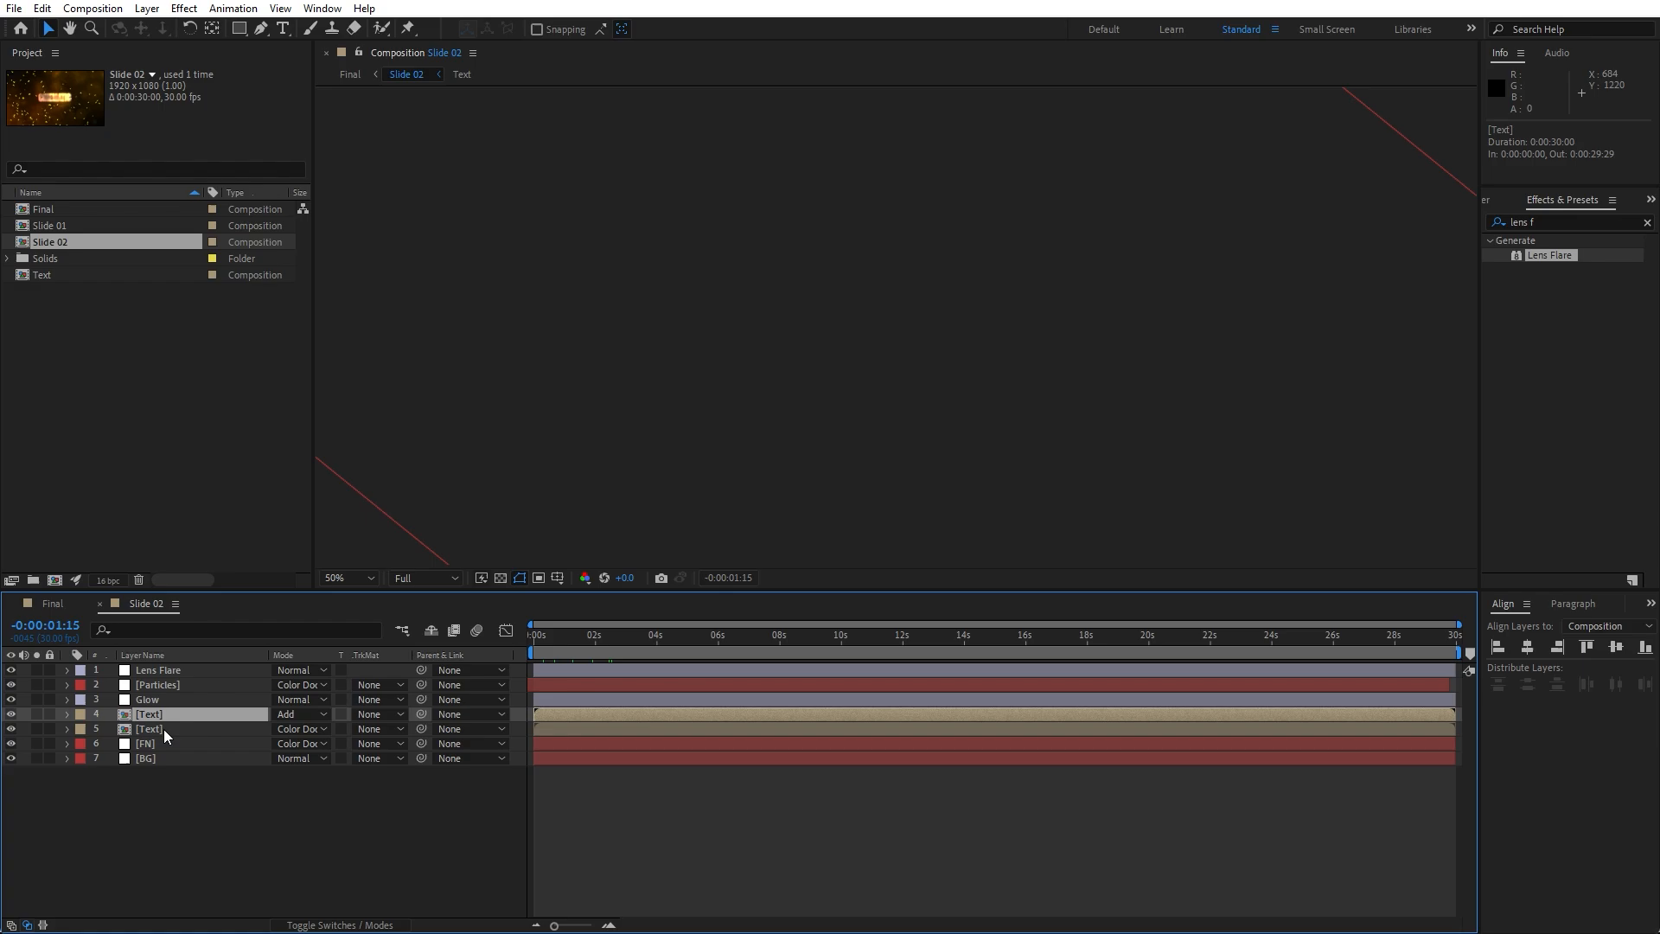
pyautogui.keyDown('shift'); pyautogui.click(163, 729); pyautogui.keyUp('shift')
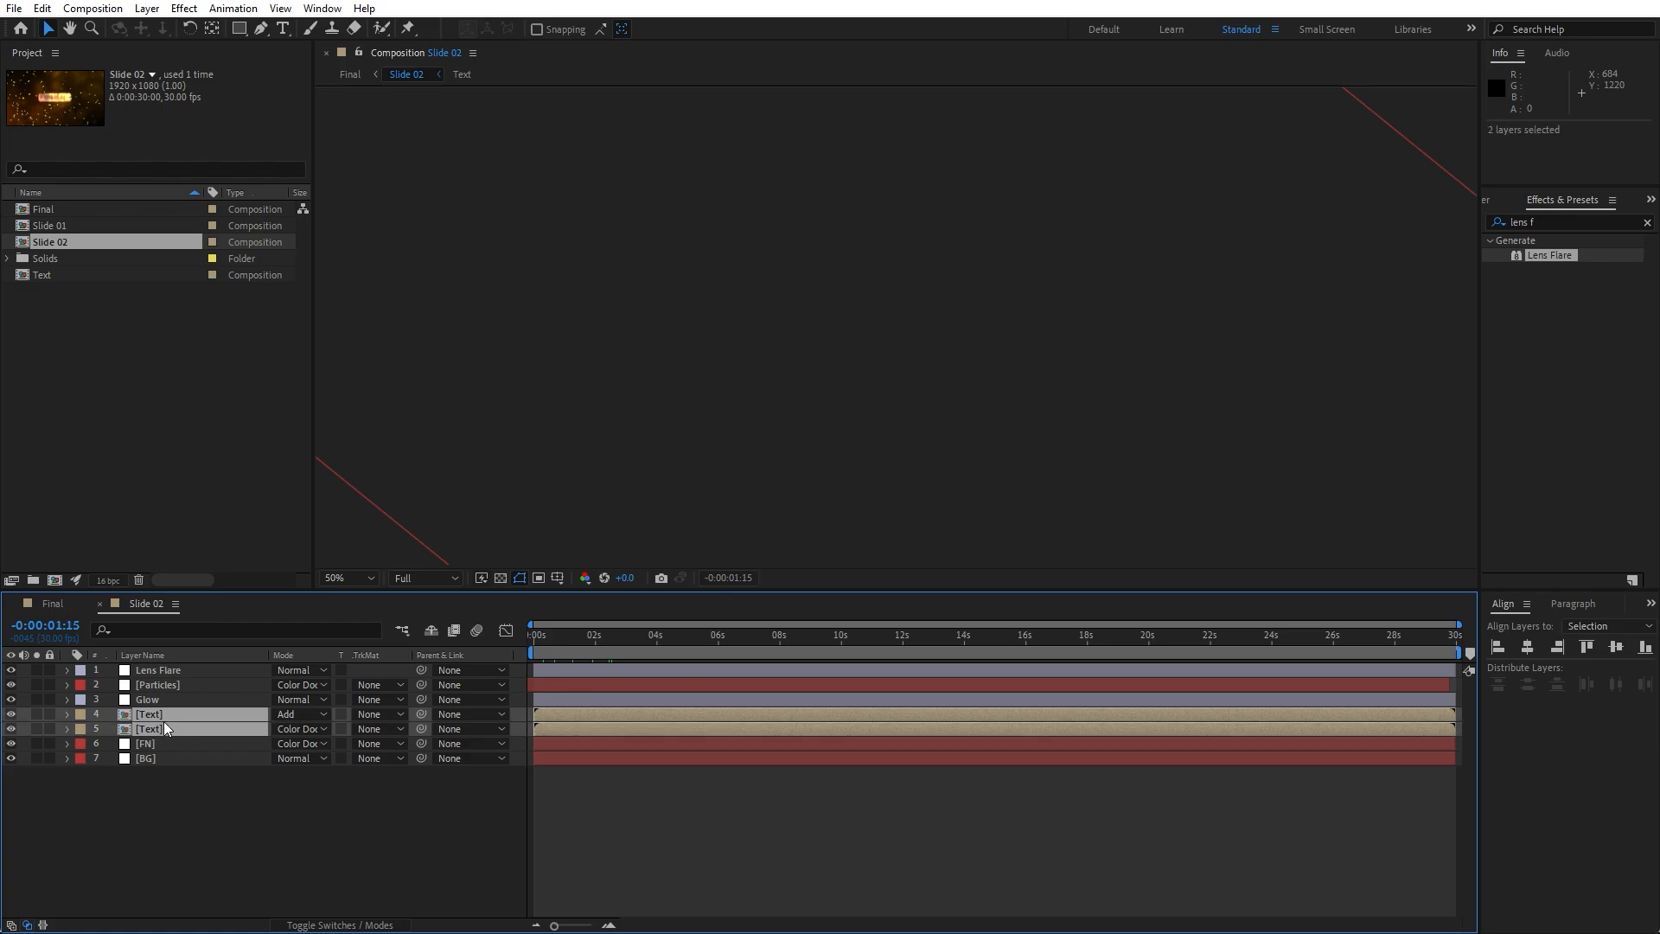
pyautogui.click(49, 277)
pyautogui.hotkey('ctrl', 'd')
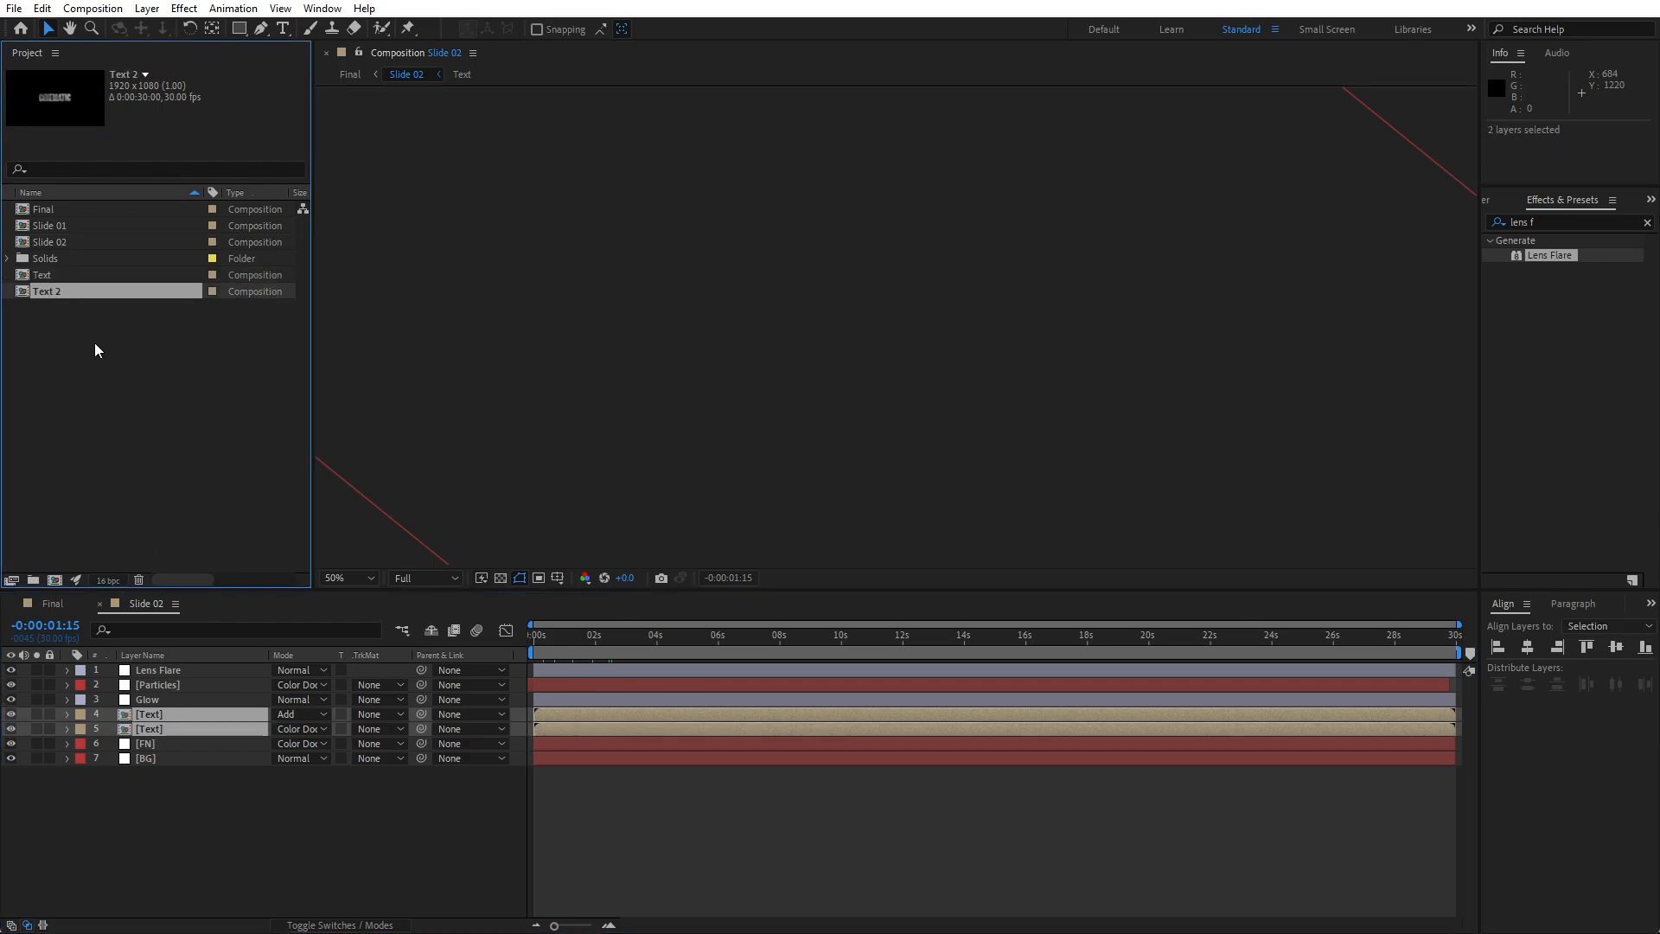
pyautogui.moveTo(44, 294); pyautogui.dragTo(209, 714)
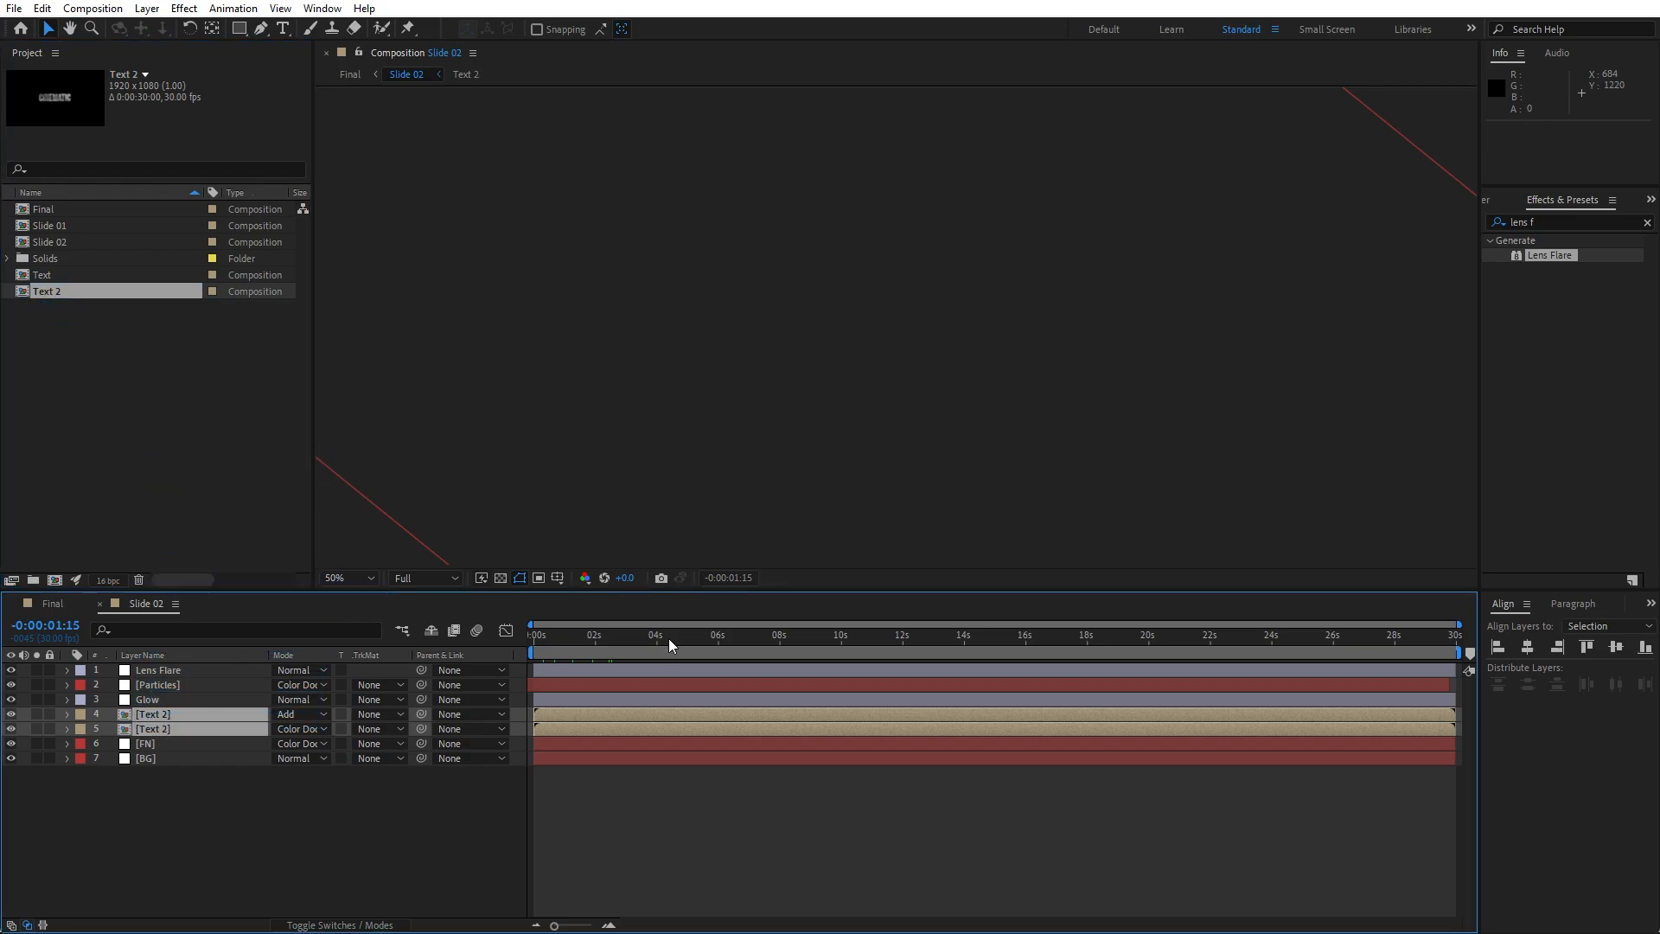
# - Open the Text 2 composition from Slide 02 and change both CINEMATIC text layers to INTRO
pyautogui.click(752, 638)
pyautogui.click(284, 772)
pyautogui.doubleClick(162, 715)
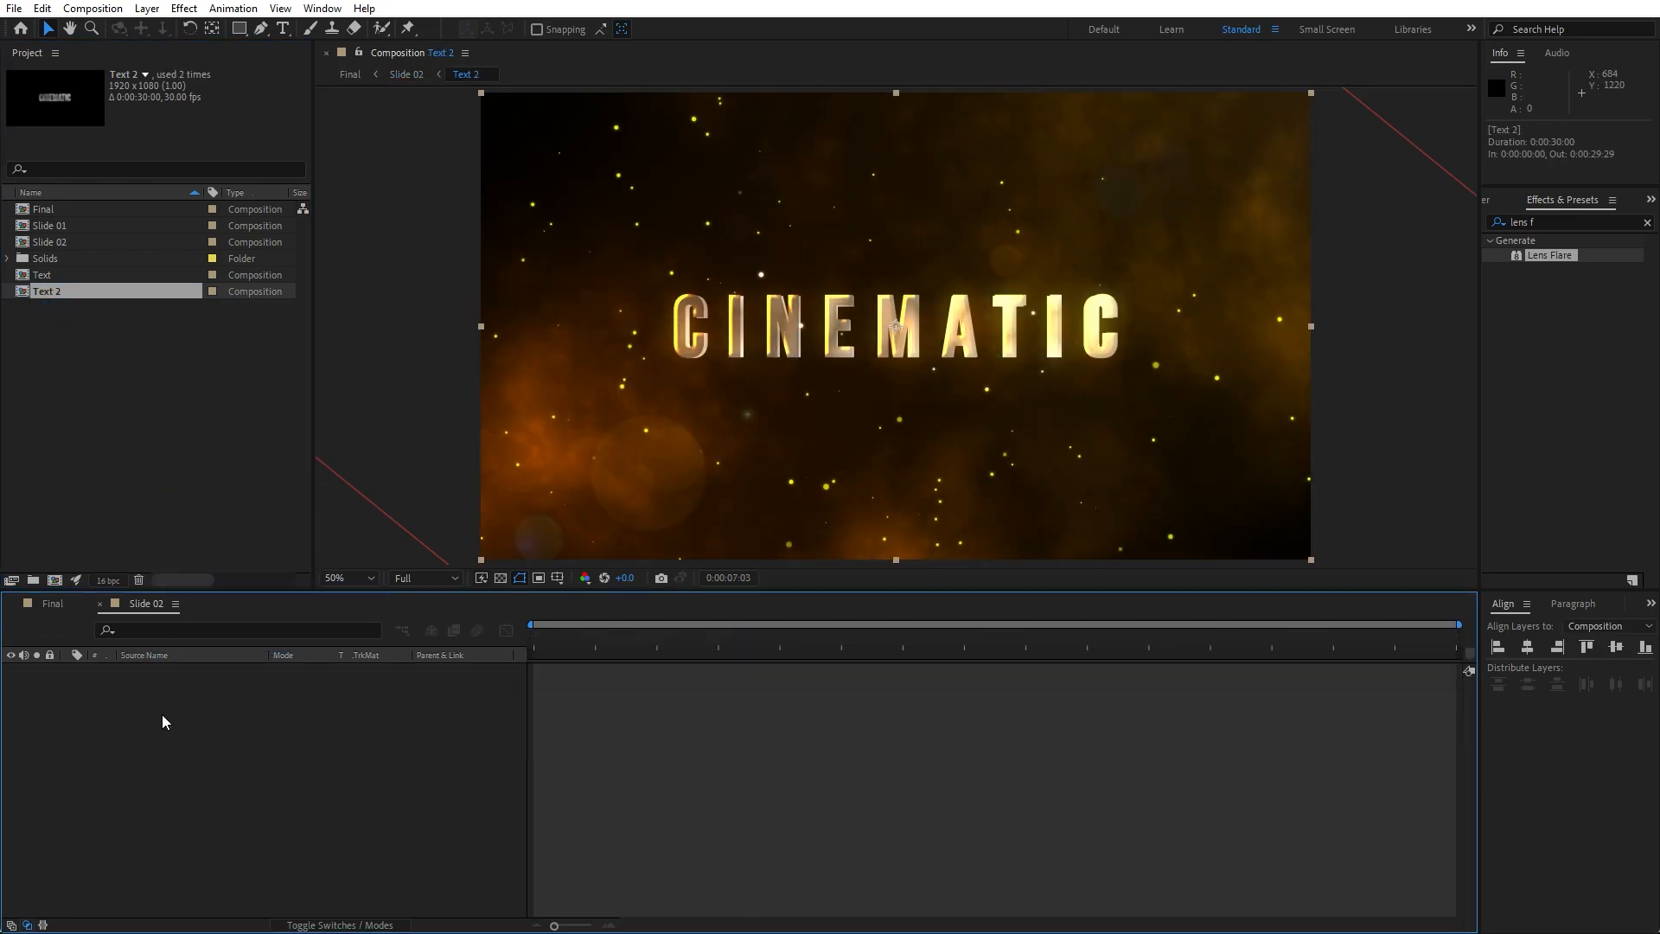
pyautogui.doubleClick(173, 673)
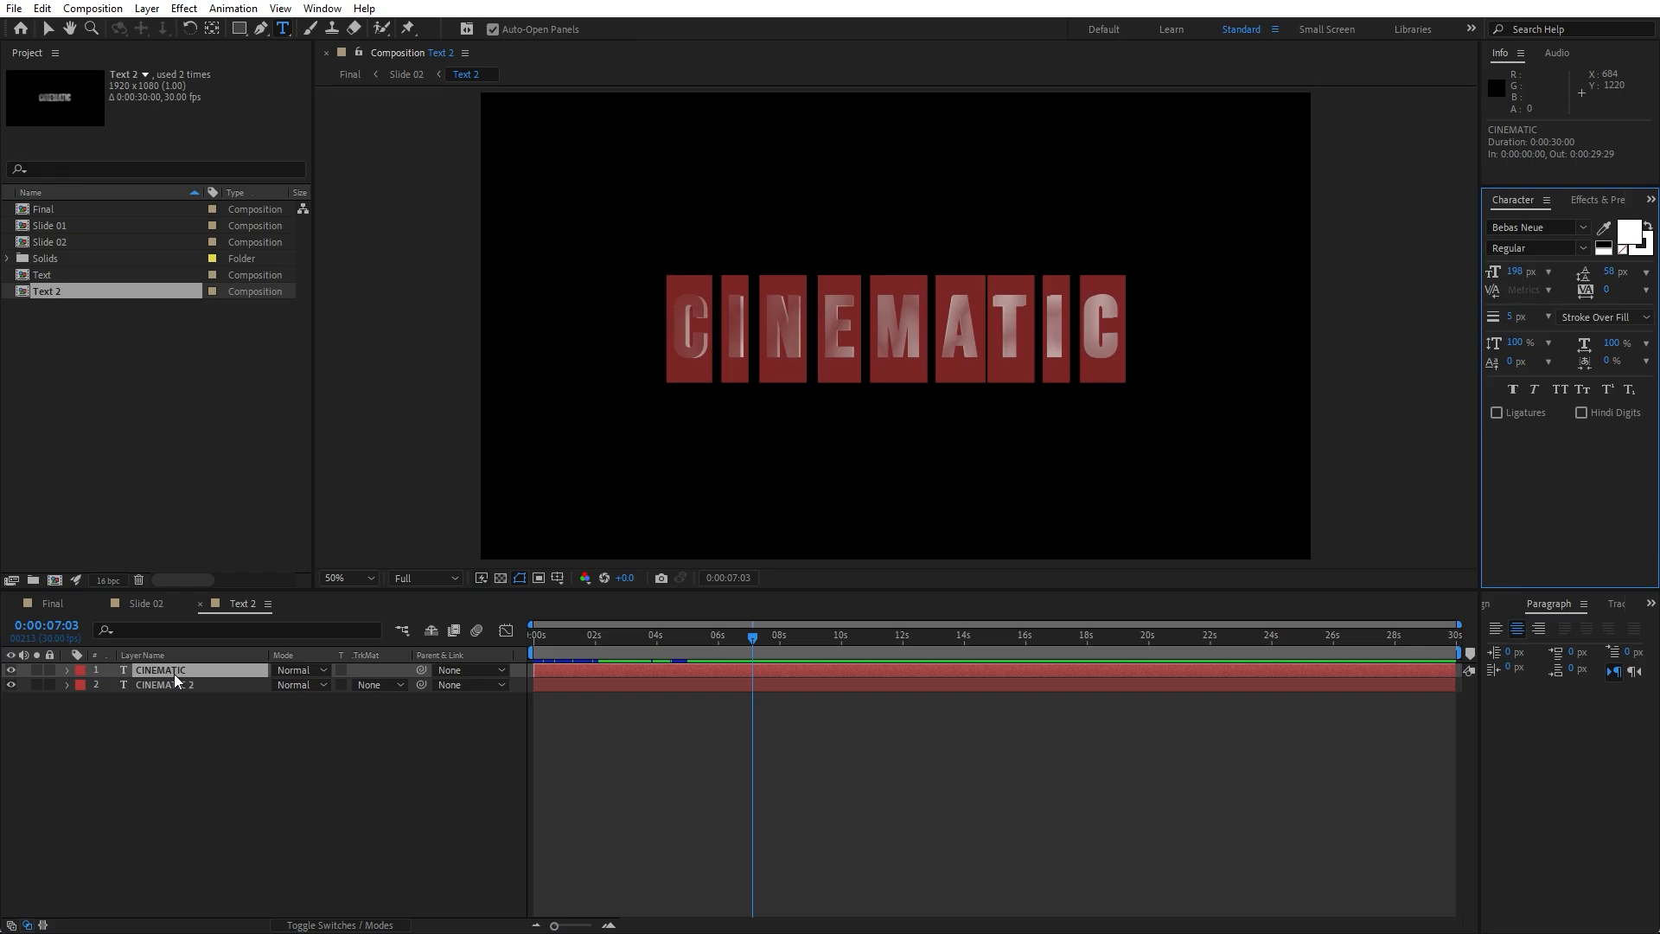
pyautogui.write('INTRO')
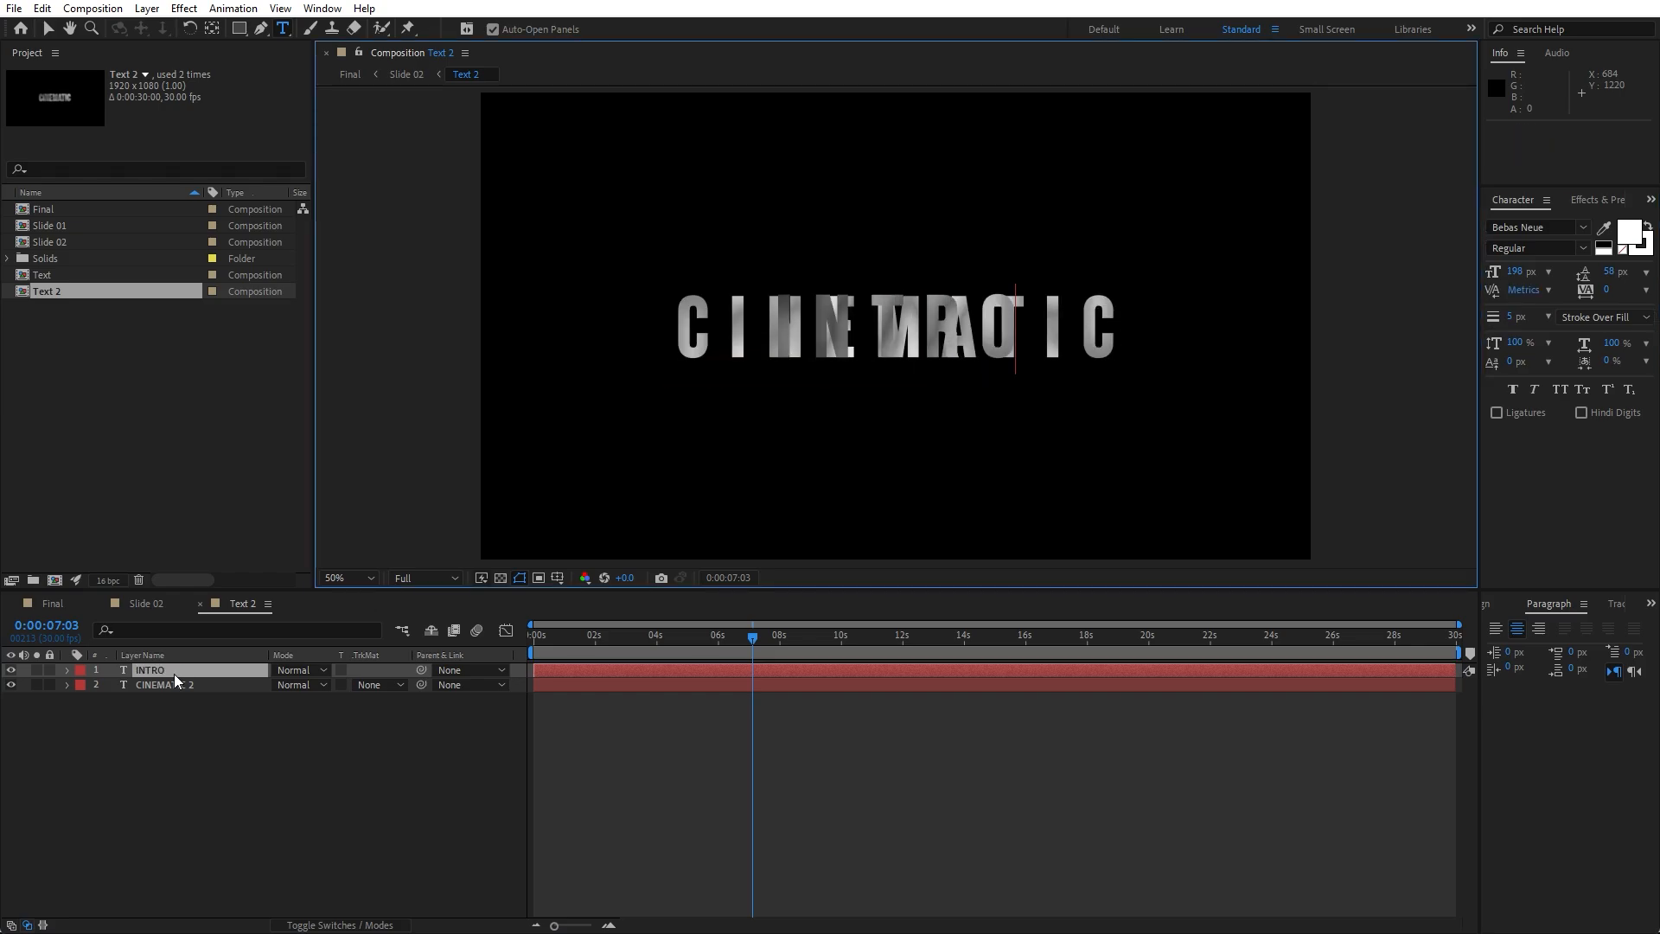
pyautogui.doubleClick(158, 682)
pyautogui.write('INTRO')
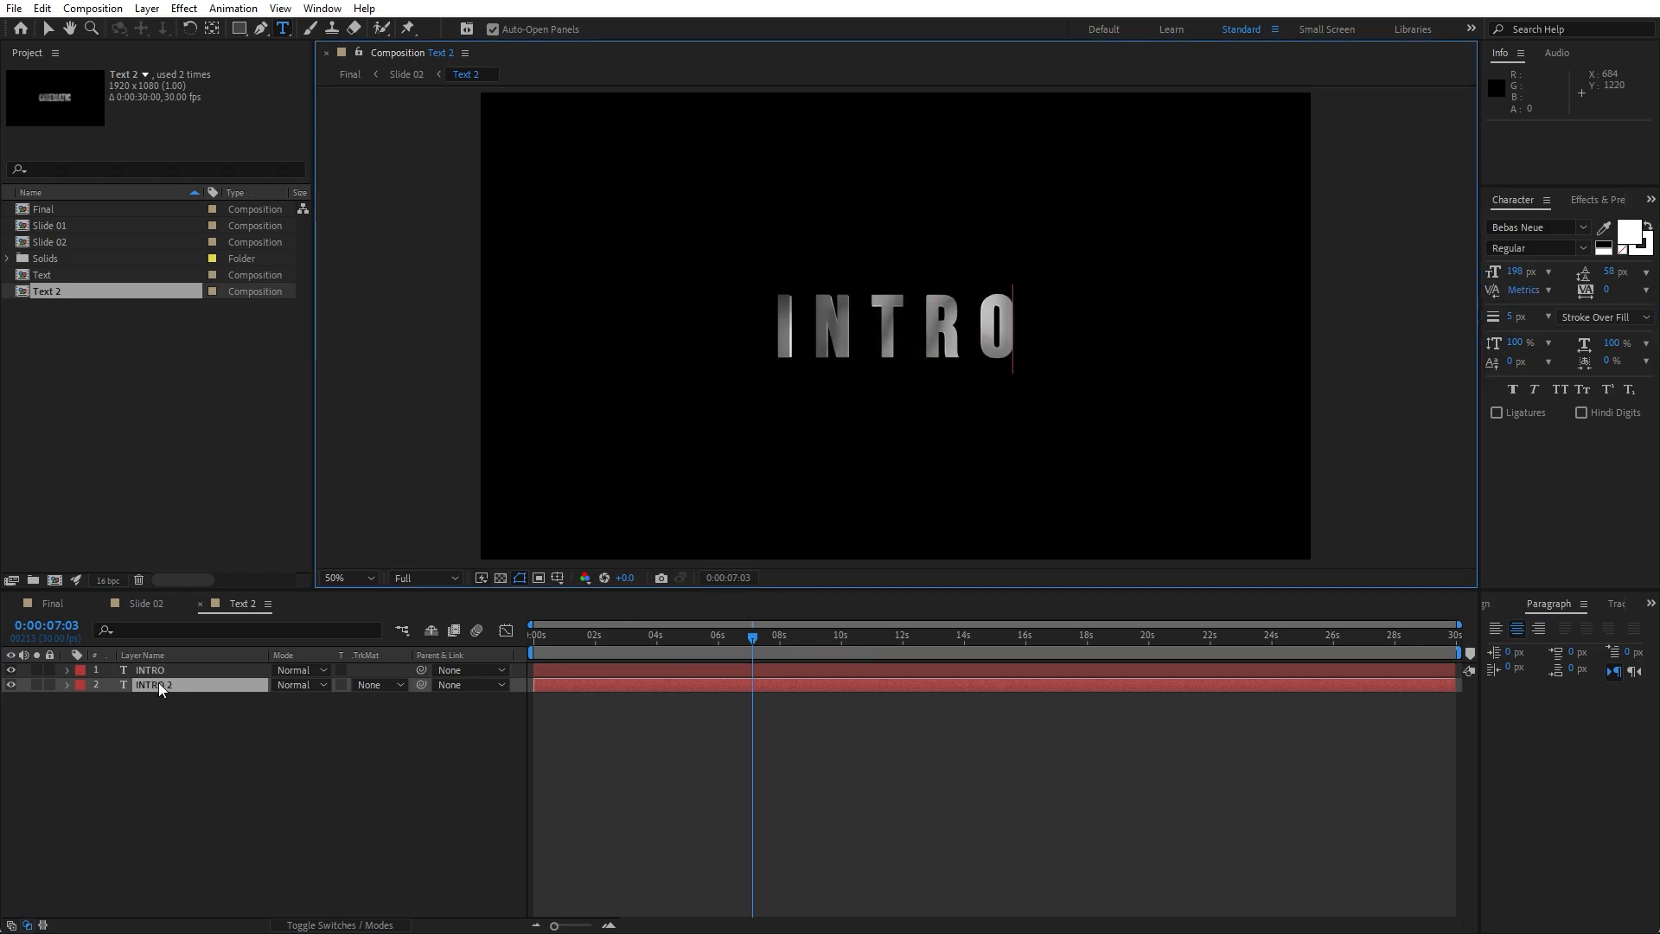
pyautogui.click(143, 769)
# - Return to the Final composition, check the second slide up to about 0:00:06:14, and close the other composition timelines
pyautogui.click(57, 603)
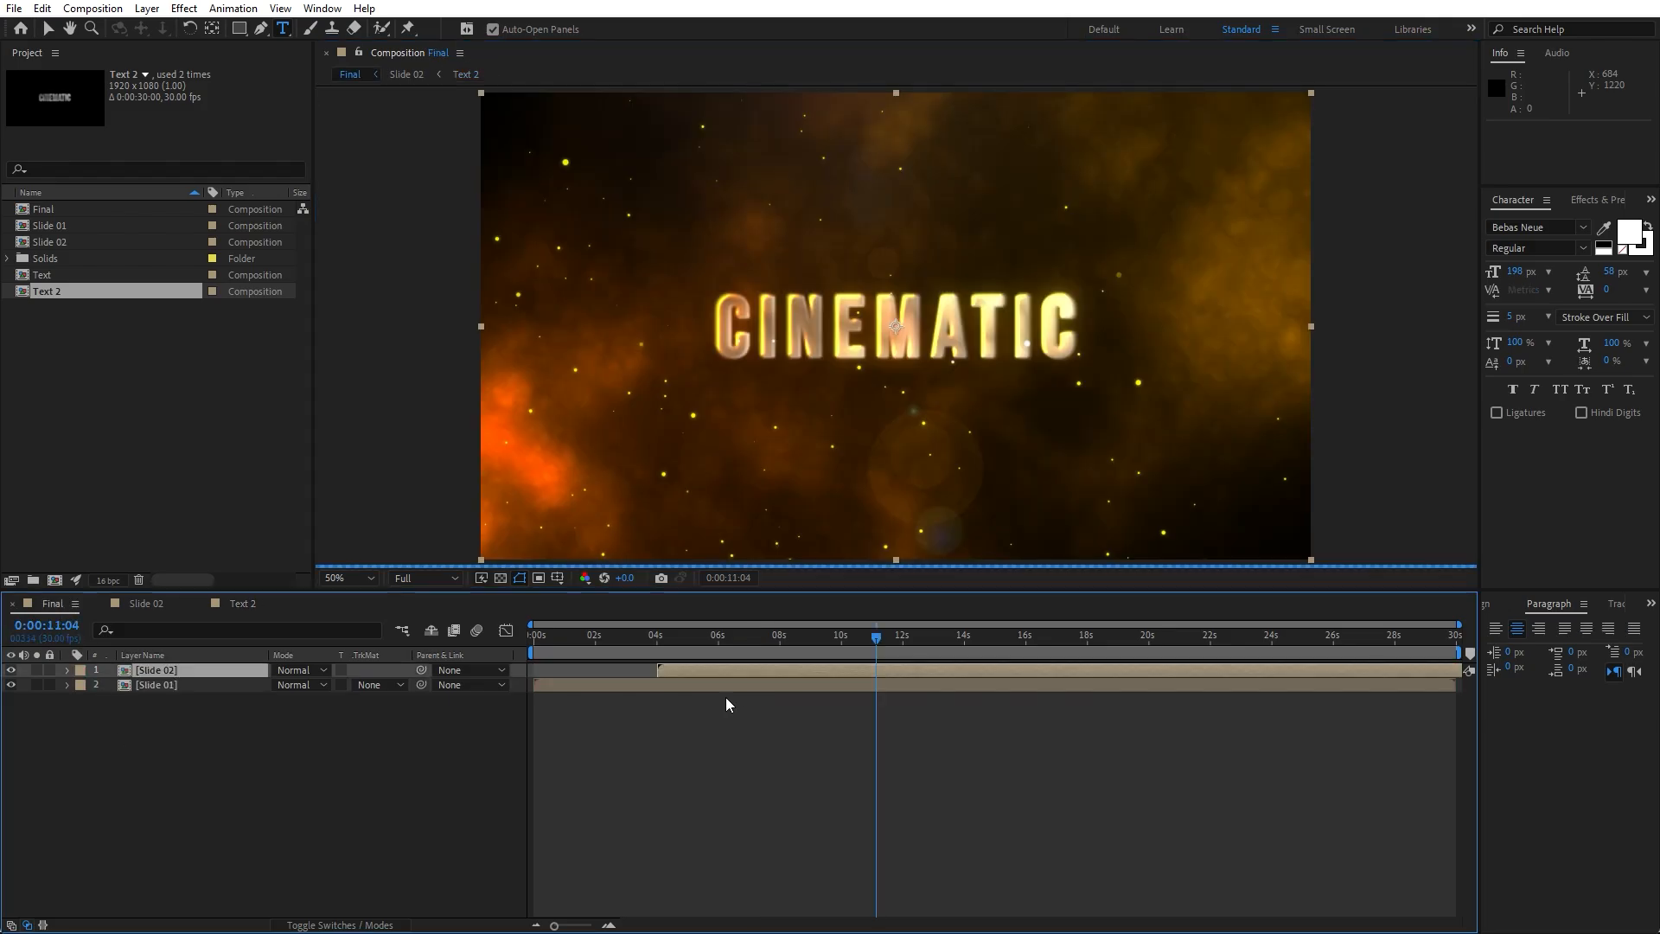
pyautogui.moveTo(594, 645); pyautogui.dragTo(733, 647)
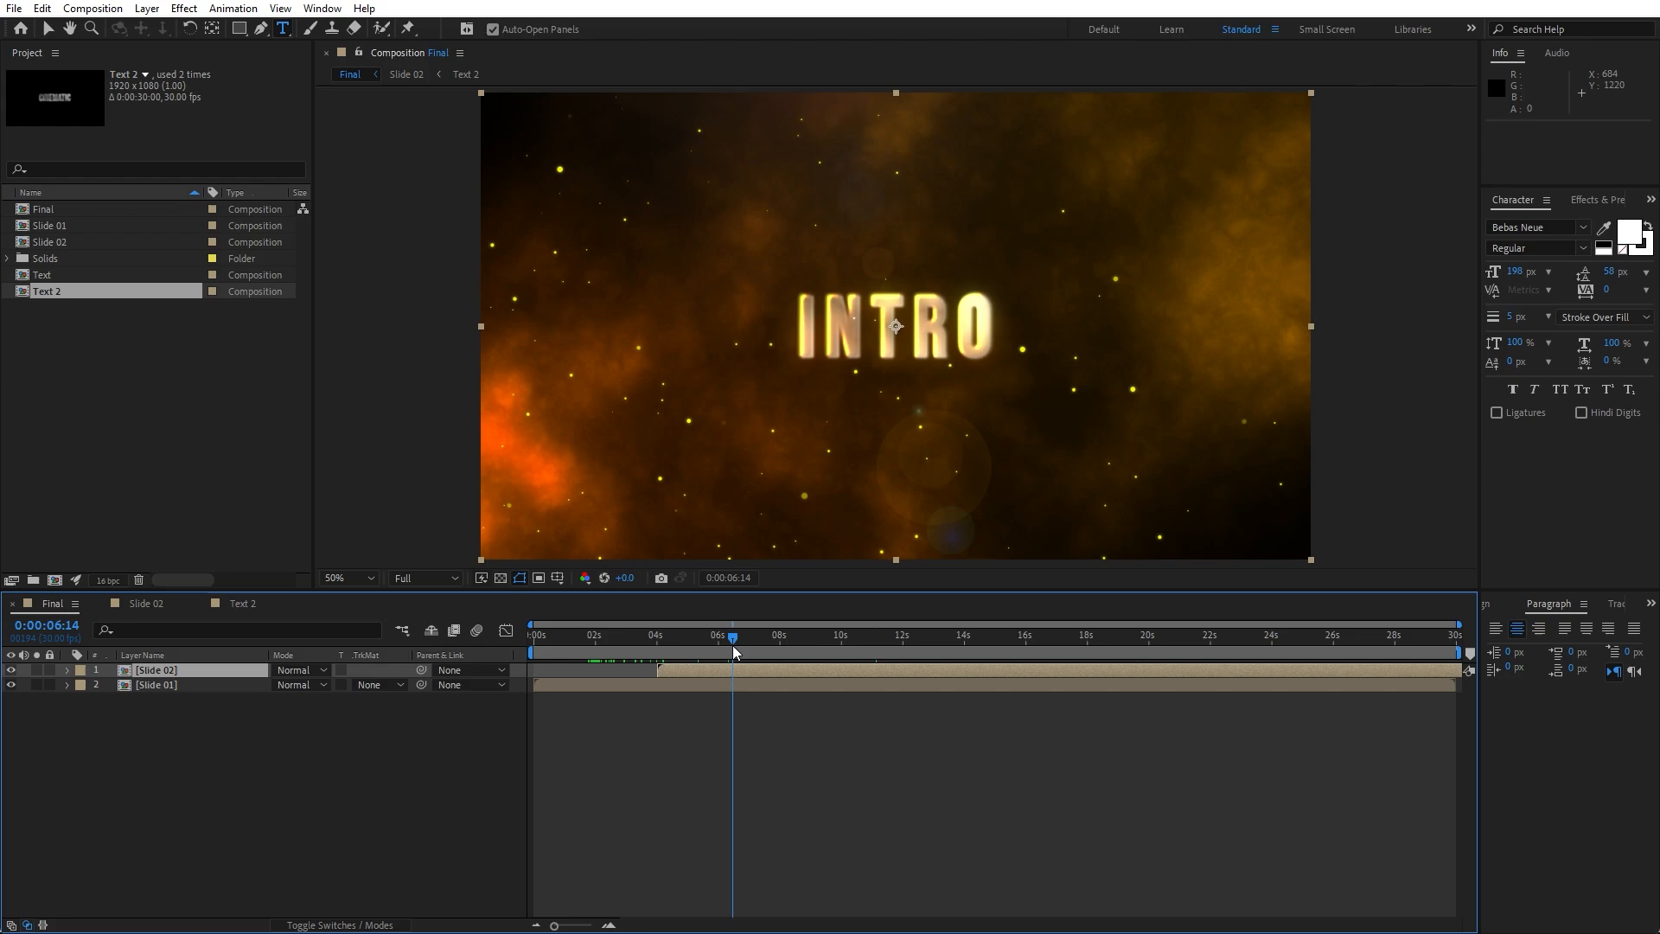
pyautogui.click(277, 782)
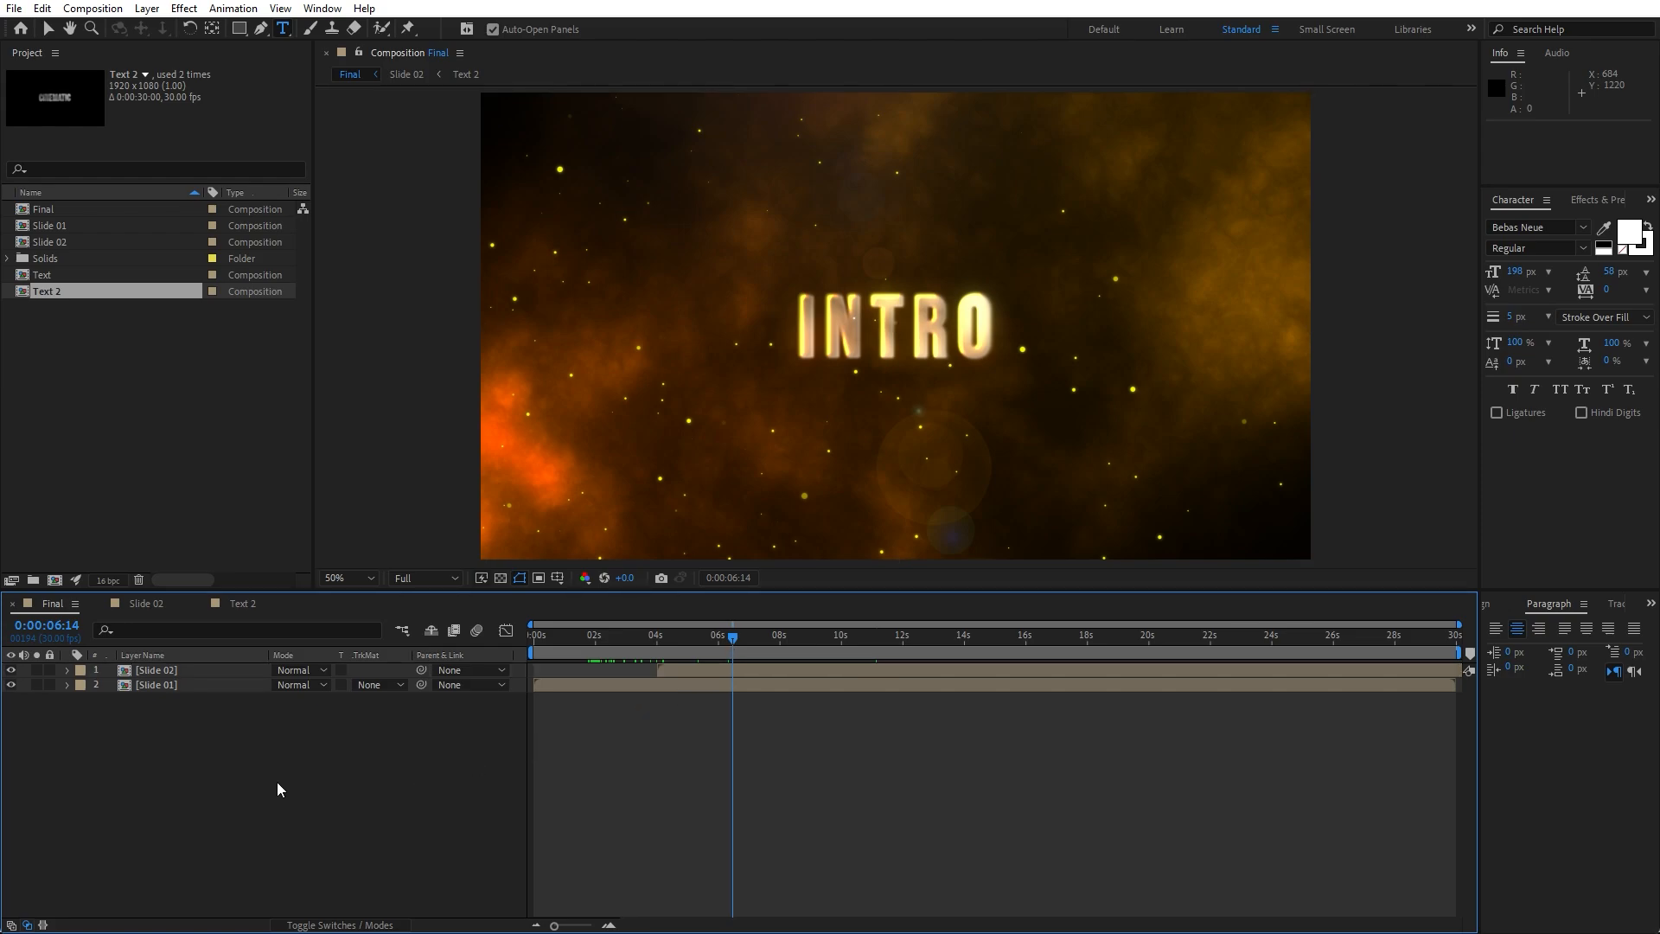
pyautogui.click(100, 605)
# - Create a white 1920 x 1080 px solid named TR above Slide 02 in Final, starting at 0:00:04:01
pyautogui.rightClick(173, 816)
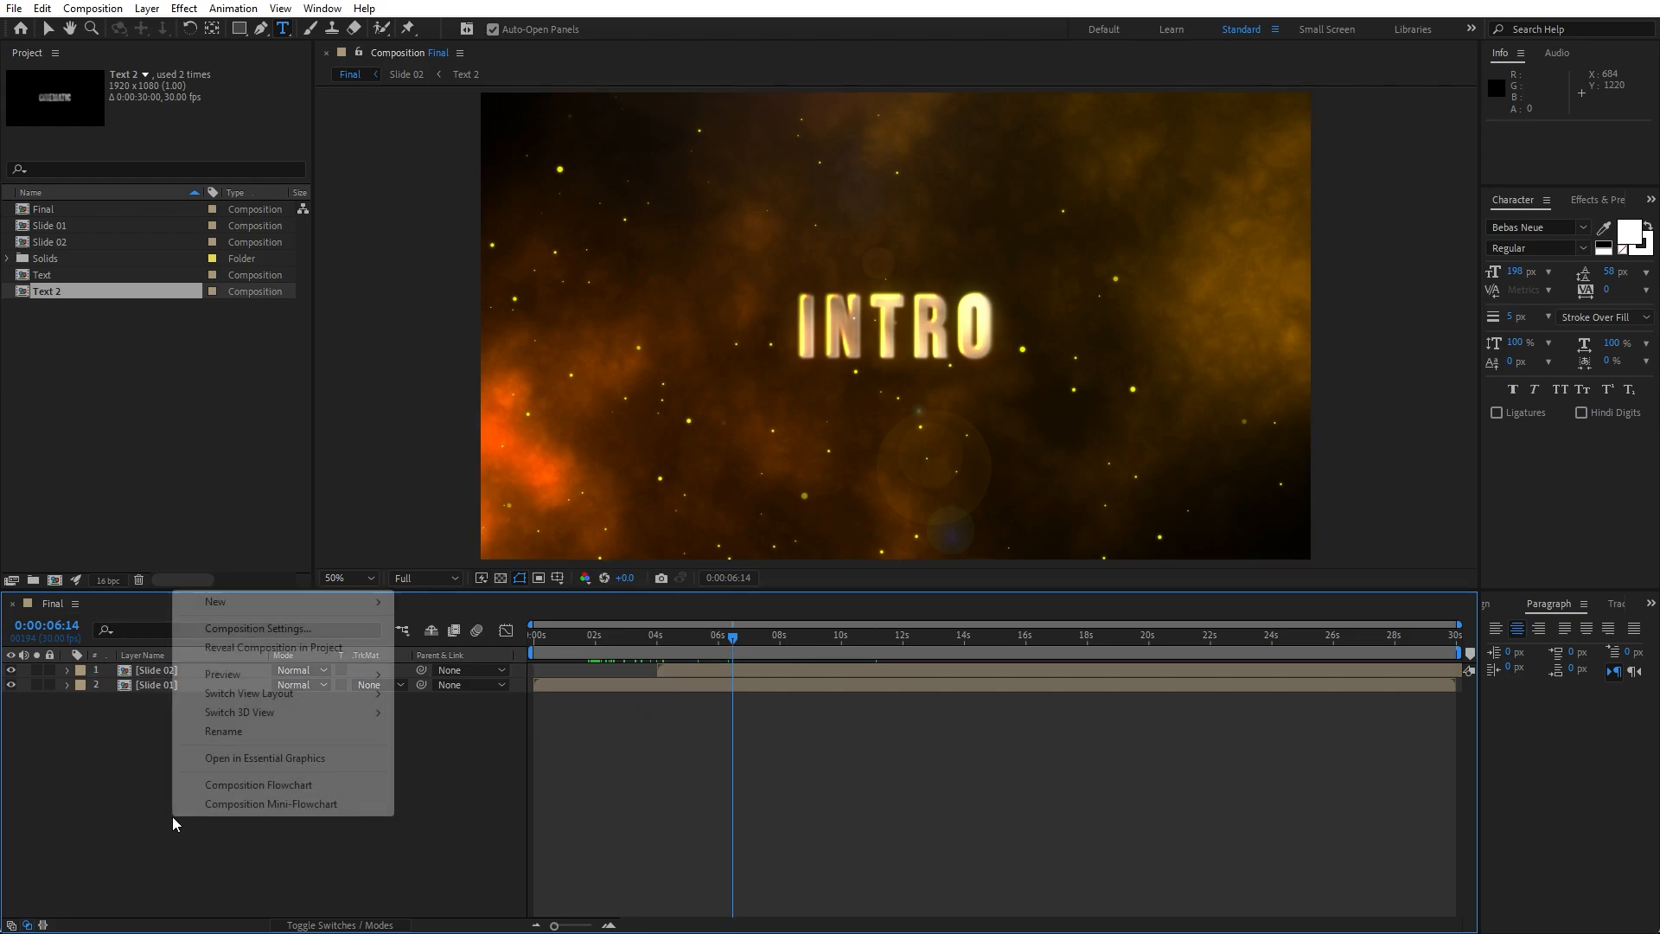
pyautogui.moveTo(281, 608)
pyautogui.click(456, 651)
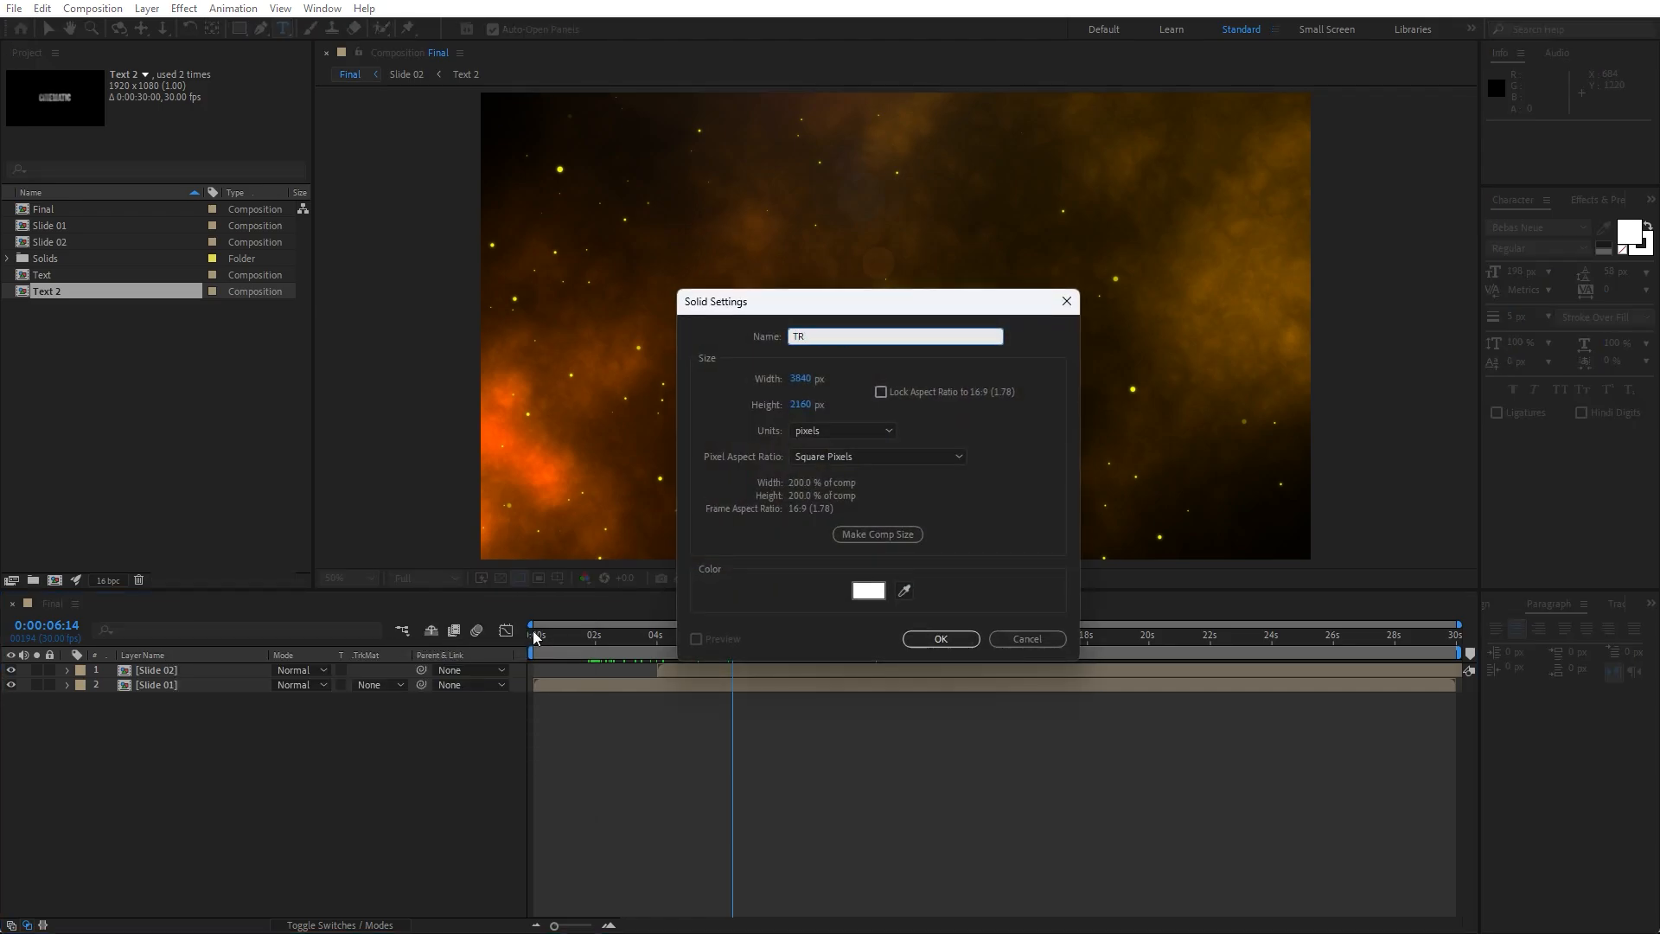
pyautogui.click(803, 380)
pyautogui.write('1920')
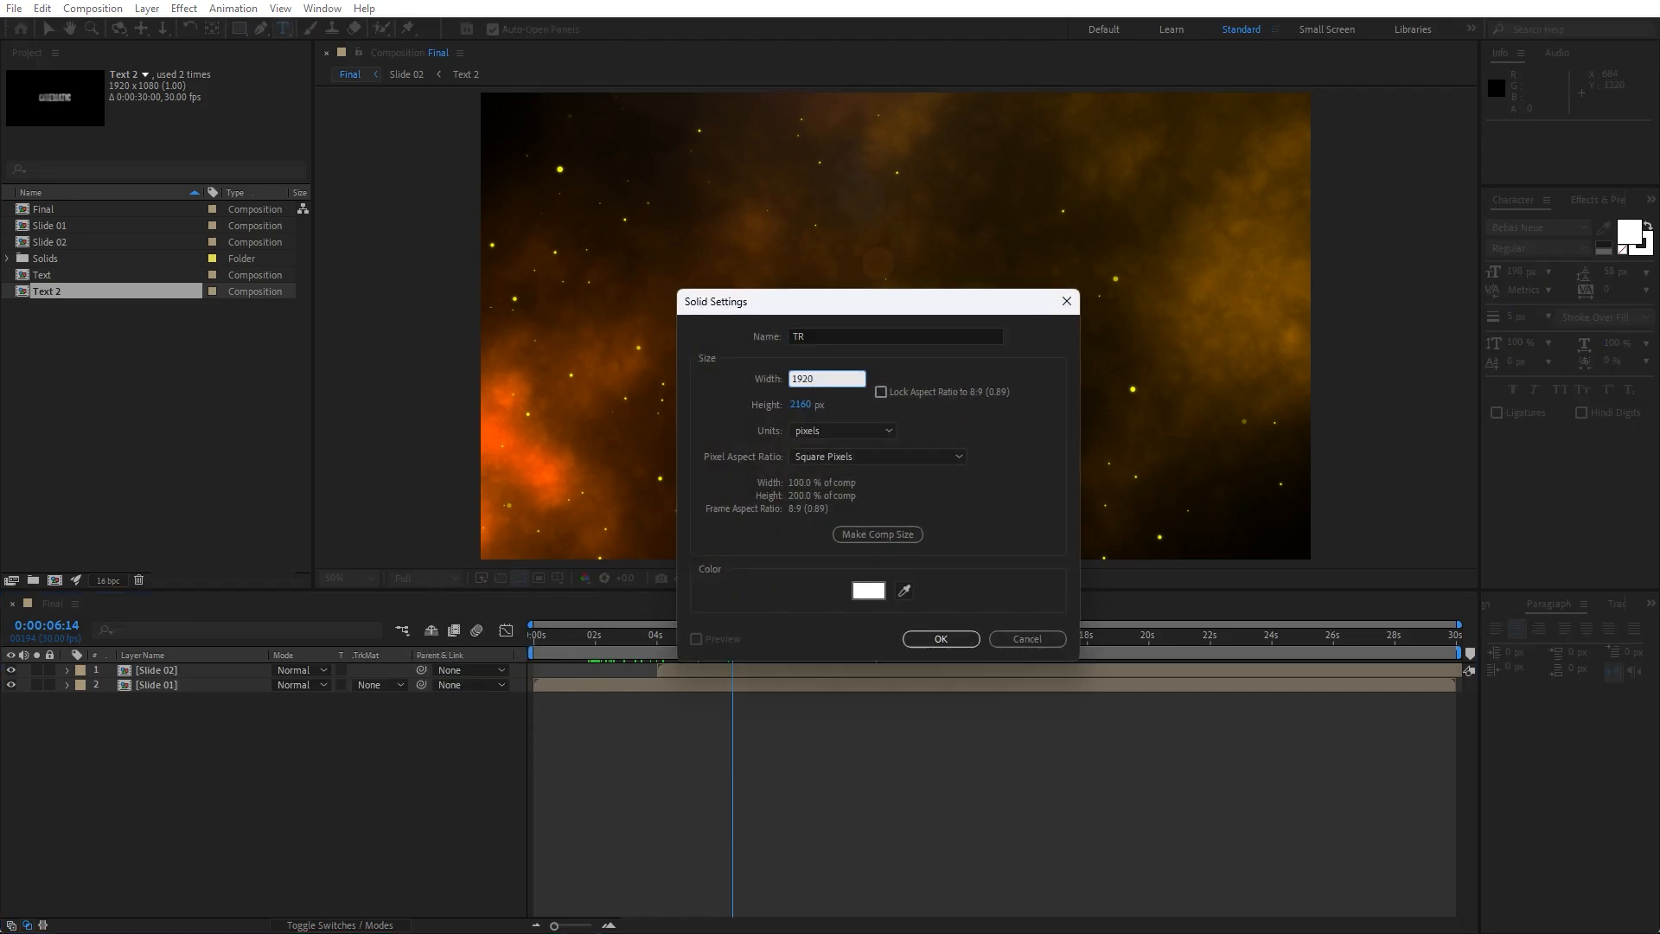
pyautogui.click(799, 406)
pyautogui.write('1080')
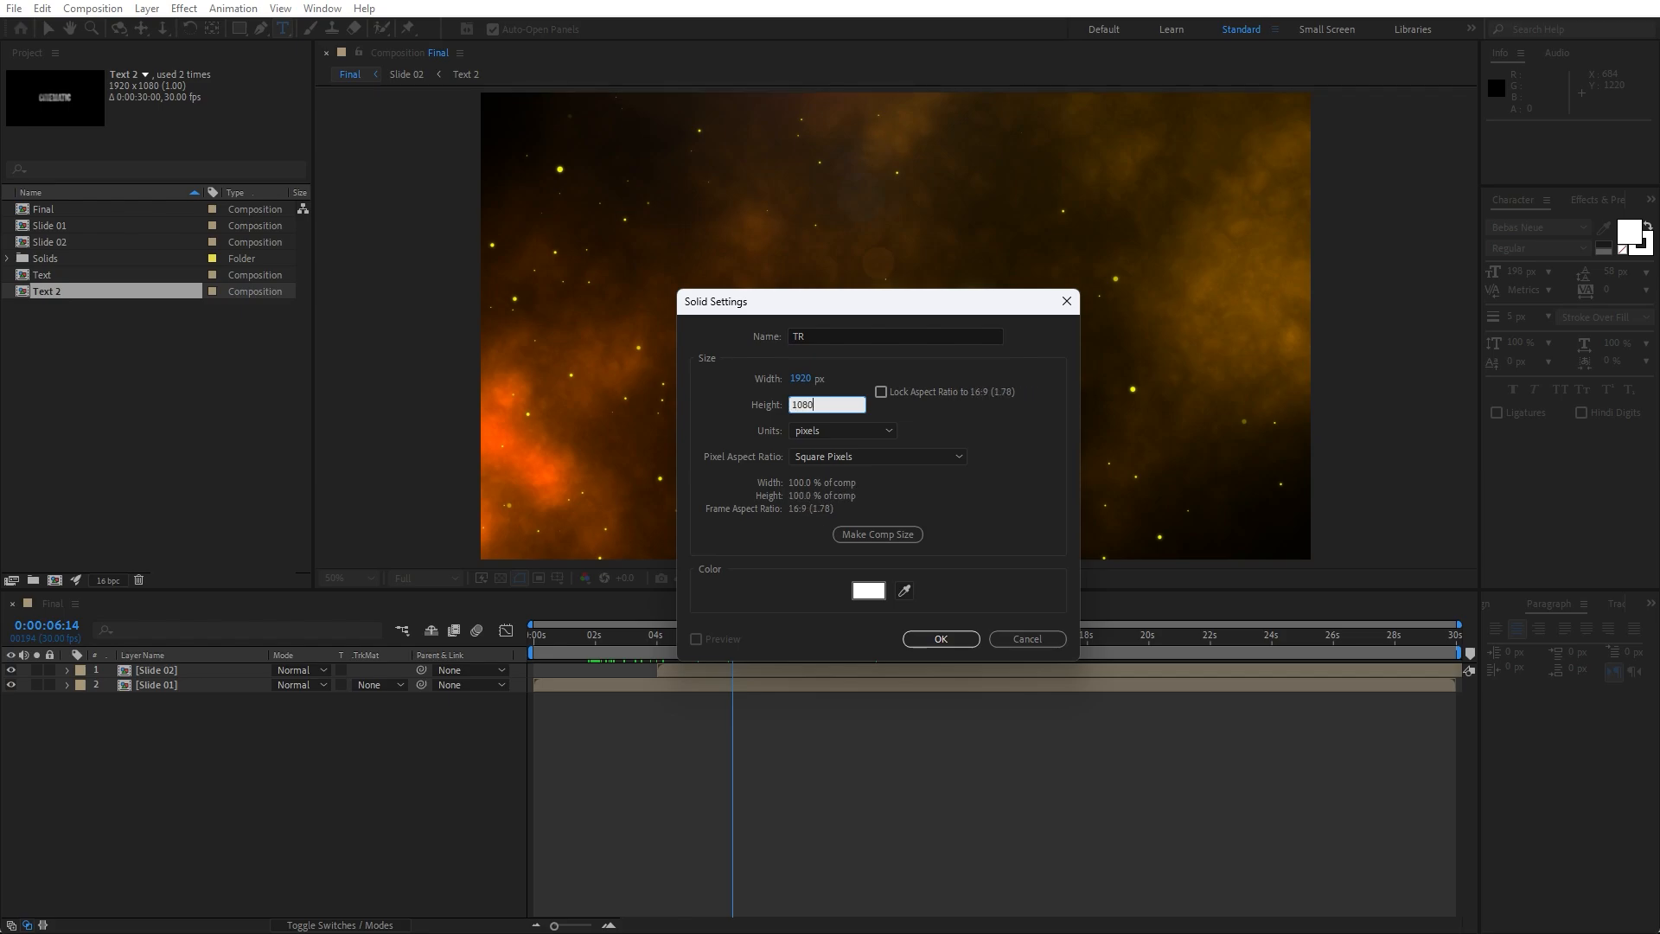
pyautogui.click(944, 637)
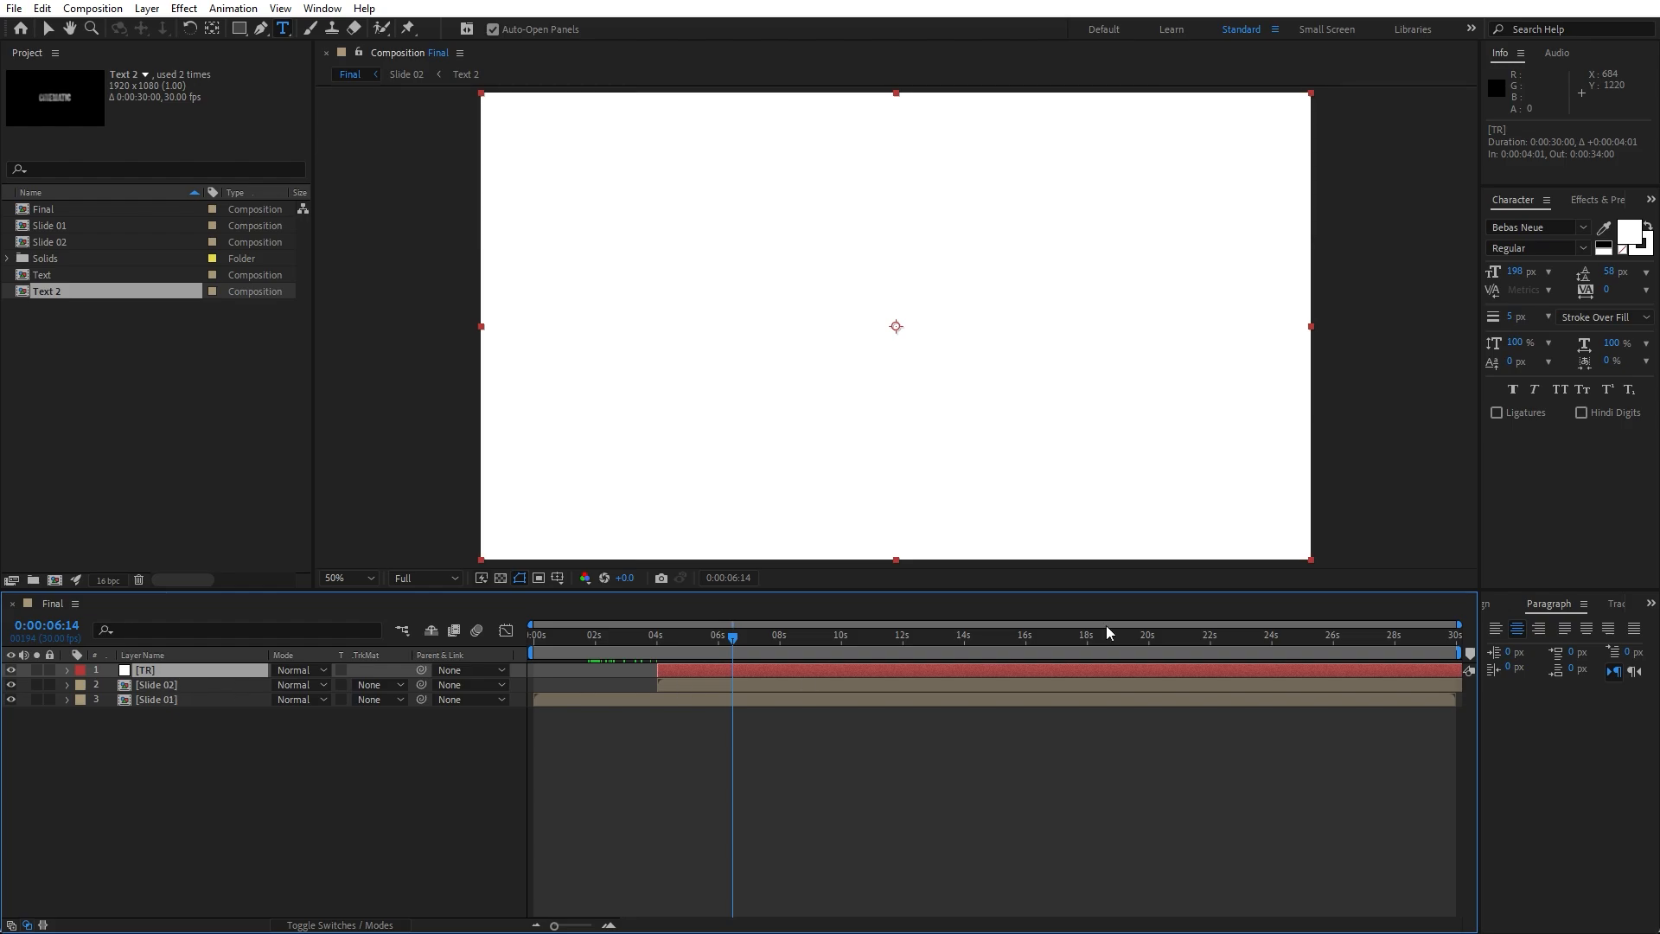
# - Find the CC Burn Film effect and apply it to the TR layer
pyautogui.click(1591, 200)
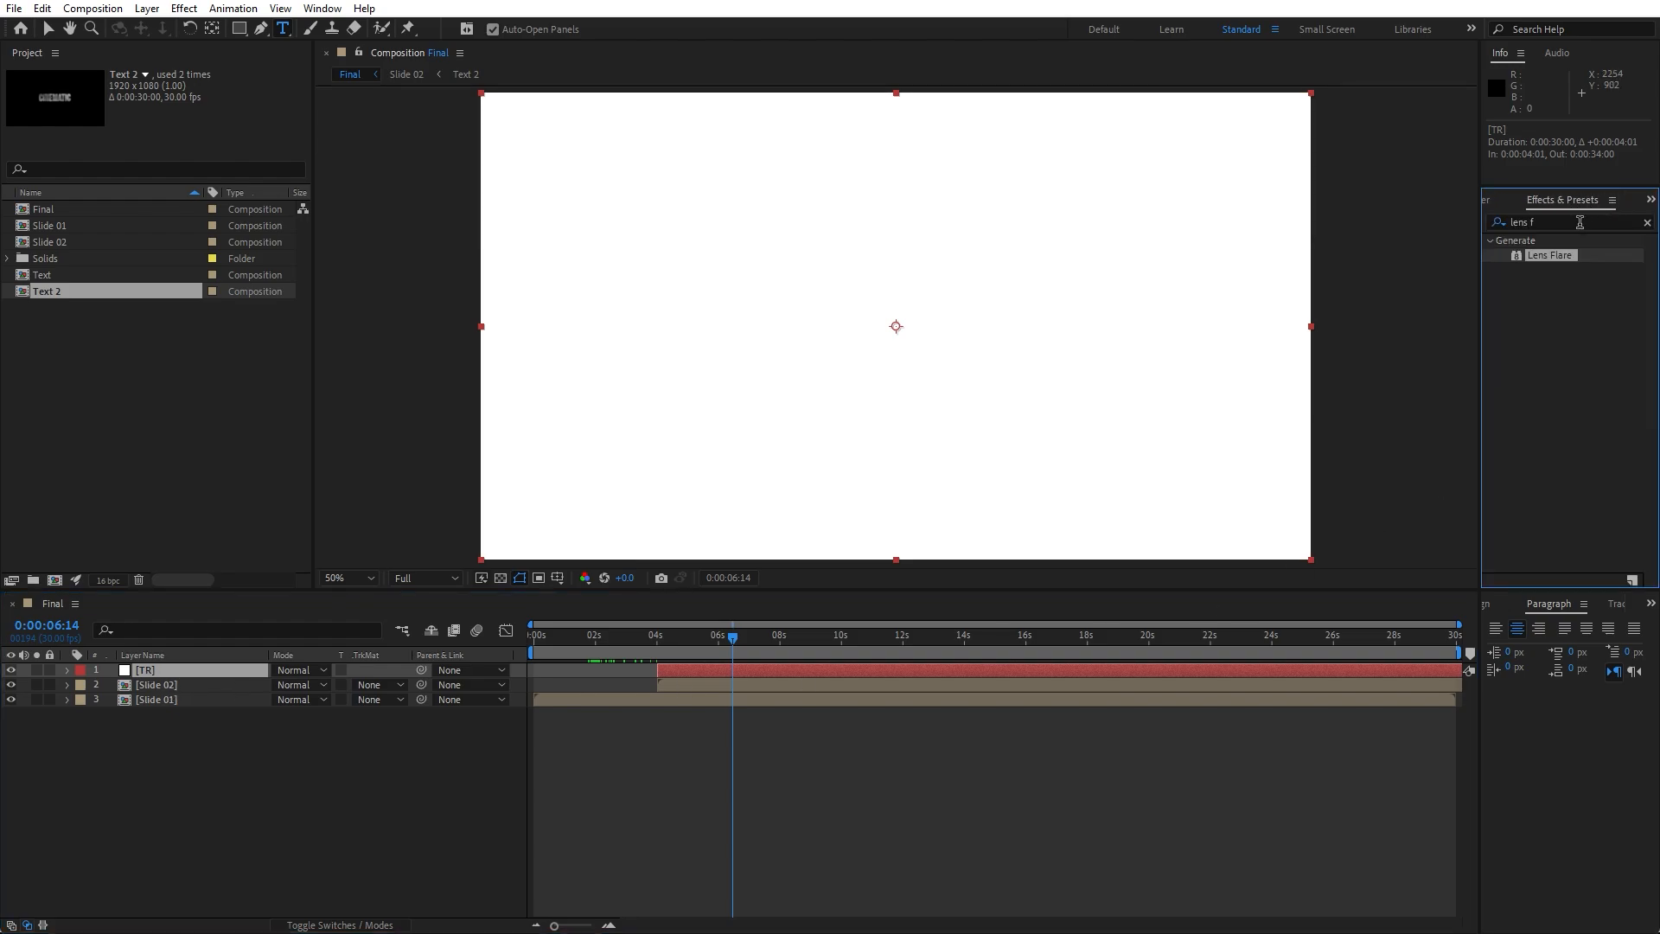
pyautogui.click(1579, 222)
pyautogui.write('burn')
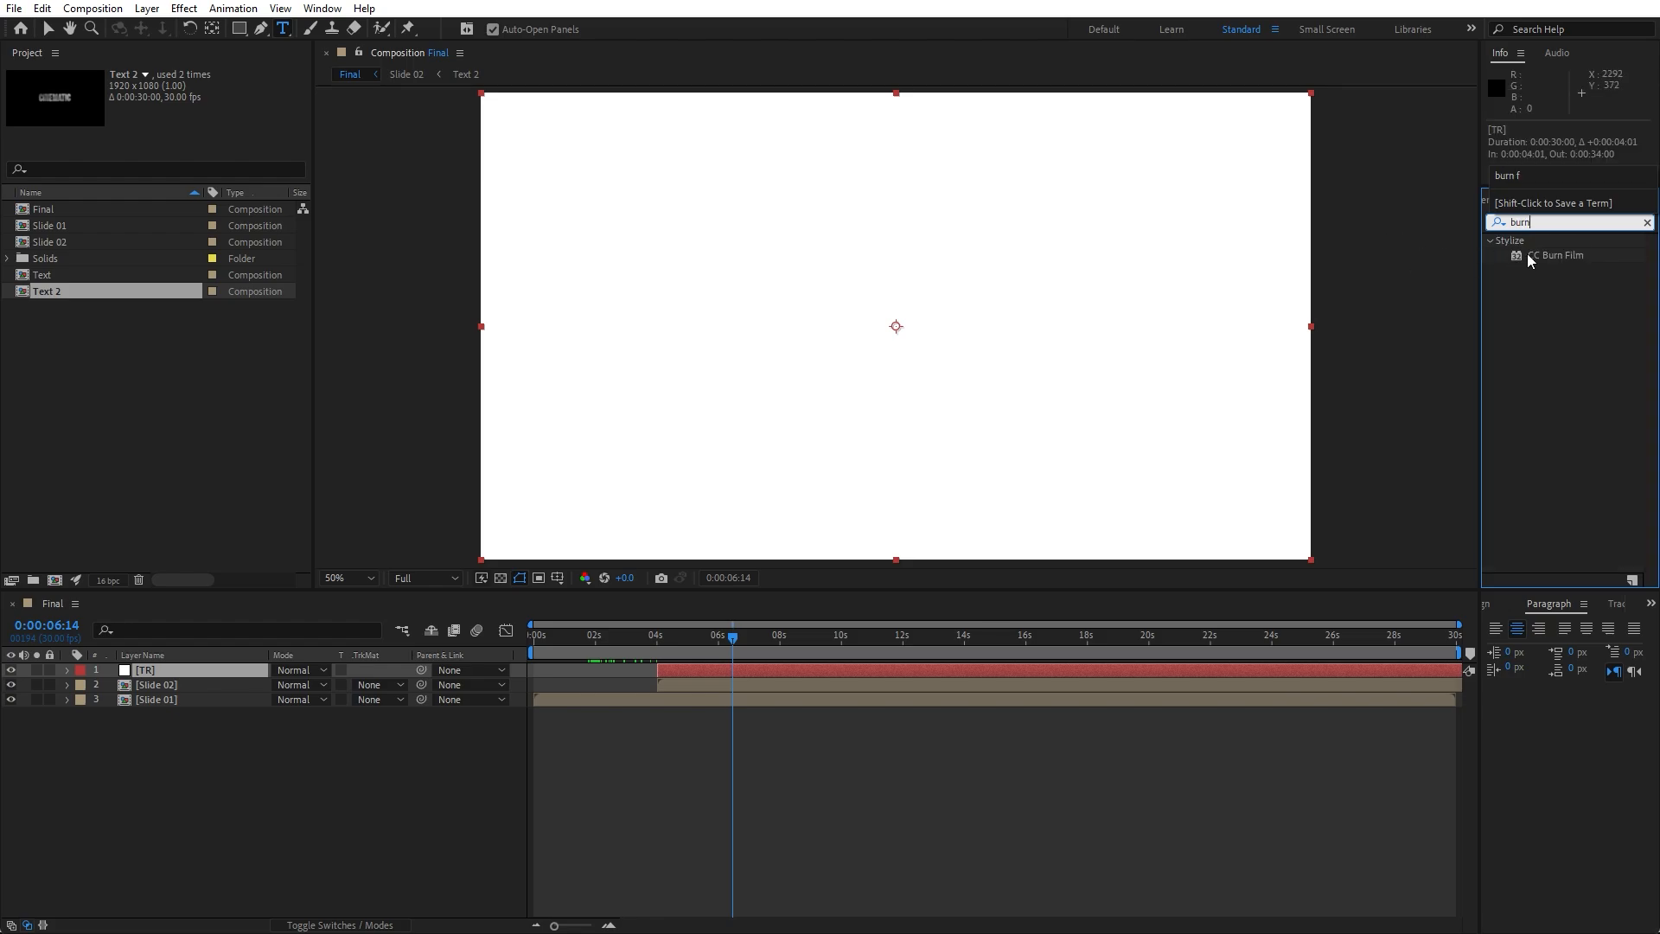
pyautogui.moveTo(1527, 252)
pyautogui.mouseDown()
pyautogui.moveTo(303, 666)
pyautogui.moveTo(252, 666)
pyautogui.mouseUp()
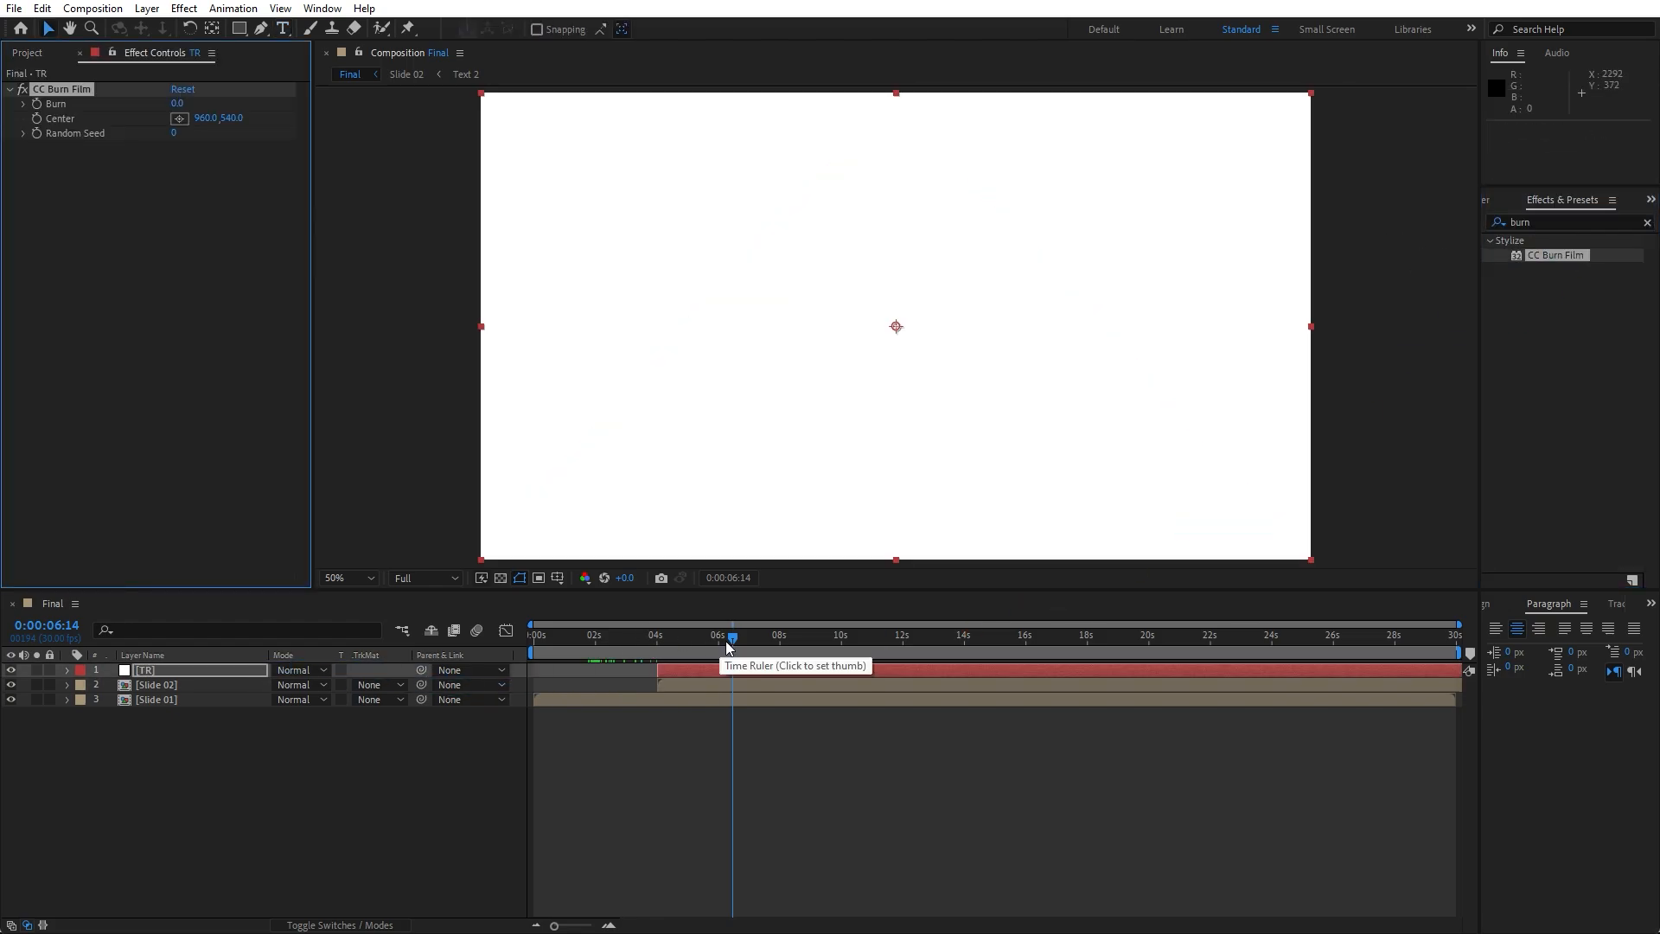
# - Animate TR's CC Burn Film Burn value from 0 at 0:00:04:01 to 100 at 0:00:08:00
pyautogui.moveTo(725, 641); pyautogui.dragTo(658, 652)
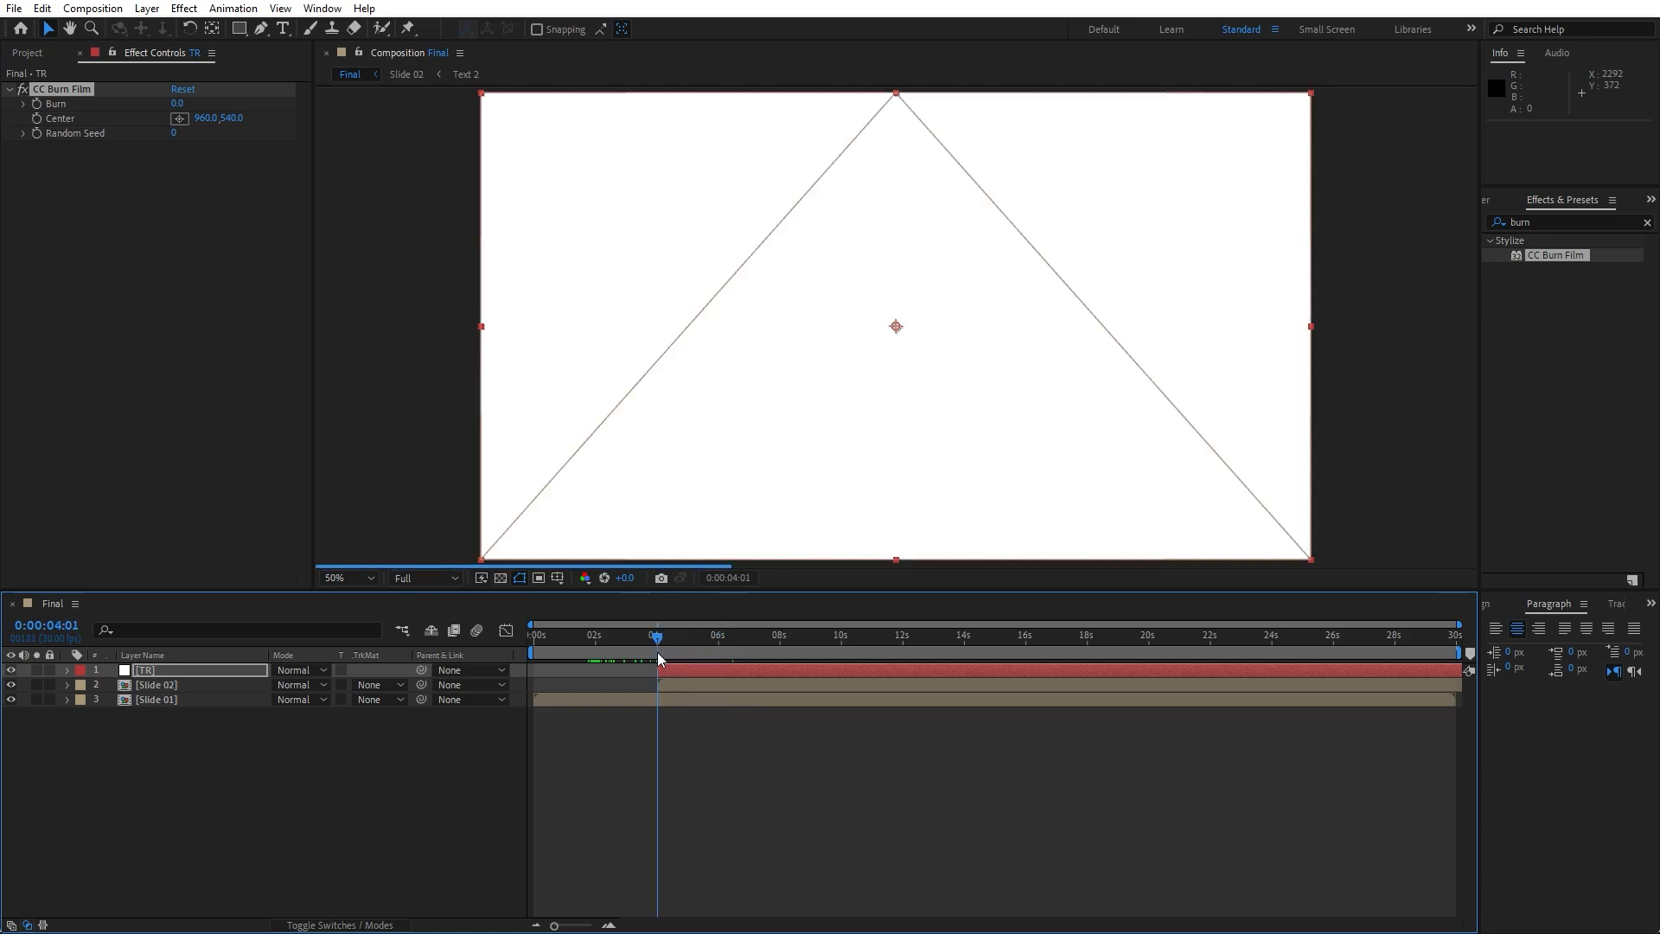
pyautogui.click(38, 105)
pyautogui.moveTo(659, 642); pyautogui.dragTo(781, 652)
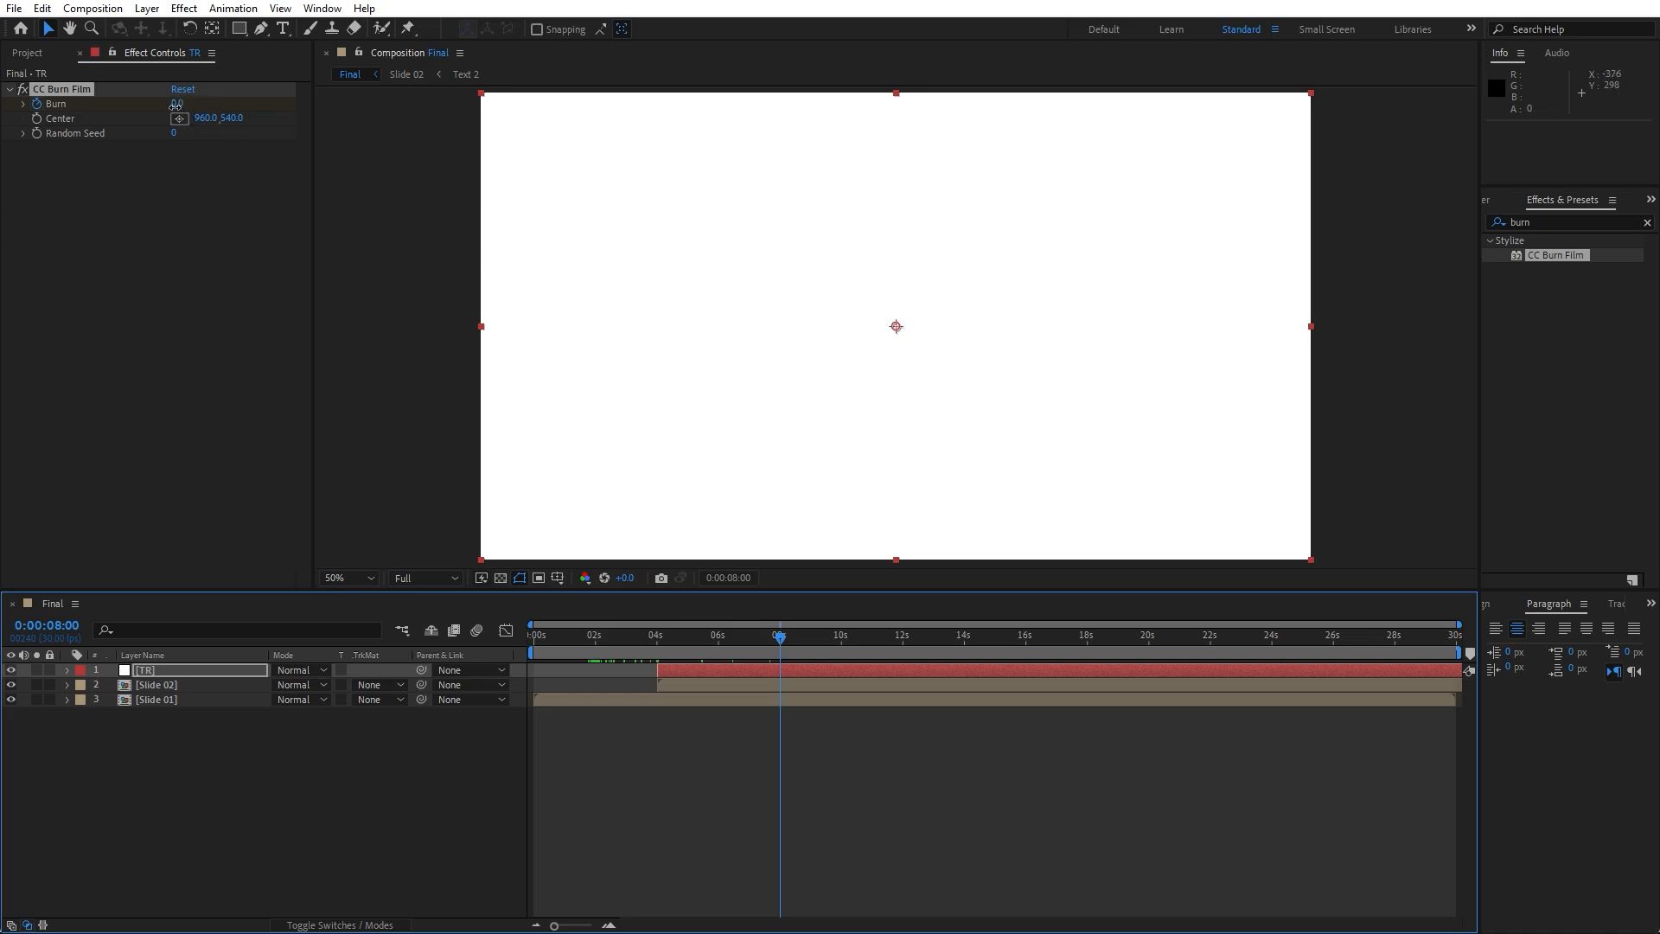
pyautogui.moveTo(176, 104); pyautogui.dragTo(261, 118)
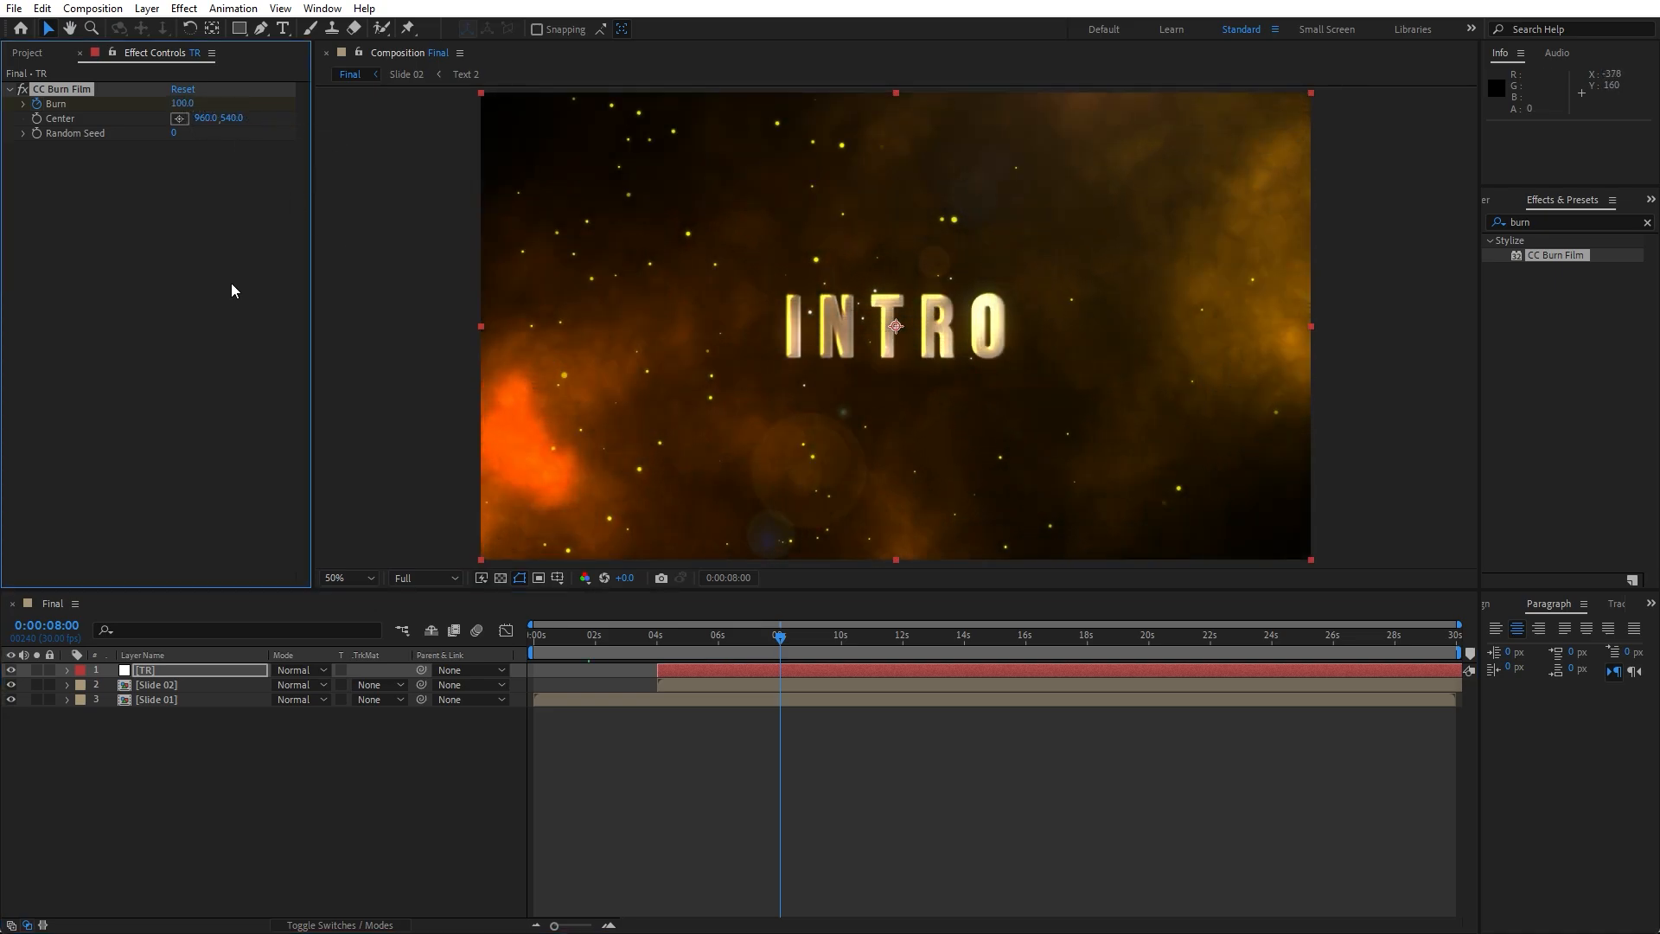
pyautogui.click(277, 803)
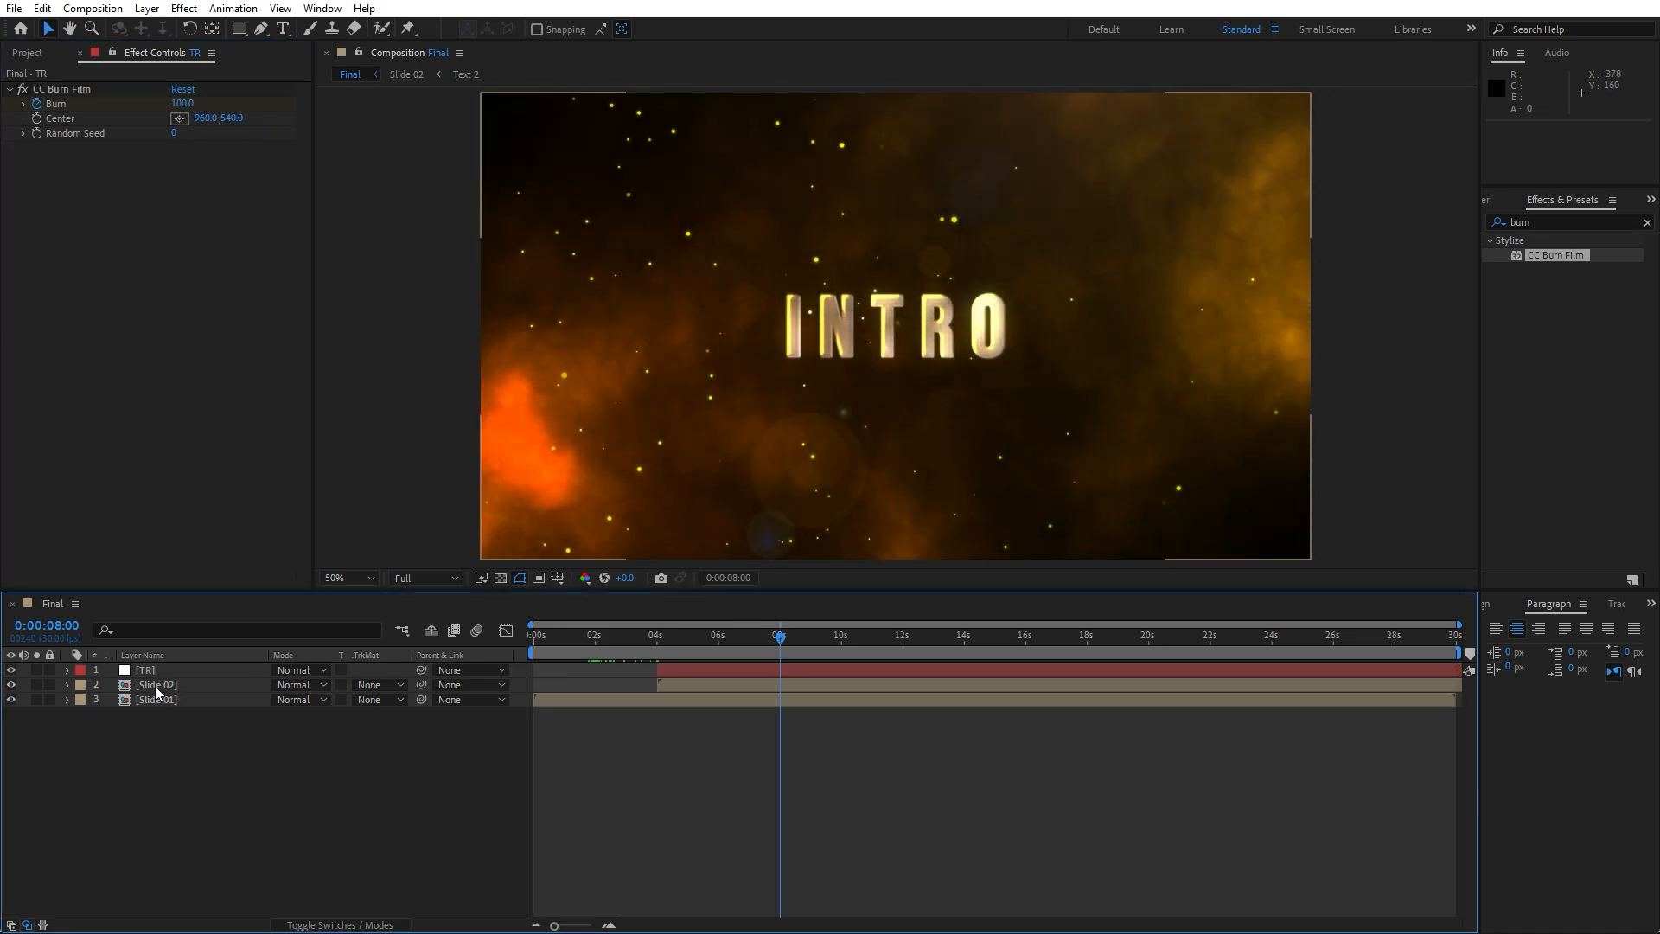
# - Set Slide 02's track matte to Luma Inverted using the TR layer, and preview the transition between the slides
pyautogui.click(156, 685)
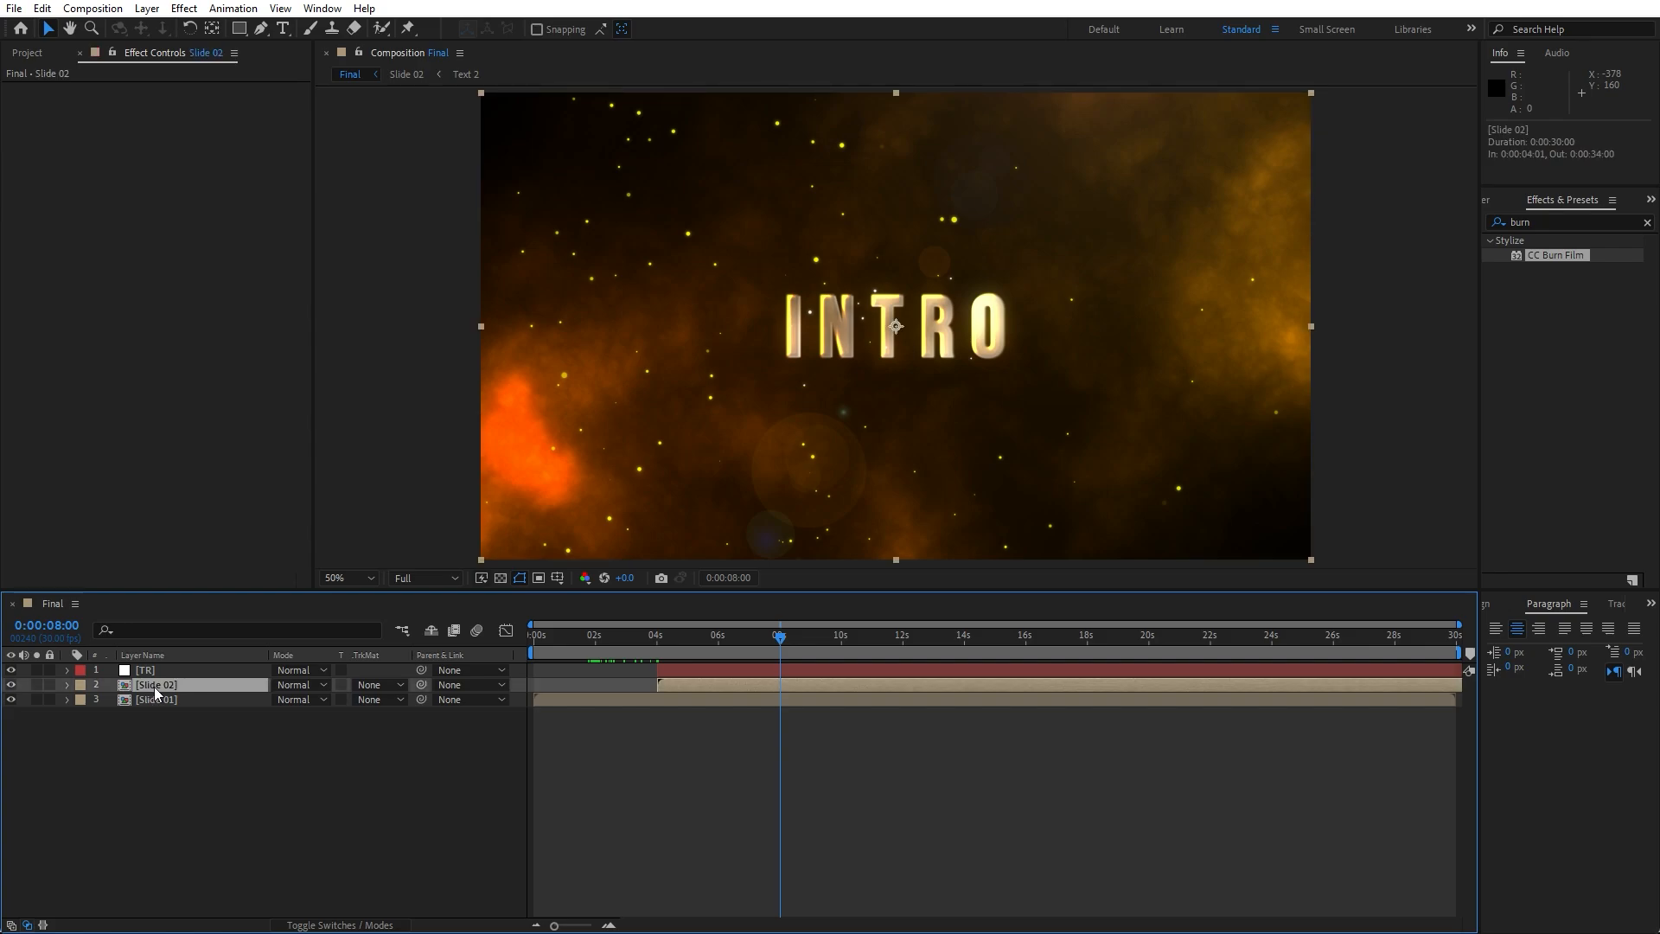
pyautogui.click(374, 684)
pyautogui.click(446, 787)
pyautogui.moveTo(703, 636)
pyautogui.mouseDown()
pyautogui.moveTo(651, 640)
pyautogui.moveTo(684, 644)
pyautogui.mouseUp()
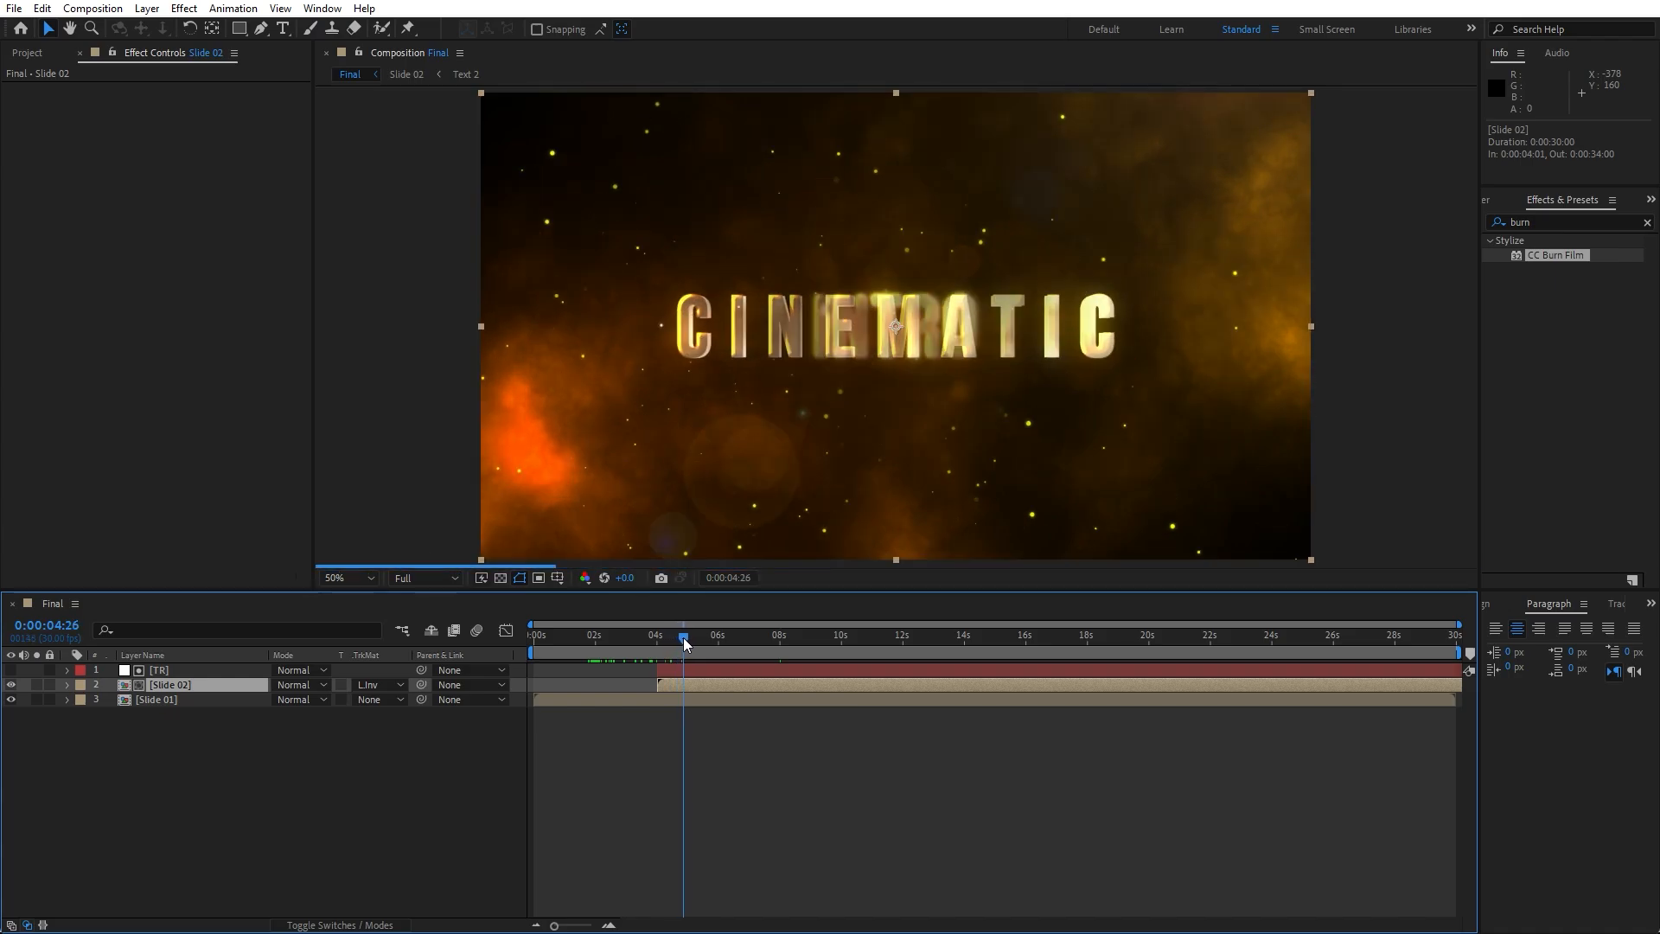
pyautogui.press('space')
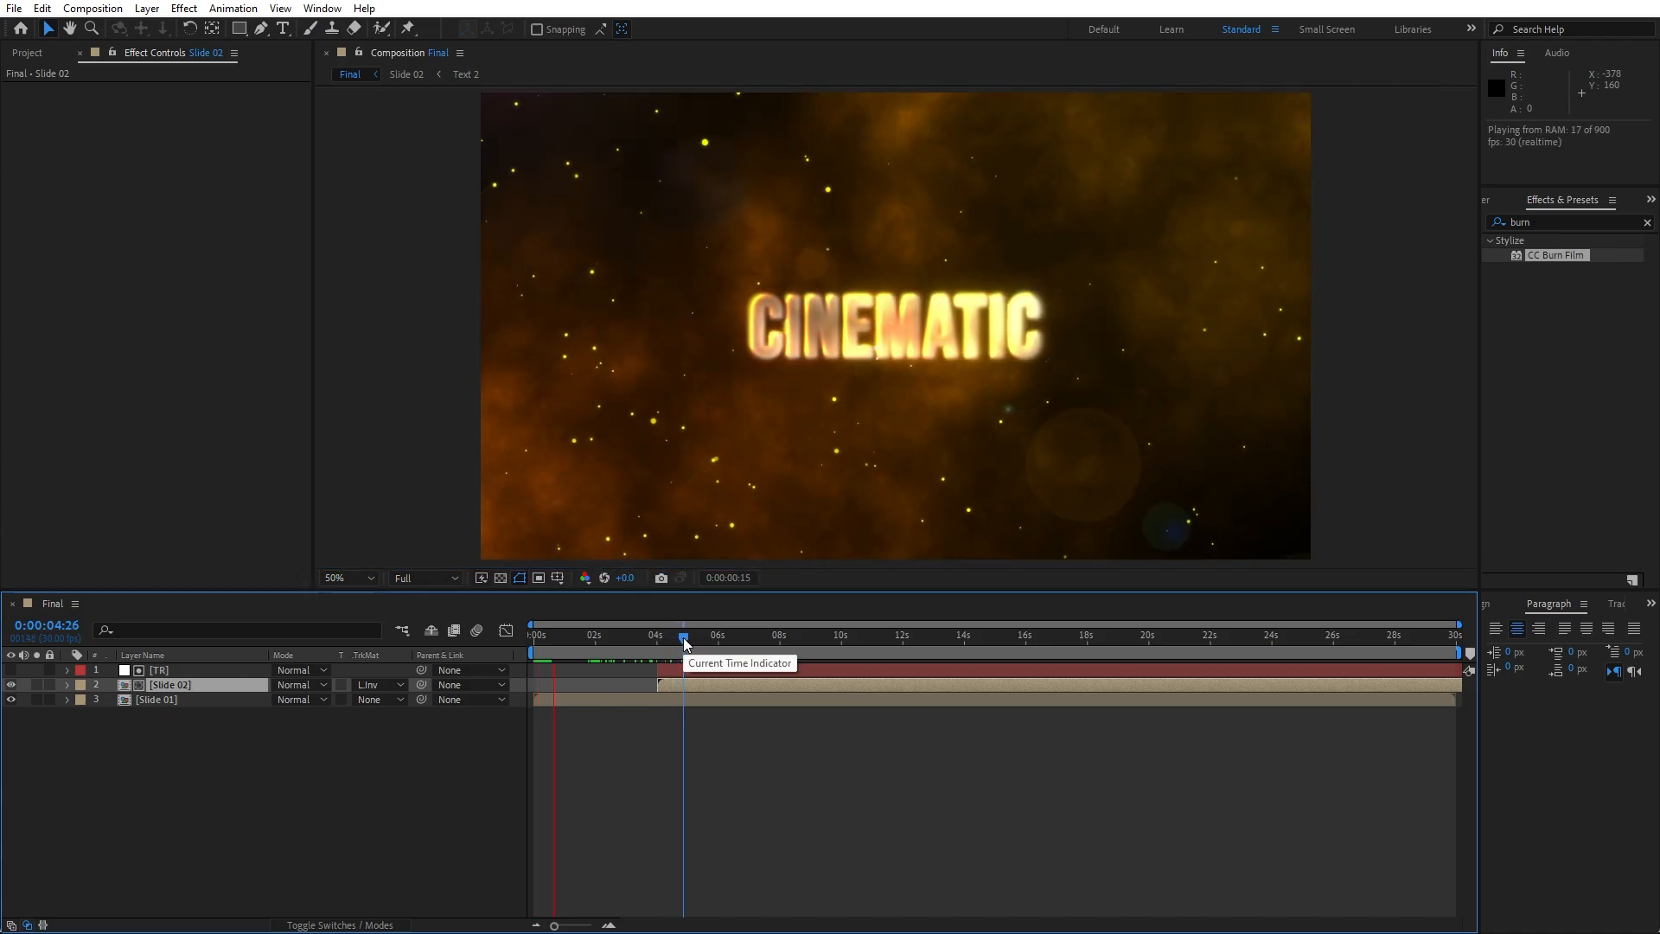
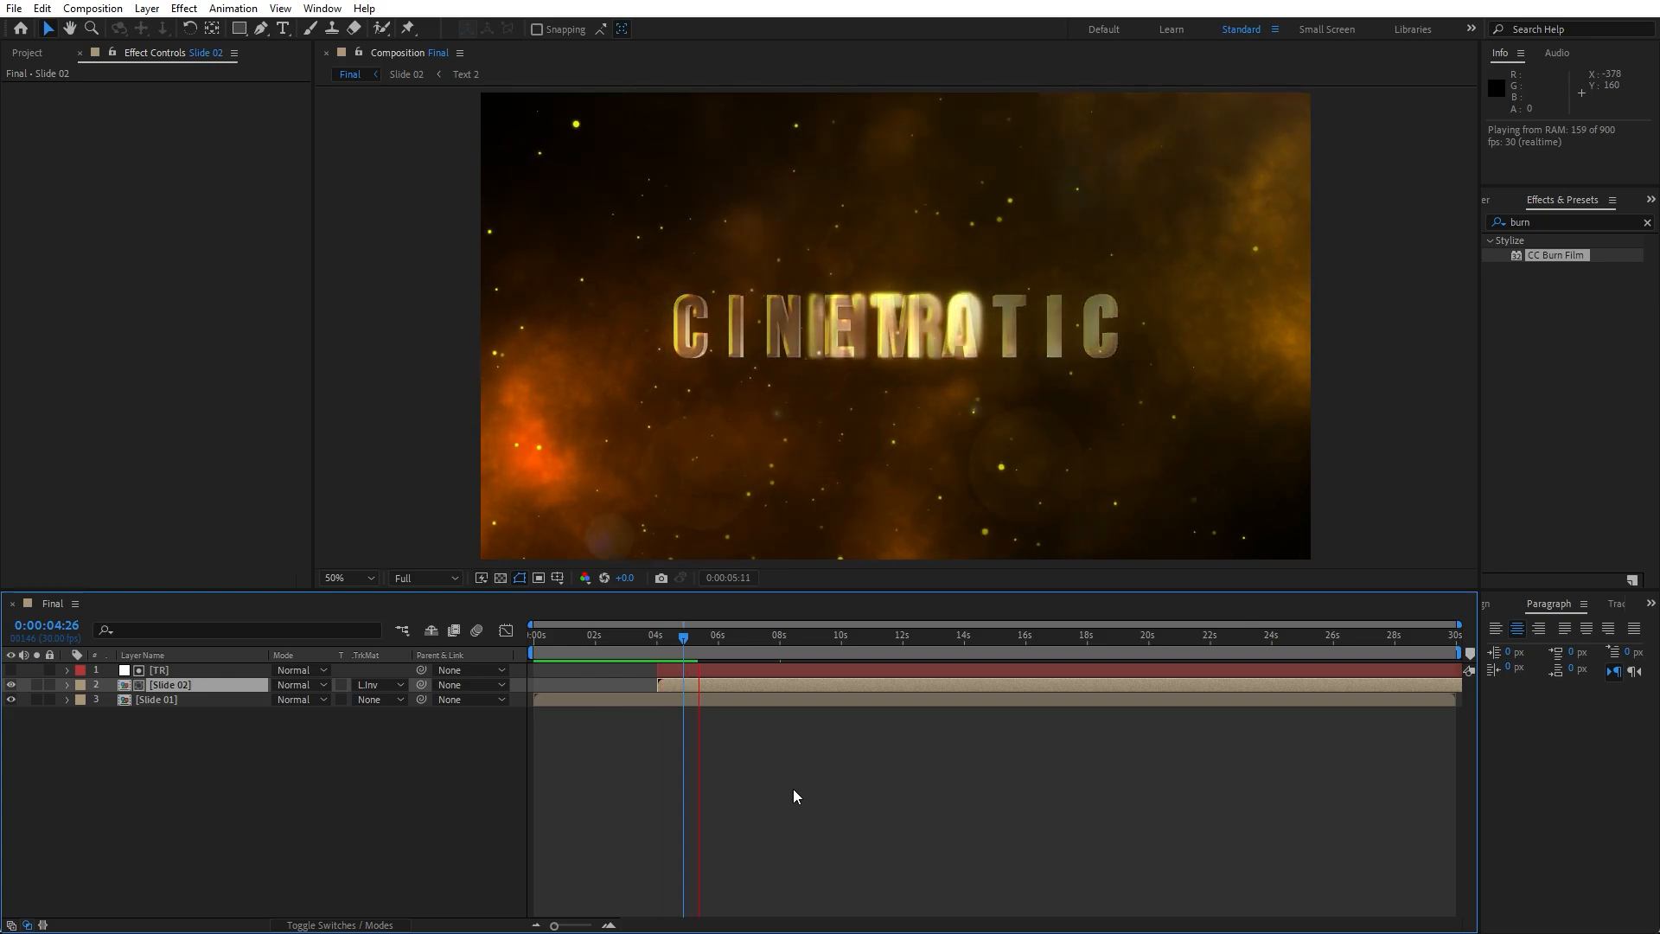
# - Animate Slide 01's Opacity from 100% at about the 3-second mark to 0% at 0:00:04:26
pyautogui.moveTo(697, 648); pyautogui.dragTo(755, 645)
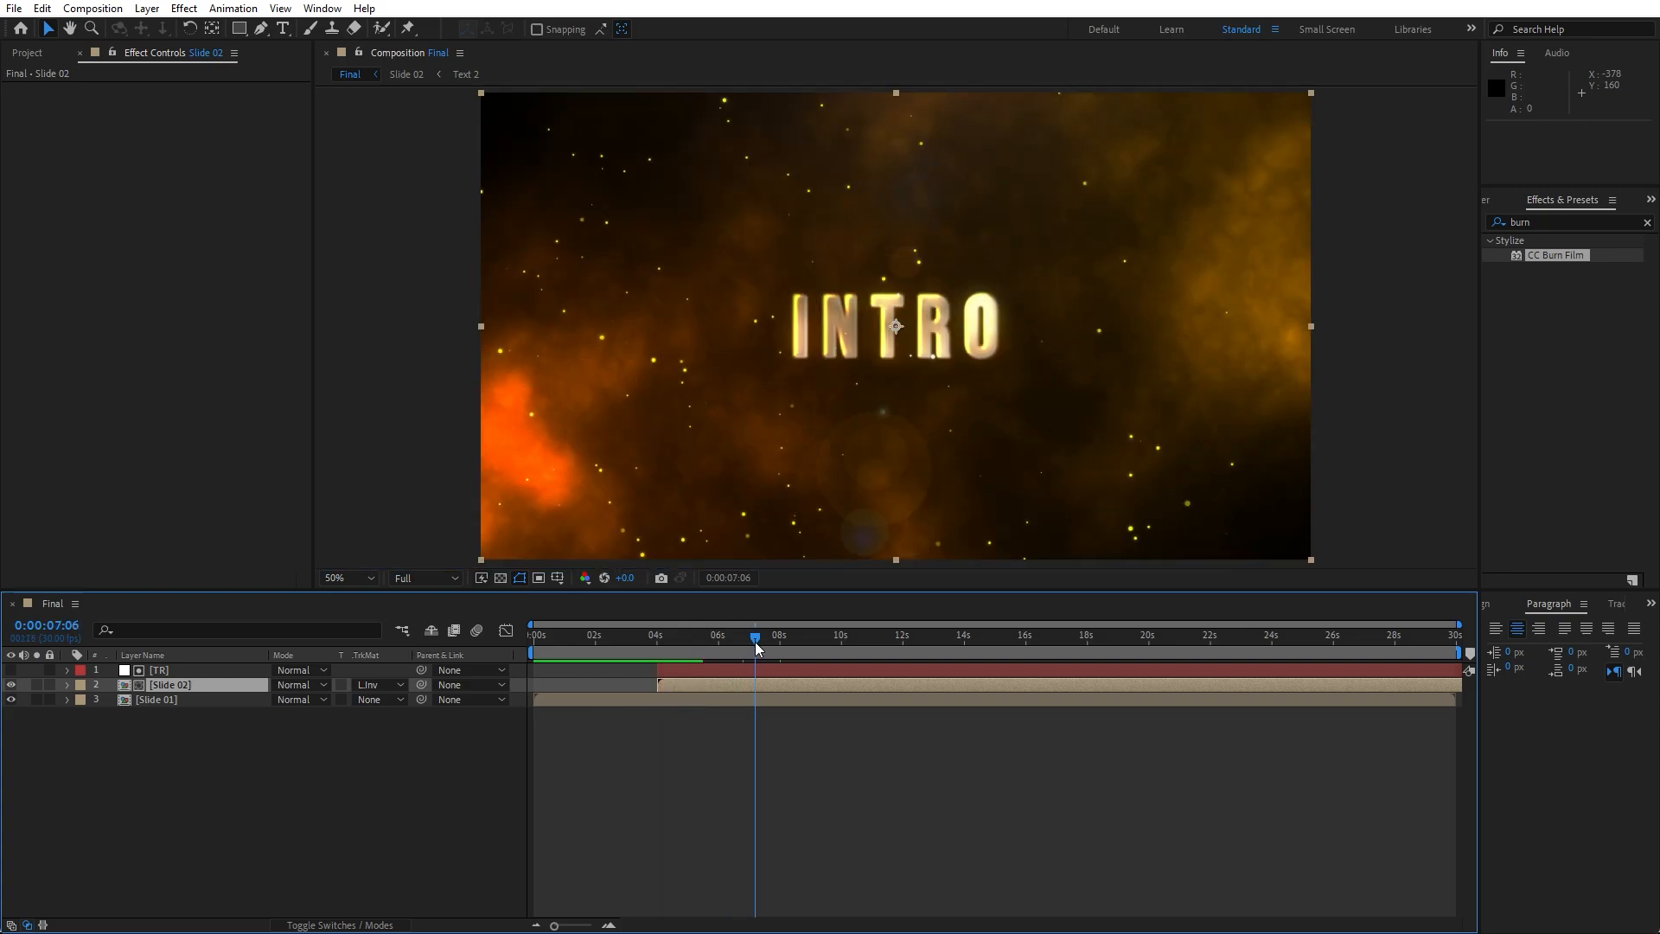
pyautogui.click(172, 699)
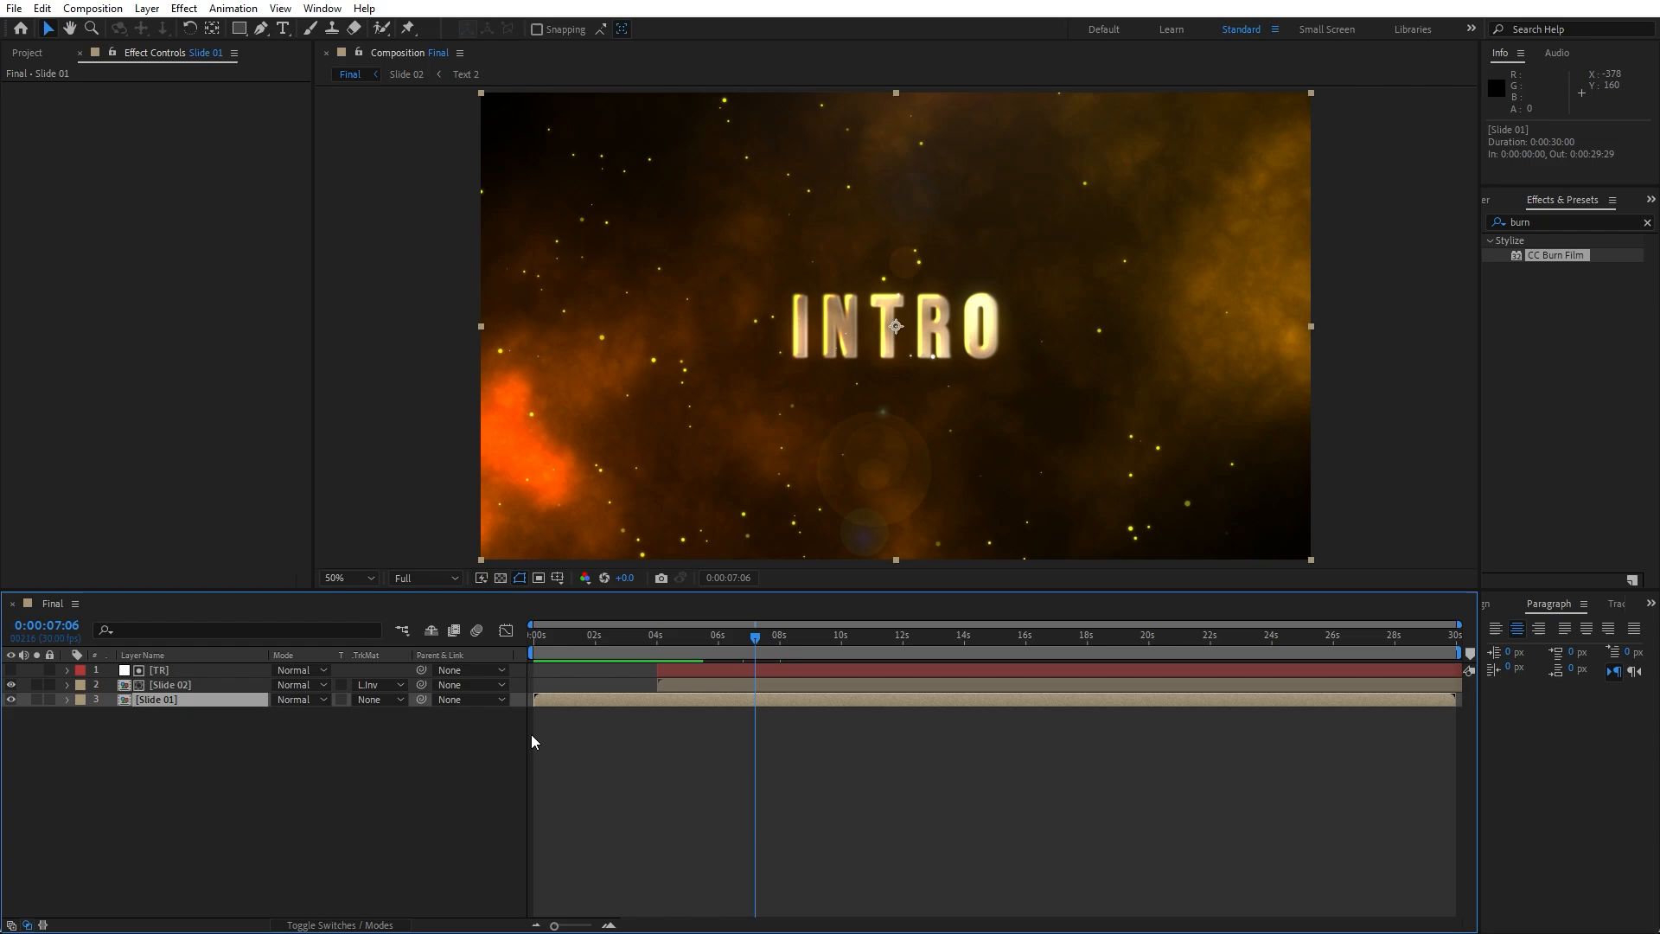
pyautogui.moveTo(755, 641); pyautogui.dragTo(683, 645)
pyautogui.press('t')
pyautogui.click(111, 714)
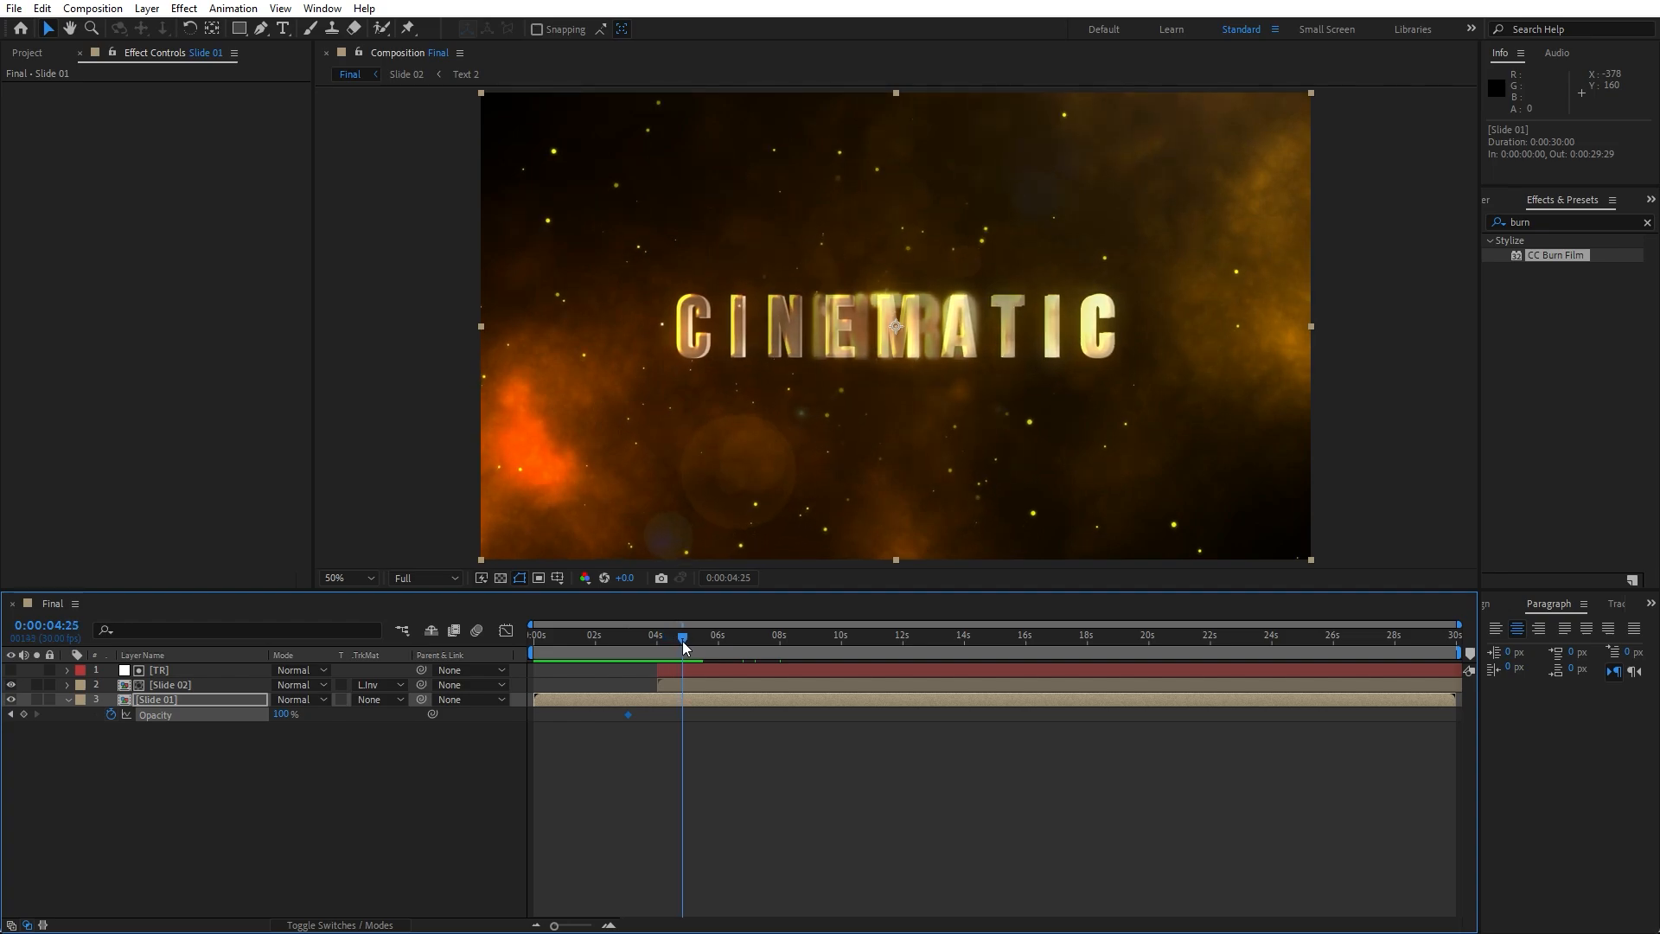
pyautogui.moveTo(284, 720); pyautogui.dragTo(184, 721)
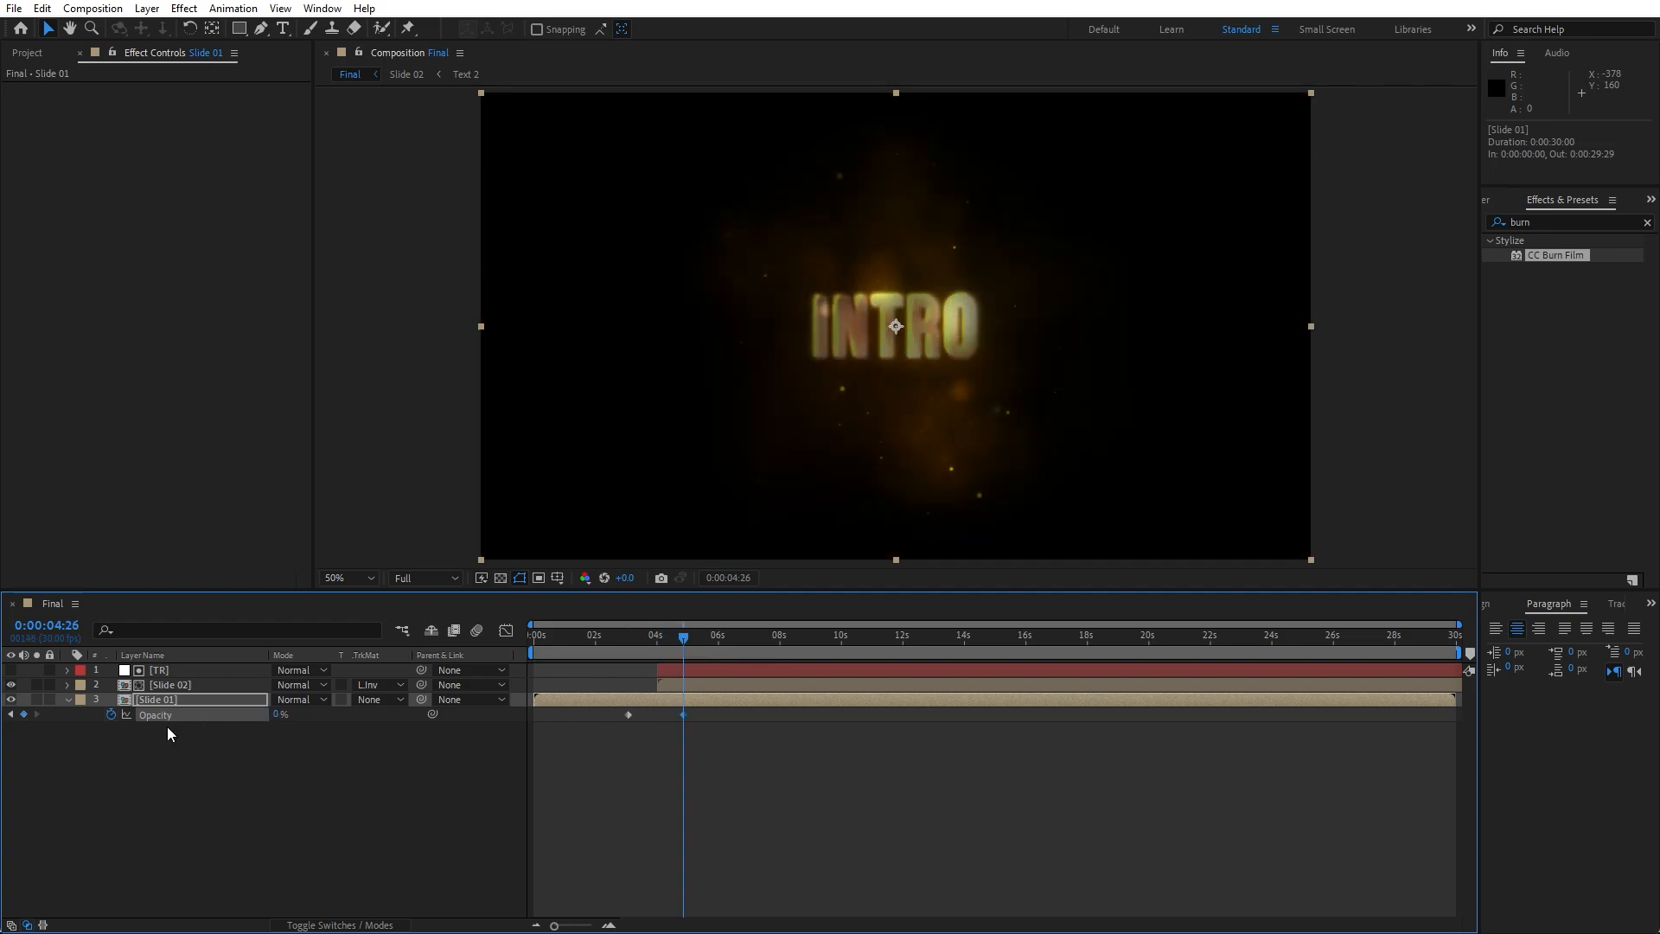
pyautogui.click(213, 816)
pyautogui.click(68, 700)
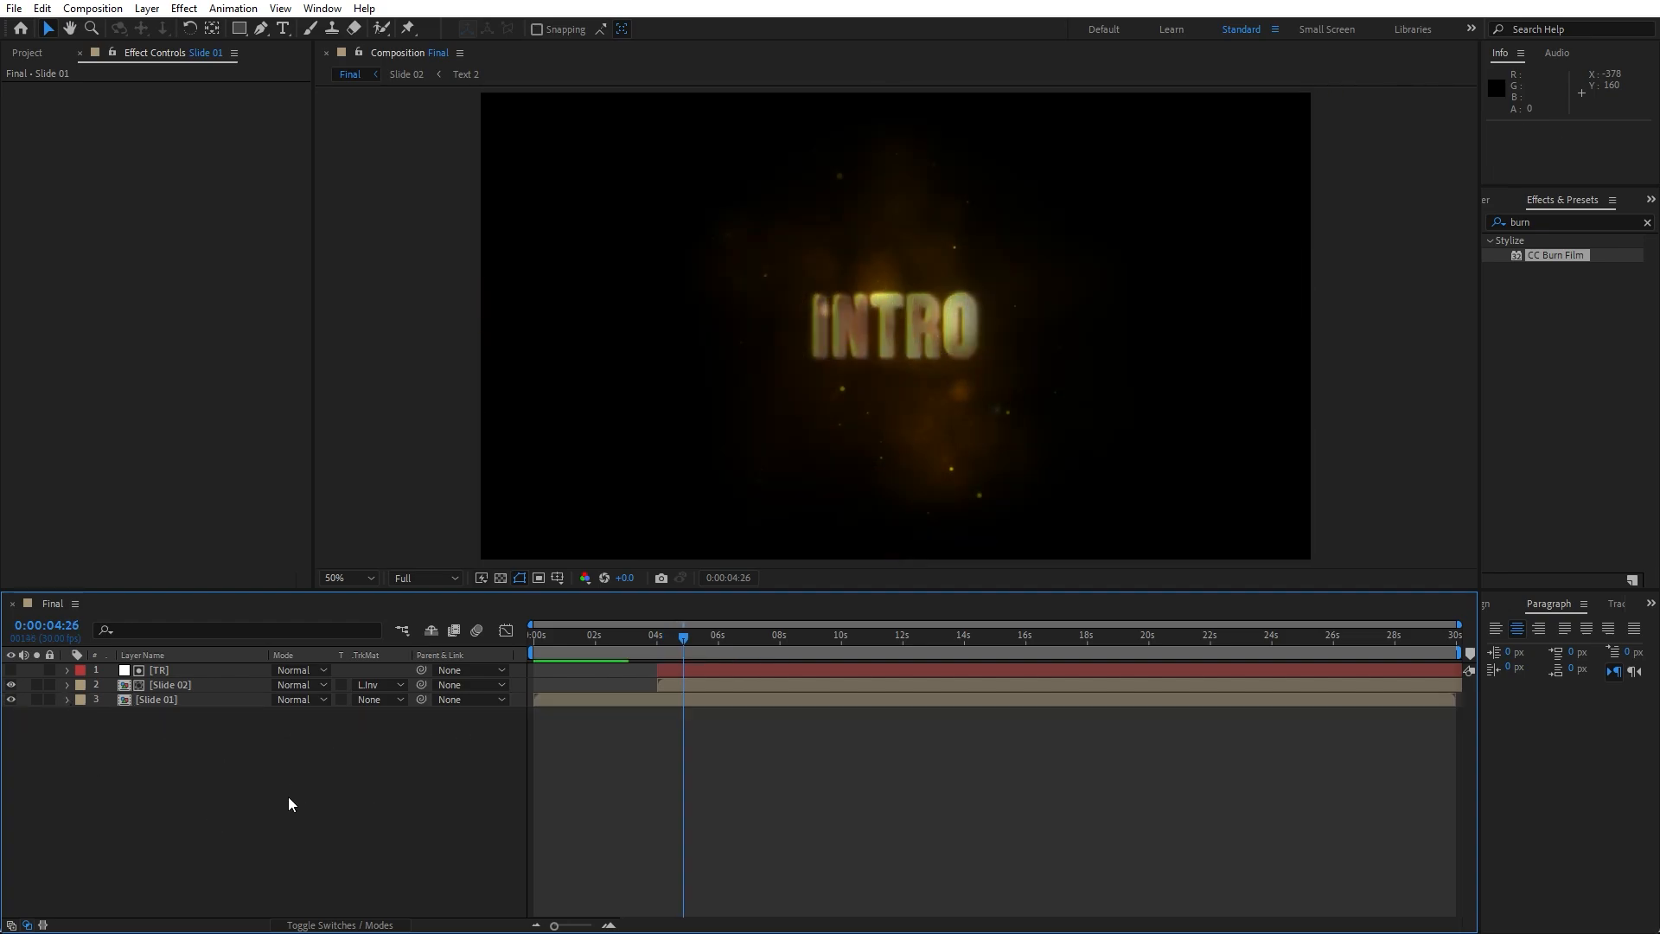
# - Create a white 1920 x 1080 px solid named BG in Final and place it below Slide 01
pyautogui.rightClick(183, 812)
pyautogui.moveTo(289, 596)
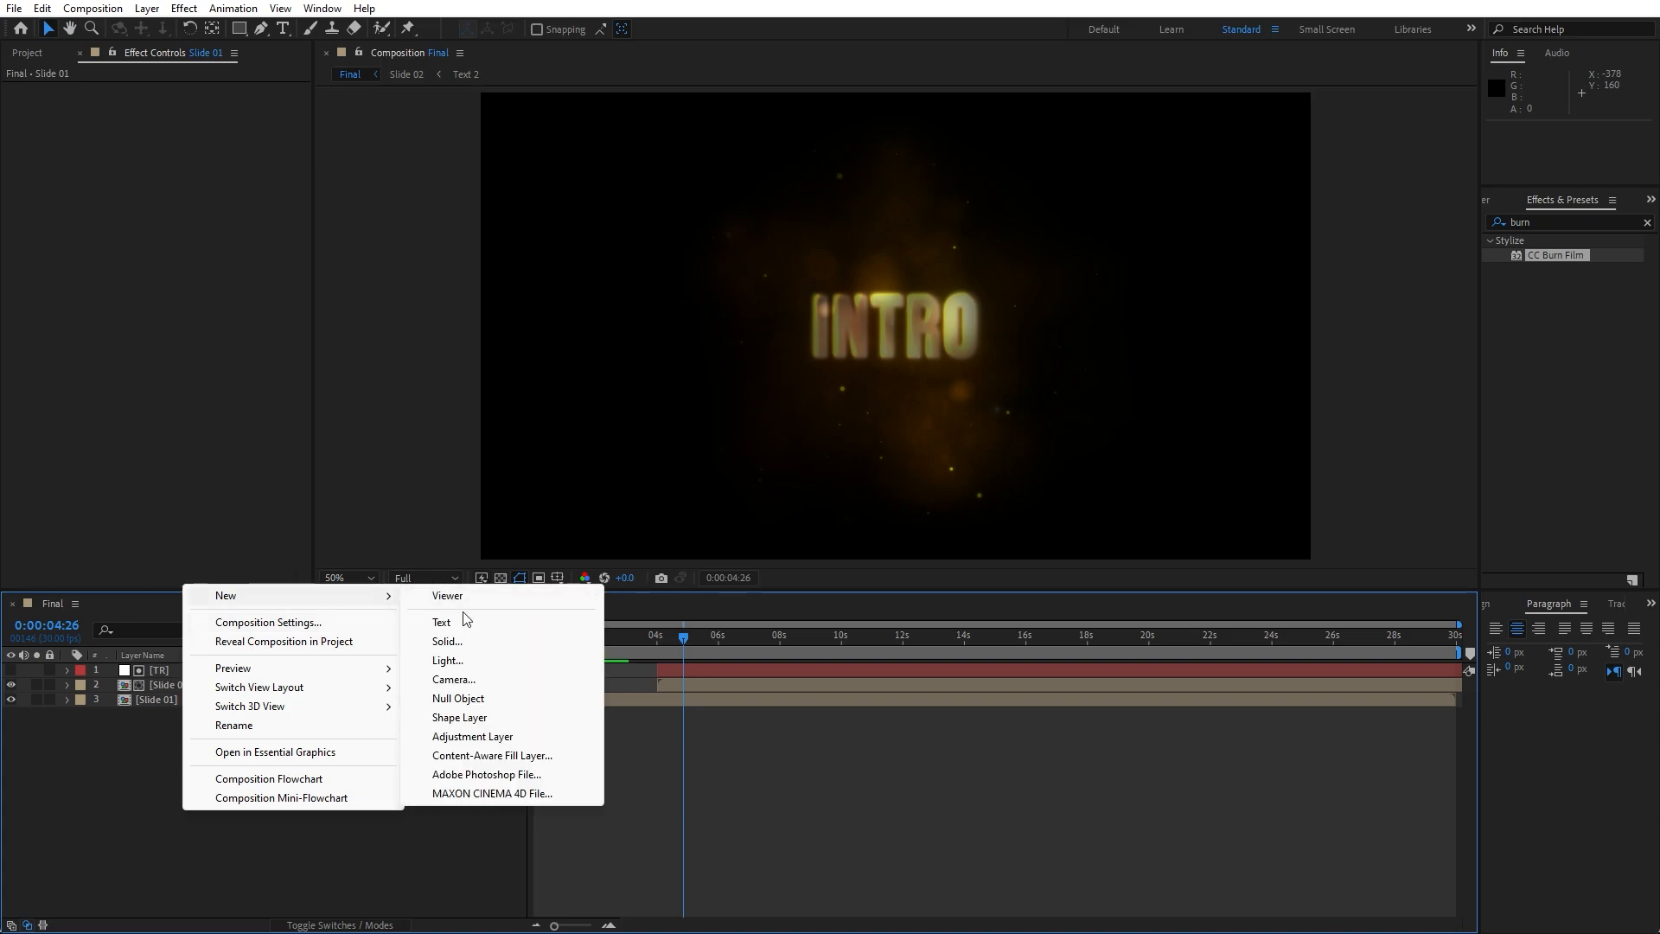
pyautogui.click(472, 642)
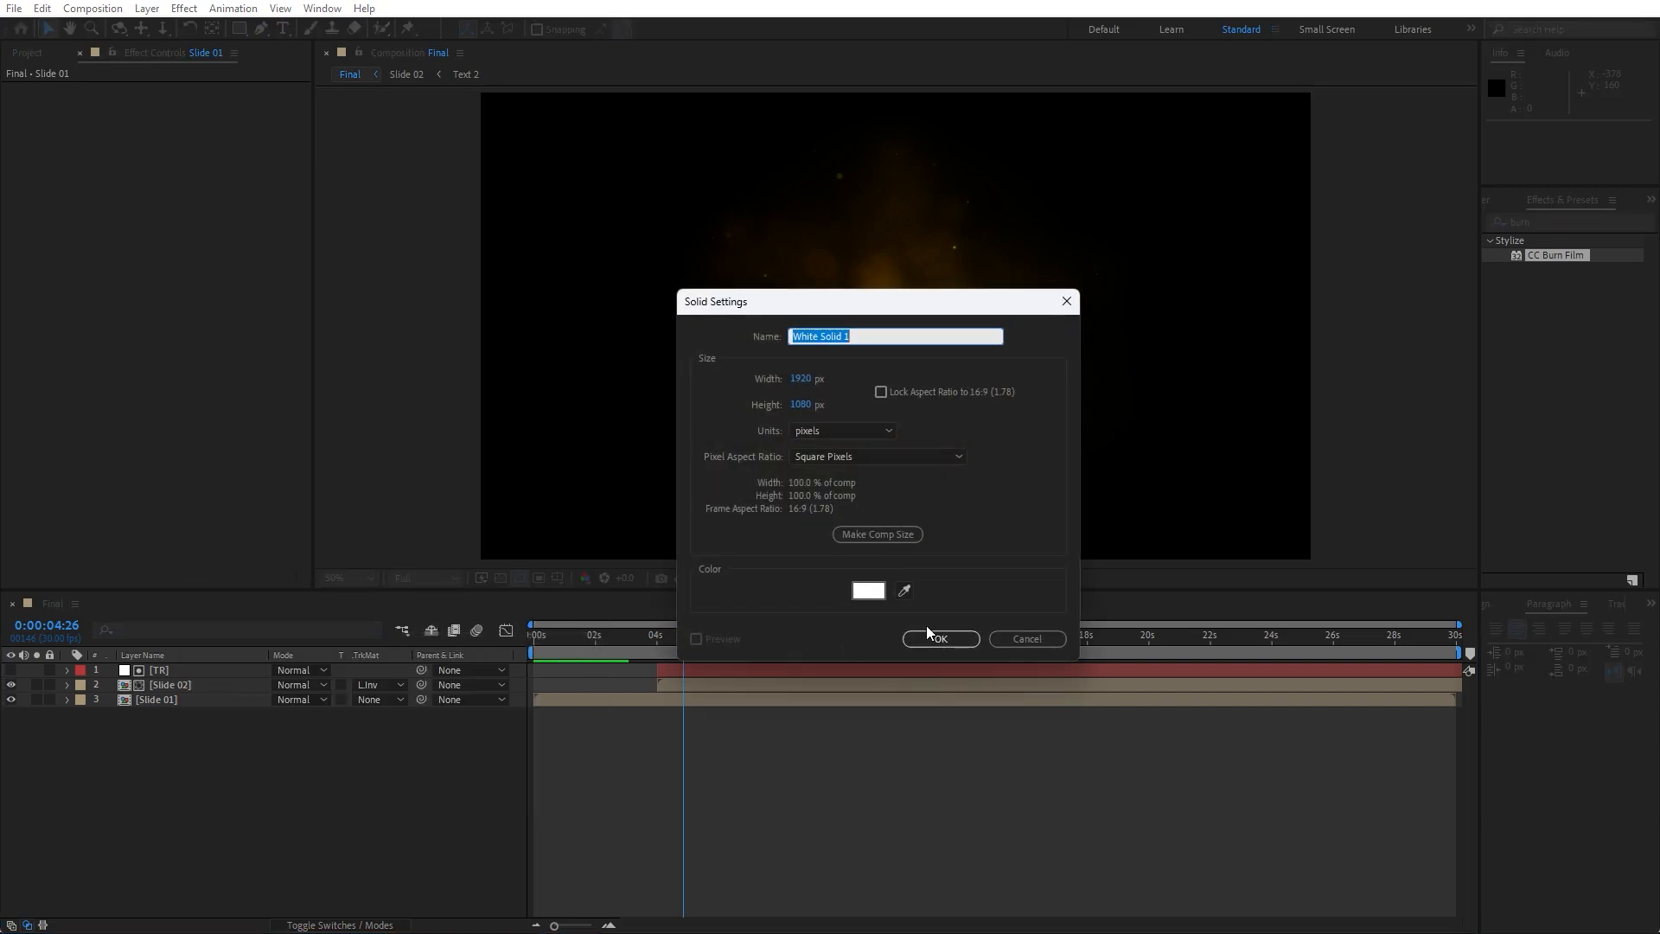
pyautogui.click(941, 638)
pyautogui.moveTo(163, 671); pyautogui.dragTo(158, 778)
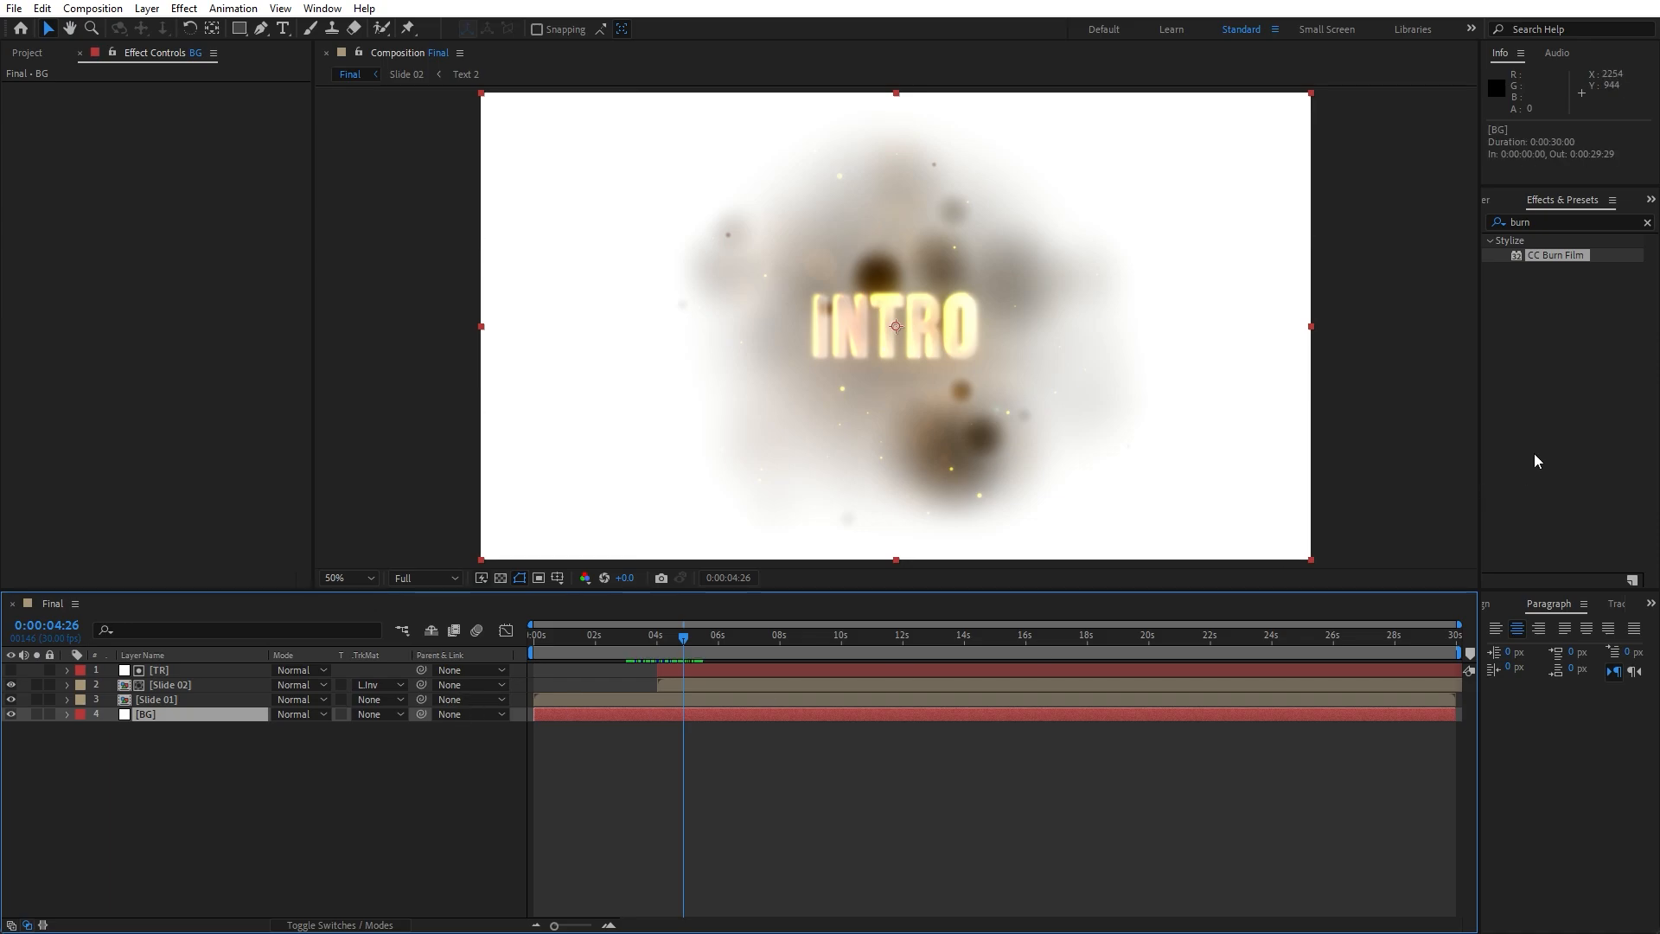
# - Apply the Fill effect to the BG layer with black (000000), and preview the transition between the slides
pyautogui.click(1579, 221)
pyautogui.write('fill')
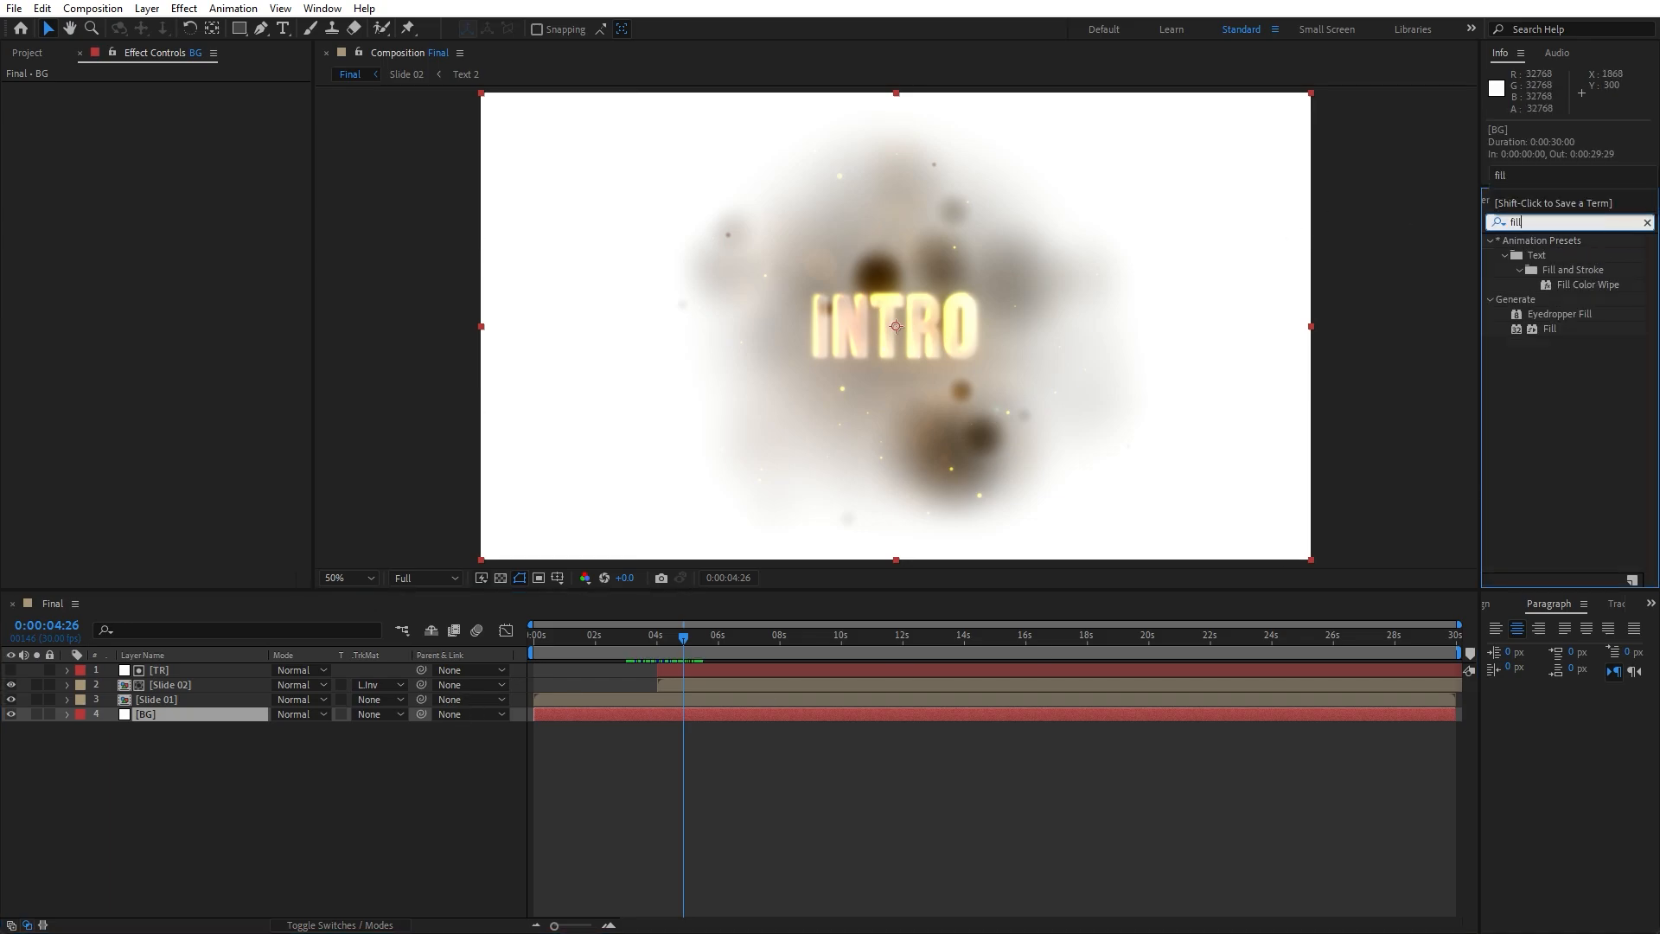
pyautogui.moveTo(1546, 329); pyautogui.dragTo(199, 715)
pyautogui.click(178, 134)
pyautogui.moveTo(741, 653); pyautogui.dragTo(484, 877)
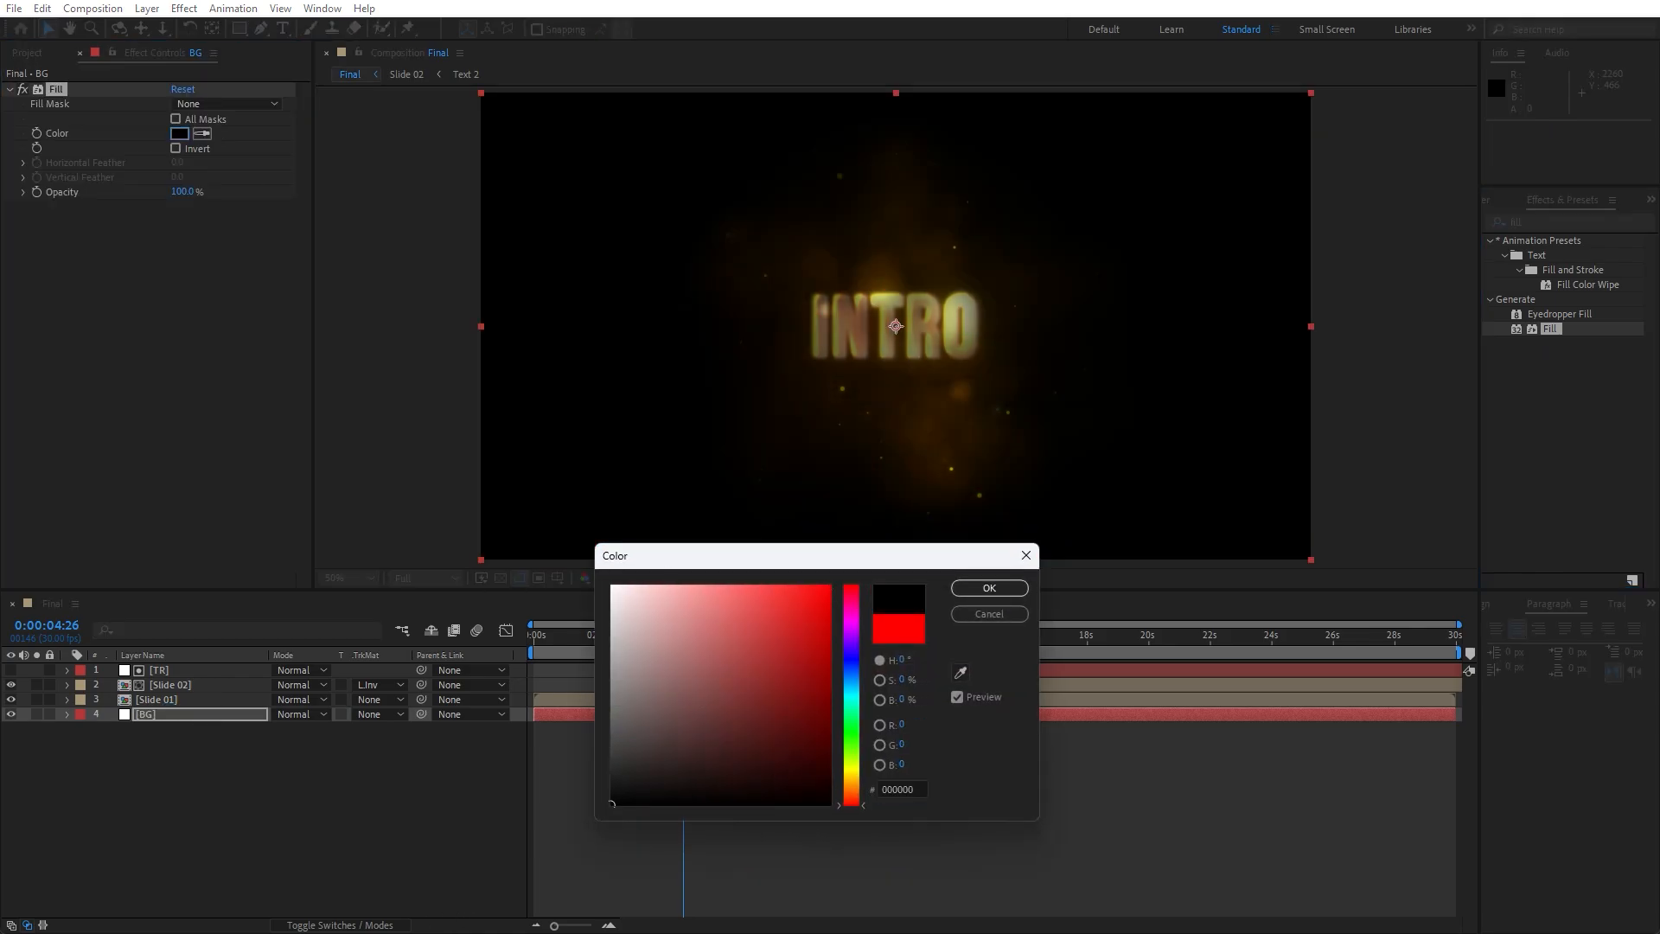
pyautogui.click(1013, 588)
pyautogui.moveTo(532, 647); pyautogui.dragTo(606, 647)
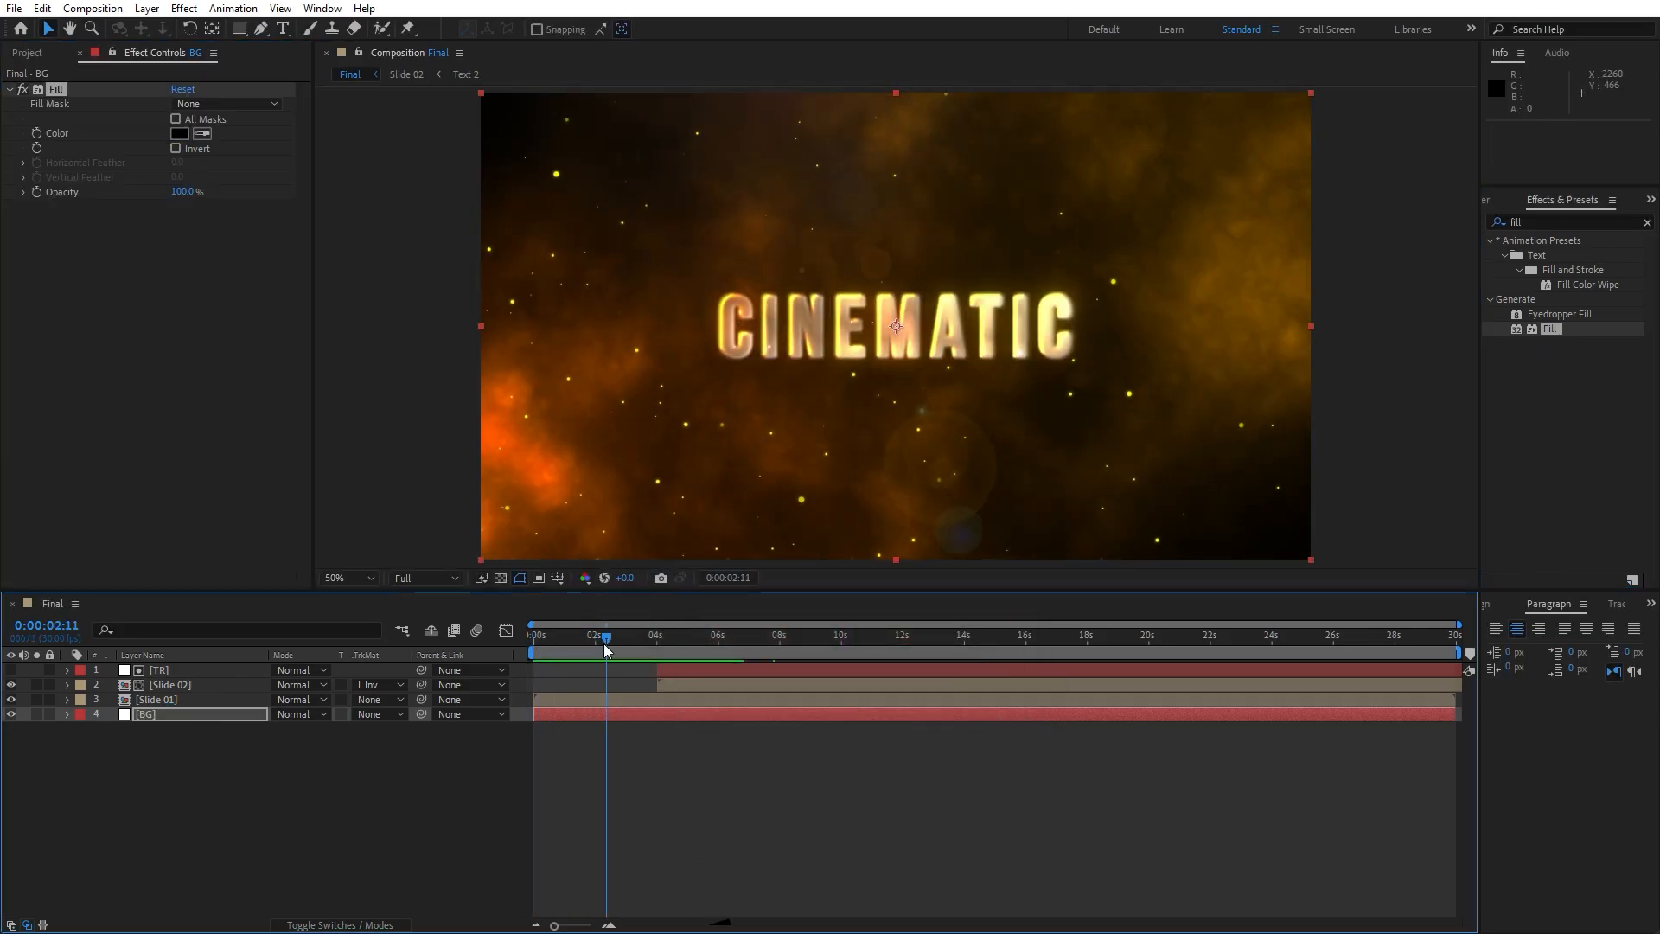
pyautogui.press('space')
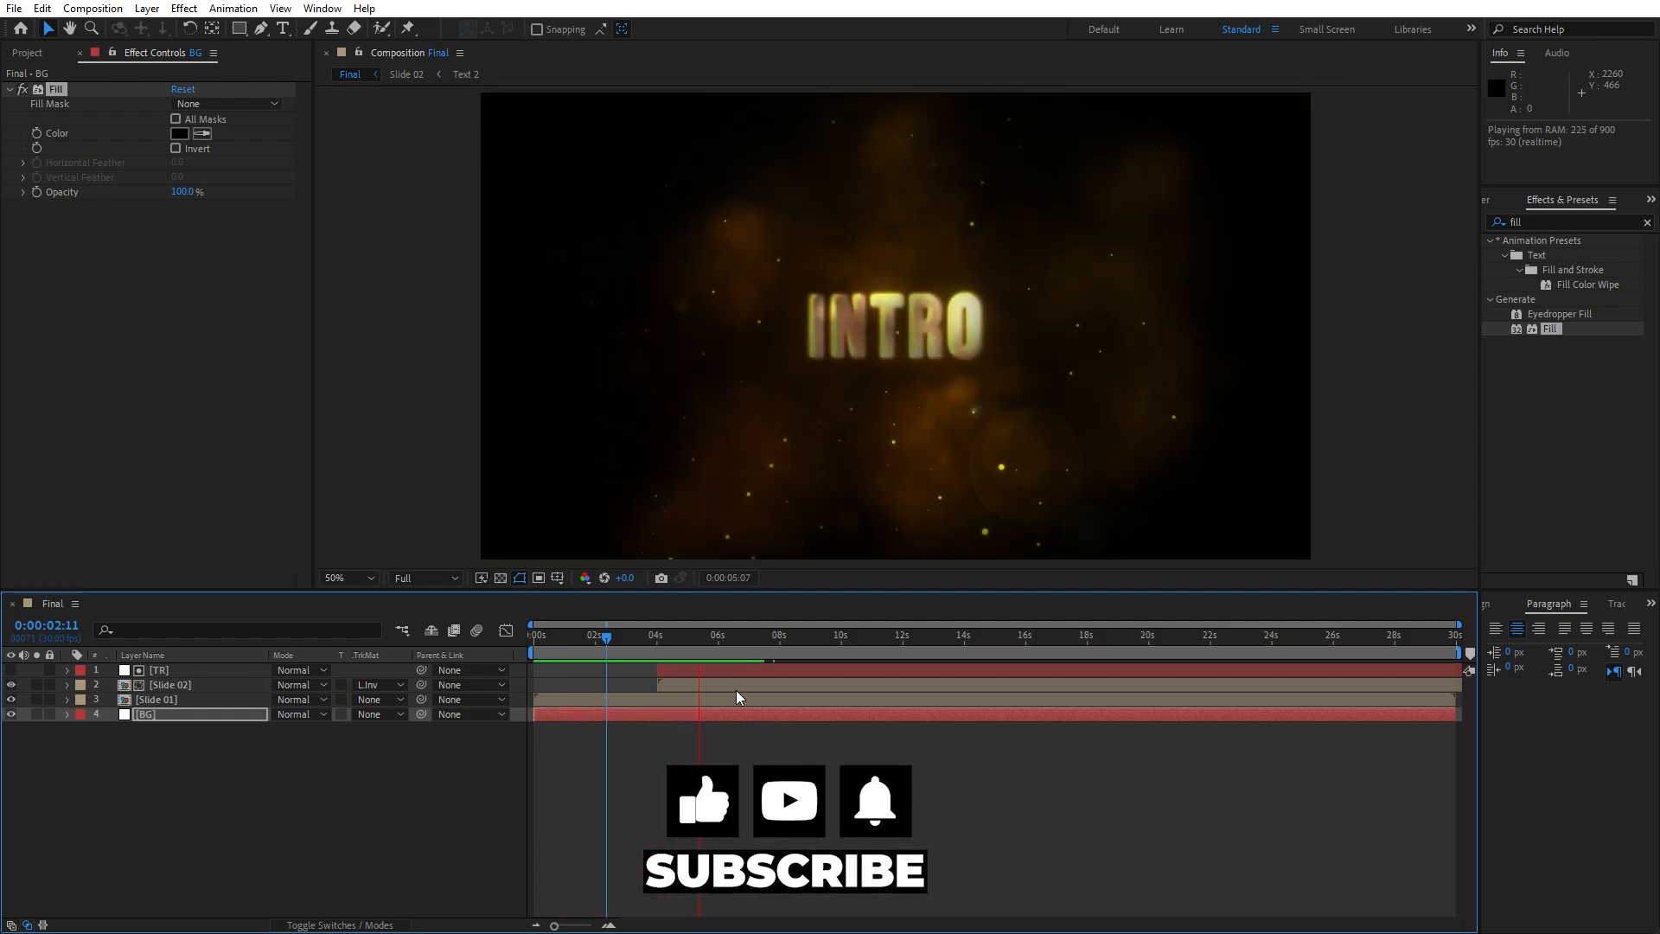
pyautogui.click(631, 640)
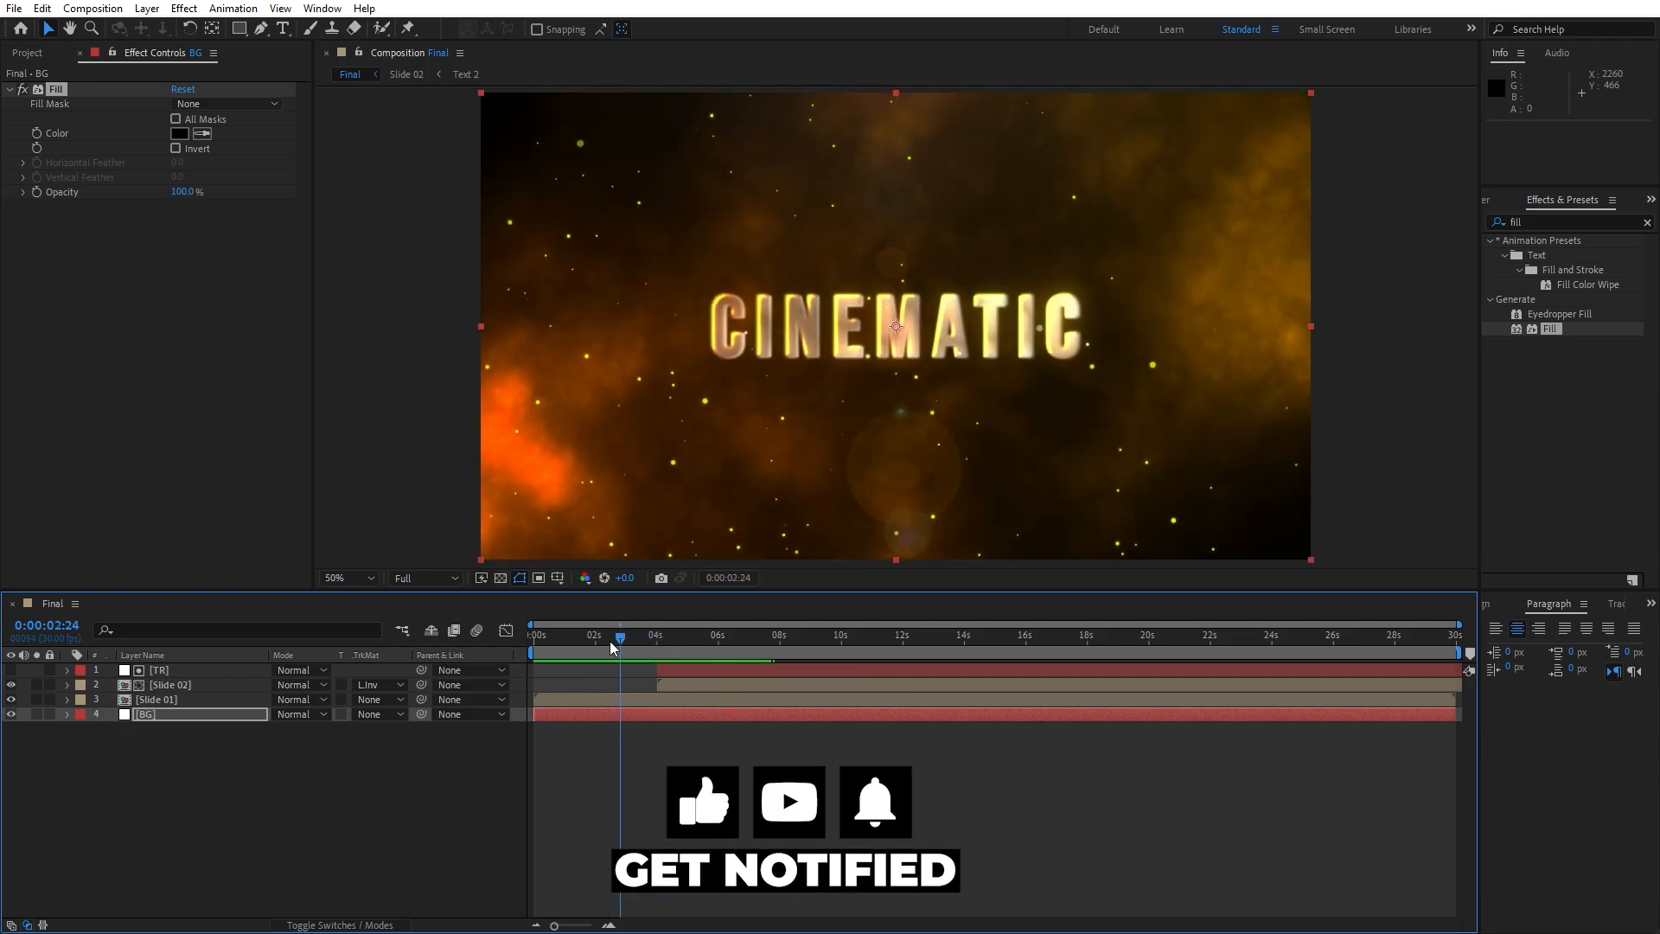
pyautogui.moveTo(642, 642); pyautogui.dragTo(697, 641)
pyautogui.click(266, 761)
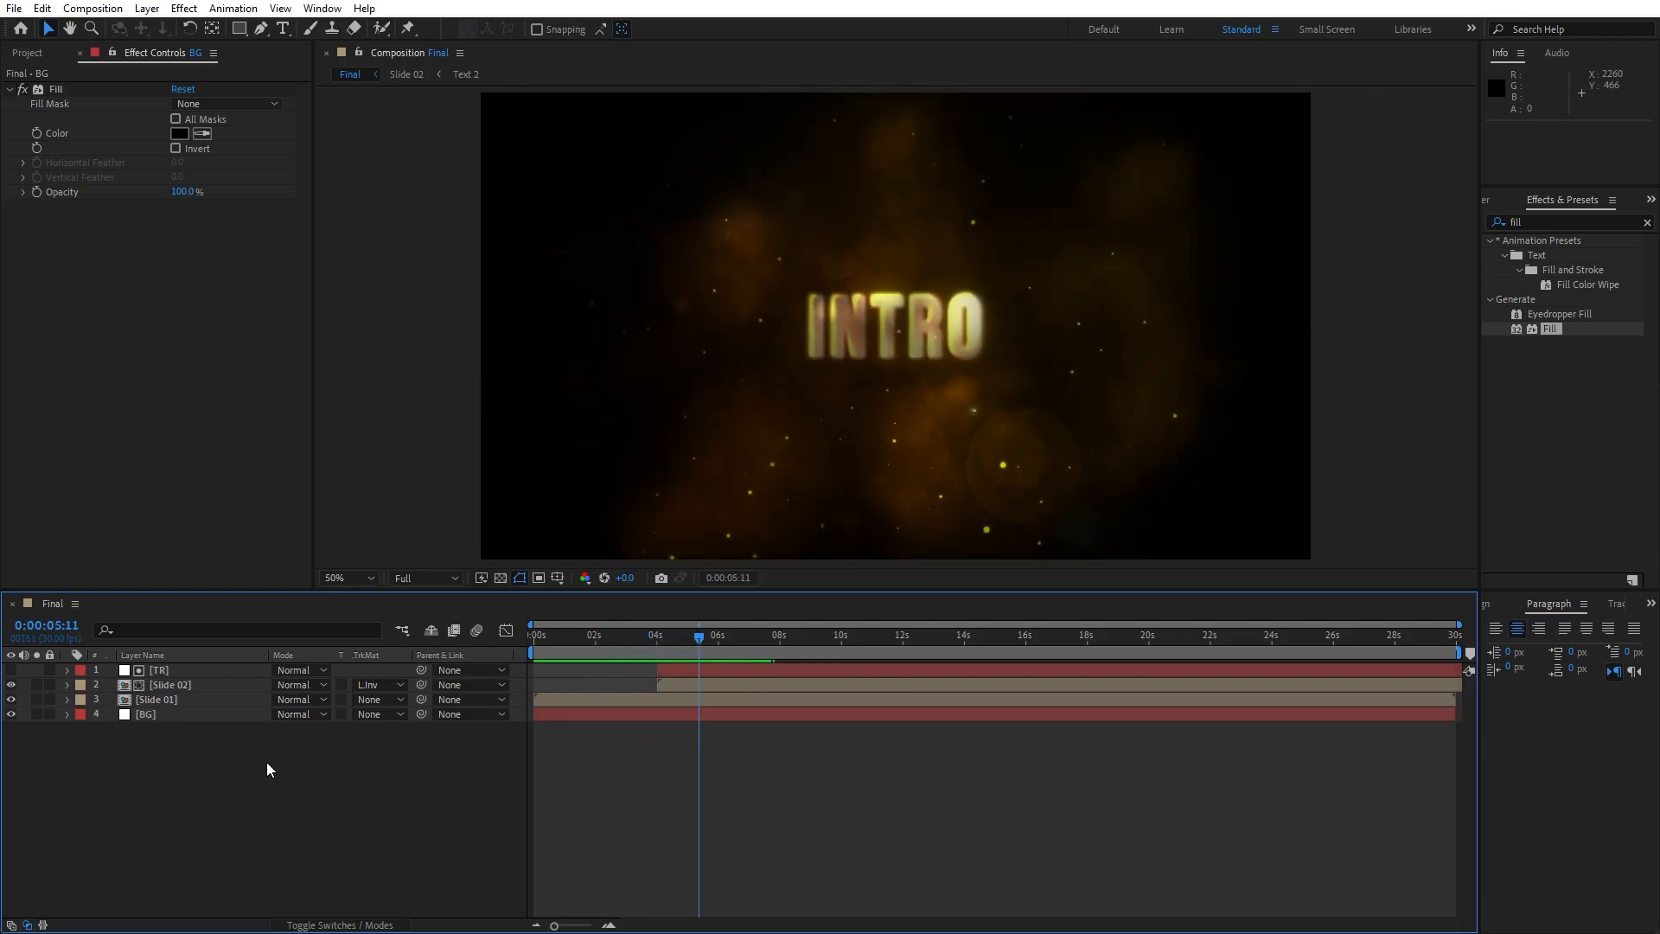
# - Open the Text 2 composition inside Slide 02 and change the upper text layer's wording to SLIDESHOW
pyautogui.doubleClick(174, 687)
pyautogui.doubleClick(173, 713)
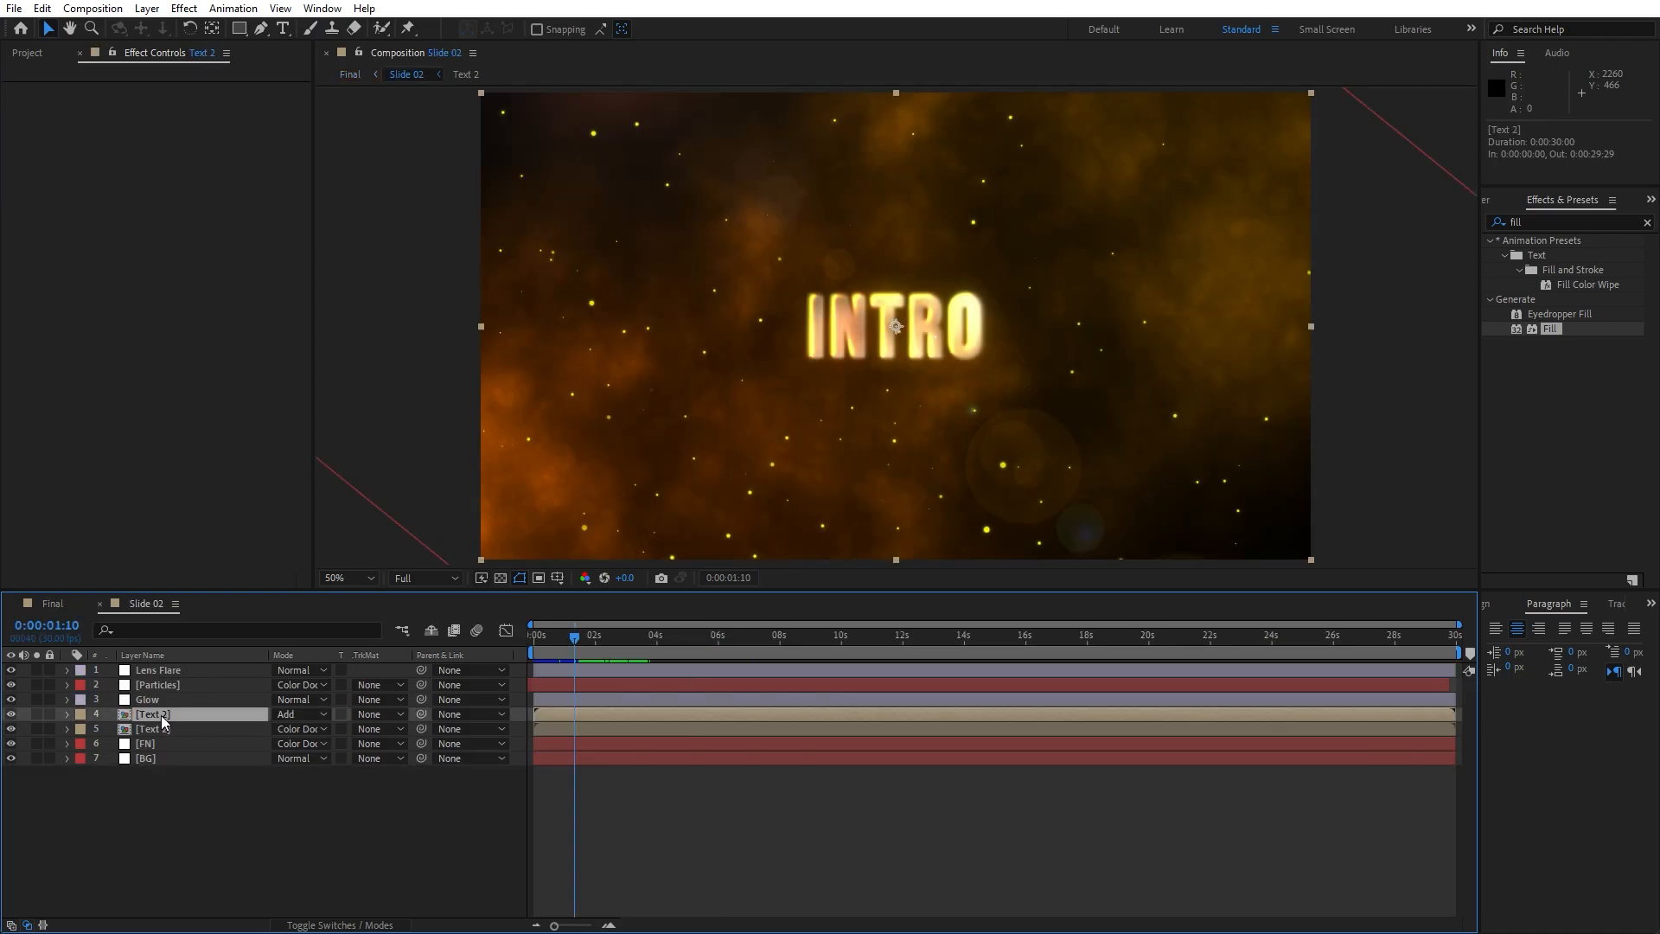
pyautogui.click(154, 671)
pyautogui.doubleClick(154, 671)
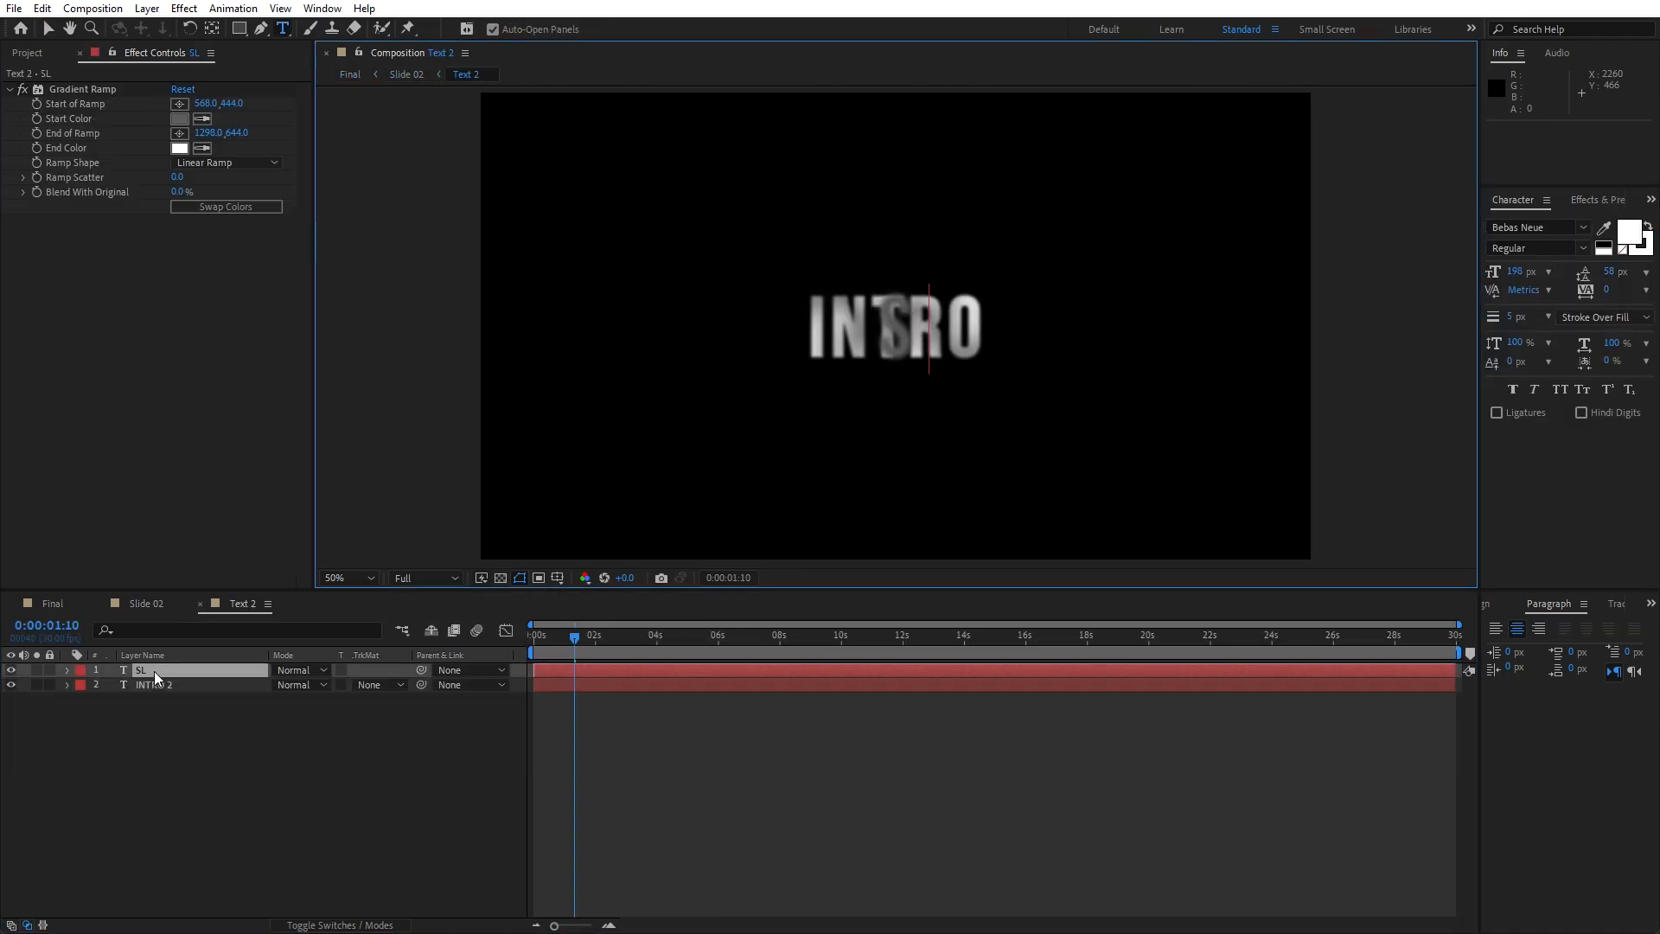
pyautogui.write('SLIDESHOW')
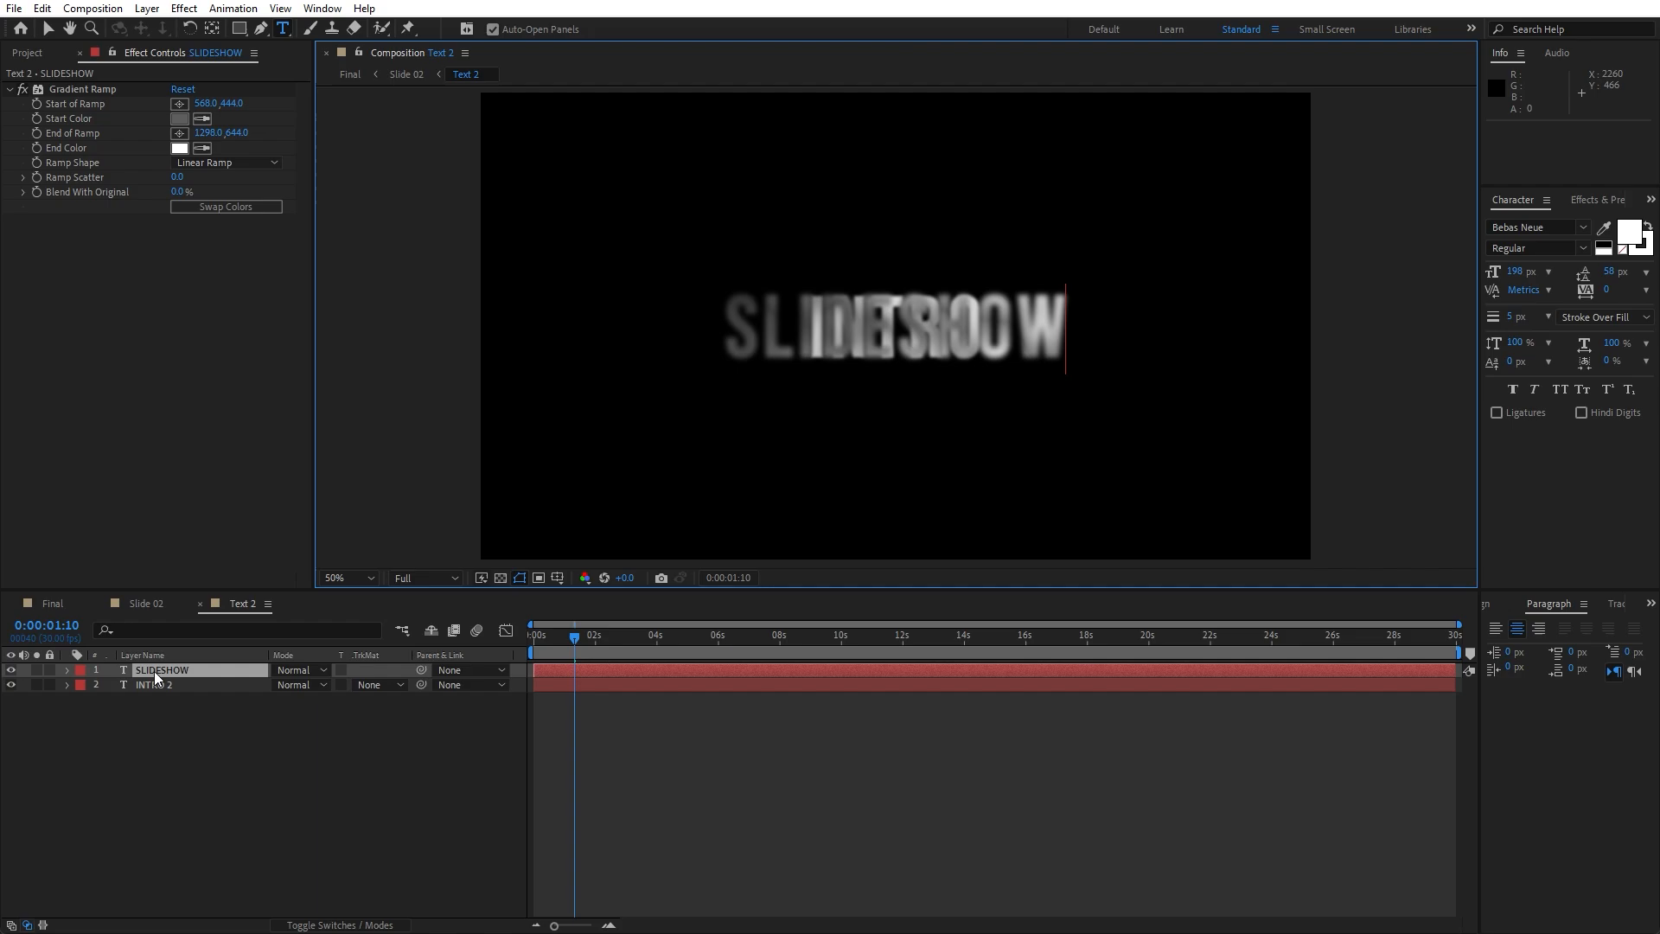
# - Replace the text of the lower INTRO 2 layer in Text 2 with SLIDESHOW
pyautogui.click(164, 686)
pyautogui.doubleClick(163, 683)
pyautogui.write('S')
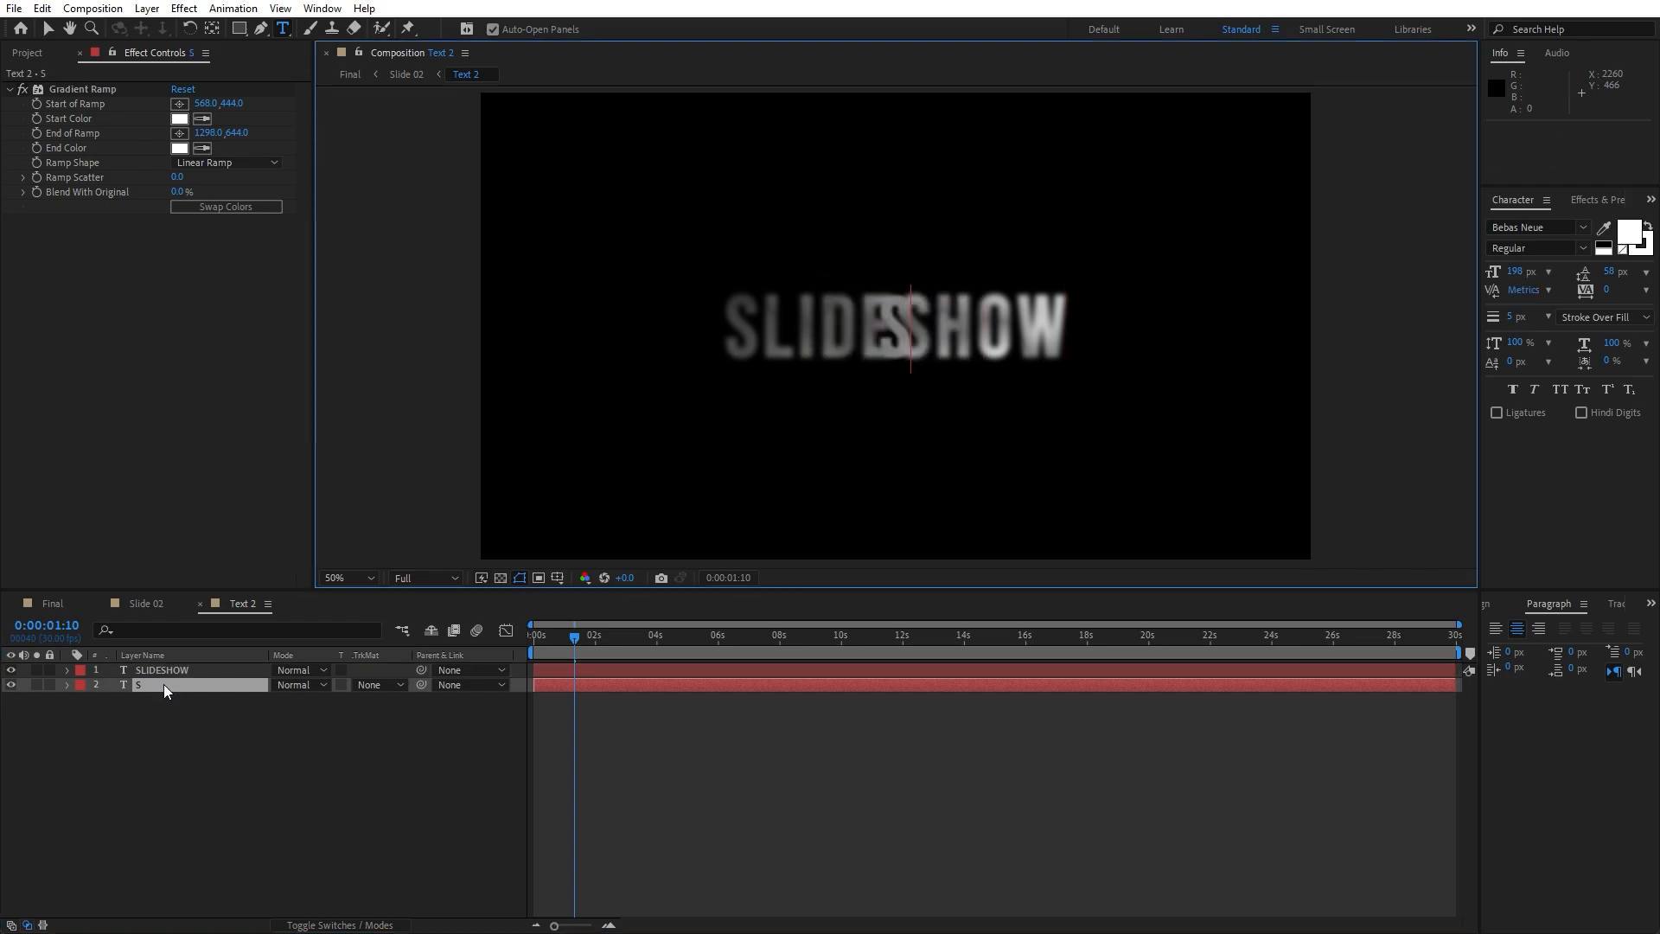
pyautogui.write('LIDESHOW')
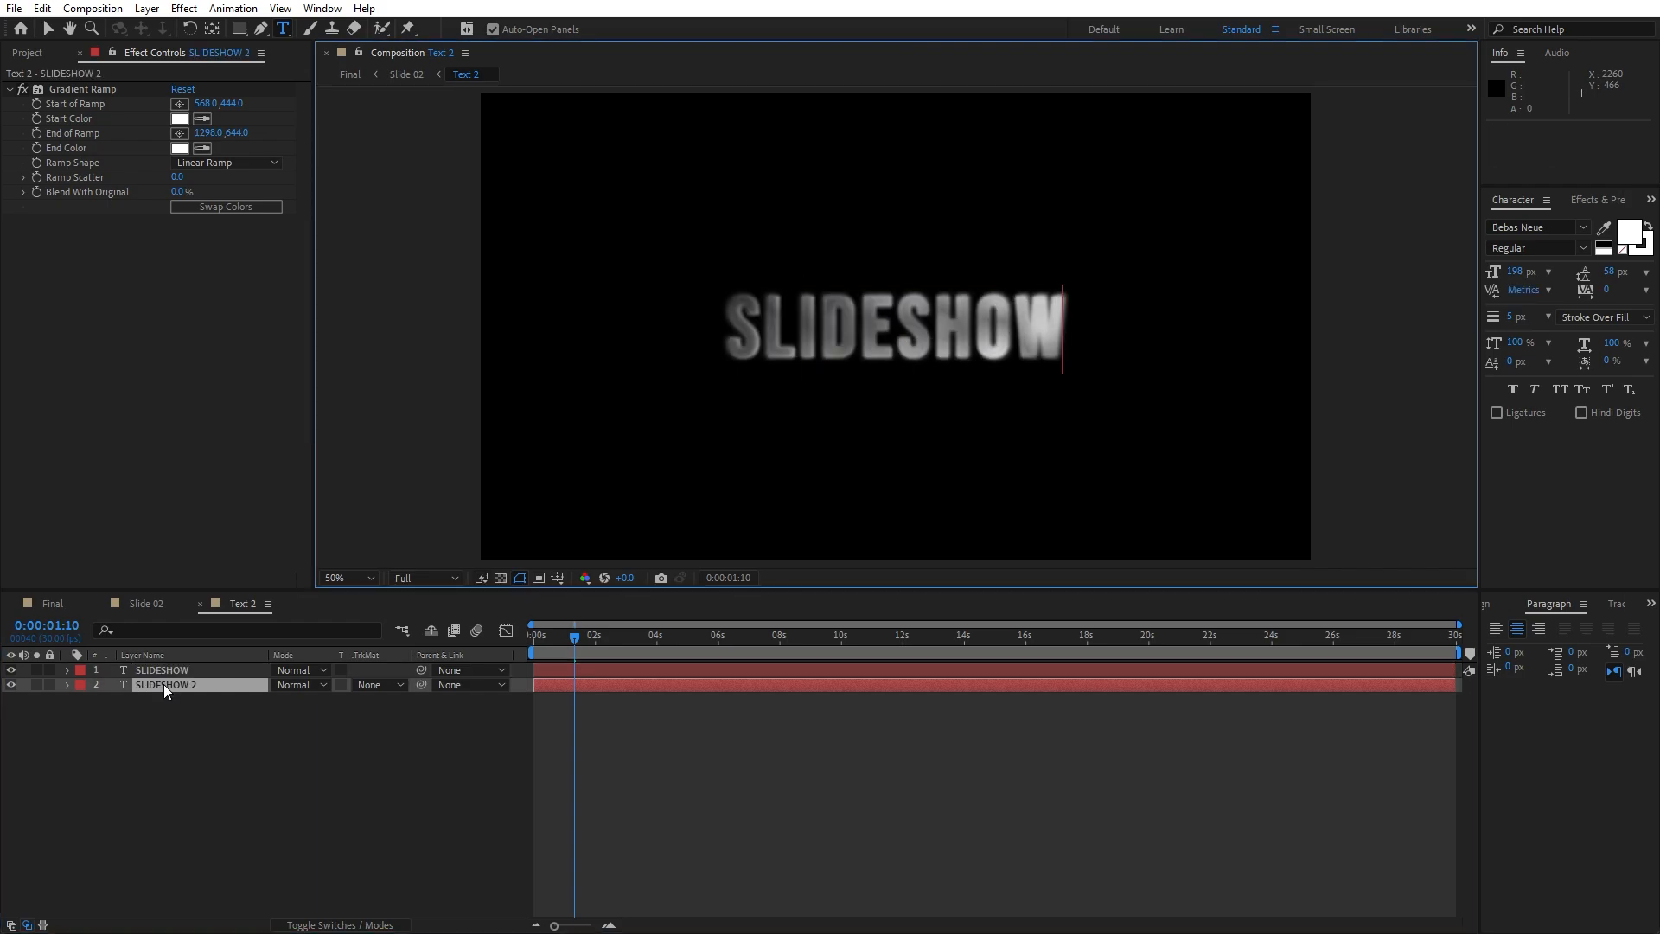
pyautogui.click(175, 741)
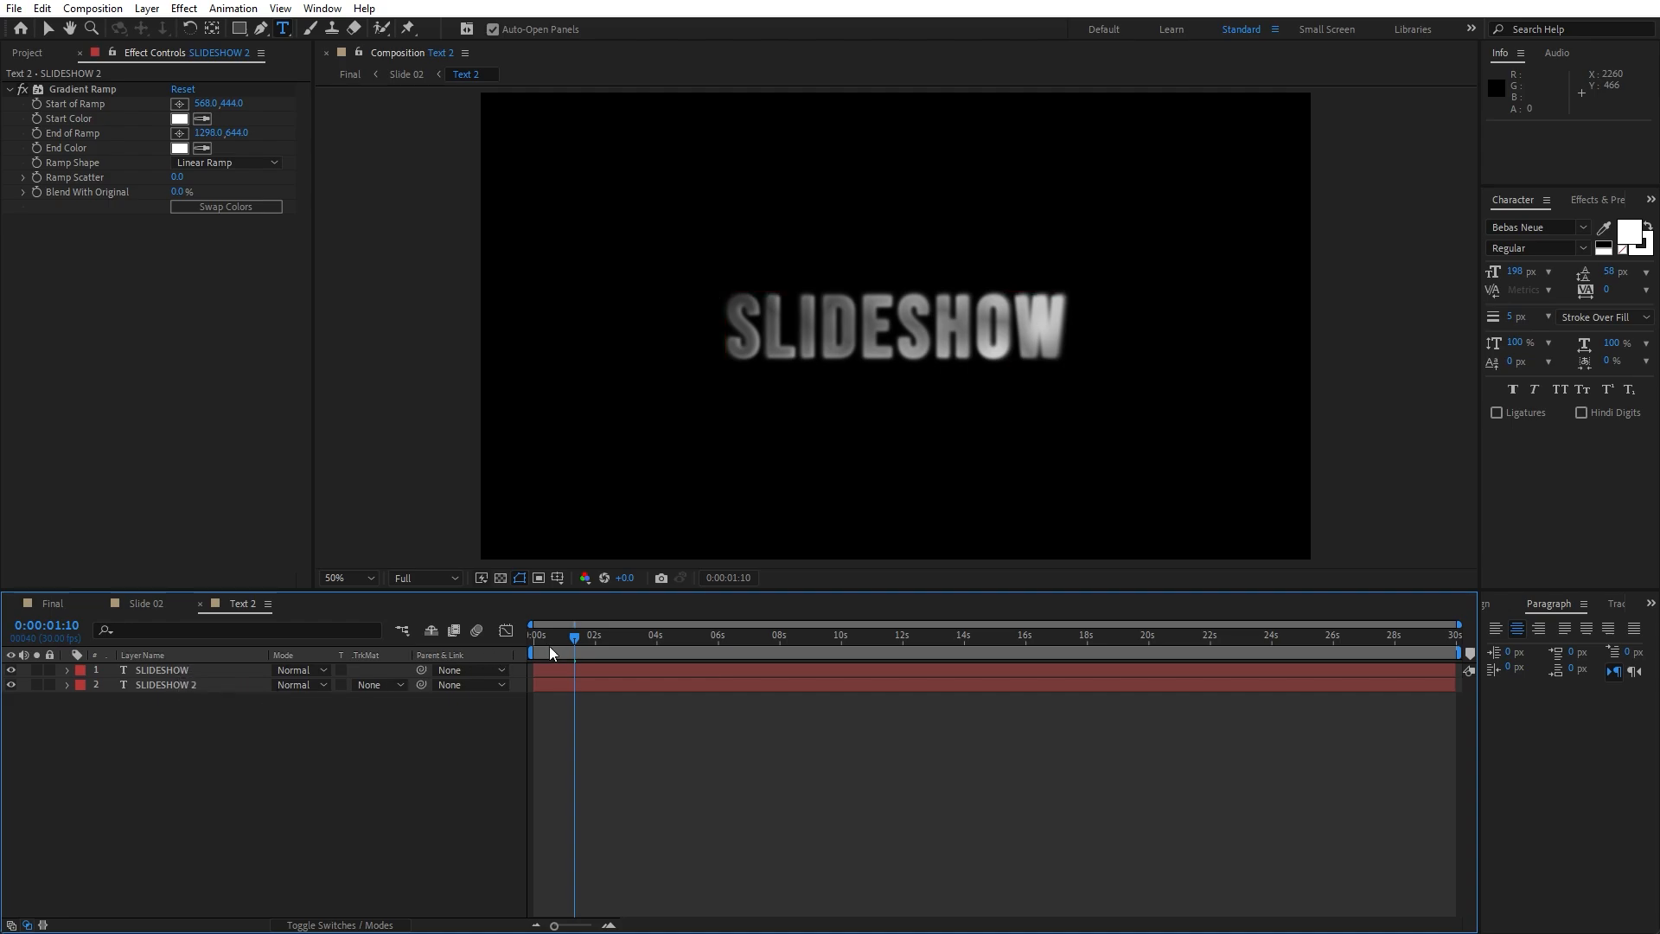
# - Return to the Final composition and add an adjustment layer named Spotlight above all other layers
pyautogui.click(54, 604)
pyautogui.moveTo(664, 644); pyautogui.dragTo(601, 644)
pyautogui.click(307, 829)
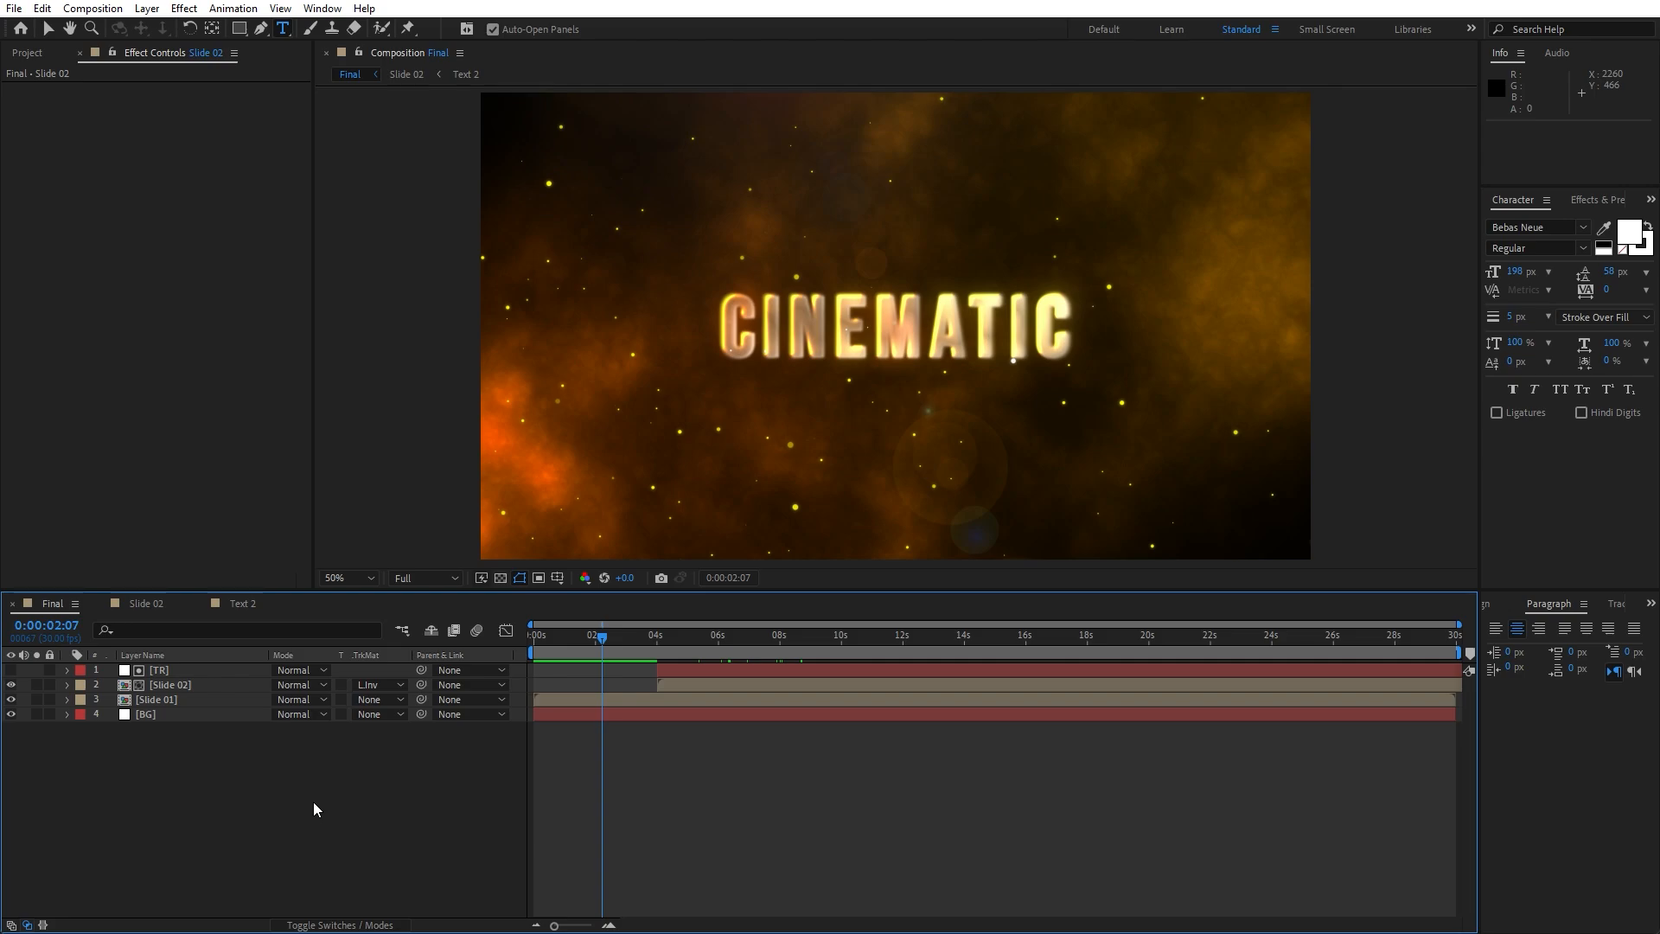
pyautogui.rightClick(298, 786)
pyautogui.moveTo(364, 576)
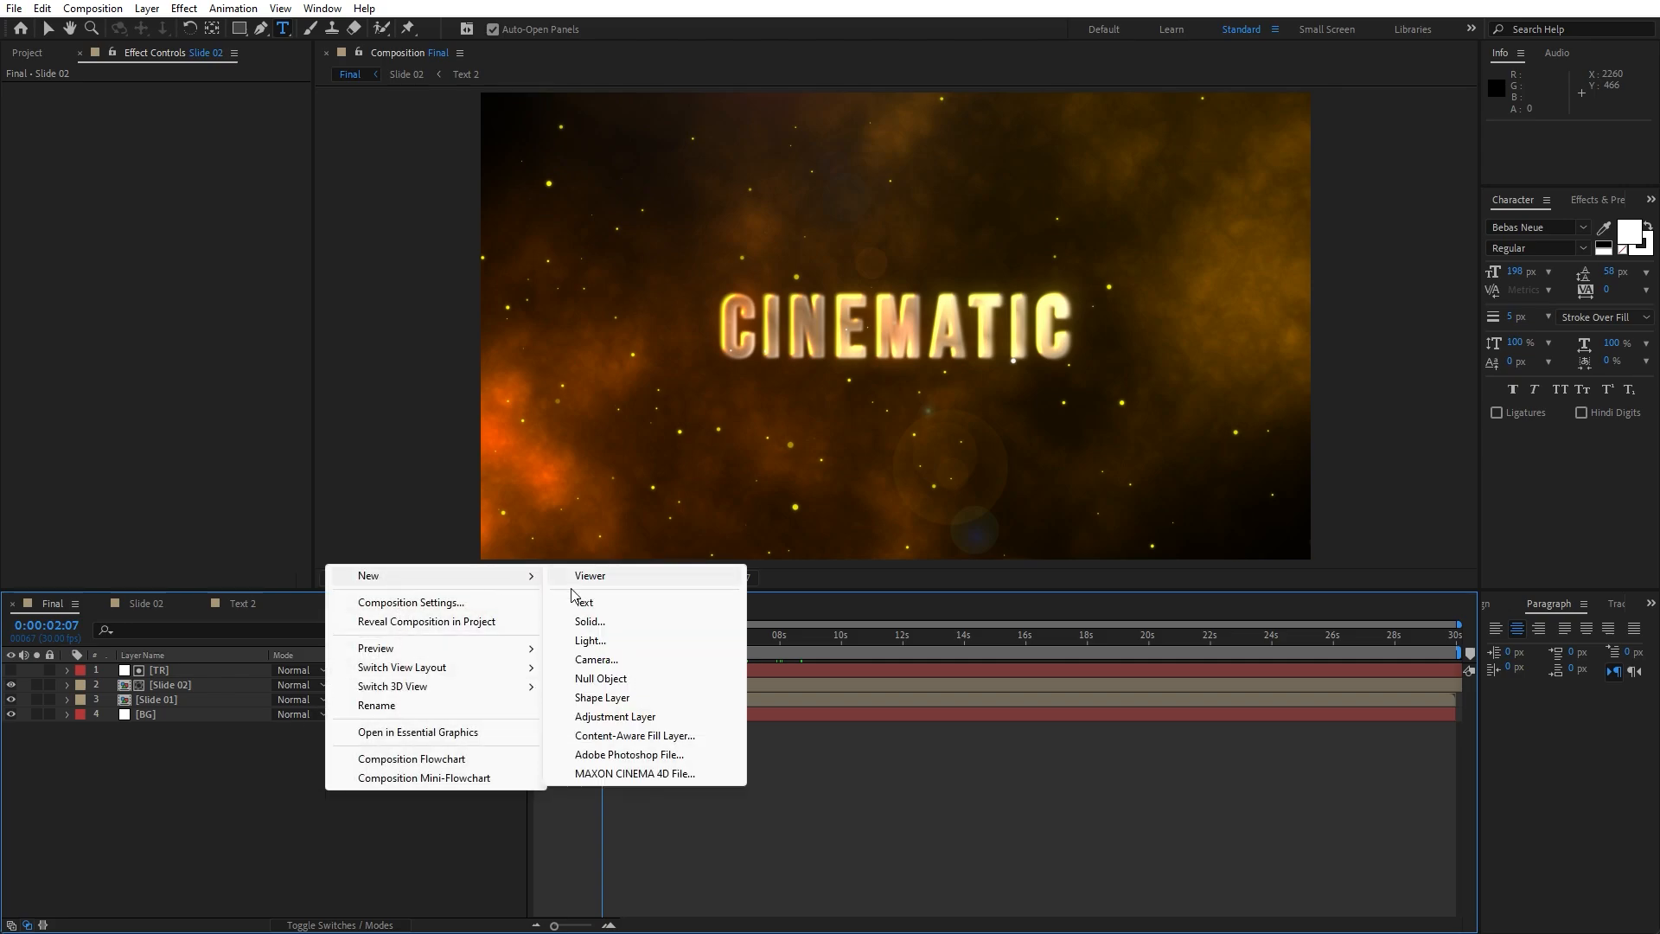
pyautogui.click(643, 716)
pyautogui.press('Return')
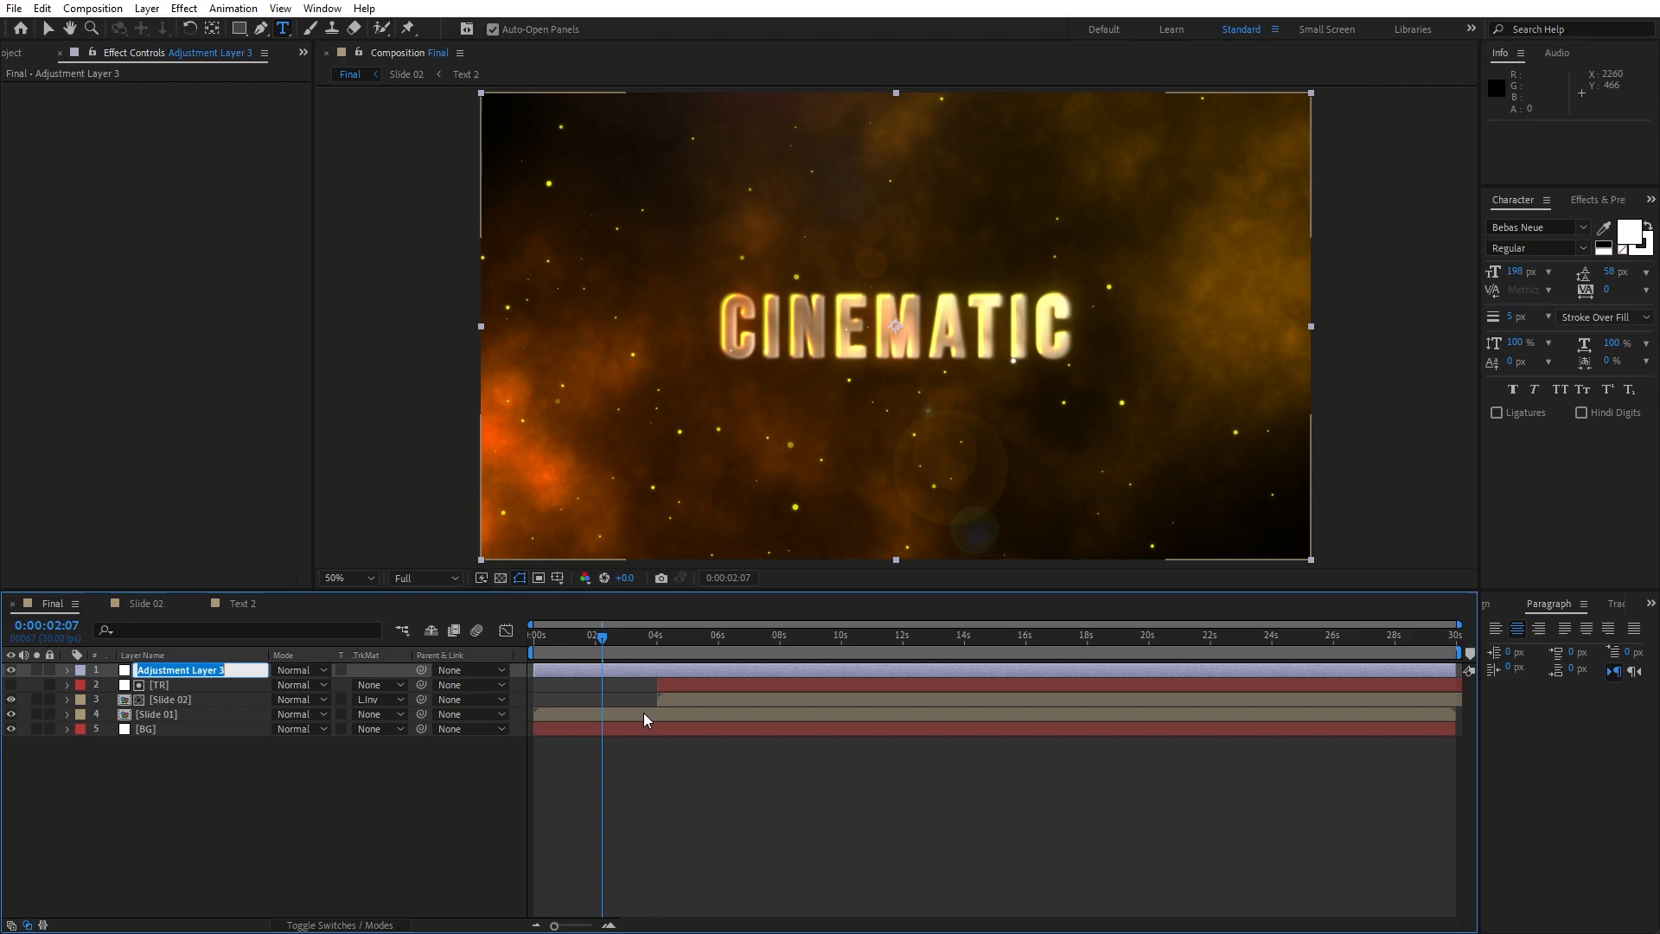
pyautogui.write('Spotlight')
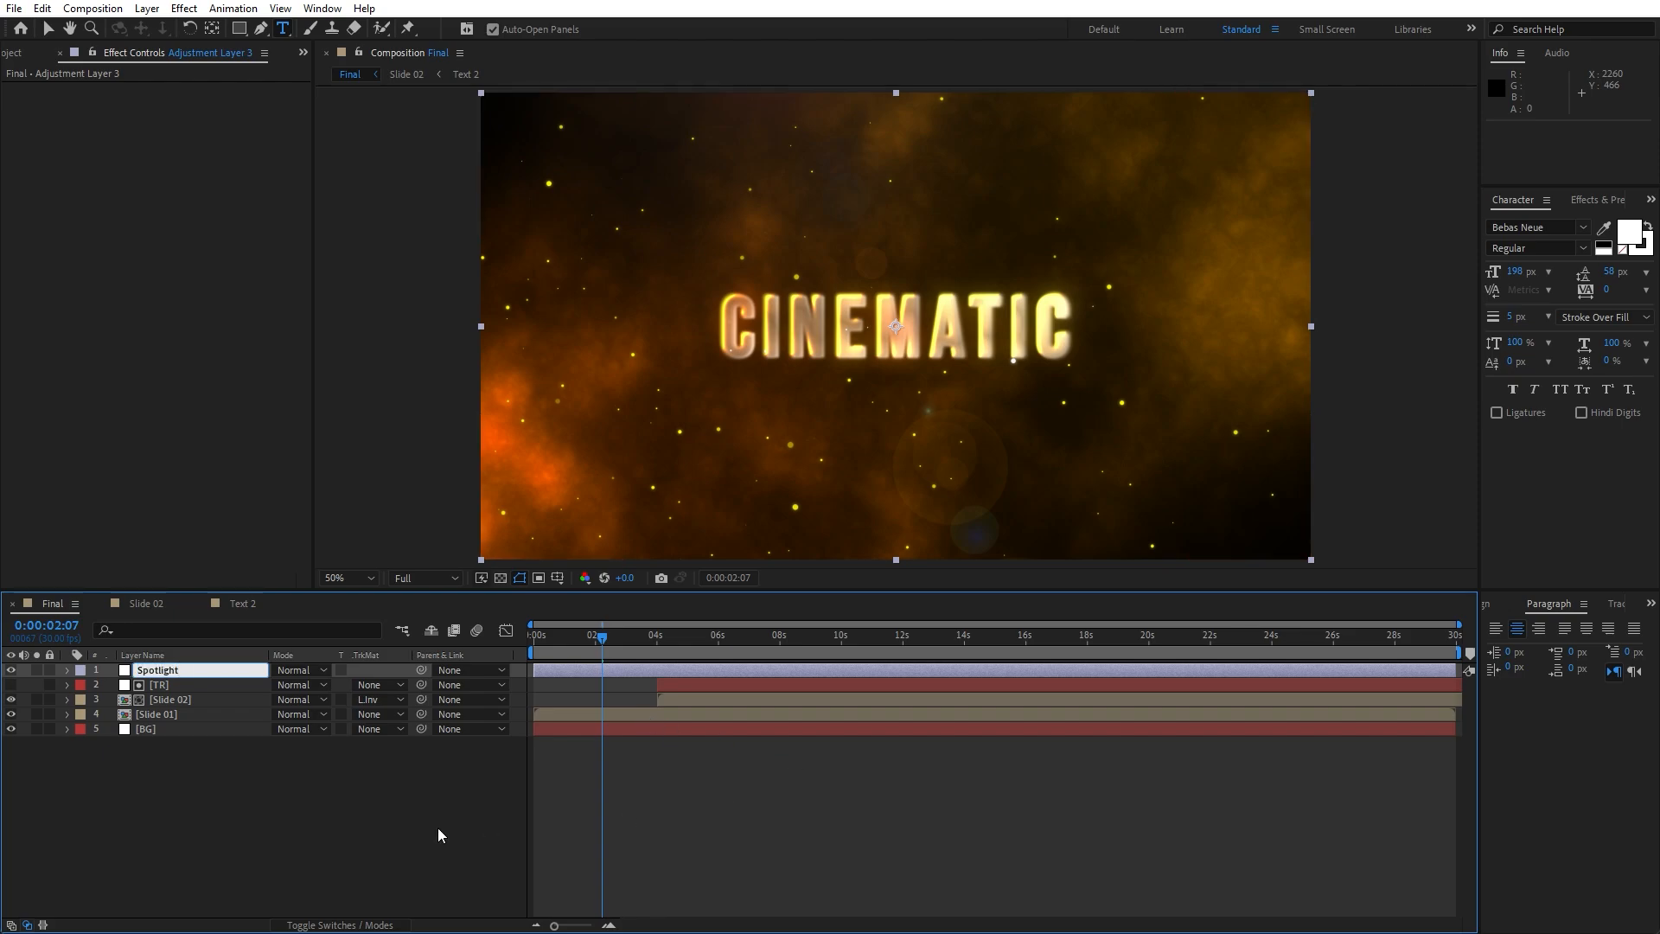
pyautogui.click(438, 834)
# - Find the CC Spotlight effect and apply it to the Spotlight adjustment layer
pyautogui.click(1595, 201)
pyautogui.click(1512, 221)
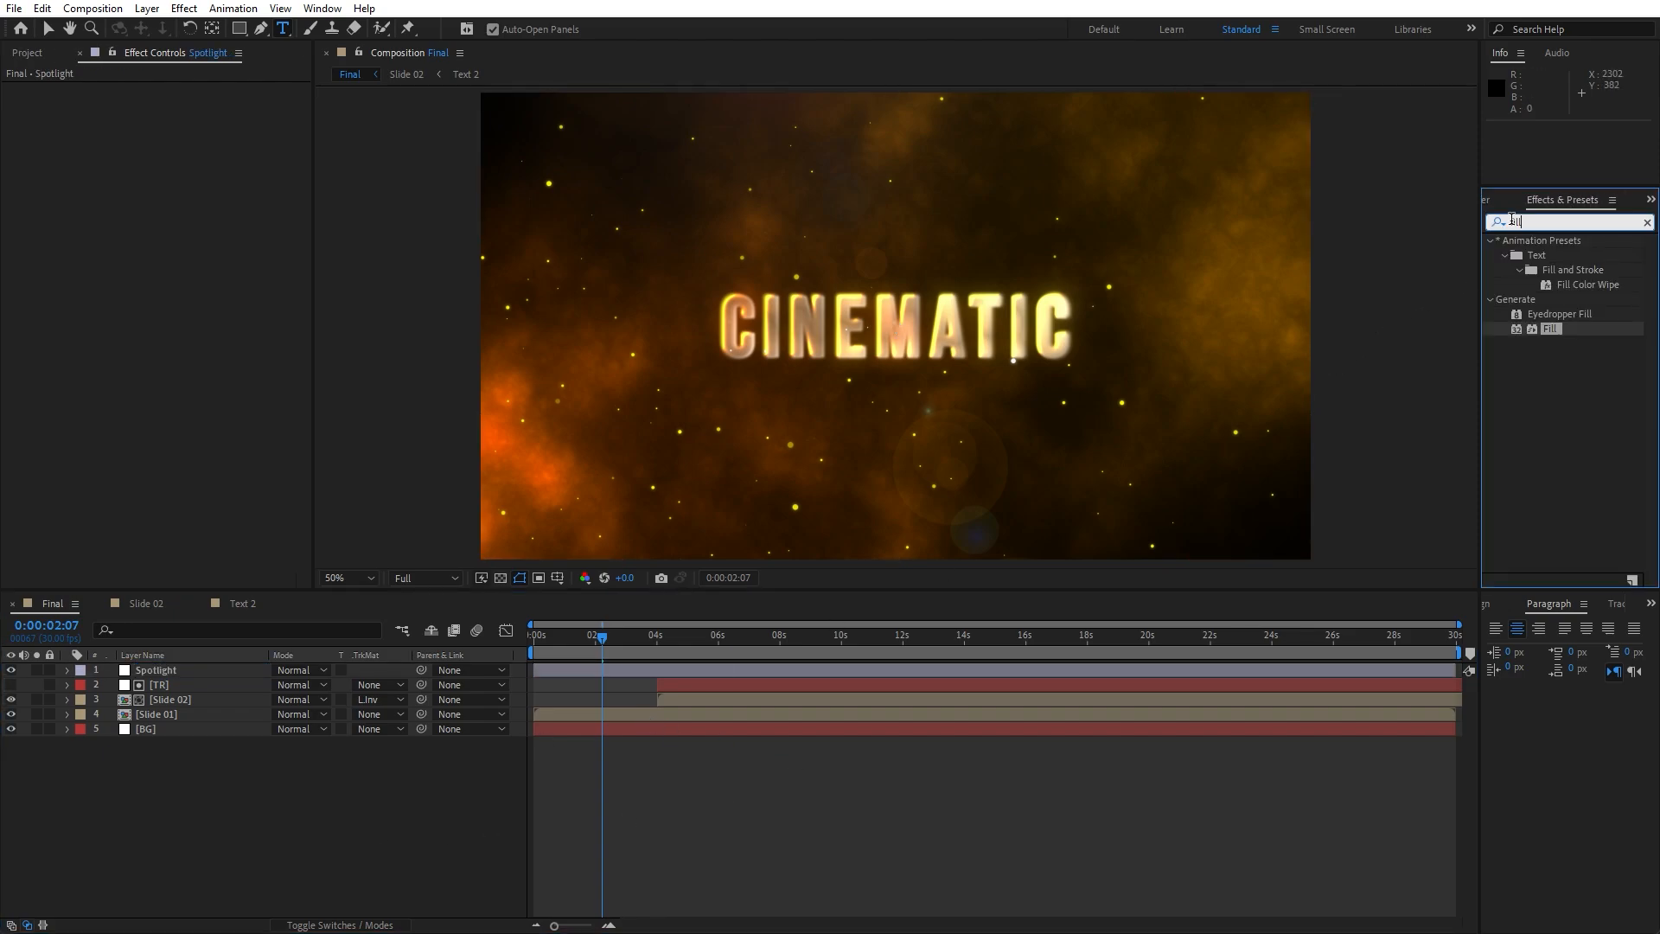
pyautogui.write('cc spot')
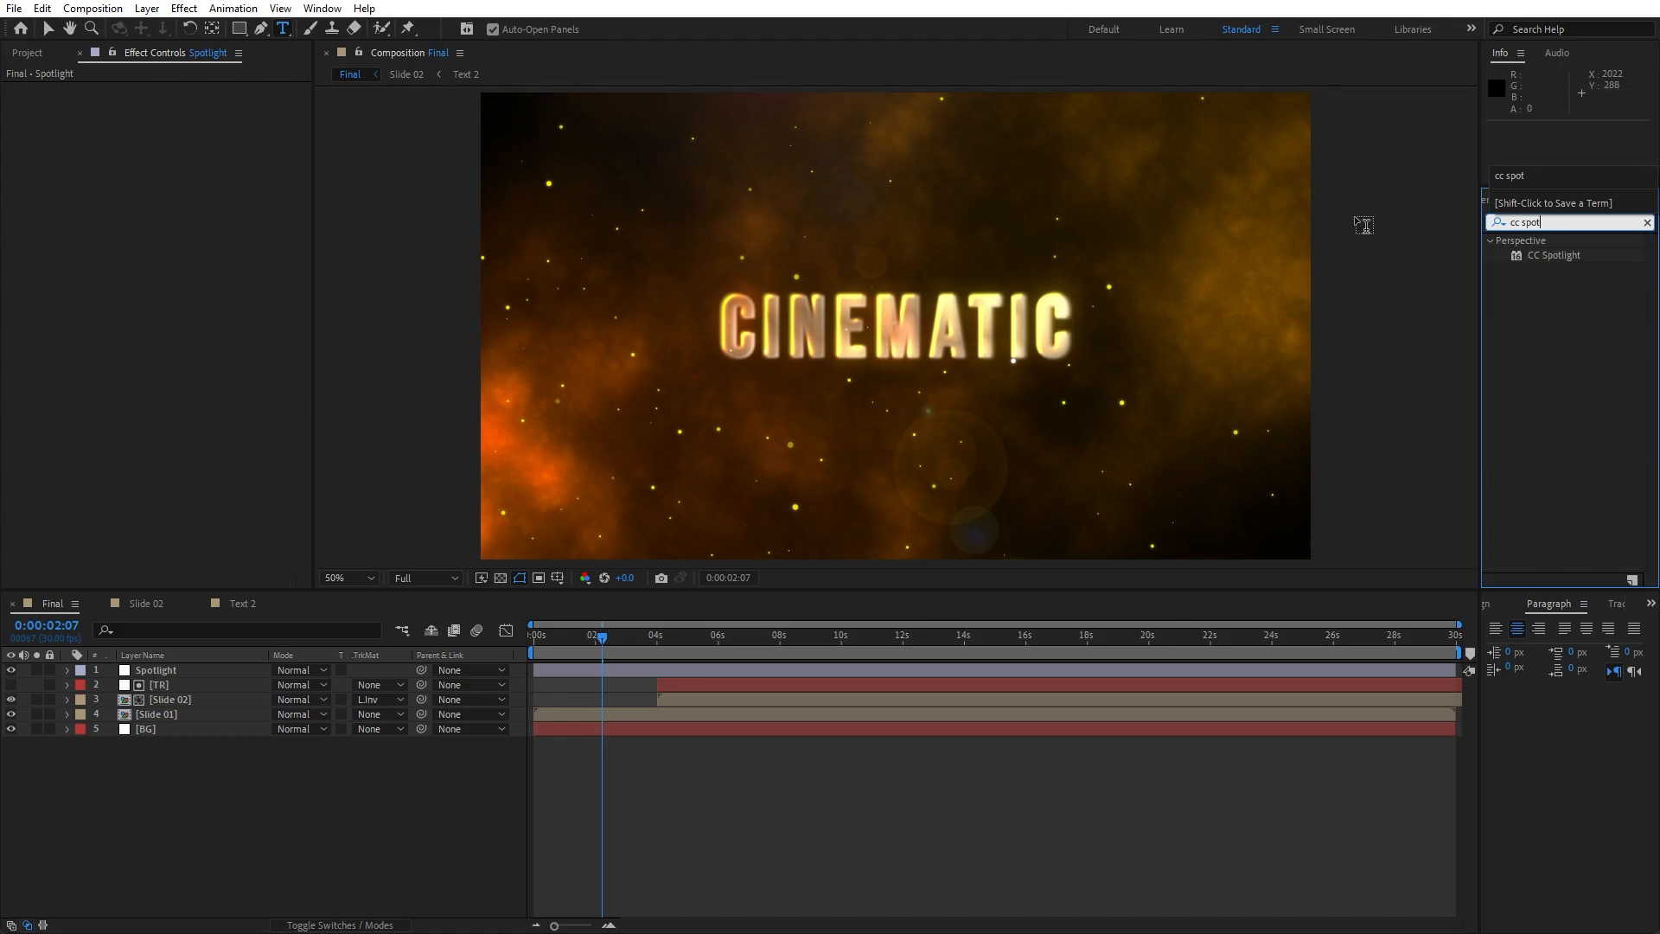
pyautogui.moveTo(1551, 257); pyautogui.dragTo(175, 667)
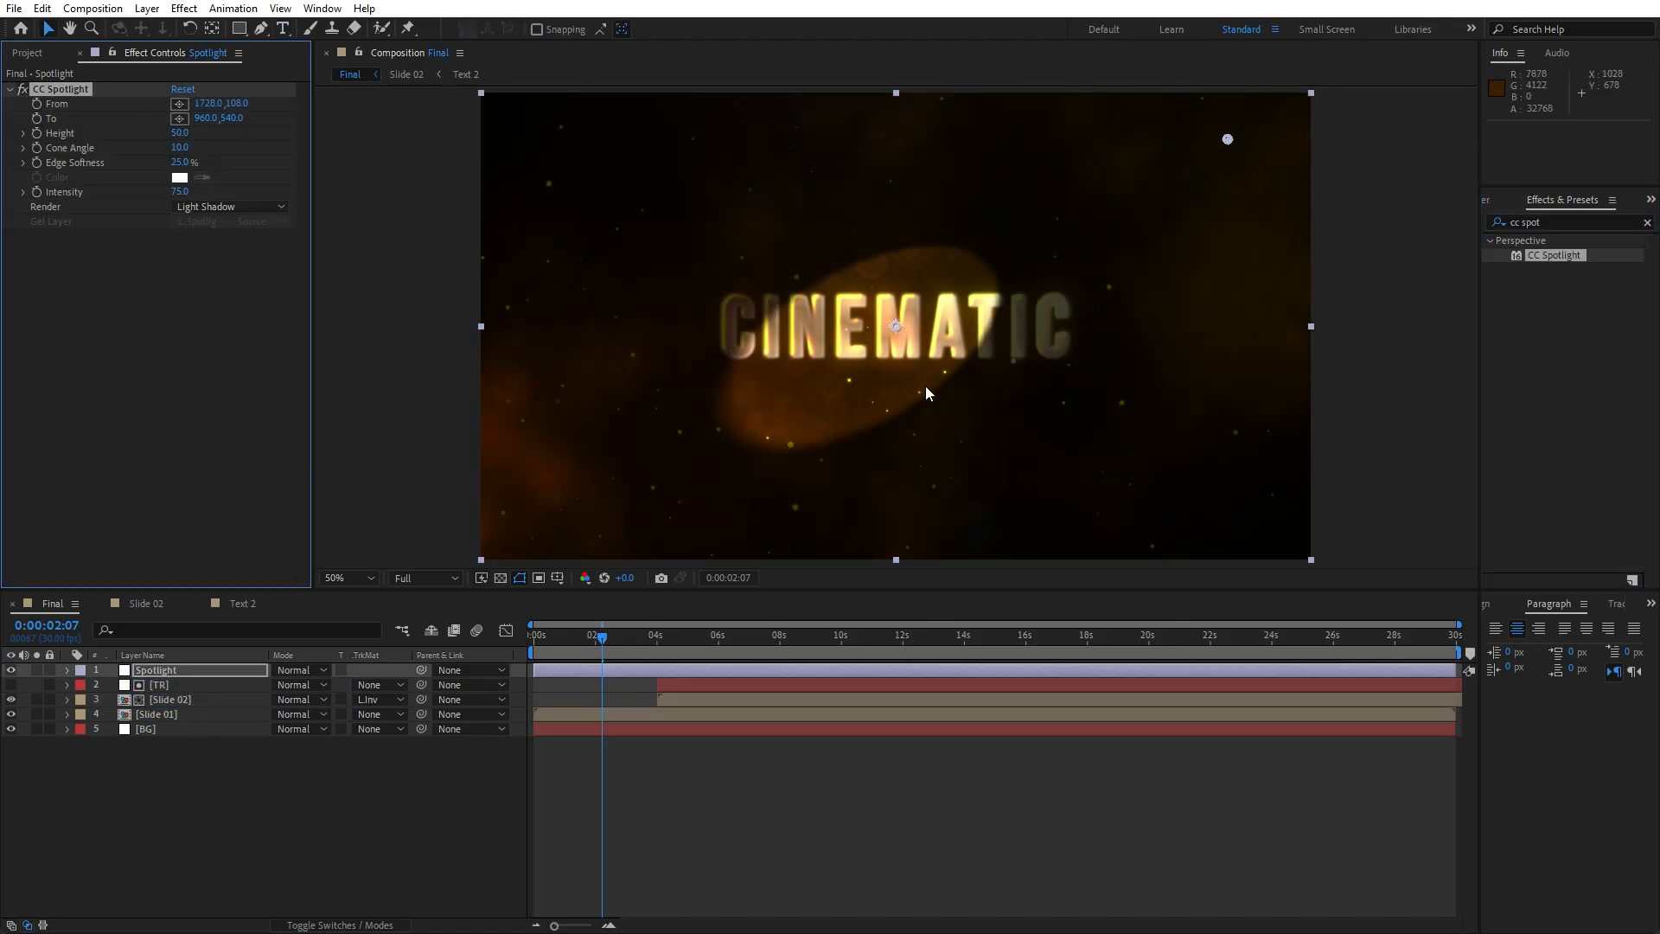
# - Move the spotlight's From point outside the frame to -140.0, -124.0 and set its Height to 100
pyautogui.press(',')
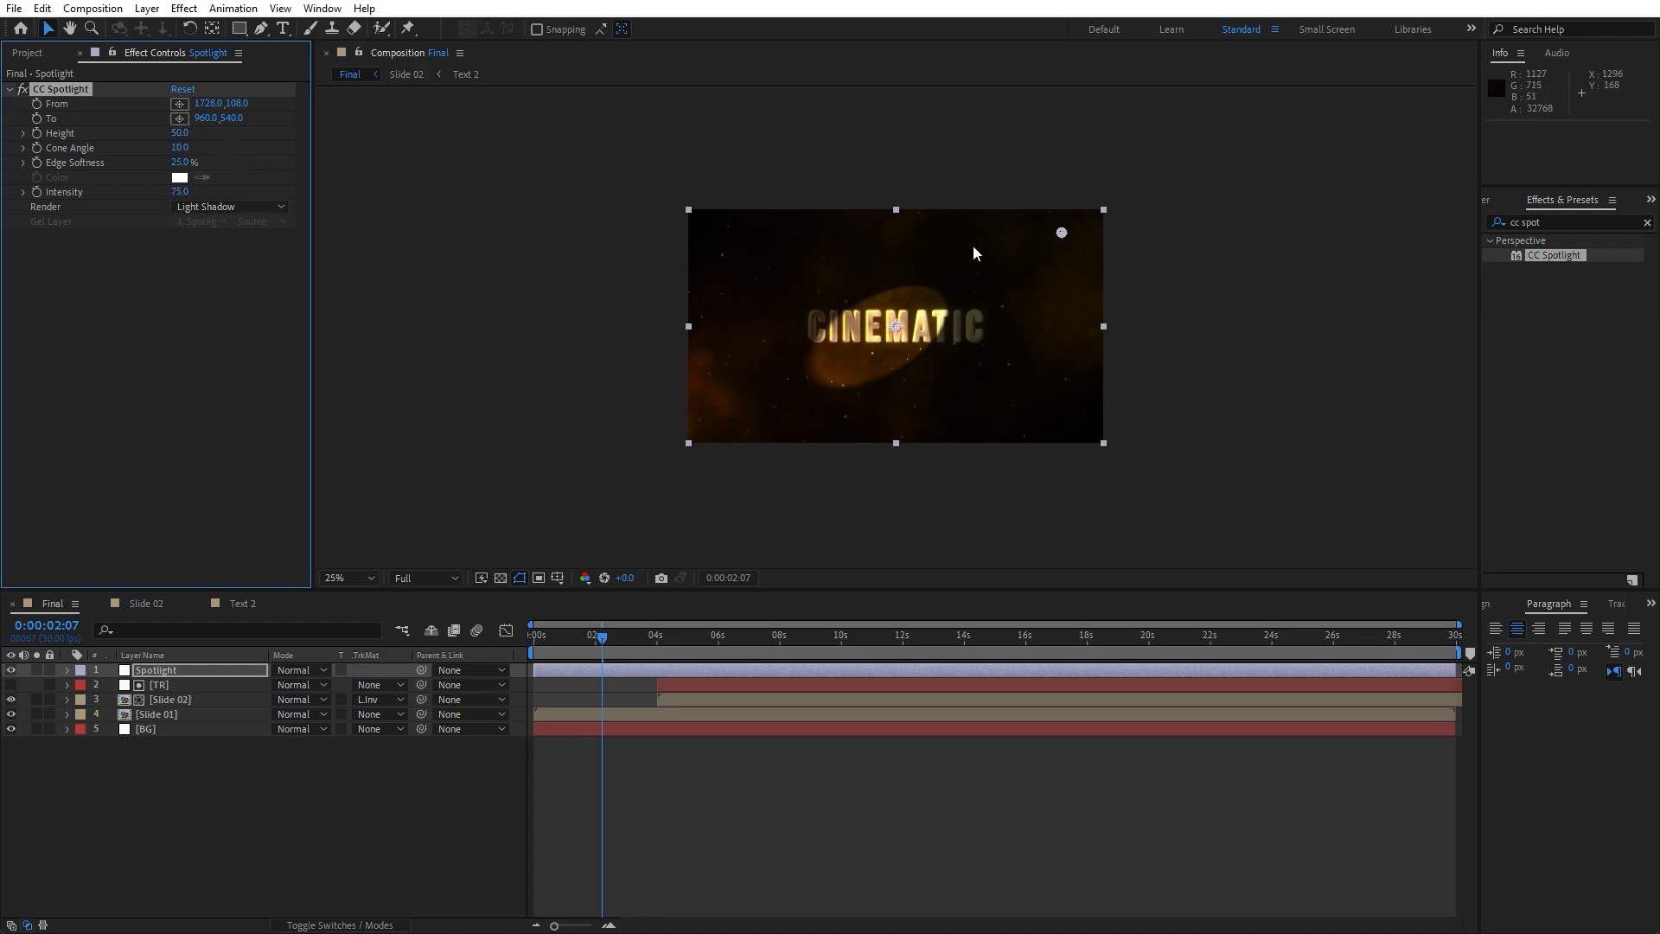
pyautogui.moveTo(1065, 236); pyautogui.dragTo(1004, 232)
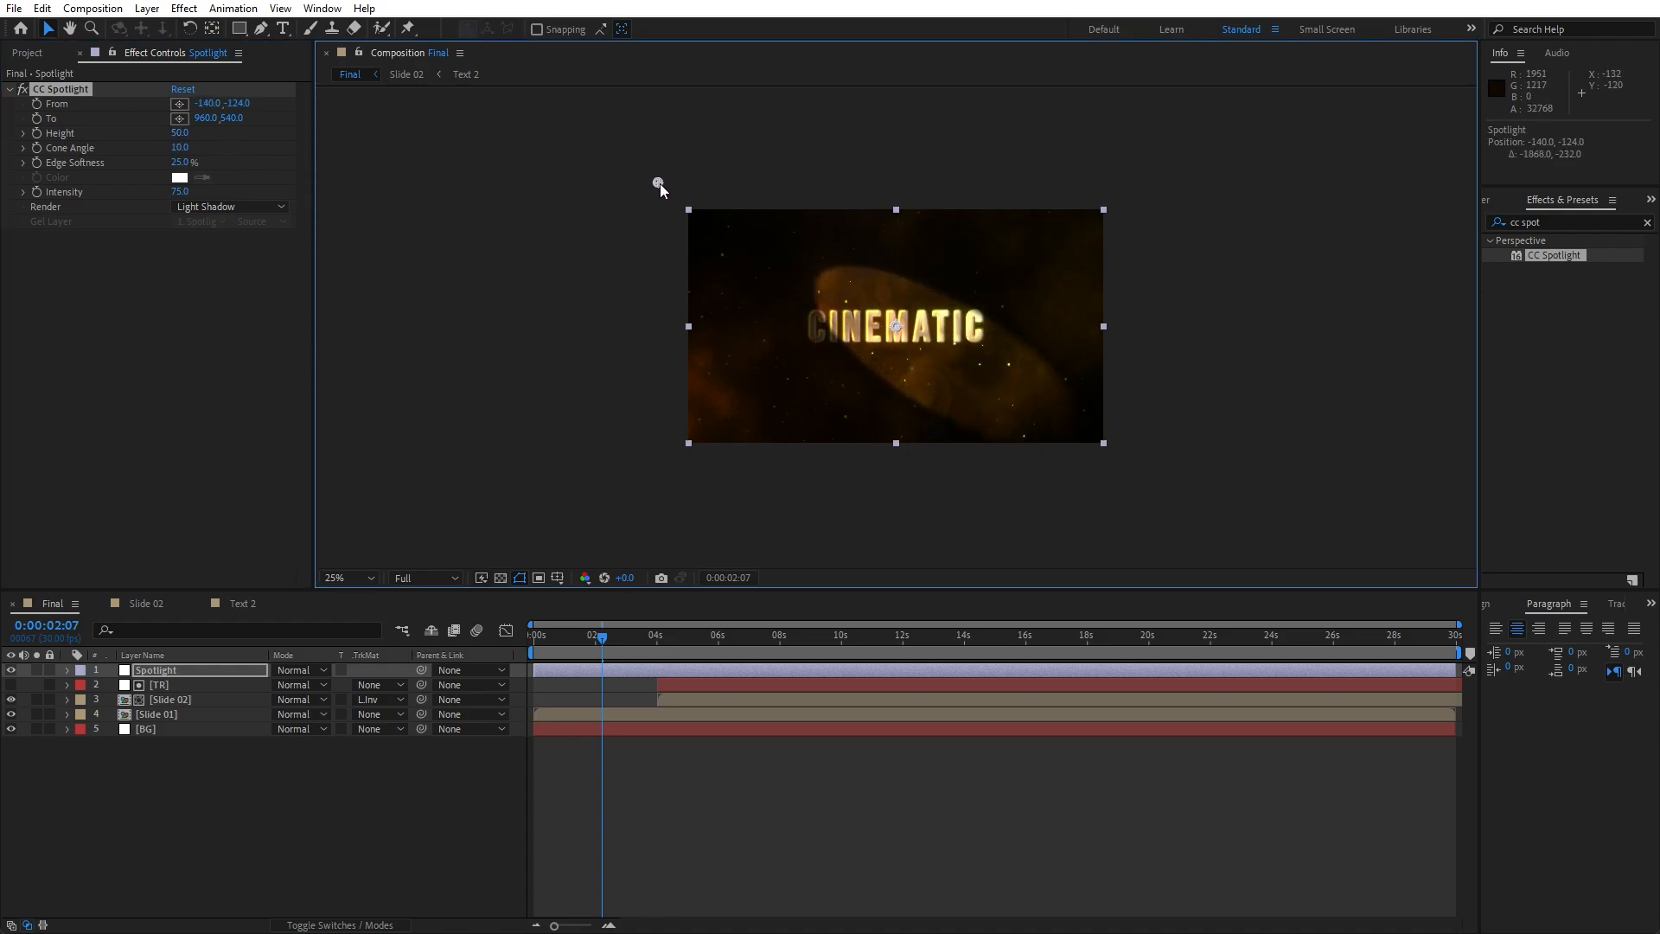
pyautogui.write('100')
pyautogui.press('Return')
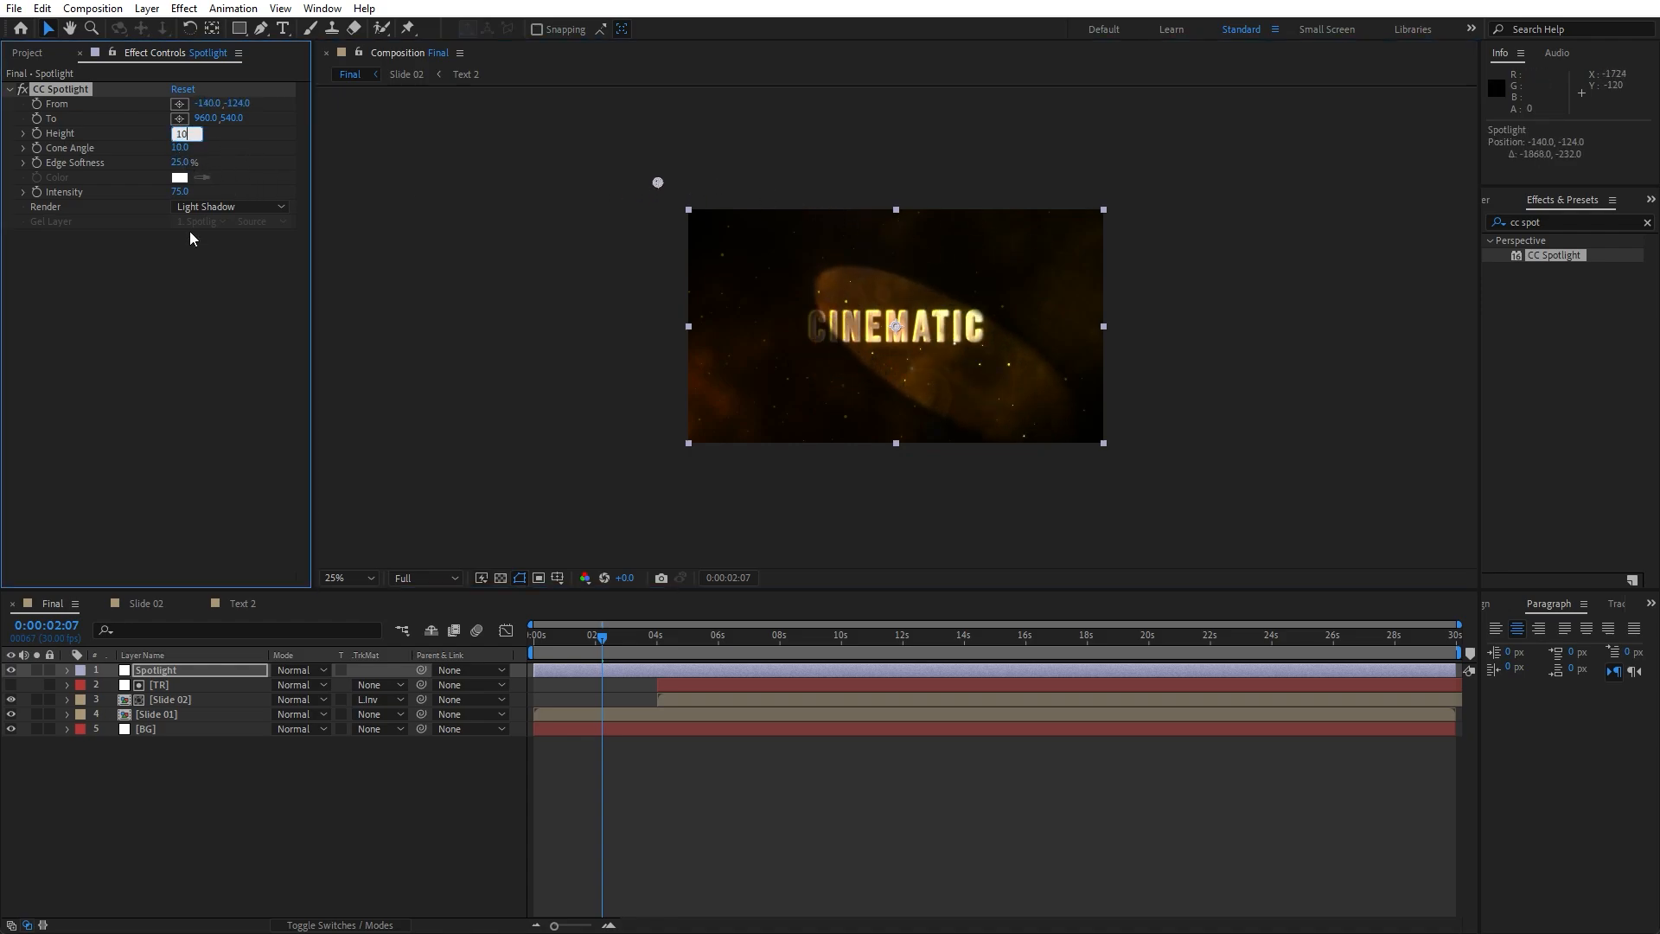
# - Set CC Spotlight's Cone Angle to 20 and Edge Softness to 100%
pyautogui.click(180, 147)
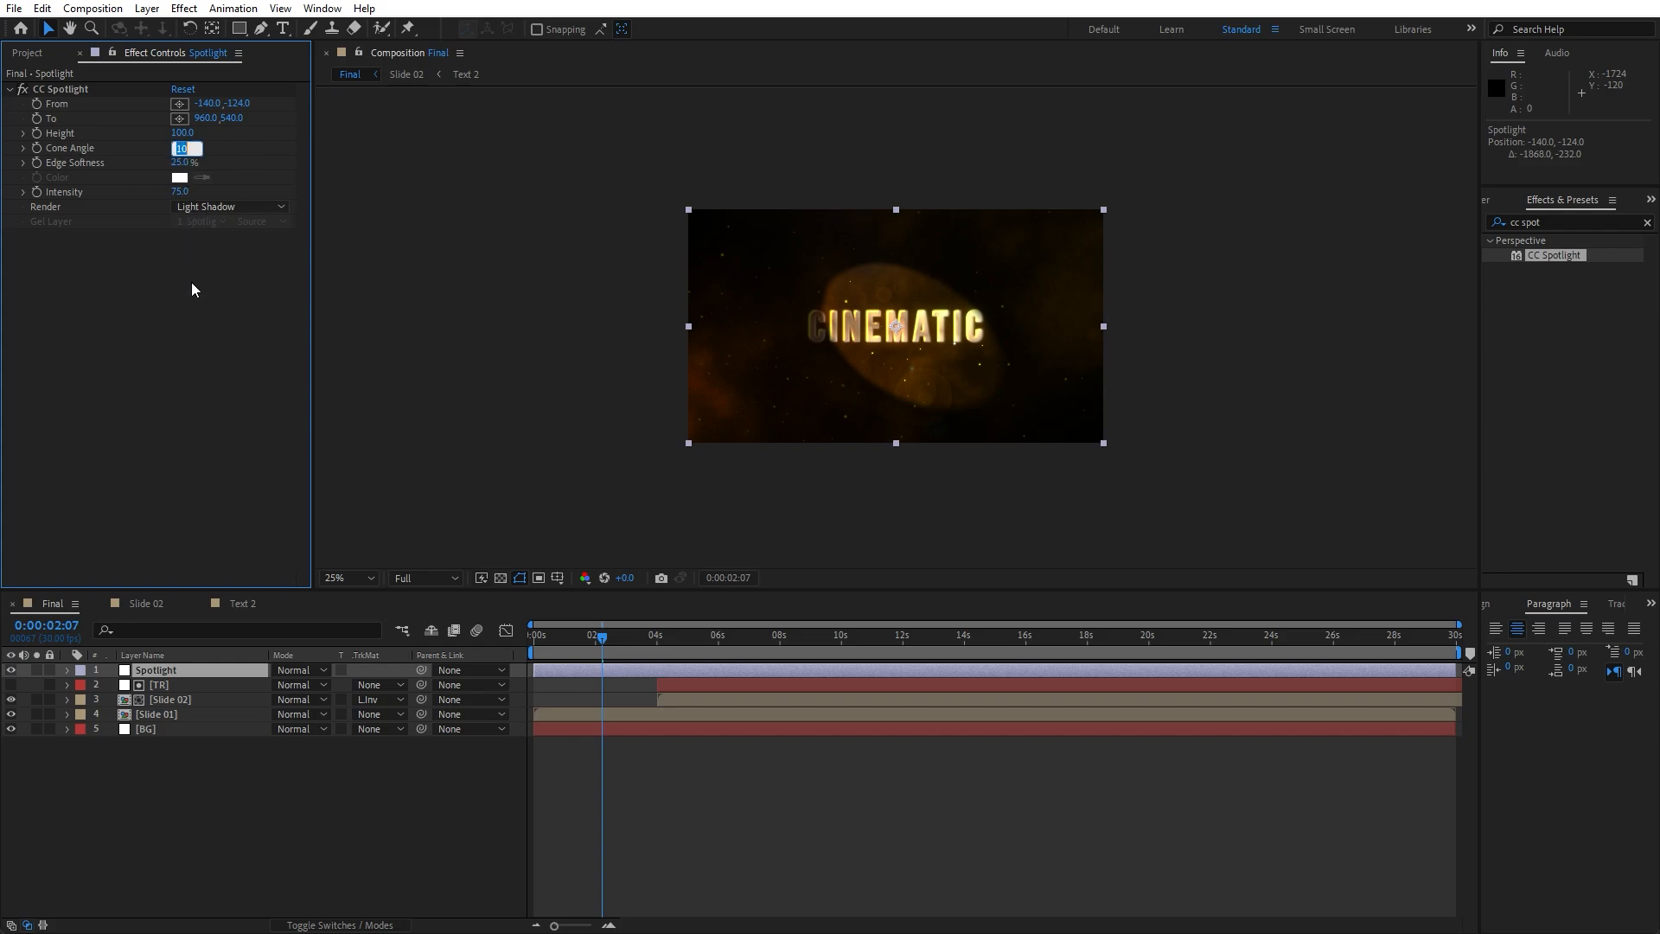
pyautogui.write('20')
pyautogui.press('Return')
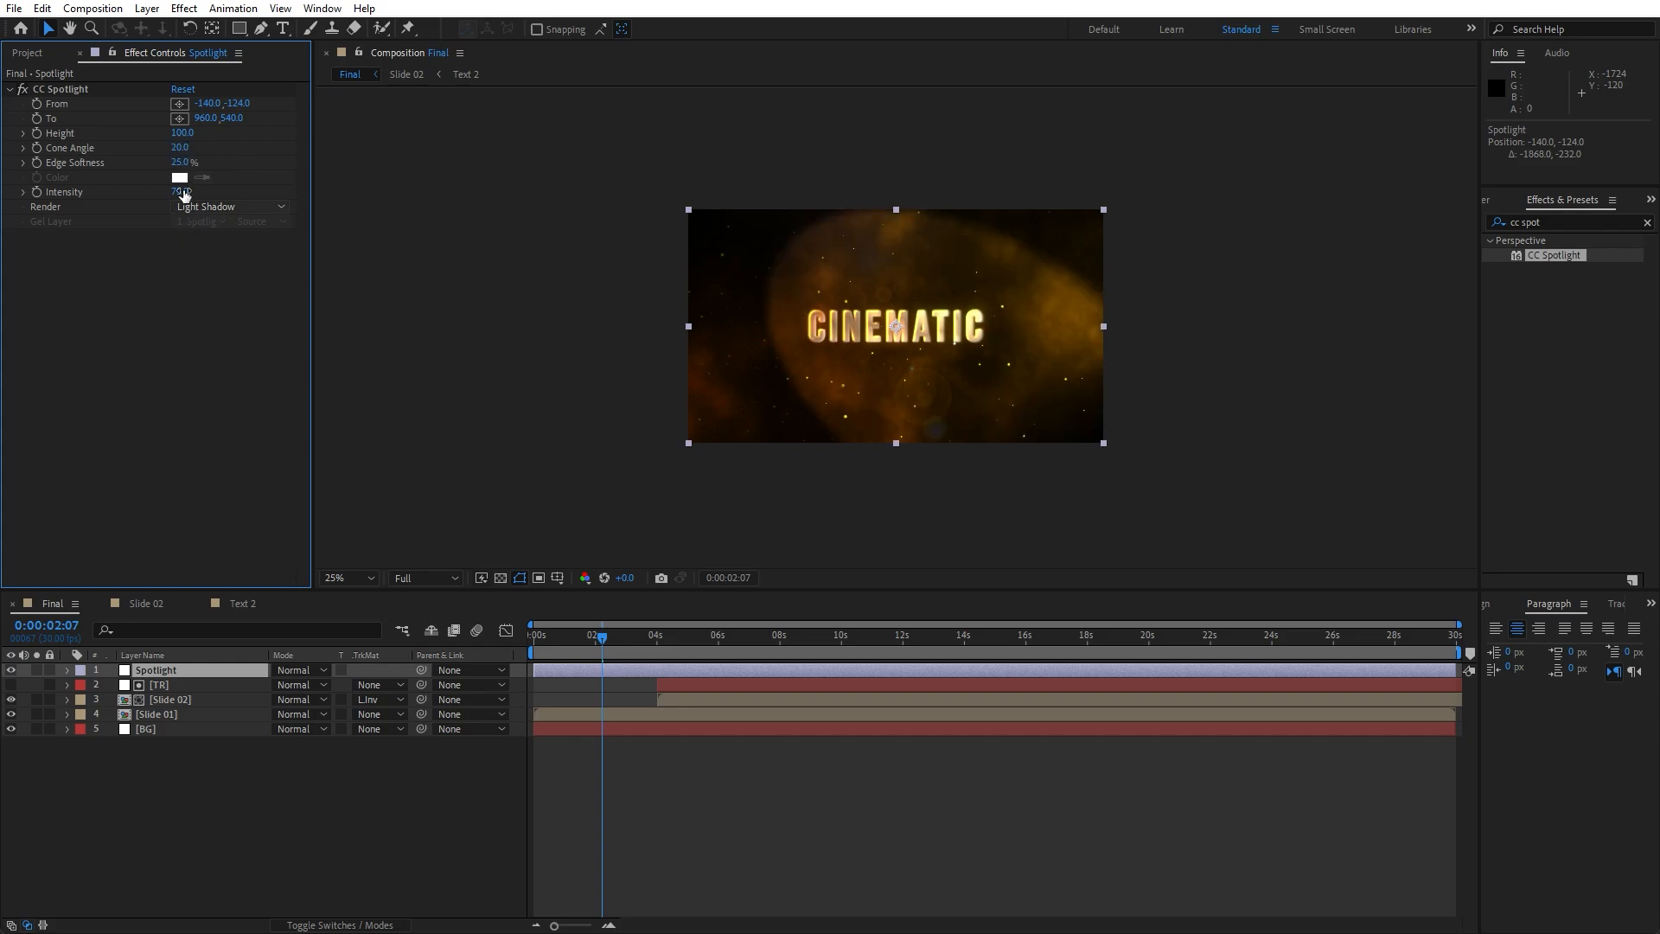
pyautogui.write('100')
pyautogui.press('Return')
# - Set CC Spotlight's Intensity to 60 and compare the image with the Spotlight layer hidden and shown
pyautogui.moveTo(178, 194); pyautogui.dragTo(145, 199)
pyautogui.click(177, 192)
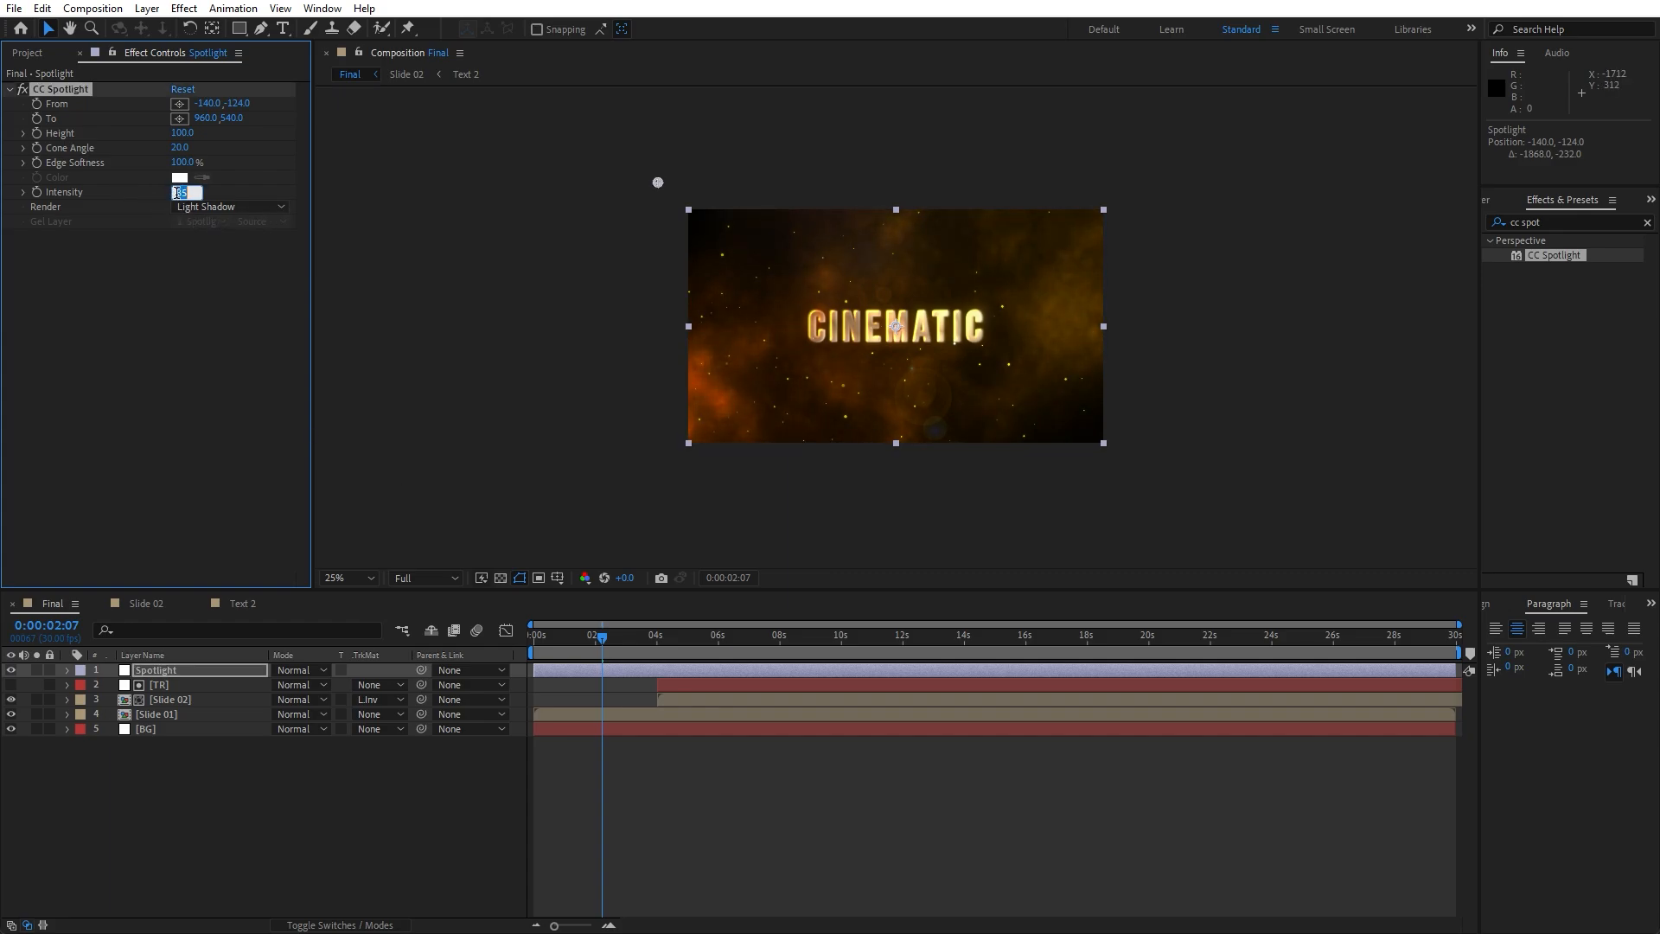
pyautogui.press('Return')
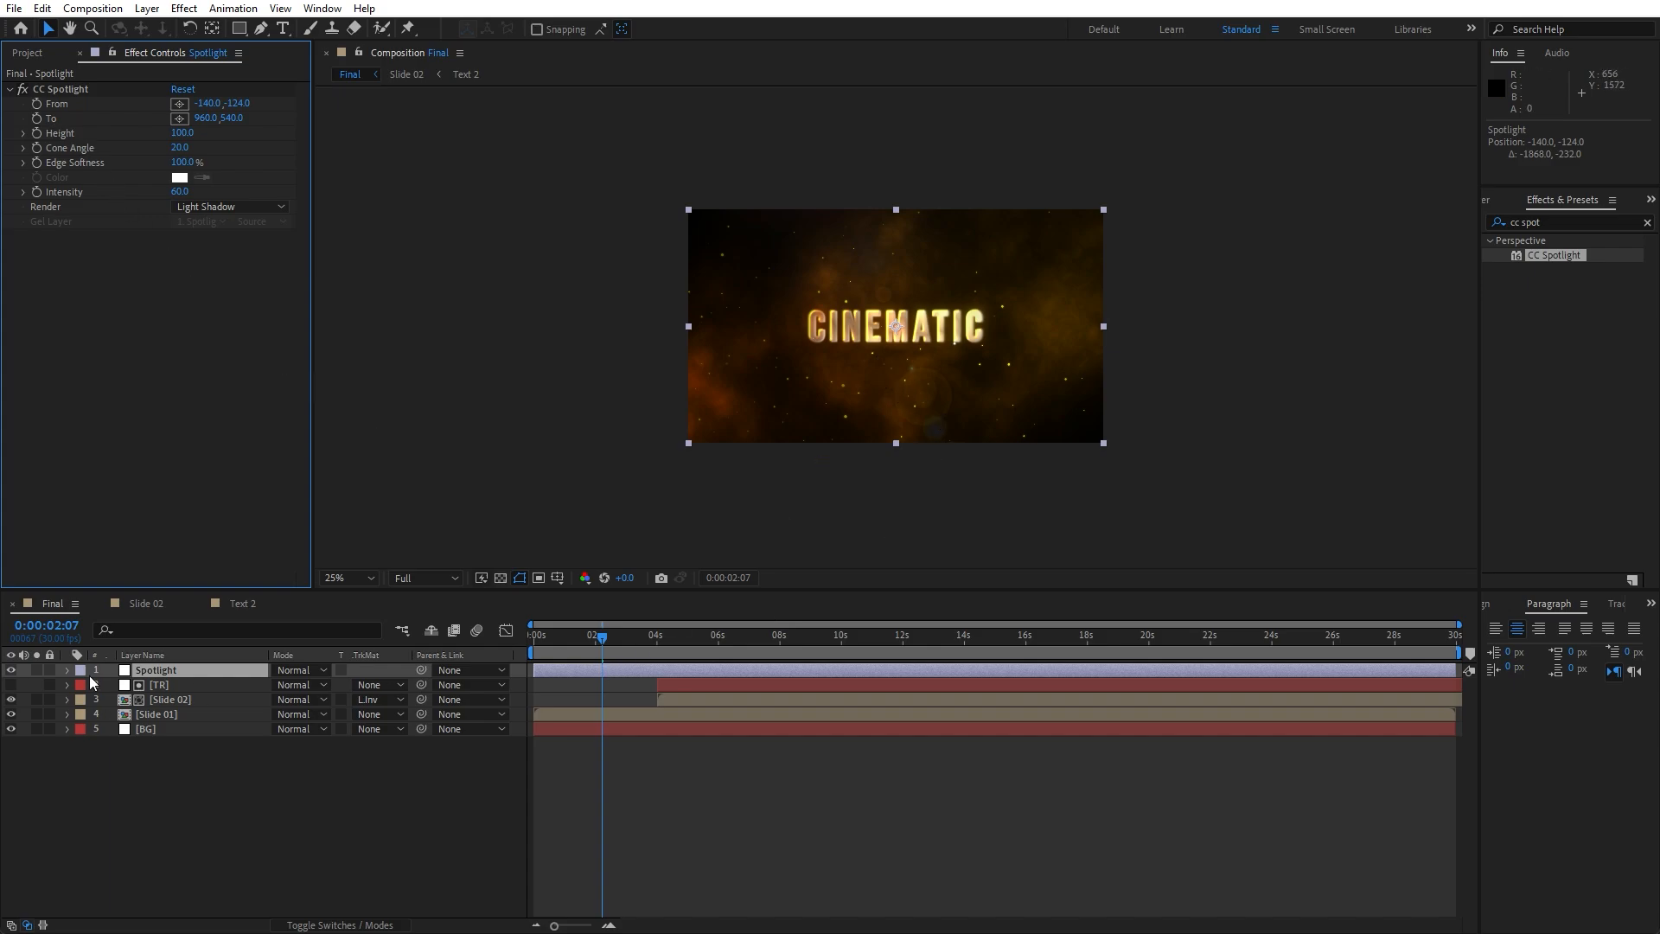
pyautogui.click(11, 674)
pyautogui.click(11, 674)
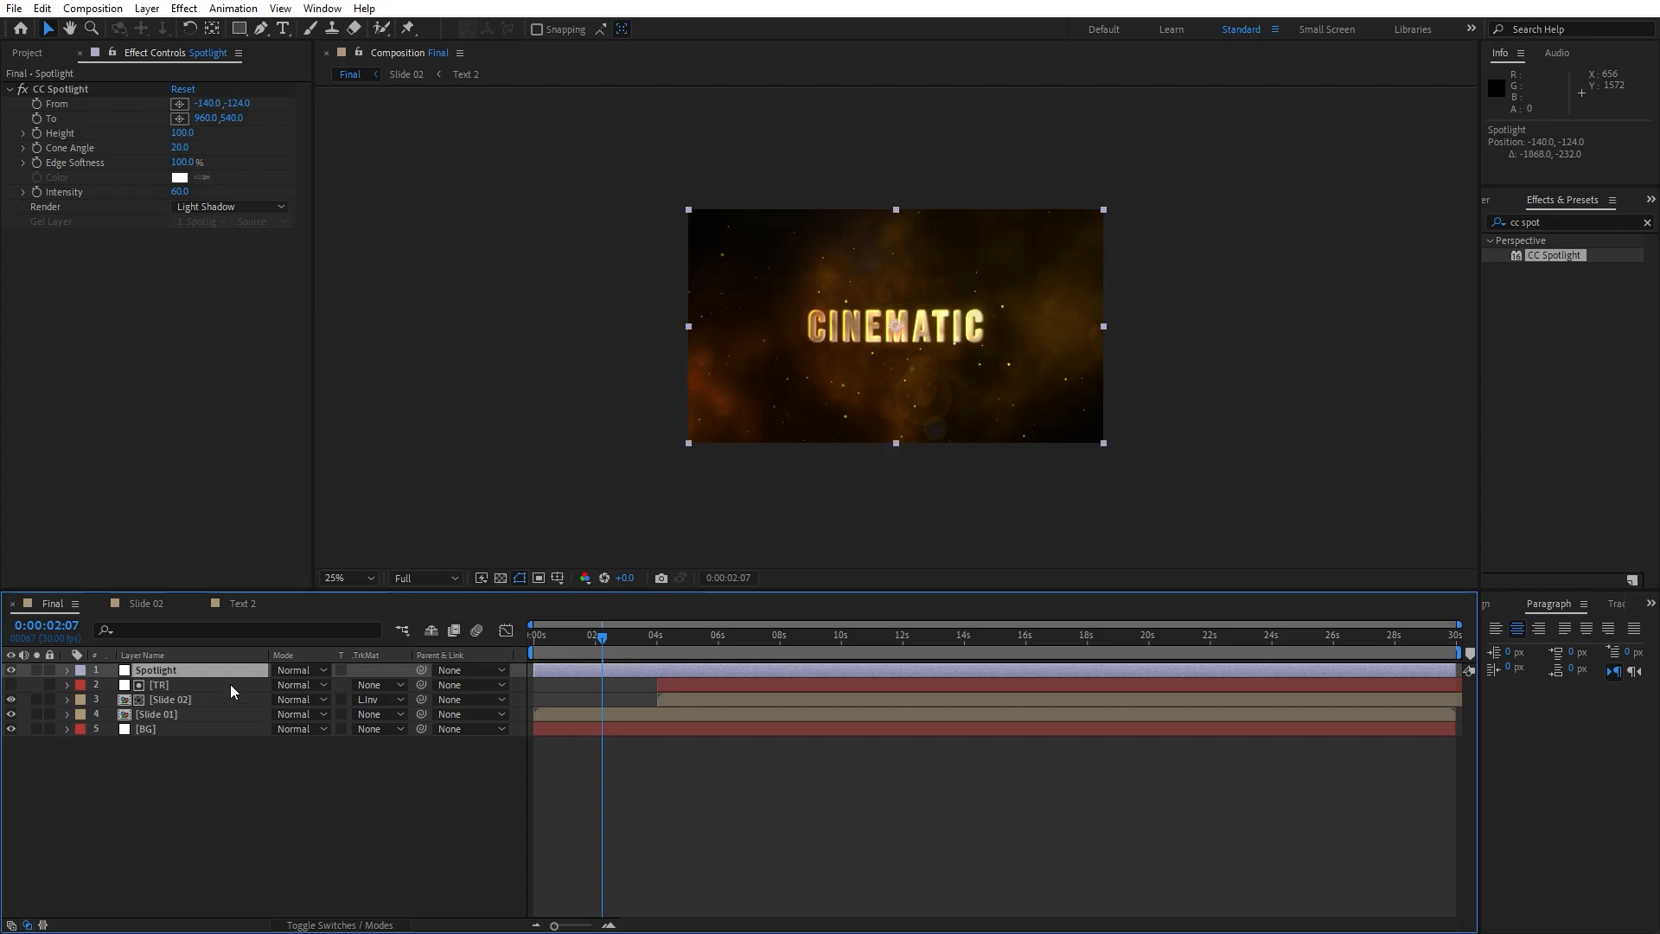
# - Try out a reduced opacity on the Spotlight layer
pyautogui.press('t')
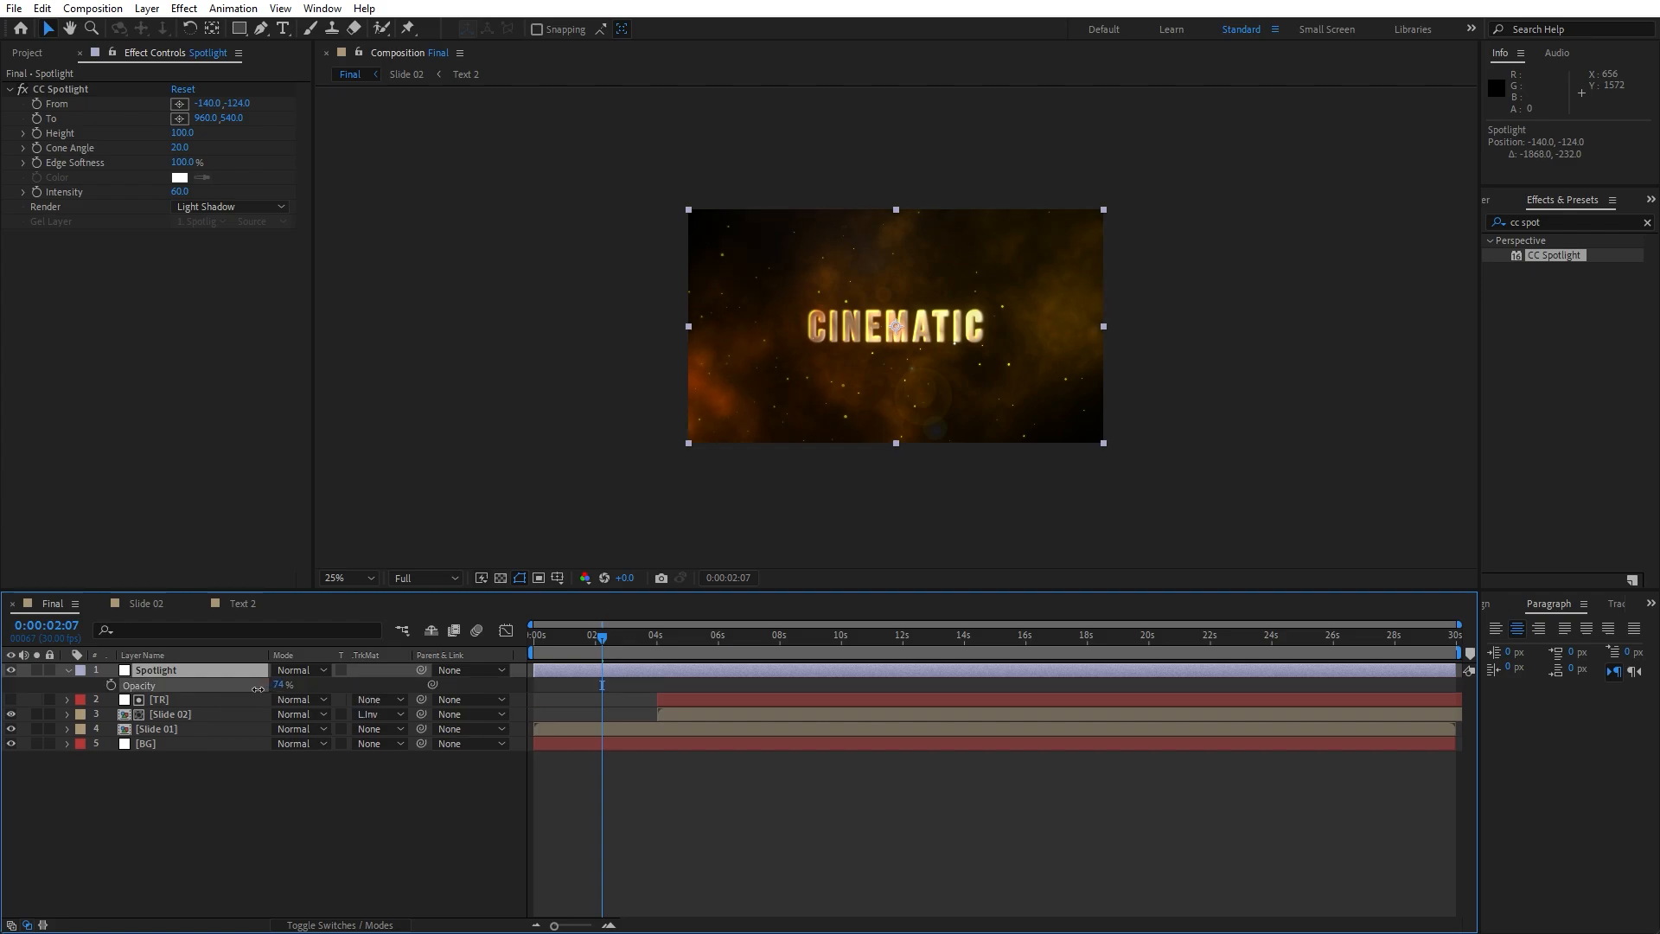
pyautogui.moveTo(258, 689); pyautogui.dragTo(304, 693)
pyautogui.click(69, 672)
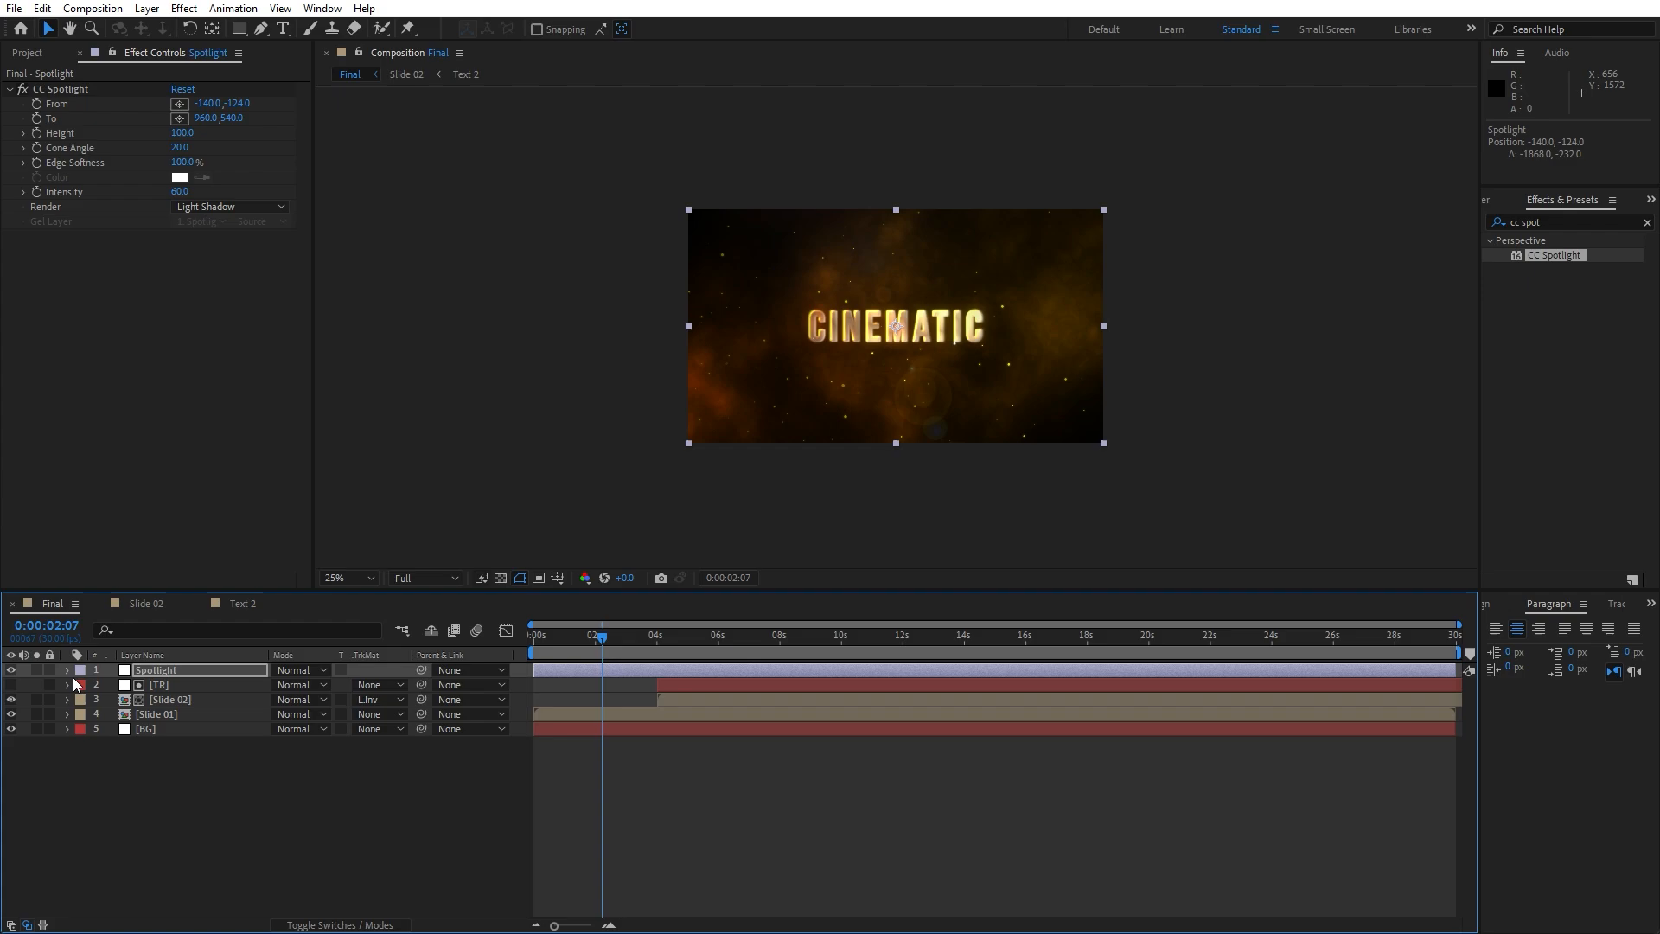
# - Add a new adjustment layer above Spotlight in the Final composition and name it Tritone
pyautogui.rightClick(226, 820)
pyautogui.moveTo(303, 601)
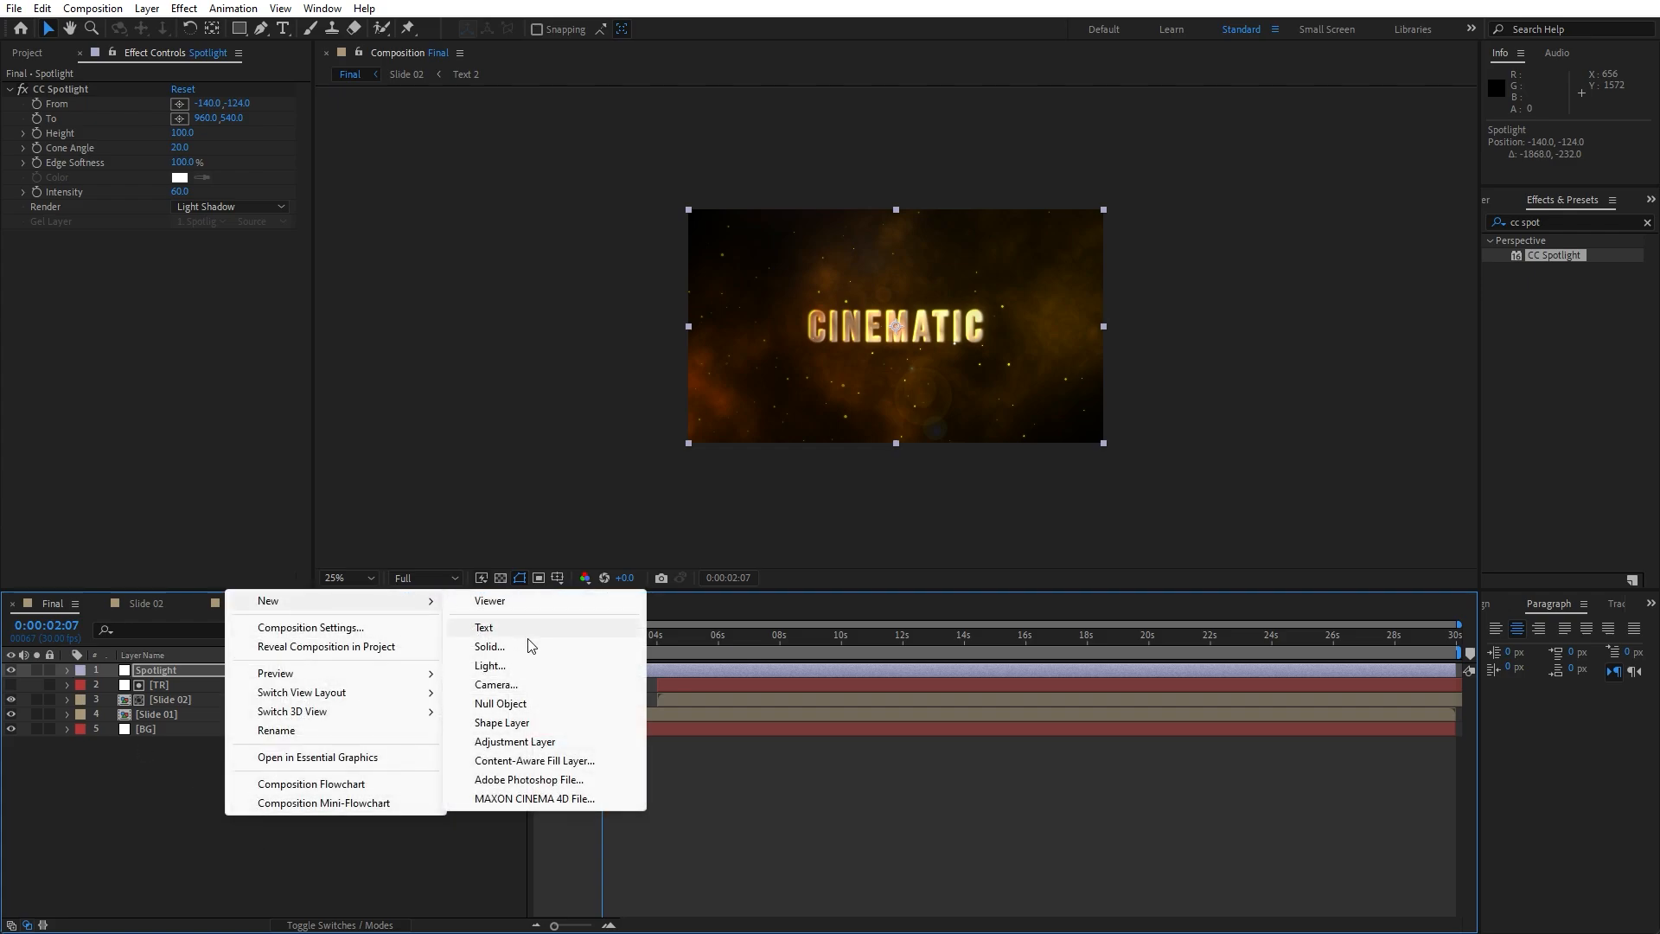
pyautogui.click(515, 742)
pyautogui.press('Return')
pyautogui.write('Tritone')
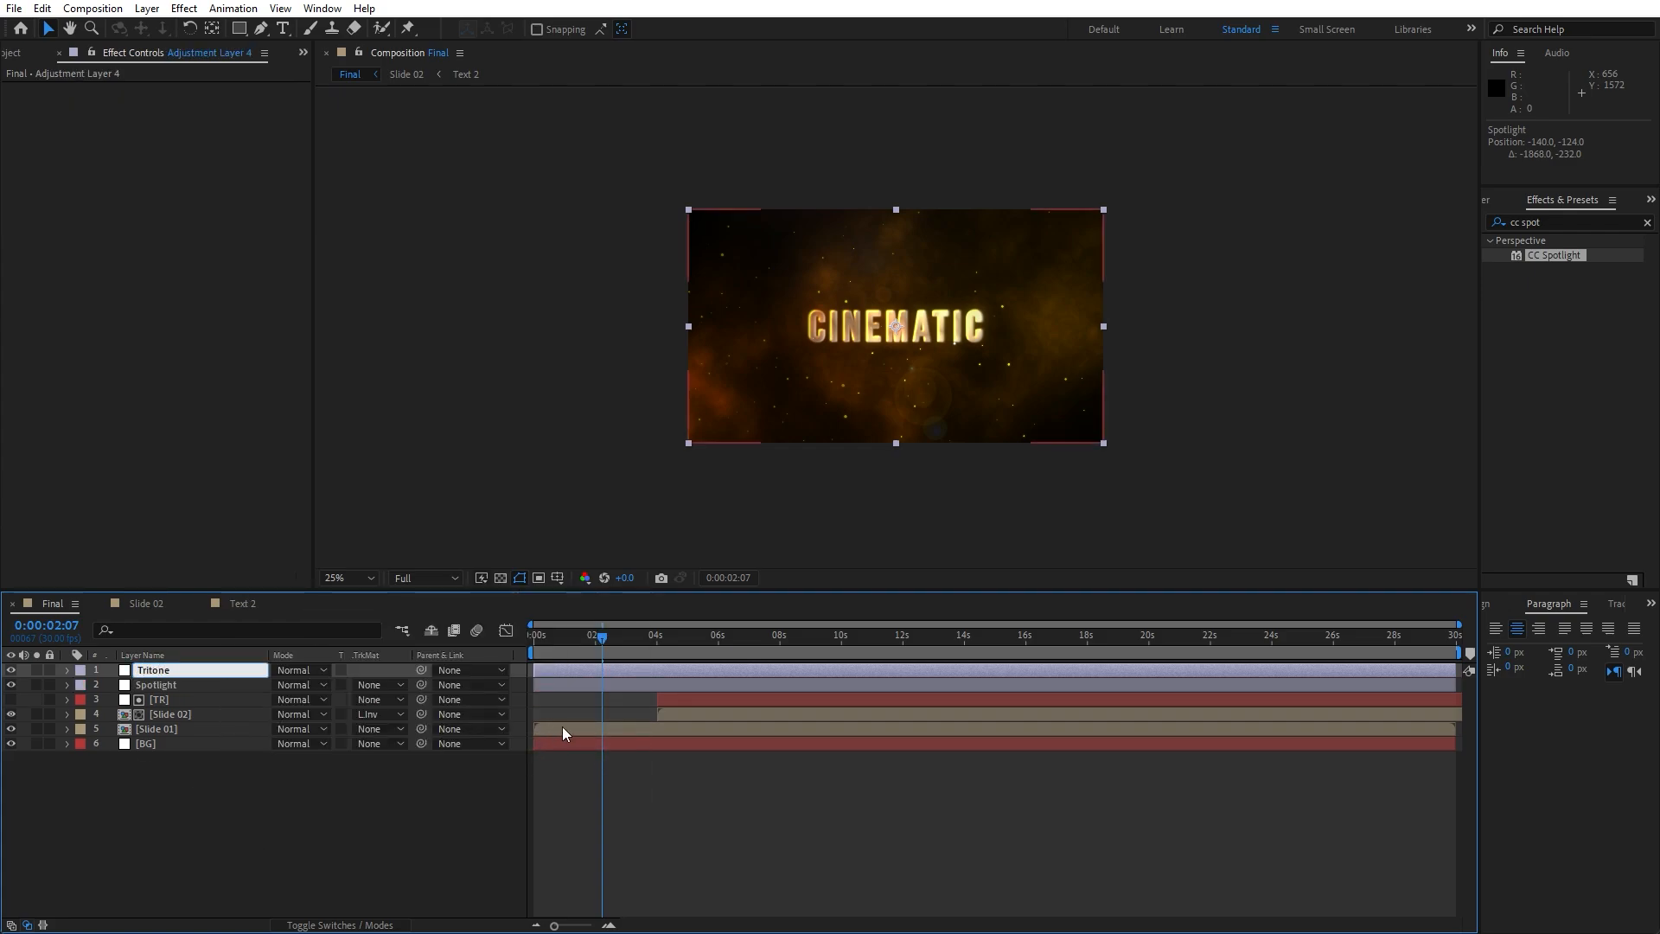
pyautogui.click(288, 813)
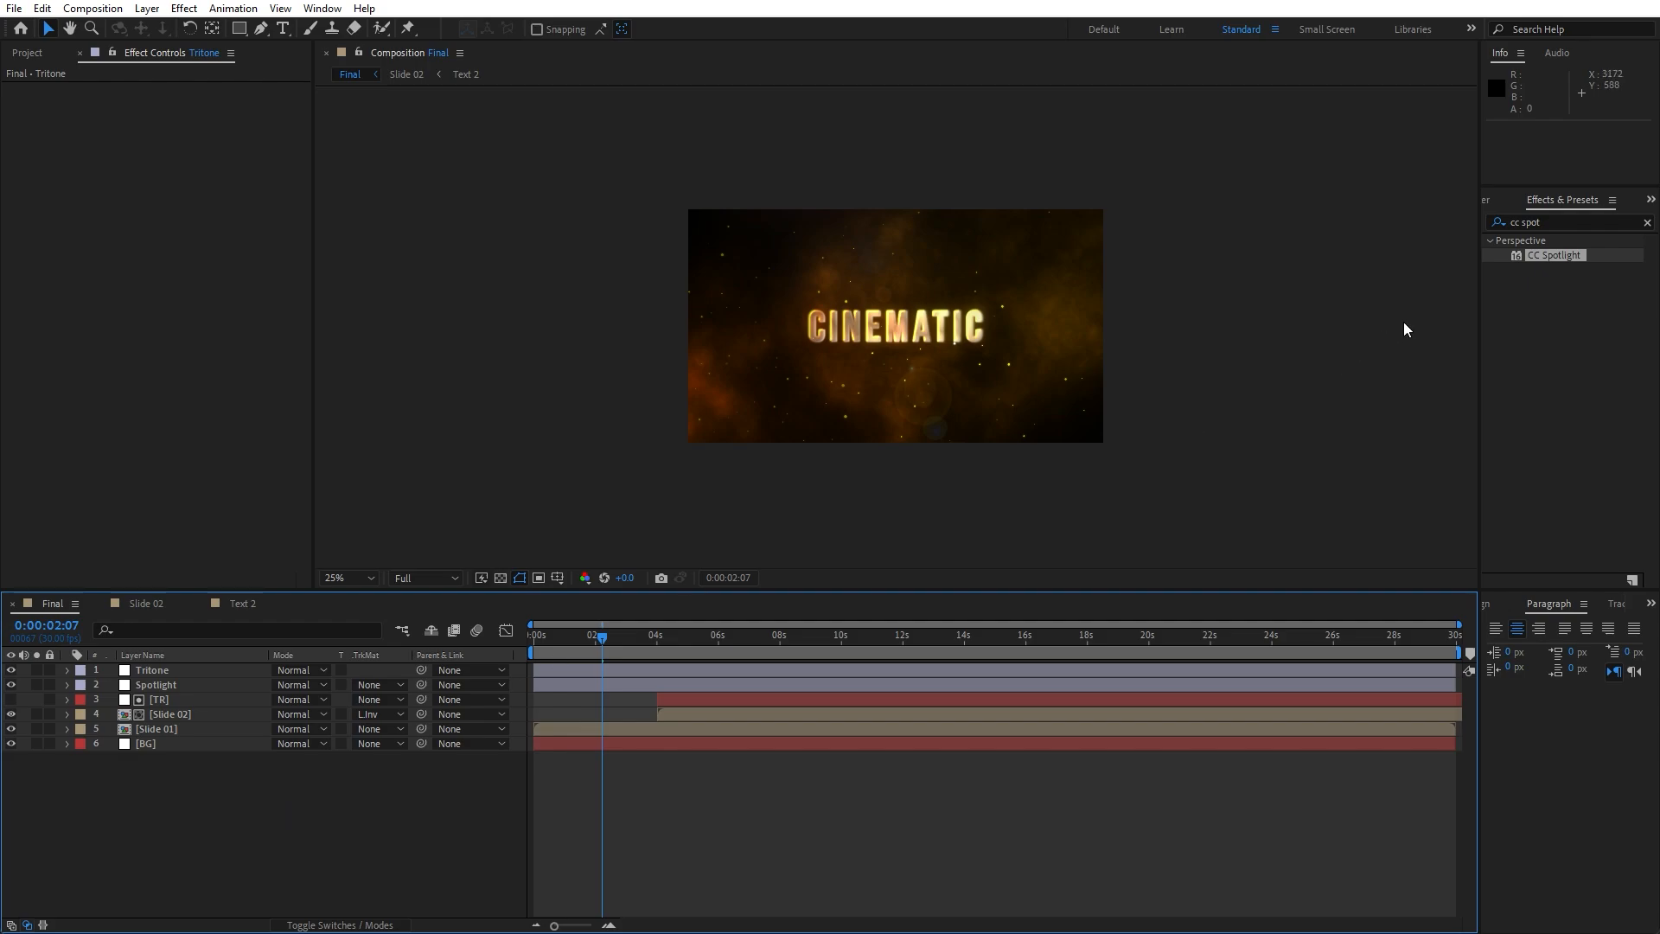
# - Find the Tritone colour correction effect and apply it to the Tritone adjustment layer
pyautogui.click(1570, 220)
pyautogui.write('trito')
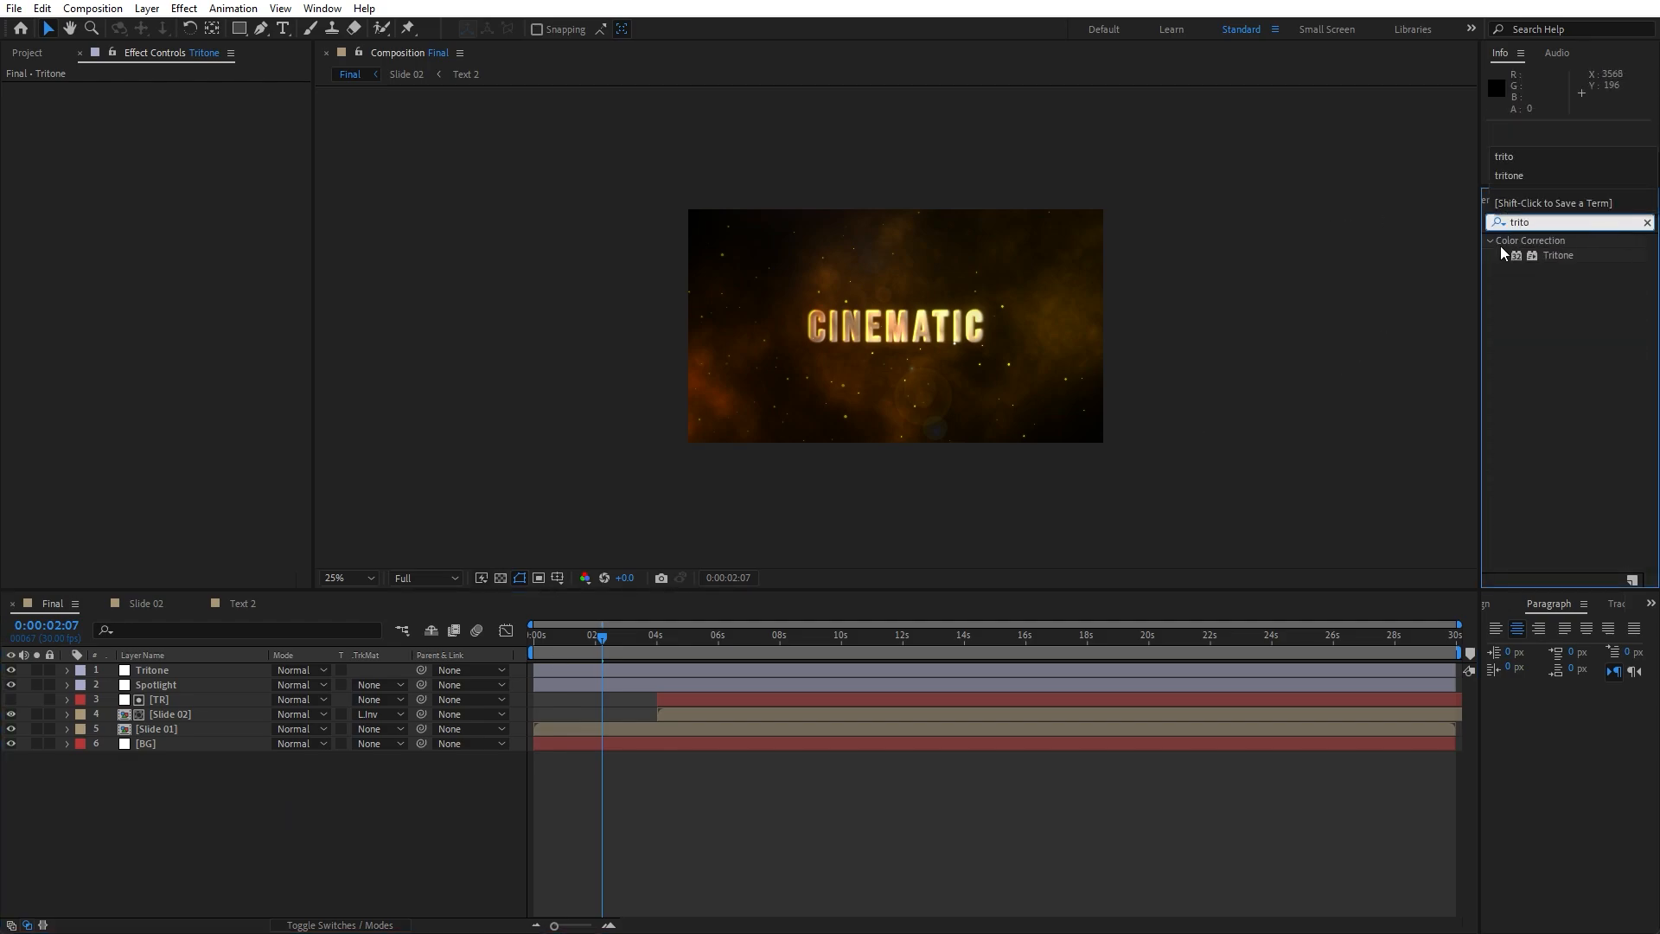
pyautogui.moveTo(1556, 255); pyautogui.dragTo(201, 675)
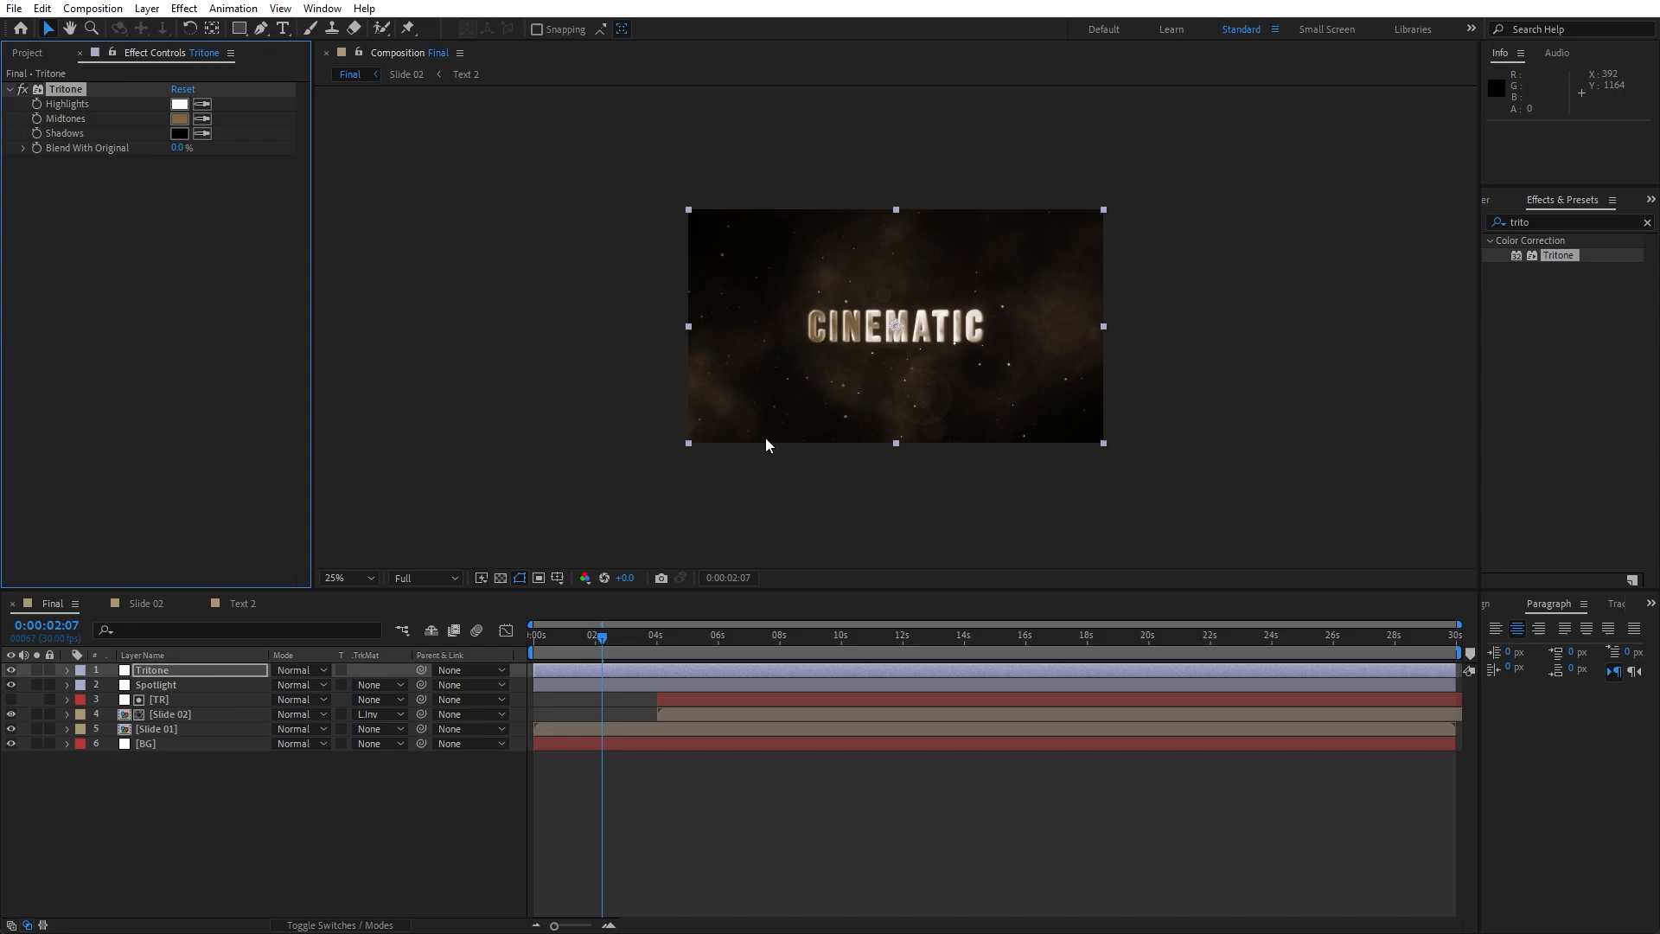
# - Set the Tritone effect's Midtones colour to a saturated dark orange, B03A00
pyautogui.click(179, 120)
pyautogui.moveTo(848, 669)
pyautogui.mouseDown()
pyautogui.moveTo(852, 787)
pyautogui.moveTo(854, 682)
pyautogui.moveTo(847, 697)
pyautogui.moveTo(830, 653)
pyautogui.moveTo(861, 622)
pyautogui.moveTo(846, 792)
pyautogui.mouseUp()
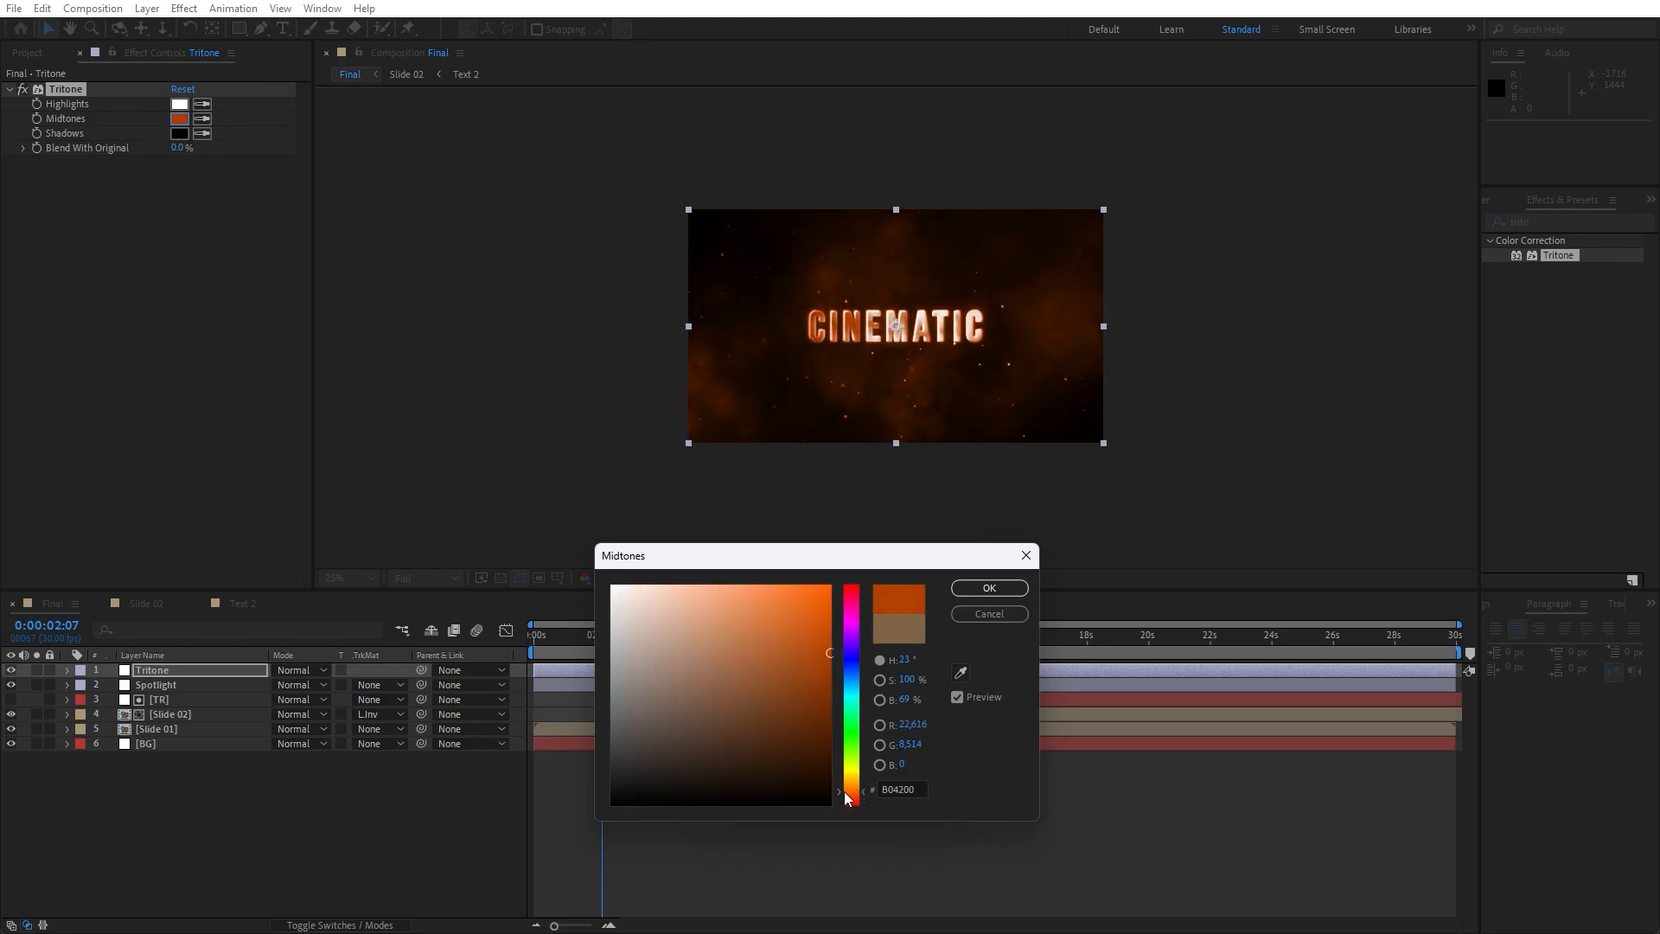
pyautogui.click(990, 589)
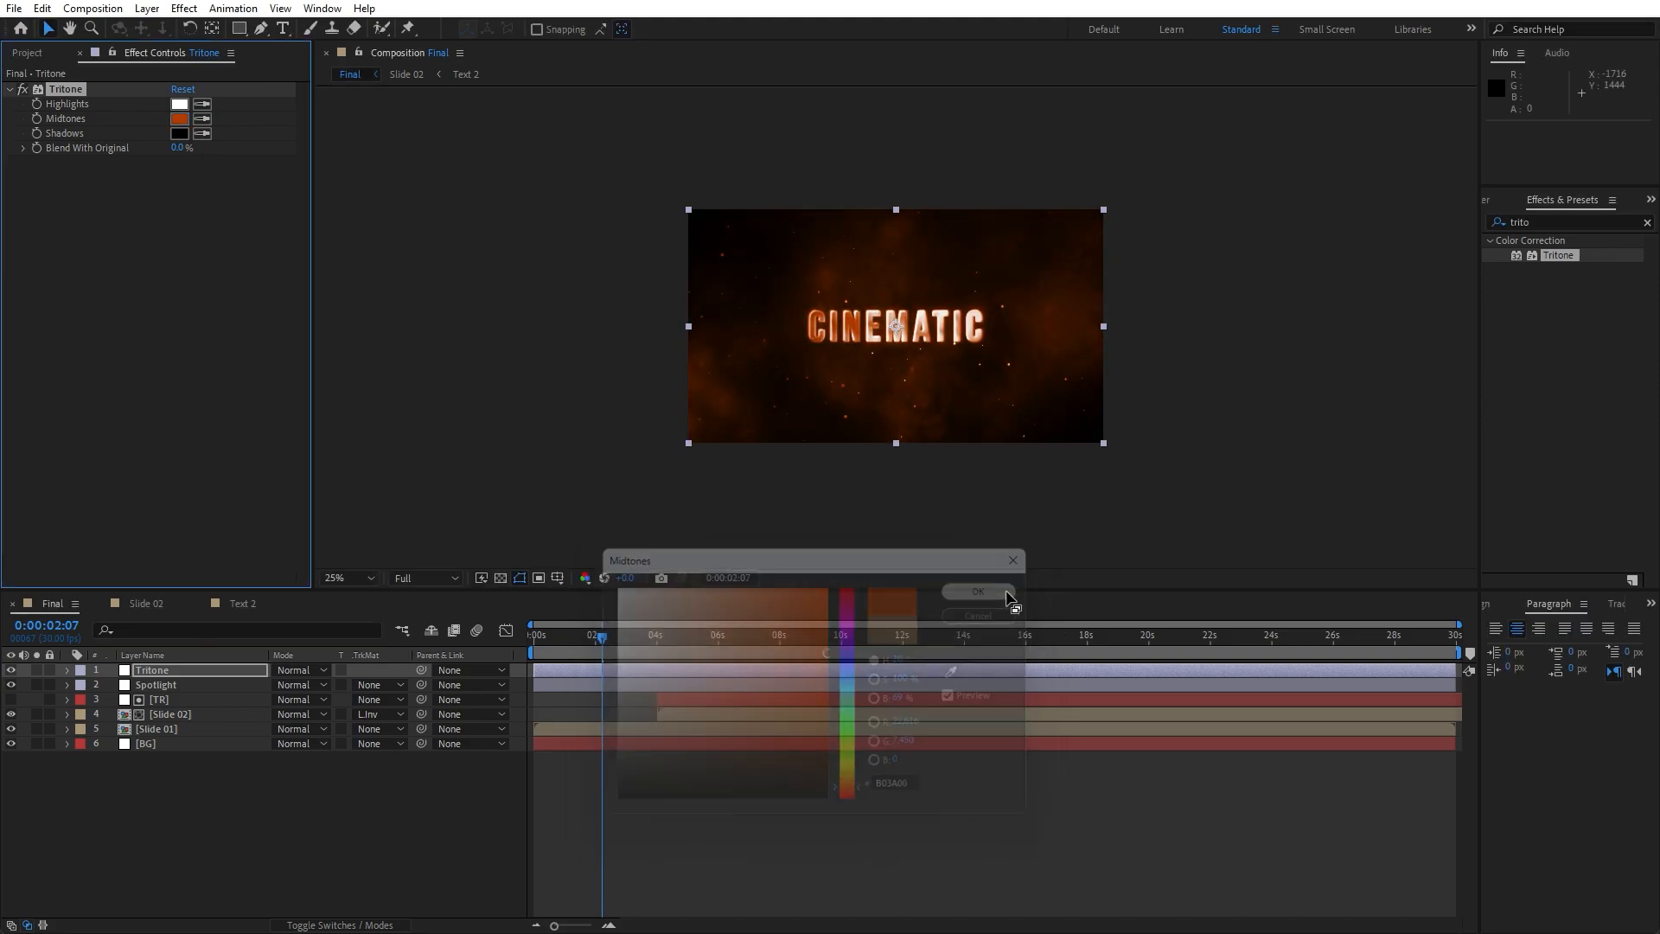
# - Compare the Overlay and Screen blending modes on the Tritone layer and settle on Overlay
pyautogui.click(313, 672)
pyautogui.click(371, 490)
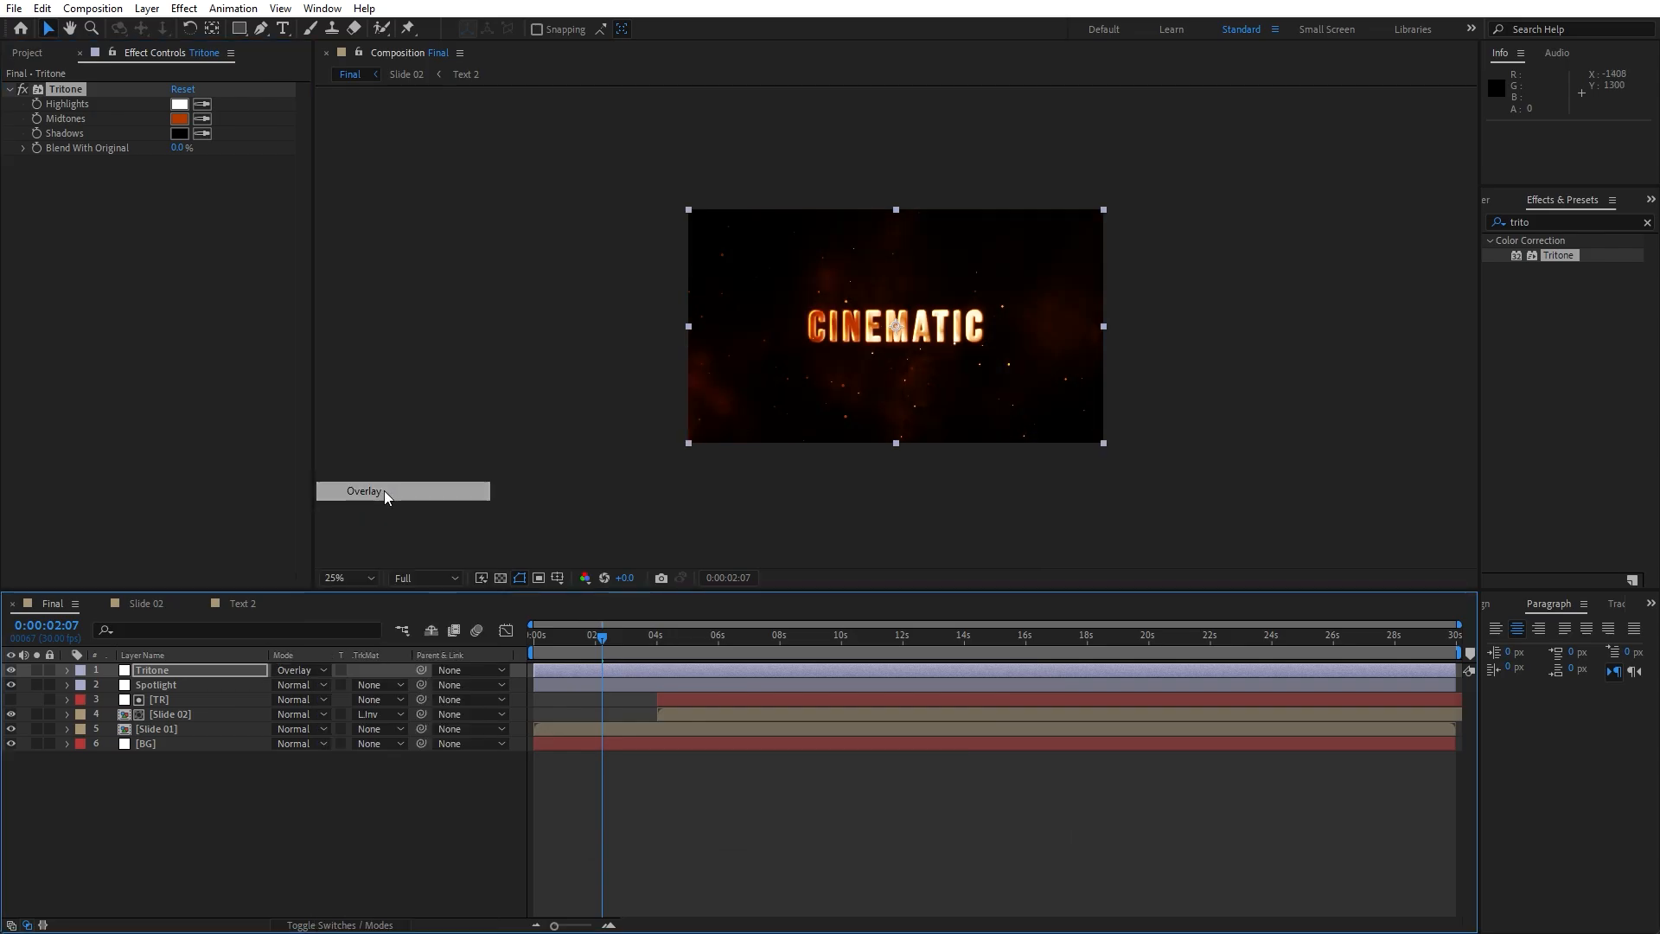
pyautogui.click(312, 671)
pyautogui.click(386, 387)
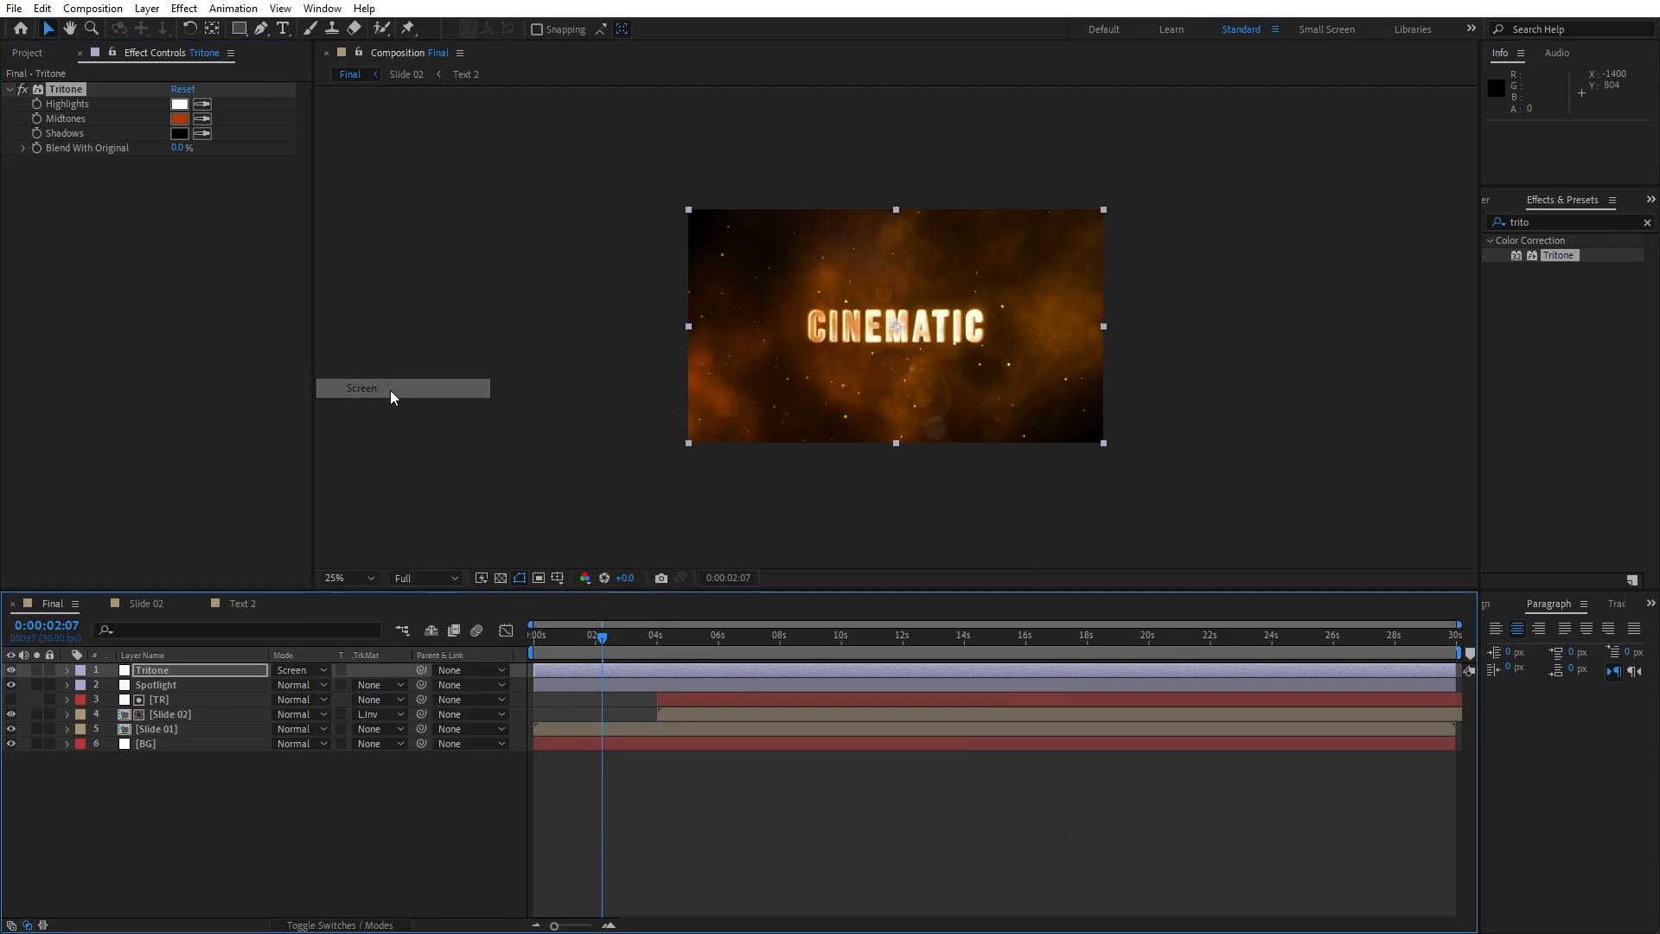
pyautogui.click(307, 672)
pyautogui.click(381, 494)
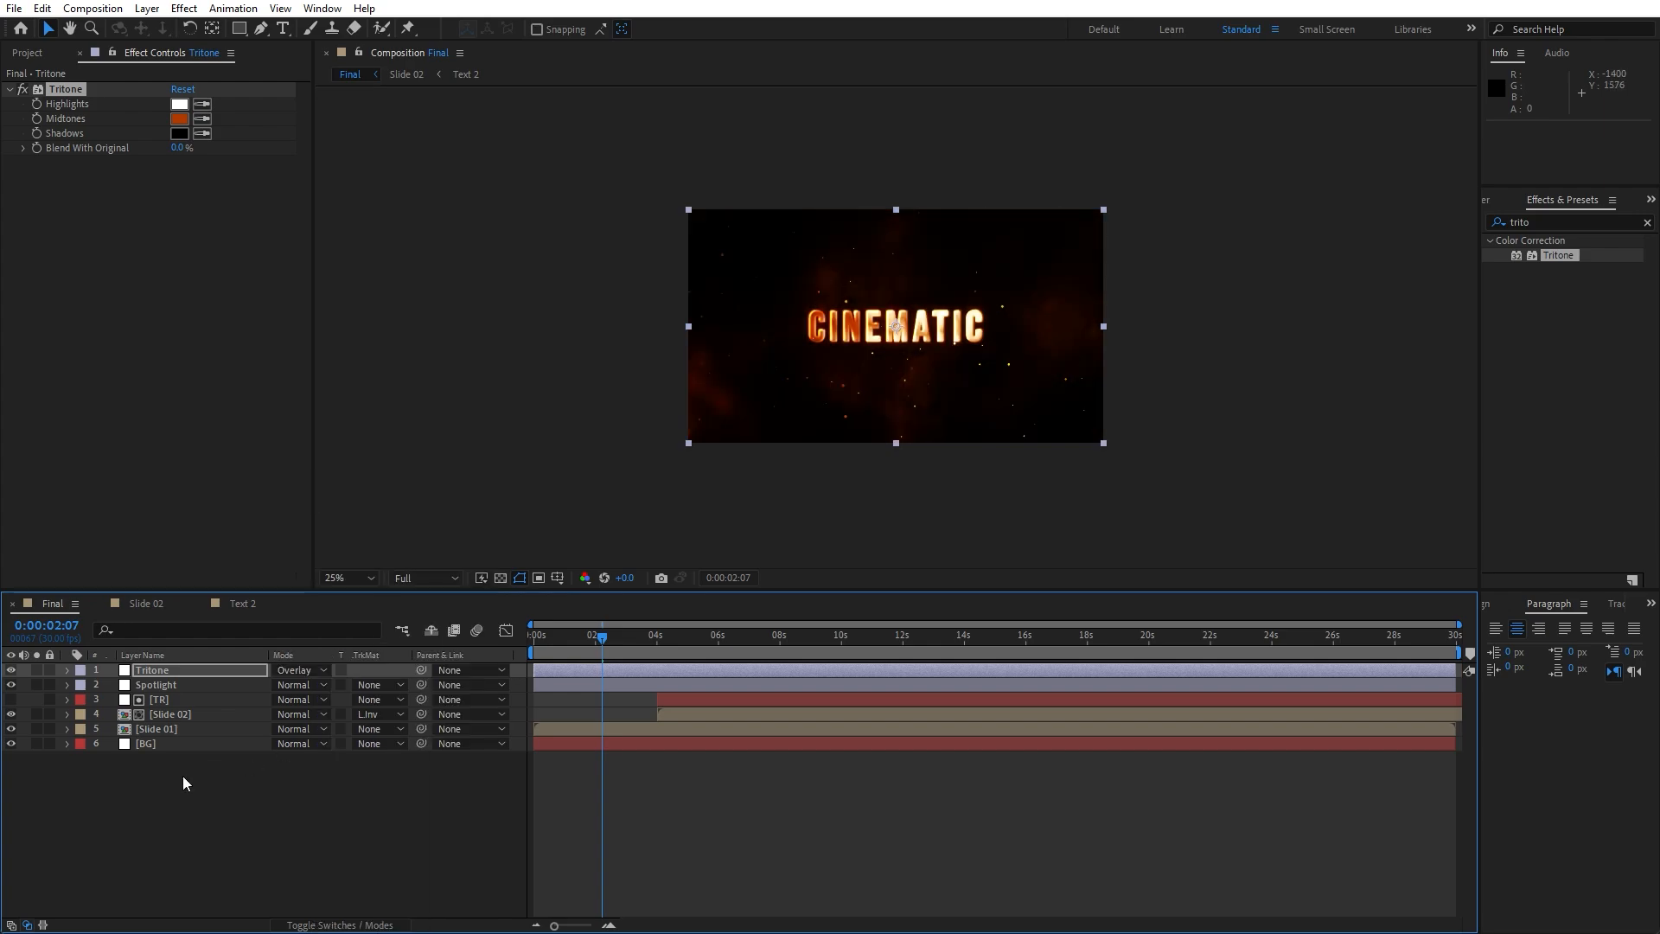
# - Set the Tritone layer's opacity to 20%
pyautogui.press('t')
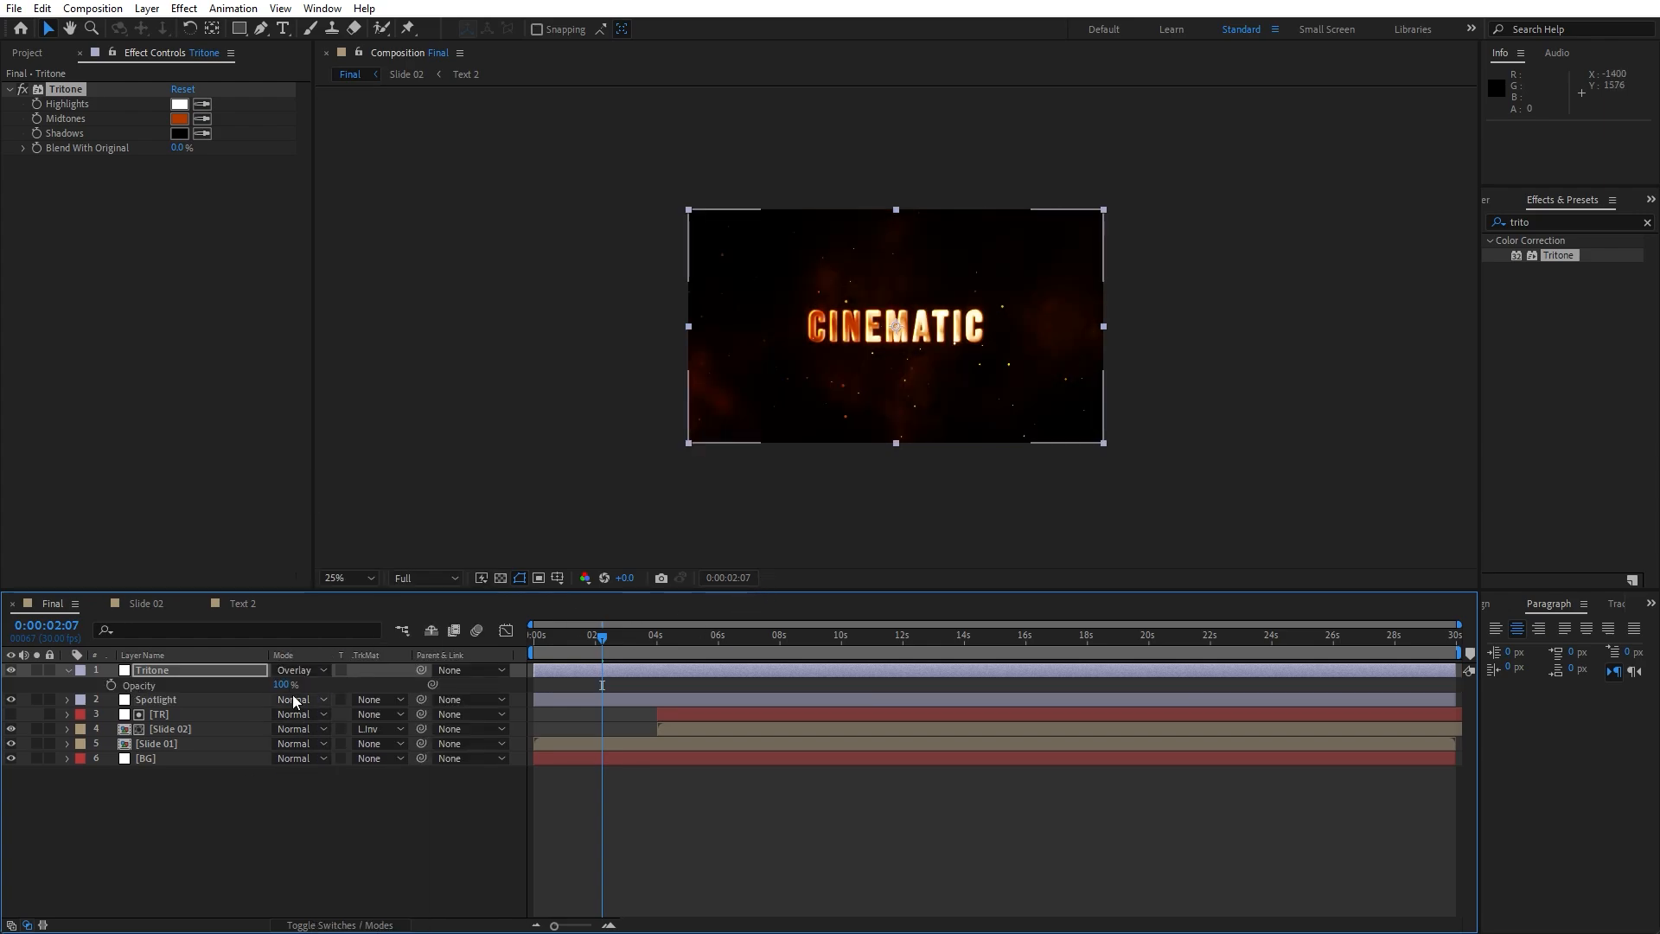
pyautogui.click(285, 685)
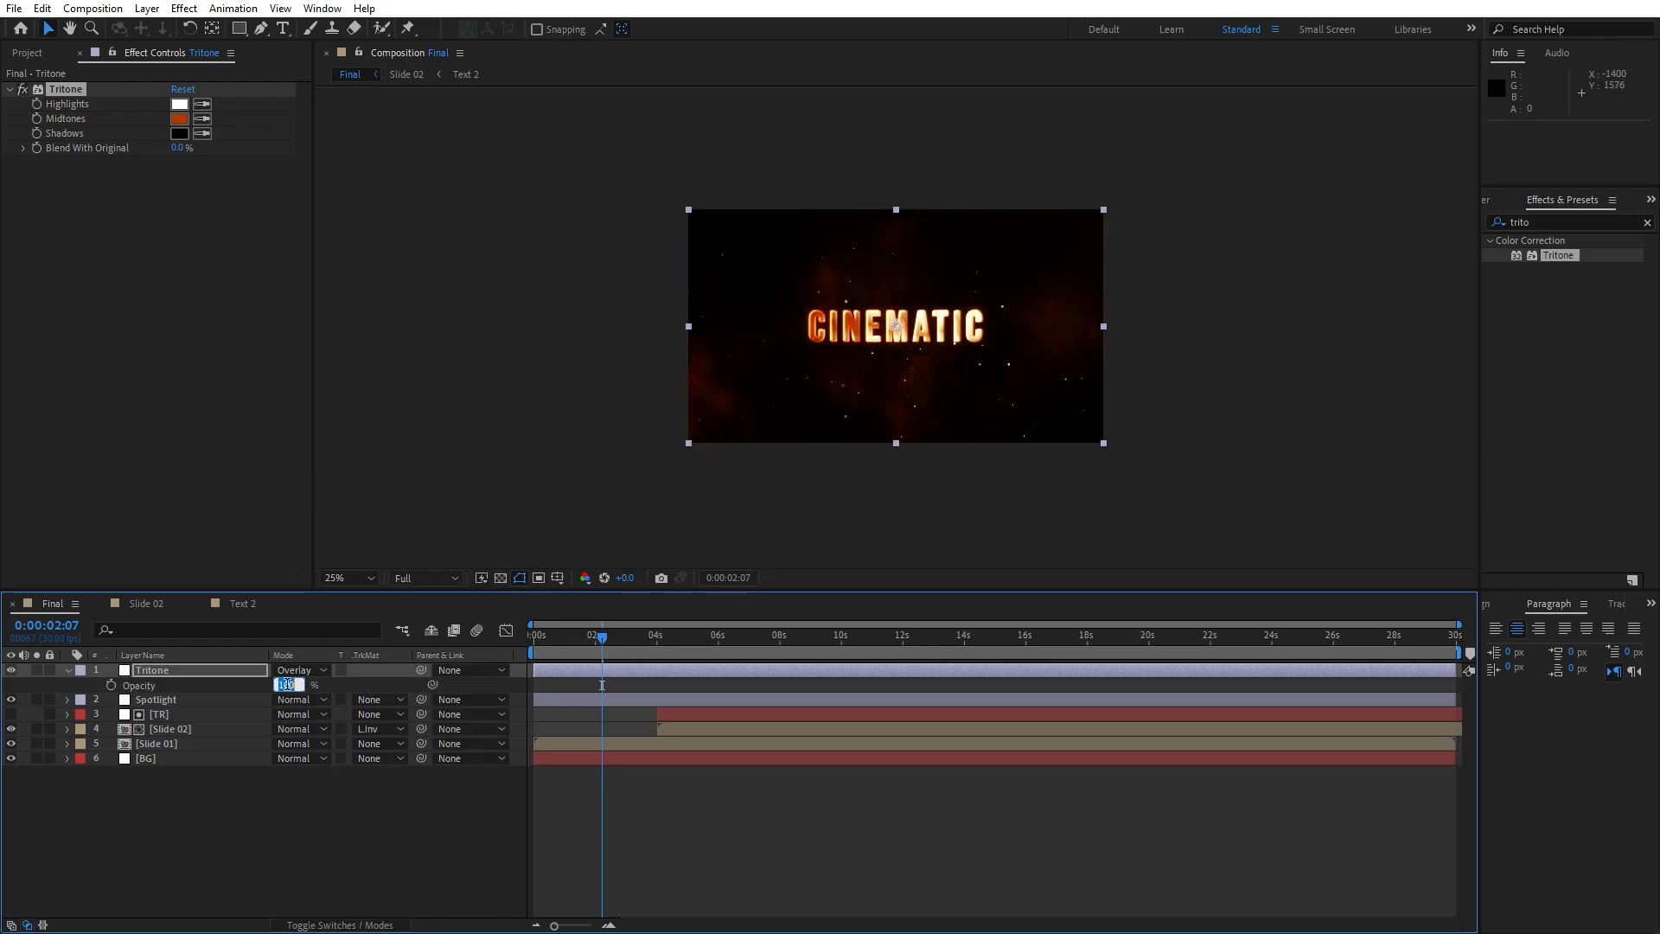
pyautogui.write('20')
pyautogui.click(294, 802)
# - Set the Tritone effect's Midtones to bright blue, 0012FF, judging it on the SLIDESHOW title at 0:00:05:21
pyautogui.moveTo(605, 641); pyautogui.dragTo(713, 642)
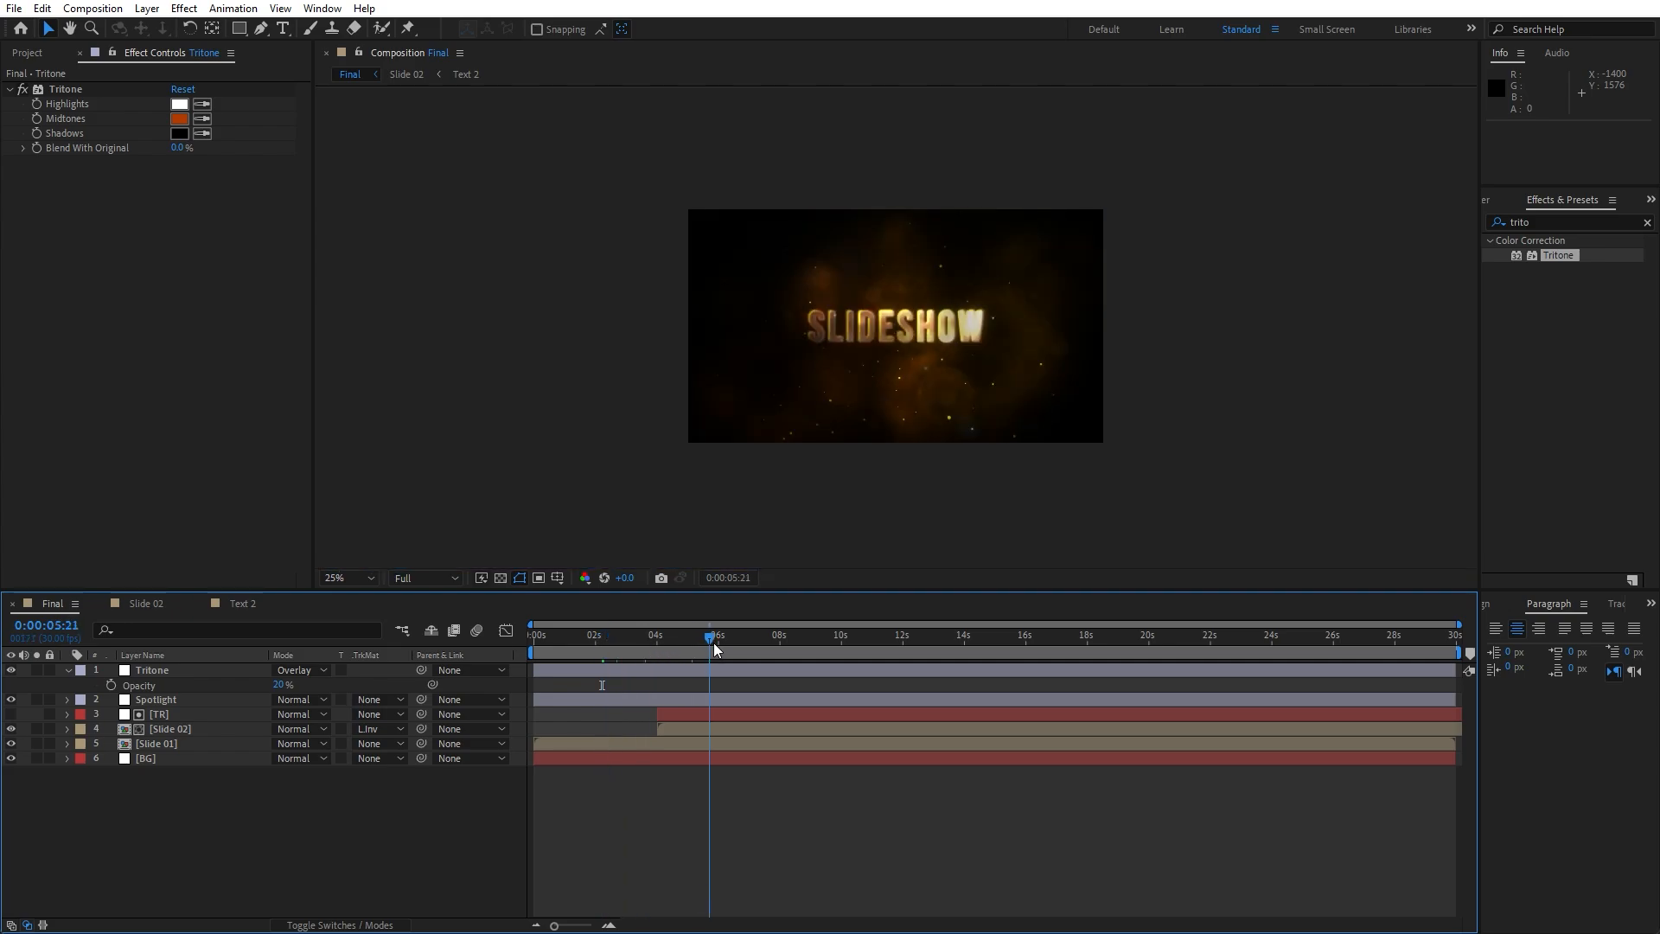
pyautogui.press('.')
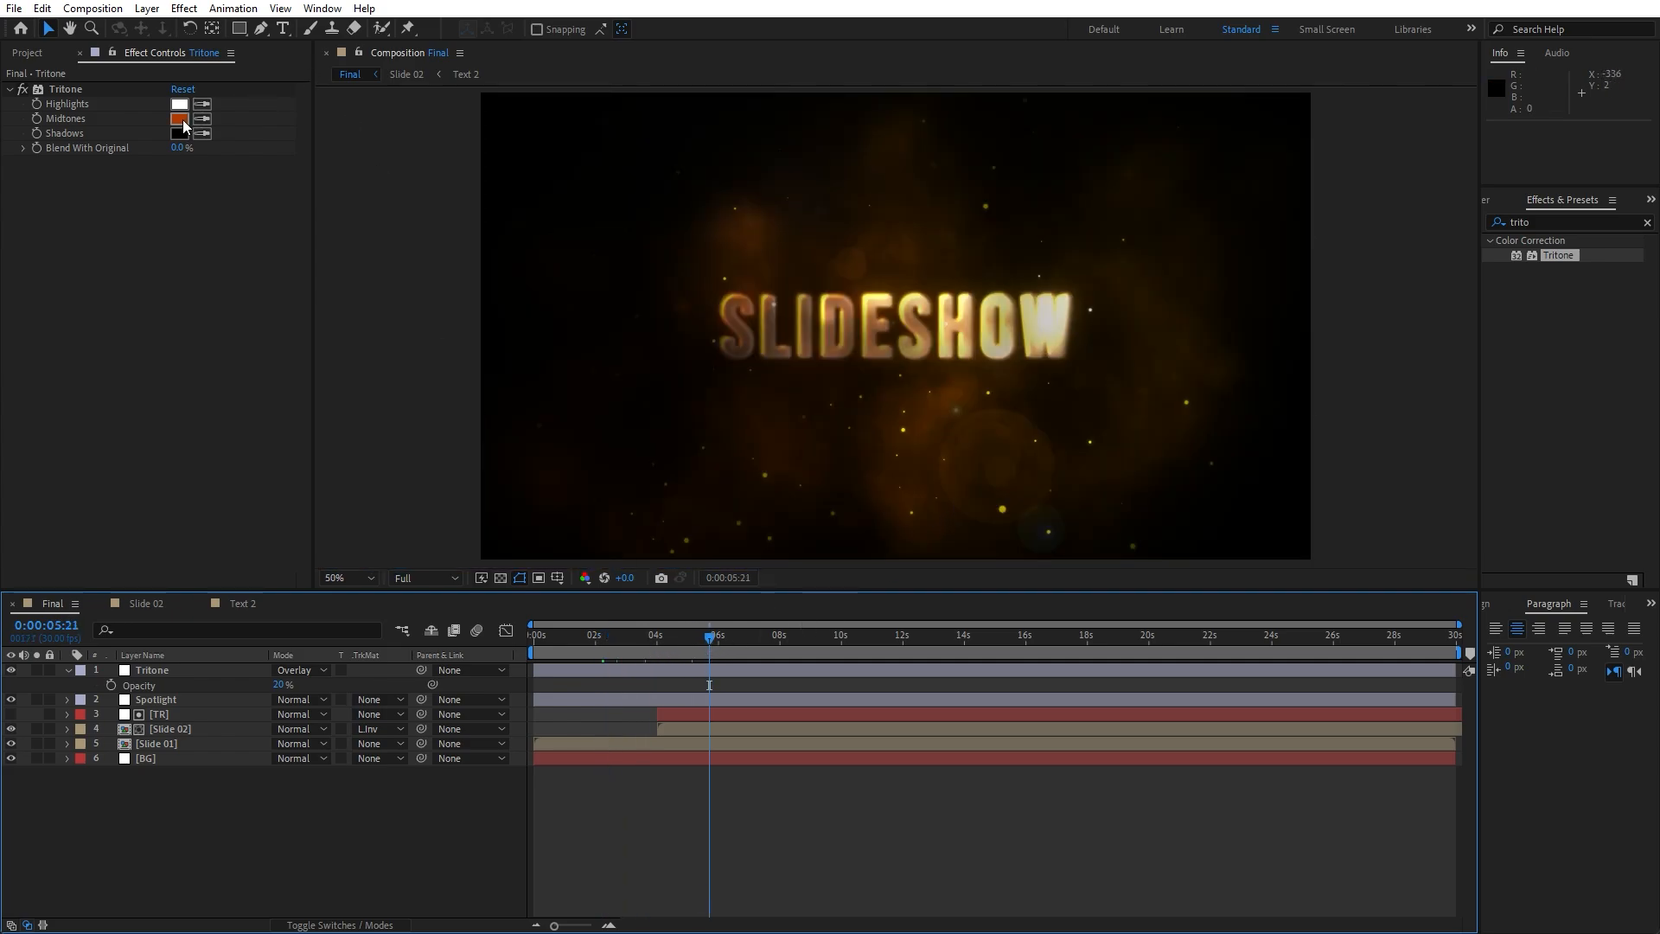
pyautogui.click(179, 119)
pyautogui.click(849, 588)
pyautogui.moveTo(849, 588); pyautogui.dragTo(853, 662)
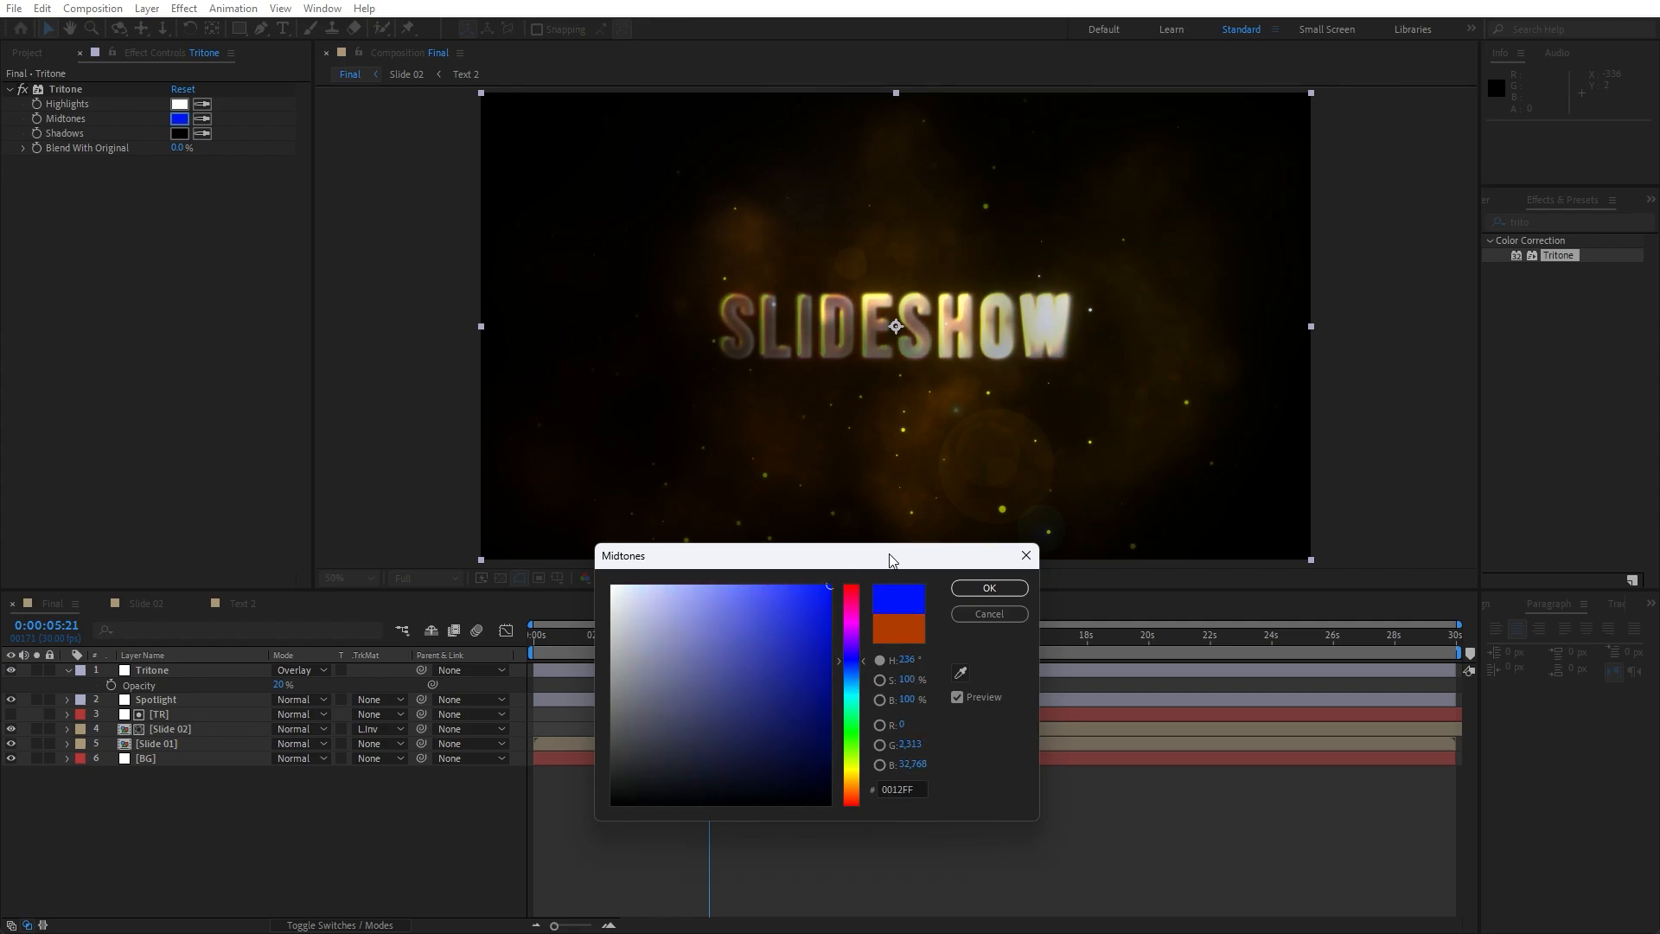
pyautogui.click(989, 591)
# - Play back the Final composition and scrub through it to check both titles and the transition between them
pyautogui.moveTo(709, 635); pyautogui.dragTo(773, 647)
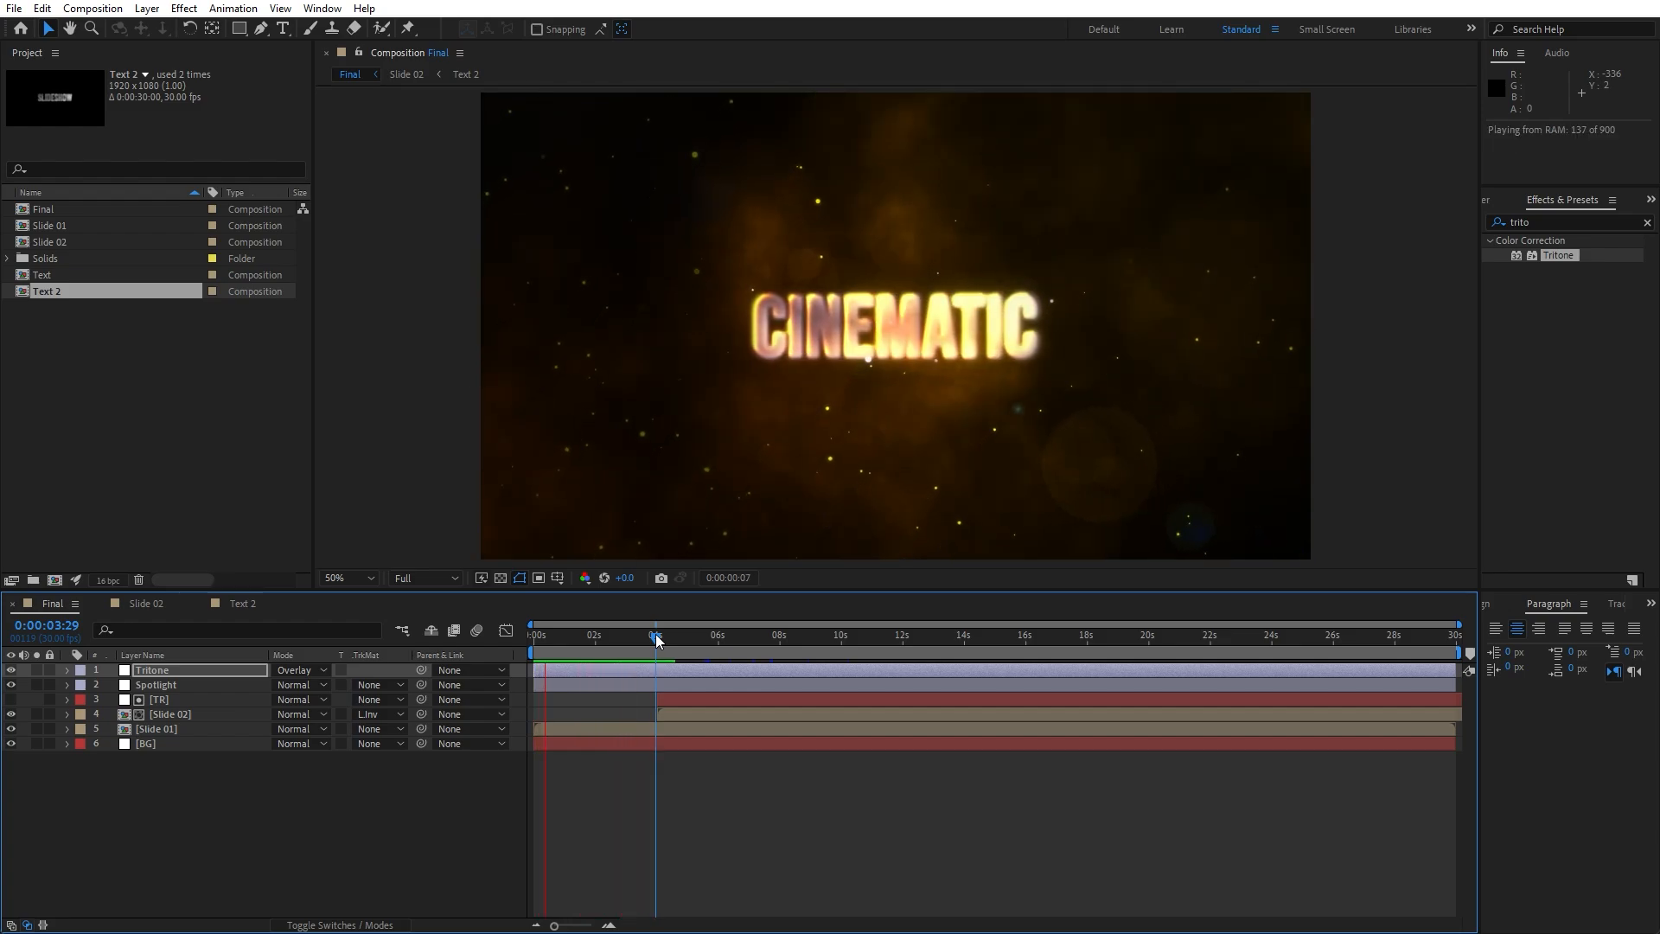
pyautogui.press('space')
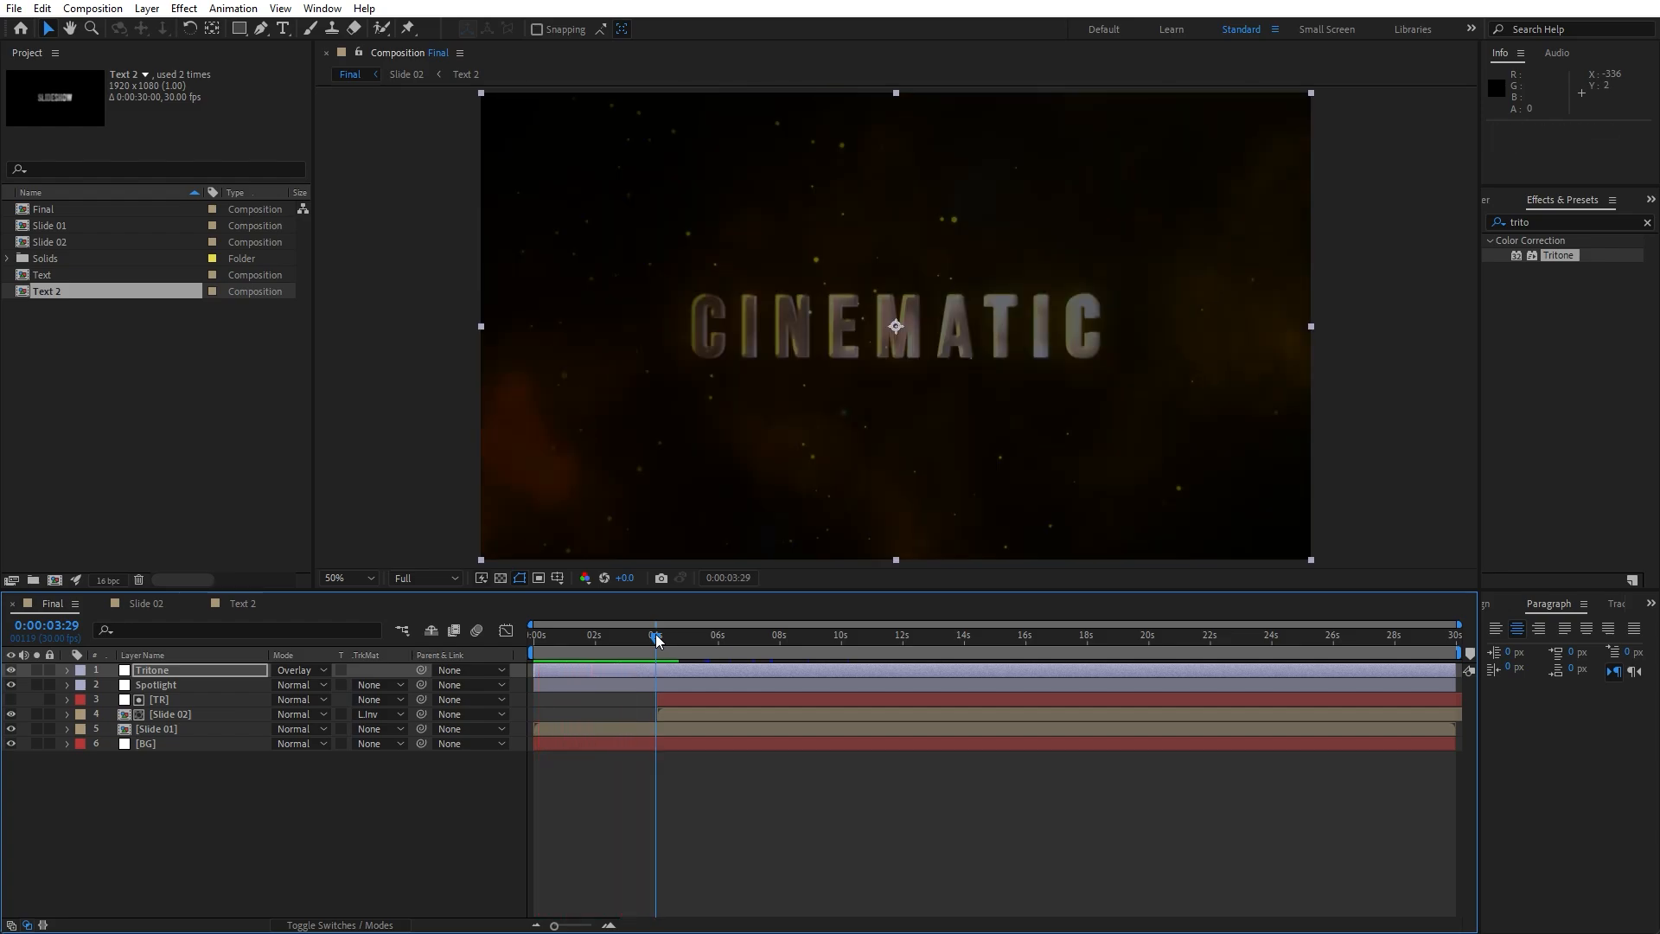
pyautogui.press('space')
pyautogui.moveTo(655, 635); pyautogui.dragTo(674, 640)
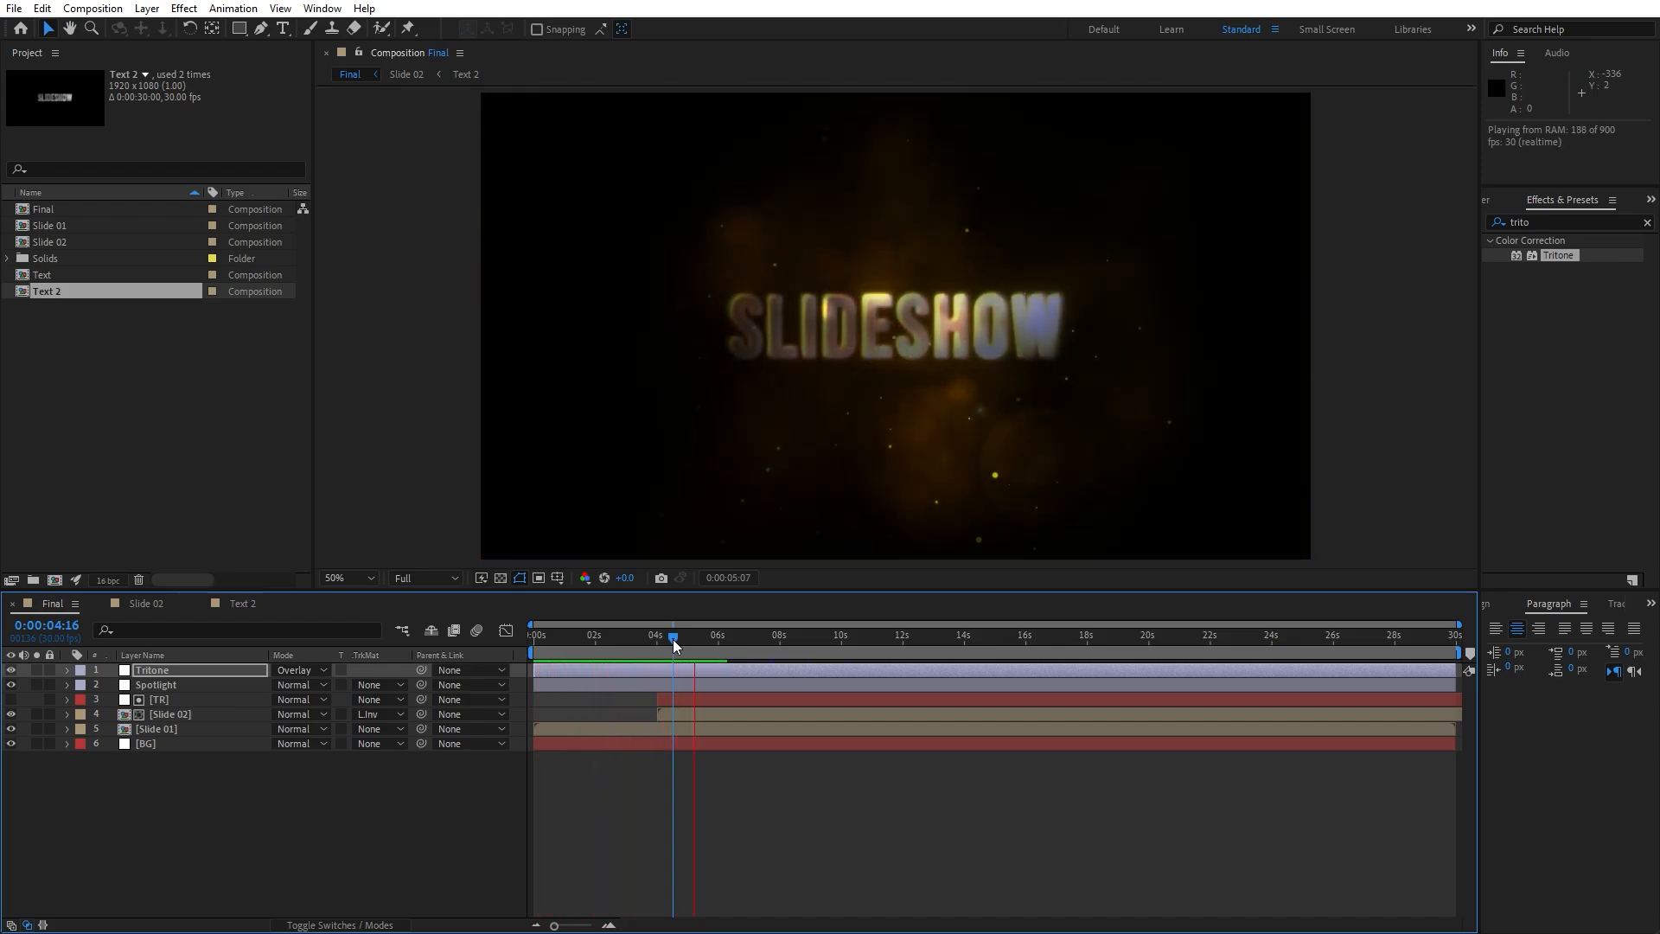
pyautogui.press('space')
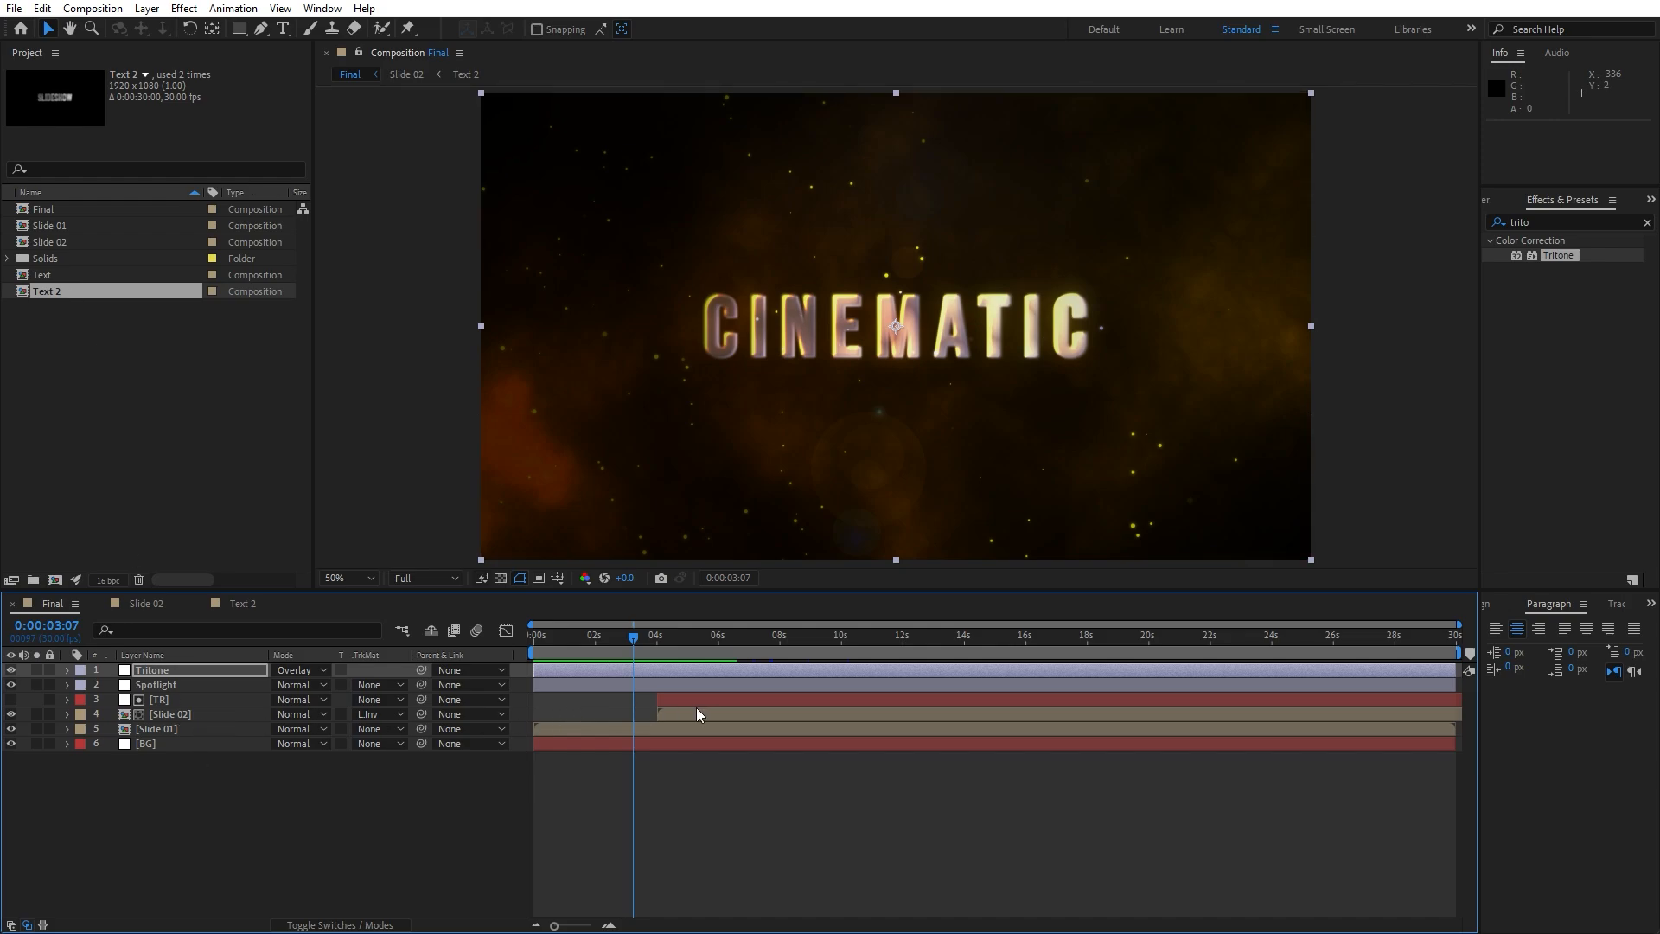
pyautogui.moveTo(635, 647); pyautogui.dragTo(826, 649)
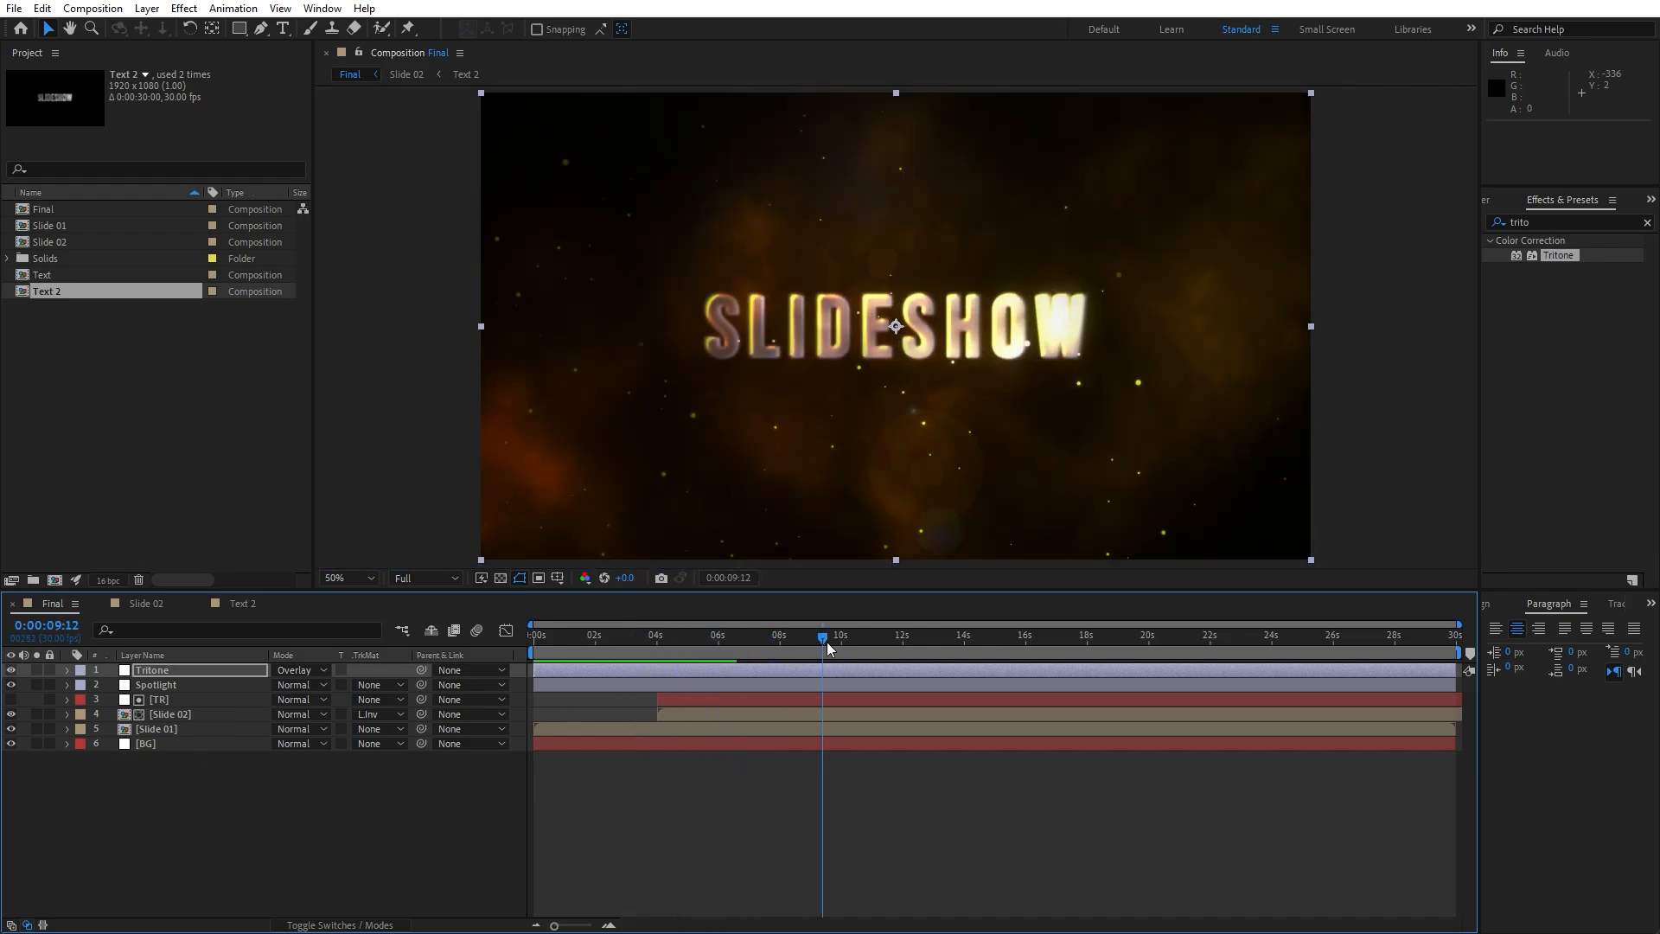
pyautogui.press('space')
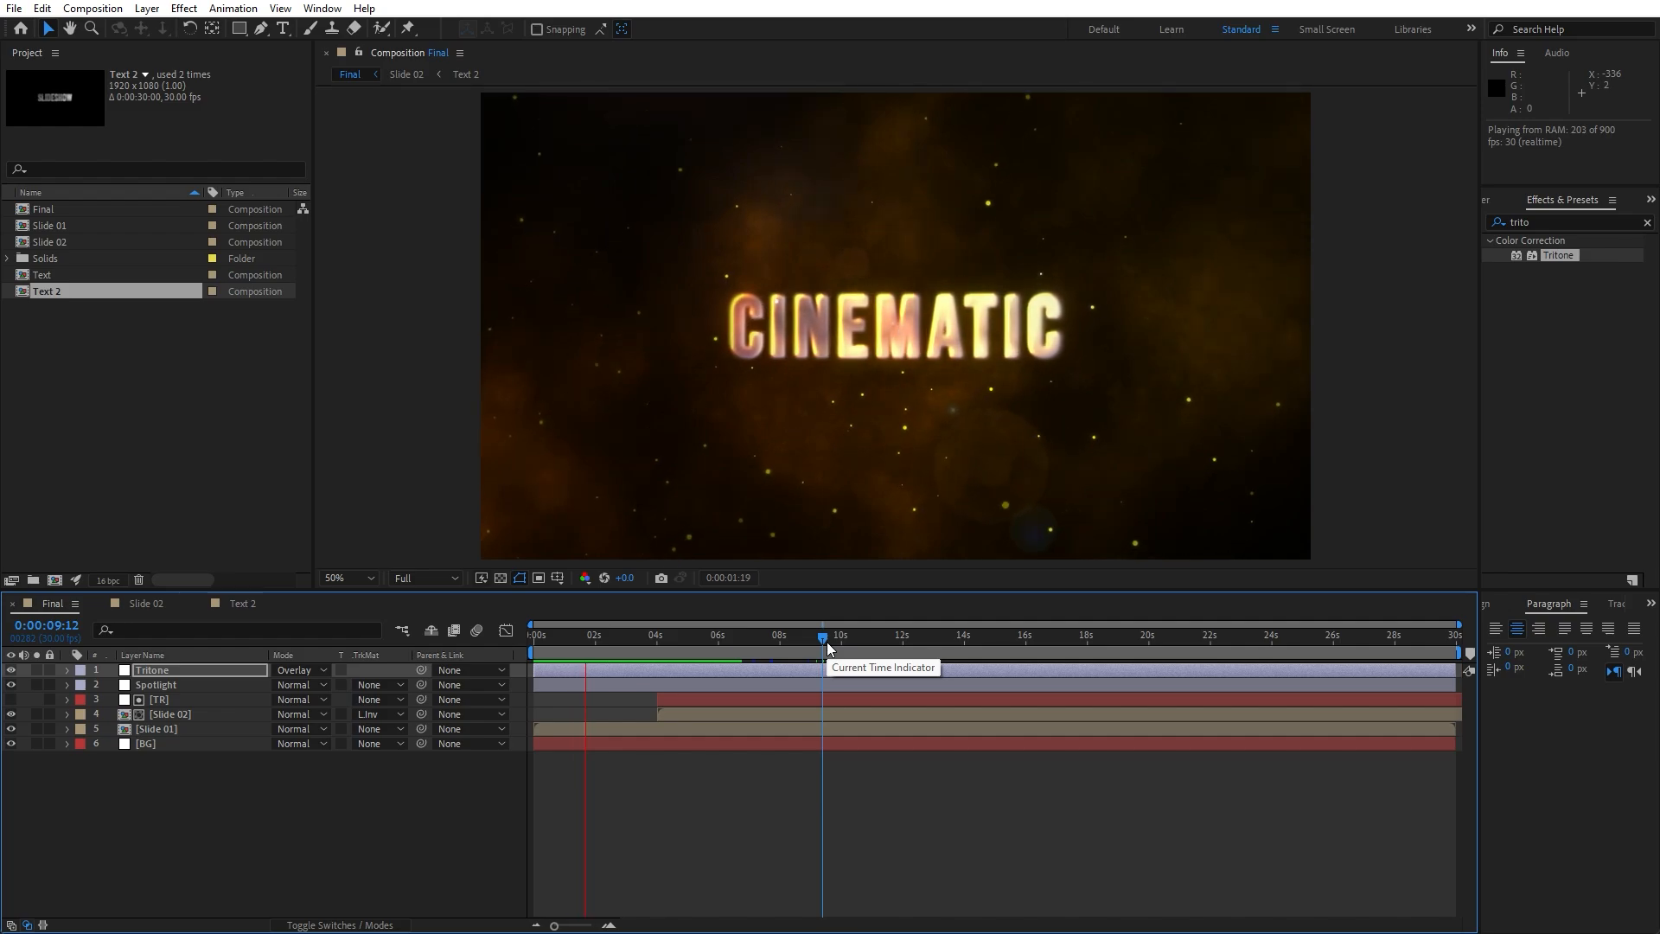